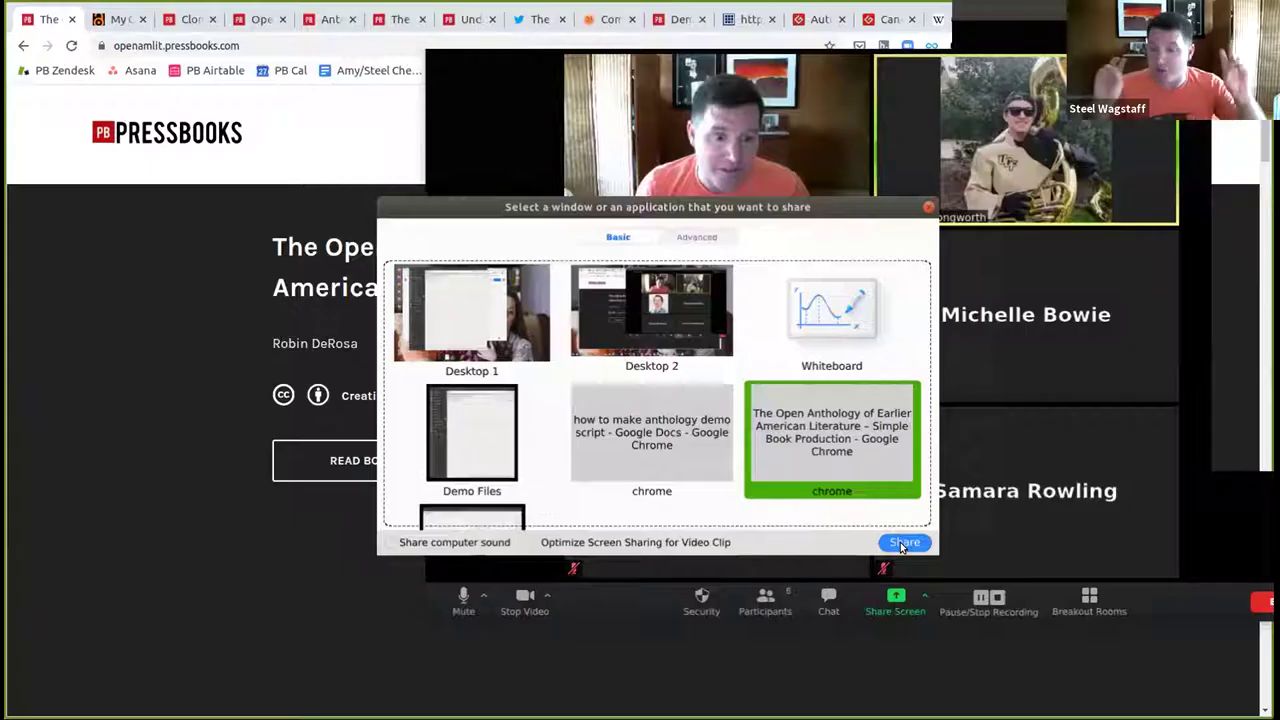
- Share the Chrome window showing The Open Anthology of Earlier American Literature in the Zoom meeting
{"action": "left_click", "coordinate": [903, 544]}
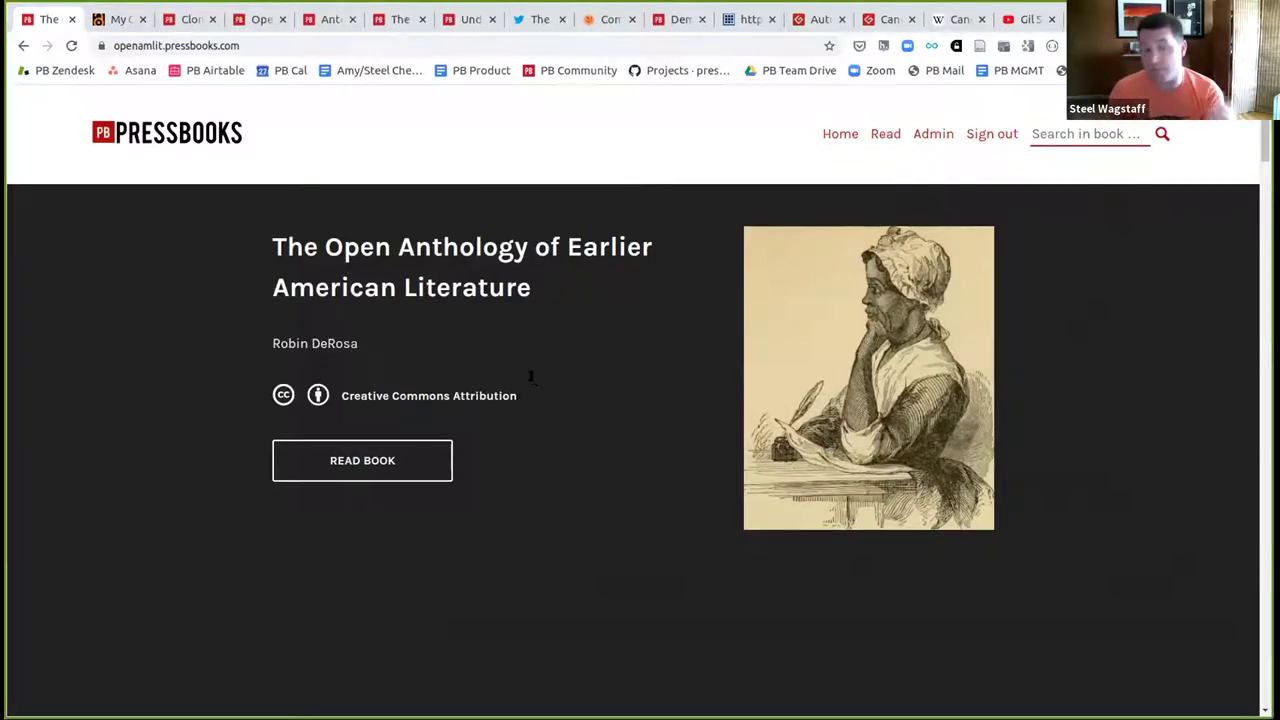
- Examine the anthology's table of contents from the introduction down to the Thomas Paine and Thomas Jefferson parts
{"action": "scroll", "coordinate": [455, 398], "scroll_direction": "down", "scroll_amount": 1}
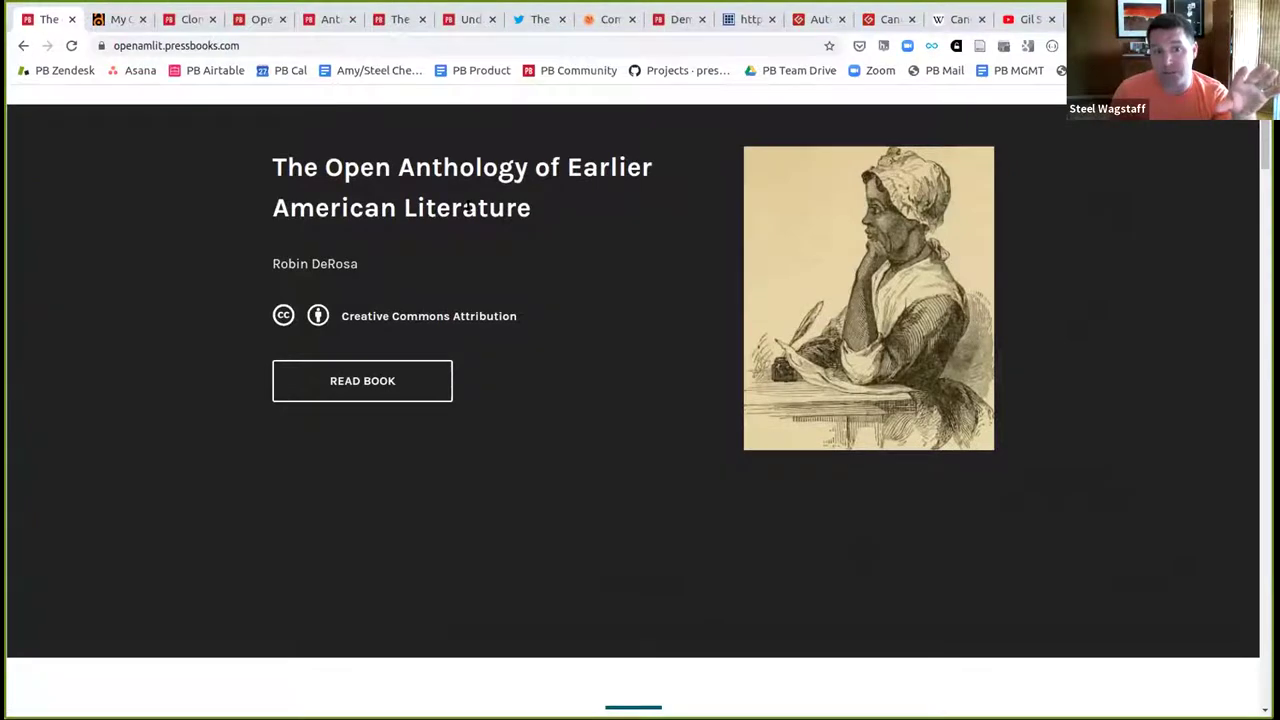
{"action": "scroll", "coordinate": [505, 307], "scroll_direction": "down", "scroll_amount": 7}
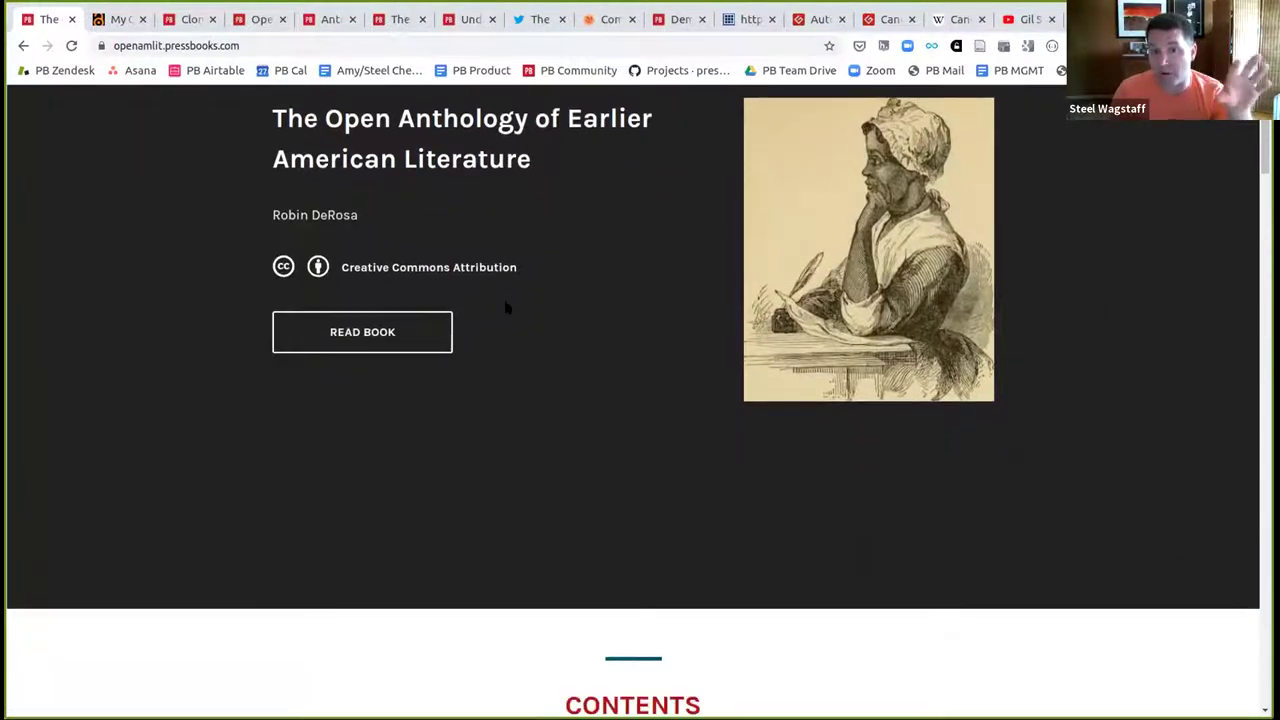
{"action": "scroll", "coordinate": [505, 307], "scroll_direction": "down", "scroll_amount": 1}
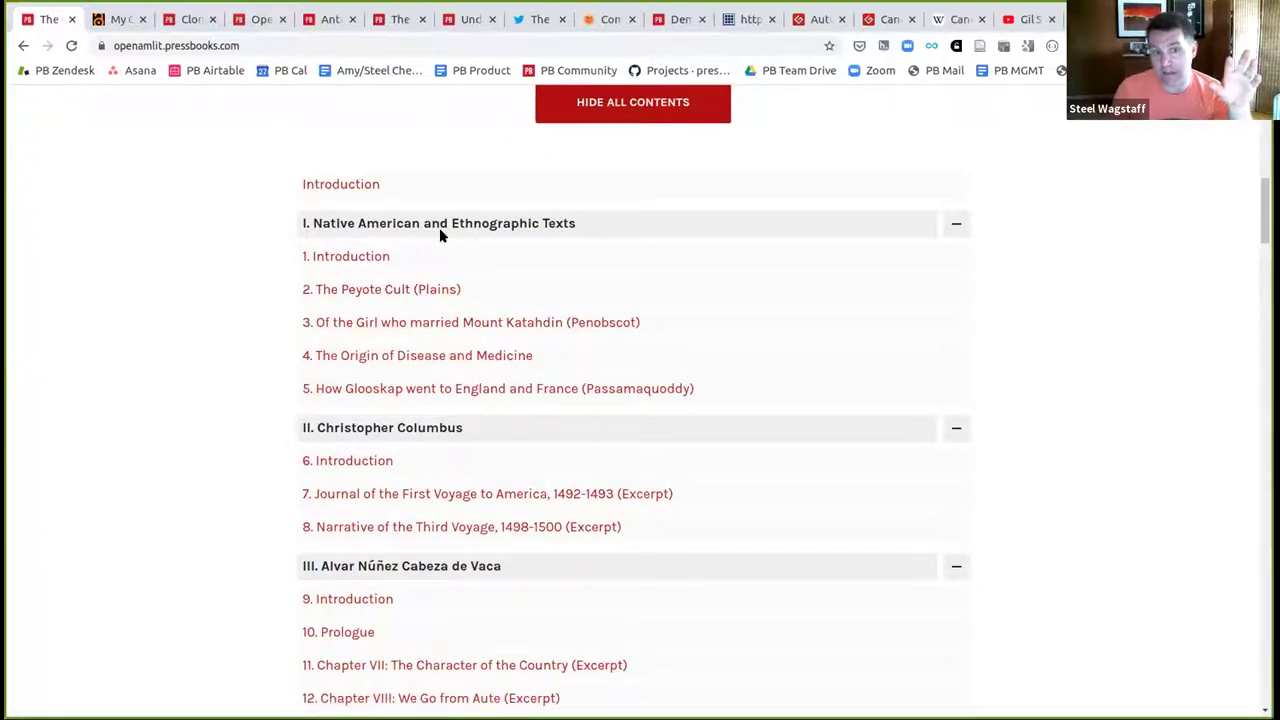
{"action": "scroll", "coordinate": [441, 236], "scroll_direction": "down", "scroll_amount": 1}
{"action": "scroll", "coordinate": [363, 351], "scroll_direction": "down", "scroll_amount": 2}
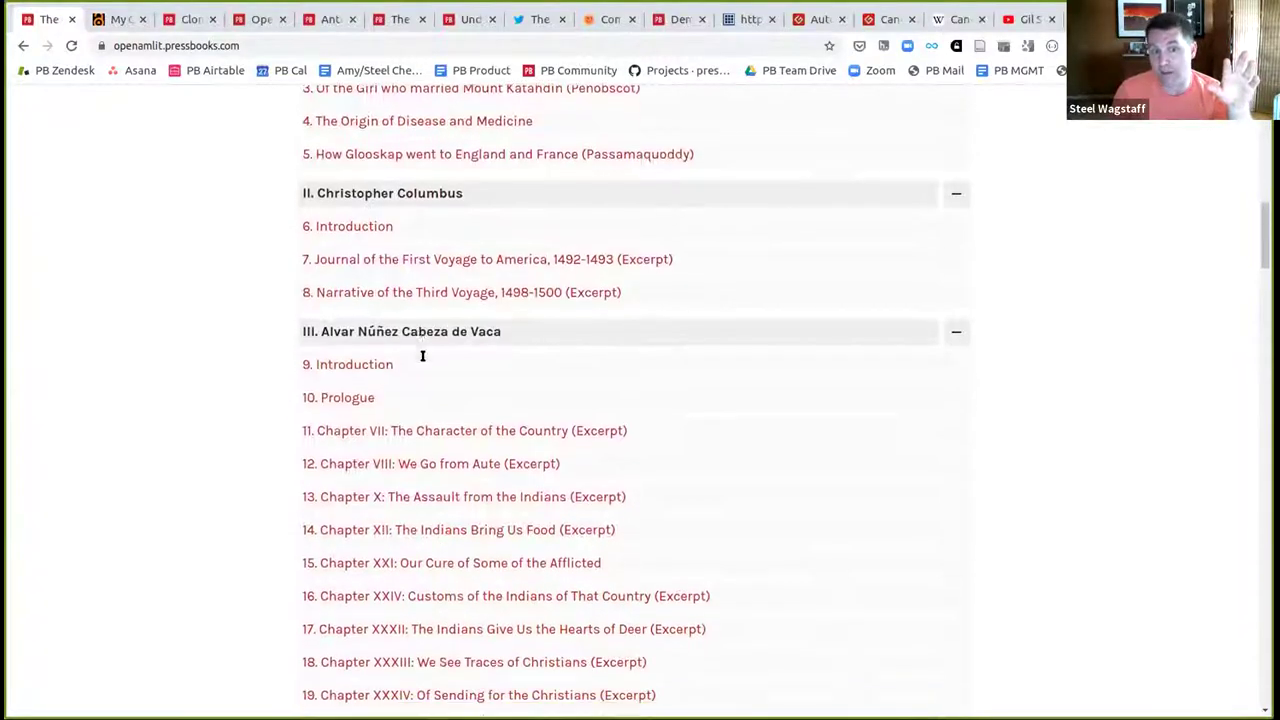
{"action": "scroll", "coordinate": [423, 294], "scroll_direction": "down", "scroll_amount": 3}
{"action": "scroll", "coordinate": [423, 290], "scroll_direction": "down", "scroll_amount": 6}
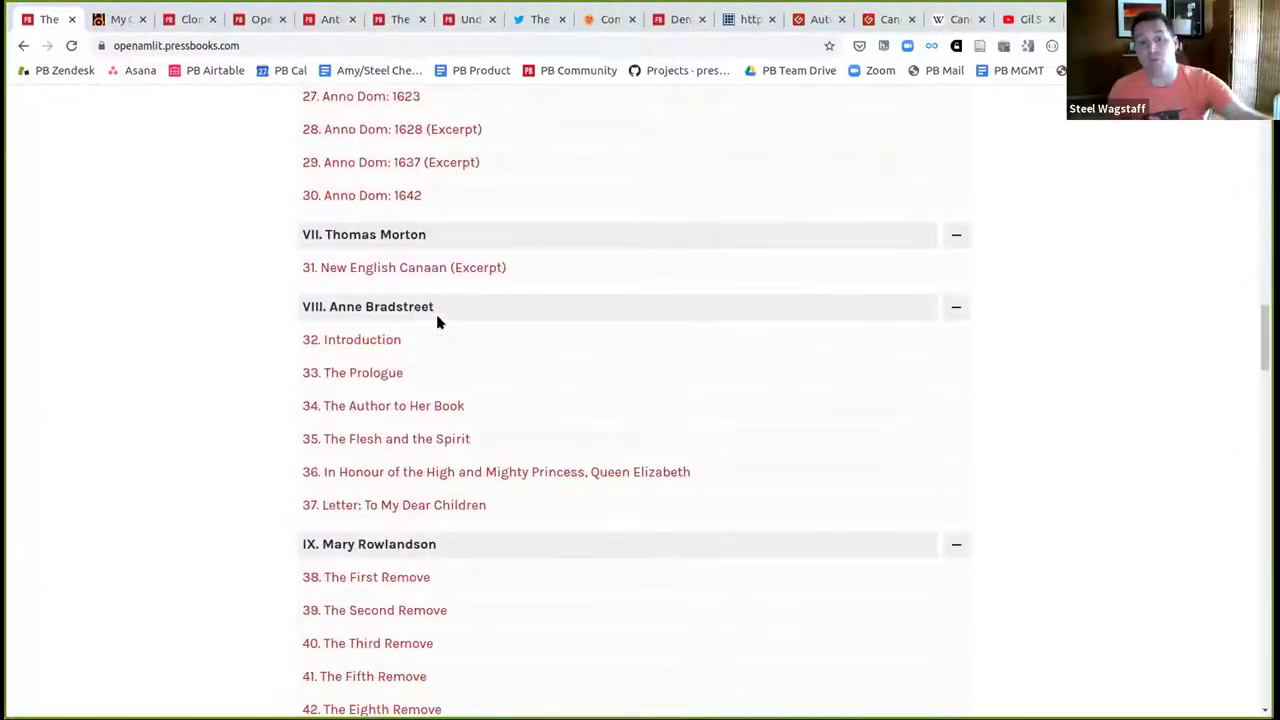
{"action": "scroll", "coordinate": [436, 320], "scroll_direction": "down", "scroll_amount": 7}
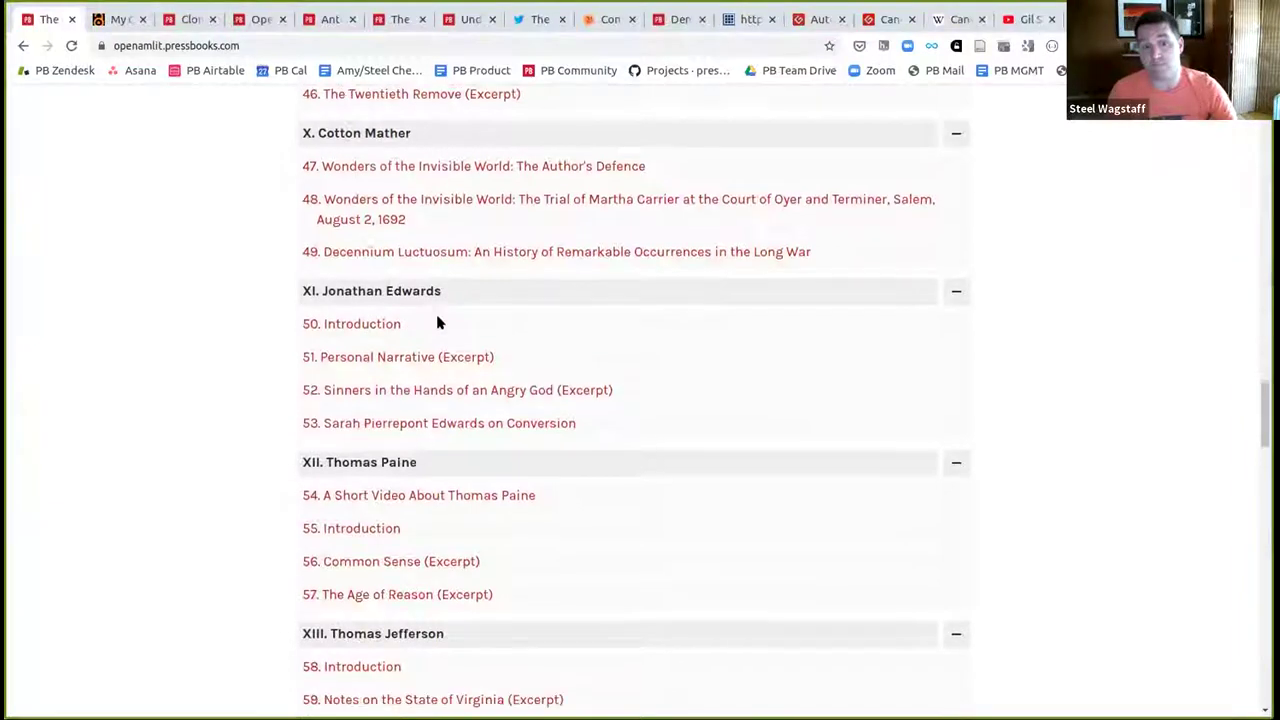
{"action": "scroll", "coordinate": [400, 357], "scroll_direction": "down", "scroll_amount": 2}
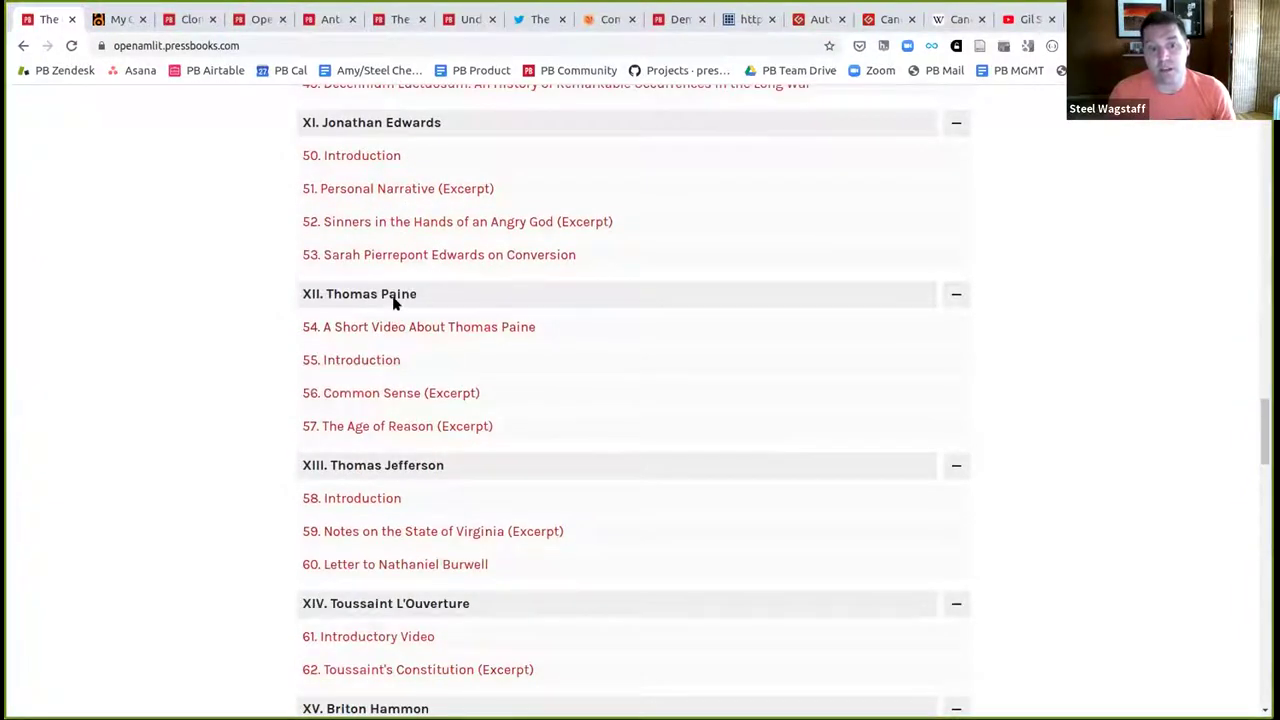
- Open the chapter "A Short Video About Thomas Paine" and read on through the Paine introduction to the Common Sense excerpt
{"action": "left_click", "coordinate": [373, 332]}
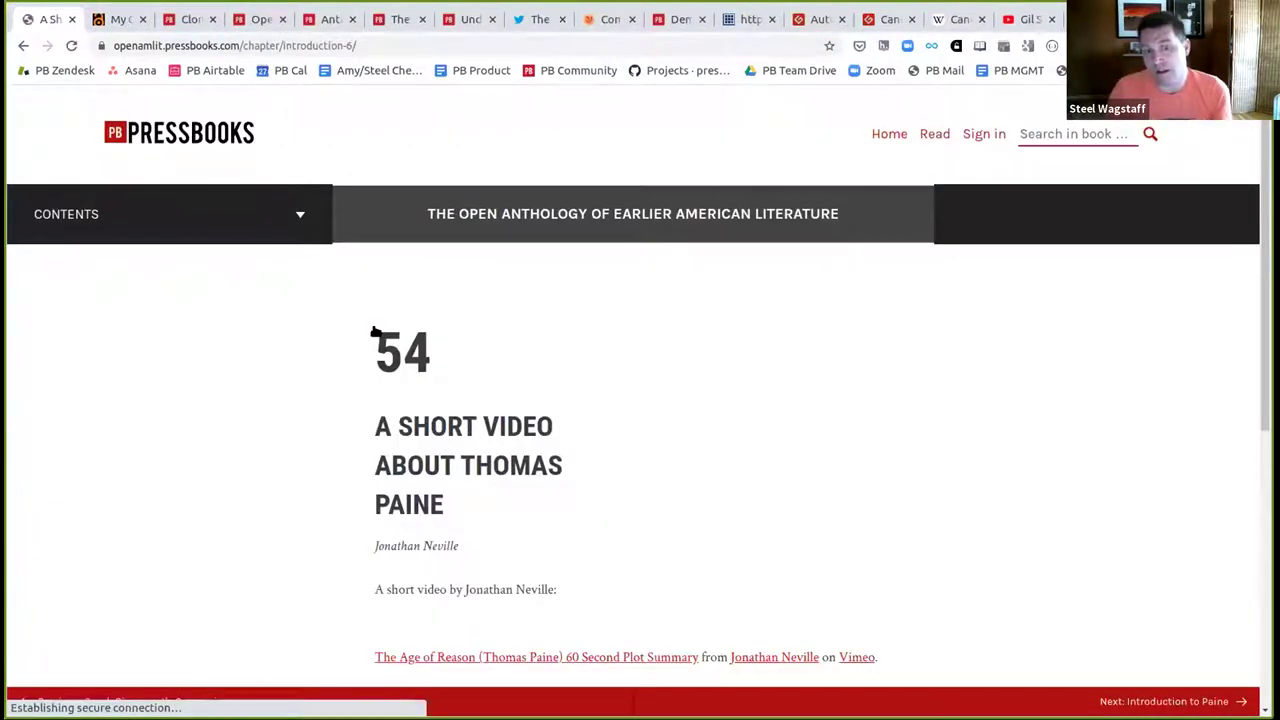
{"action": "scroll", "coordinate": [363, 340], "scroll_direction": "down", "scroll_amount": 3}
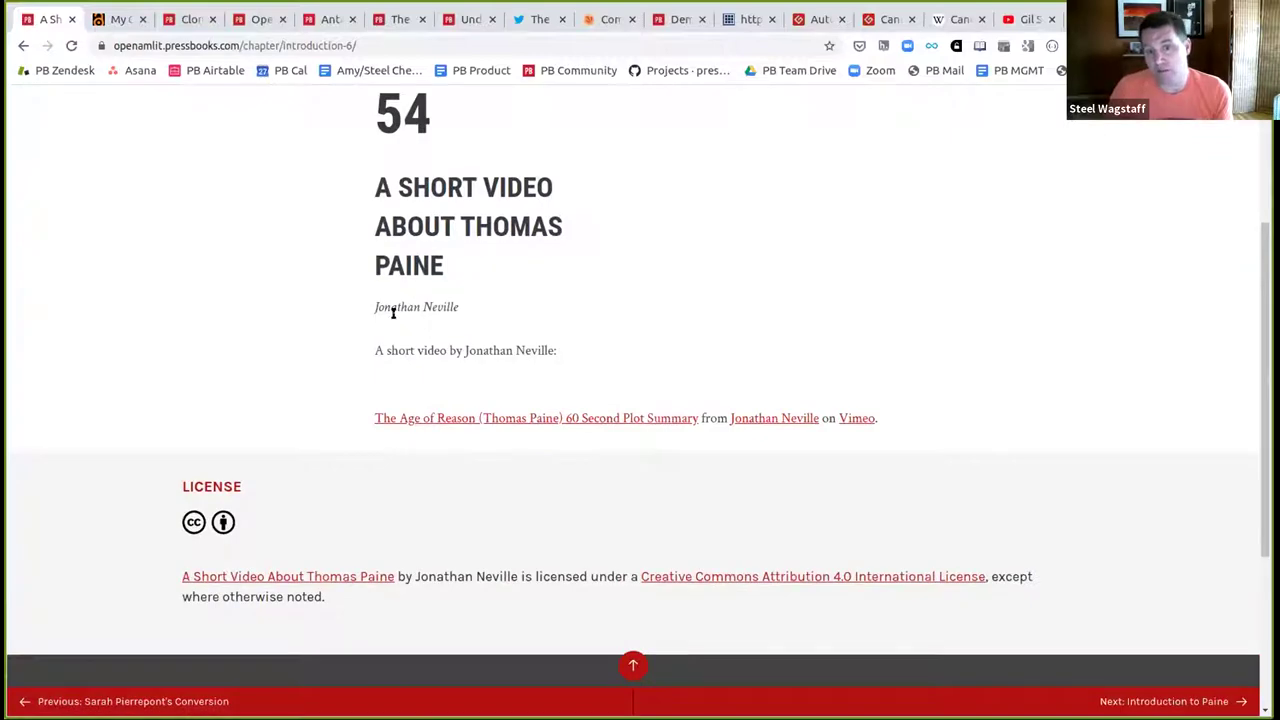
{"action": "key", "text": "Right"}
{"action": "scroll", "coordinate": [390, 315], "scroll_direction": "down", "scroll_amount": 3}
{"action": "scroll", "coordinate": [390, 315], "scroll_direction": "down", "scroll_amount": 1}
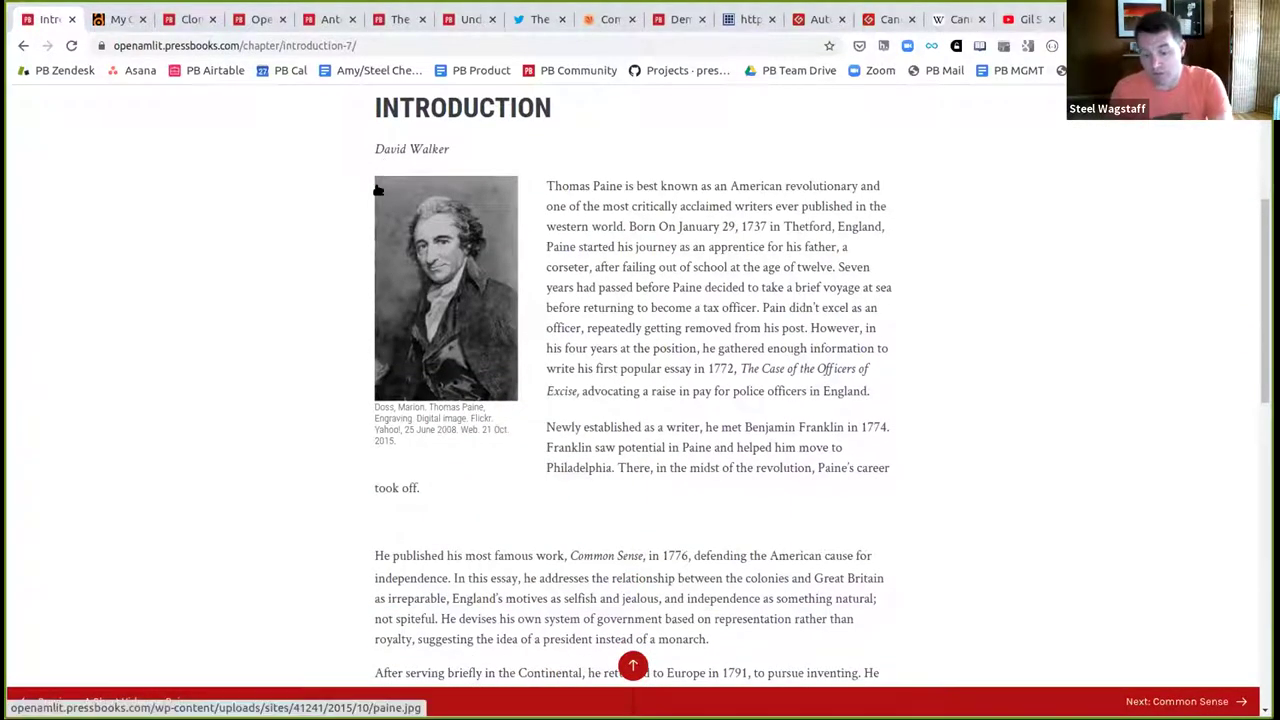
{"action": "scroll", "coordinate": [378, 190], "scroll_direction": "down", "scroll_amount": 1}
{"action": "scroll", "coordinate": [385, 220], "scroll_direction": "down", "scroll_amount": 7}
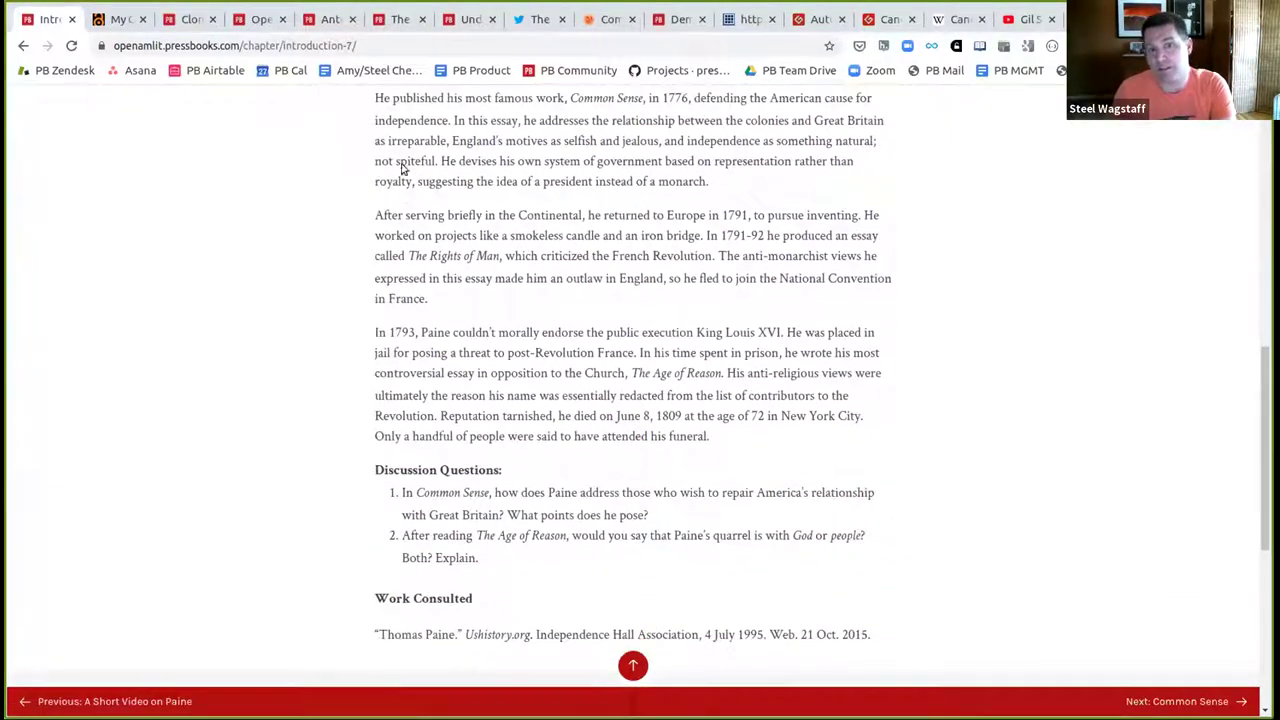
{"action": "key", "text": "Right"}
{"action": "scroll", "coordinate": [389, 278], "scroll_direction": "down", "scroll_amount": 4}
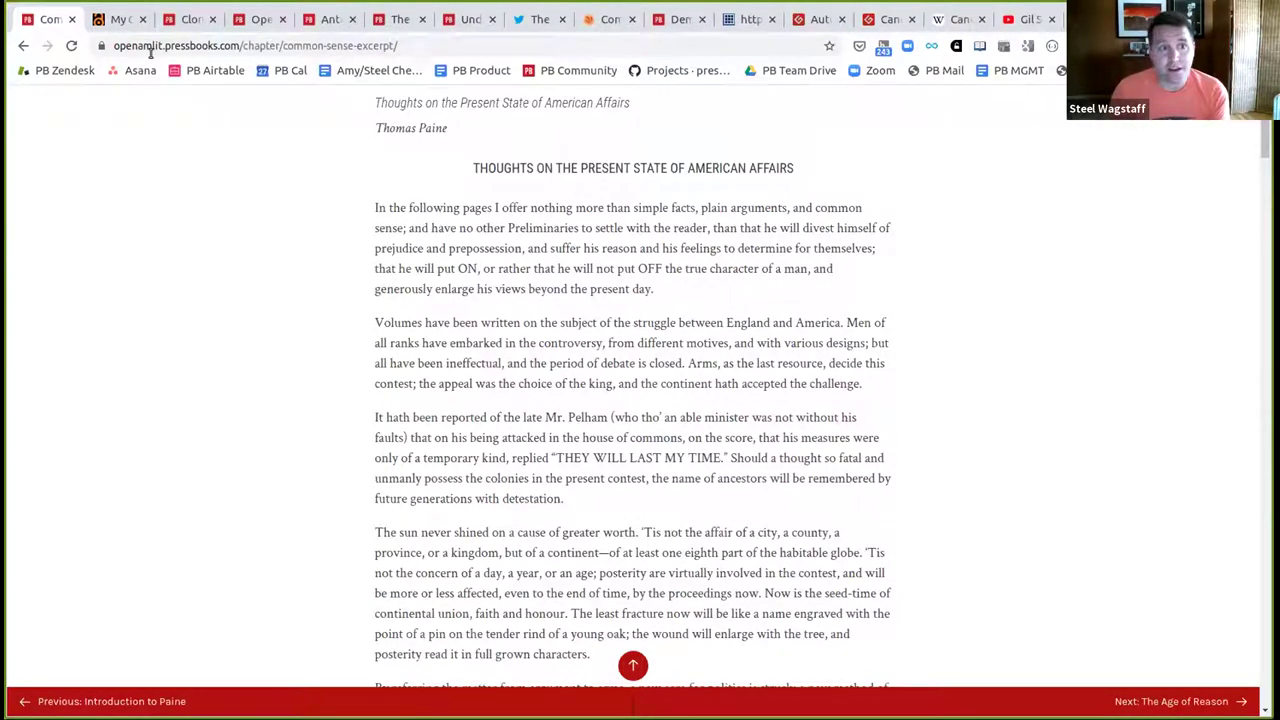
- Show the blog post "My Open Textbook: Pedagogy and Practice" and highlight its web address
{"action": "left_click", "coordinate": [120, 19]}
{"action": "left_click", "coordinate": [196, 46]}
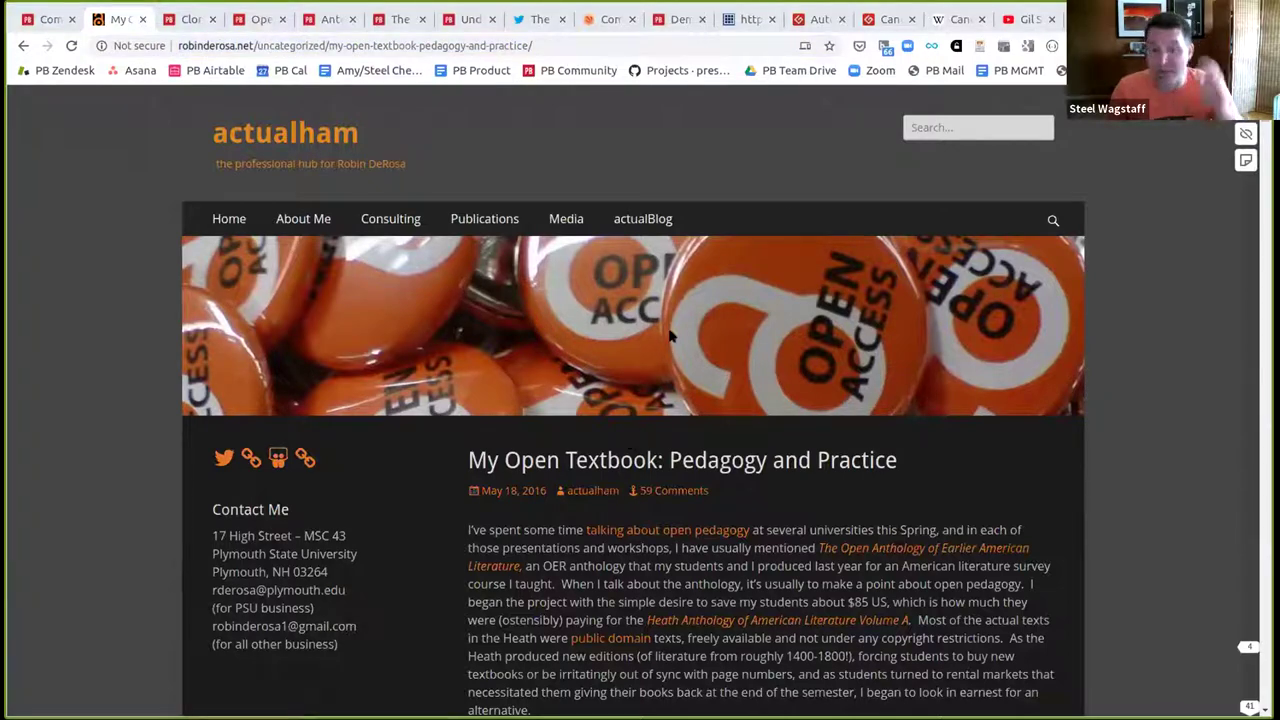
{"action": "key", "text": "ctrl+l"}
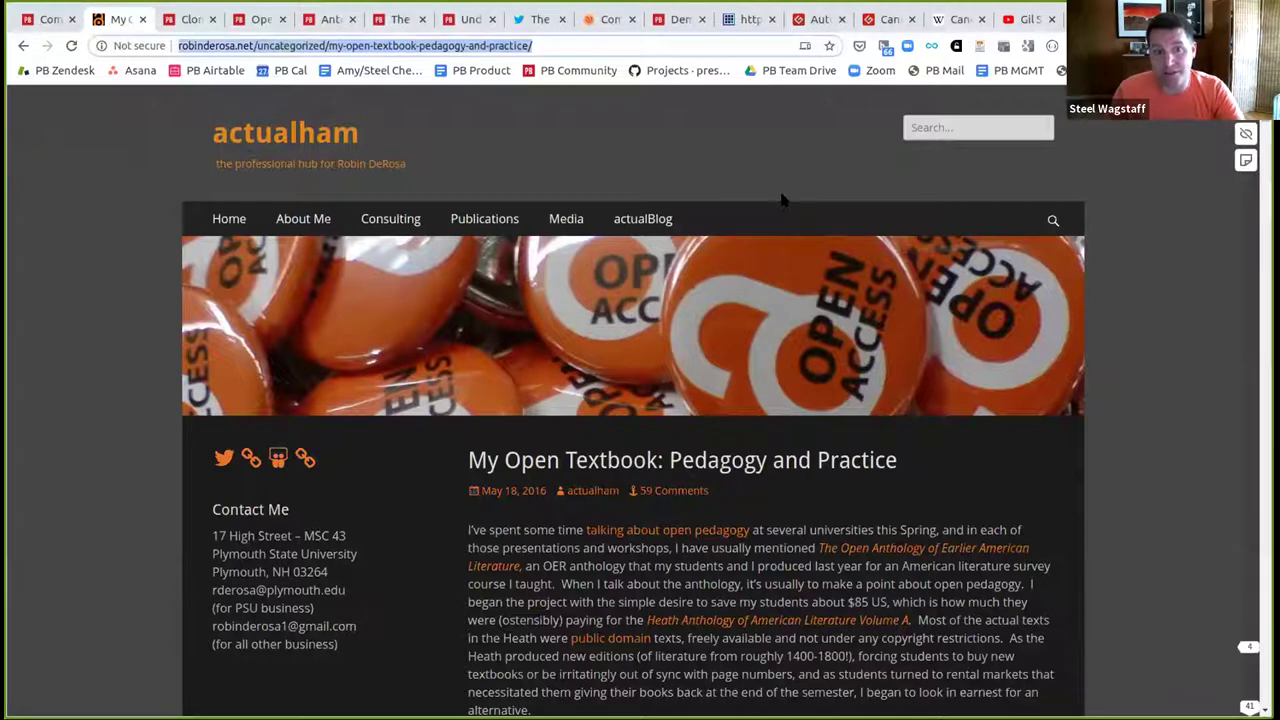
- Go back to the Open Anthology of Earlier American Literature and open the book's home page
{"action": "left_click", "coordinate": [37, 17]}
{"action": "scroll", "coordinate": [277, 237], "scroll_direction": "up", "scroll_amount": 2}
{"action": "scroll", "coordinate": [277, 237], "scroll_direction": "up", "scroll_amount": 3}
{"action": "left_click", "coordinate": [440, 215]}
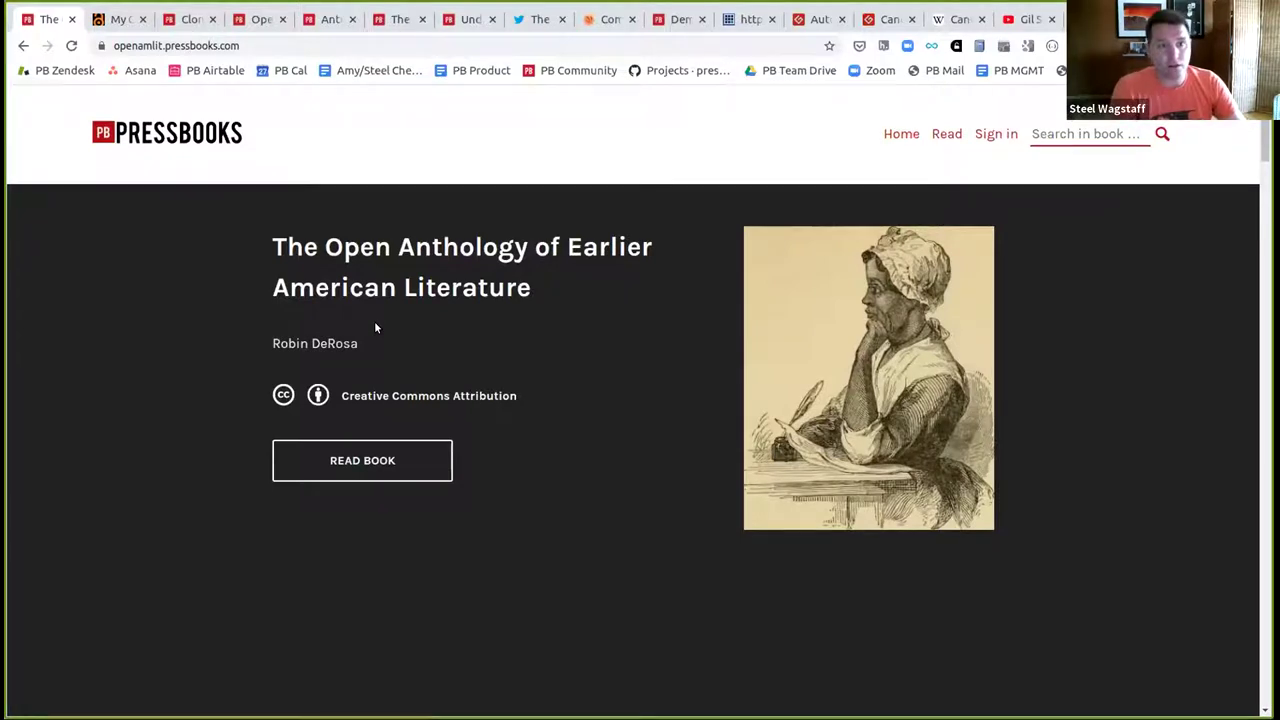
- Show the Pressbooks Clone form and where the Clone A Book command is found among the book commands
{"action": "left_click", "coordinate": [193, 20]}
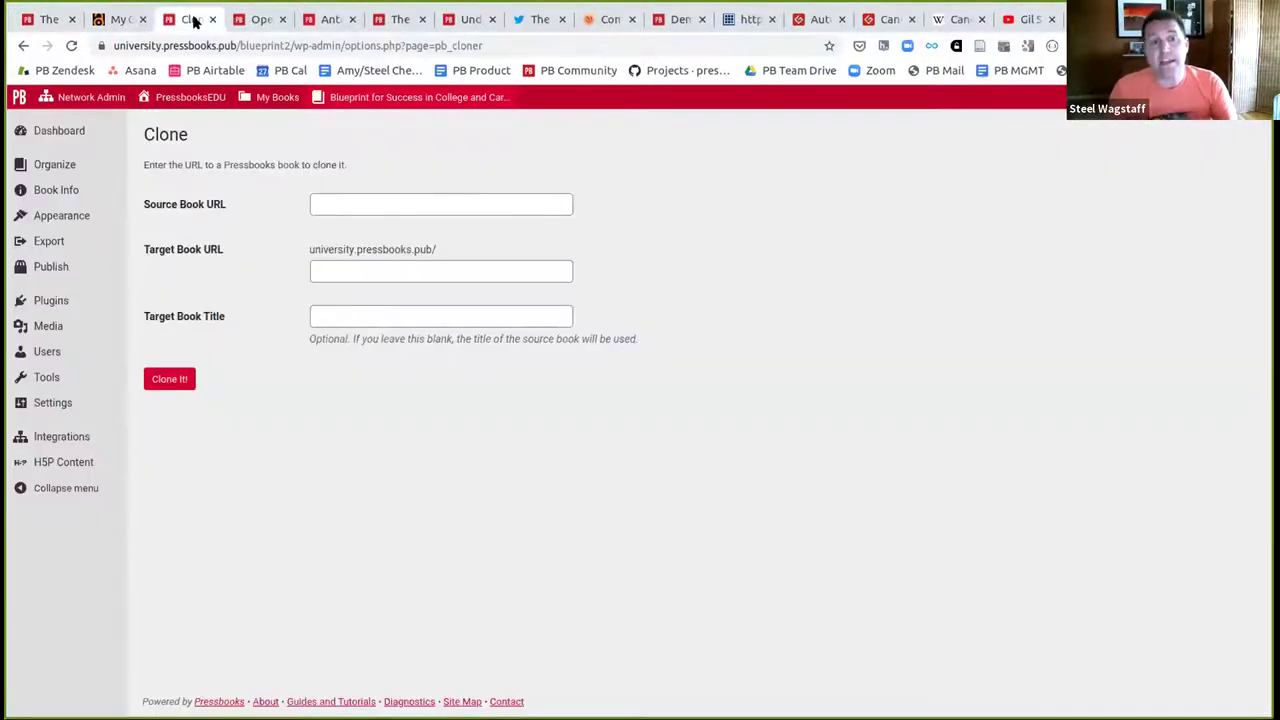
{"action": "left_click", "coordinate": [351, 204]}
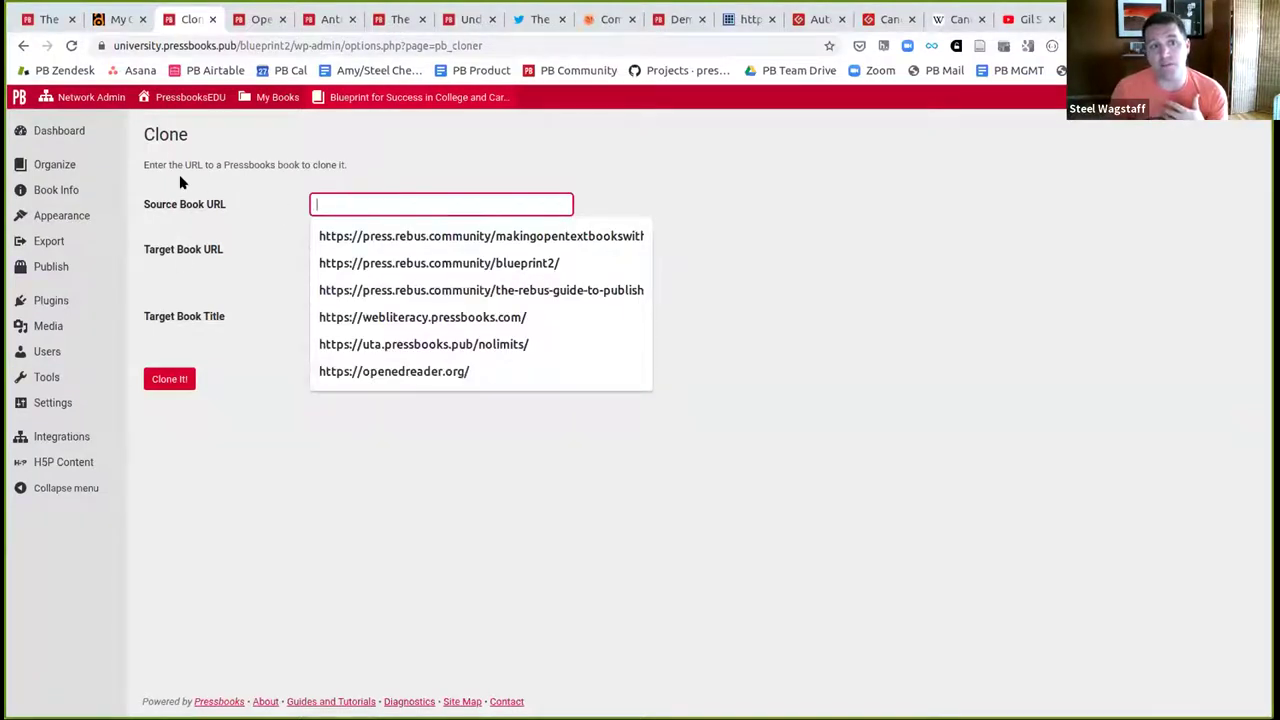
{"action": "mouse_move", "coordinate": [279, 97]}
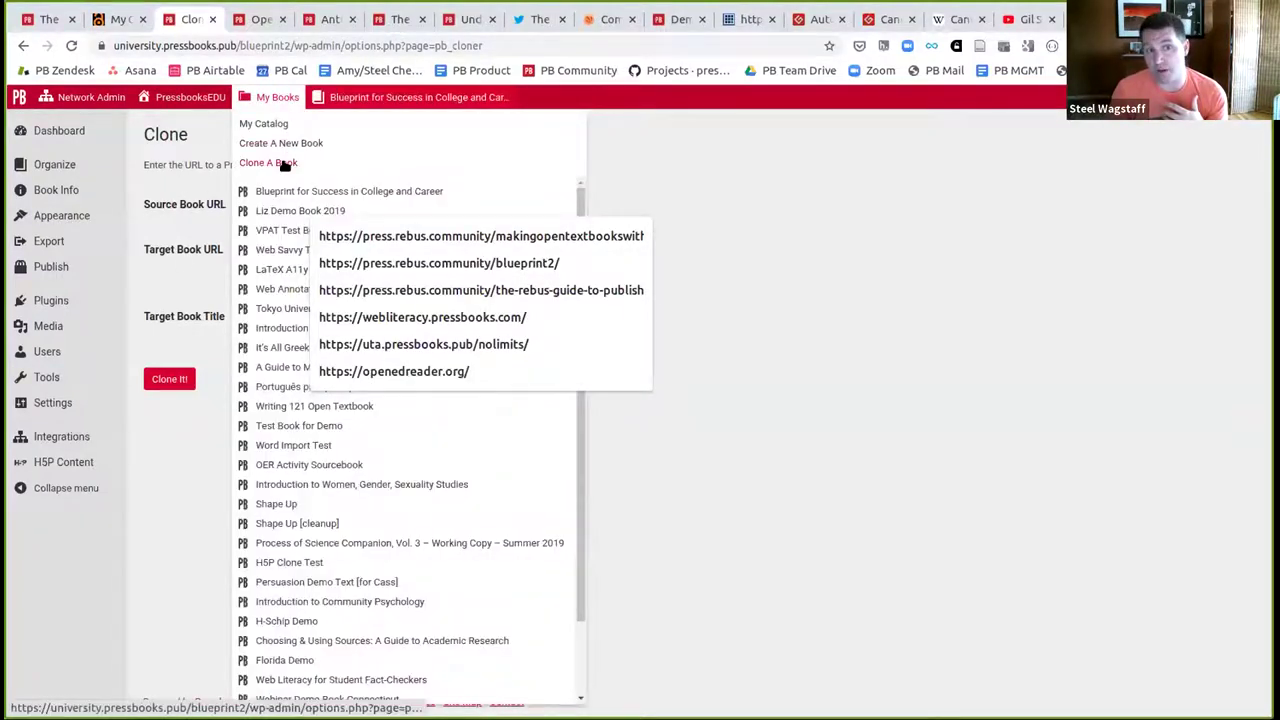
{"action": "left_click", "coordinate": [45, 20]}
{"action": "left_click", "coordinate": [158, 46]}
{"action": "key", "text": "ctrl+c"}
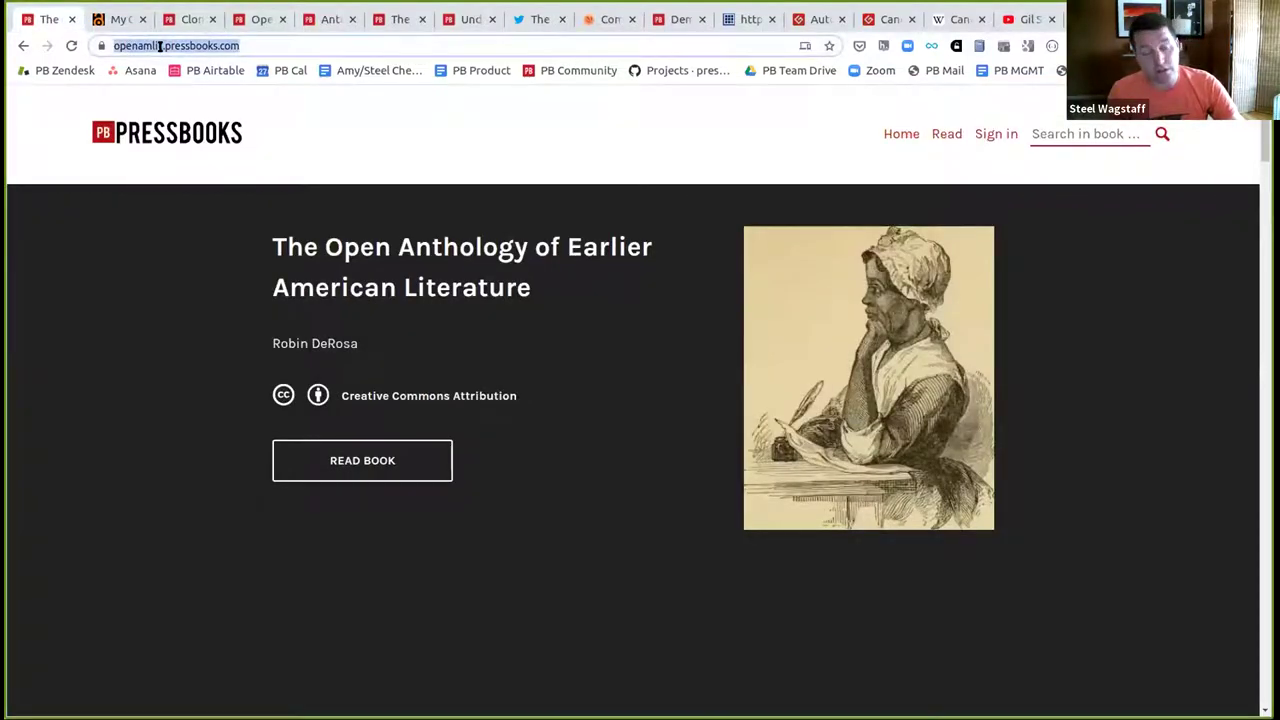
{"action": "left_click", "coordinate": [186, 19]}
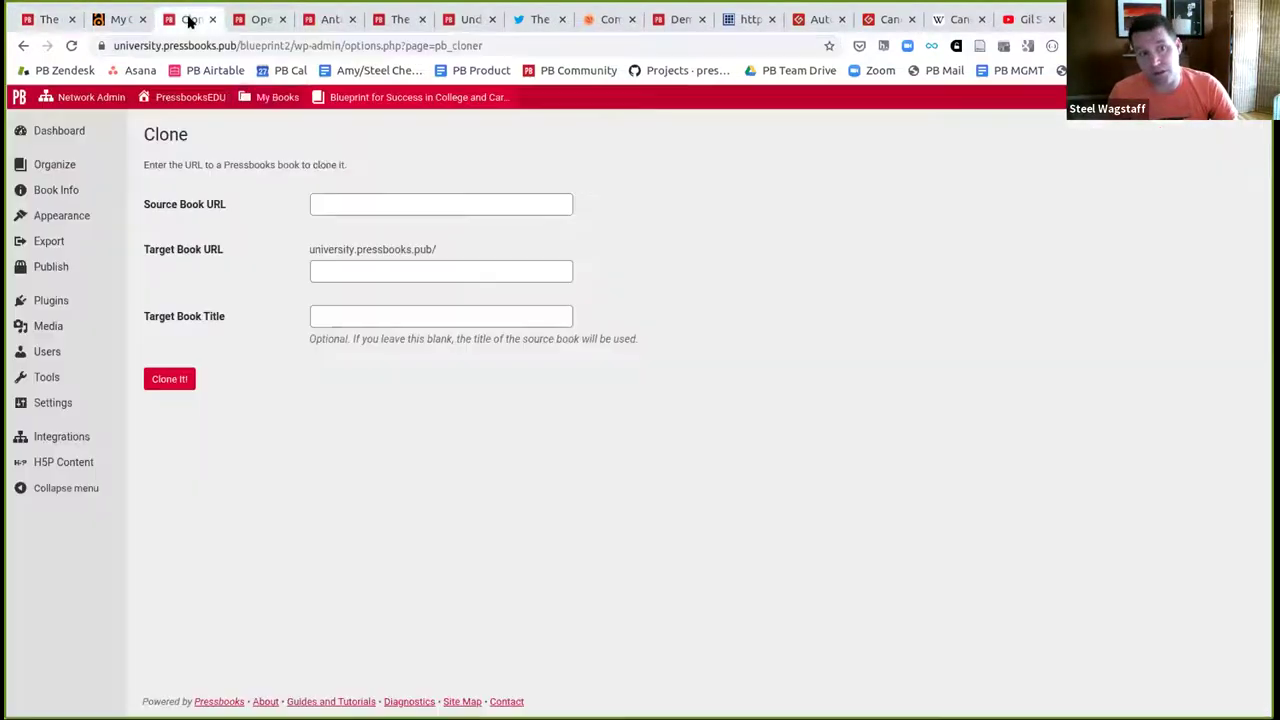
{"action": "left_click", "coordinate": [340, 205]}
{"action": "key", "text": "ctrl+v"}
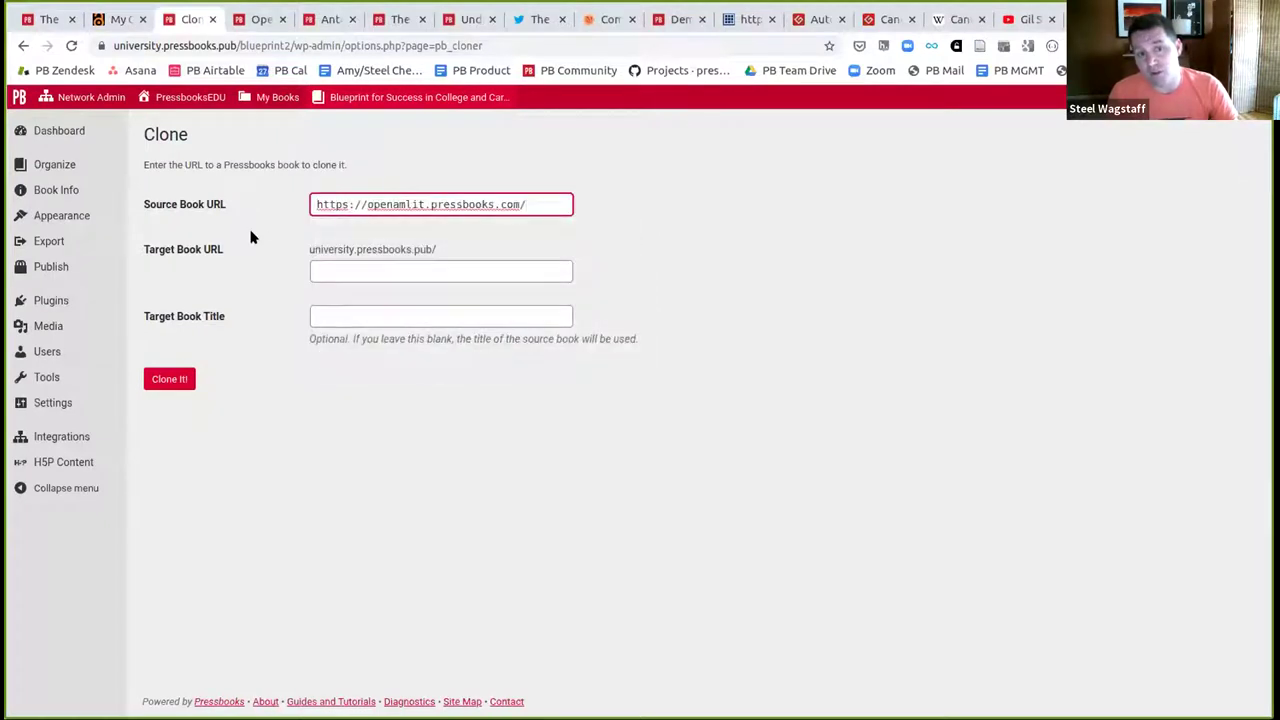
- Set the target book URL to steelsanthology and the title to "Steel's Anthology of Early American Literature", and start the cloning
{"action": "left_click", "coordinate": [360, 268]}
{"action": "type", "text": "st"}
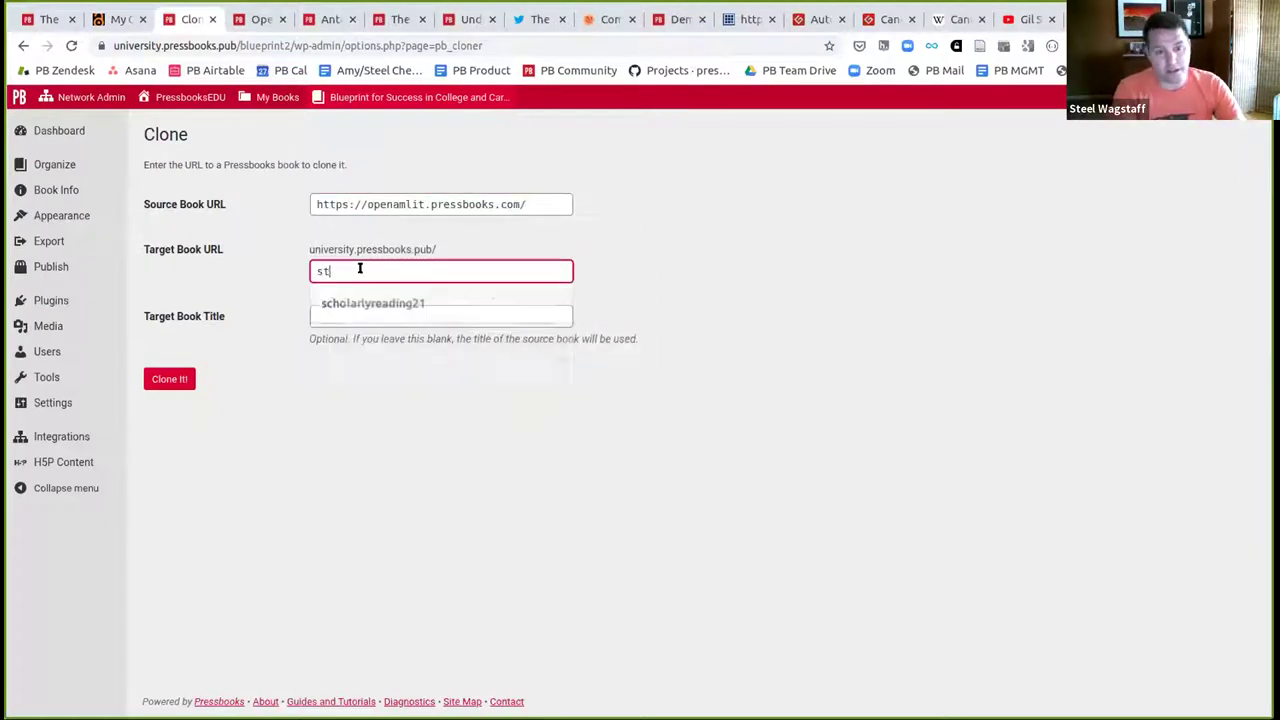
{"action": "type", "text": "eelsanthology"}
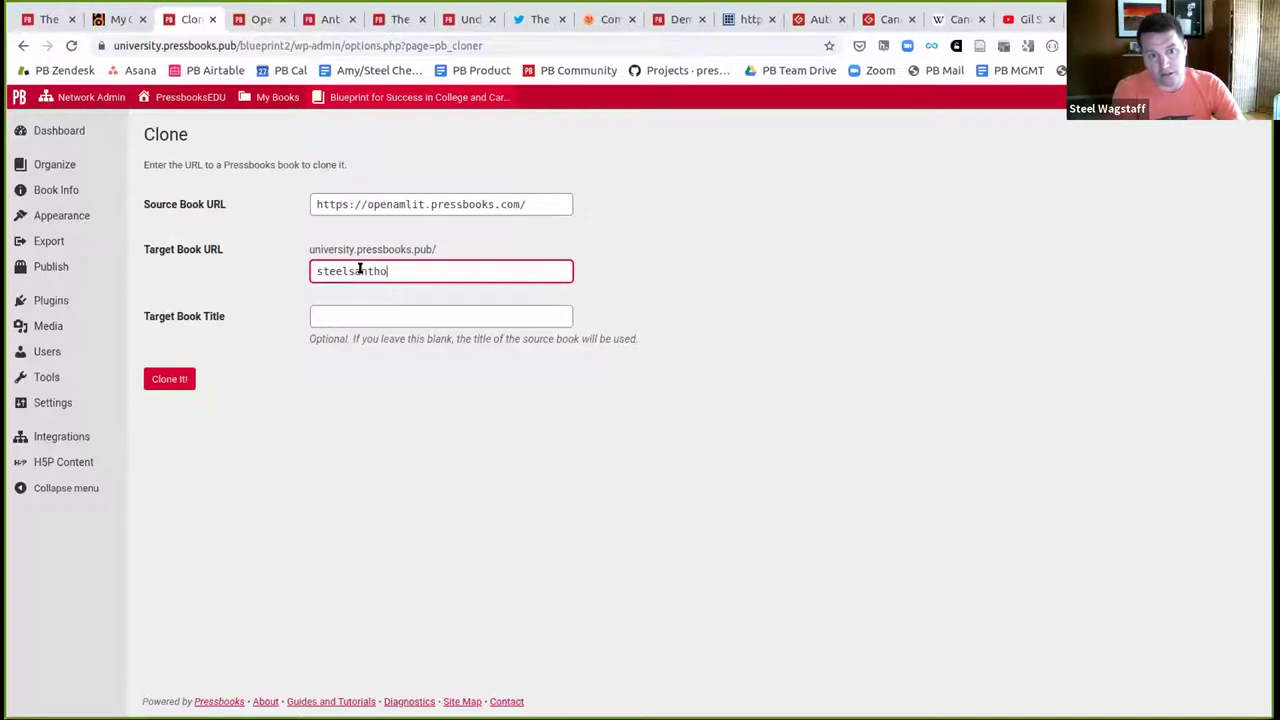
{"action": "key", "text": "Tab"}
{"action": "type", "text": "Steel's Anthology of Early American Literature"}
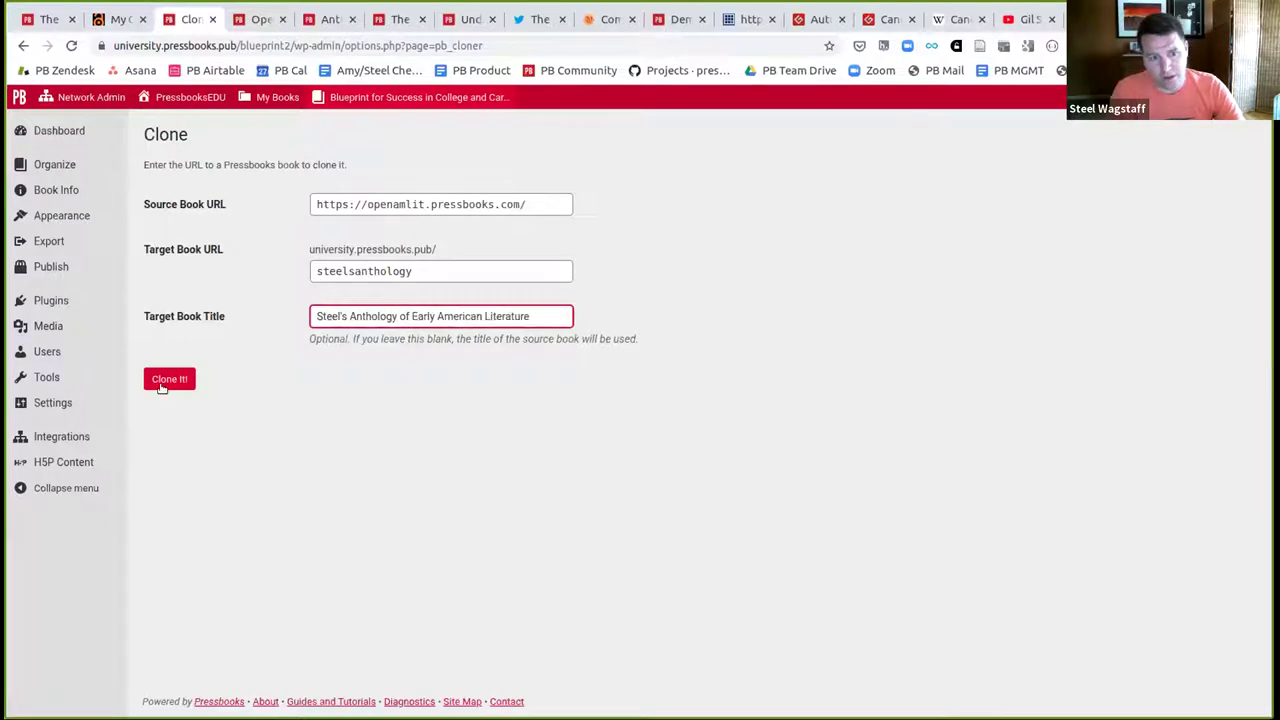
{"action": "left_click", "coordinate": [160, 379]}
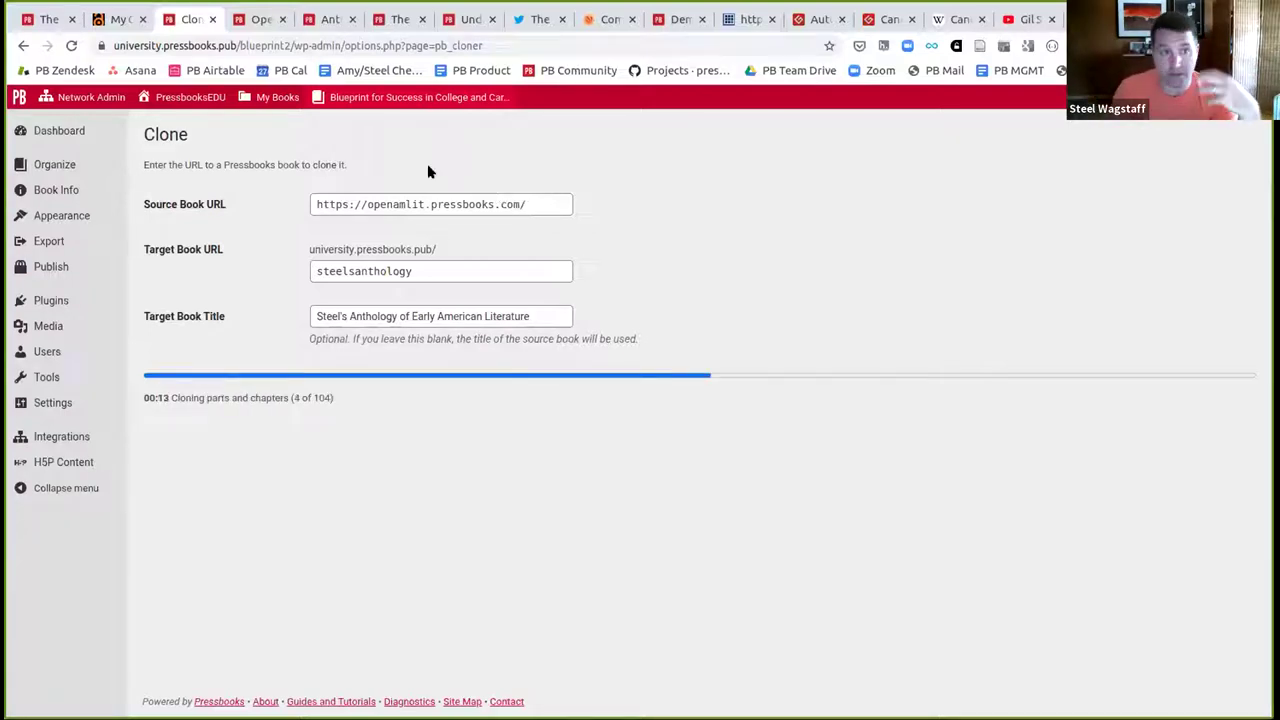
- Highlight the Creative Commons Attribution licence on the source book's home page and return to the Clone page
{"action": "left_click", "coordinate": [45, 19]}
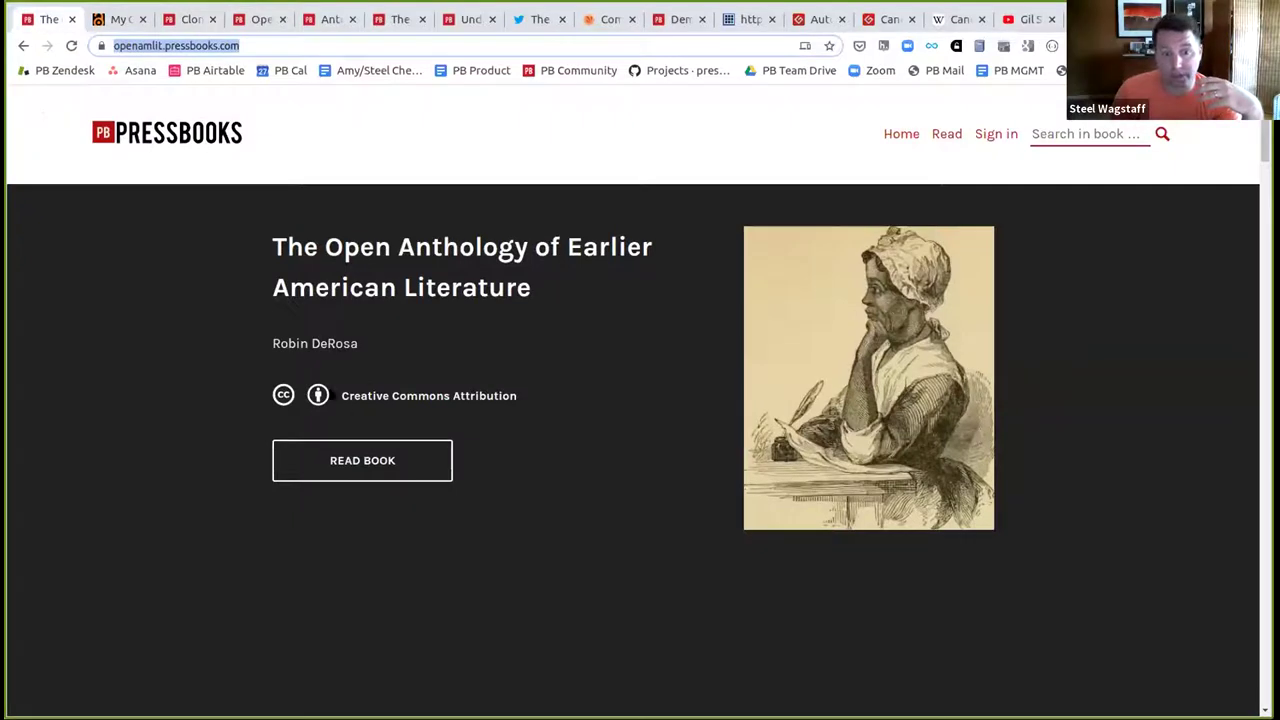
{"action": "left_click_drag", "start_coordinate": [341, 392], "coordinate": [518, 397]}
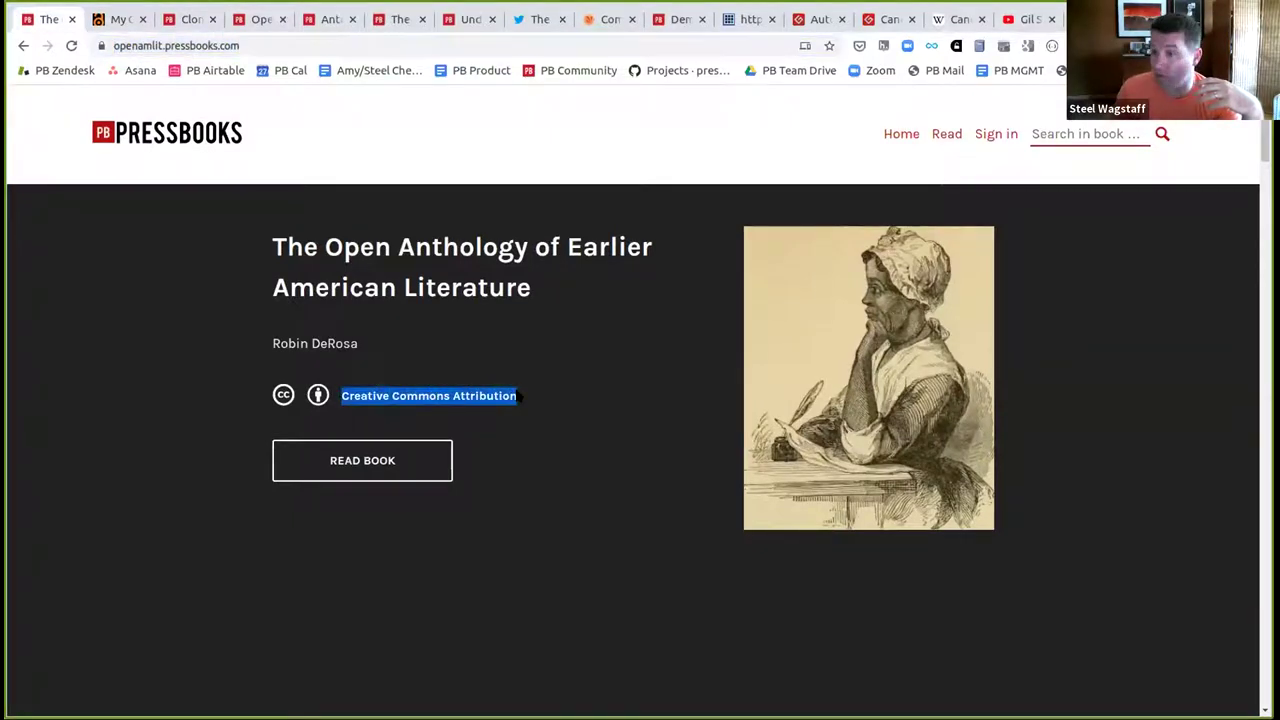
{"action": "left_click", "coordinate": [185, 19]}
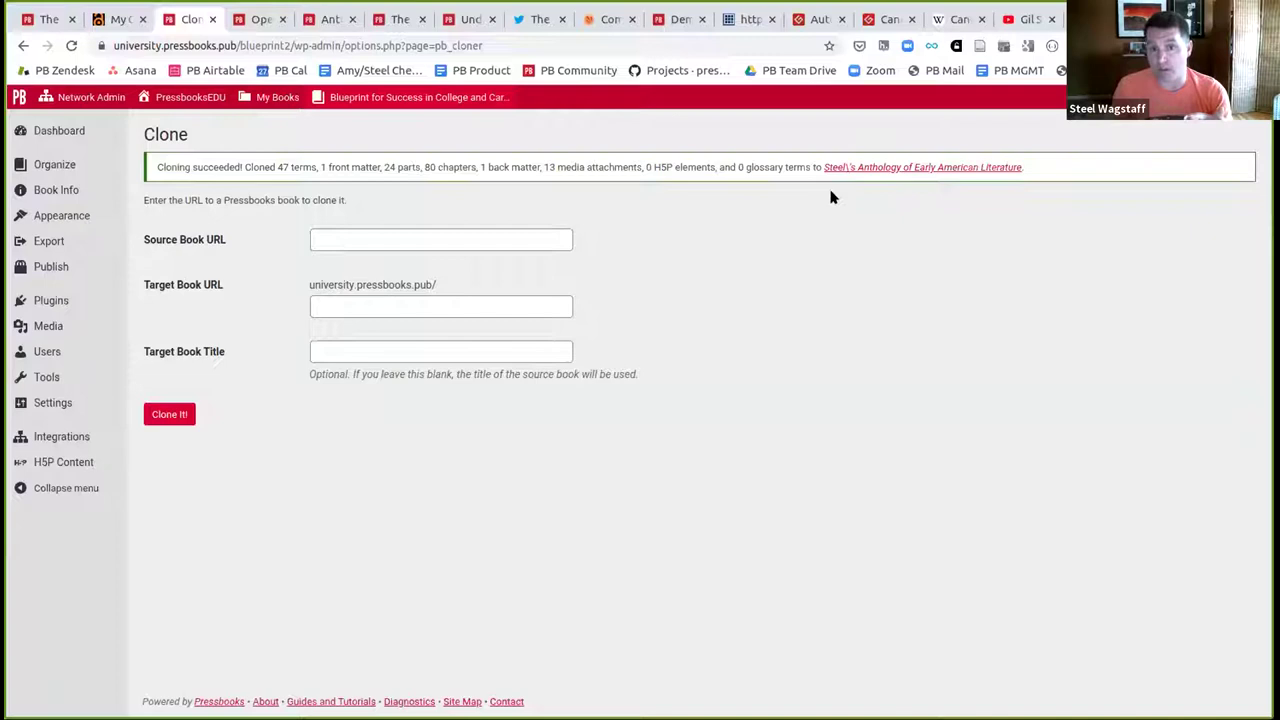
- Open the cloned book's dashboard and close the tabs with the blog post and the original anthology
{"action": "left_click", "coordinate": [877, 174]}
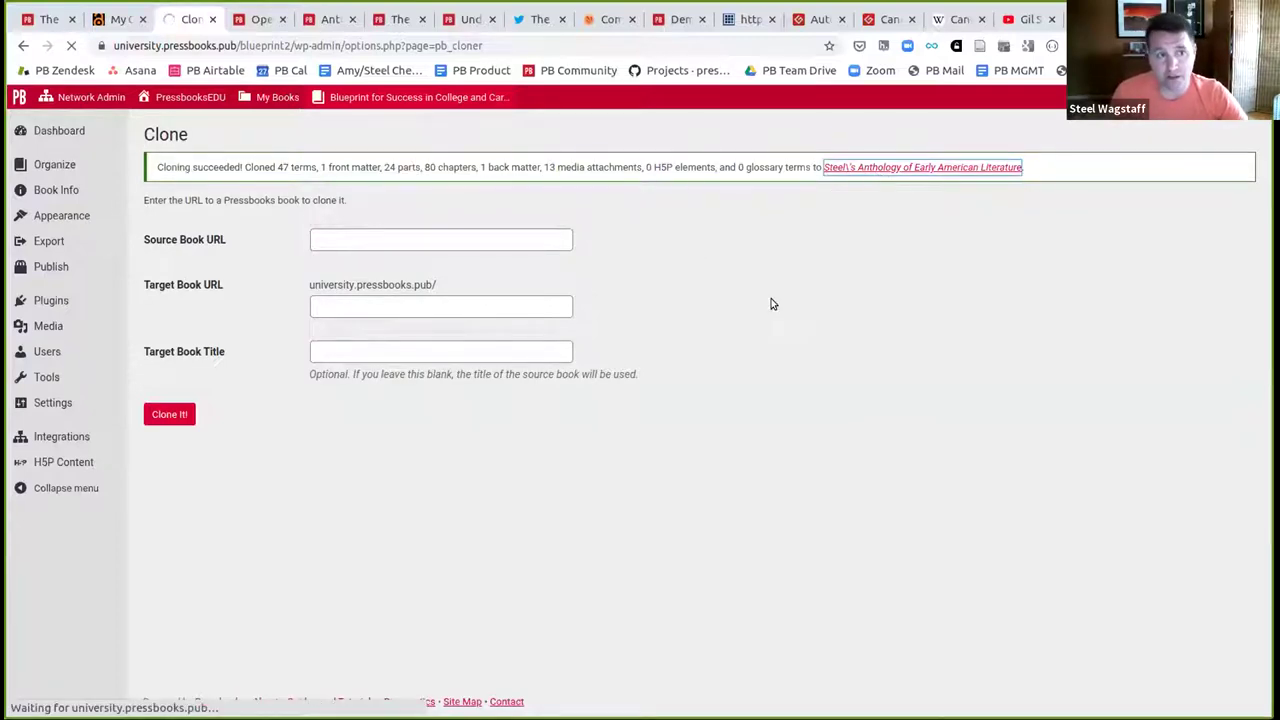
{"action": "left_click", "coordinate": [142, 19]}
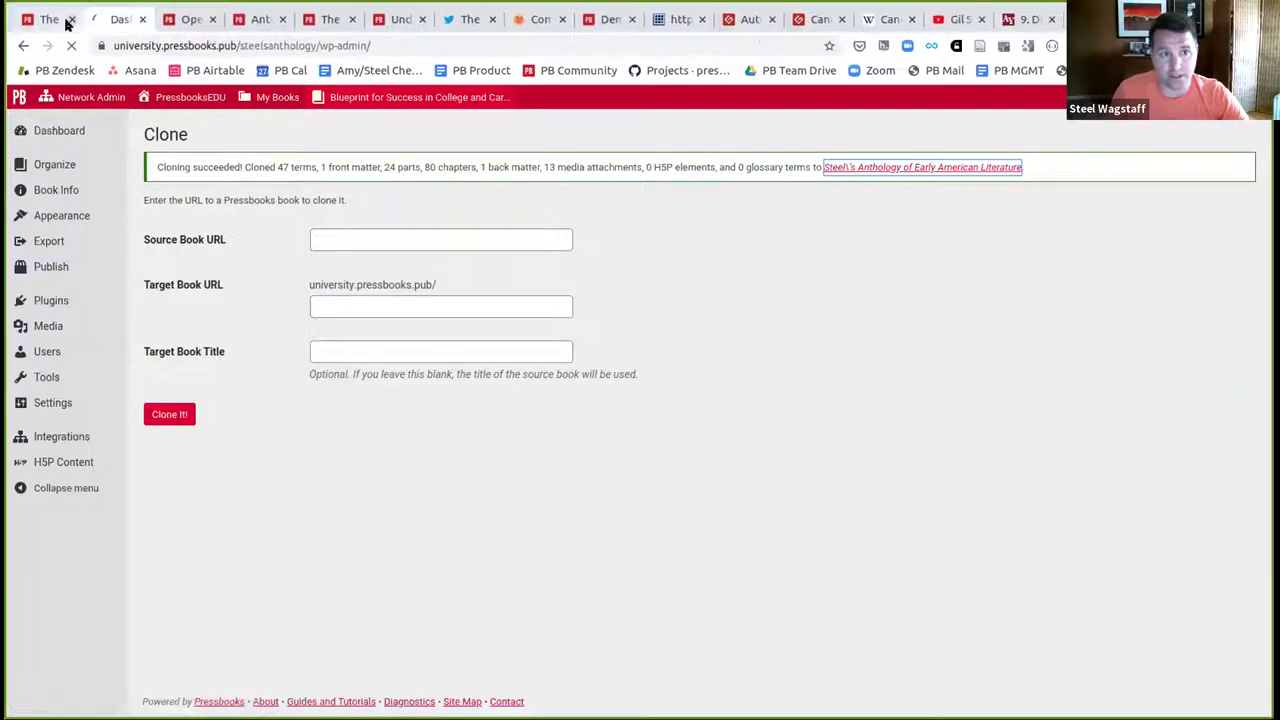
{"action": "left_click", "coordinate": [71, 19]}
- Visit the cloned book's public home page in a new tab and examine its web address and table of contents
{"action": "mouse_move", "coordinate": [356, 97]}
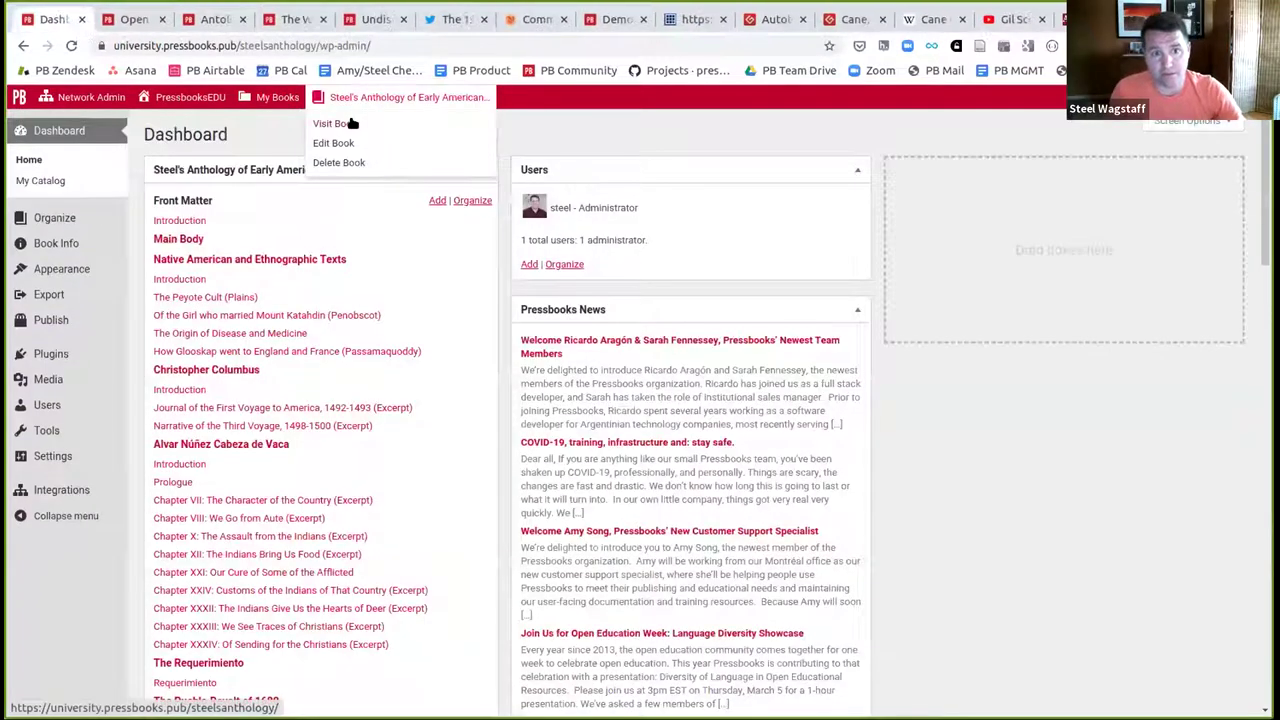
{"action": "middle_click", "coordinate": [340, 123]}
{"action": "left_click", "coordinate": [118, 24]}
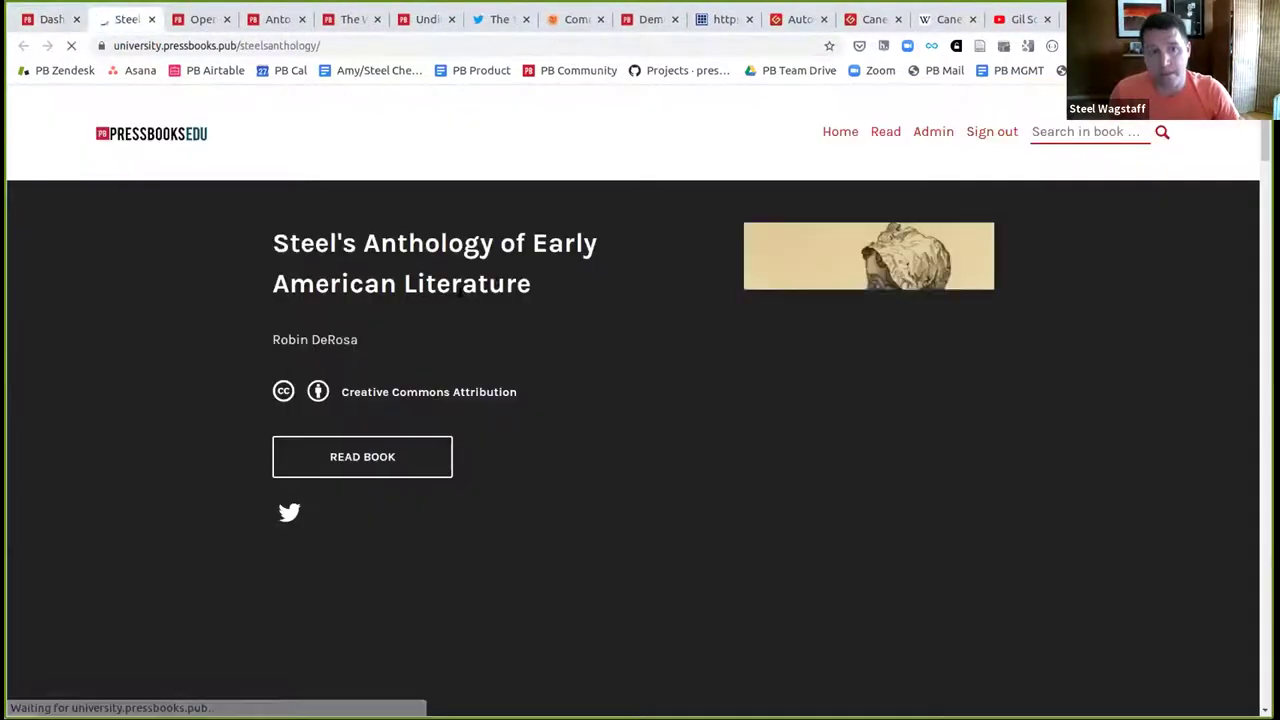
{"action": "double_click", "coordinate": [240, 45]}
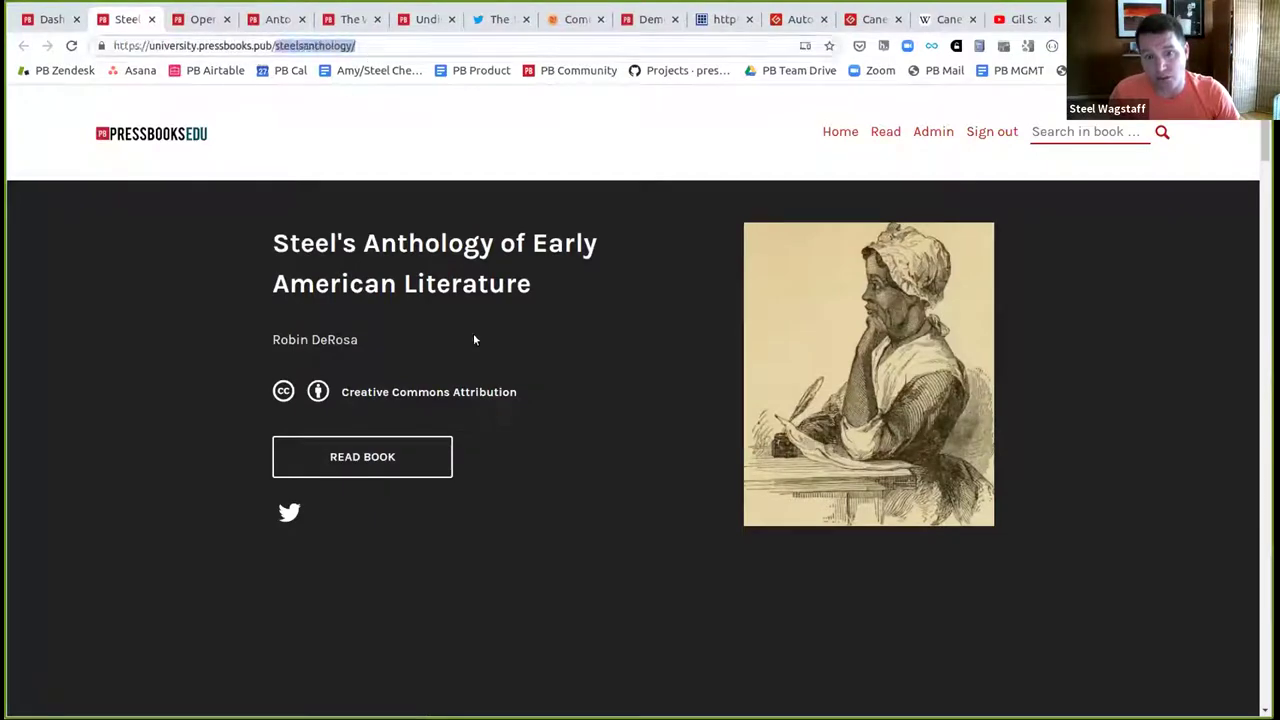
{"action": "left_click", "coordinate": [473, 337]}
{"action": "scroll", "coordinate": [473, 346], "scroll_direction": "down", "scroll_amount": 4}
{"action": "scroll", "coordinate": [468, 363], "scroll_direction": "down", "scroll_amount": 3}
{"action": "scroll", "coordinate": [469, 389], "scroll_direction": "up", "scroll_amount": 4}
{"action": "scroll", "coordinate": [470, 389], "scroll_direction": "down", "scroll_amount": 3}
{"action": "scroll", "coordinate": [467, 389], "scroll_direction": "down", "scroll_amount": 15}
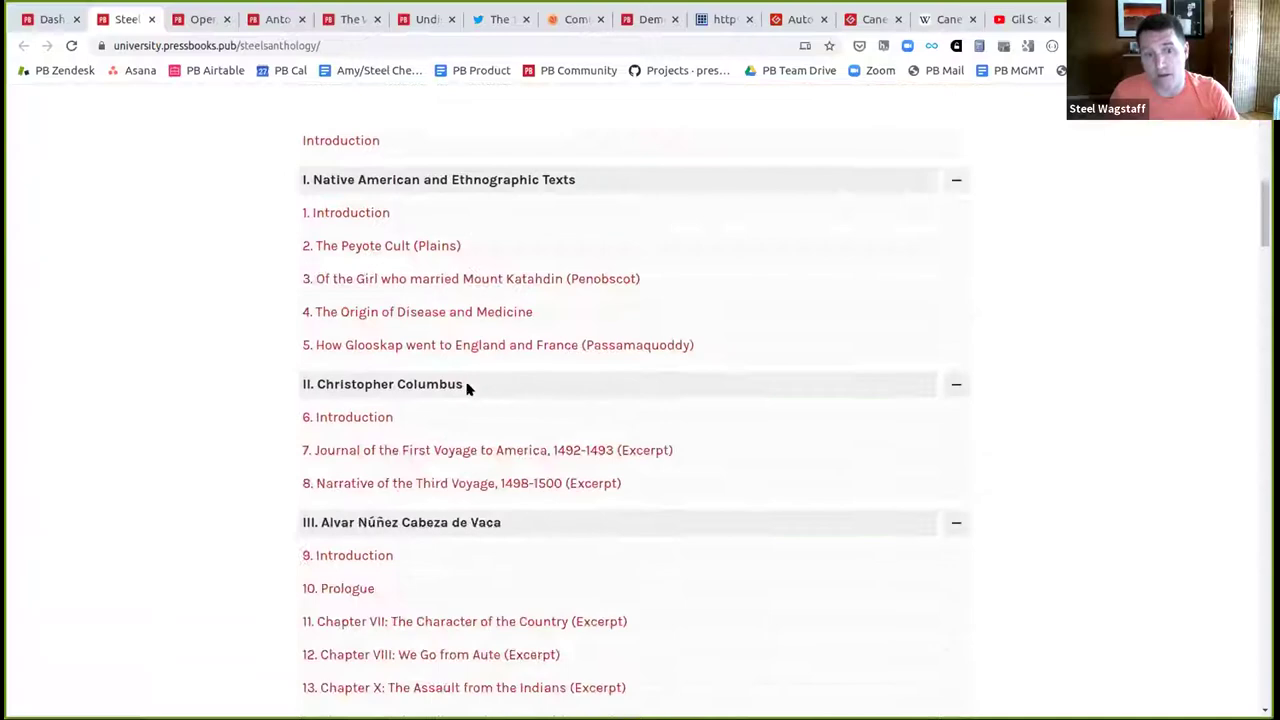
- Go from the cloned book's public home page to its admin dashboard and open its Organize page
{"action": "scroll", "coordinate": [465, 388], "scroll_direction": "down", "scroll_amount": 2}
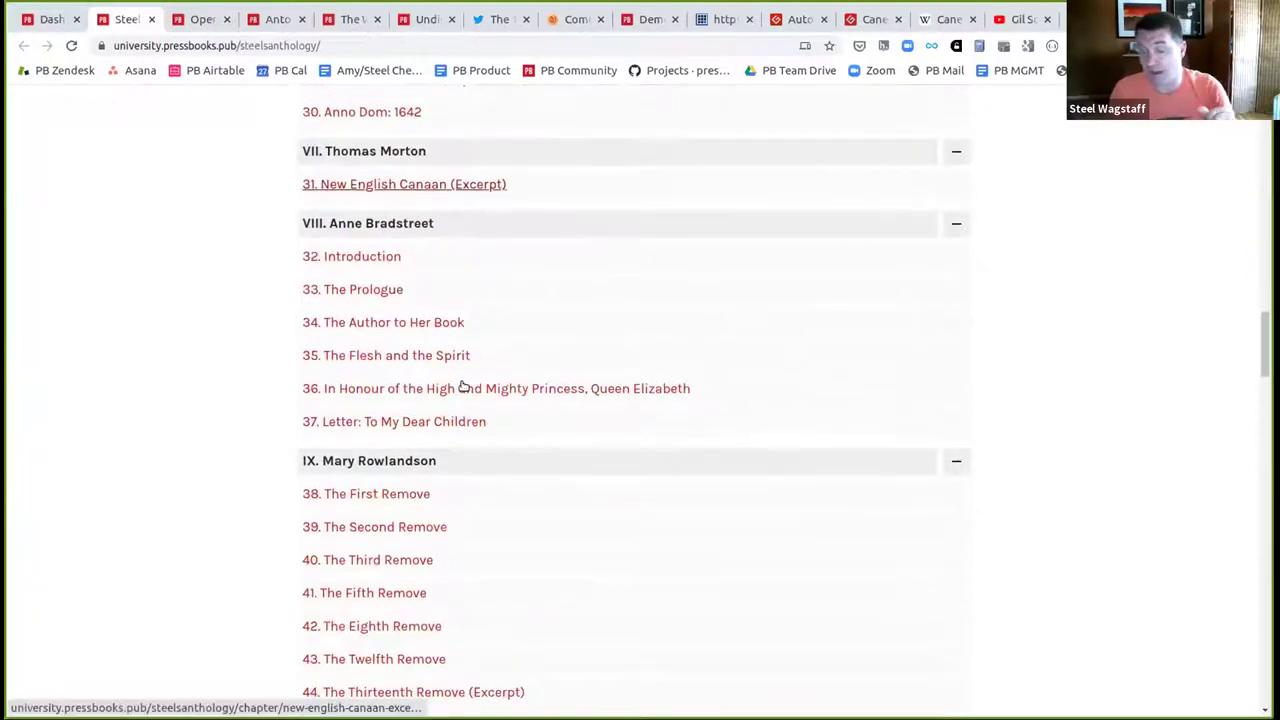
{"action": "key", "text": "Home"}
{"action": "left_click", "coordinate": [929, 131]}
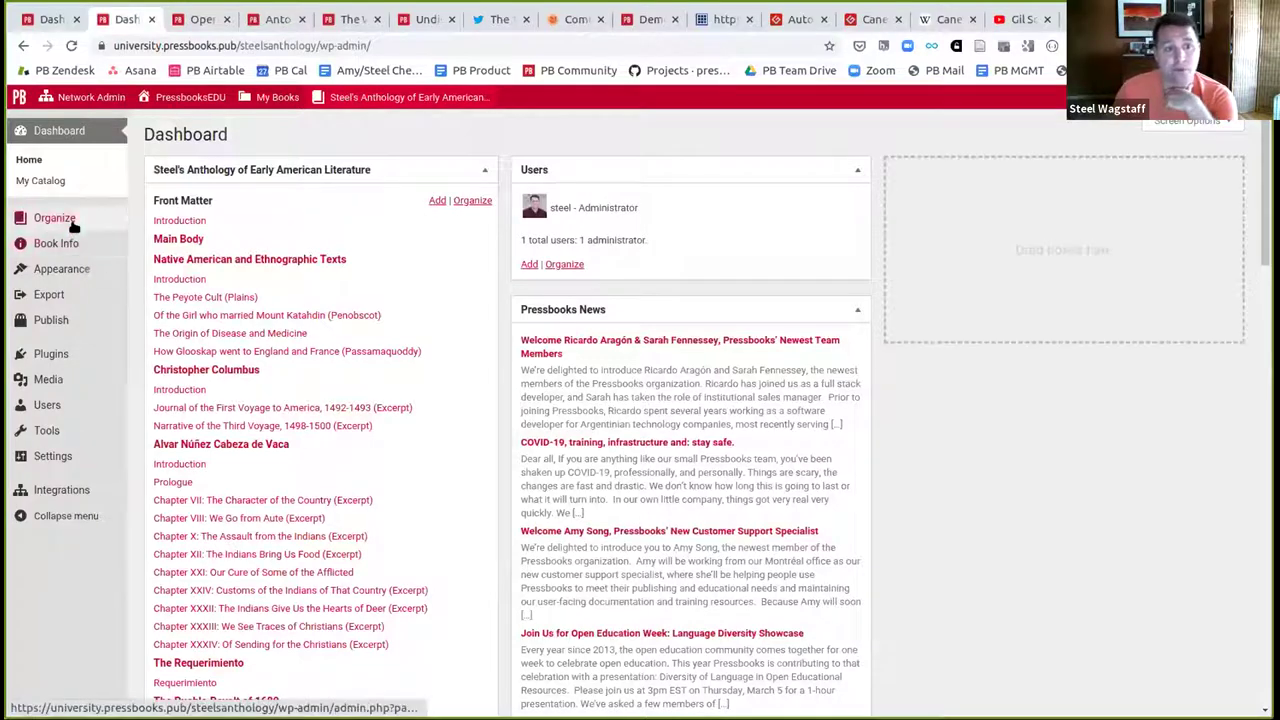
{"action": "left_click", "coordinate": [72, 228]}
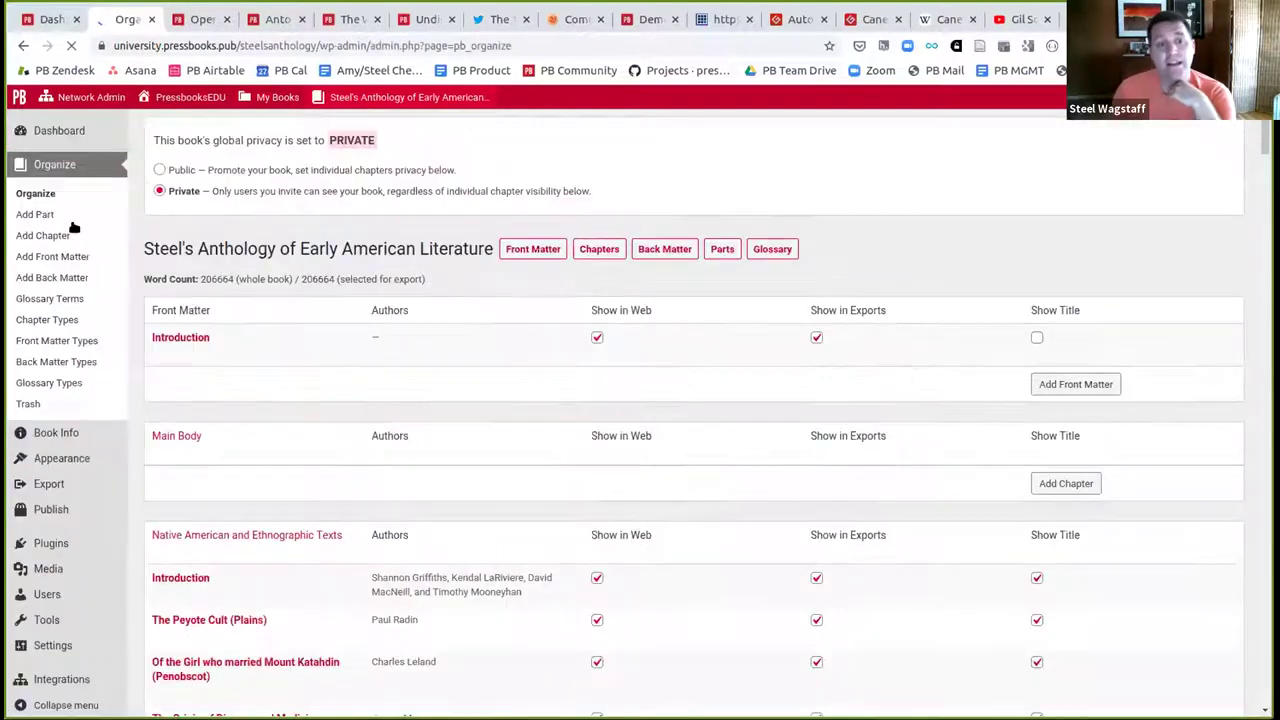
- Trash the three chapters of the Christopher Columbus part, and trash the part itself
{"action": "scroll", "coordinate": [290, 393], "scroll_direction": "down", "scroll_amount": 2}
{"action": "scroll", "coordinate": [290, 393], "scroll_direction": "down", "scroll_amount": 6}
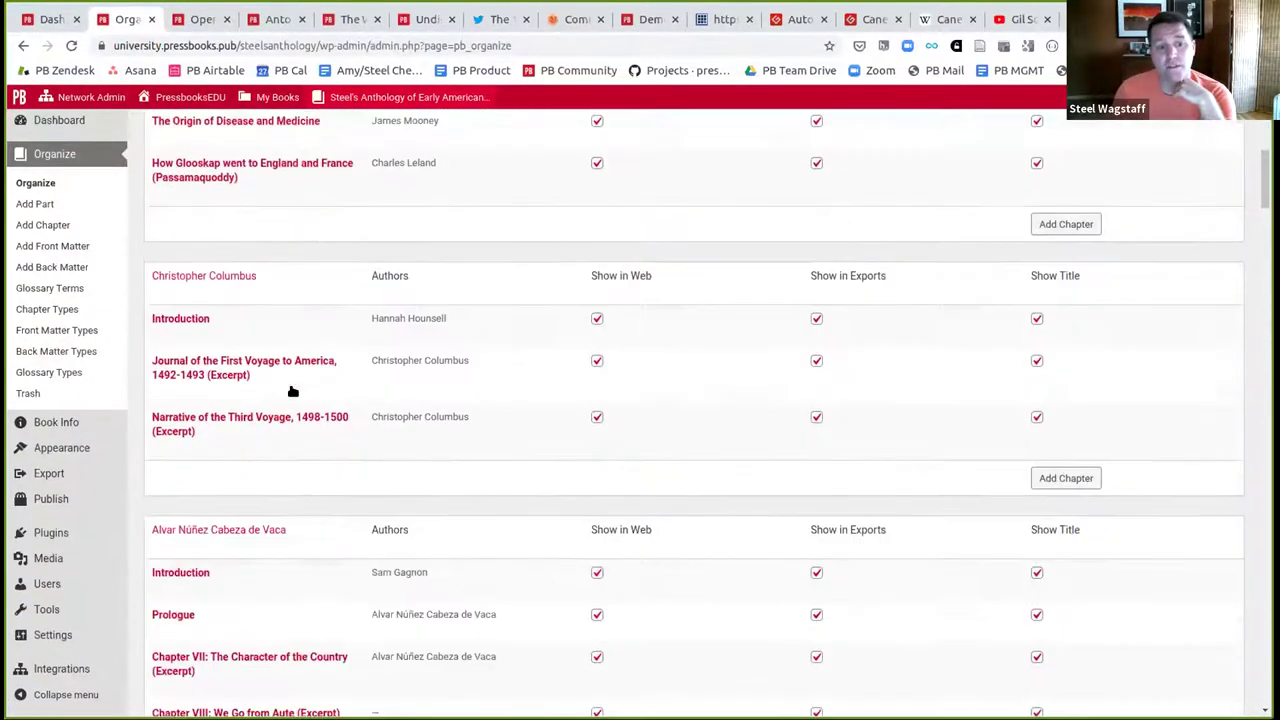
{"action": "scroll", "coordinate": [289, 394], "scroll_direction": "up", "scroll_amount": 2}
{"action": "left_click", "coordinate": [181, 376]}
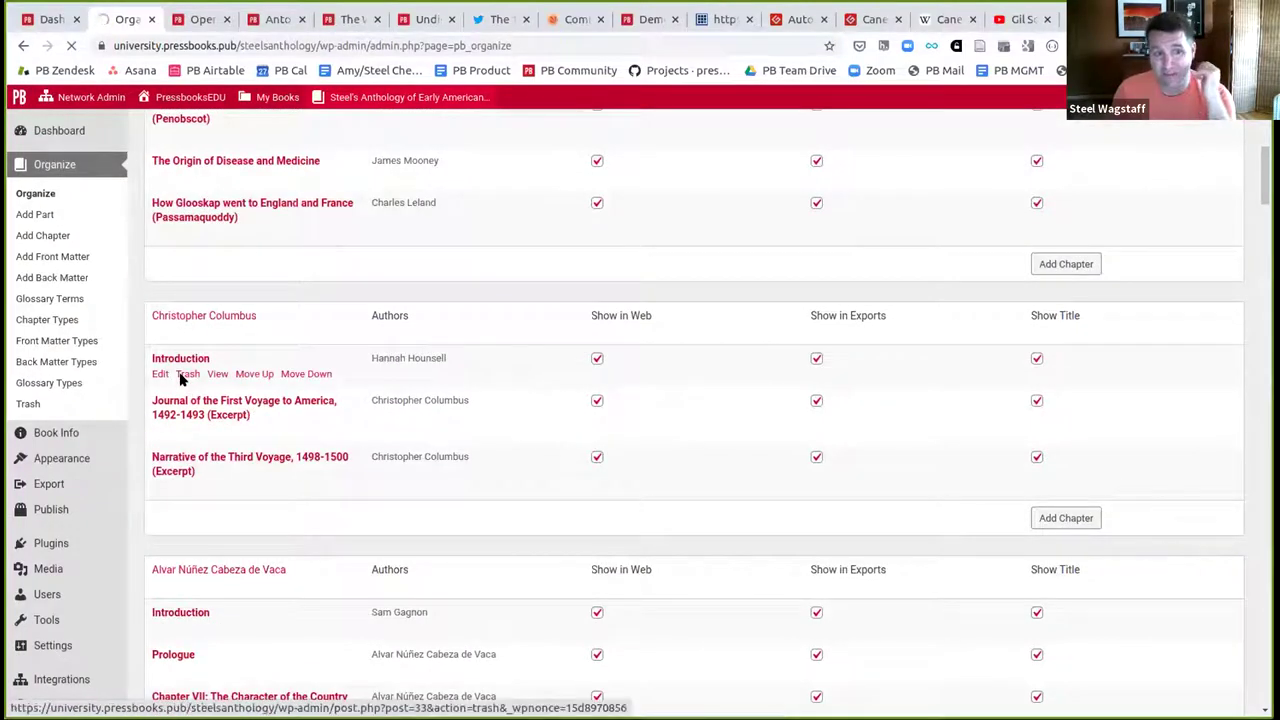
{"action": "scroll", "coordinate": [185, 420], "scroll_direction": "down", "scroll_amount": 4}
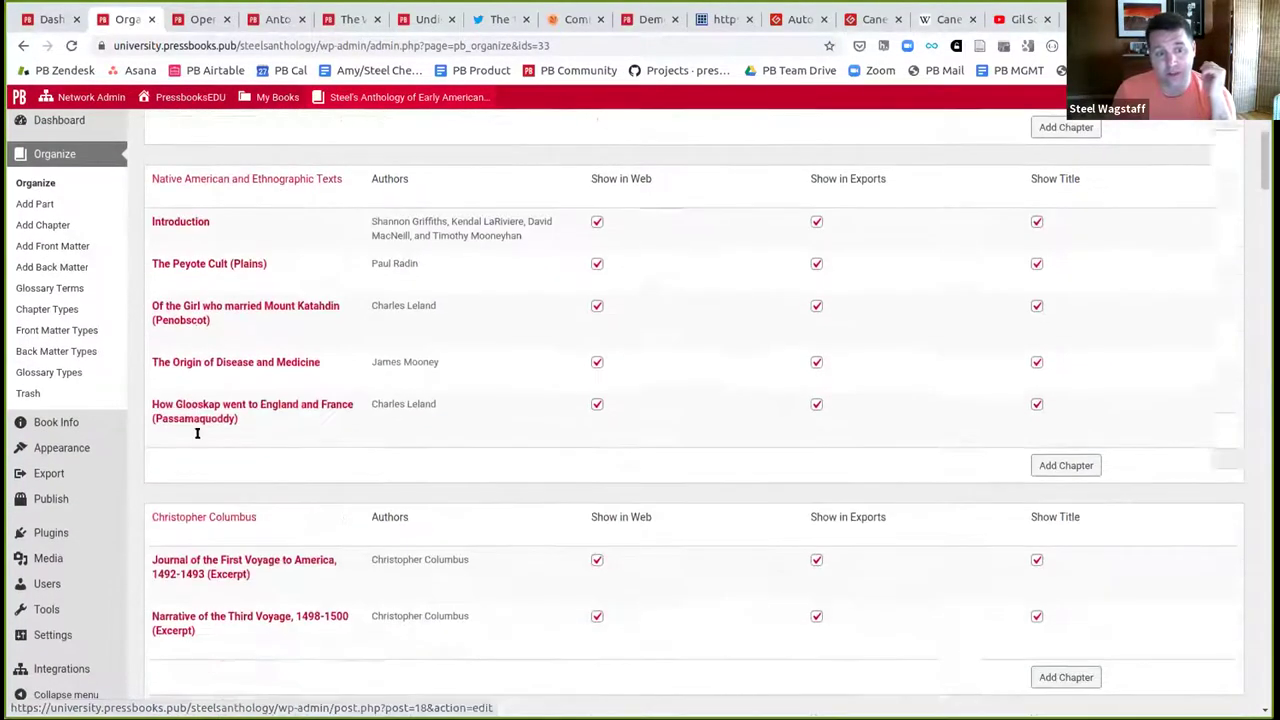
{"action": "left_click", "coordinate": [188, 508]}
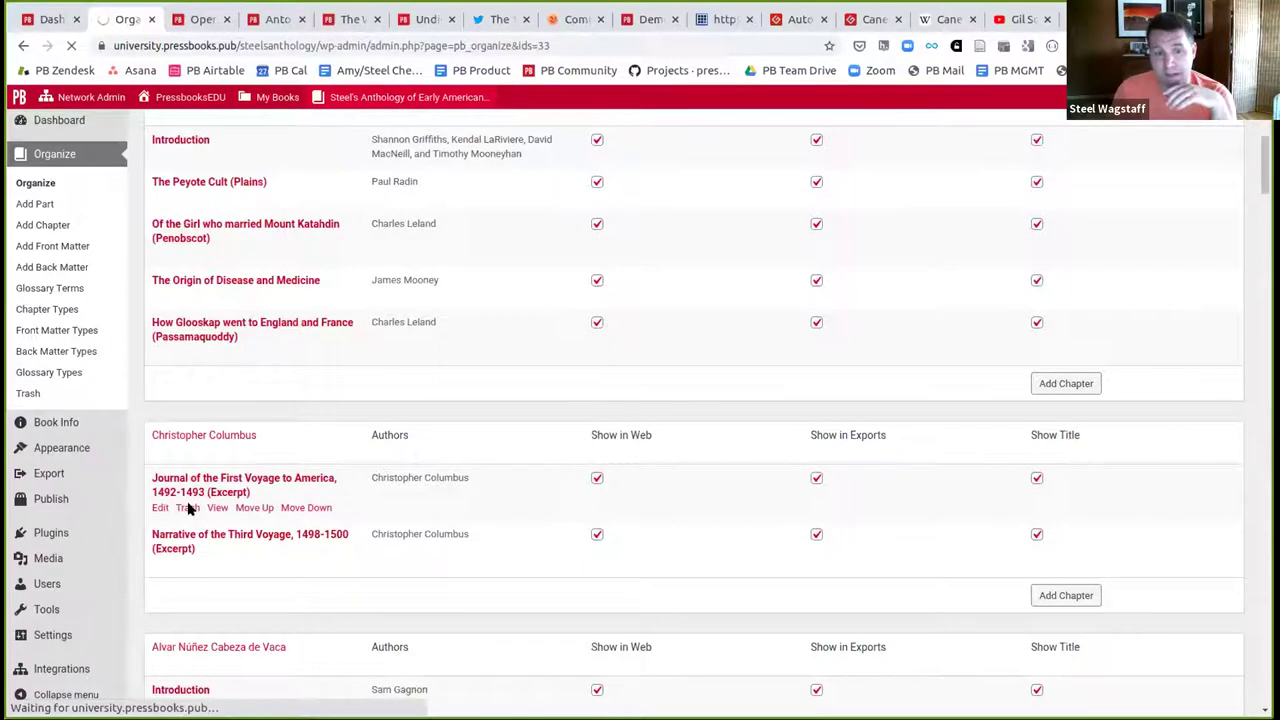
{"action": "scroll", "coordinate": [188, 508], "scroll_direction": "down", "scroll_amount": 3}
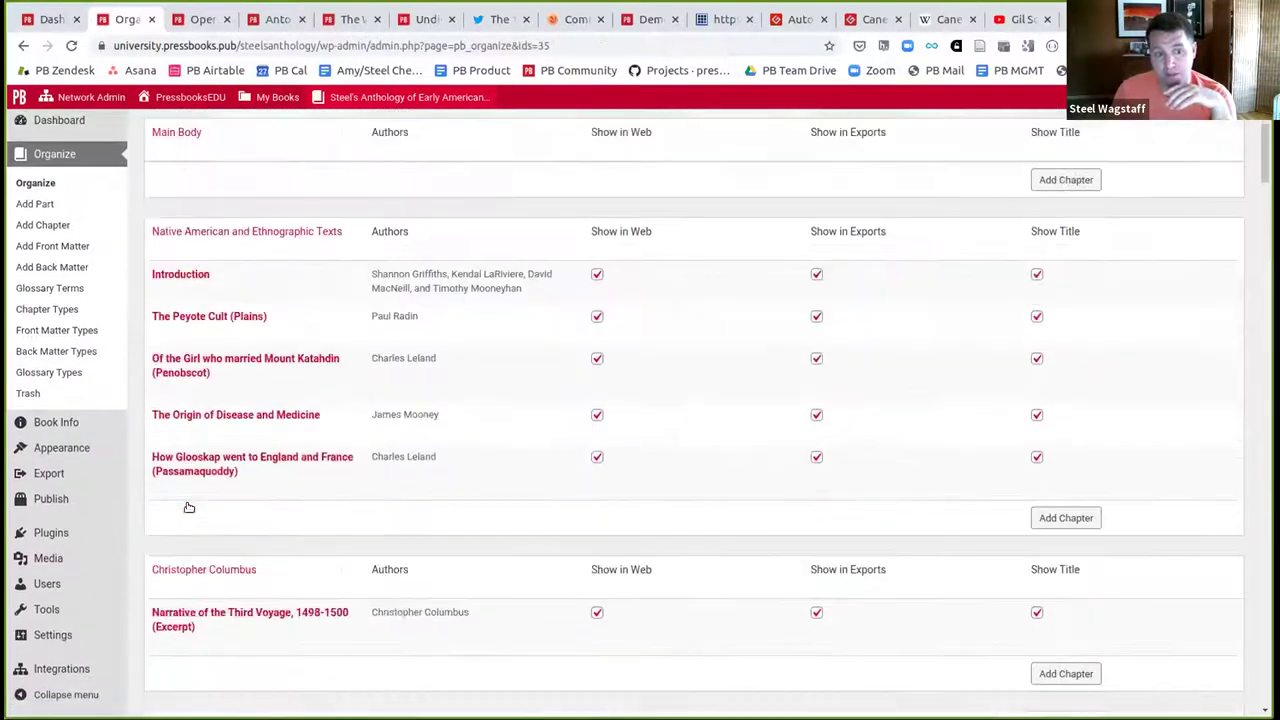
{"action": "scroll", "coordinate": [188, 508], "scroll_direction": "down", "scroll_amount": 1}
{"action": "left_click", "coordinate": [184, 509]}
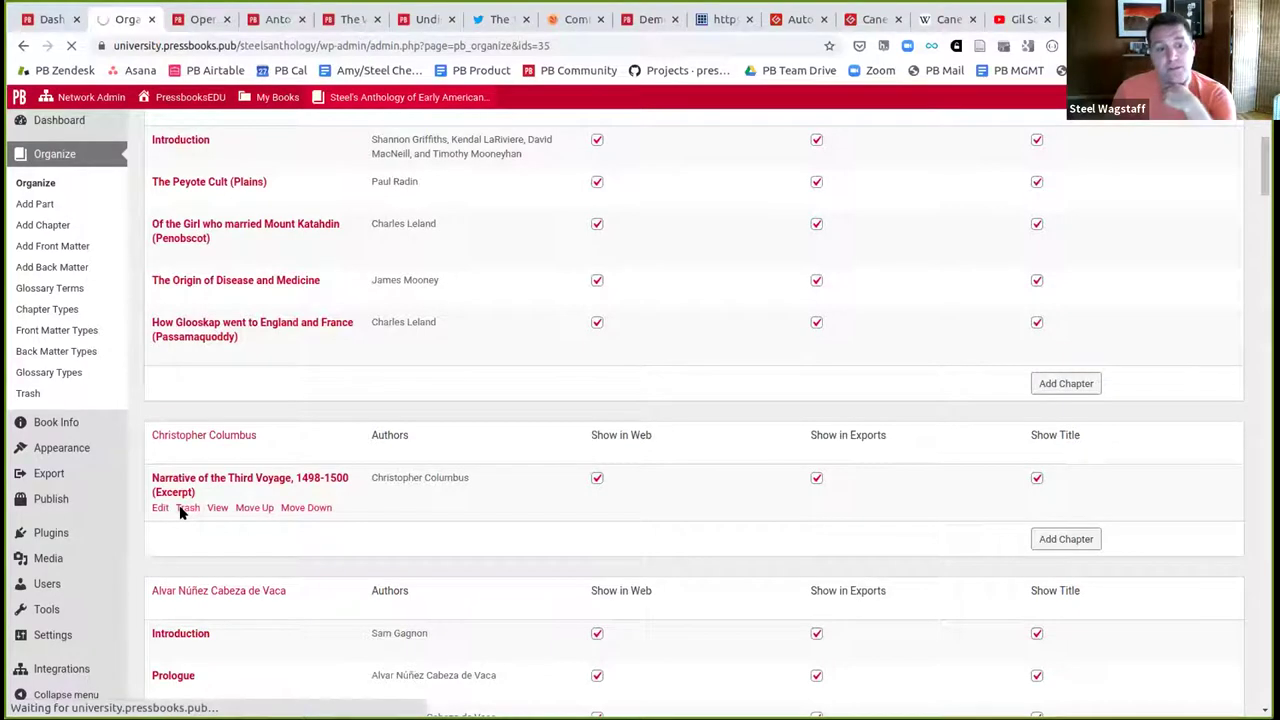
{"action": "scroll", "coordinate": [182, 511], "scroll_direction": "down", "scroll_amount": 5}
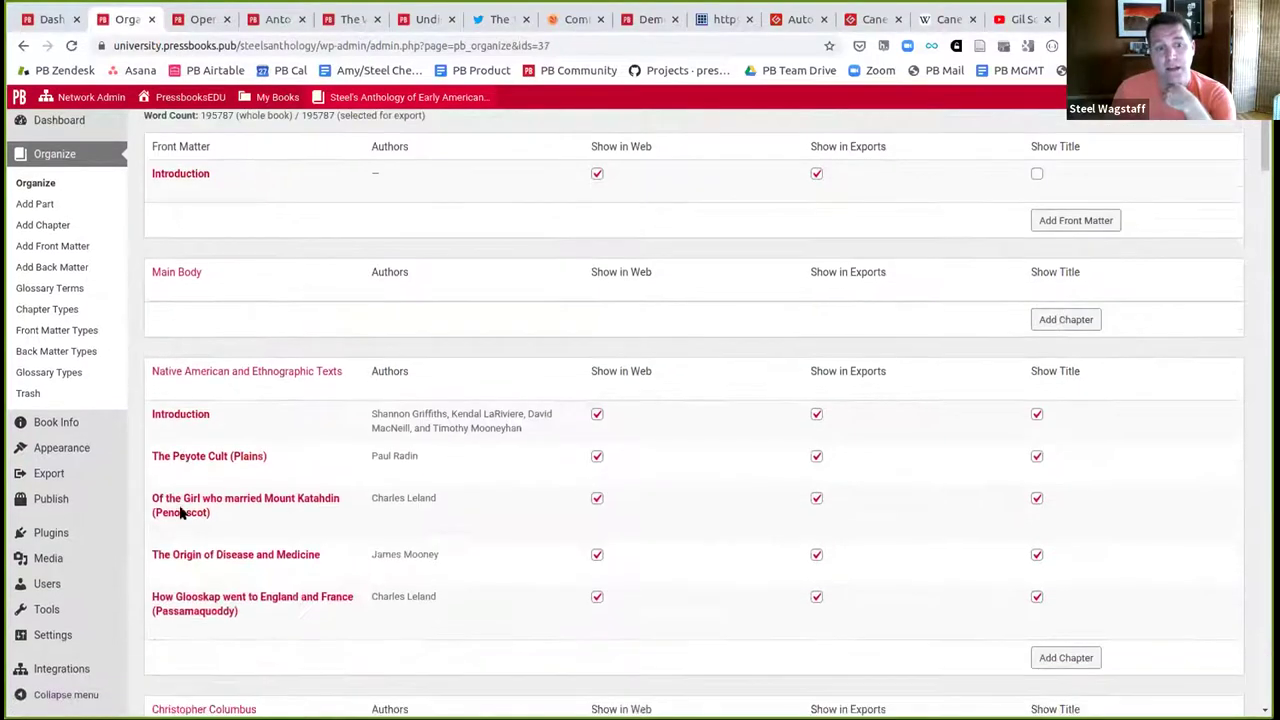
{"action": "left_click", "coordinate": [188, 372]}
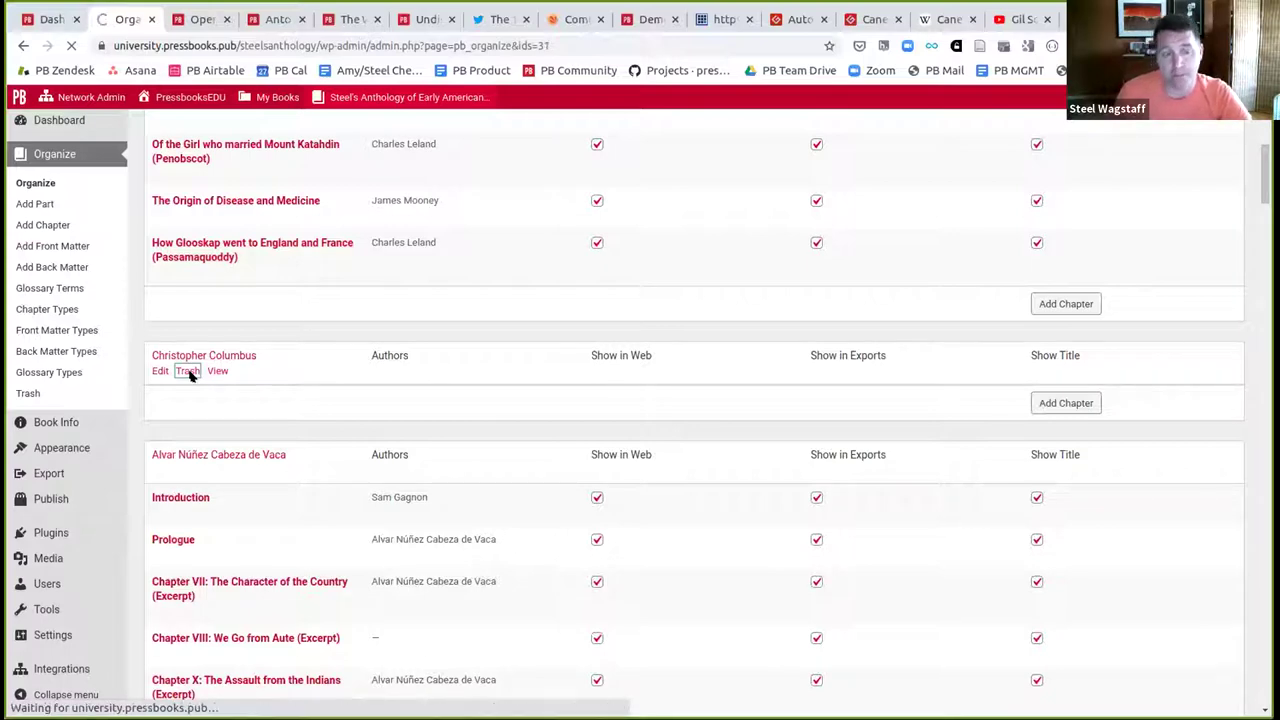
- Move the chapter "How Glooskap went to England and France (Passamaquoddy)" directly below "The Peyote Cult (Plains)" in its part
{"action": "scroll", "coordinate": [251, 381], "scroll_direction": "down", "scroll_amount": 4}
{"action": "mouse_move", "coordinate": [251, 400]}
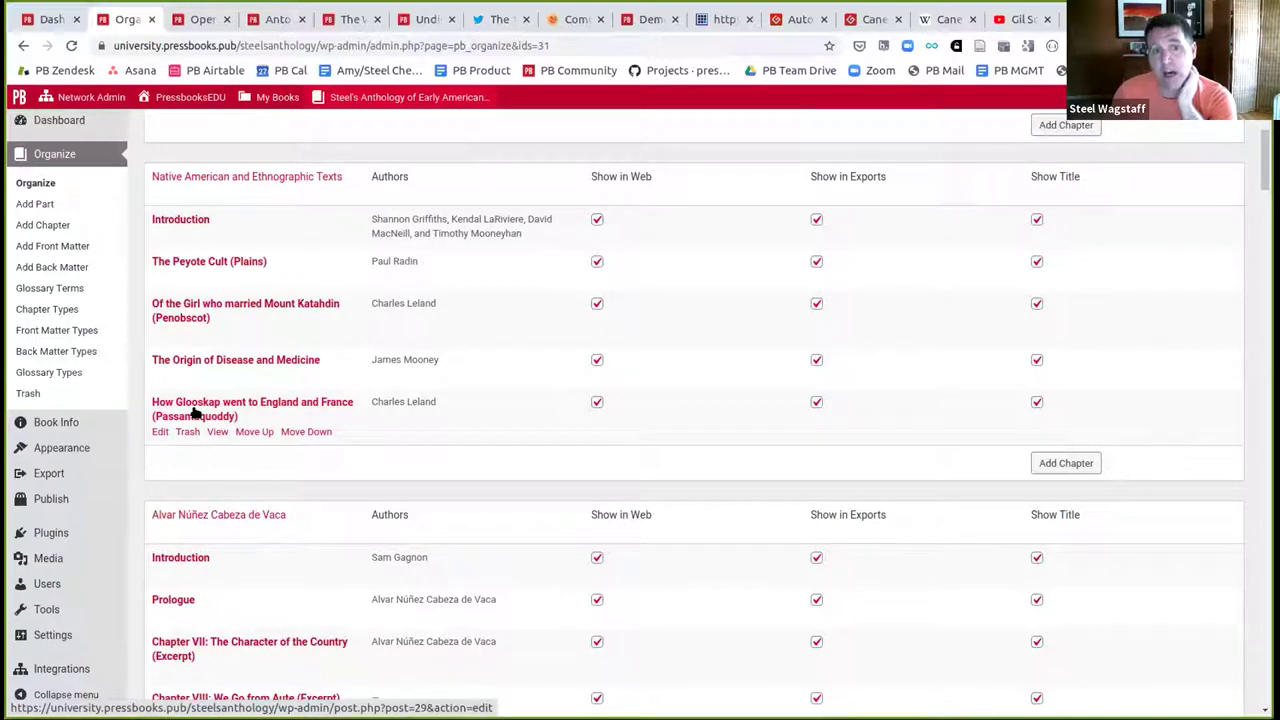
{"action": "left_click_drag", "start_coordinate": [195, 412], "coordinate": [191, 299]}
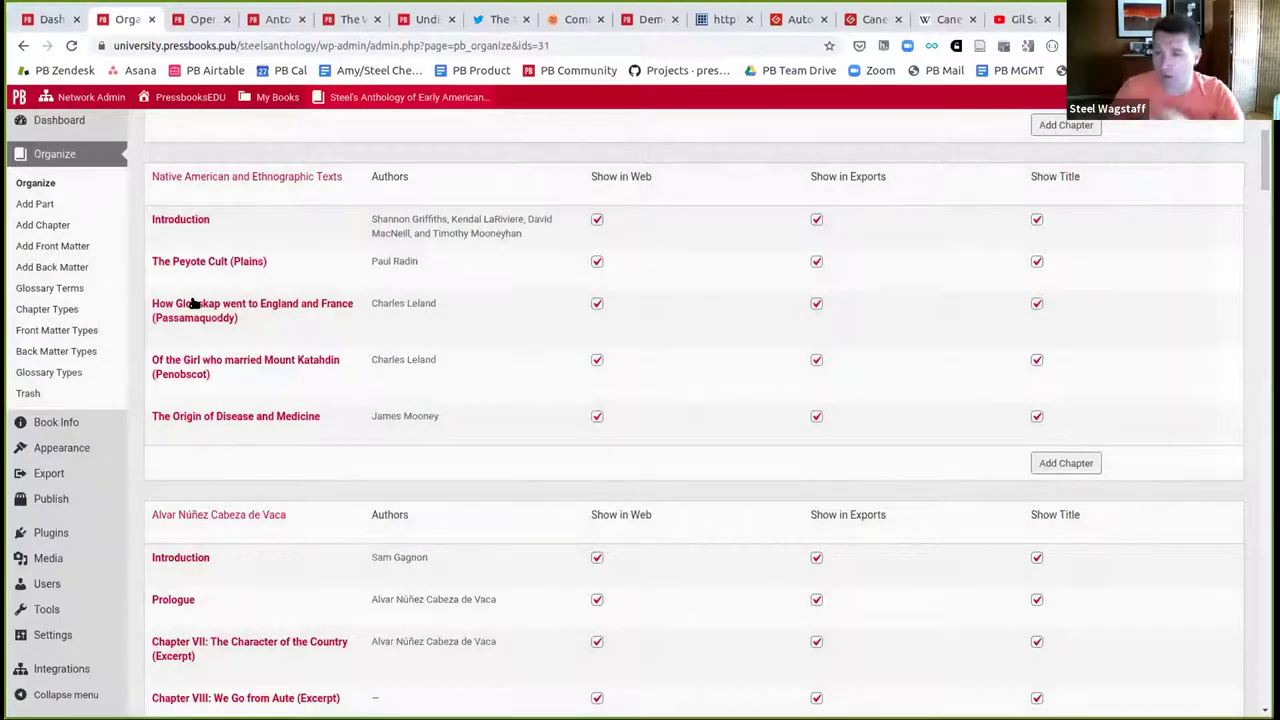
{"action": "mouse_move", "coordinate": [193, 303]}
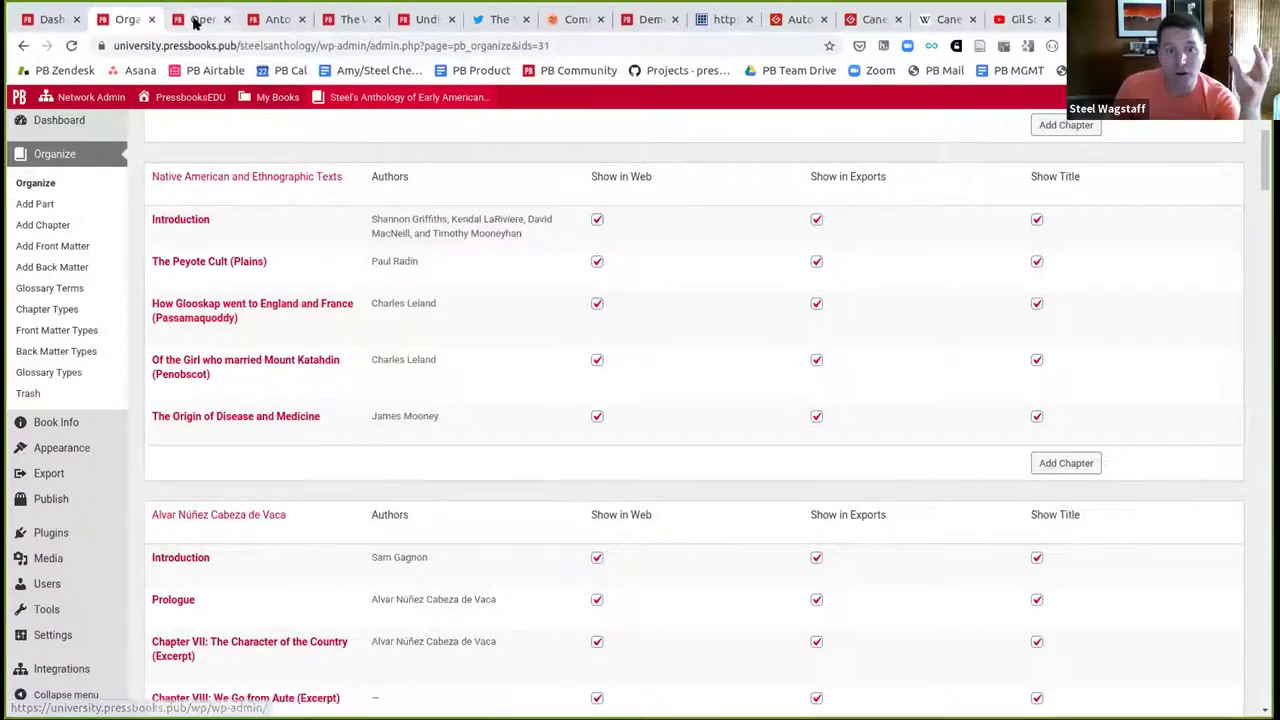
- Review the table of contents of the Rebus Community's Open Anthology of Earlier American Literature and copy the book's web address
{"action": "key", "text": "ctrl+Tab"}
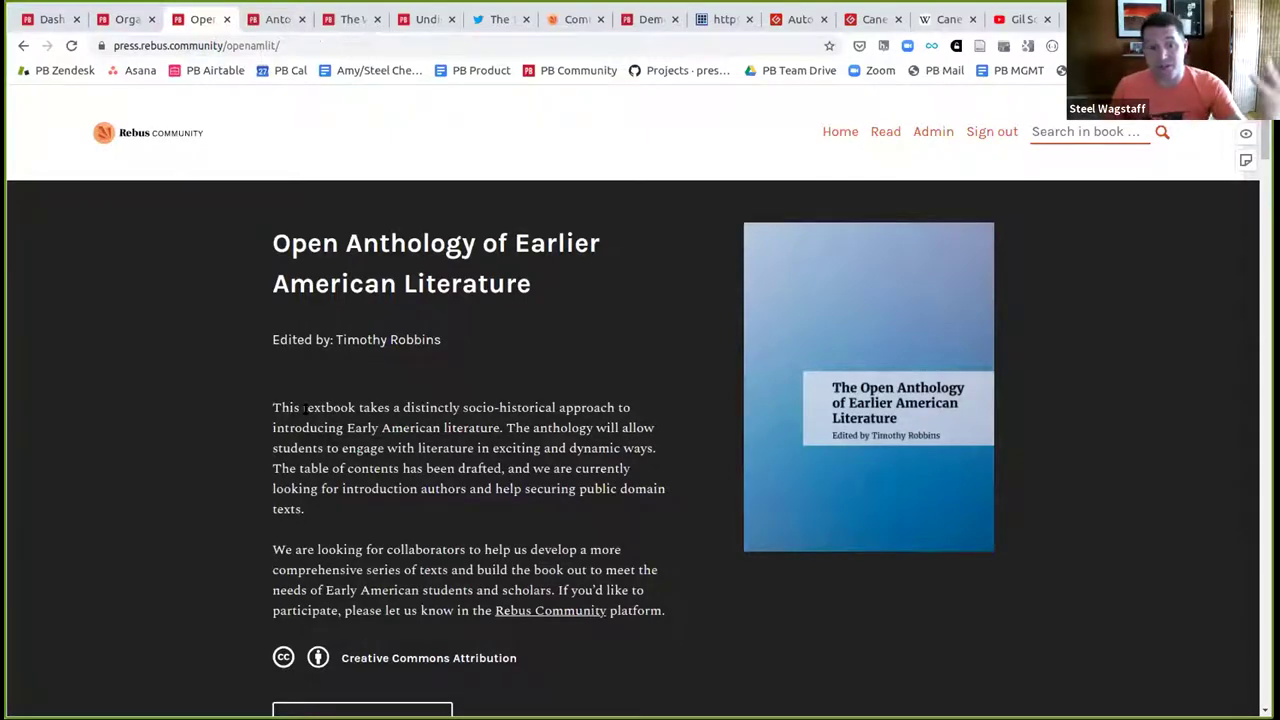
{"action": "scroll", "coordinate": [304, 408], "scroll_direction": "down", "scroll_amount": 6}
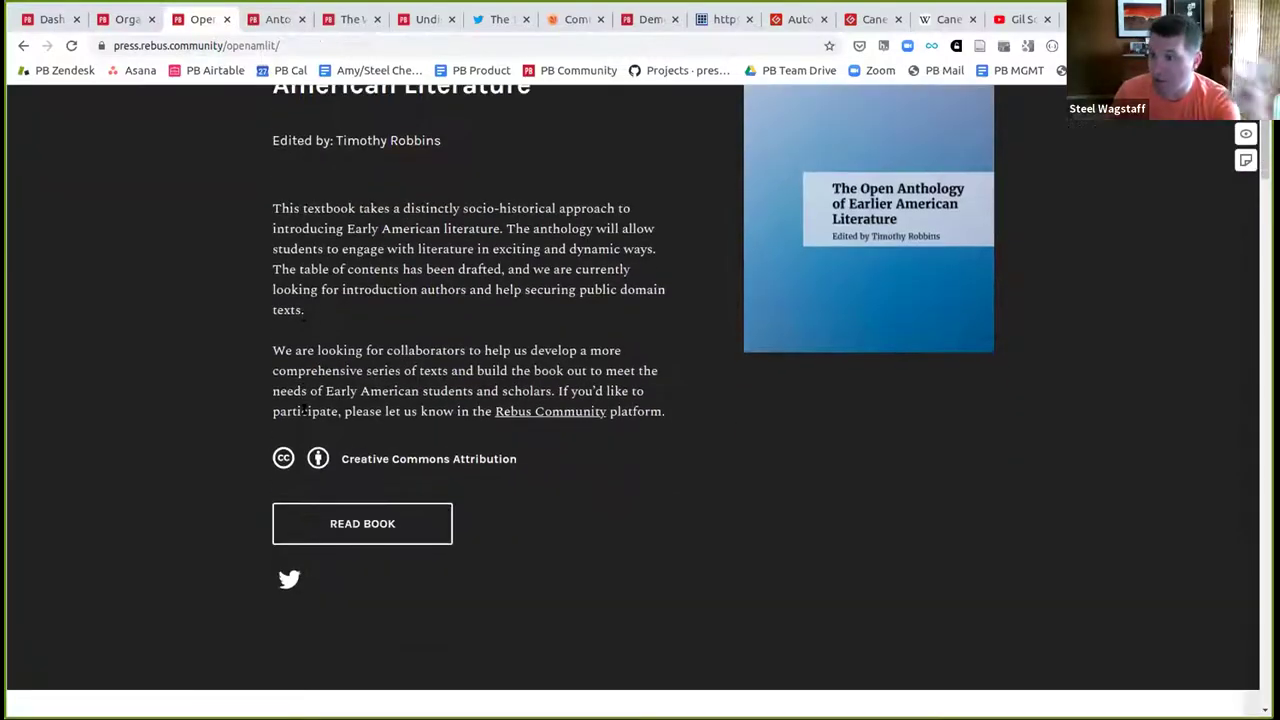
{"action": "scroll", "coordinate": [304, 413], "scroll_direction": "down", "scroll_amount": 10}
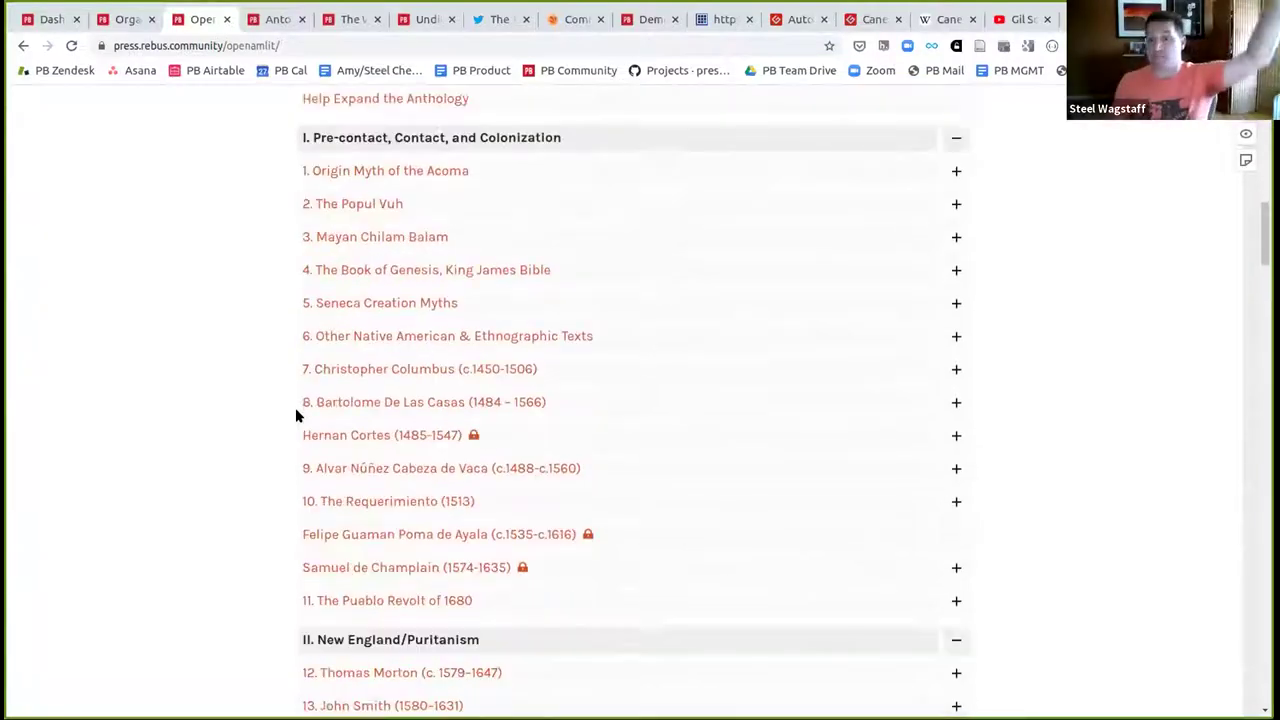
{"action": "scroll", "coordinate": [289, 415], "scroll_direction": "down", "scroll_amount": 10}
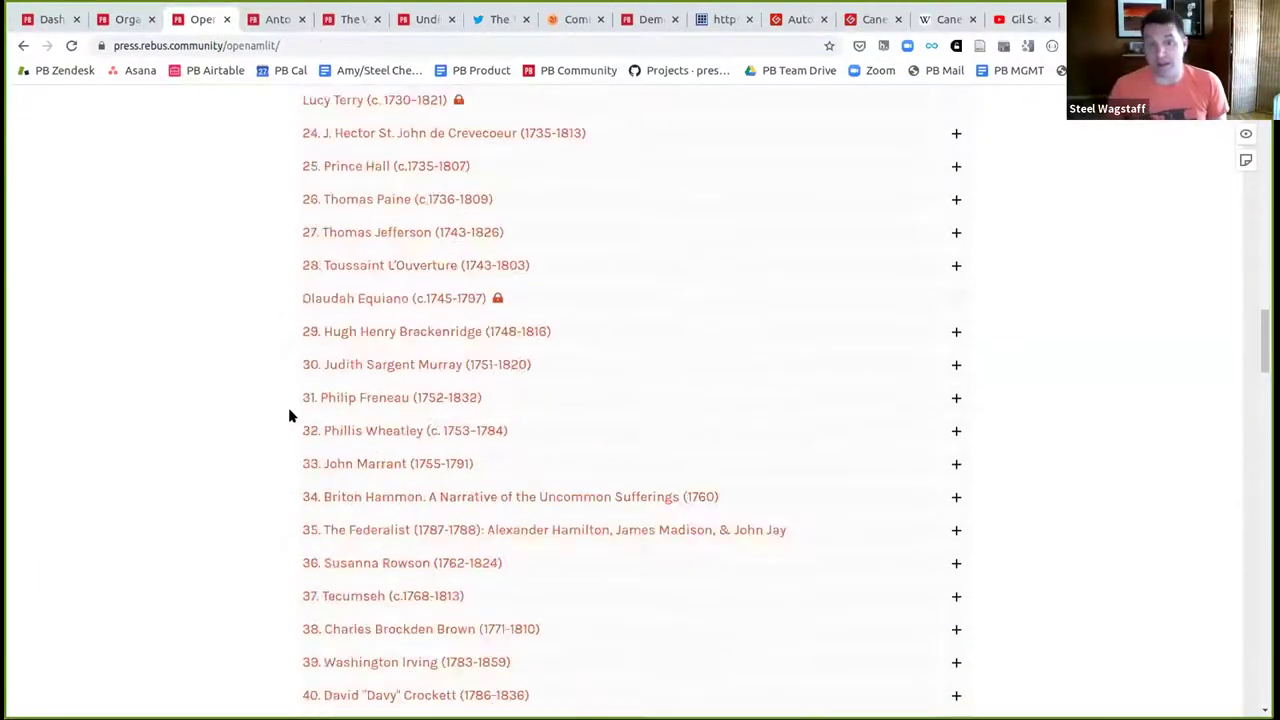
{"action": "scroll", "coordinate": [281, 415], "scroll_direction": "down", "scroll_amount": 10}
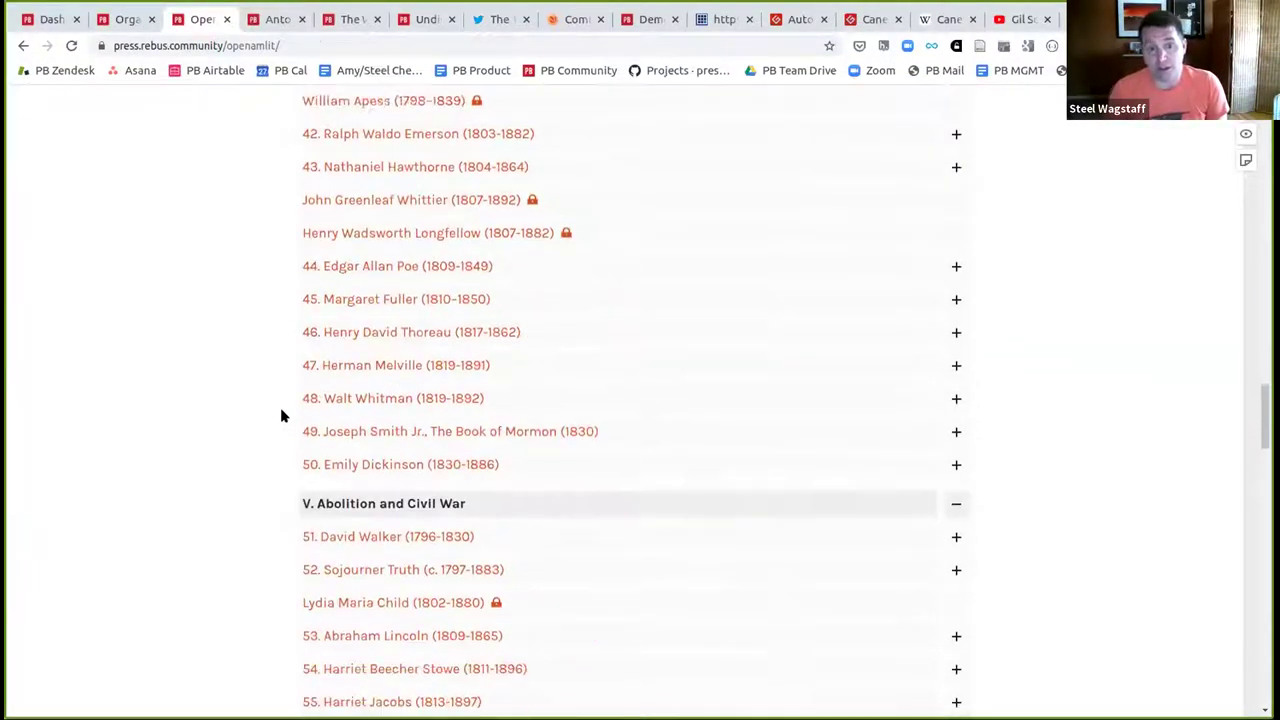
{"action": "scroll", "coordinate": [281, 414], "scroll_direction": "down", "scroll_amount": 10}
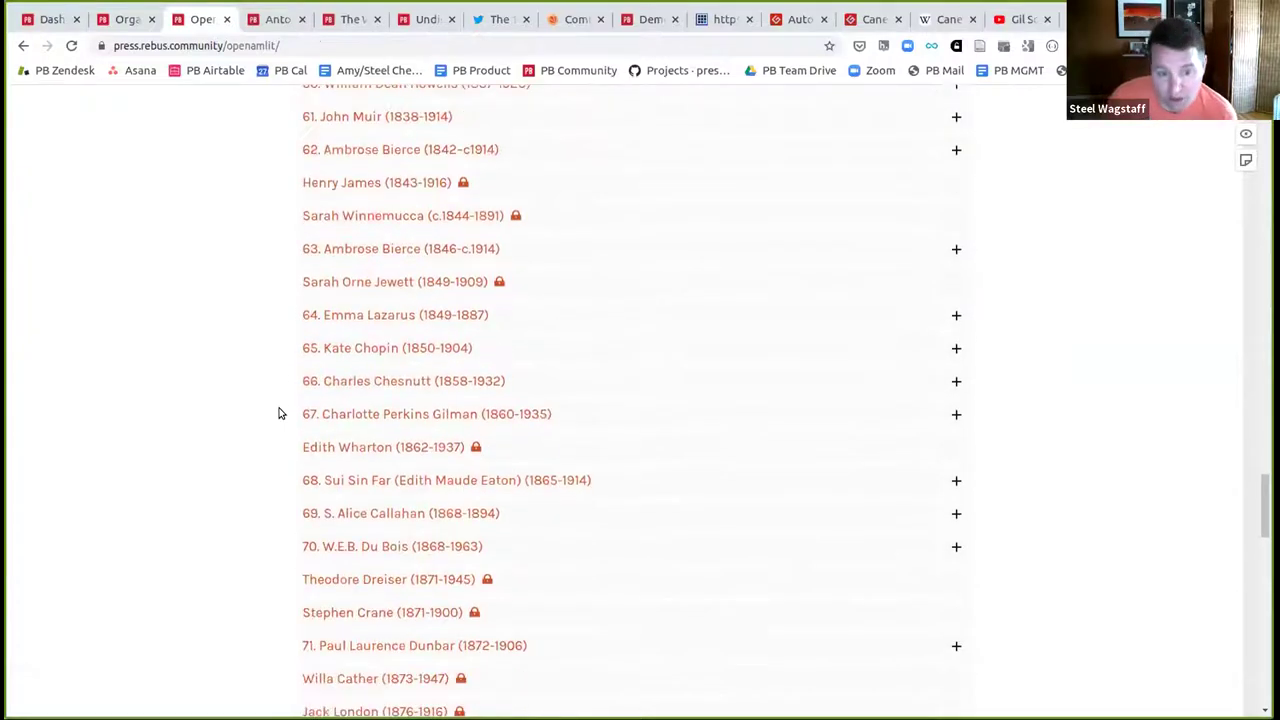
{"action": "scroll", "coordinate": [320, 394], "scroll_direction": "up", "scroll_amount": 2}
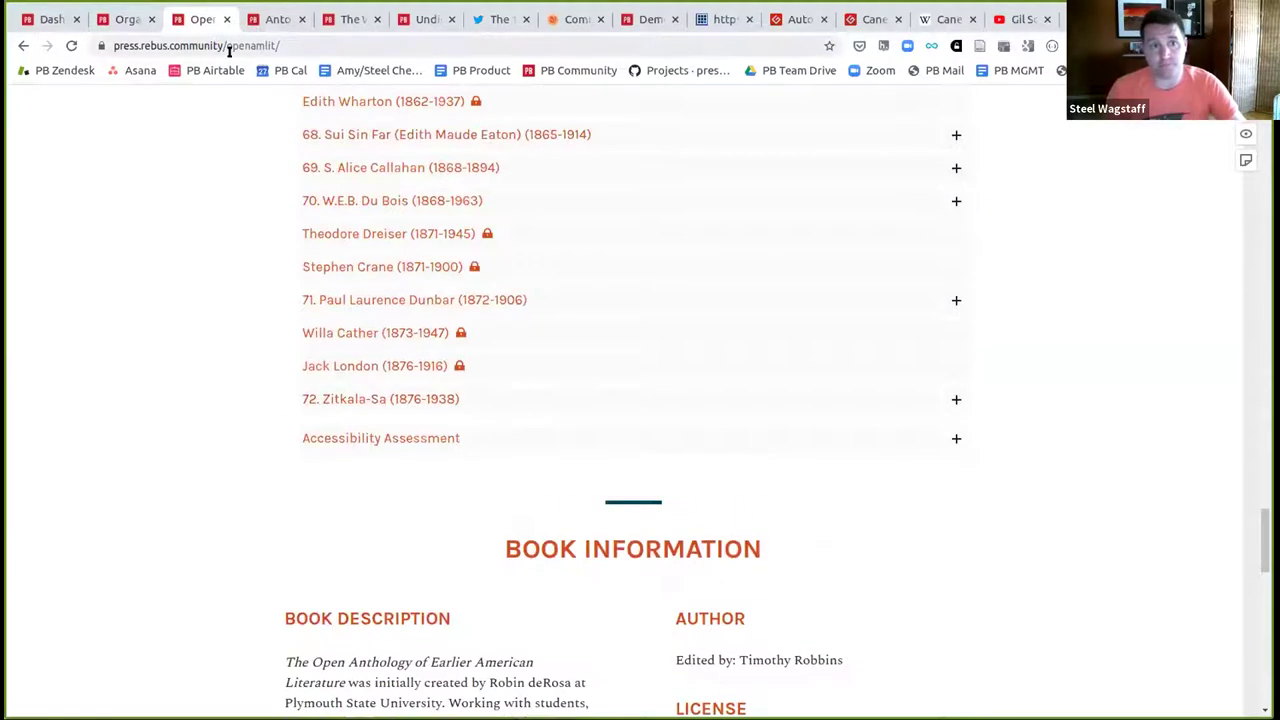
{"action": "left_click", "coordinate": [229, 47]}
{"action": "key", "text": "ctrl+c"}
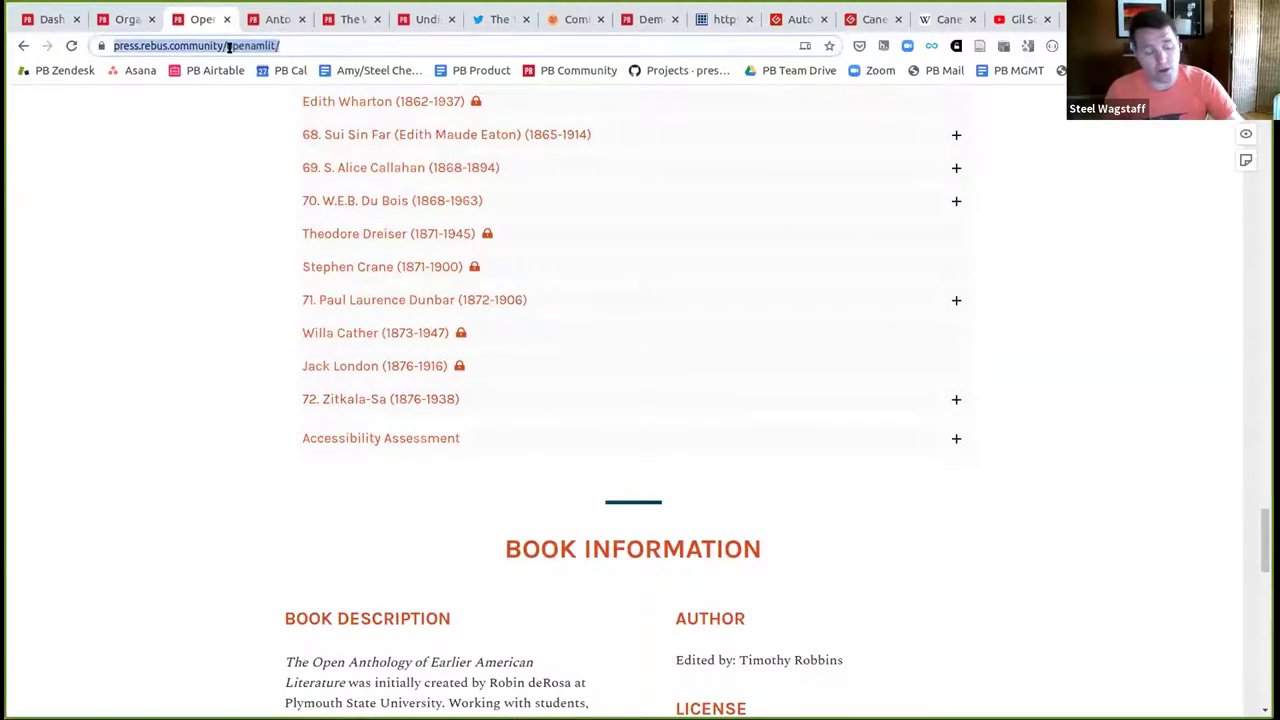
- Open the cloned book's import tool and set the import type to Web page or Pressbooks webbook (.html or URL)
{"action": "left_click", "coordinate": [112, 19]}
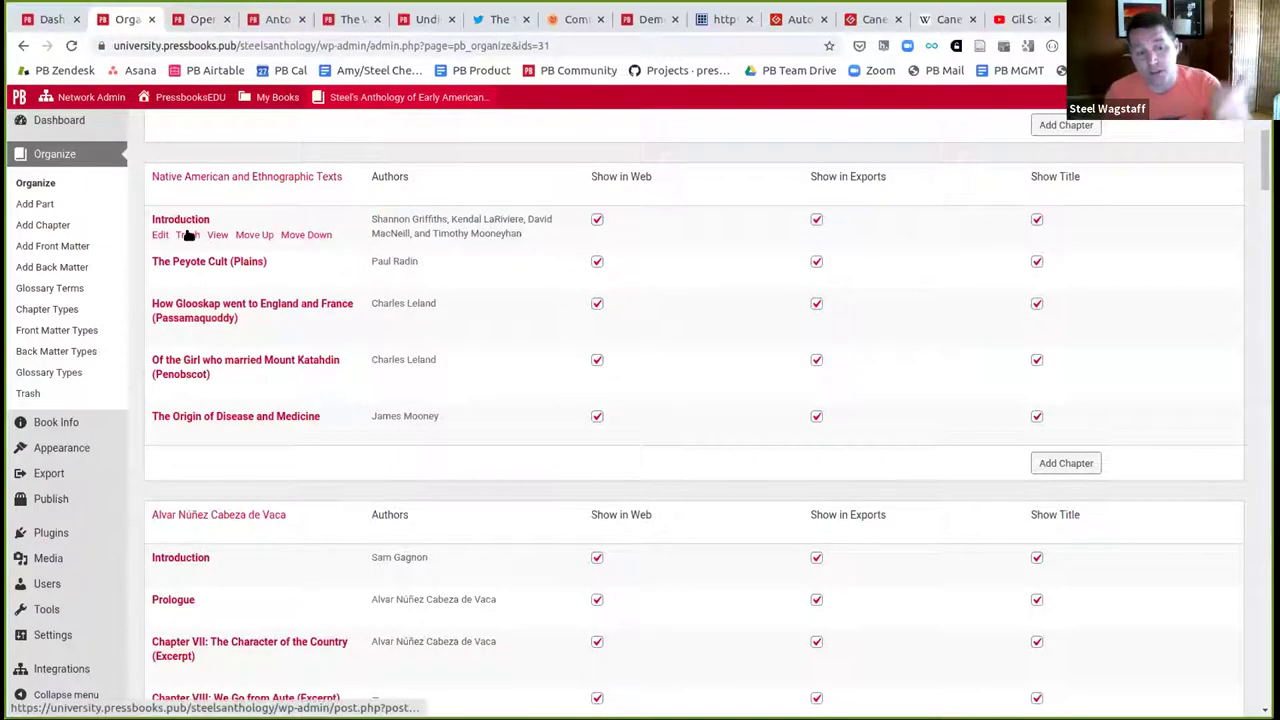
{"action": "mouse_move", "coordinate": [68, 614]}
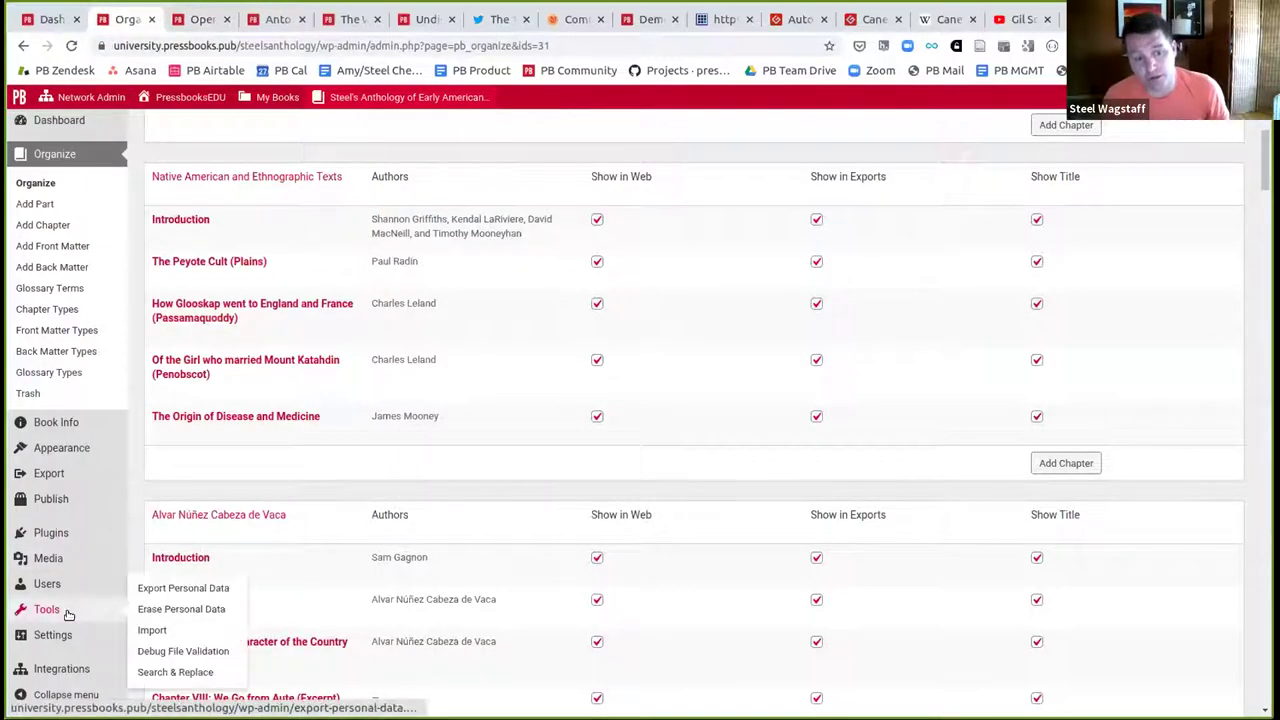
{"action": "left_click", "coordinate": [151, 631]}
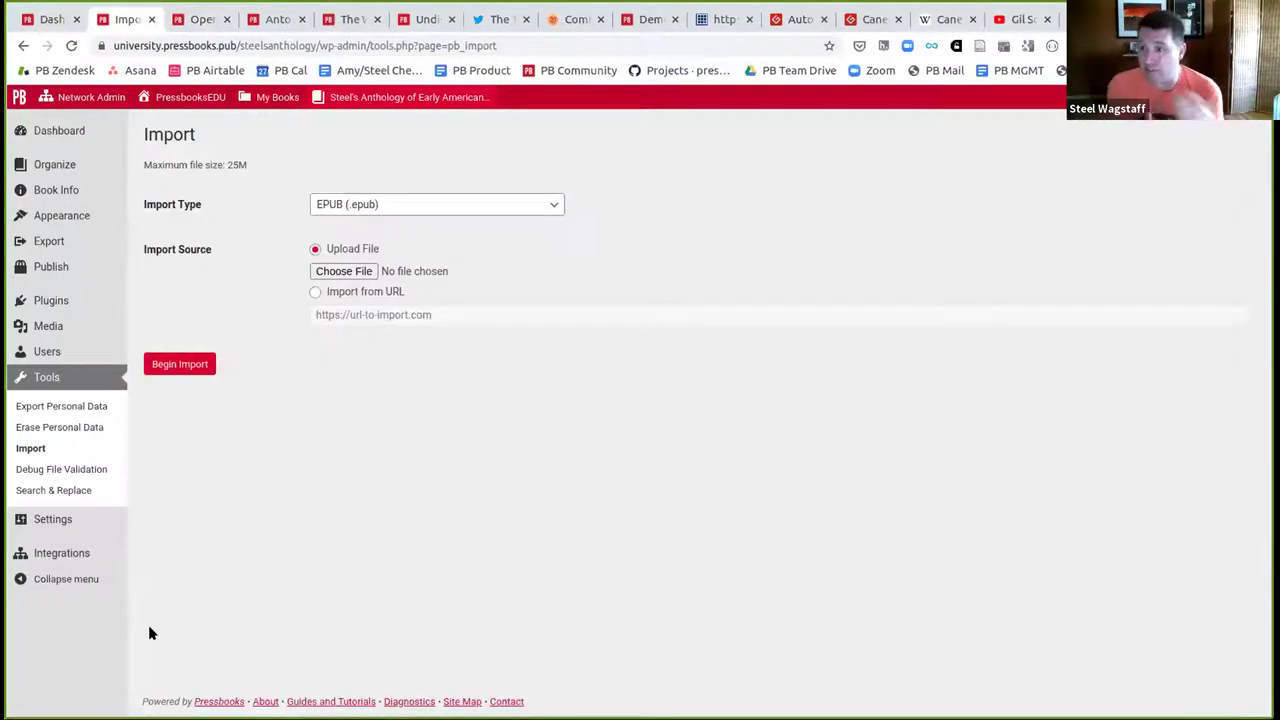
{"action": "left_click", "coordinate": [408, 206]}
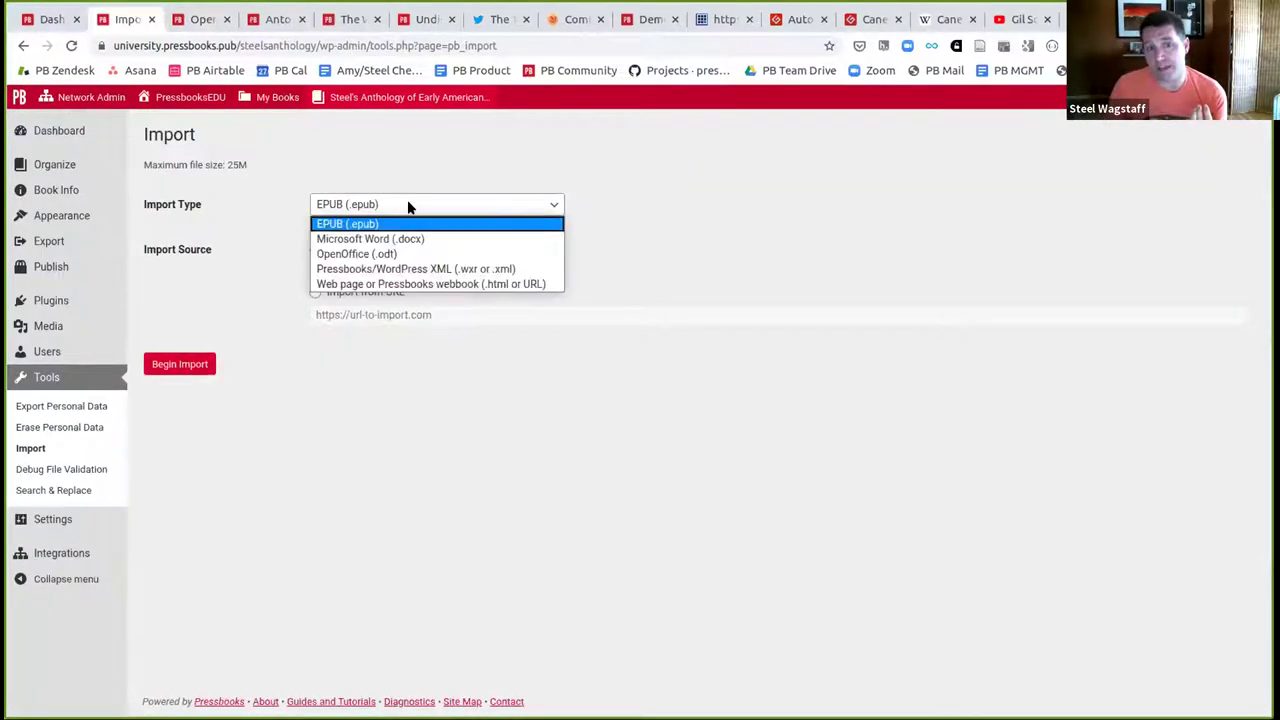
{"action": "left_click", "coordinate": [405, 285]}
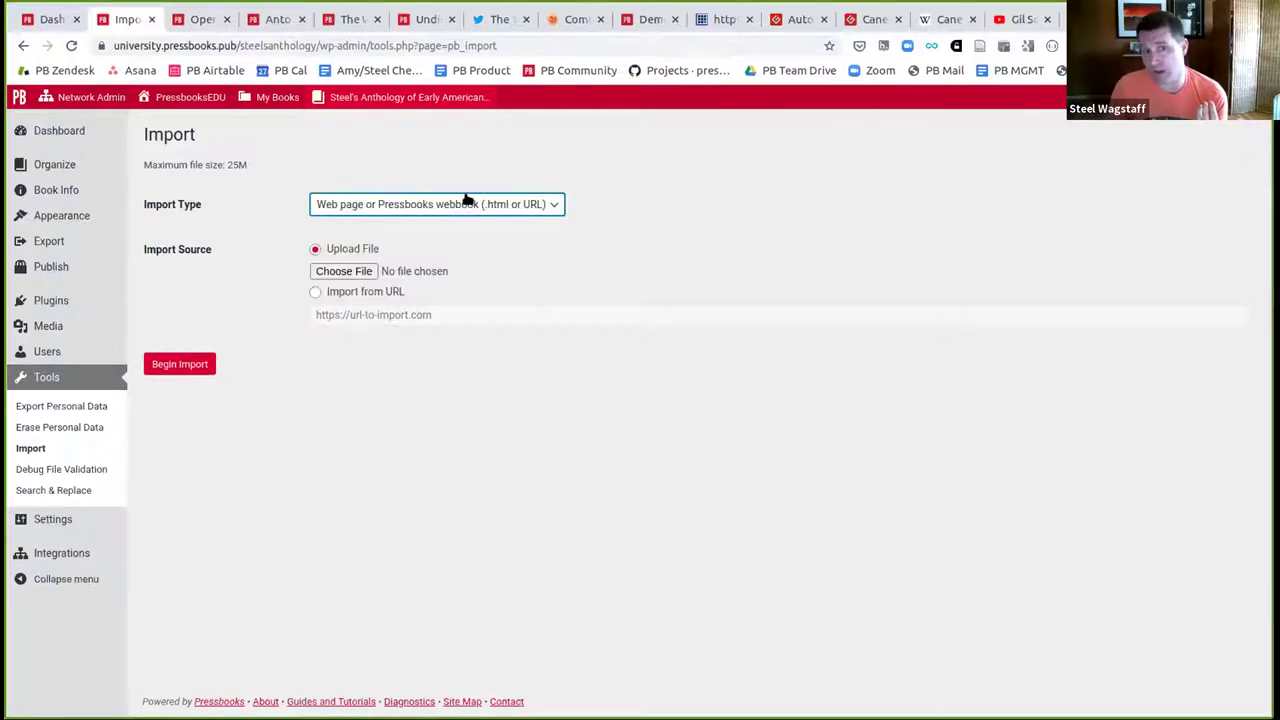
{"action": "left_click", "coordinate": [315, 292]}
{"action": "left_click", "coordinate": [343, 315]}
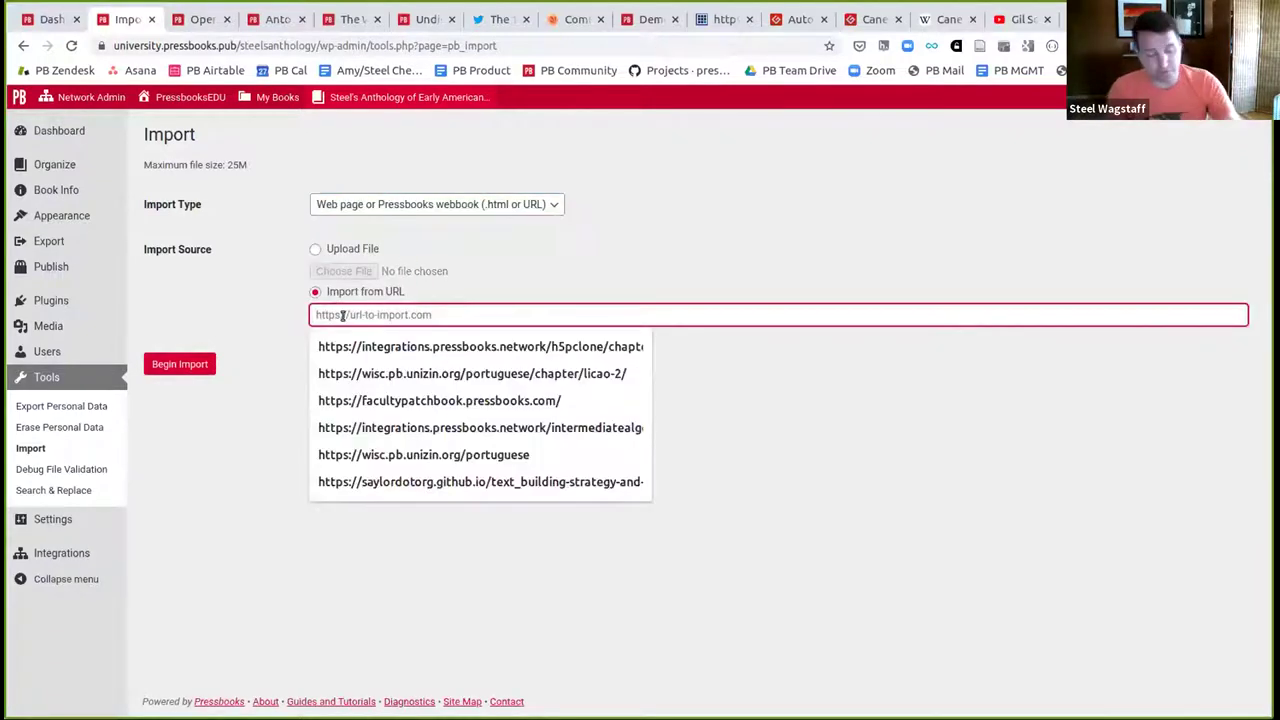
{"action": "key", "text": "ctrl+v"}
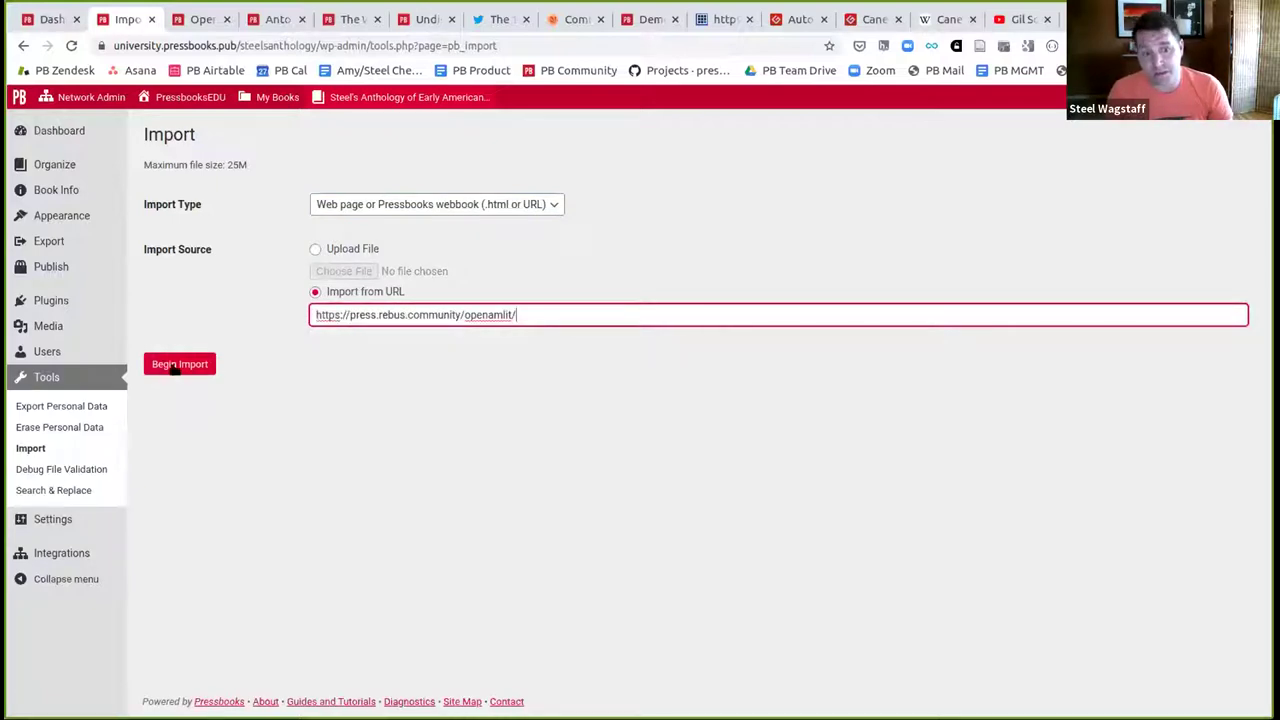
{"action": "left_click", "coordinate": [178, 364]}
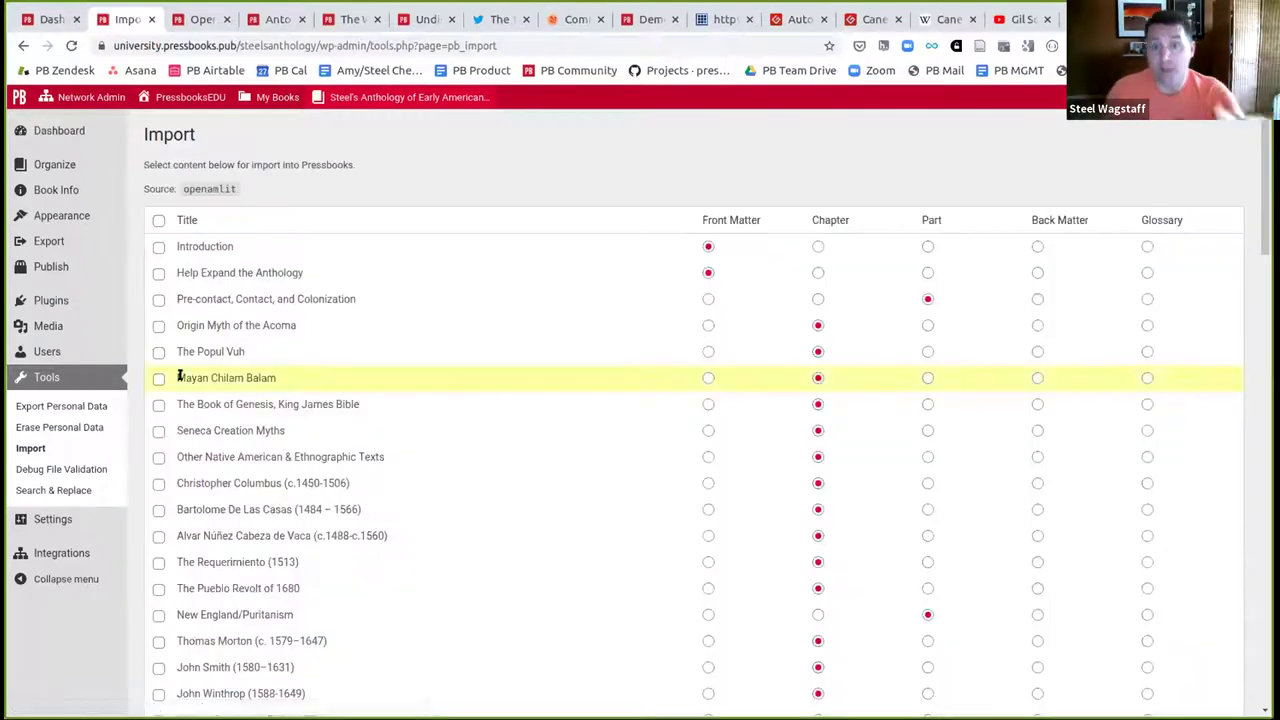
- Select the part "Pre-contact, Contact, and Colonization" and its chapters through "The Pueblo Revolt of 1680" for import, leaving out Christopher Columbus
{"action": "scroll", "coordinate": [178, 375], "scroll_direction": "down", "scroll_amount": 3}
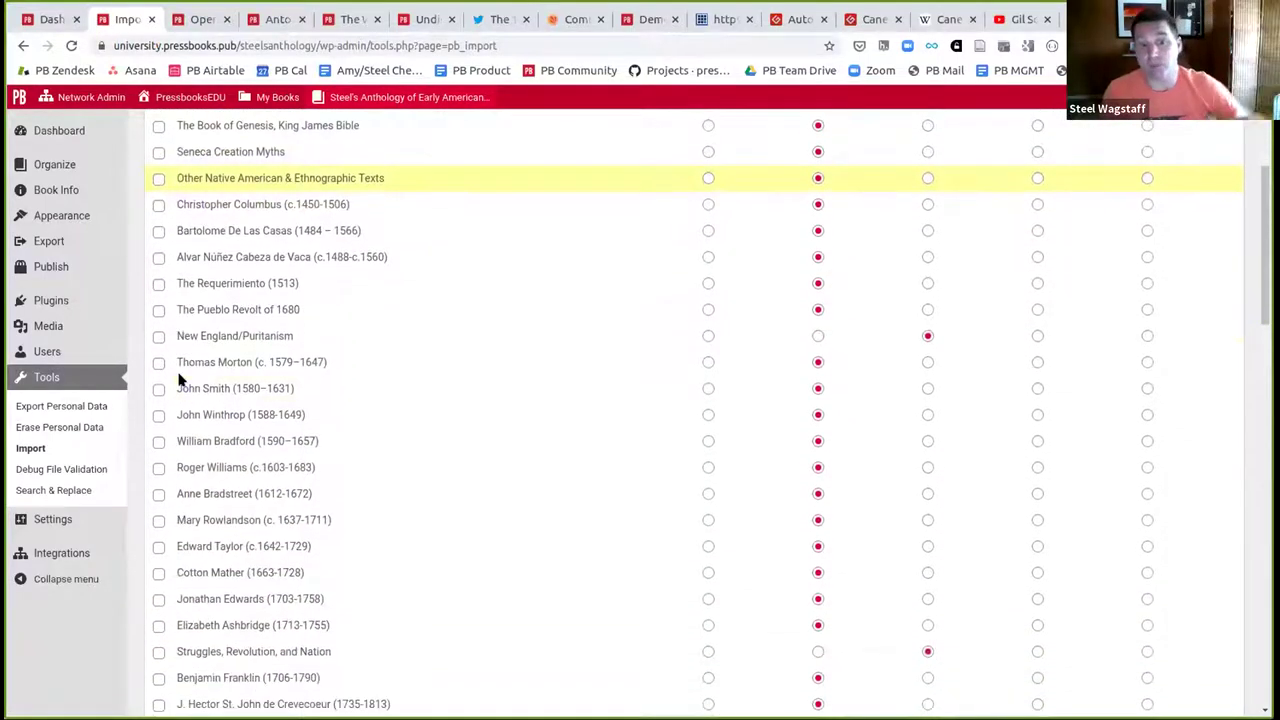
{"action": "scroll", "coordinate": [178, 378], "scroll_direction": "up", "scroll_amount": 3}
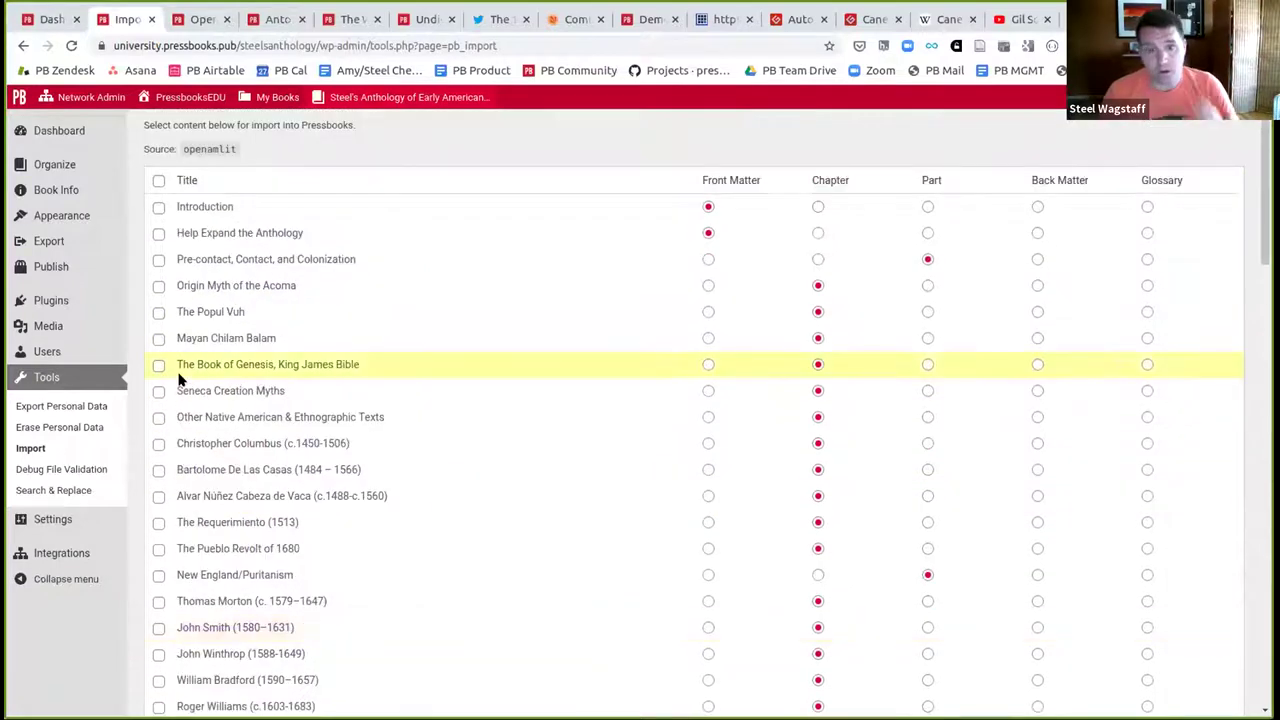
{"action": "left_click", "coordinate": [156, 263]}
{"action": "left_click", "coordinate": [158, 289]}
{"action": "left_click", "coordinate": [158, 313]}
{"action": "left_click", "coordinate": [158, 339]}
{"action": "left_click", "coordinate": [158, 365]}
{"action": "left_click", "coordinate": [158, 392]}
{"action": "left_click", "coordinate": [158, 418]}
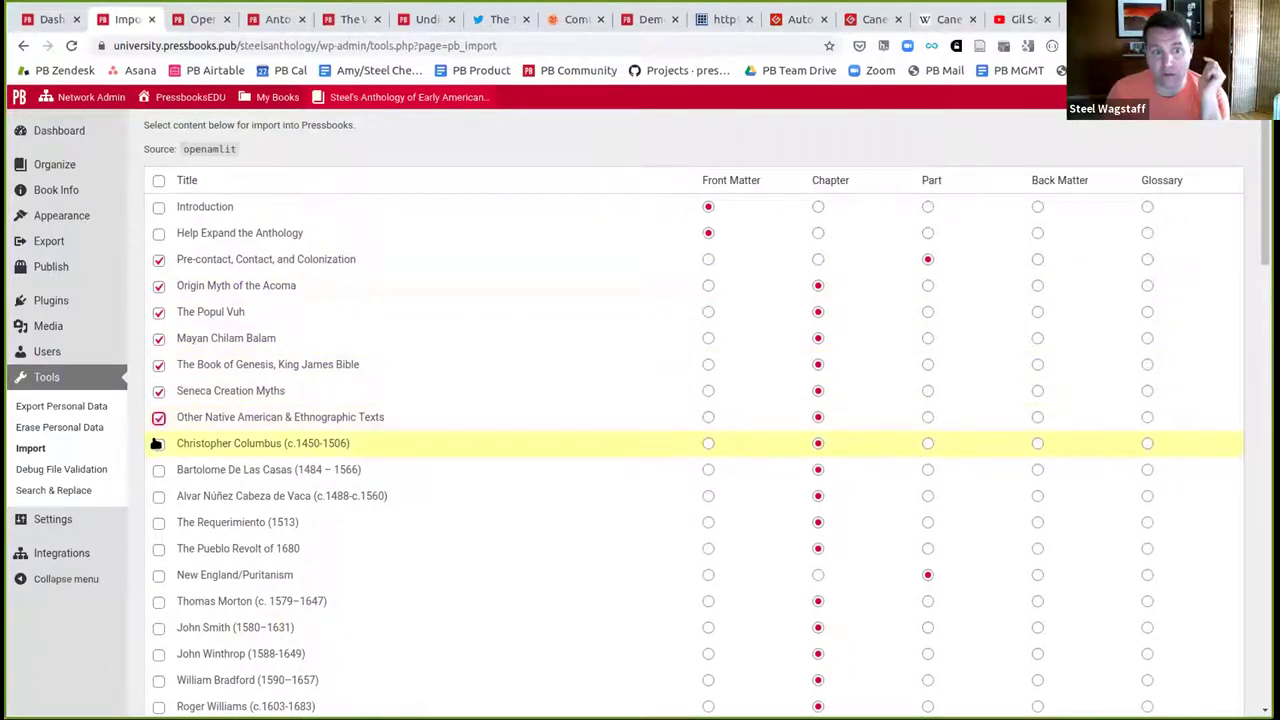
{"action": "left_click", "coordinate": [158, 470]}
{"action": "left_click", "coordinate": [158, 496]}
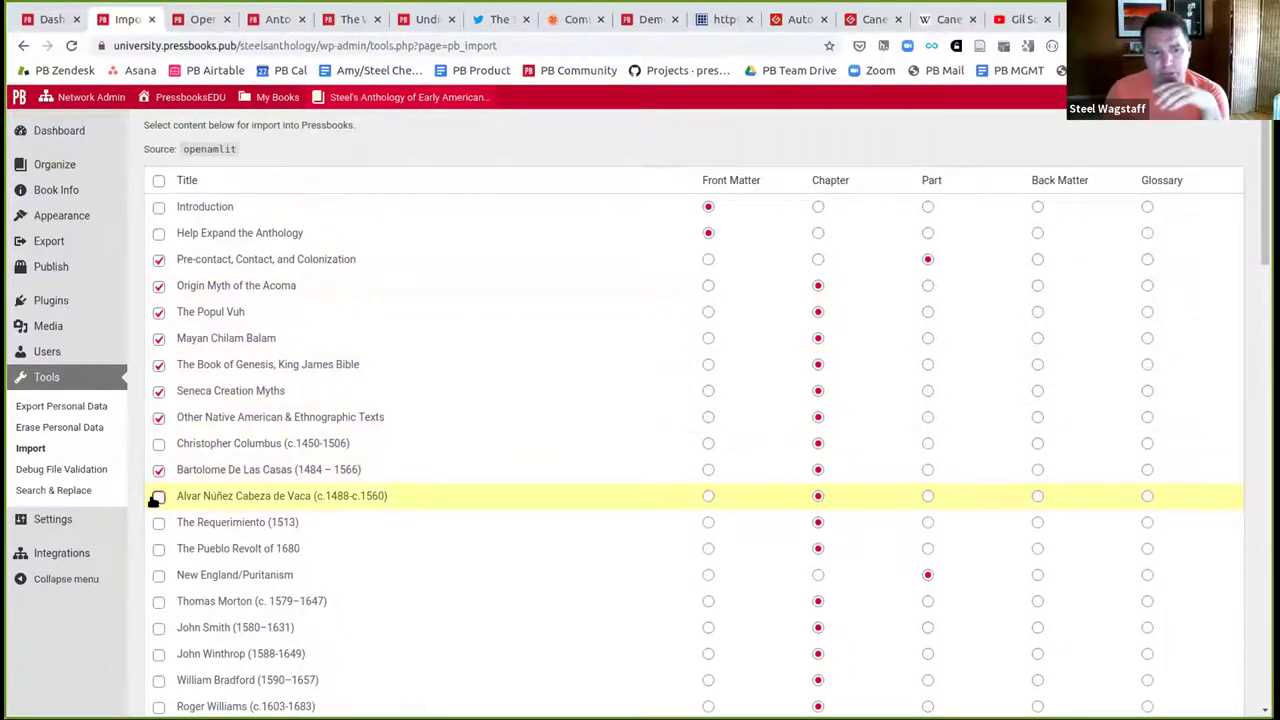
{"action": "left_click", "coordinate": [158, 523]}
{"action": "left_click", "coordinate": [158, 549]}
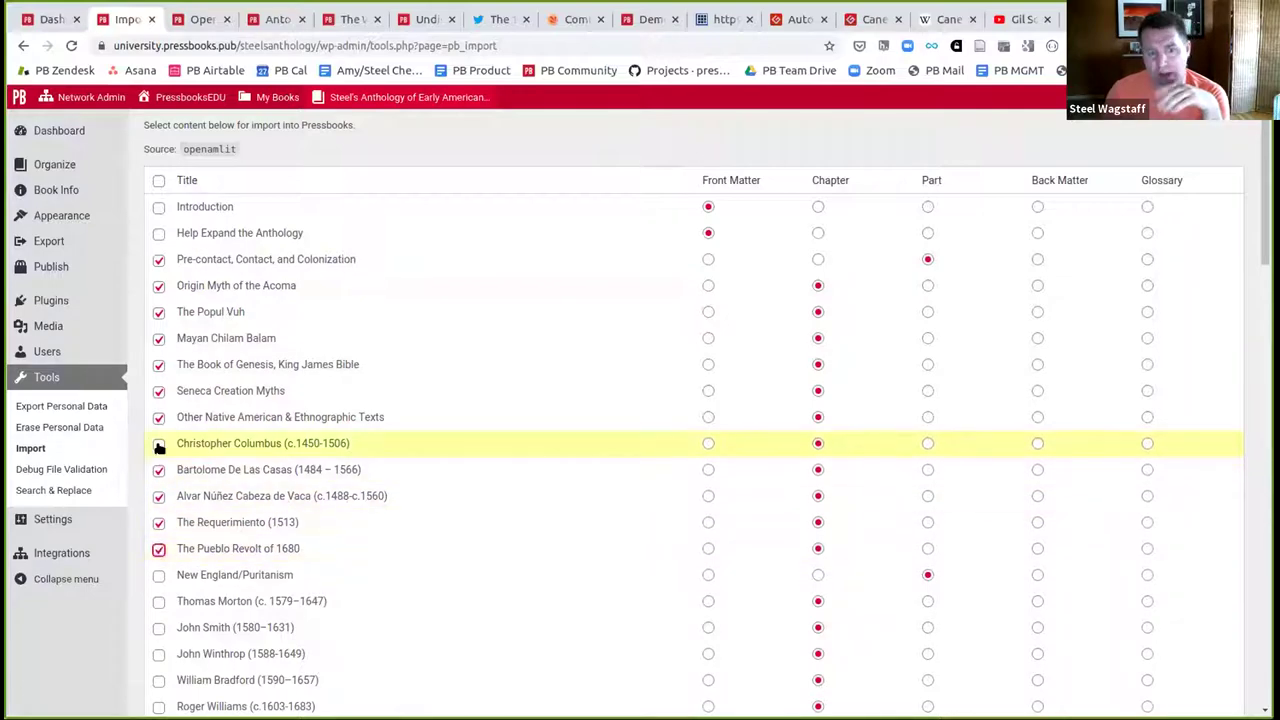
- Enable showing imported content in web and import the selected part and chapters into the book
{"action": "scroll", "coordinate": [337, 446], "scroll_direction": "down", "scroll_amount": 3}
{"action": "scroll", "coordinate": [424, 374], "scroll_direction": "up", "scroll_amount": 2}
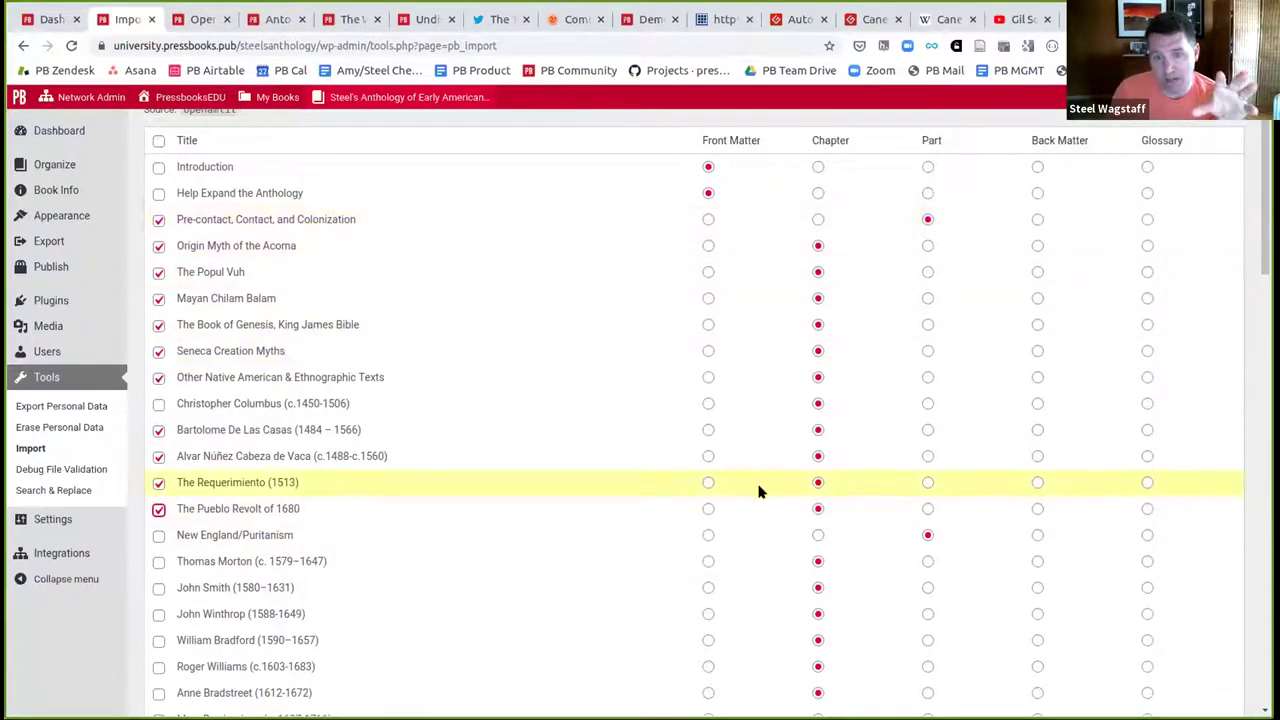
{"action": "scroll", "coordinate": [440, 497], "scroll_direction": "down", "scroll_amount": 6}
{"action": "scroll", "coordinate": [439, 493], "scroll_direction": "down", "scroll_amount": 10}
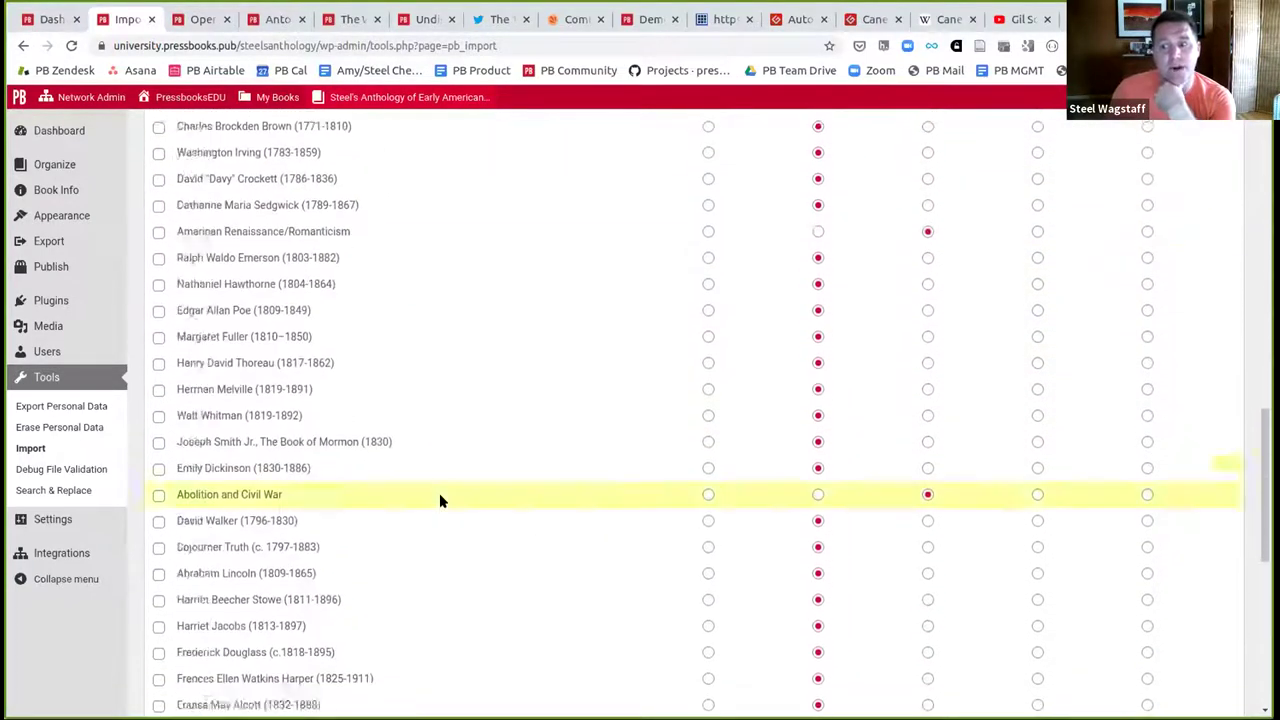
{"action": "left_click", "coordinate": [149, 618]}
{"action": "left_click", "coordinate": [171, 648]}
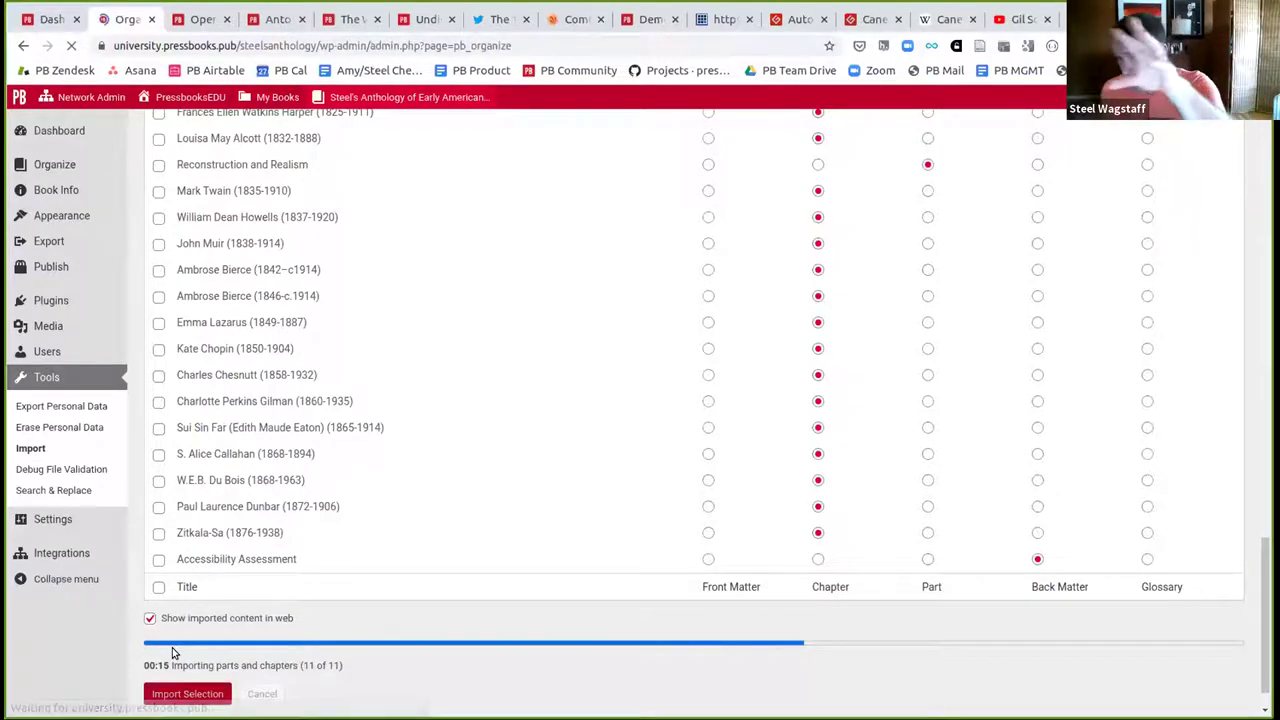
- Review the imported part "Pre-contact, Contact, and Colonization" and its chapters in the book's organize view
{"action": "scroll", "coordinate": [400, 463], "scroll_direction": "down", "scroll_amount": 3}
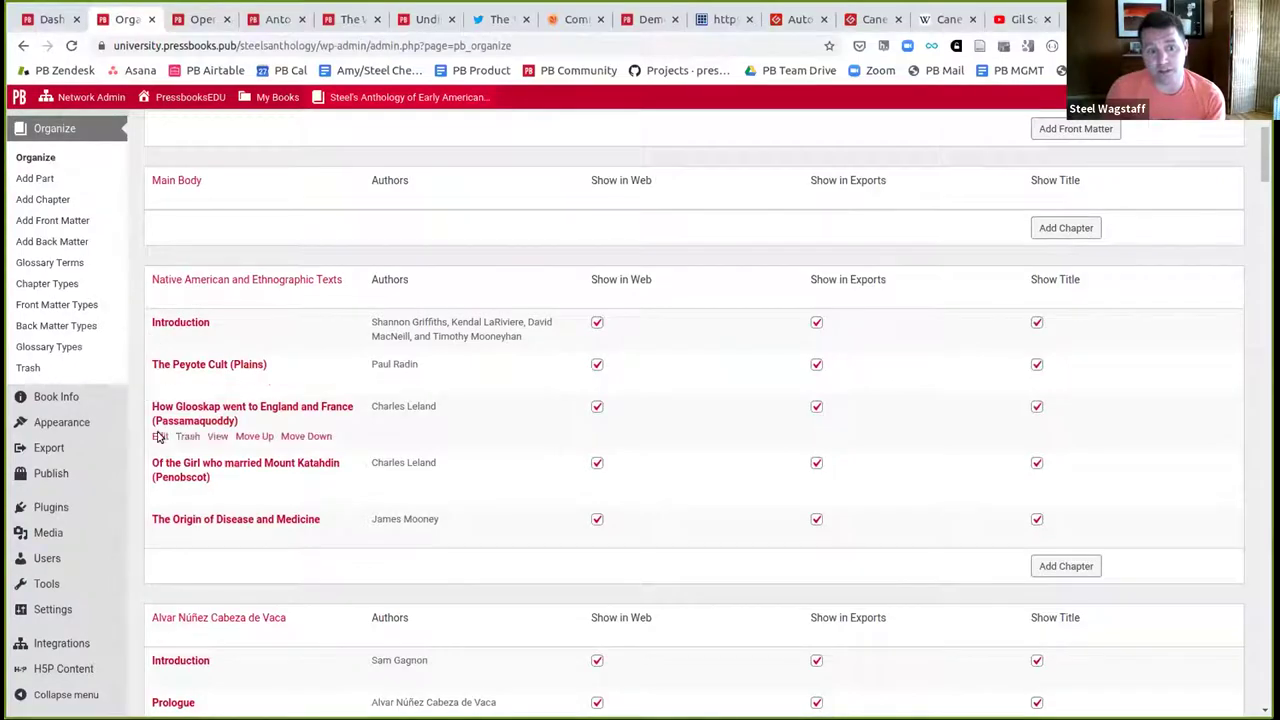
{"action": "scroll", "coordinate": [258, 480], "scroll_direction": "down", "scroll_amount": 1}
{"action": "scroll", "coordinate": [256, 480], "scroll_direction": "down", "scroll_amount": 15}
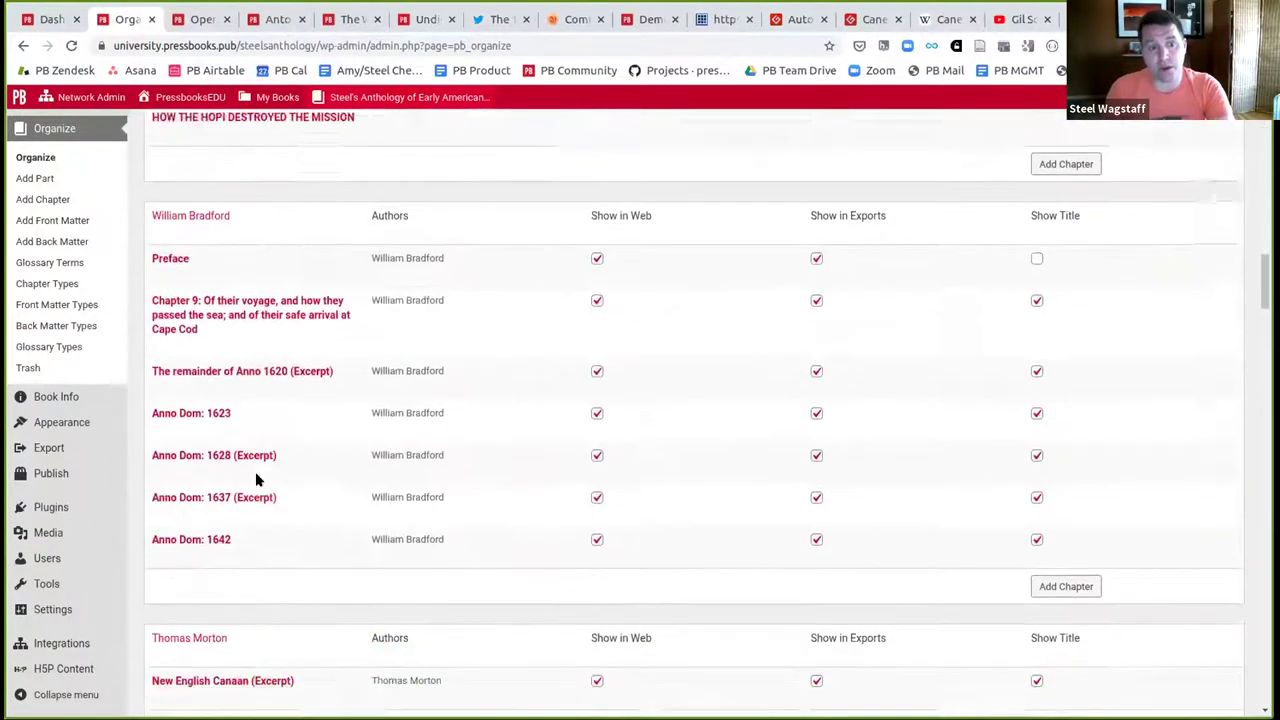
{"action": "scroll", "coordinate": [256, 480], "scroll_direction": "down", "scroll_amount": 20}
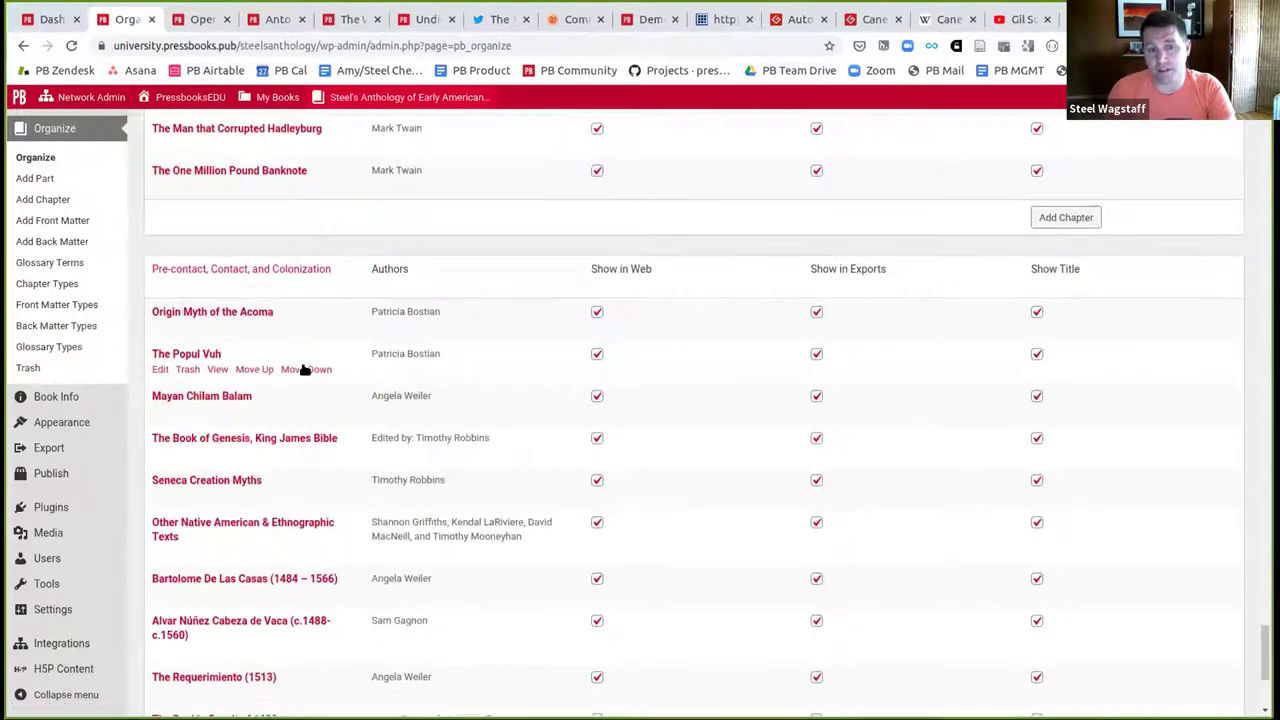
{"action": "scroll", "coordinate": [305, 370], "scroll_direction": "down", "scroll_amount": 2}
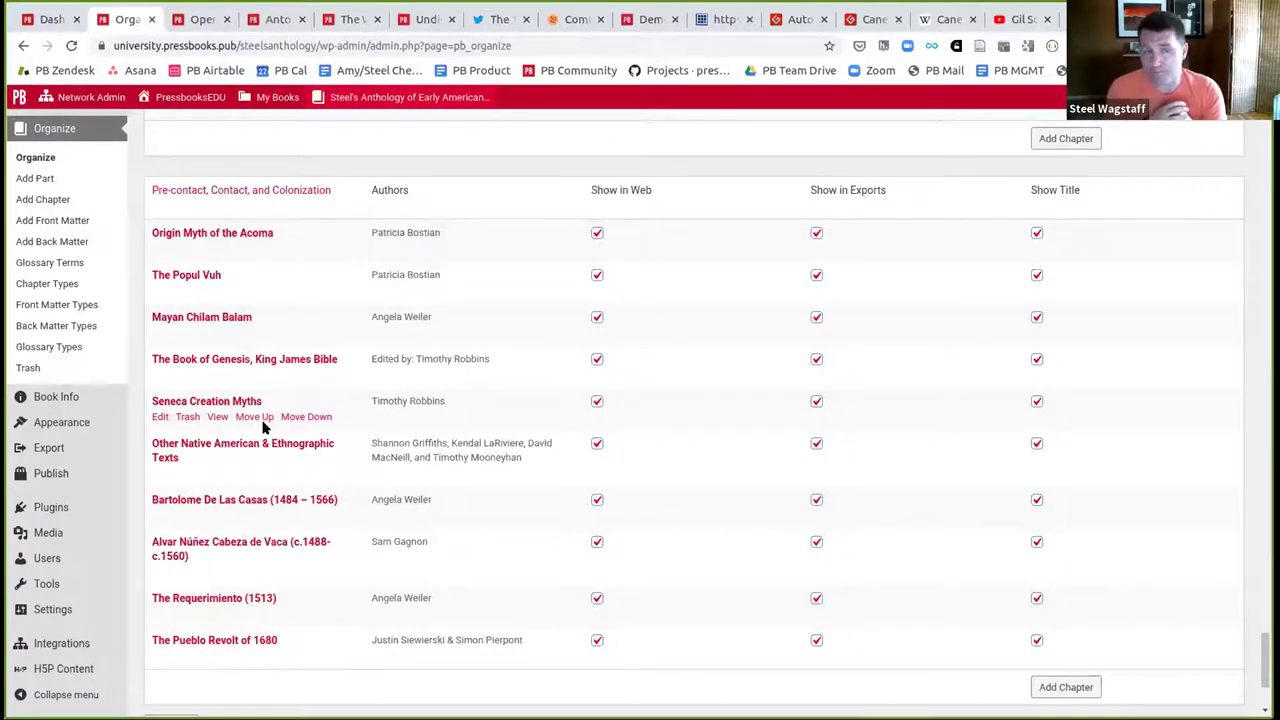
- Close the Open Anthology of Earlier American Literature webbook and review the home page of Antología abierta de literatura hispana
{"action": "left_click", "coordinate": [195, 19]}
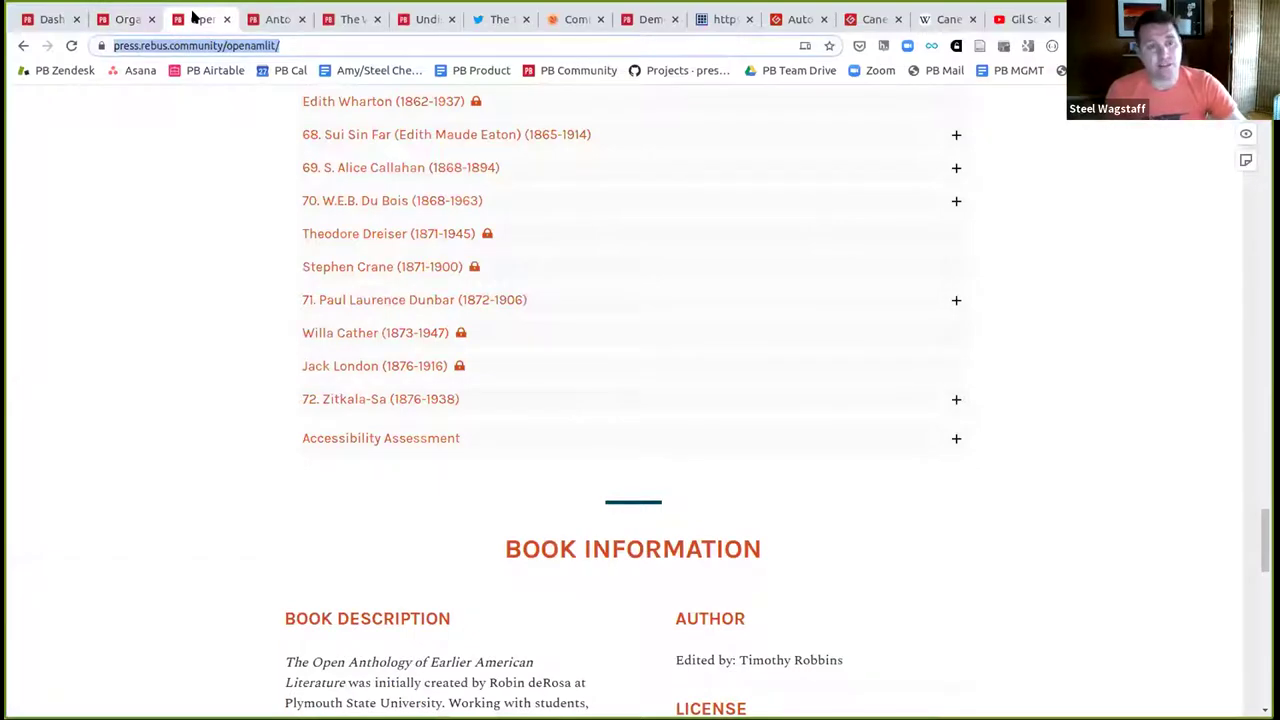
{"action": "middle_click", "coordinate": [195, 19]}
{"action": "scroll", "coordinate": [173, 186], "scroll_direction": "up", "scroll_amount": 3}
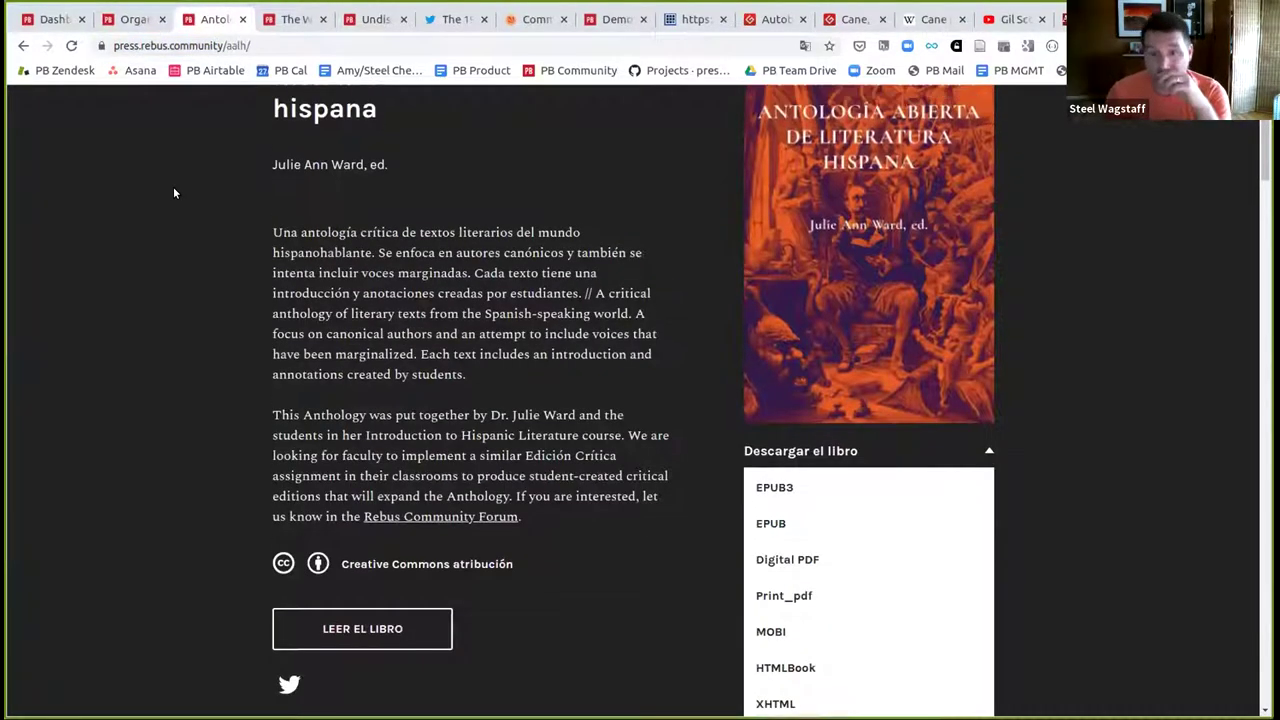
{"action": "scroll", "coordinate": [173, 186], "scroll_direction": "up", "scroll_amount": 2}
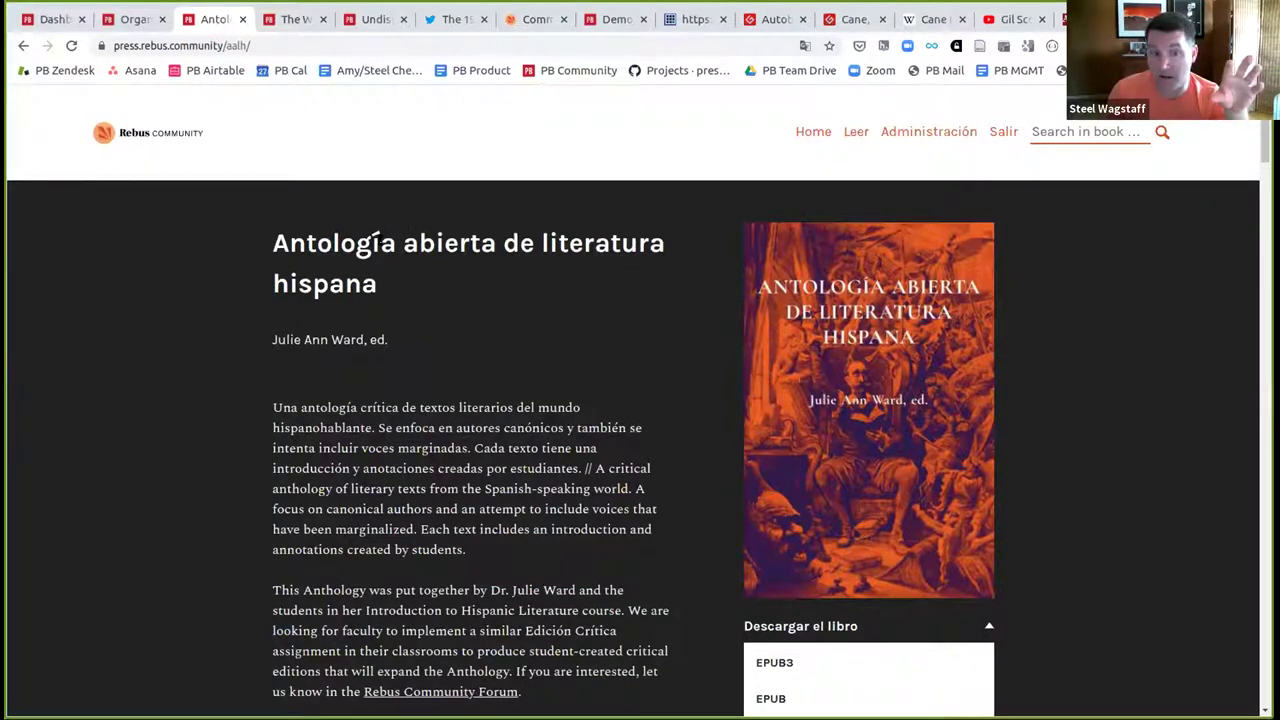
{"action": "scroll", "coordinate": [617, 266], "scroll_direction": "down", "scroll_amount": 3}
{"action": "scroll", "coordinate": [617, 266], "scroll_direction": "up", "scroll_amount": 2}
{"action": "scroll", "coordinate": [617, 266], "scroll_direction": "down", "scroll_amount": 1}
{"action": "scroll", "coordinate": [392, 333], "scroll_direction": "down", "scroll_amount": 1}
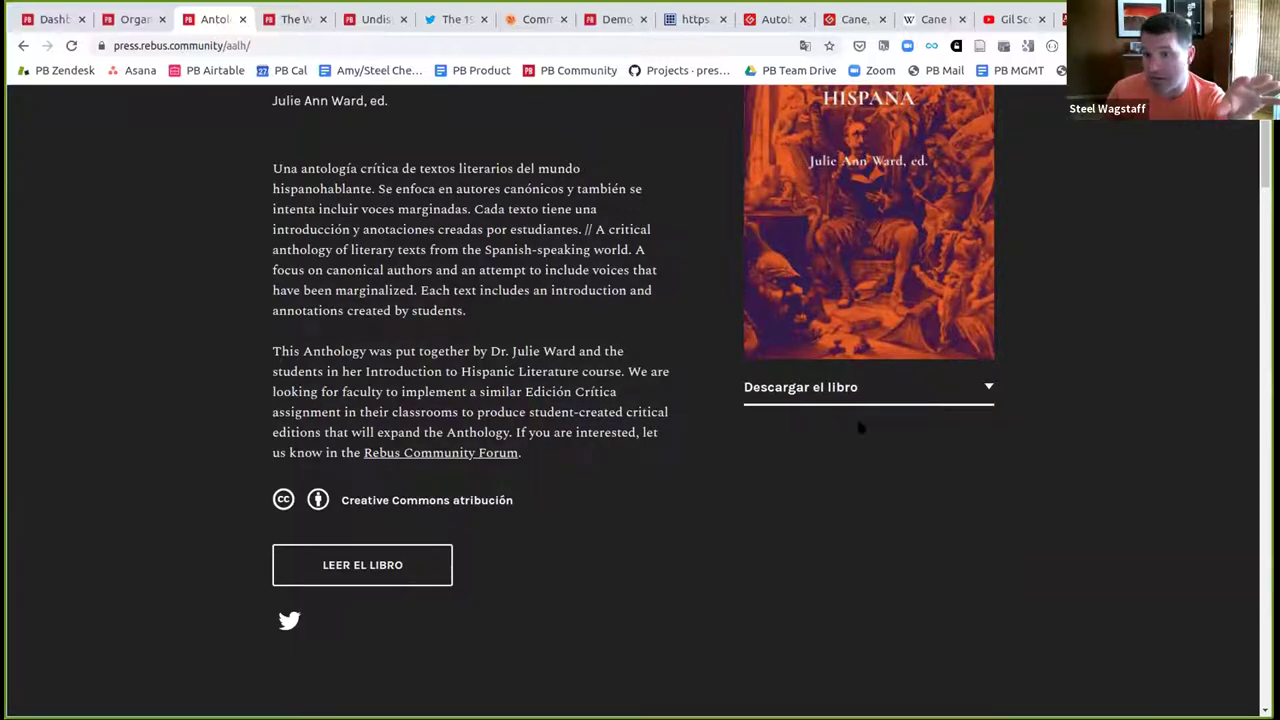
- Download Antología abierta de literatura hispana as a Pressbooks XML file and collapse the list of download formats
{"action": "left_click", "coordinate": [946, 394]}
{"action": "scroll", "coordinate": [926, 477], "scroll_direction": "down", "scroll_amount": 2}
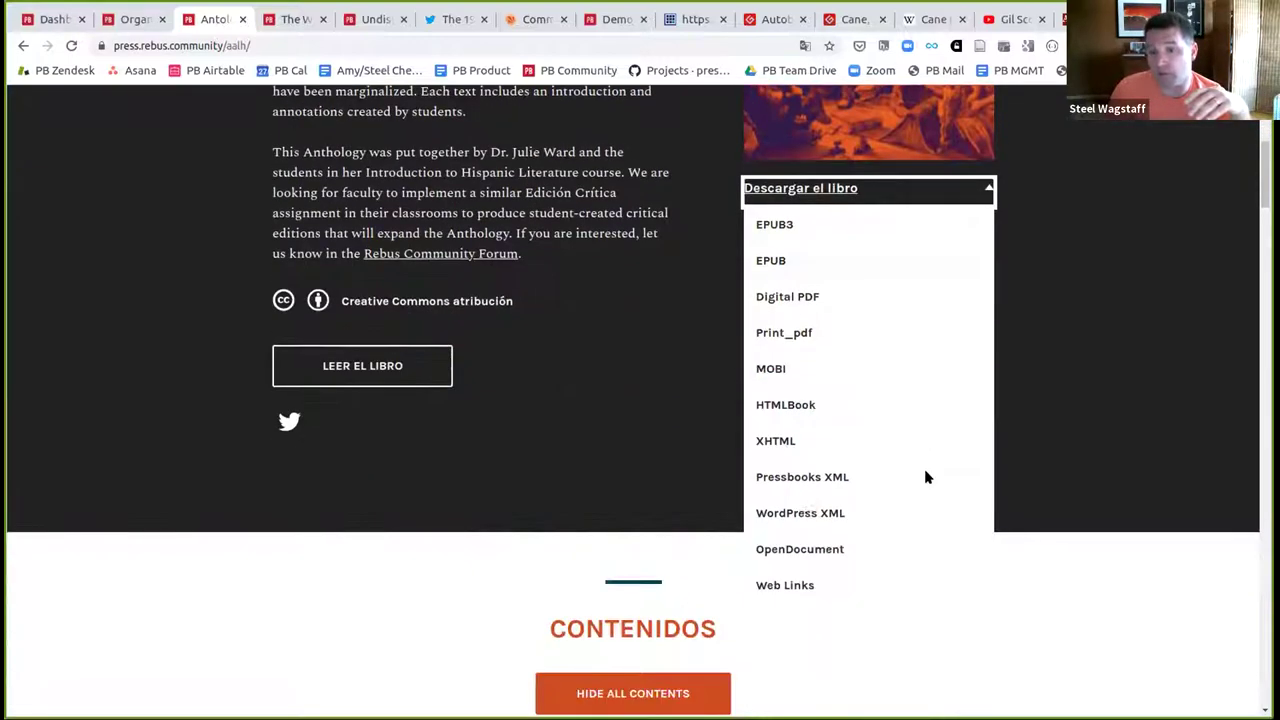
{"action": "left_click", "coordinate": [783, 479]}
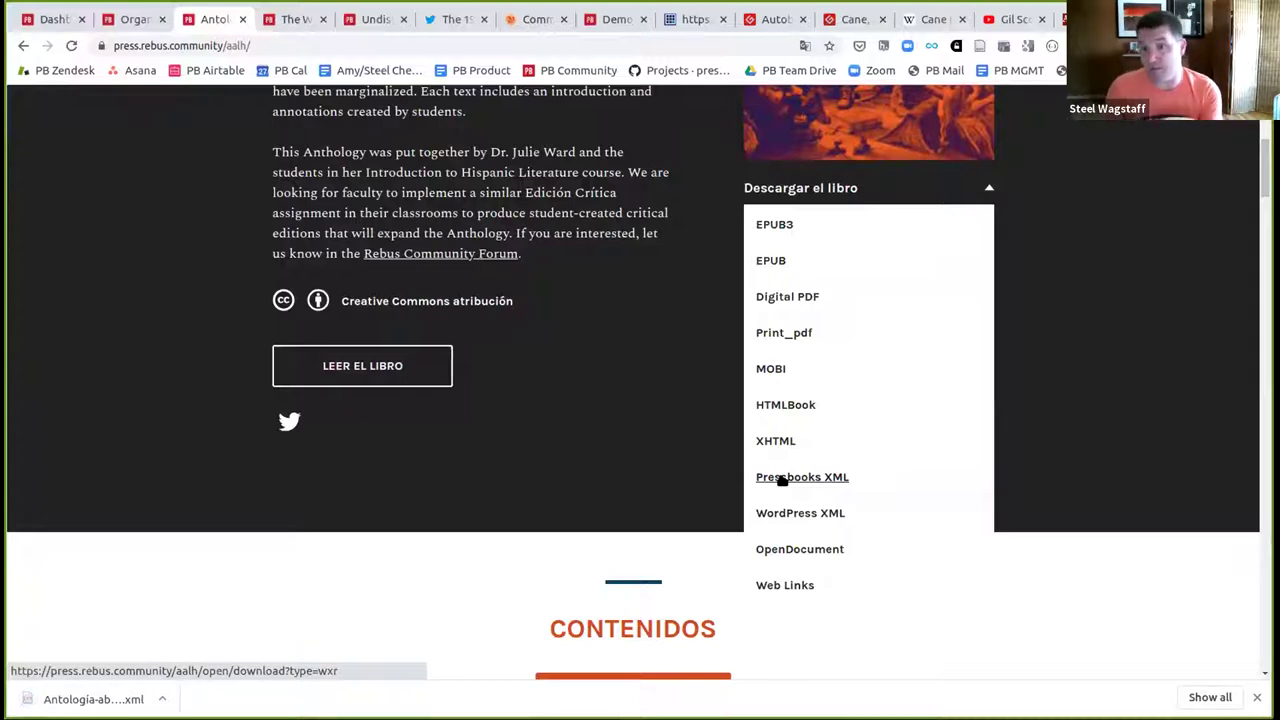
{"action": "left_click", "coordinate": [661, 441]}
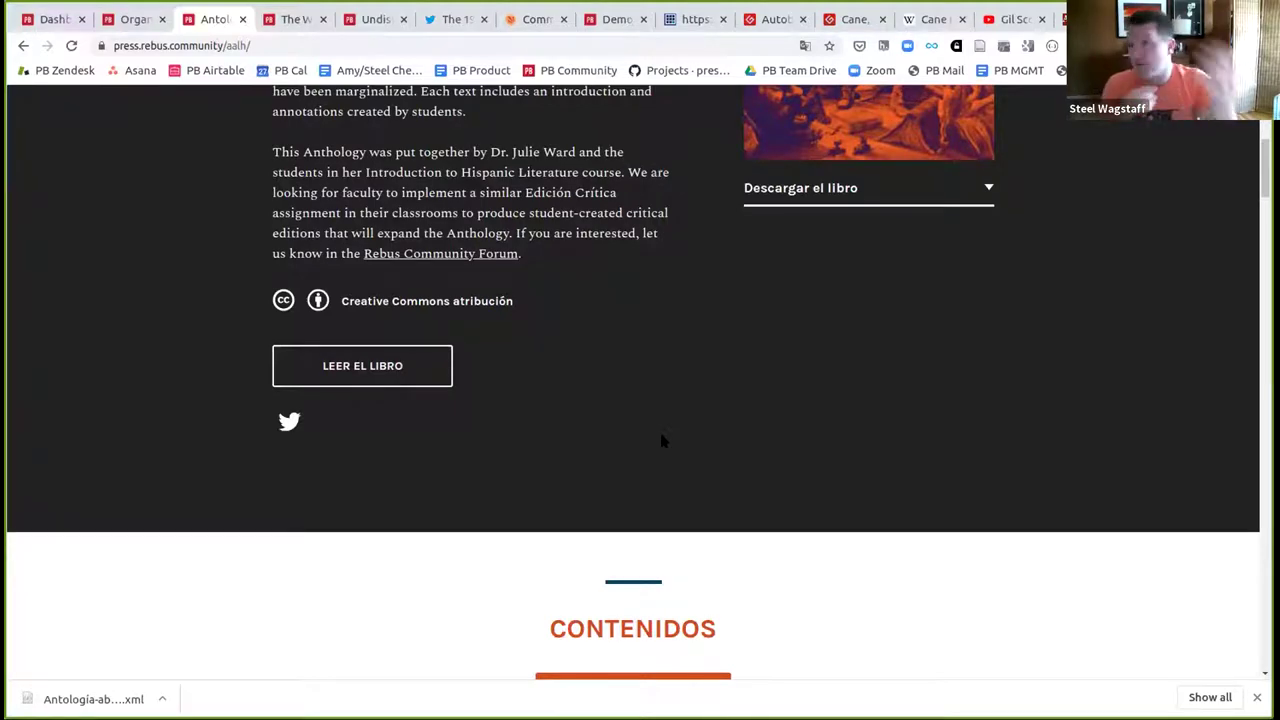
- Return to the cloned anthology, open its import tool and set the import type to Pressbooks/WordPress XML (.wxr or .xml)
{"action": "left_click", "coordinate": [130, 20]}
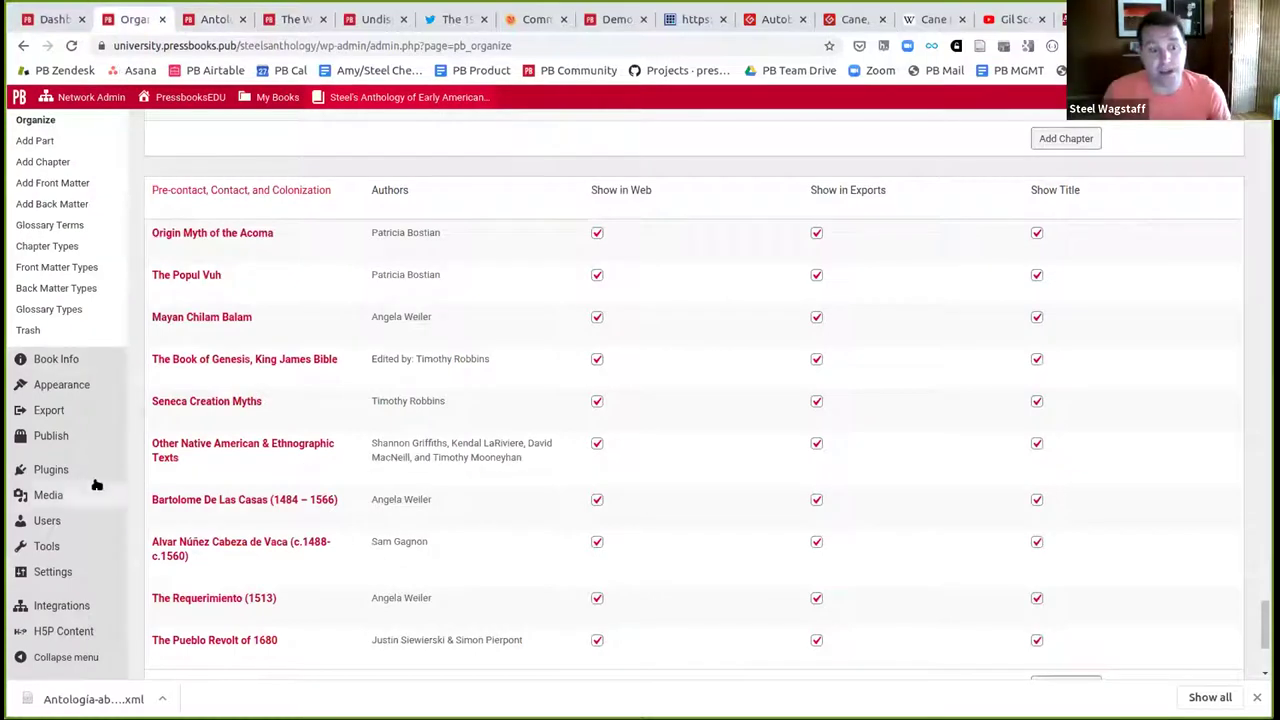
{"action": "mouse_move", "coordinate": [55, 544]}
{"action": "left_click", "coordinate": [178, 594]}
{"action": "left_click", "coordinate": [373, 205]}
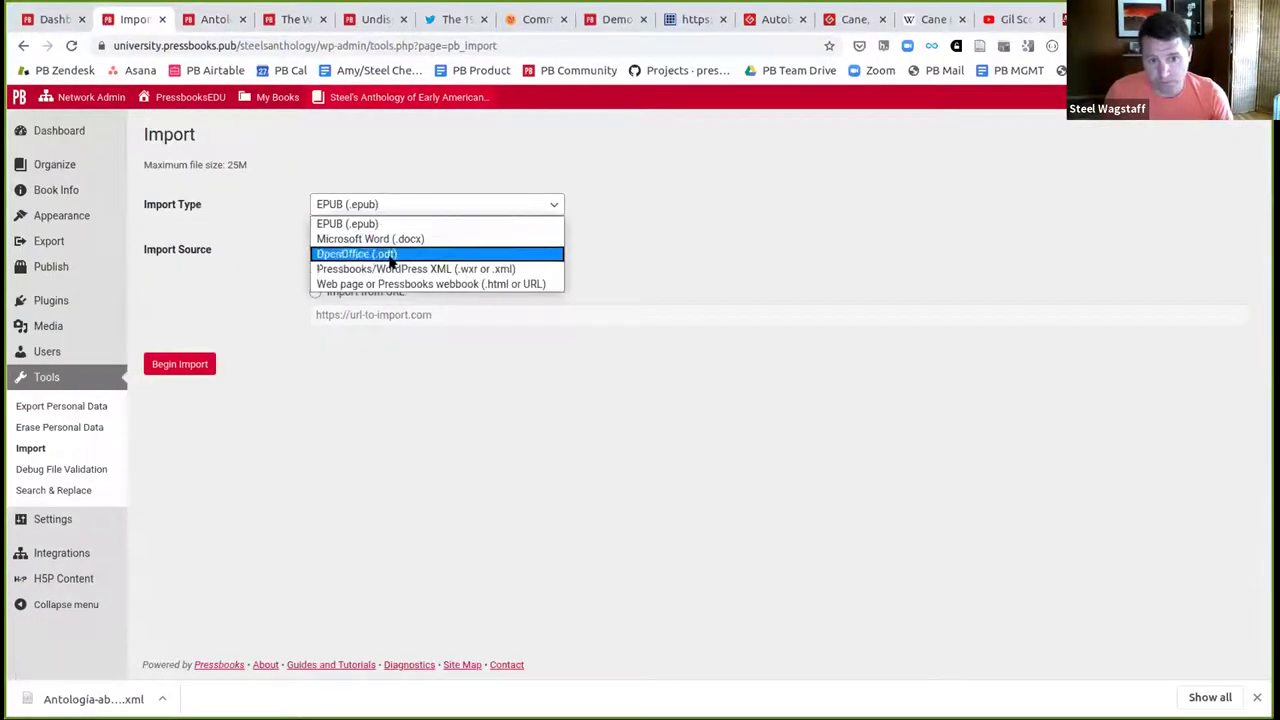
{"action": "left_click", "coordinate": [405, 266]}
- Choose the downloaded Antología abierta XML file as the upload source and begin the import
{"action": "left_click", "coordinate": [345, 271]}
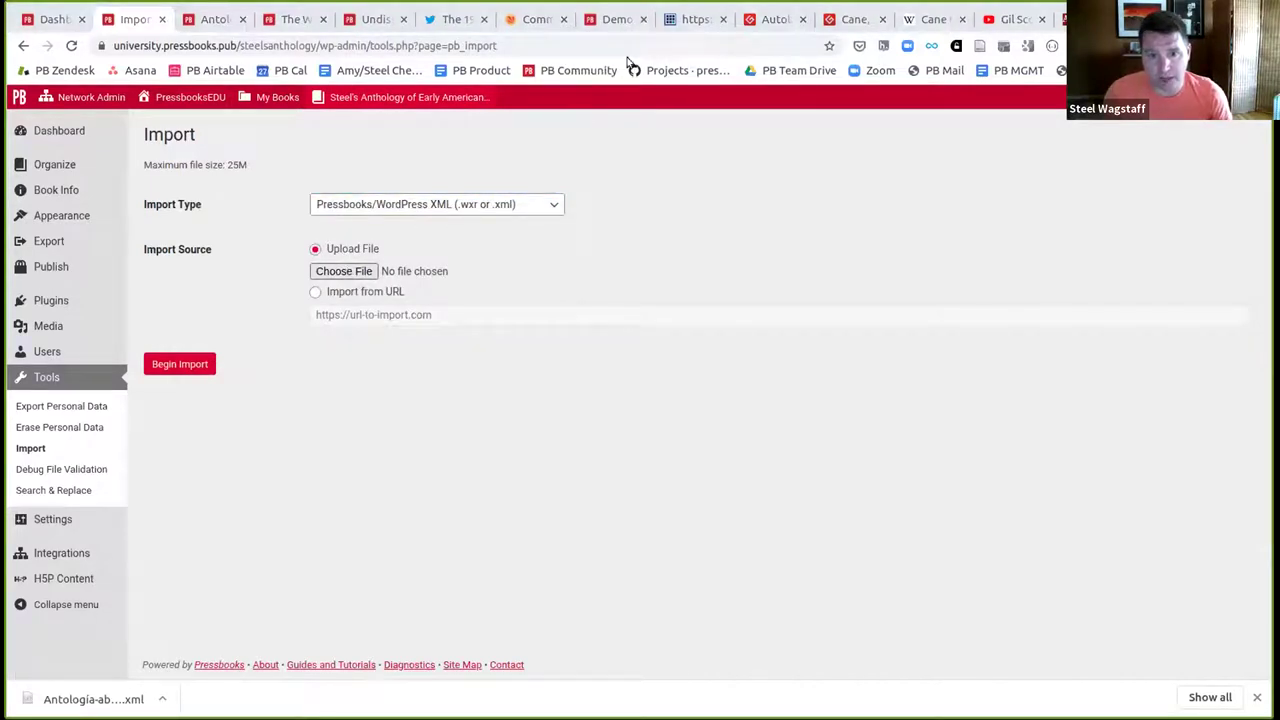
{"action": "key", "text": "Return"}
{"action": "left_click", "coordinate": [196, 370]}
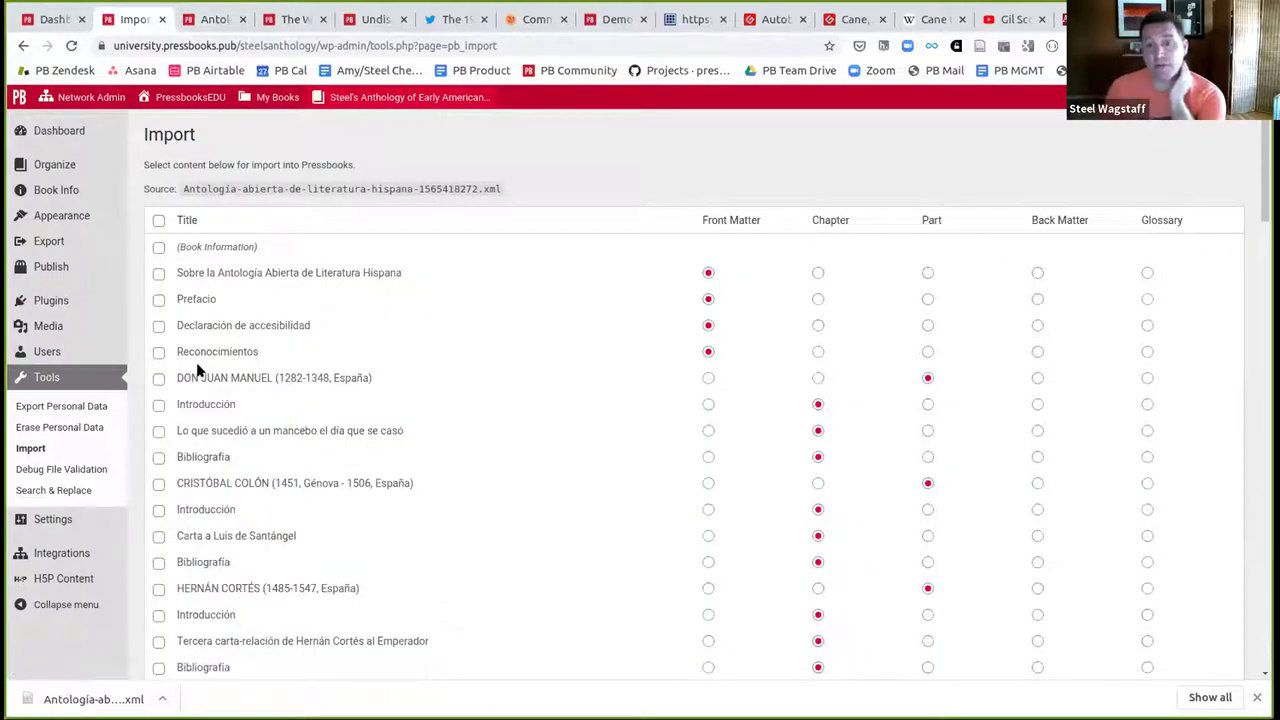
- Select the Sor Juana Inés de la Cruz part with its chapters Introducción, A su retrato and Bibliografía, and import the selection
{"action": "scroll", "coordinate": [475, 249], "scroll_direction": "down", "scroll_amount": 1}
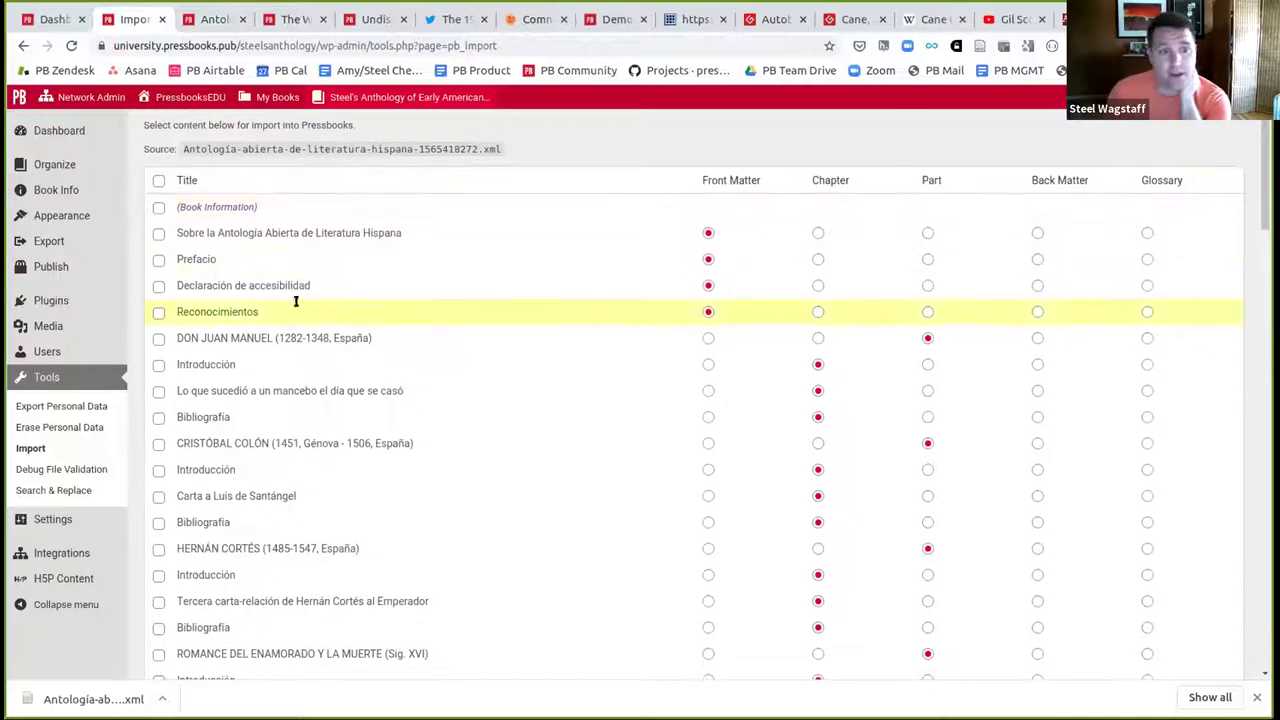
{"action": "scroll", "coordinate": [240, 384], "scroll_direction": "down", "scroll_amount": 3}
{"action": "scroll", "coordinate": [240, 384], "scroll_direction": "down", "scroll_amount": 4}
{"action": "left_click", "coordinate": [158, 293]}
{"action": "left_click", "coordinate": [157, 319]}
{"action": "left_click", "coordinate": [158, 345]}
{"action": "left_click", "coordinate": [158, 371]}
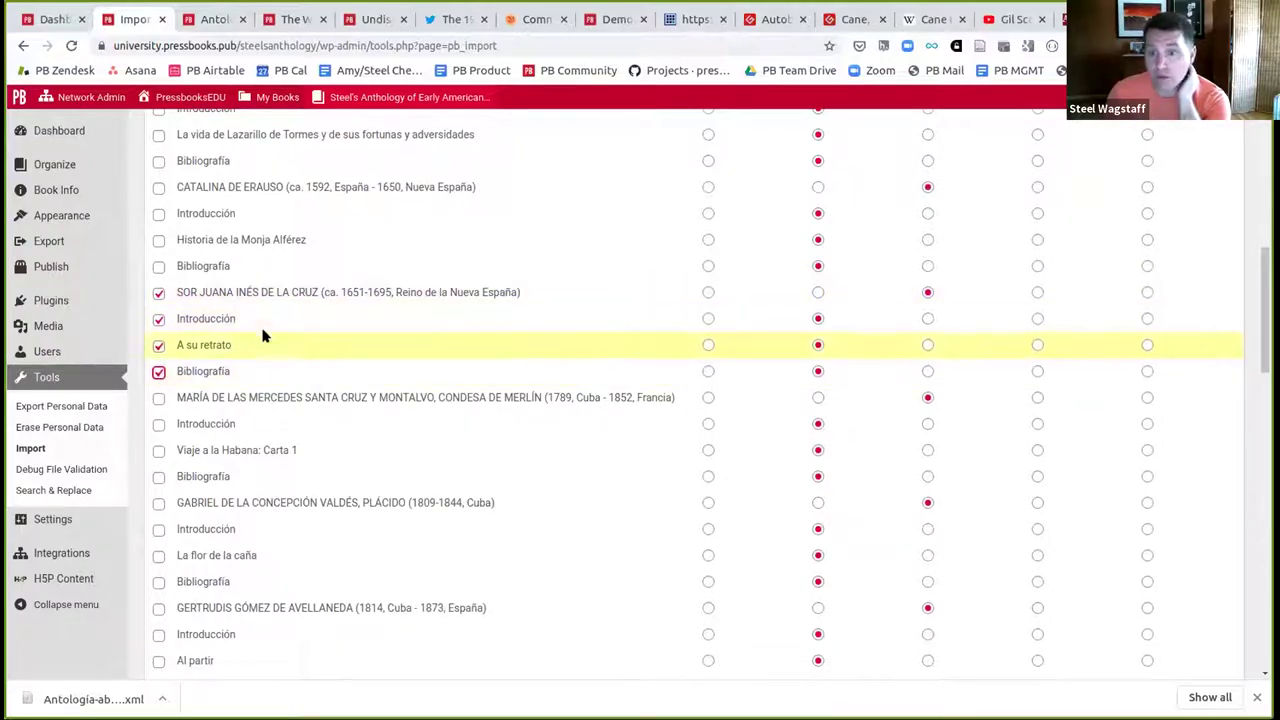
{"action": "scroll", "coordinate": [277, 354], "scroll_direction": "down", "scroll_amount": 10}
{"action": "left_click", "coordinate": [200, 610]}
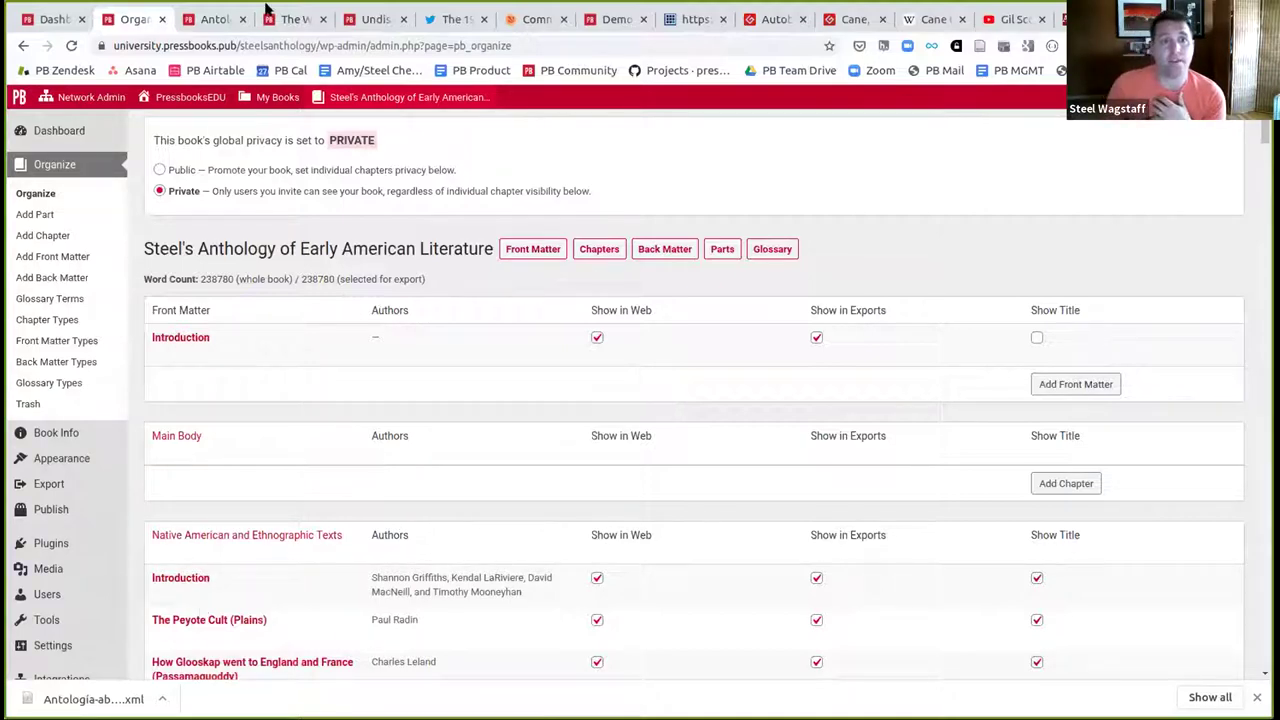
- Close the Antología abierta page and examine the table of contents of The Woman in White: Grangerized Edition
{"action": "left_click", "coordinate": [218, 18]}
{"action": "left_click", "coordinate": [242, 19]}
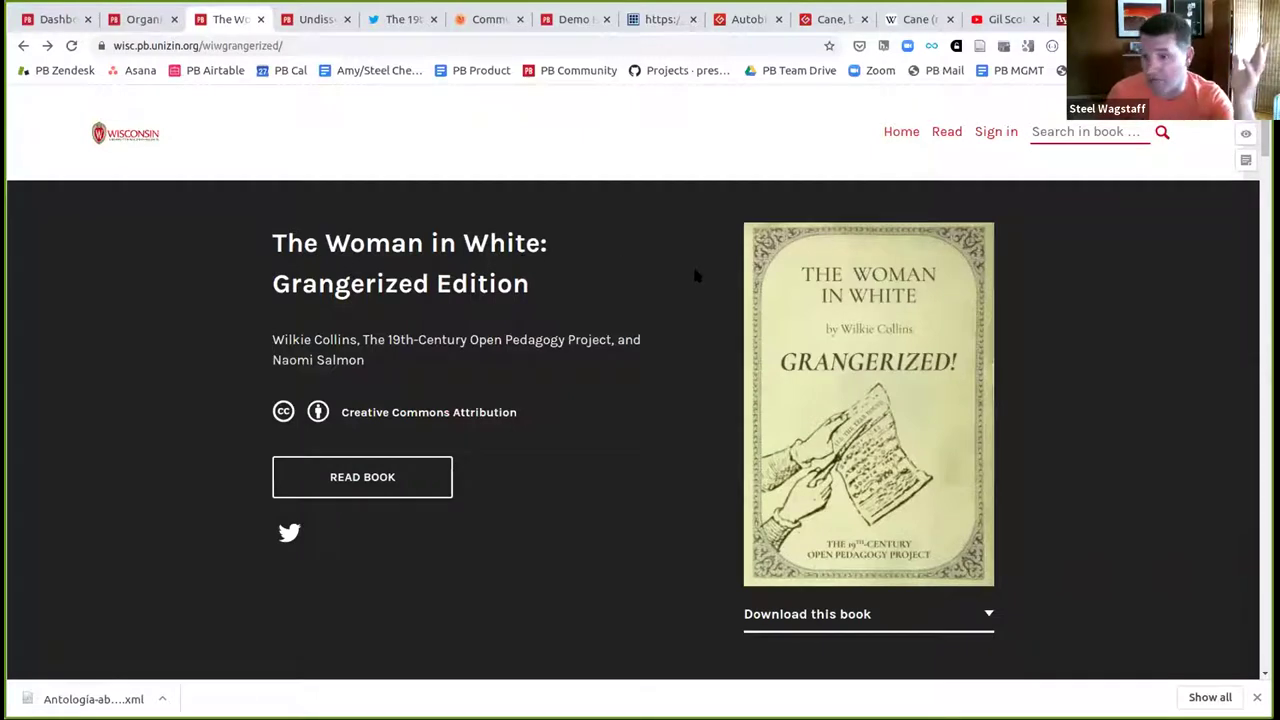
{"action": "scroll", "coordinate": [537, 354], "scroll_direction": "down", "scroll_amount": 4}
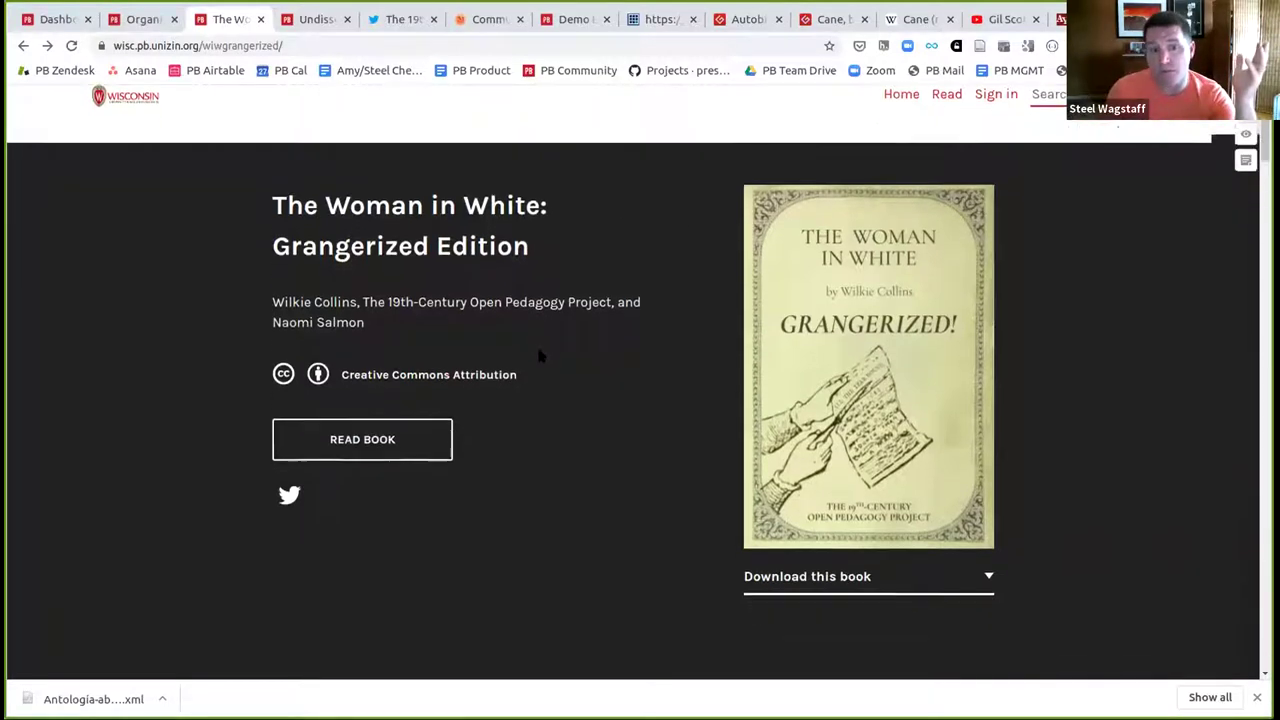
{"action": "scroll", "coordinate": [537, 354], "scroll_direction": "down", "scroll_amount": 3}
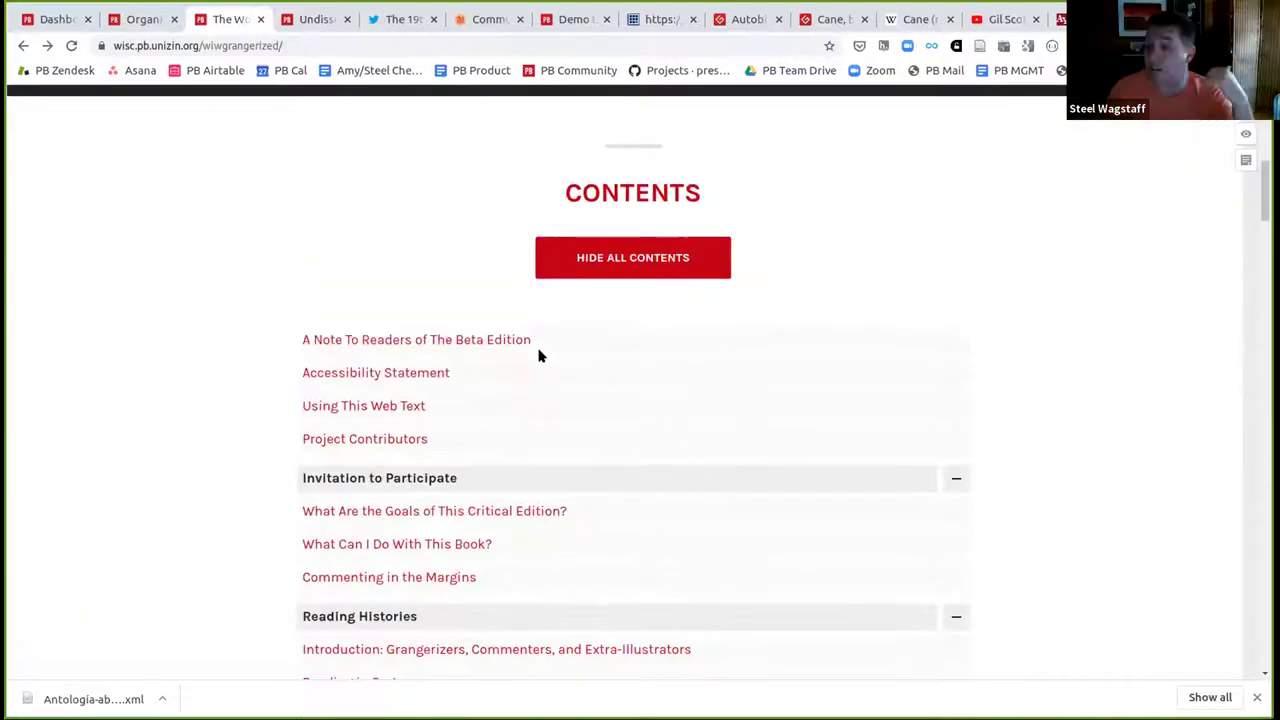
{"action": "scroll", "coordinate": [537, 354], "scroll_direction": "down", "scroll_amount": 1}
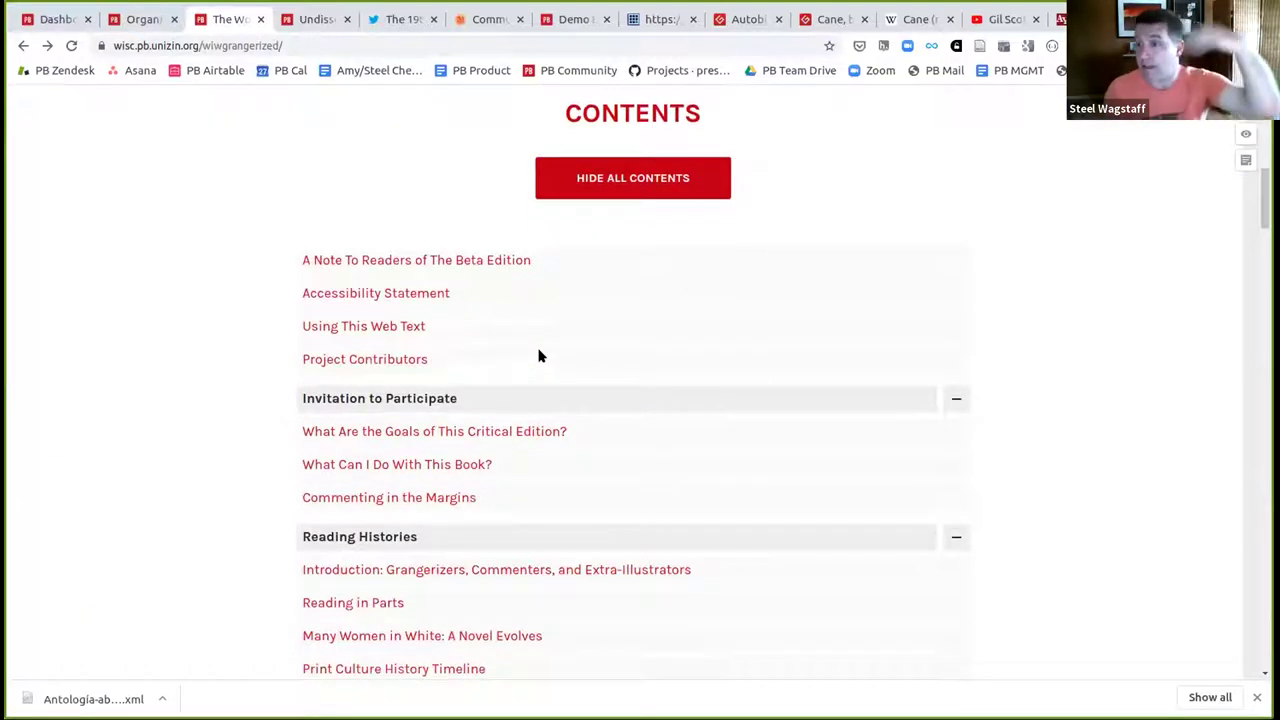
{"action": "scroll", "coordinate": [520, 357], "scroll_direction": "down", "scroll_amount": 1}
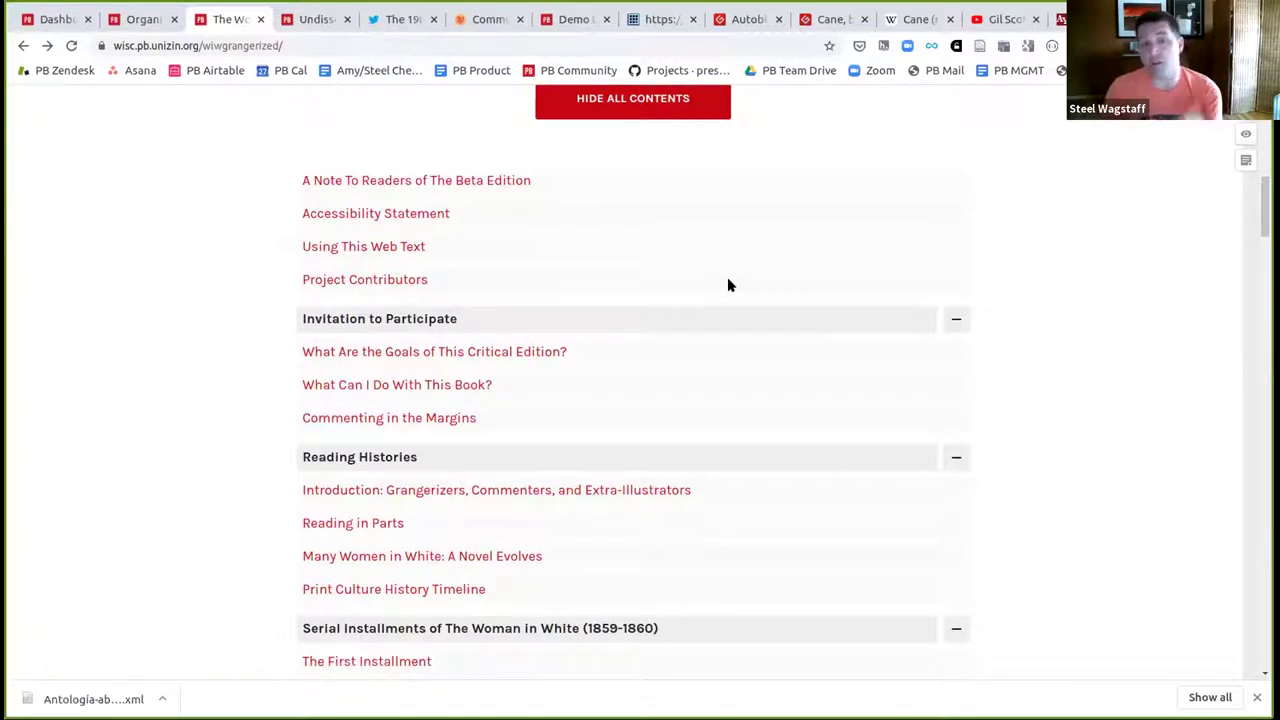
{"action": "scroll", "coordinate": [727, 285], "scroll_direction": "down", "scroll_amount": 3}
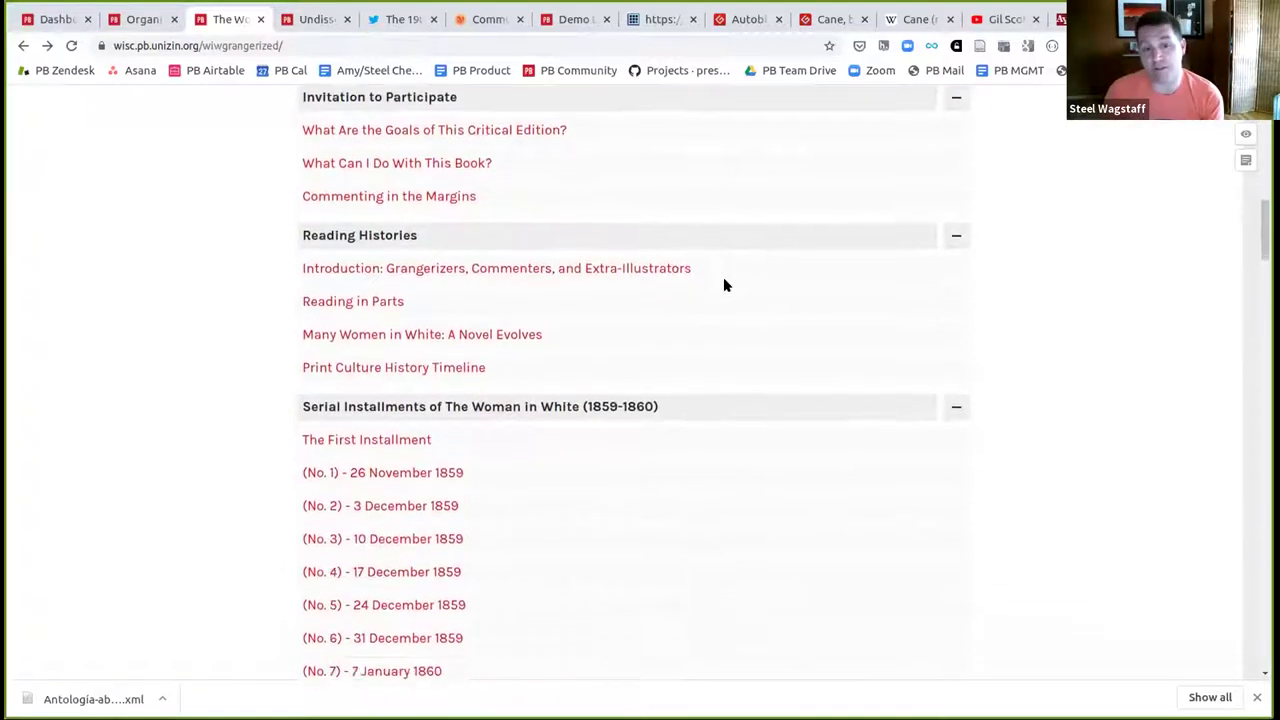
{"action": "scroll", "coordinate": [725, 285], "scroll_direction": "down", "scroll_amount": 2}
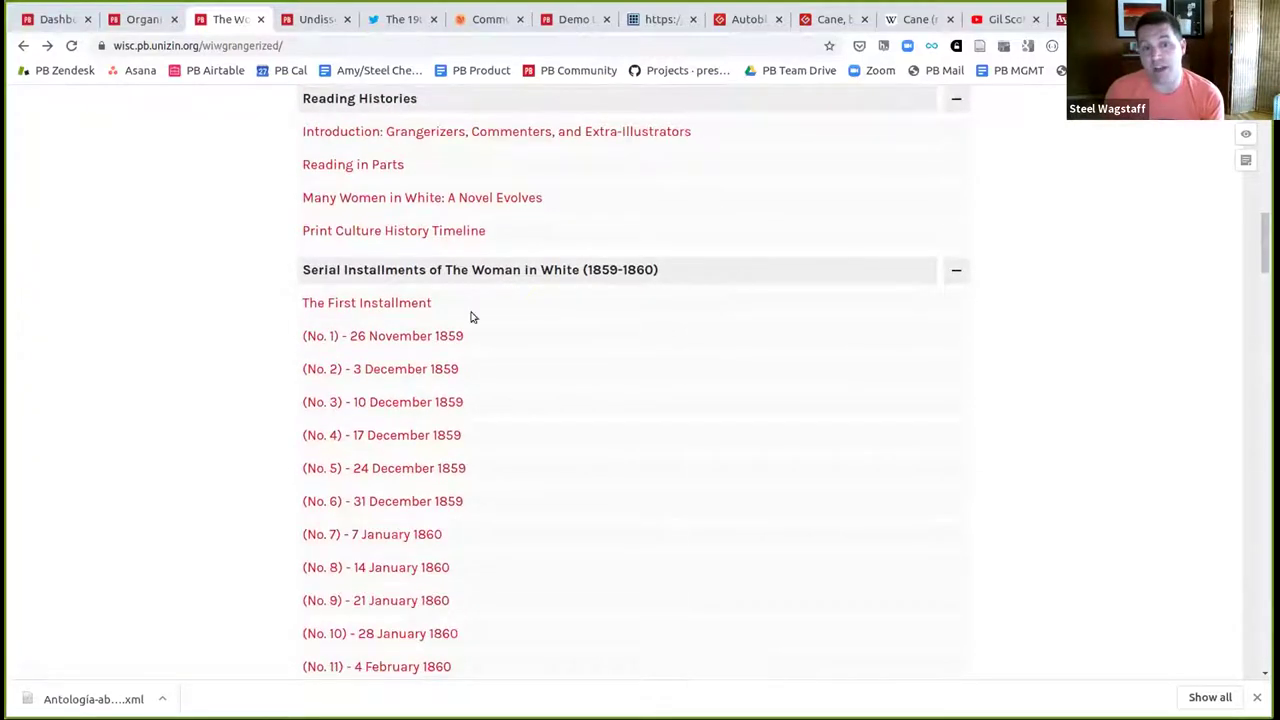
- Open the chapter "The First Installment" and view the Household Words hotspot note on the scanned journal page
{"action": "left_click", "coordinate": [421, 303]}
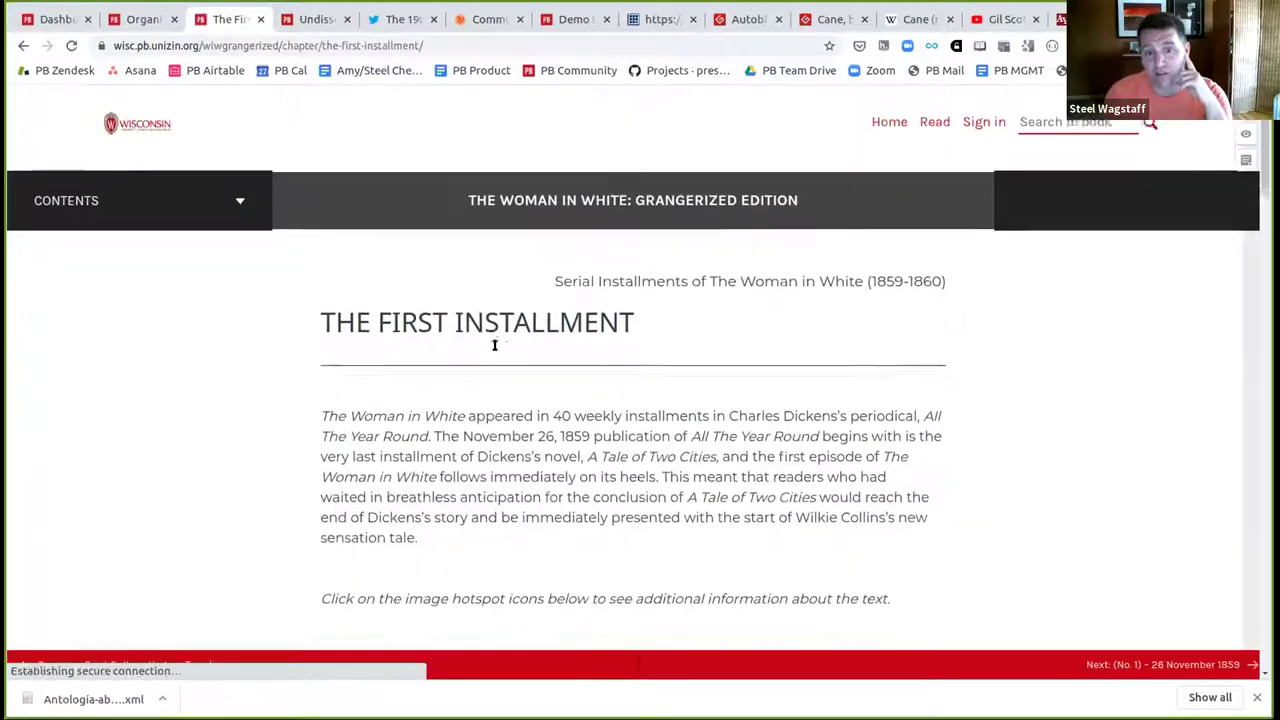
{"action": "scroll", "coordinate": [492, 345], "scroll_direction": "down", "scroll_amount": 1}
{"action": "scroll", "coordinate": [492, 345], "scroll_direction": "down", "scroll_amount": 5}
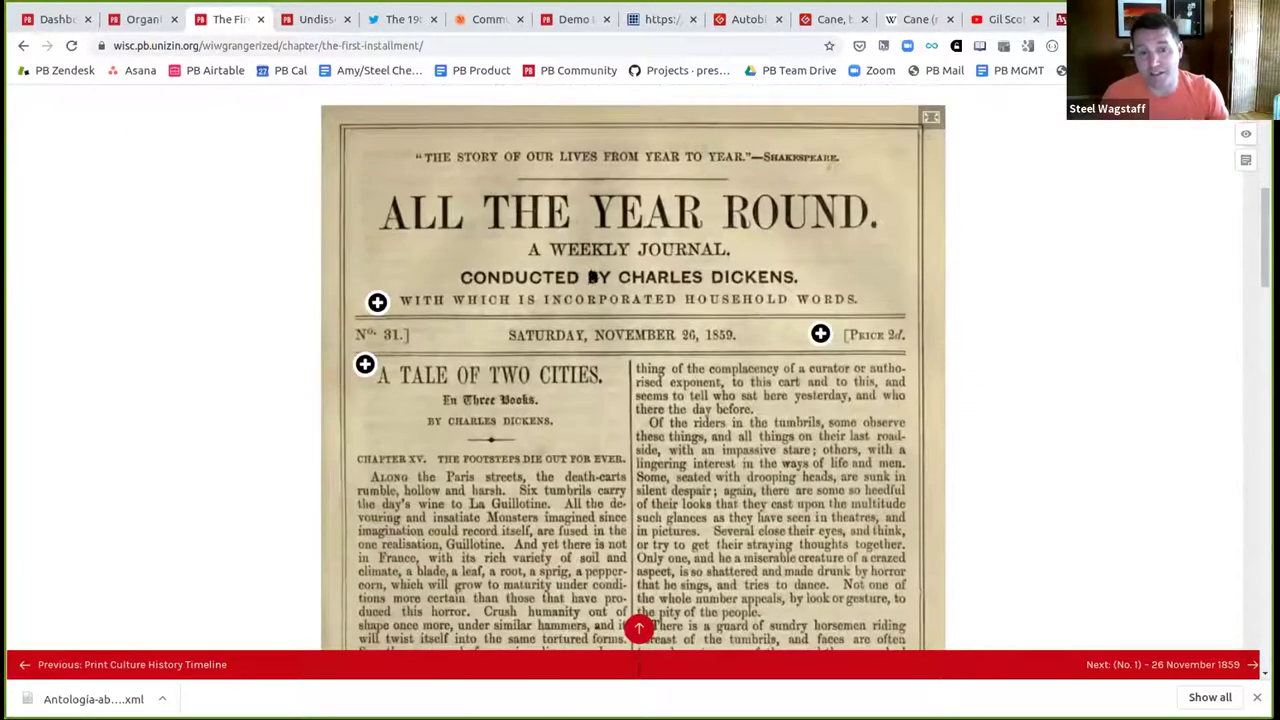
{"action": "left_click", "coordinate": [377, 300]}
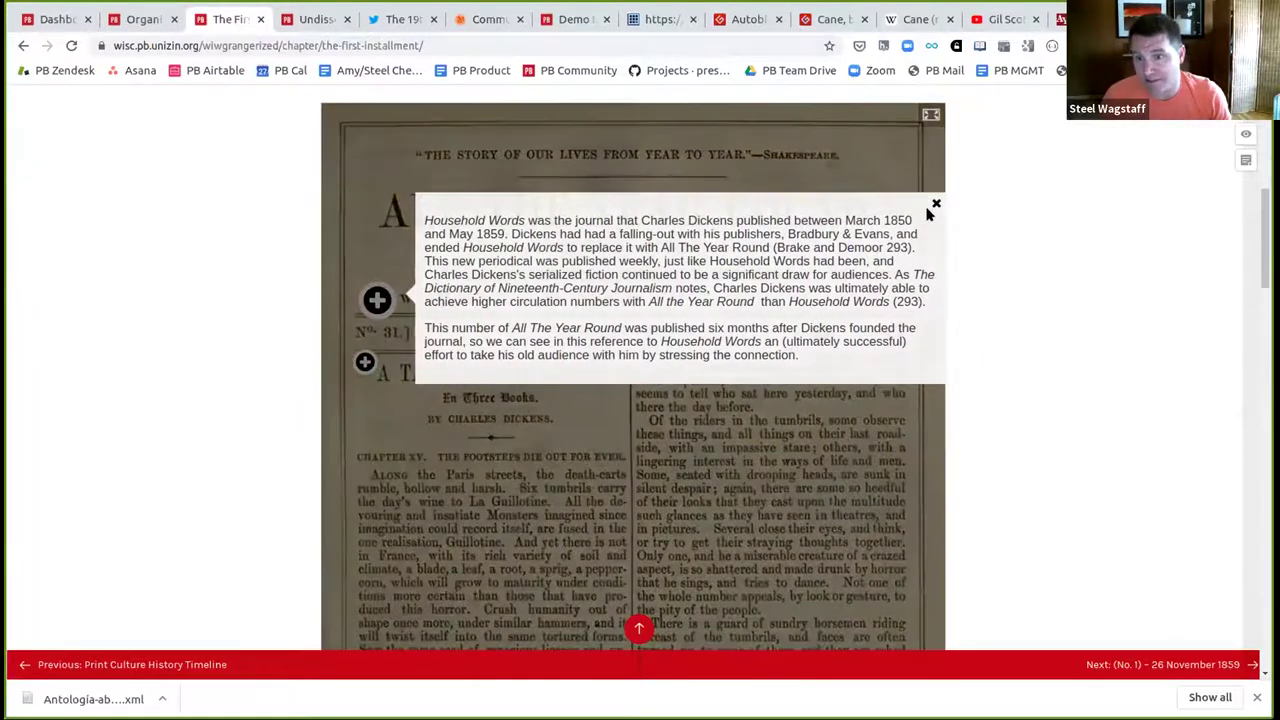
{"action": "left_click", "coordinate": [937, 204]}
- Review the rest of "The First Installment" down to its license and go on to the chapter "(No. 1) – 26 November 1859"
{"action": "scroll", "coordinate": [715, 251], "scroll_direction": "down", "scroll_amount": 2}
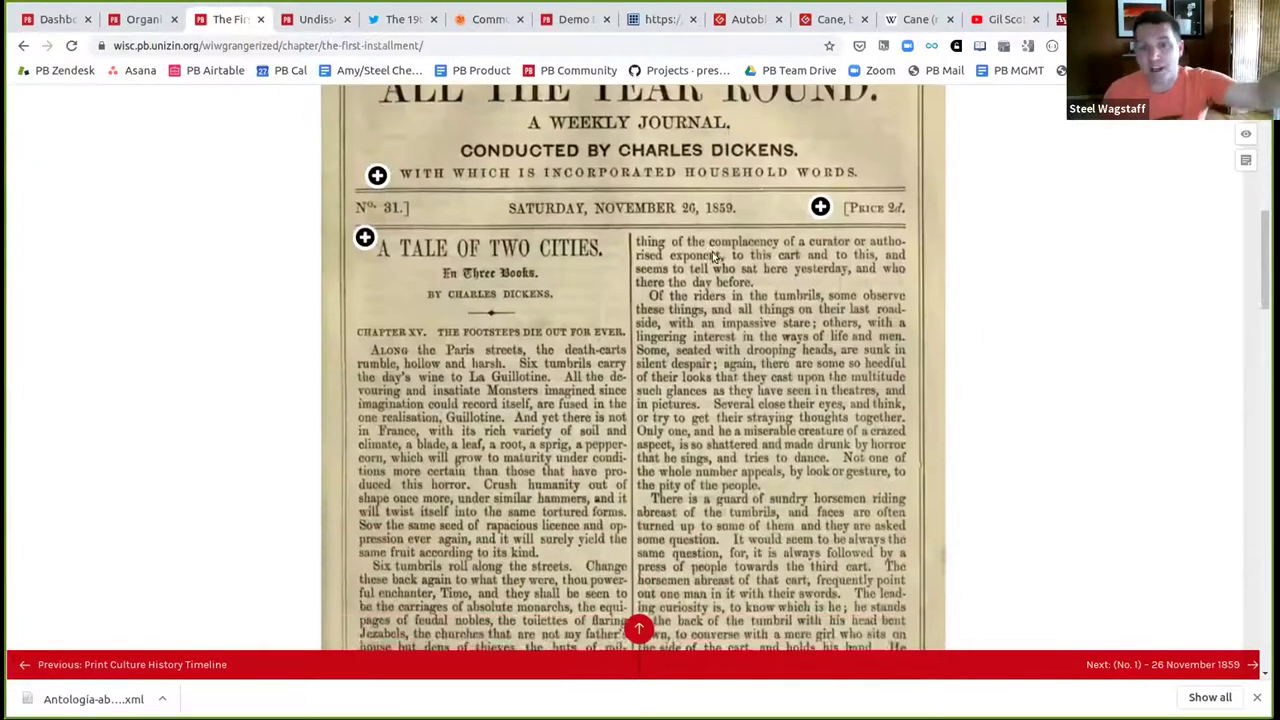
{"action": "scroll", "coordinate": [712, 251], "scroll_direction": "down", "scroll_amount": 10}
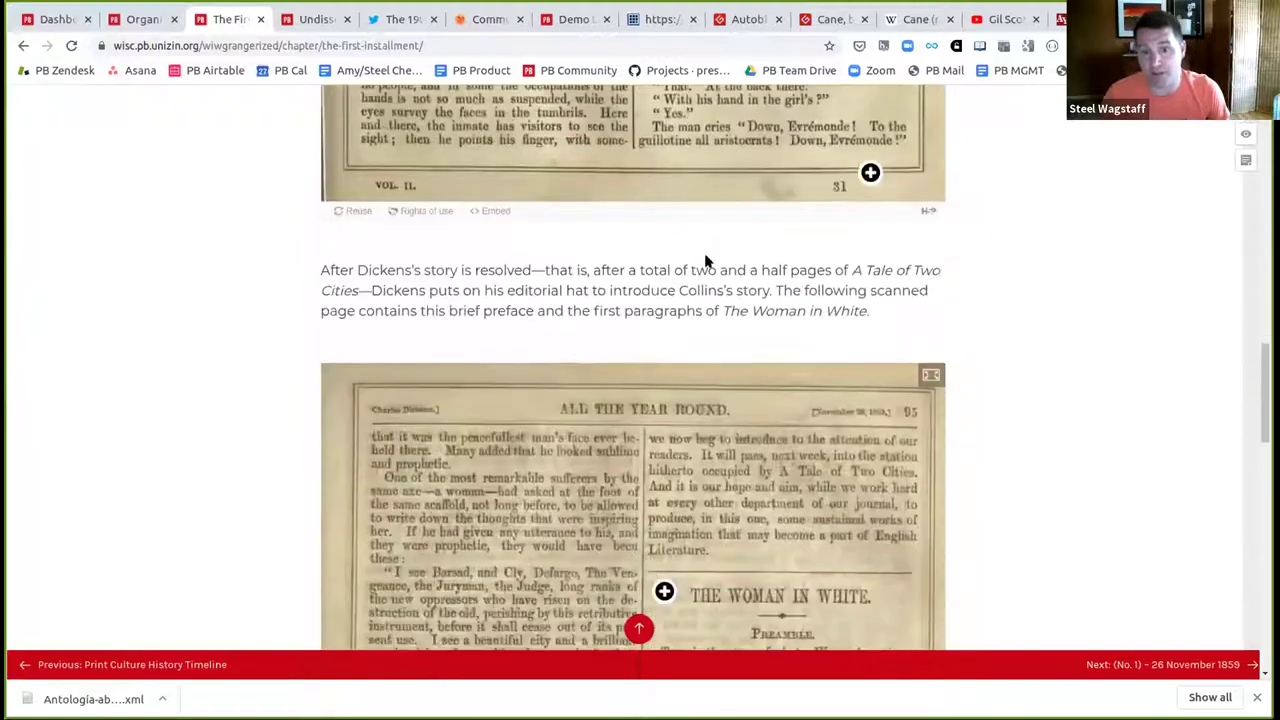
{"action": "scroll", "coordinate": [705, 258], "scroll_direction": "down", "scroll_amount": 15}
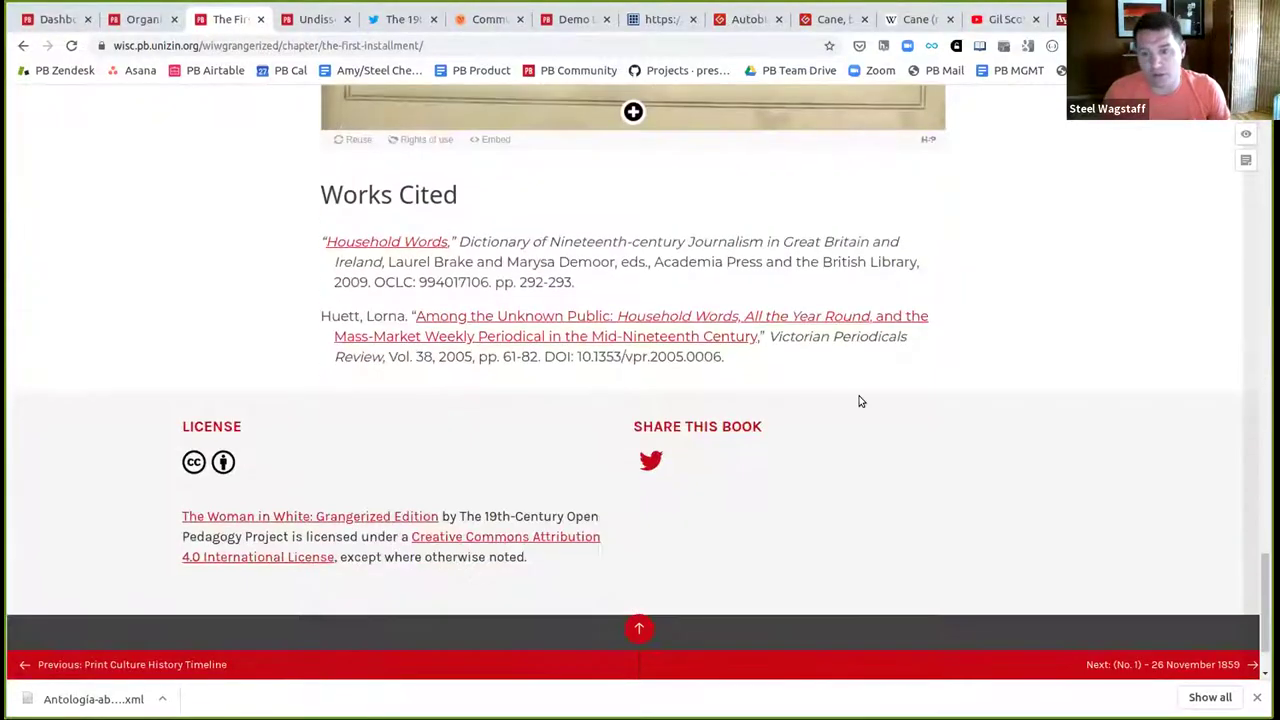
{"action": "left_click", "coordinate": [1110, 666]}
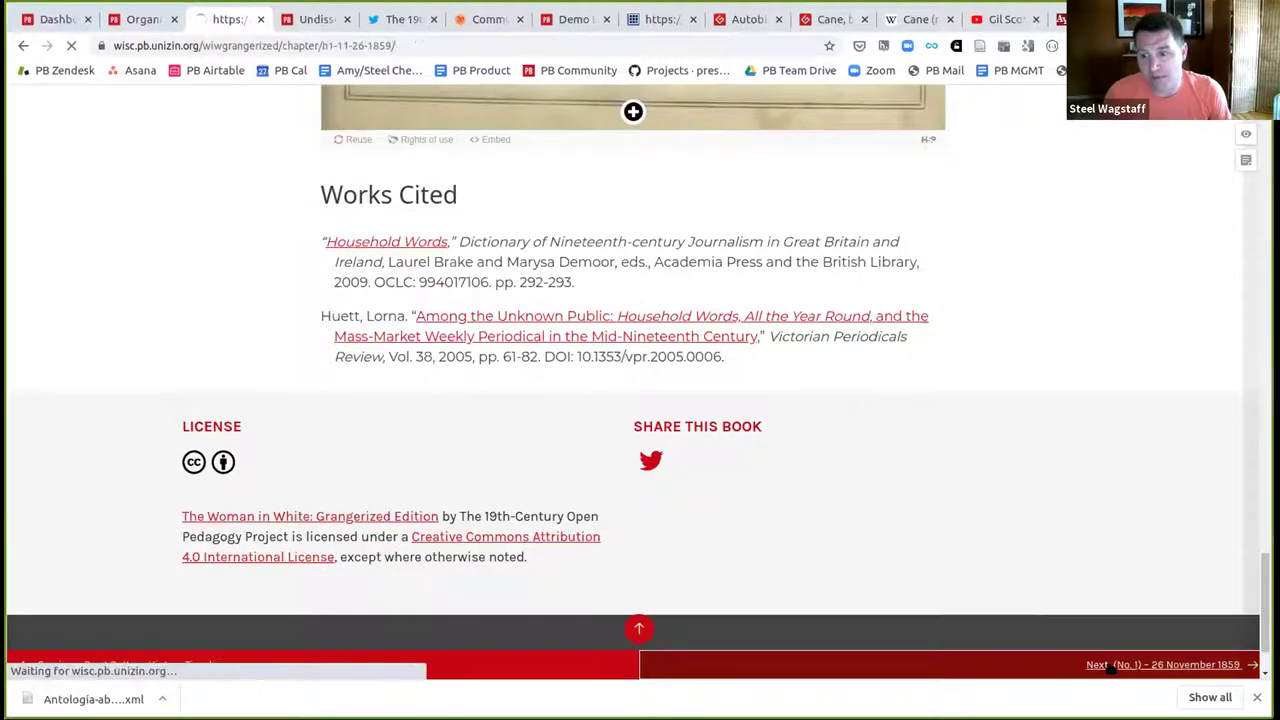
- Skim the chapter "(No. 1) – 26 November 1859" and view the annotation attached to "No. 1" in its title
{"action": "scroll", "coordinate": [909, 470], "scroll_direction": "down", "scroll_amount": 3}
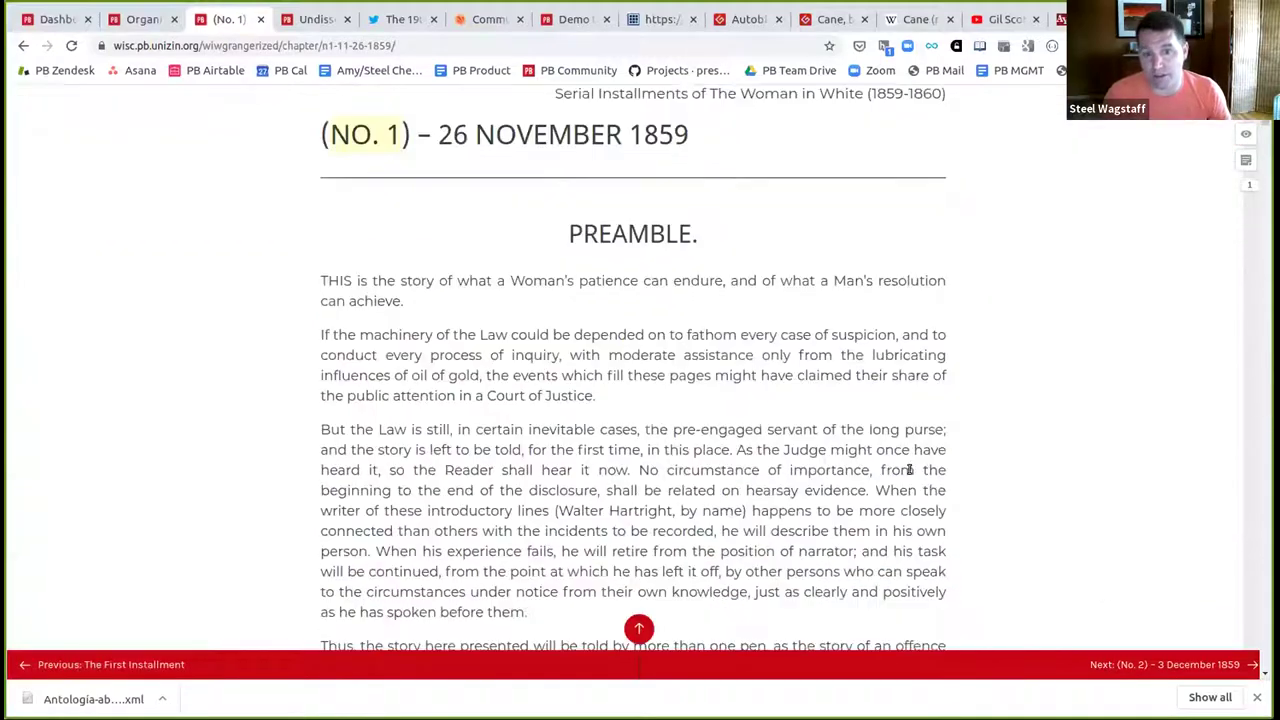
{"action": "scroll", "coordinate": [909, 468], "scroll_direction": "down", "scroll_amount": 4}
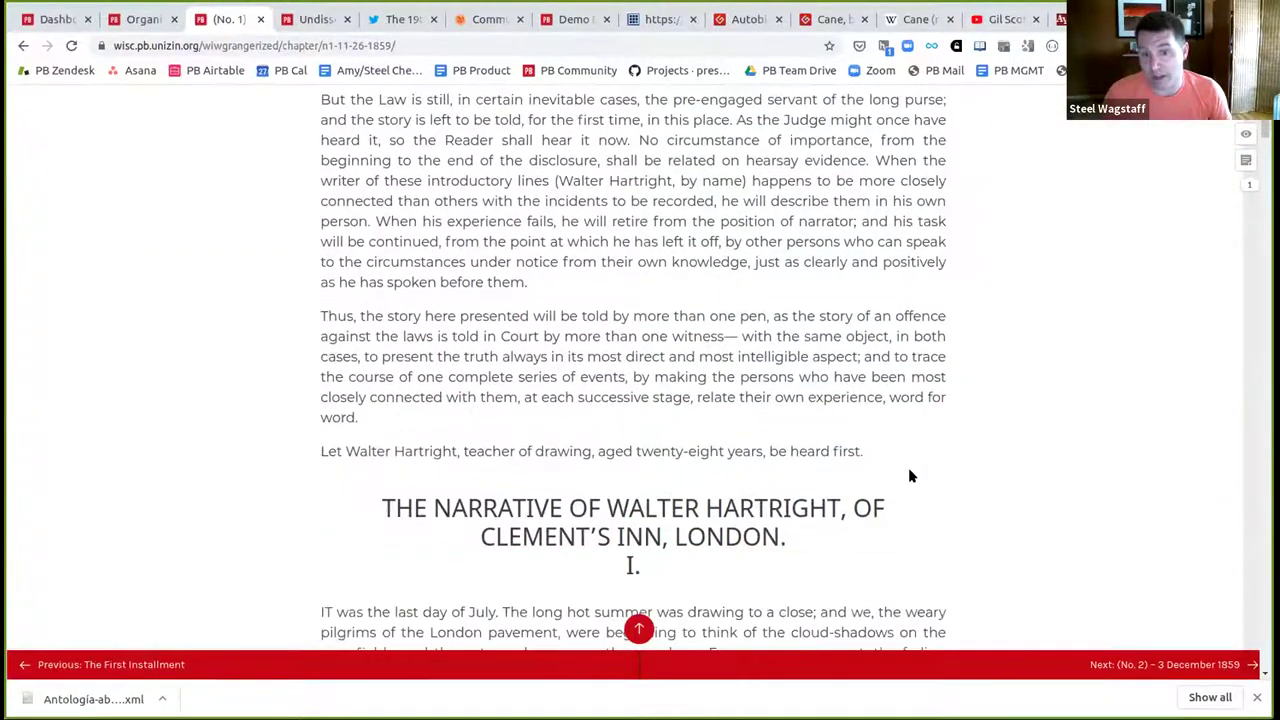
{"action": "scroll", "coordinate": [909, 468], "scroll_direction": "down", "scroll_amount": 15}
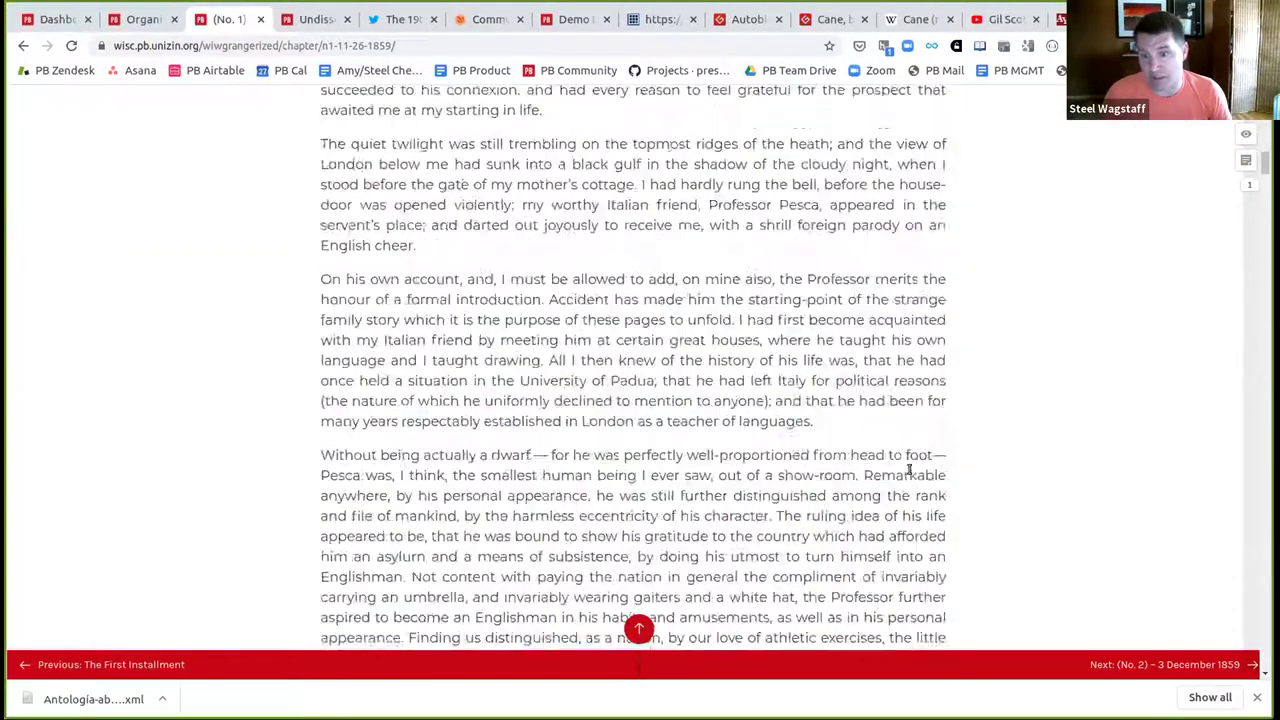
{"action": "scroll", "coordinate": [909, 470], "scroll_direction": "down", "scroll_amount": 8}
{"action": "key", "text": "Home"}
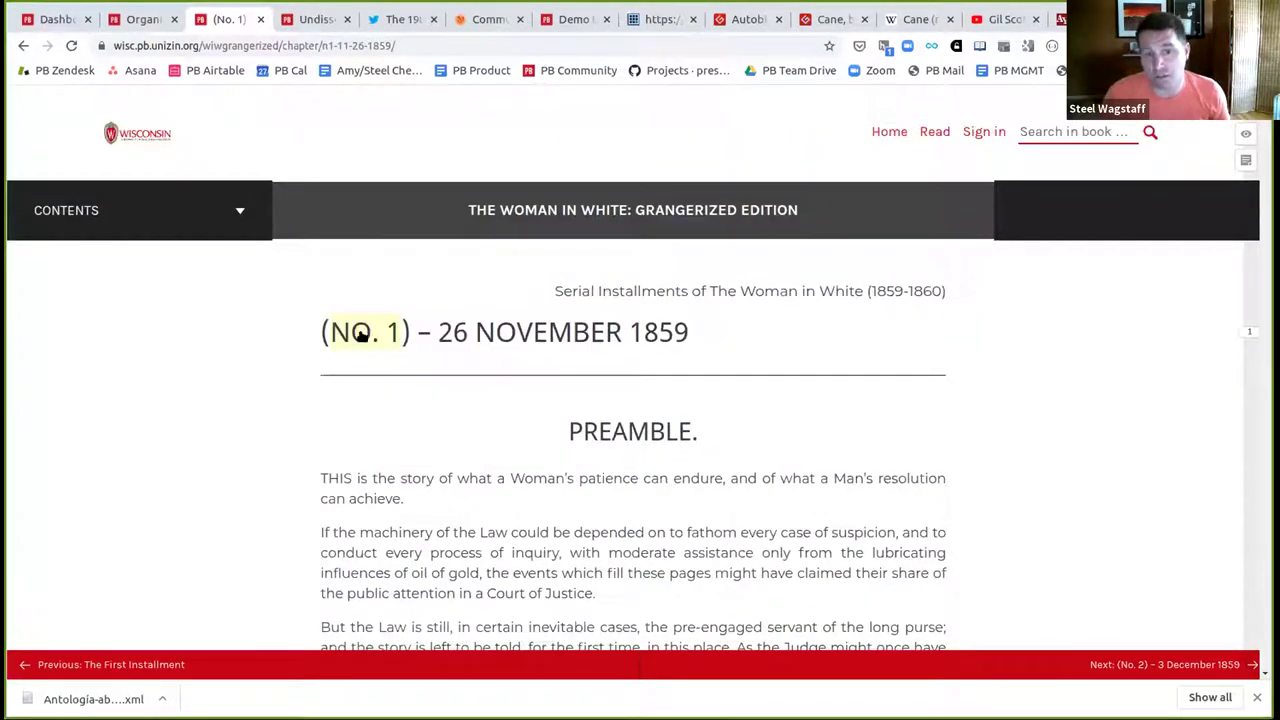
{"action": "left_click", "coordinate": [368, 331]}
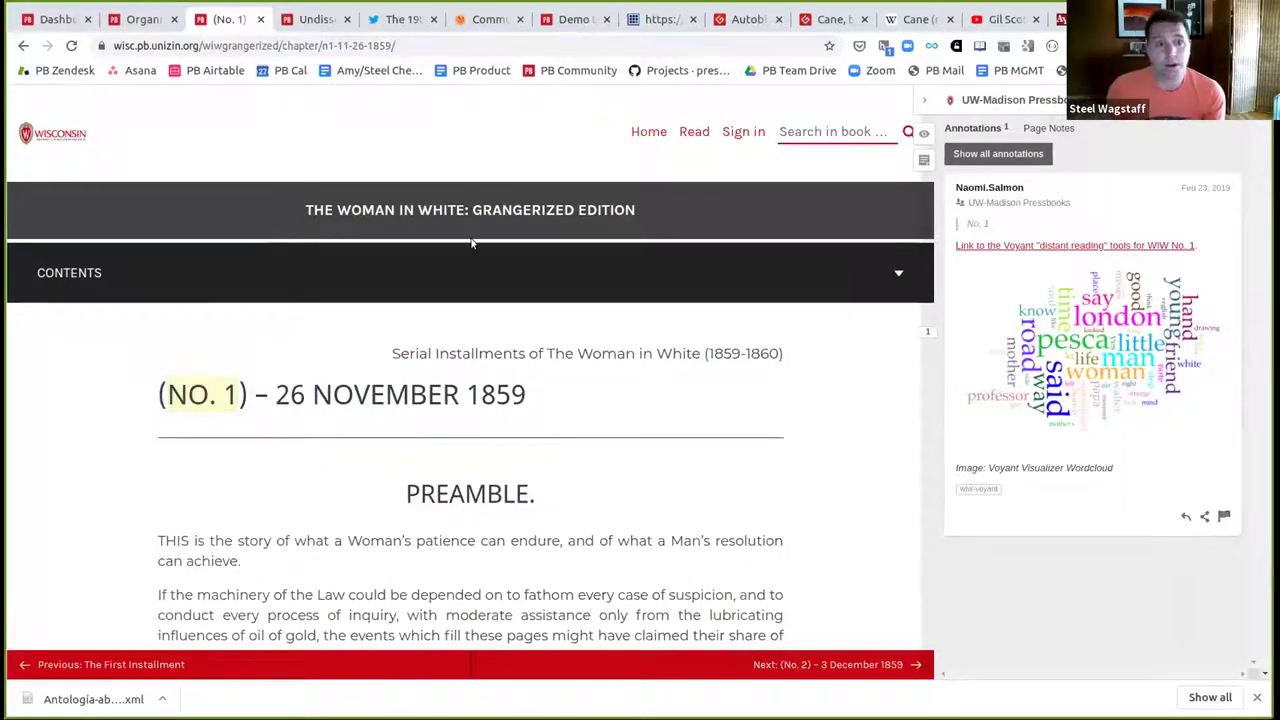
{"action": "left_click", "coordinate": [925, 104]}
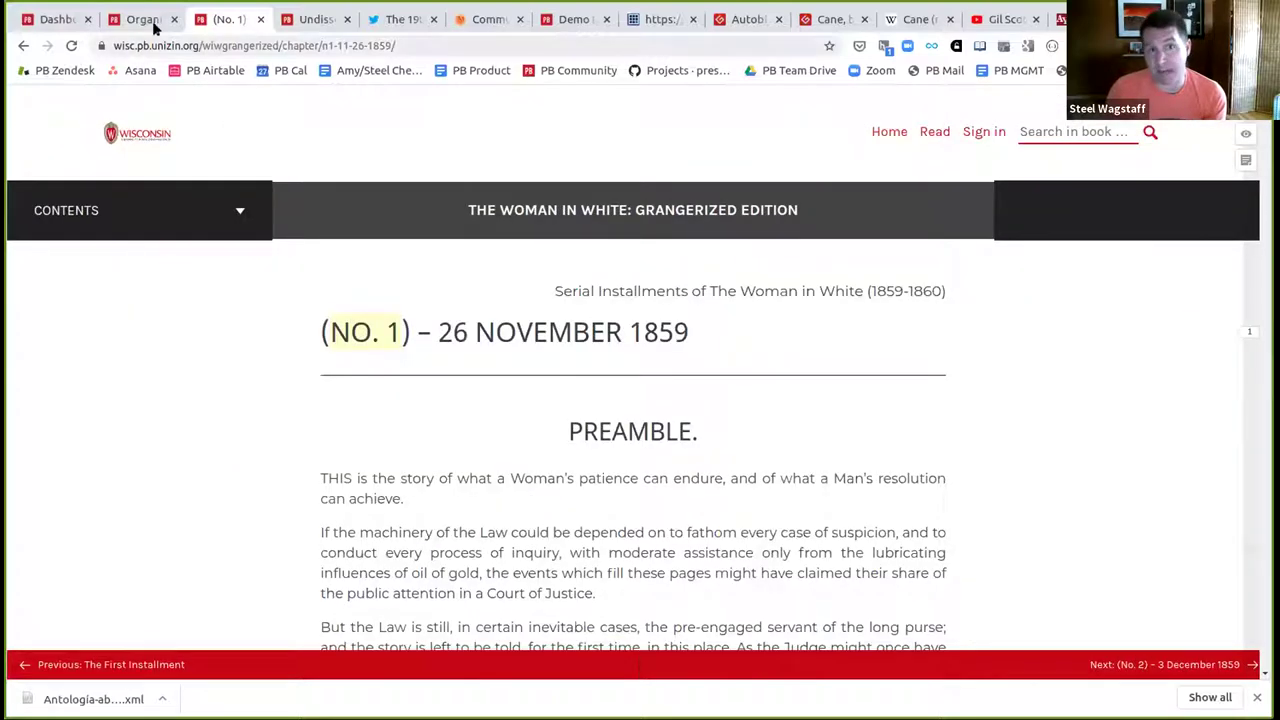
- Share the web addresses of Undissertating and The Woman in White: Grangerized Edition with everyone in the Zoom group chat
{"action": "left_click", "coordinate": [316, 19]}
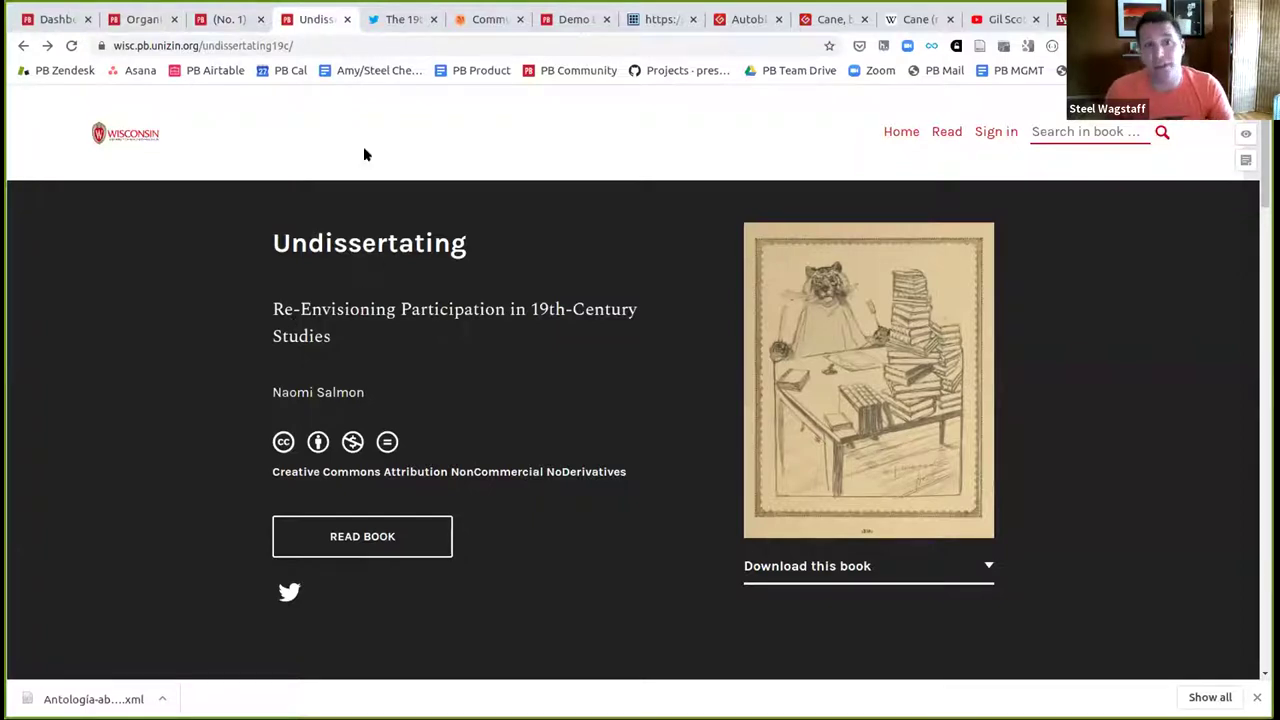
{"action": "left_click", "coordinate": [354, 40]}
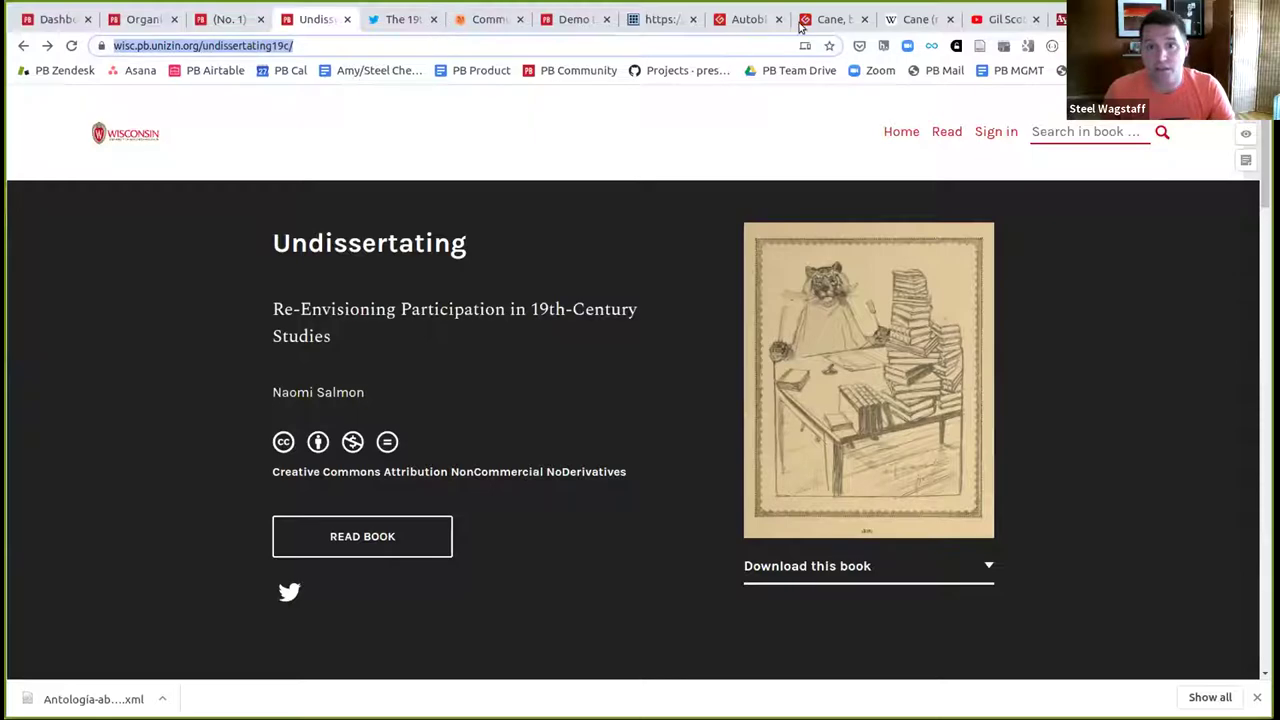
{"action": "left_click", "coordinate": [930, 63]}
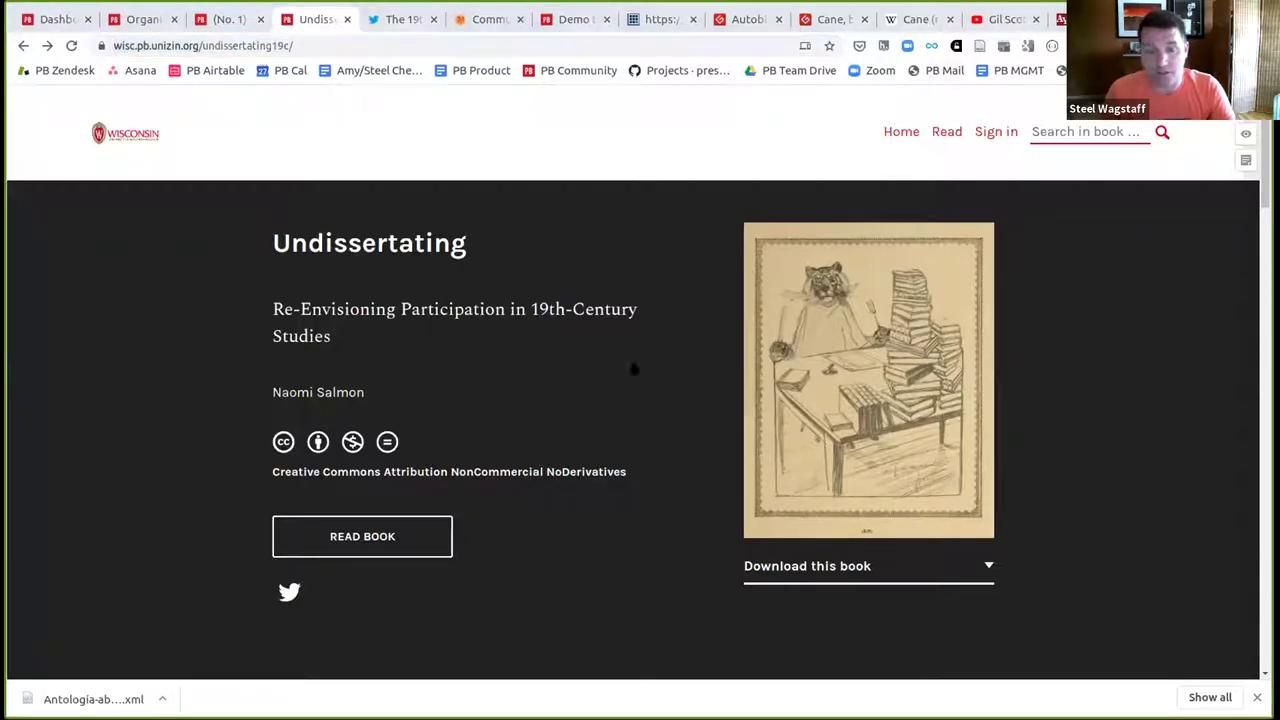
{"action": "key", "text": "ctrl+shift+Tab"}
- Share the 19th-Century Open Pedagogy Project's Twitter page with everyone in the Zoom group chat
{"action": "left_click", "coordinate": [418, 24]}
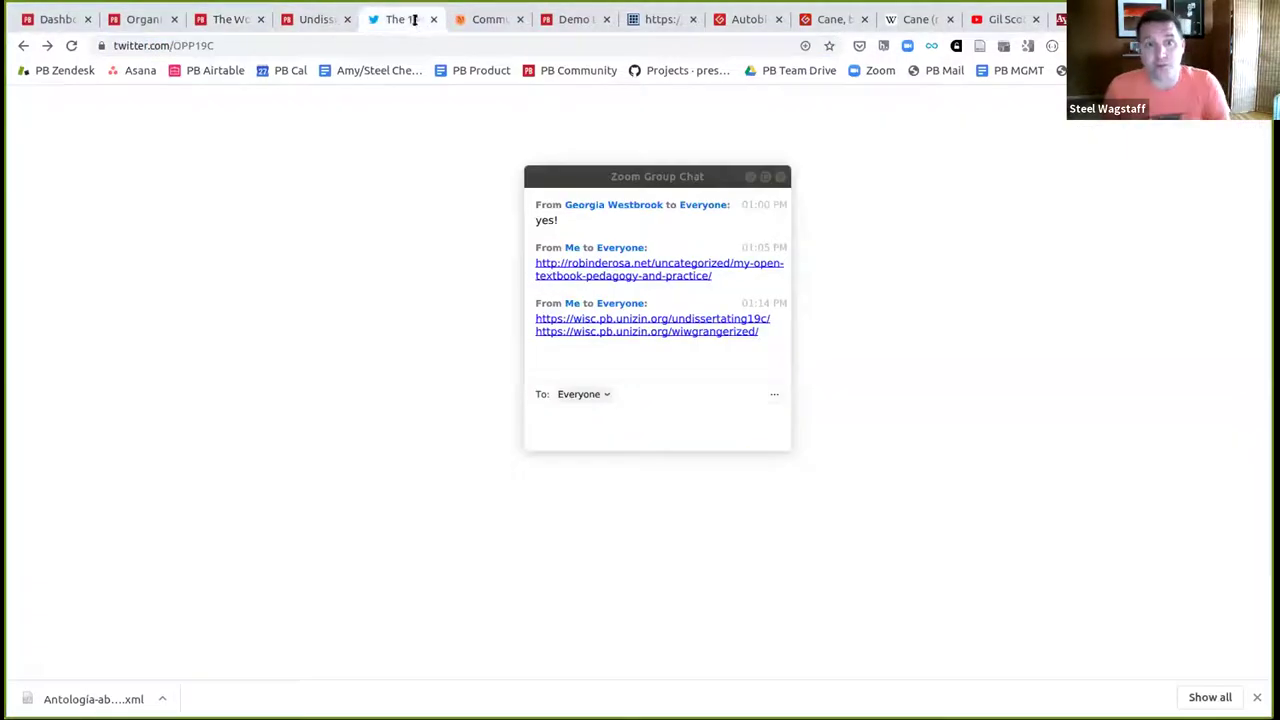
{"action": "left_click", "coordinate": [371, 46]}
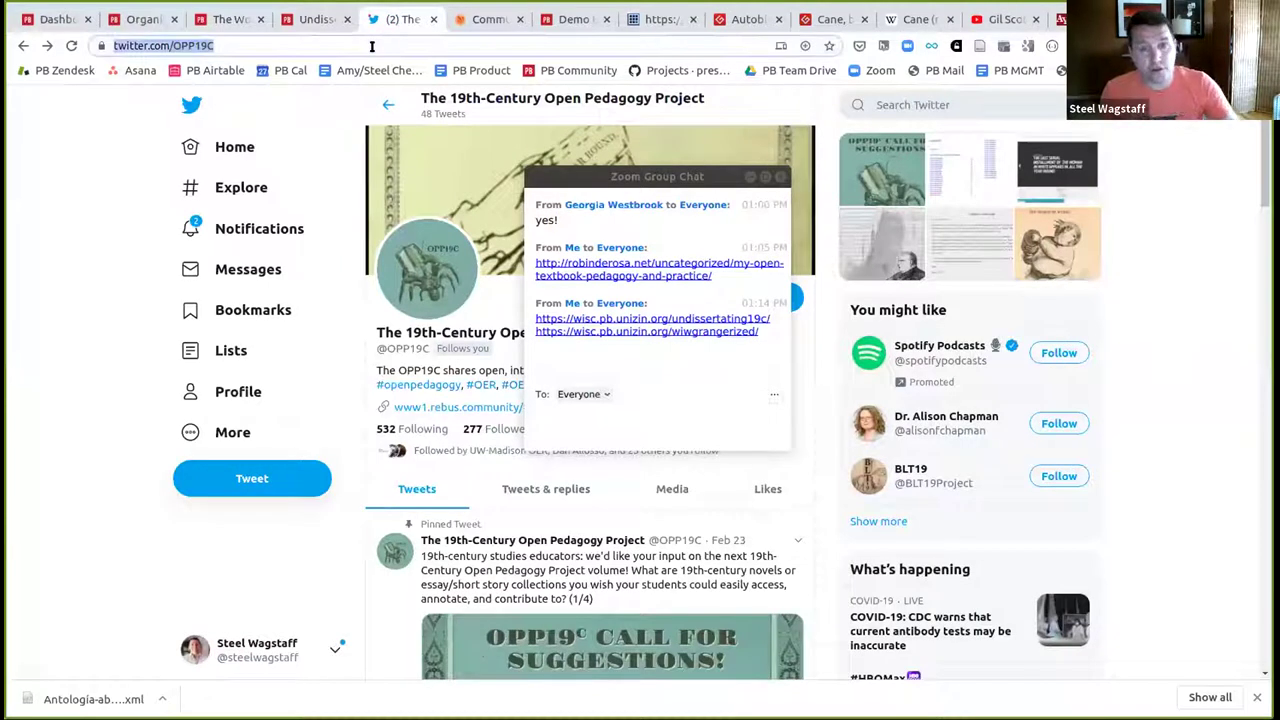
{"action": "left_click", "coordinate": [572, 416]}
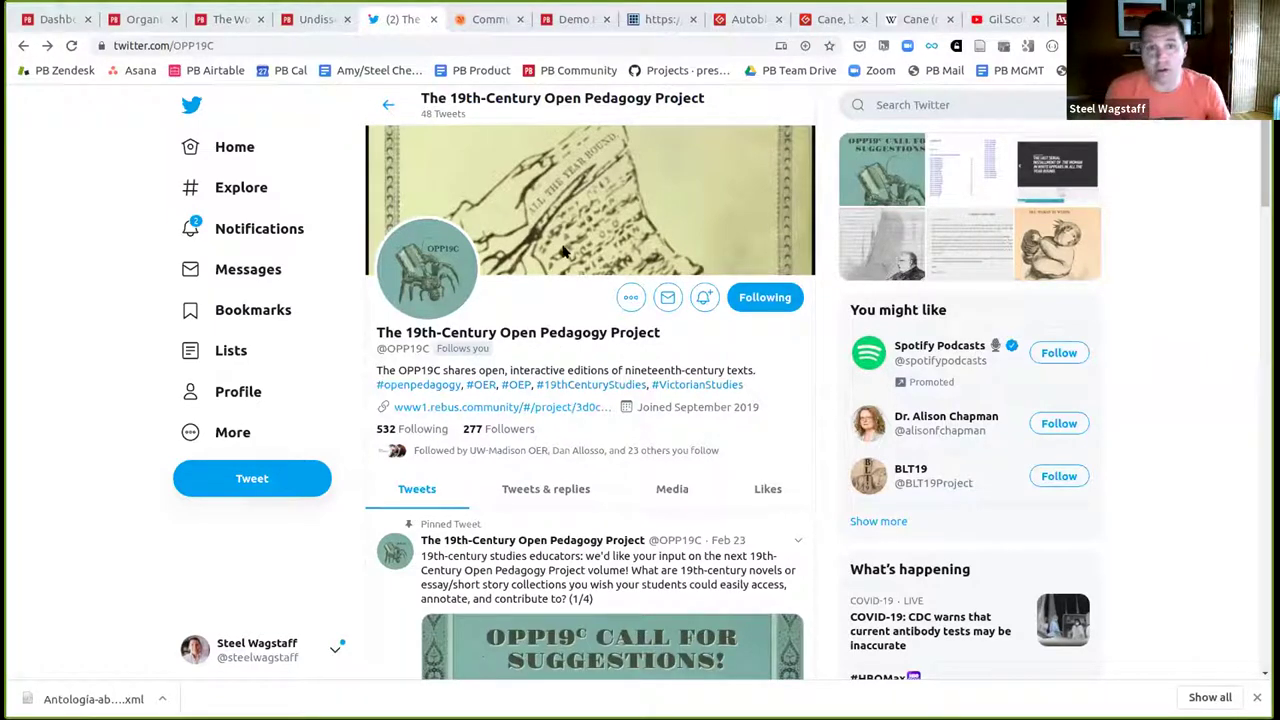
- Share the Rebus Community project page for The Woman in White: Grangerized in the Zoom group chat
{"action": "left_click", "coordinate": [480, 20]}
{"action": "left_click", "coordinate": [470, 46]}
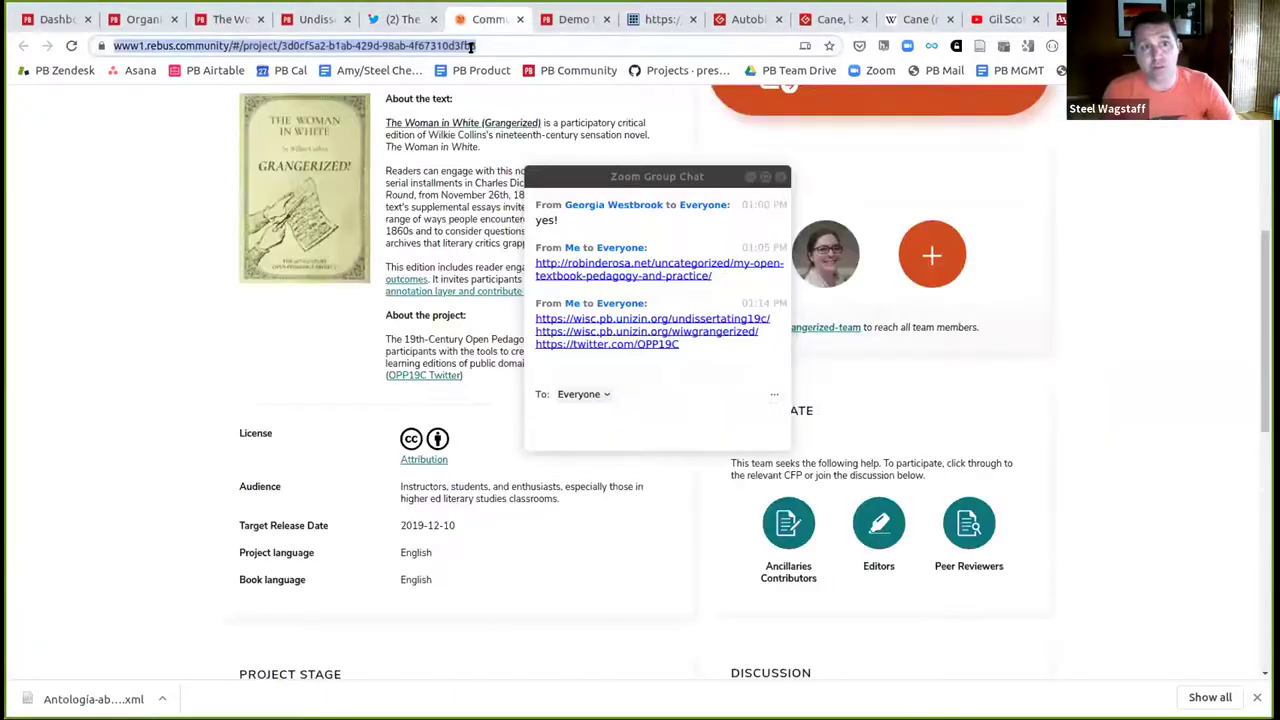
{"action": "scroll", "coordinate": [303, 242], "scroll_direction": "up", "scroll_amount": 3}
{"action": "scroll", "coordinate": [303, 242], "scroll_direction": "up", "scroll_amount": 2}
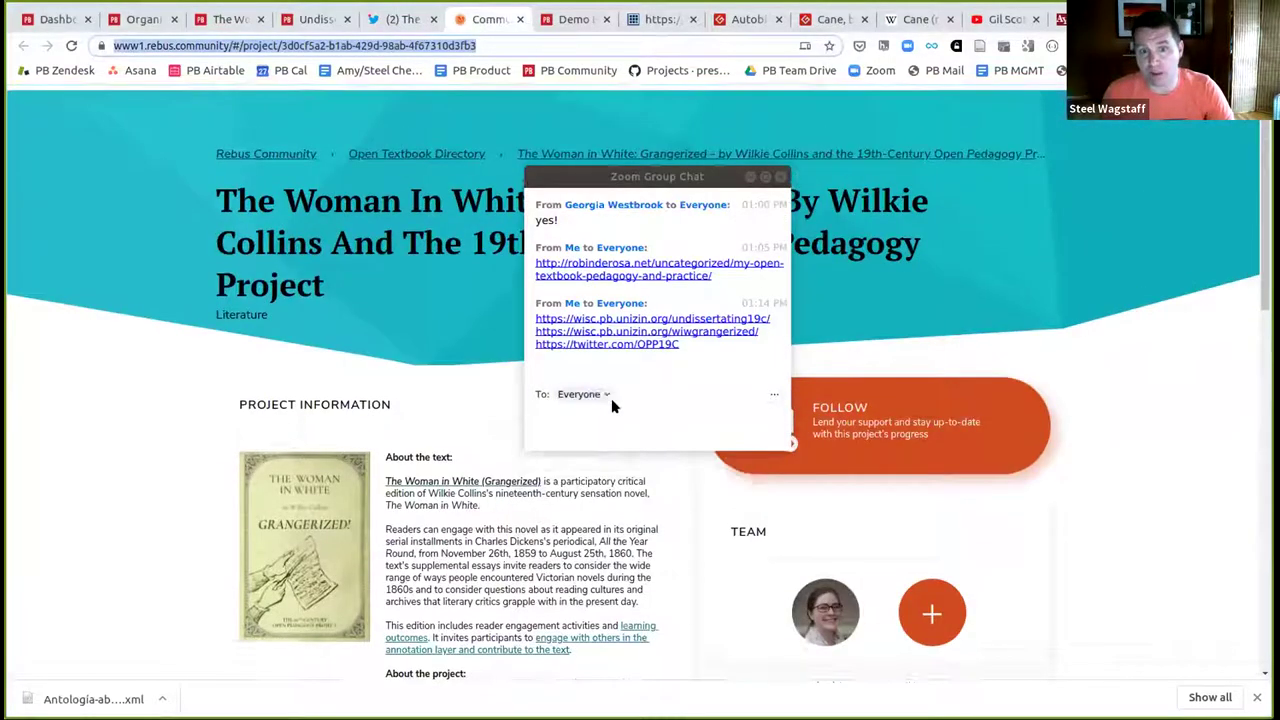
{"action": "left_click", "coordinate": [609, 417]}
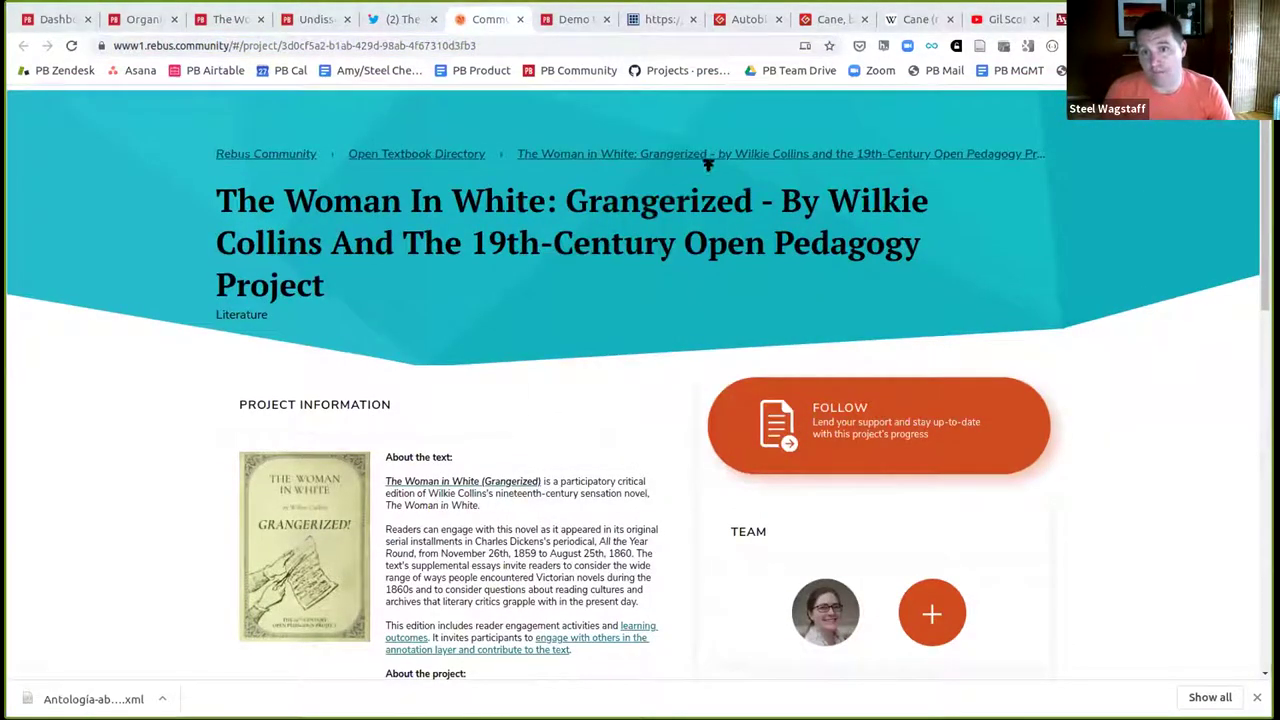
- Review the Rebus Community page's project information, participation roles and project stage, and close the Twitter and Rebus pages
{"action": "key", "text": "ctrl+l"}
{"action": "scroll", "coordinate": [555, 432], "scroll_direction": "down", "scroll_amount": 4}
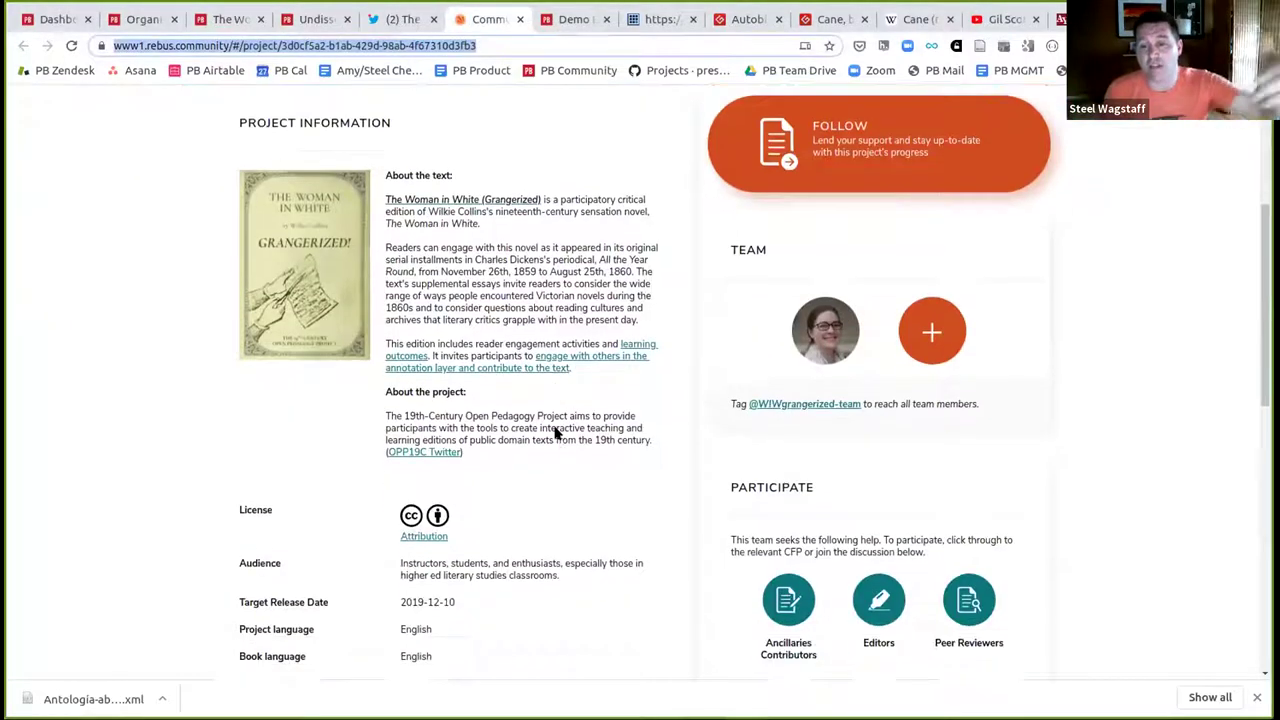
{"action": "scroll", "coordinate": [555, 432], "scroll_direction": "down", "scroll_amount": 1}
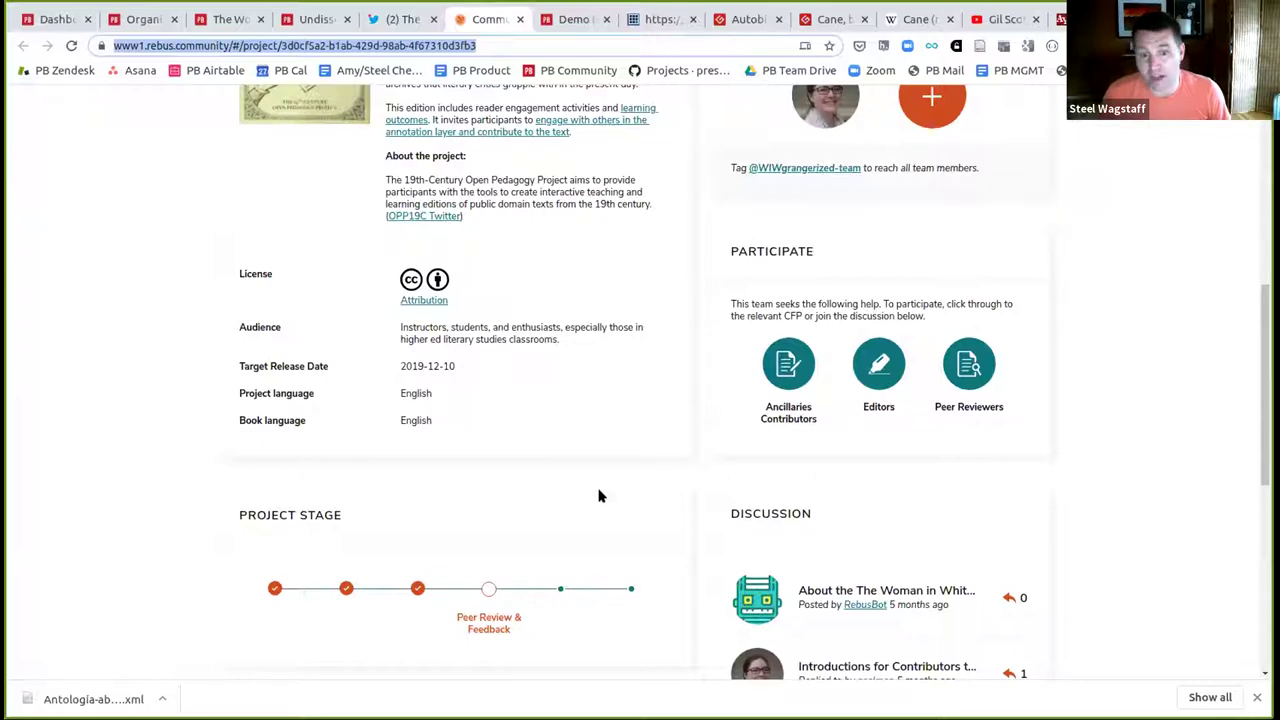
{"action": "scroll", "coordinate": [597, 494], "scroll_direction": "down", "scroll_amount": 2}
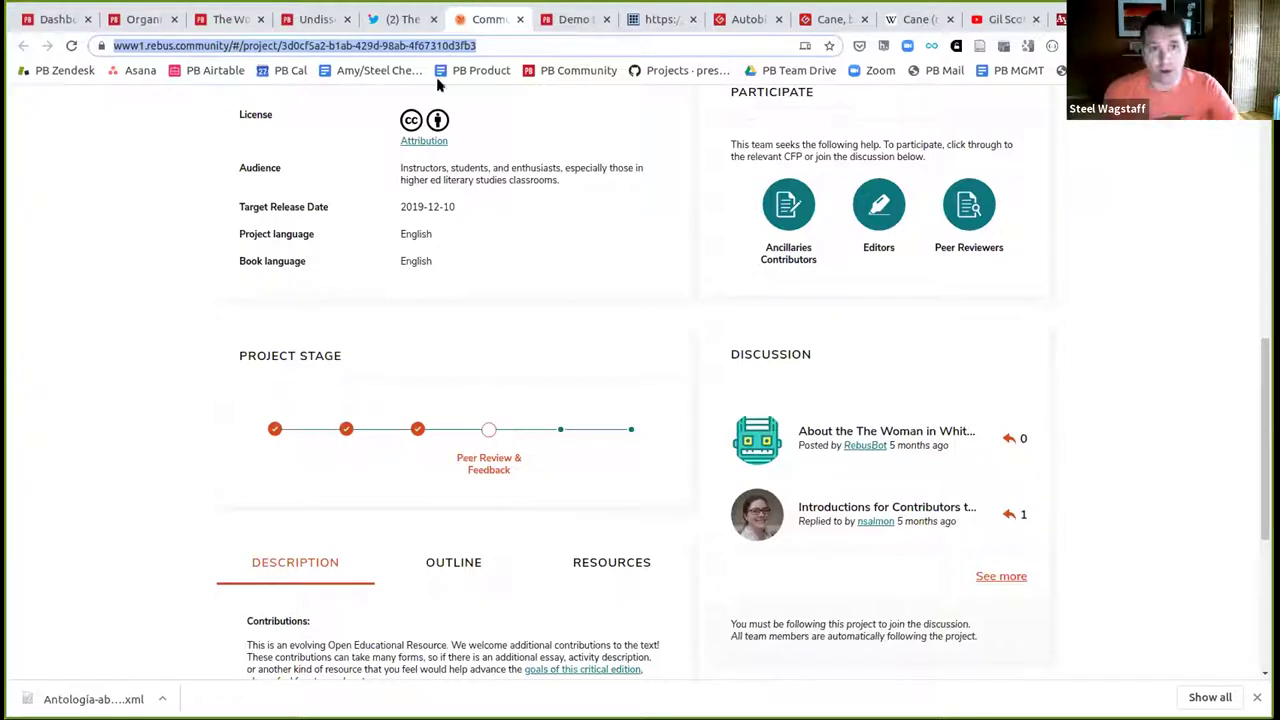
{"action": "left_click", "coordinate": [428, 22]}
{"action": "left_click", "coordinate": [432, 19]}
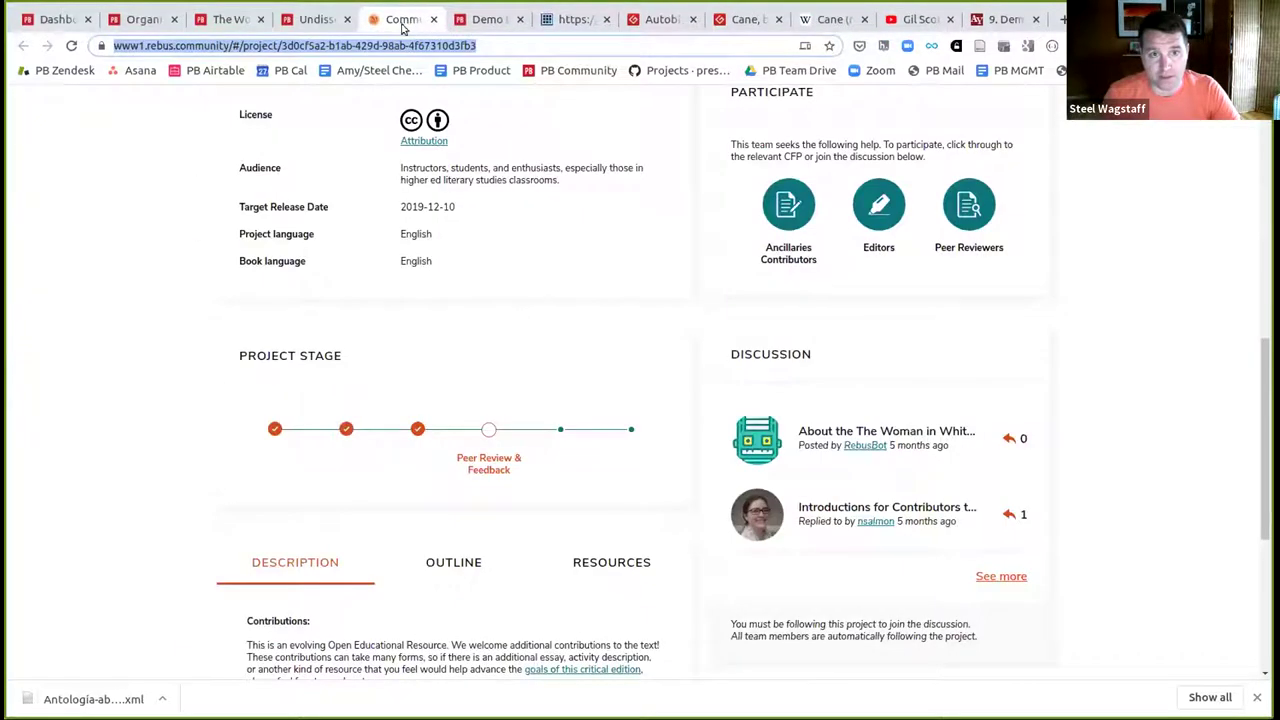
{"action": "left_click", "coordinate": [432, 19]}
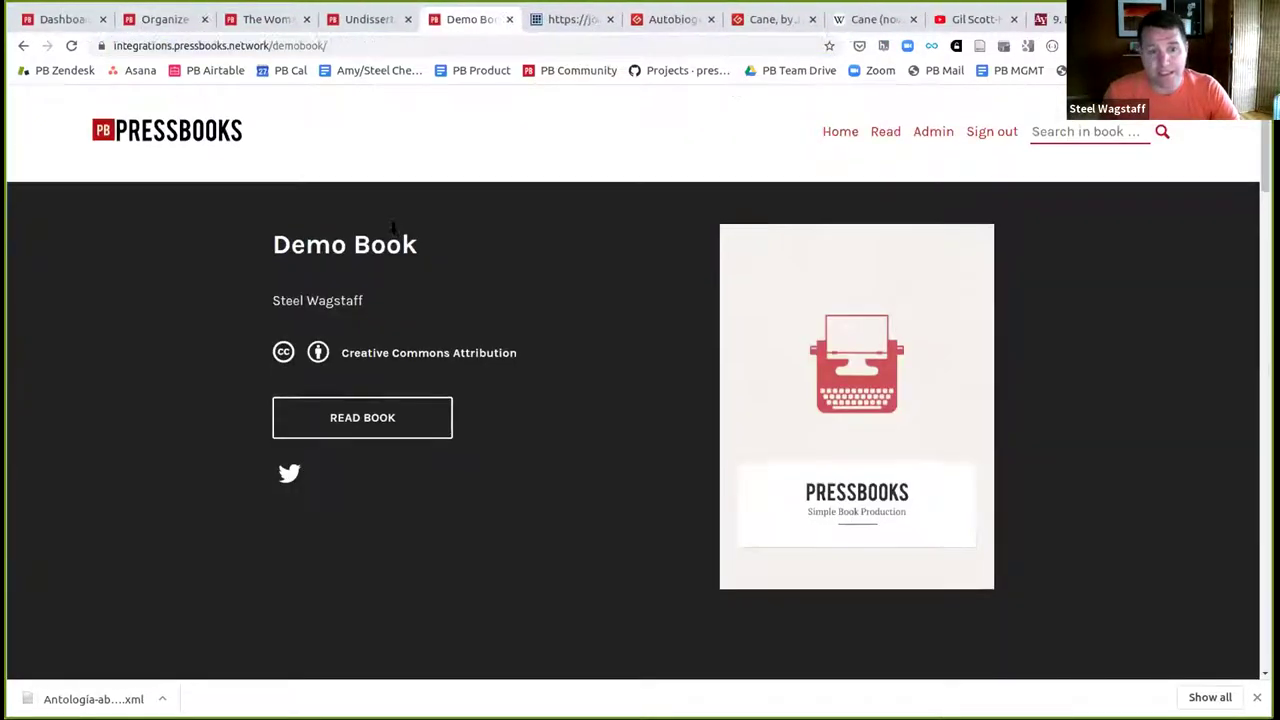
- Open the Demo Book chapter Lorine Niedecker's "Black Hawk held:" and examine the annotation on "Niedecker" and the poem with its quizzes
{"action": "scroll", "coordinate": [380, 237], "scroll_direction": "down", "scroll_amount": 8}
{"action": "left_click", "coordinate": [376, 254]}
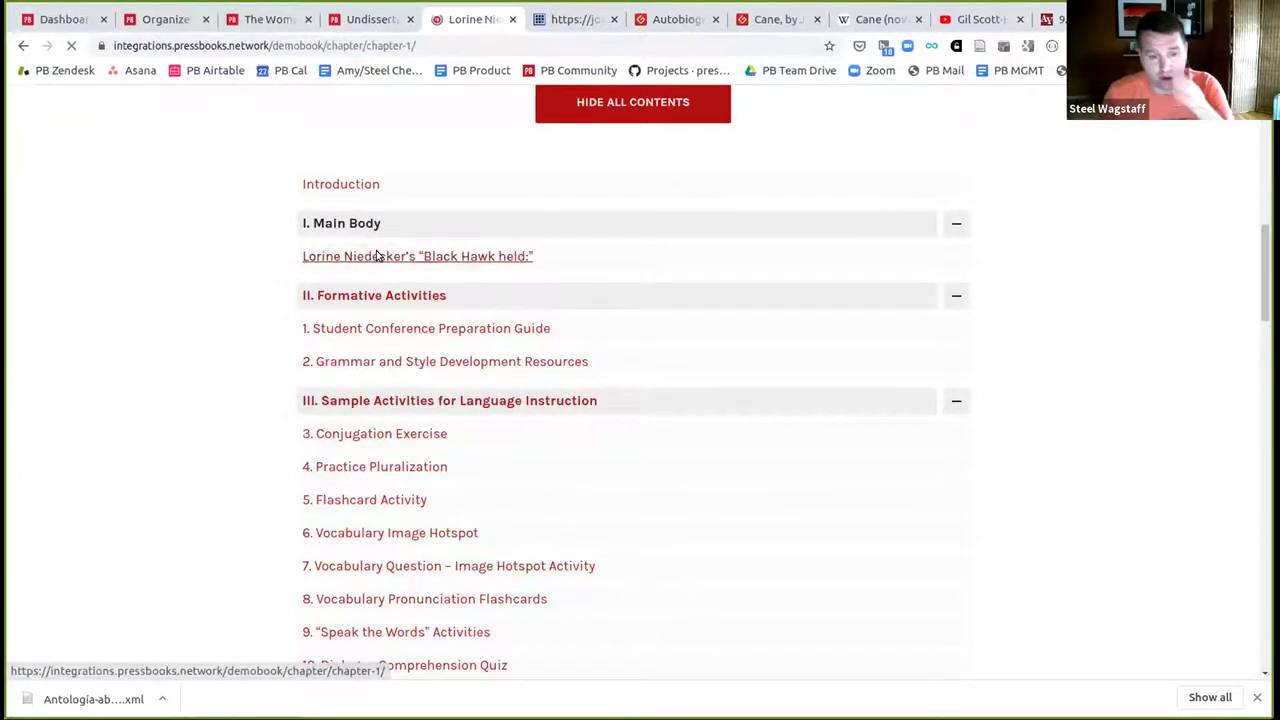
{"action": "scroll", "coordinate": [666, 291], "scroll_direction": "down", "scroll_amount": 2}
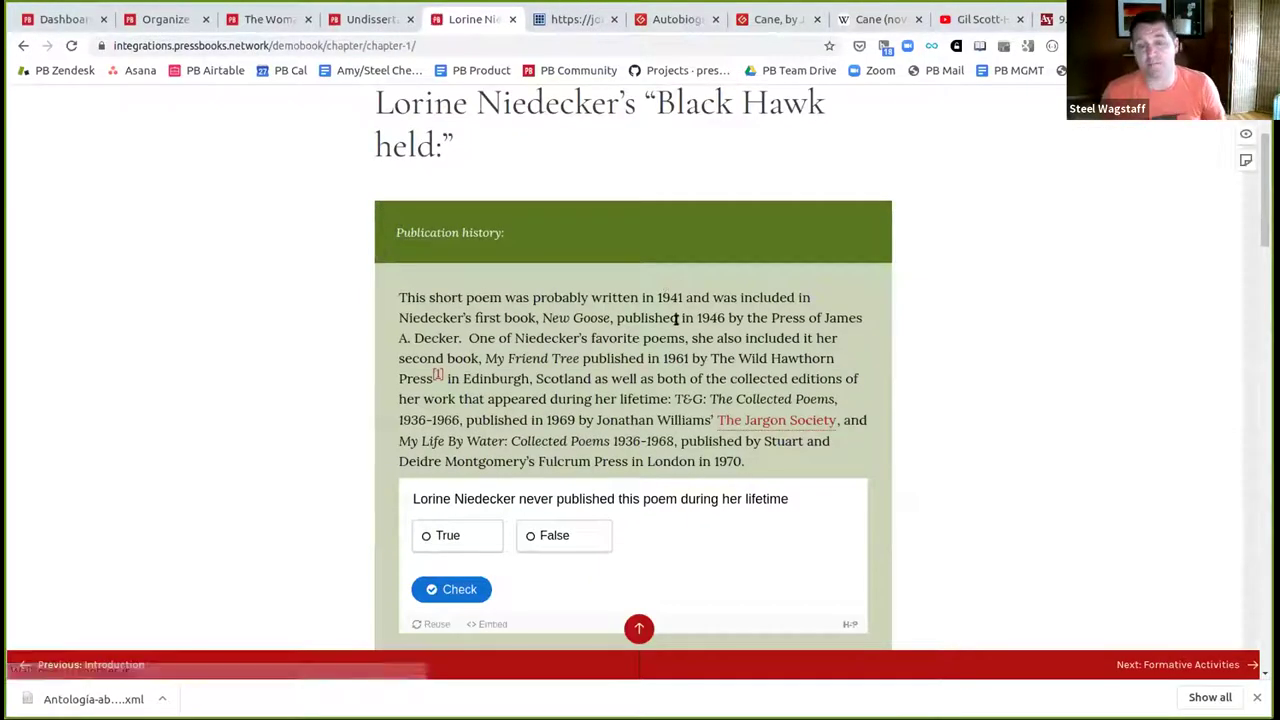
{"action": "scroll", "coordinate": [686, 312], "scroll_direction": "down", "scroll_amount": 1}
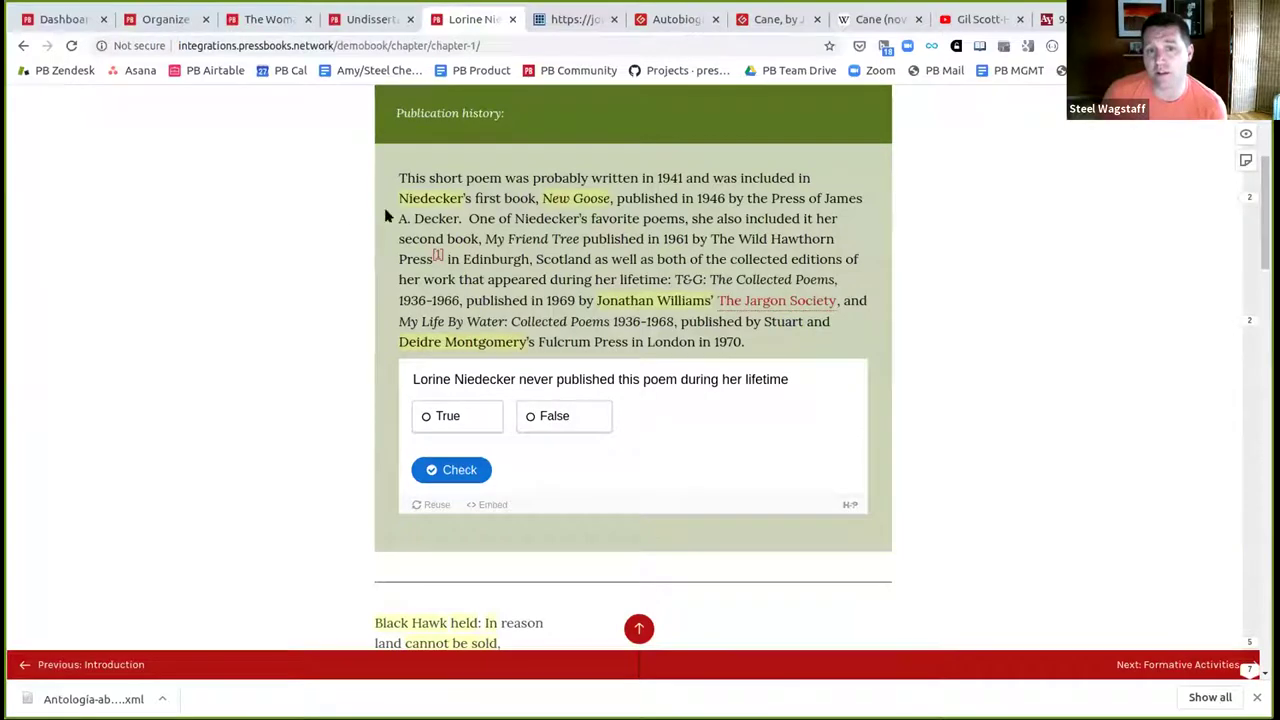
{"action": "left_click", "coordinate": [434, 199]}
{"action": "scroll", "coordinate": [515, 310], "scroll_direction": "down", "scroll_amount": 6}
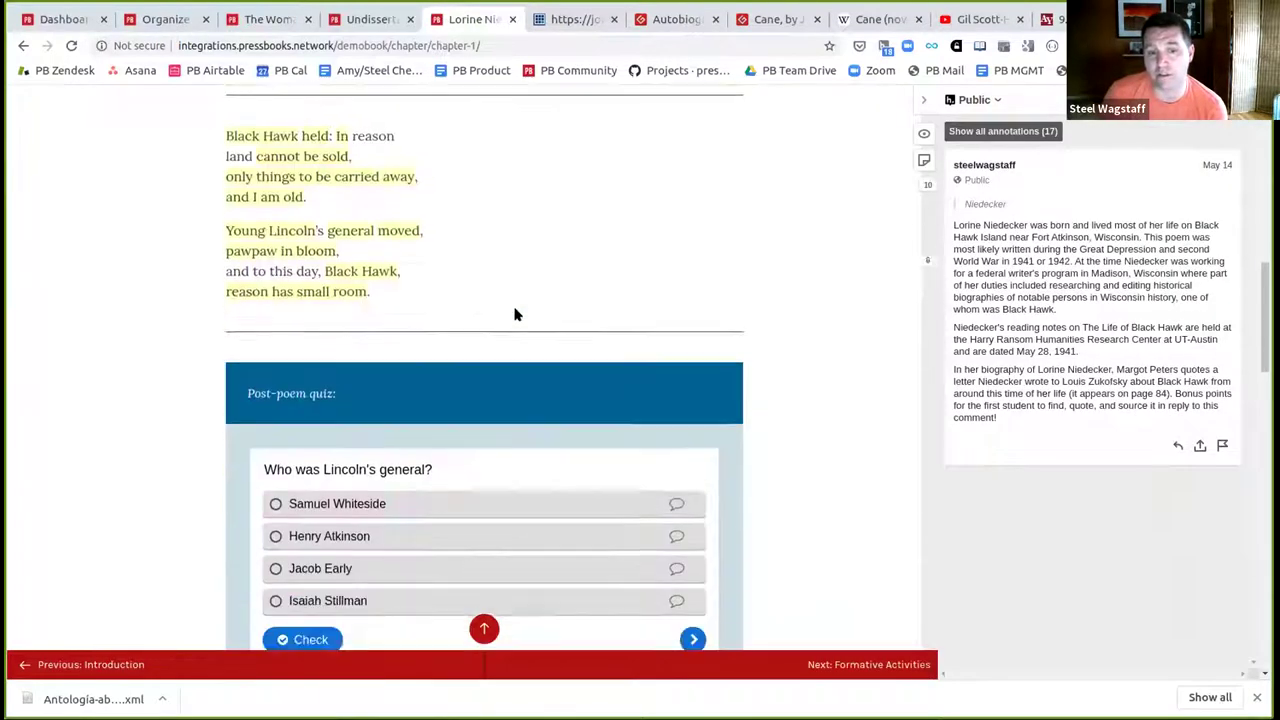
{"action": "scroll", "coordinate": [515, 309], "scroll_direction": "up", "scroll_amount": 4}
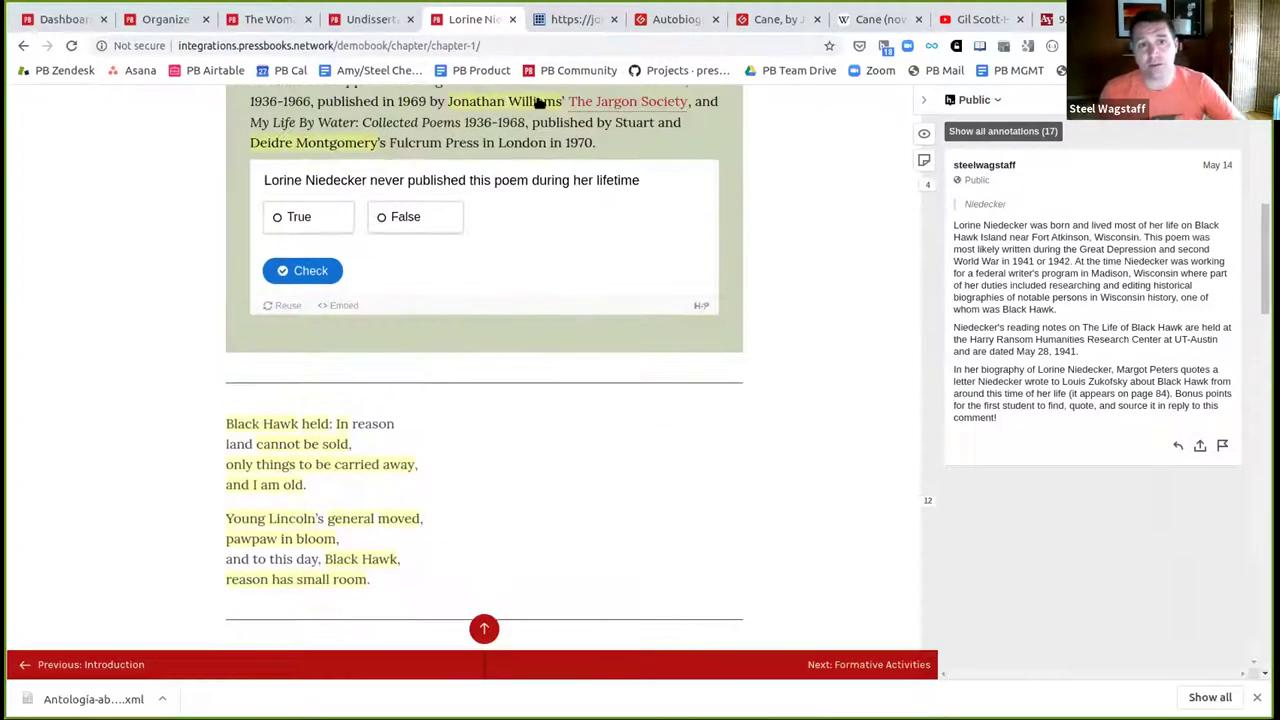
{"action": "left_click", "coordinate": [494, 47]}
{"action": "left_click", "coordinate": [188, 20]}
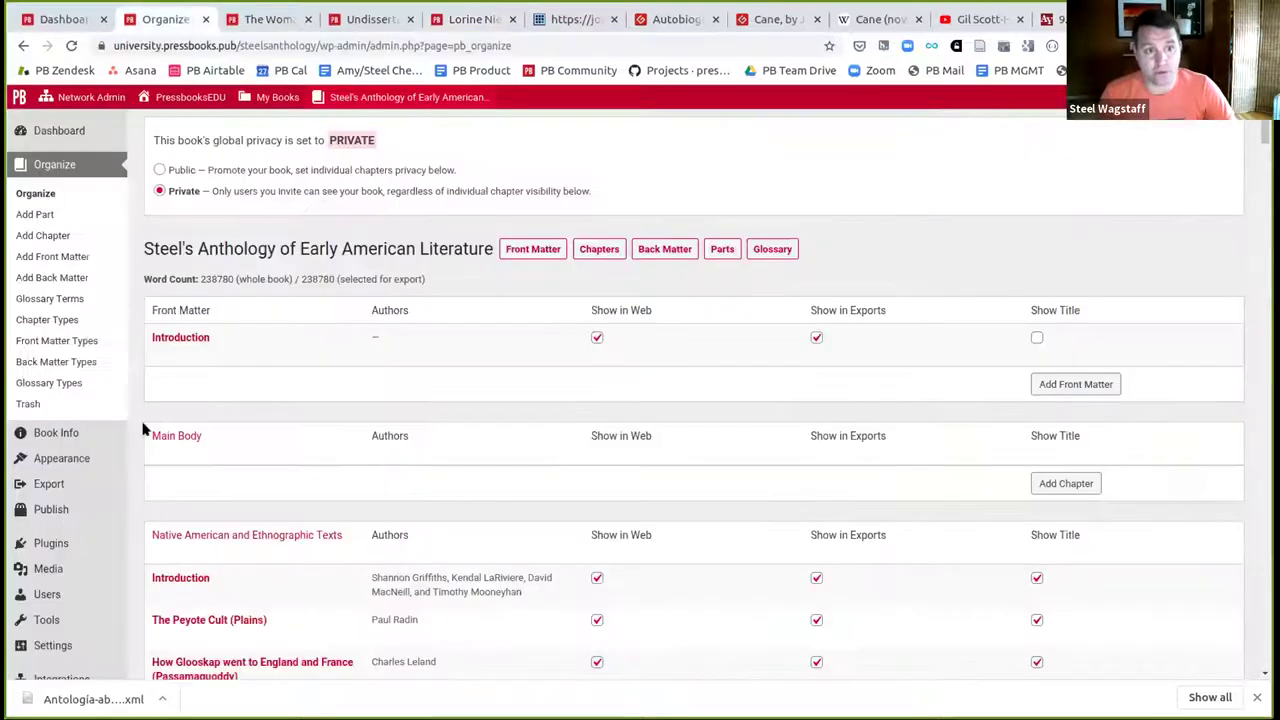
{"action": "mouse_move", "coordinate": [58, 622]}
{"action": "left_click", "coordinate": [154, 595]}
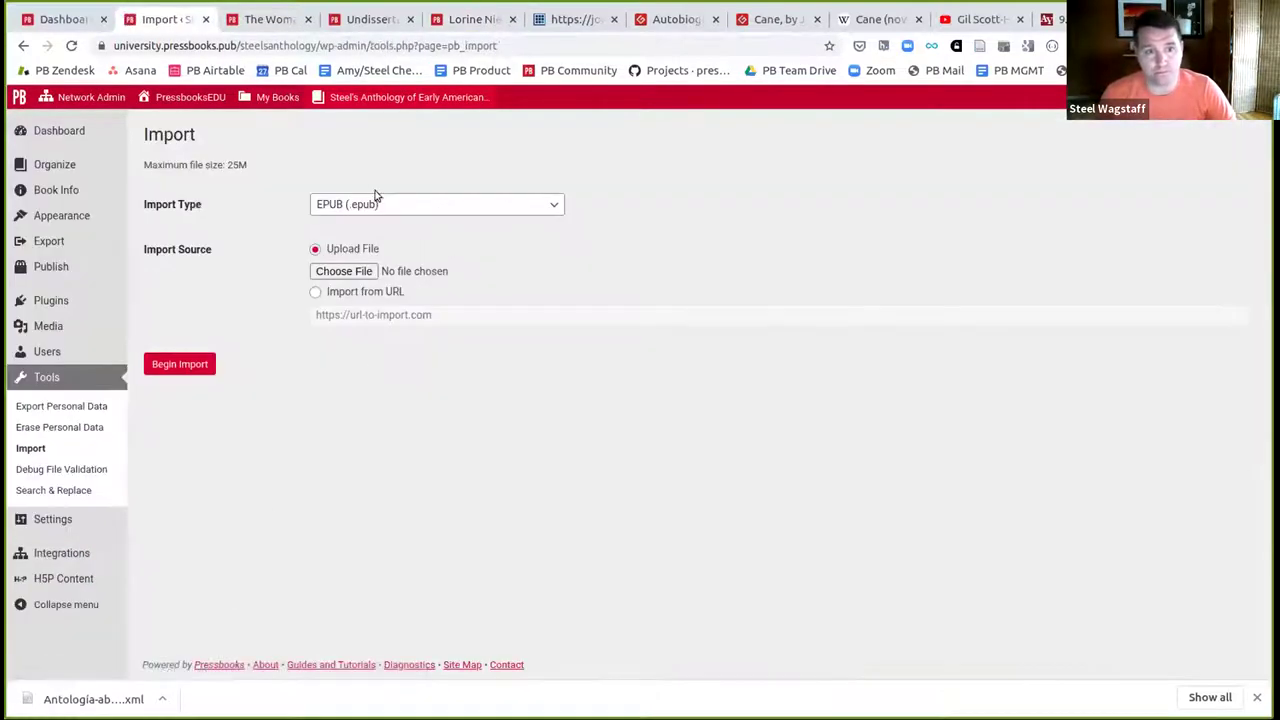
{"action": "left_click", "coordinate": [376, 202]}
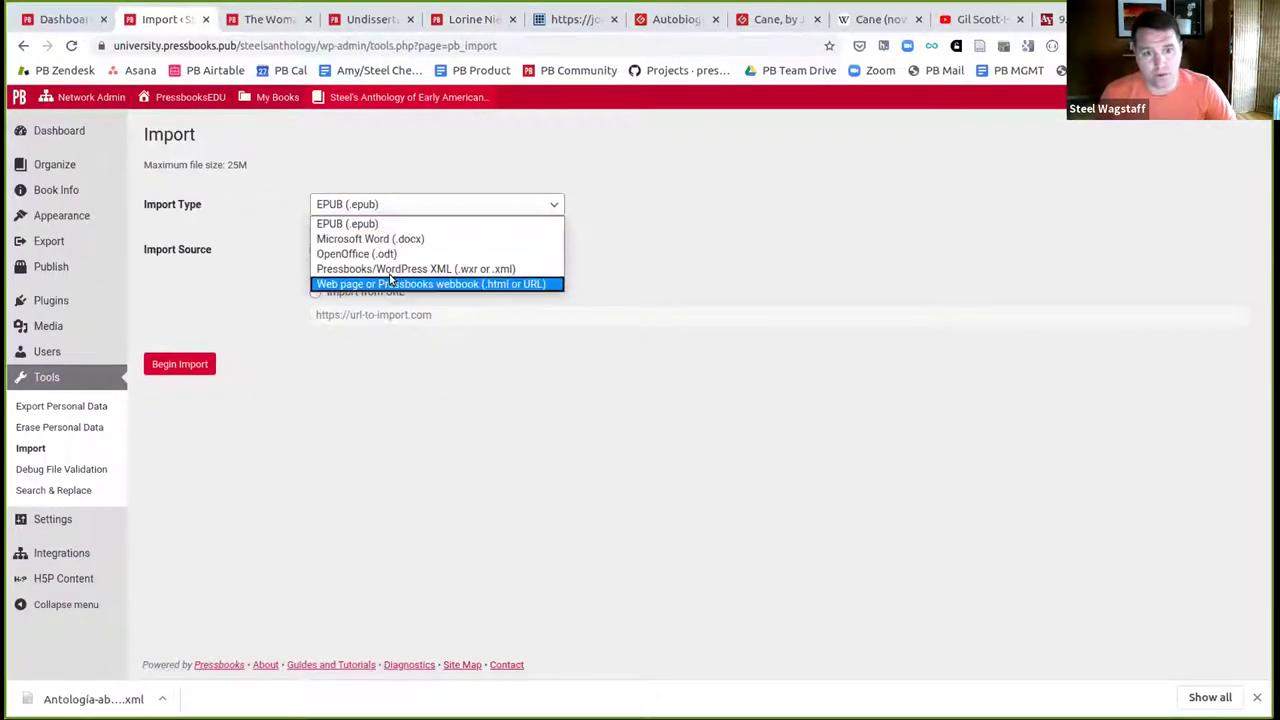
{"action": "left_click", "coordinate": [390, 284]}
{"action": "left_click", "coordinate": [315, 291]}
{"action": "left_click", "coordinate": [371, 314]}
{"action": "left_click", "coordinate": [340, 343]}
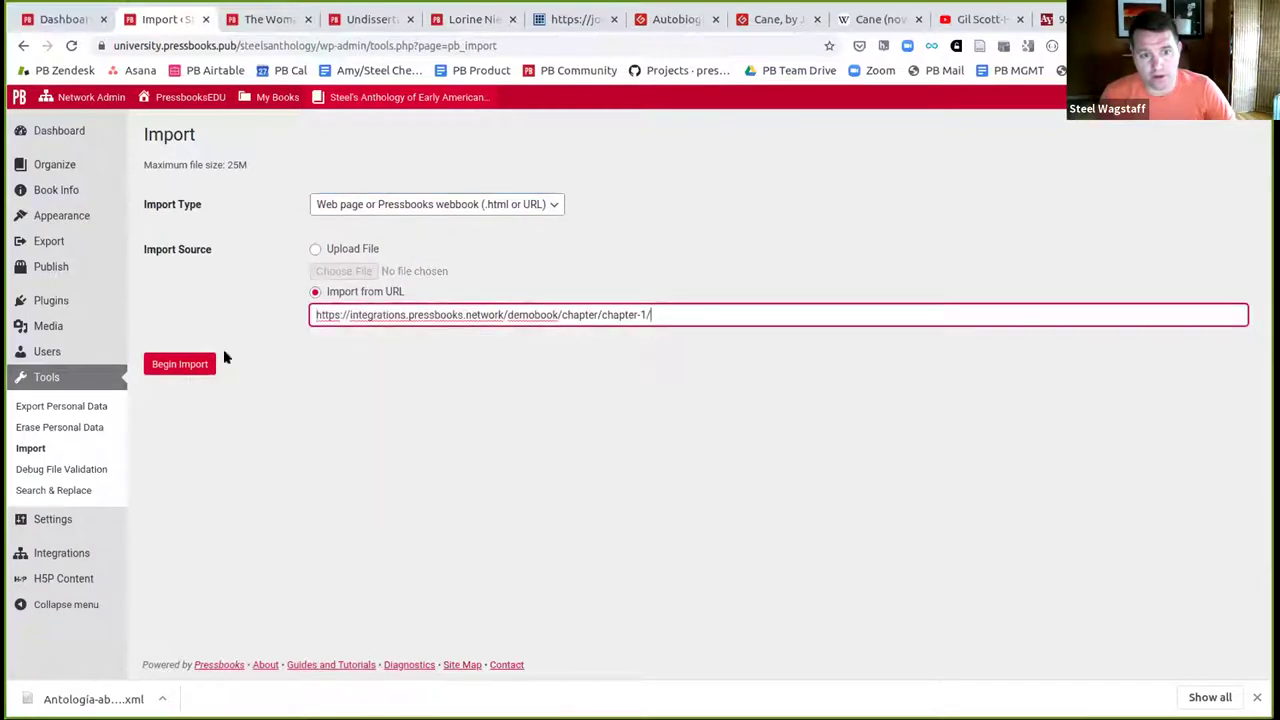
{"action": "left_click", "coordinate": [195, 365]}
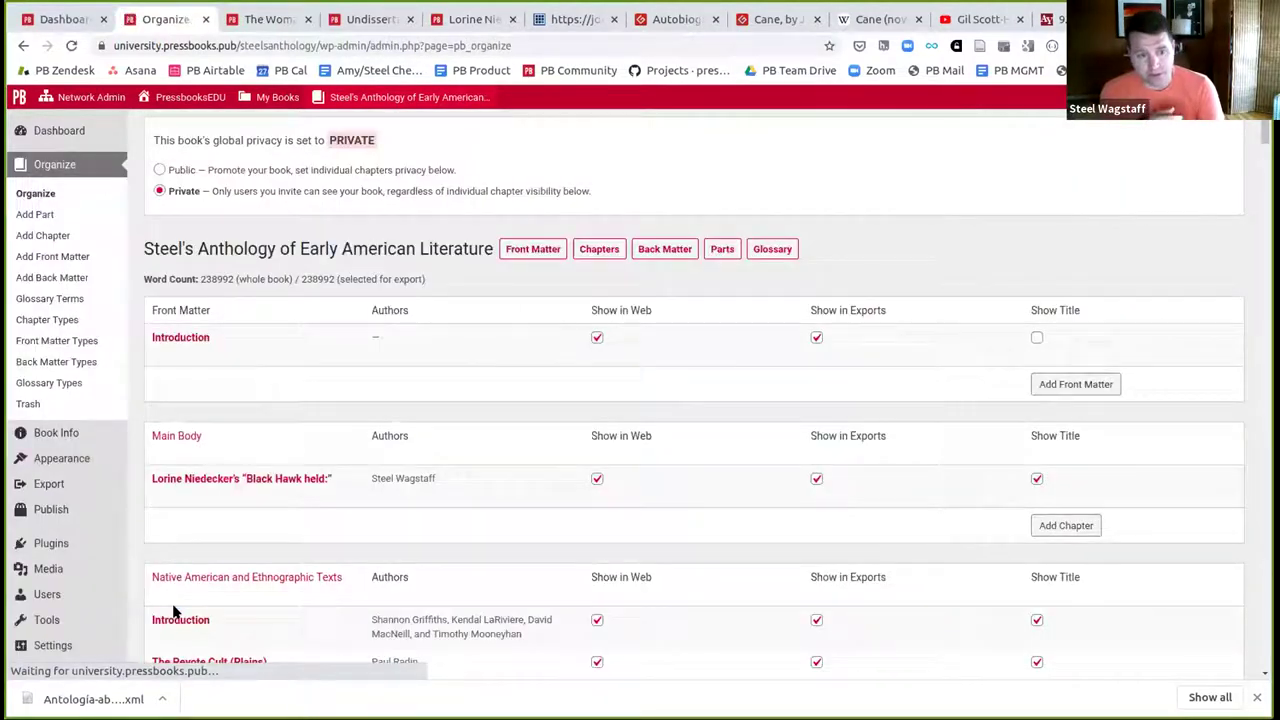
- View the imported "Black Hawk held:" chapter in the anthology, checking its publication history, true/false question, poem and post-poem quiz
{"action": "left_click", "coordinate": [215, 495]}
{"action": "scroll", "coordinate": [323, 366], "scroll_direction": "down", "scroll_amount": 3}
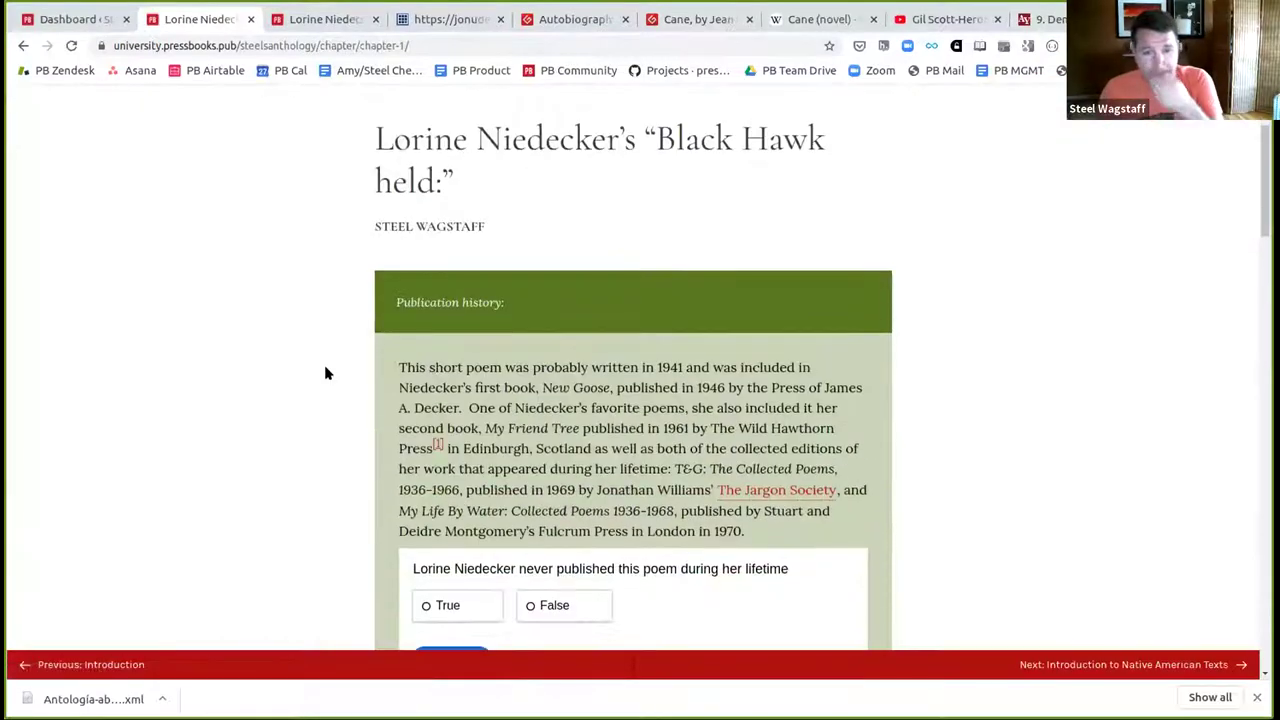
{"action": "scroll", "coordinate": [697, 333], "scroll_direction": "down", "scroll_amount": 1}
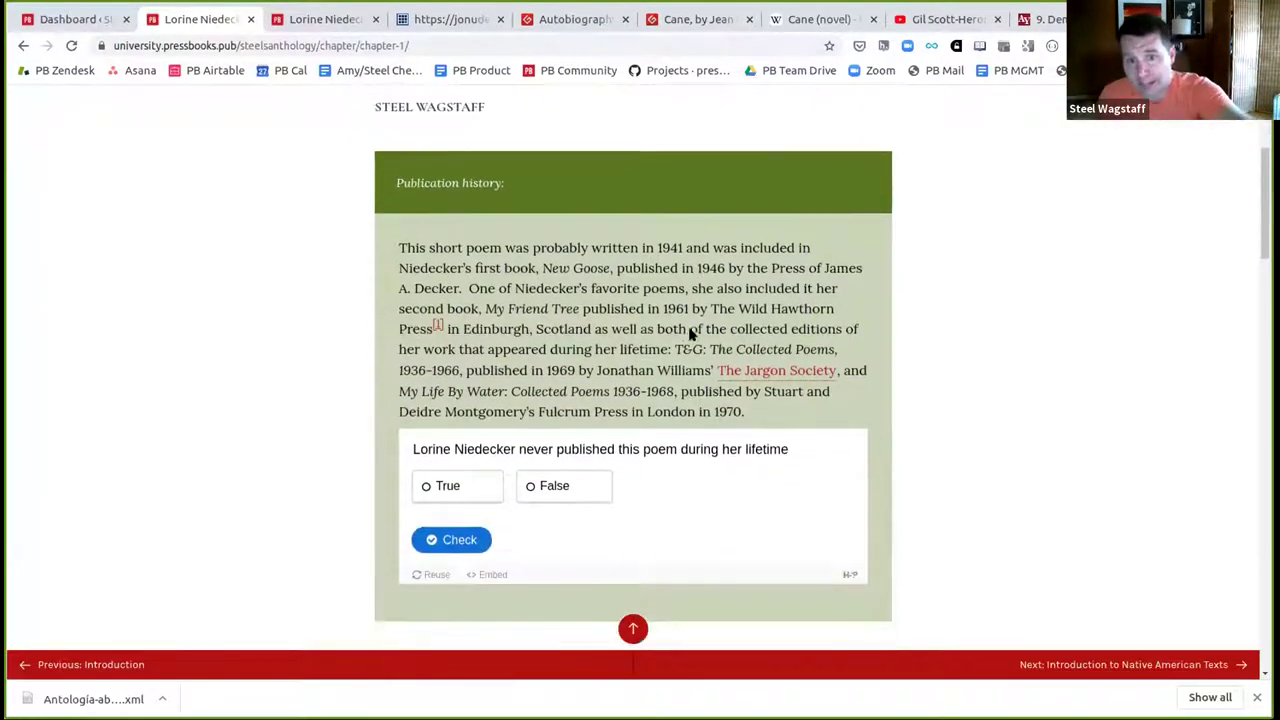
{"action": "scroll", "coordinate": [761, 371], "scroll_direction": "down", "scroll_amount": 2}
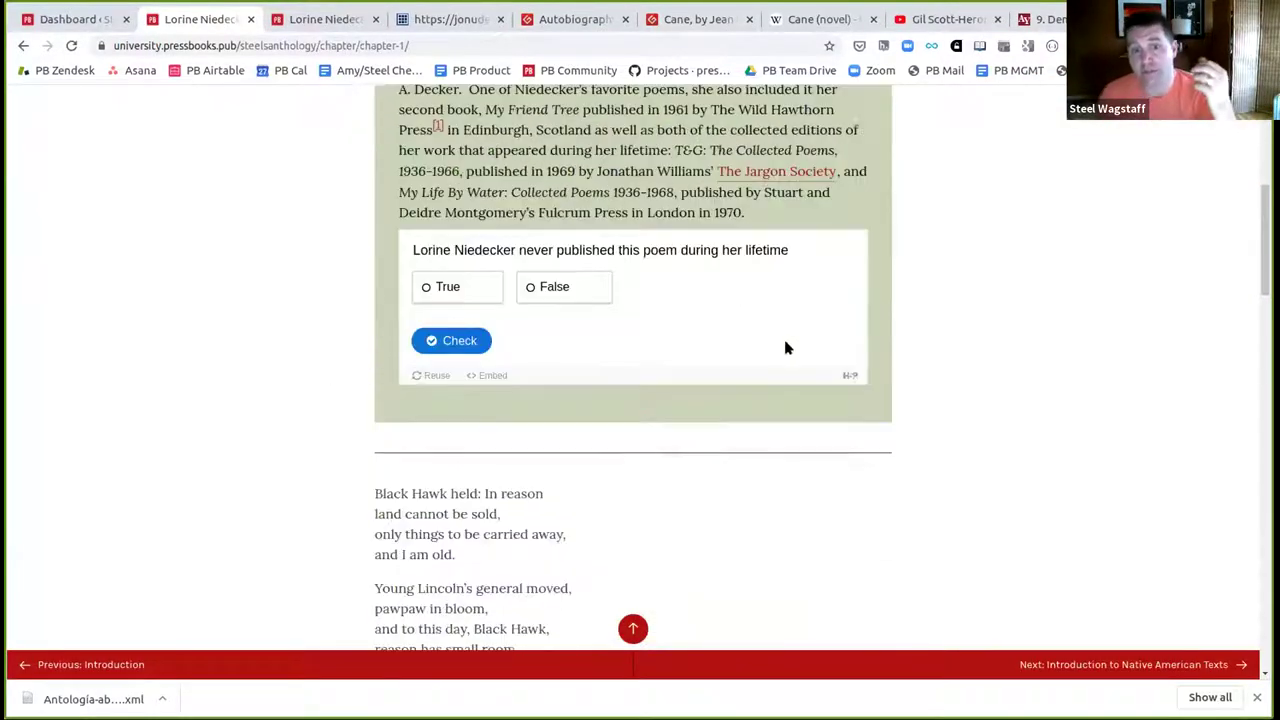
{"action": "scroll", "coordinate": [641, 285], "scroll_direction": "down", "scroll_amount": 5}
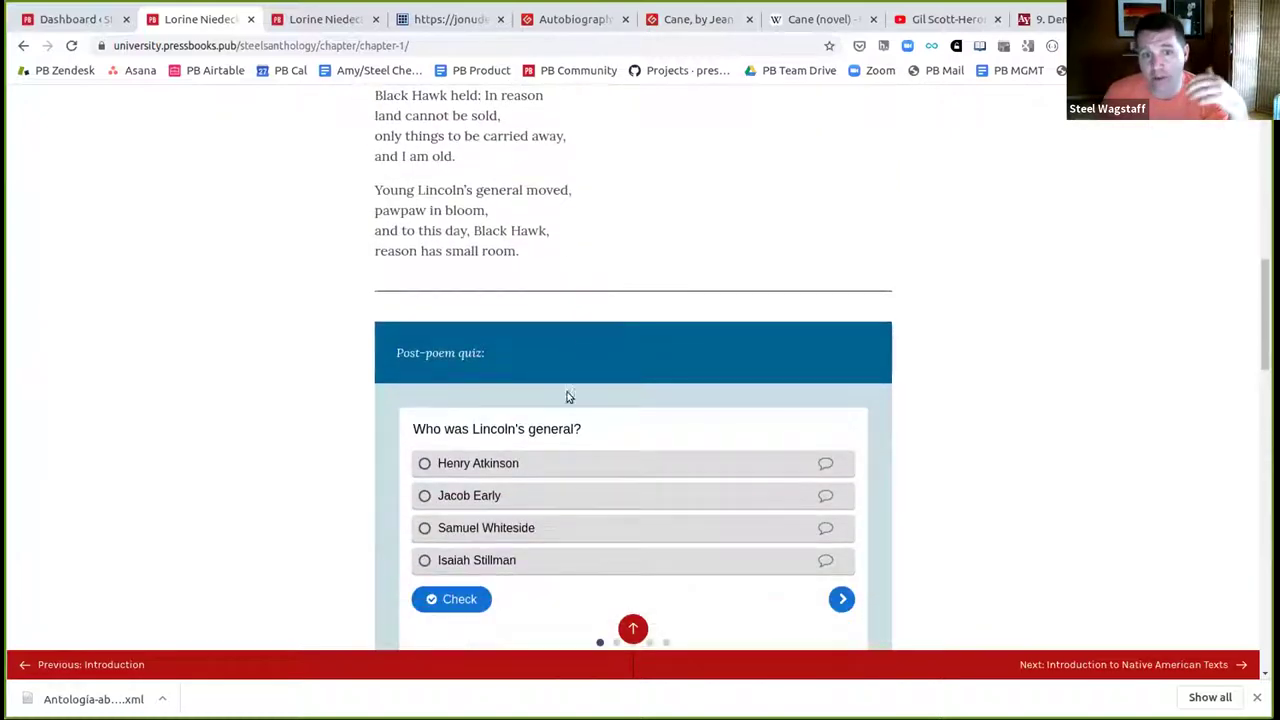
{"action": "scroll", "coordinate": [567, 397], "scroll_direction": "up", "scroll_amount": 2}
{"action": "scroll", "coordinate": [567, 397], "scroll_direction": "down", "scroll_amount": 1}
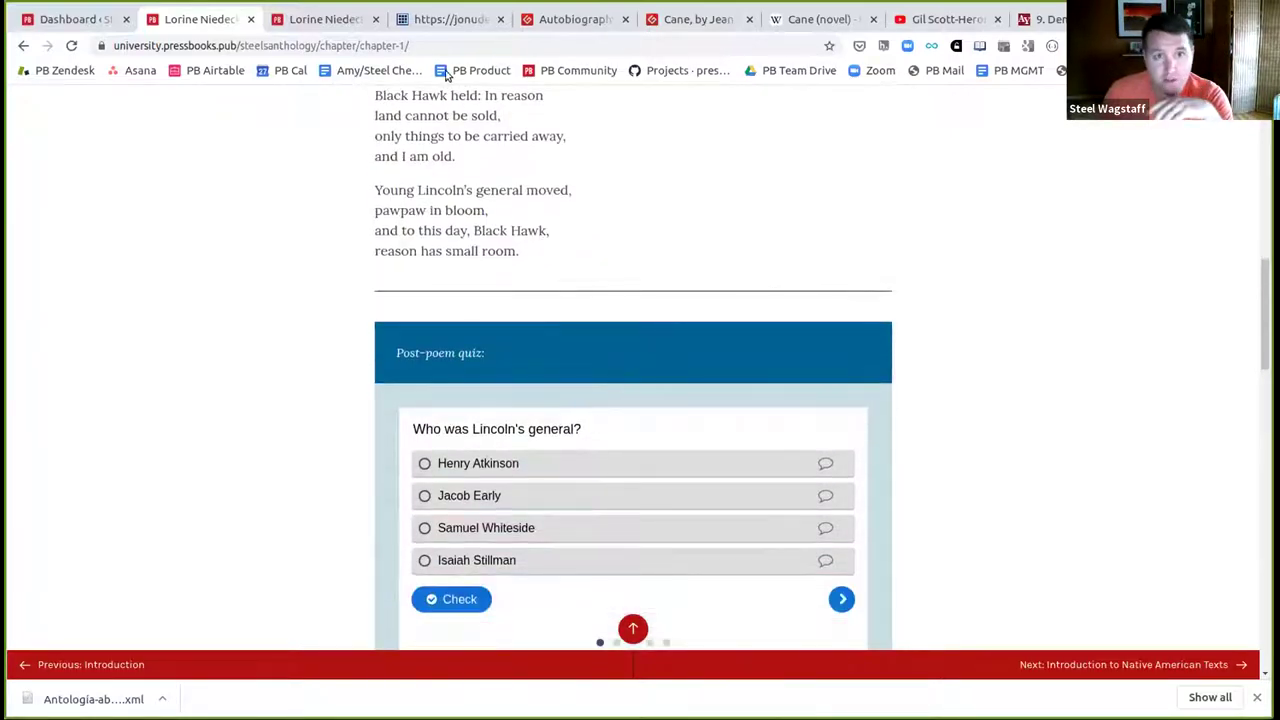
- View the annotation on "New Goose" in the Demo Book chapter's publication history
{"action": "left_click", "coordinate": [320, 19]}
{"action": "scroll", "coordinate": [420, 200], "scroll_direction": "down", "scroll_amount": 1}
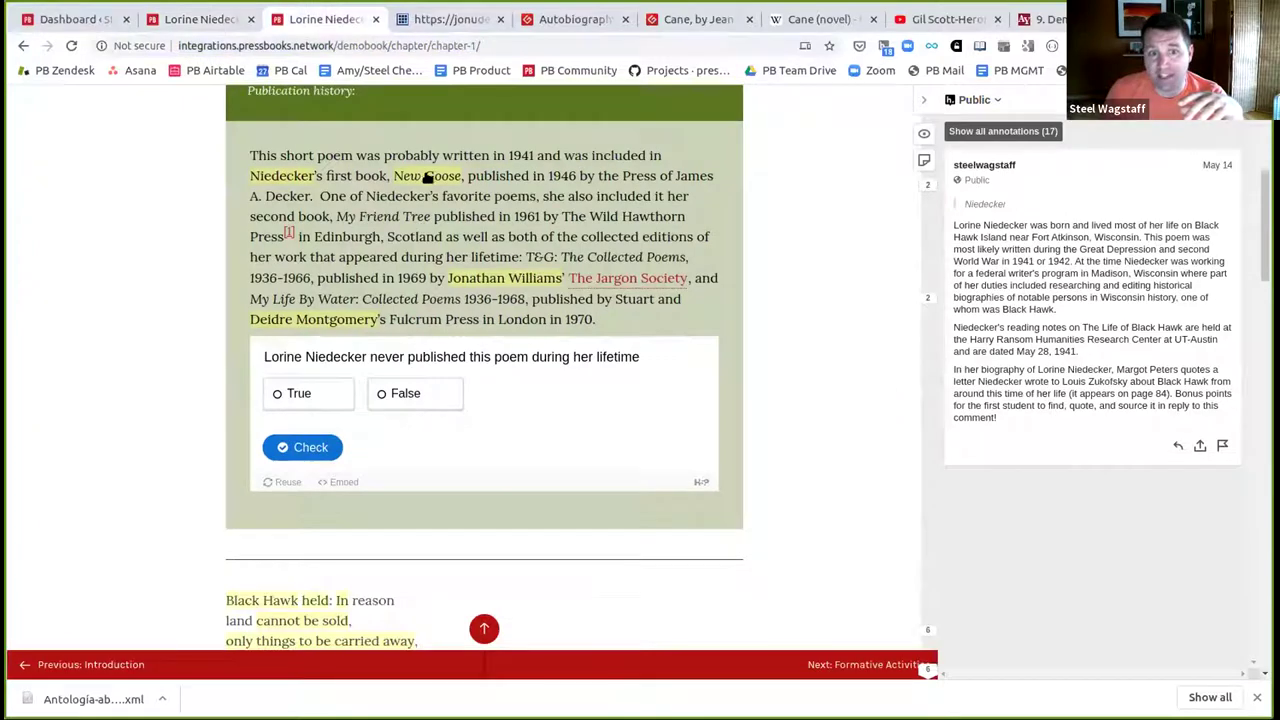
{"action": "left_click", "coordinate": [426, 177]}
{"action": "scroll", "coordinate": [426, 177], "scroll_direction": "down", "scroll_amount": 1}
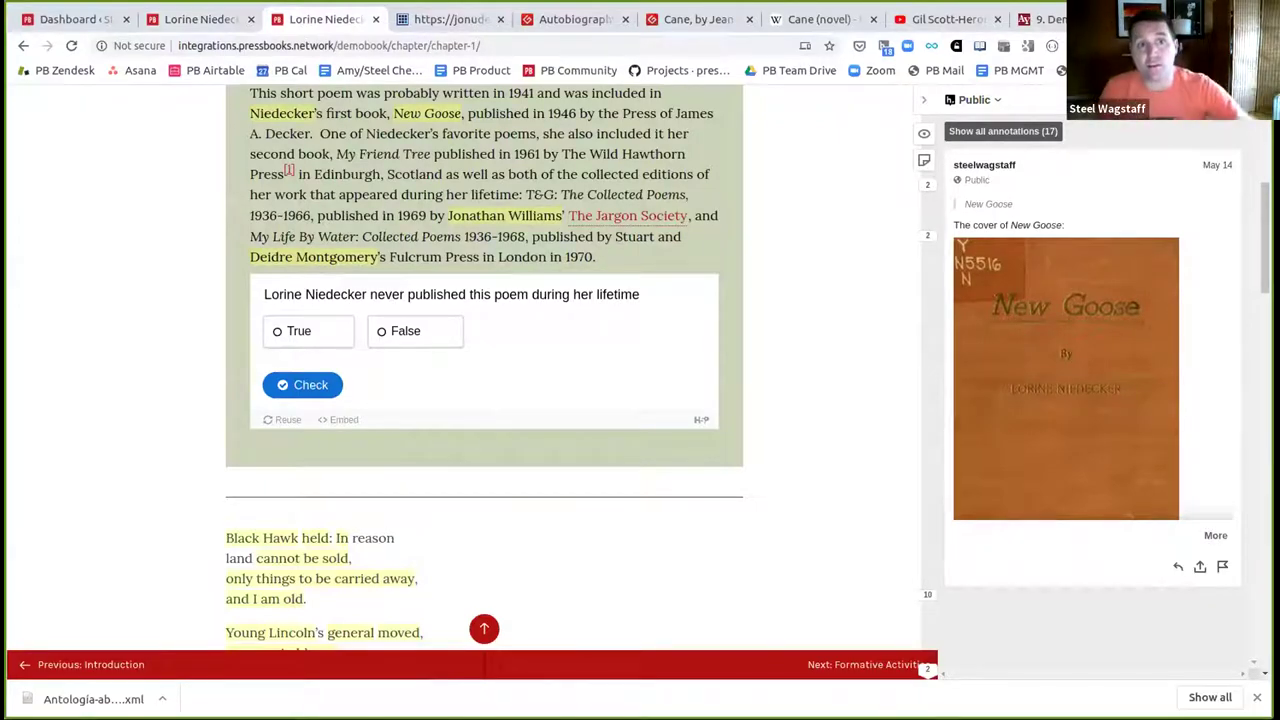
- Edit the anthology's imported "Black Hawk held:" chapter and open the book's Hypothesis settings
{"action": "left_click", "coordinate": [200, 19]}
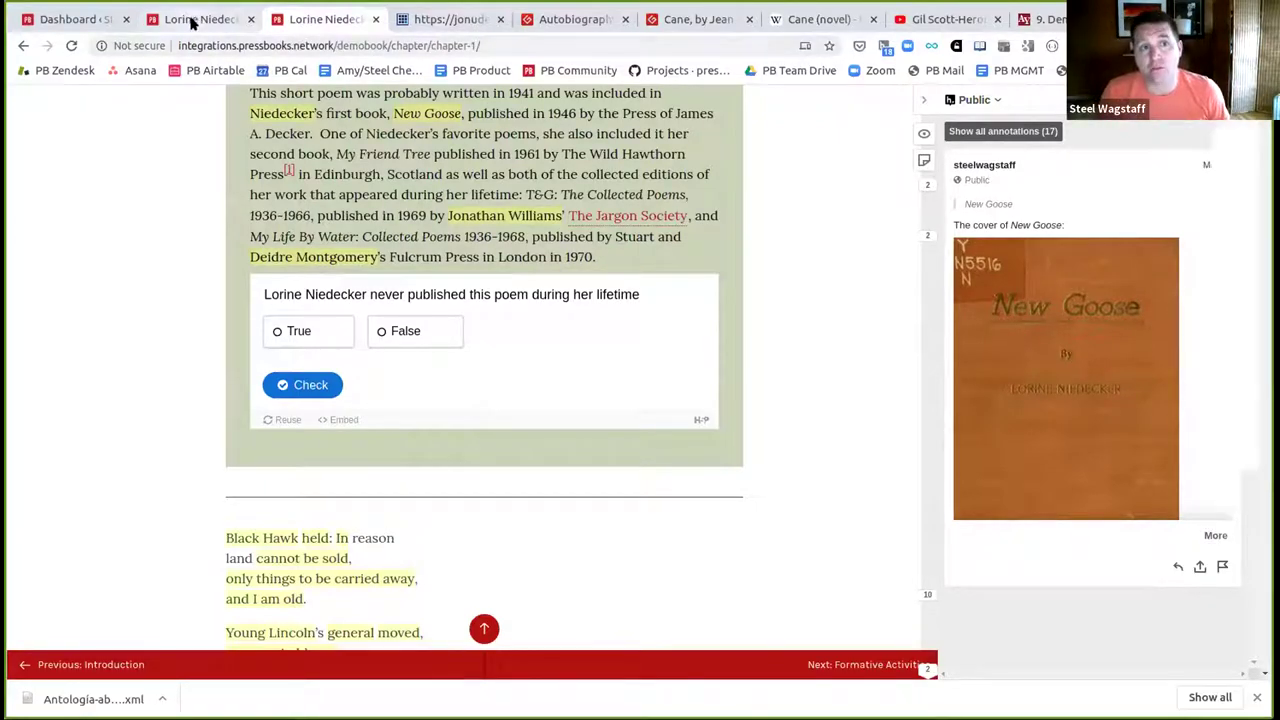
{"action": "left_click", "coordinate": [424, 616]}
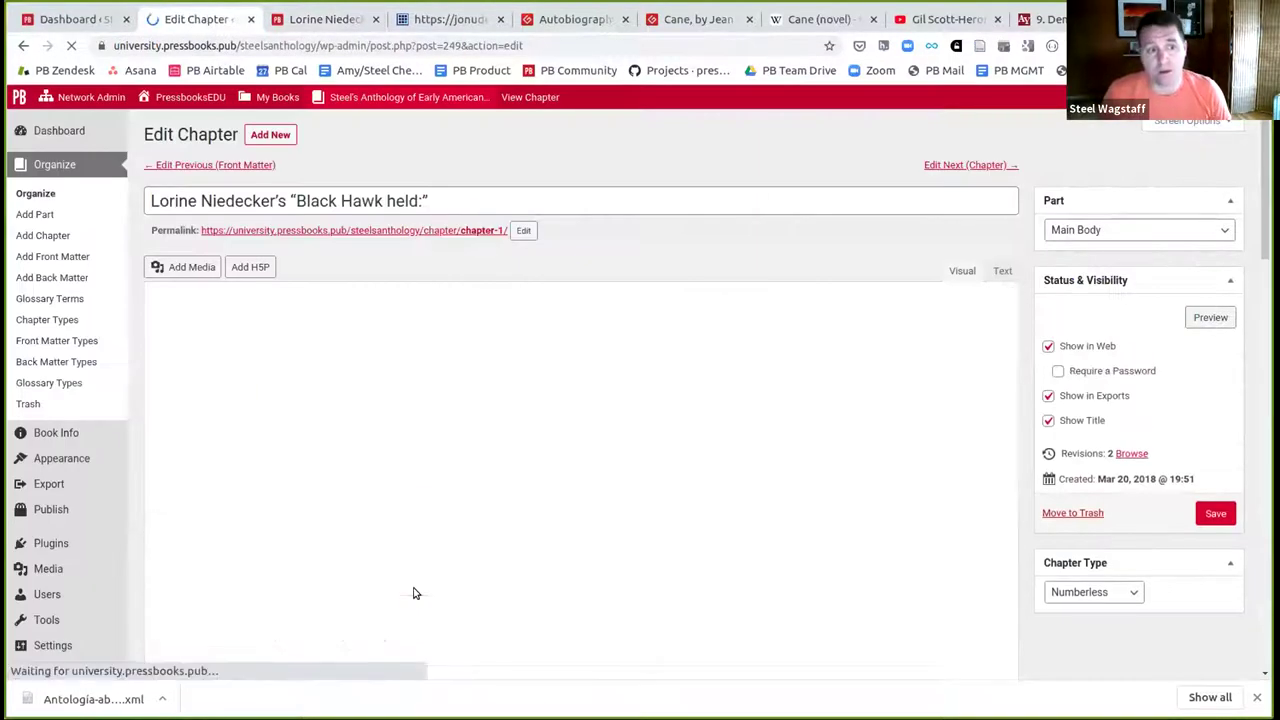
{"action": "mouse_move", "coordinate": [30, 645]}
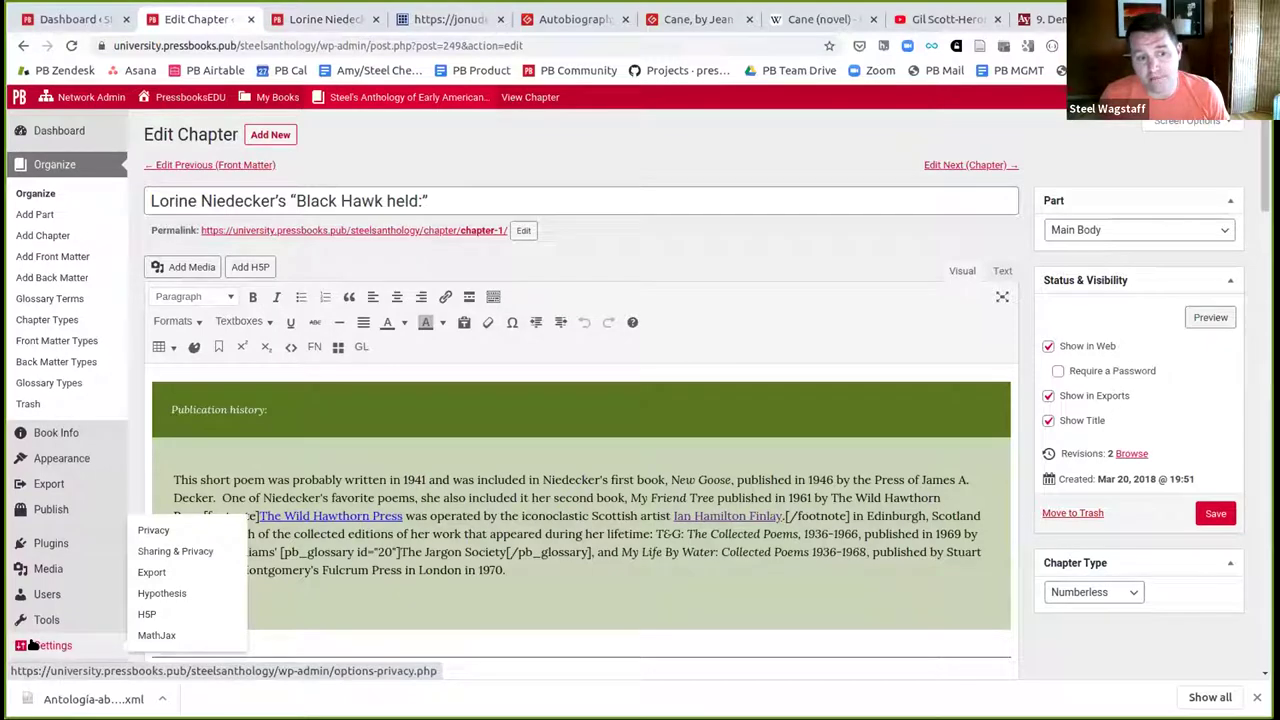
{"action": "left_click", "coordinate": [172, 592]}
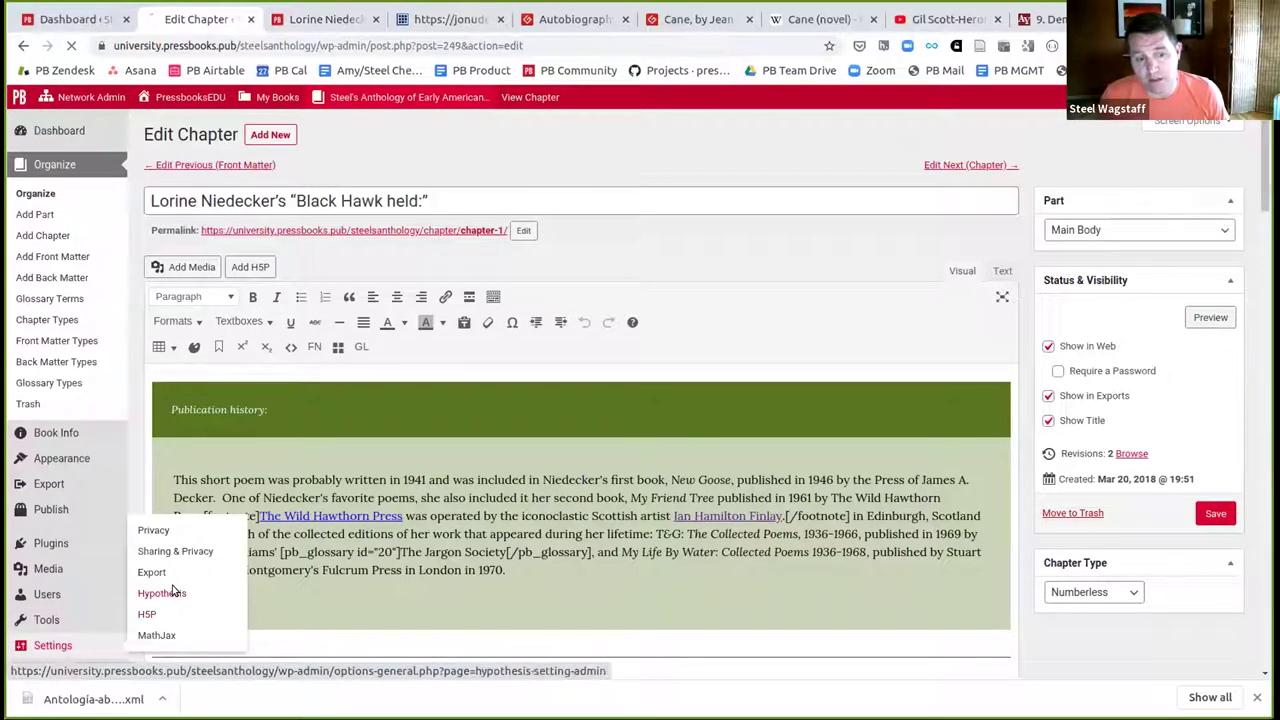
{"action": "scroll", "coordinate": [366, 448], "scroll_direction": "down", "scroll_amount": 1}
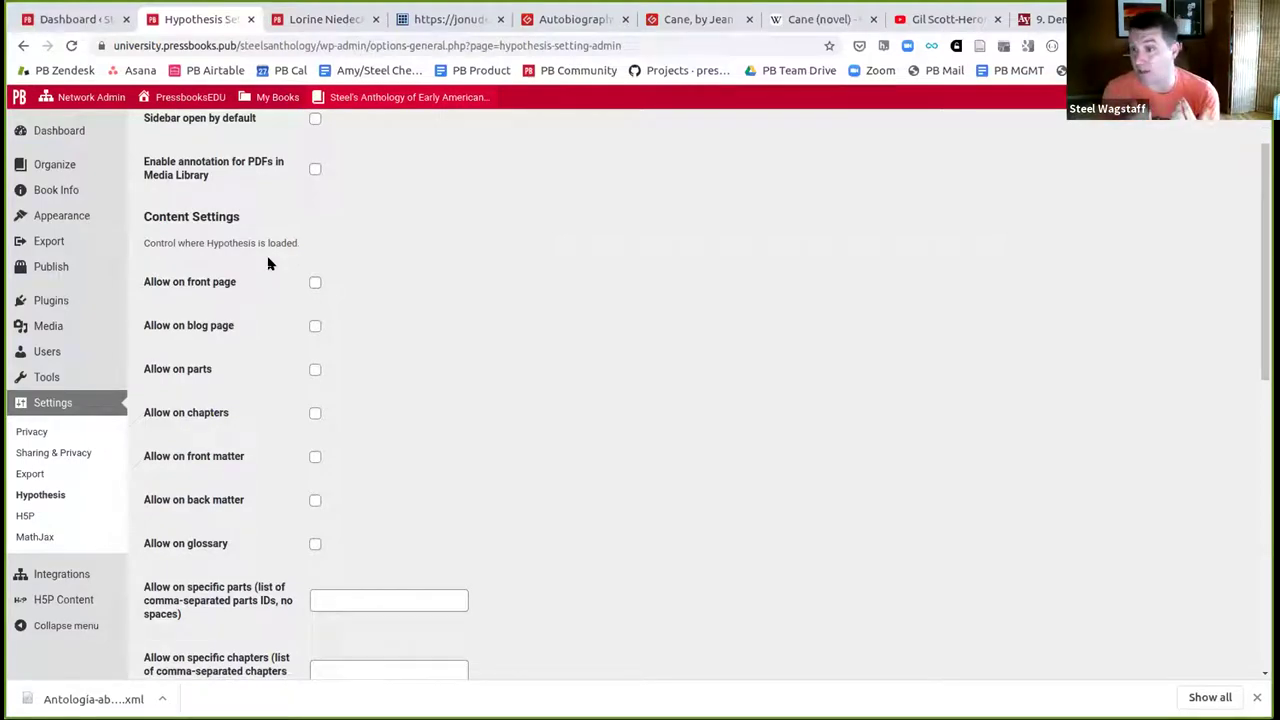
- Allow Hypothesis on parts, chapters, front matter and back matter, and save the settings
{"action": "left_click", "coordinate": [315, 370]}
{"action": "left_click", "coordinate": [315, 412]}
{"action": "left_click", "coordinate": [315, 457]}
{"action": "left_click", "coordinate": [315, 500]}
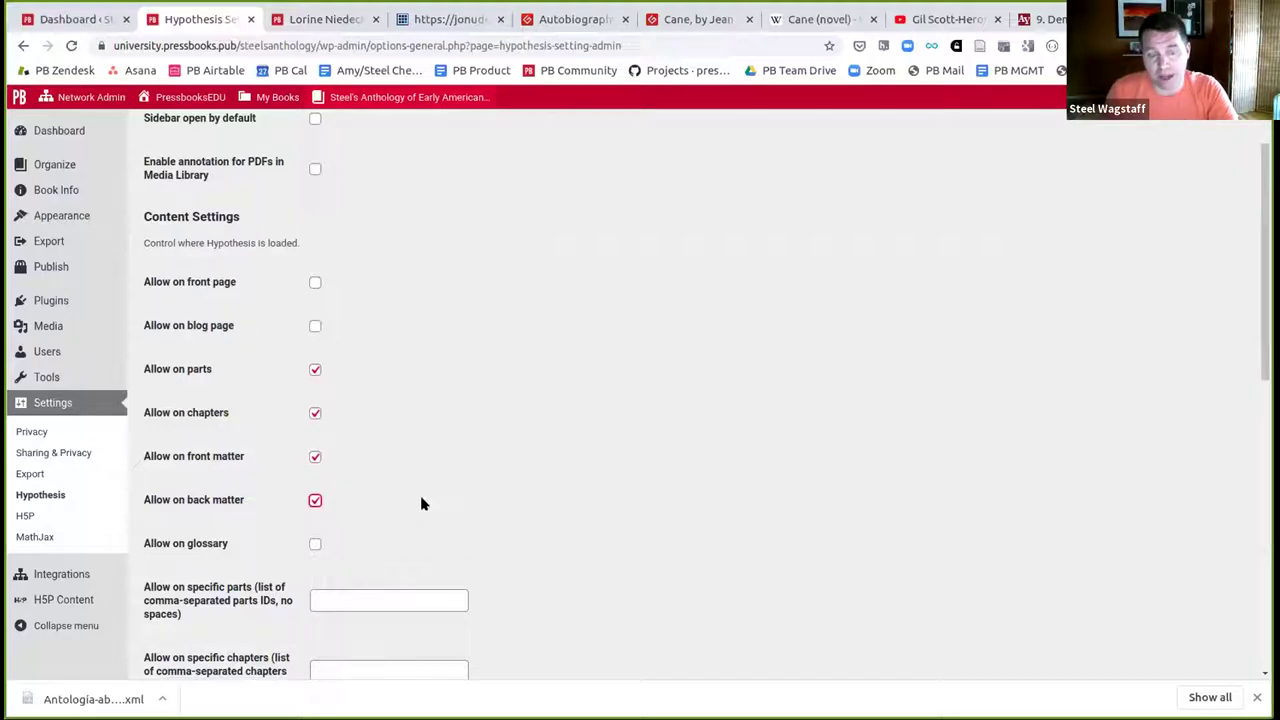
{"action": "scroll", "coordinate": [421, 503], "scroll_direction": "down", "scroll_amount": 2}
{"action": "scroll", "coordinate": [421, 503], "scroll_direction": "down", "scroll_amount": 5}
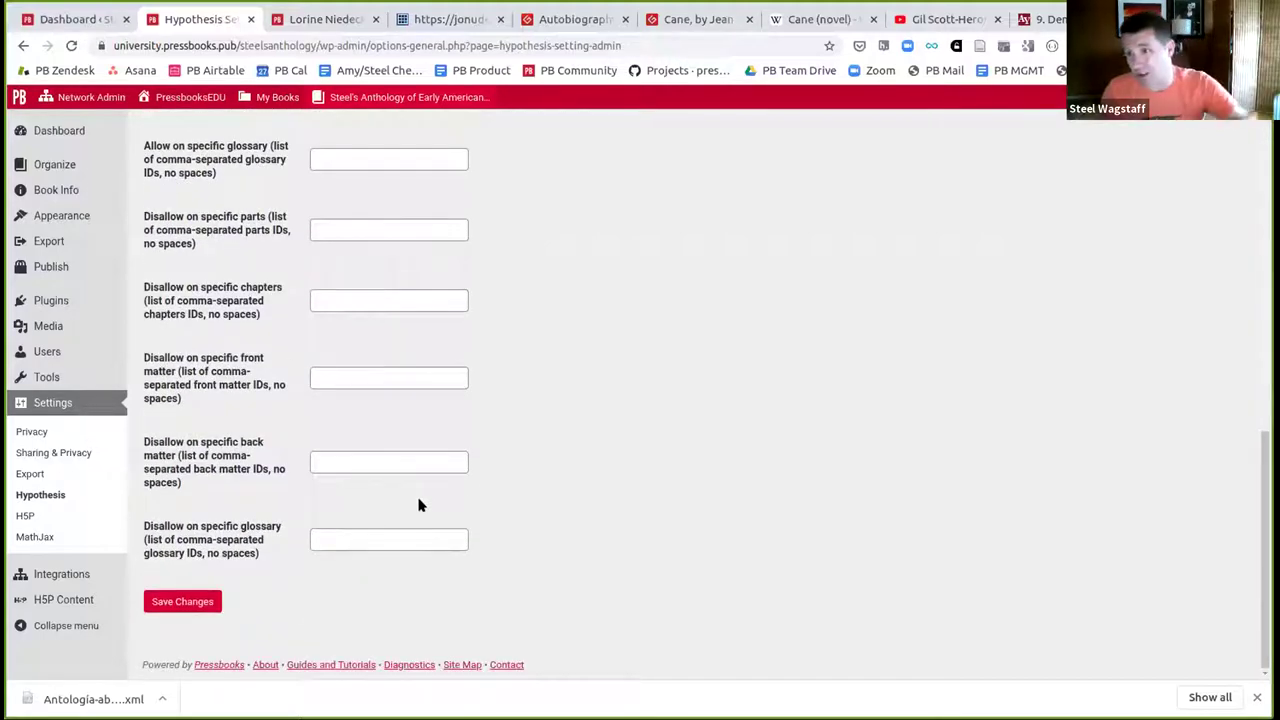
{"action": "left_click", "coordinate": [196, 608]}
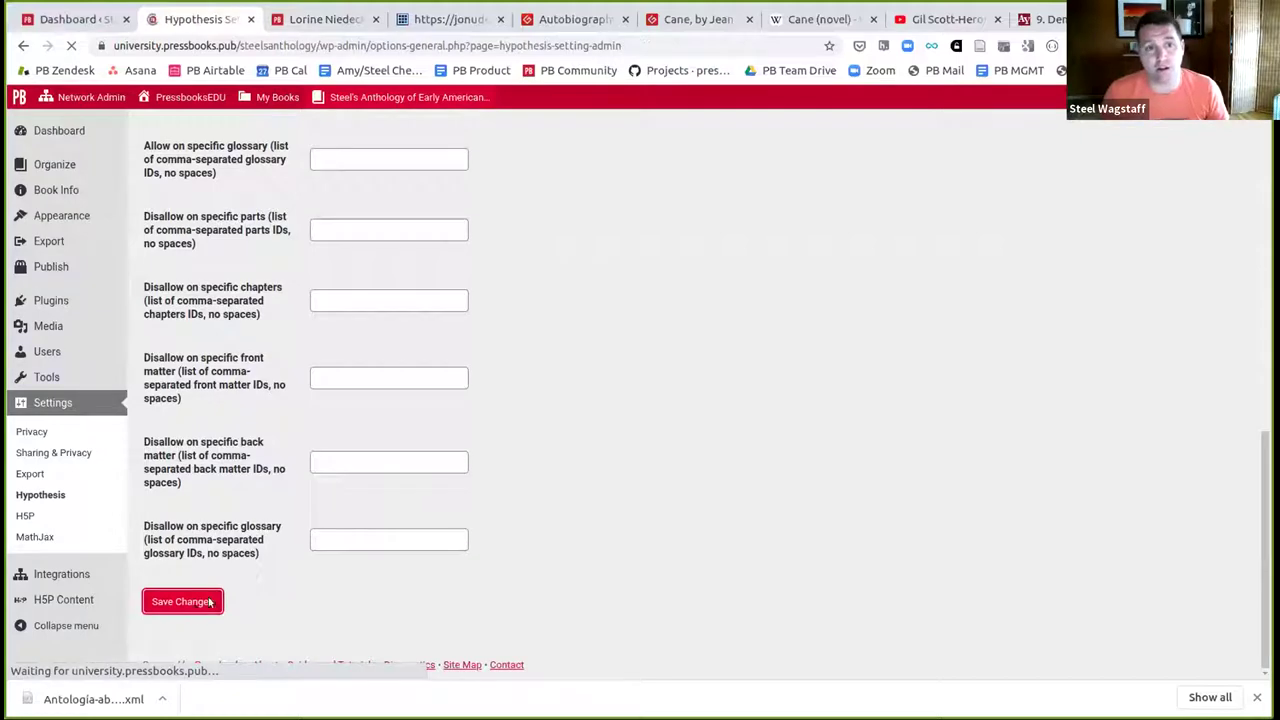
- Visit the anthology's webbook and find "niede" in its contents to open the Lorine Niedecker chapter
{"action": "mouse_move", "coordinate": [392, 97]}
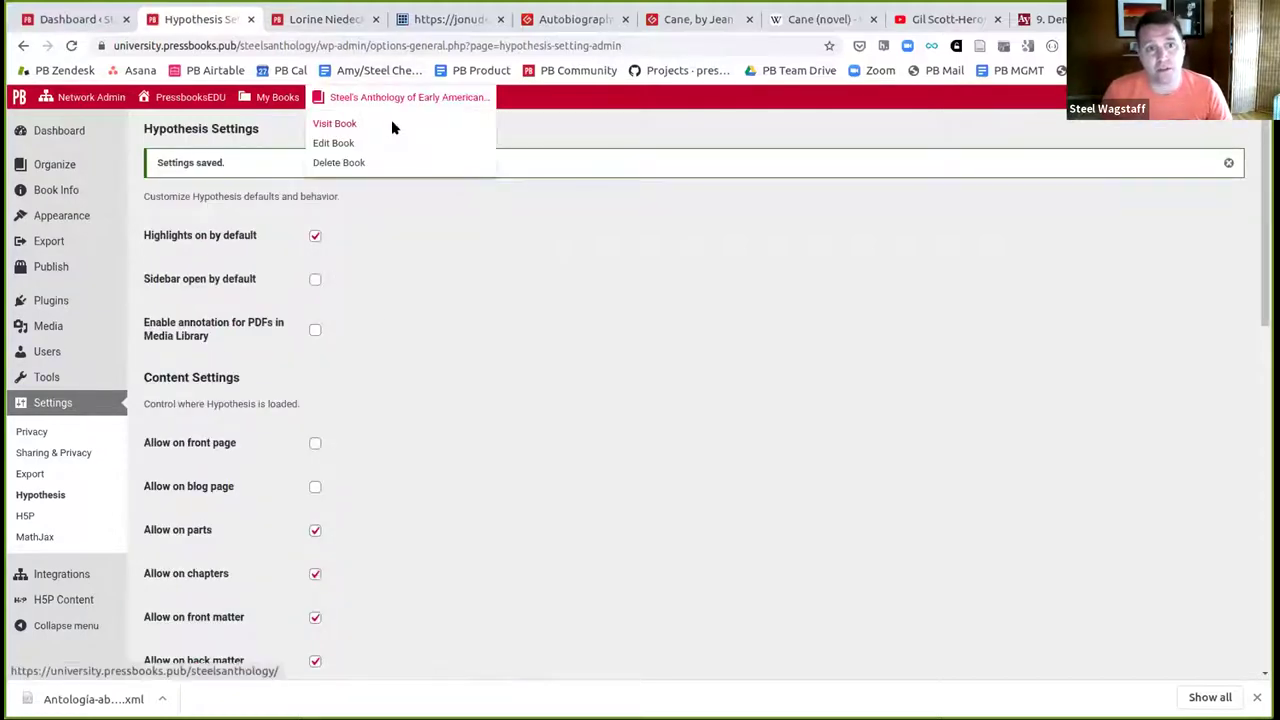
{"action": "left_click", "coordinate": [391, 124]}
{"action": "scroll", "coordinate": [389, 126], "scroll_direction": "down", "scroll_amount": 20}
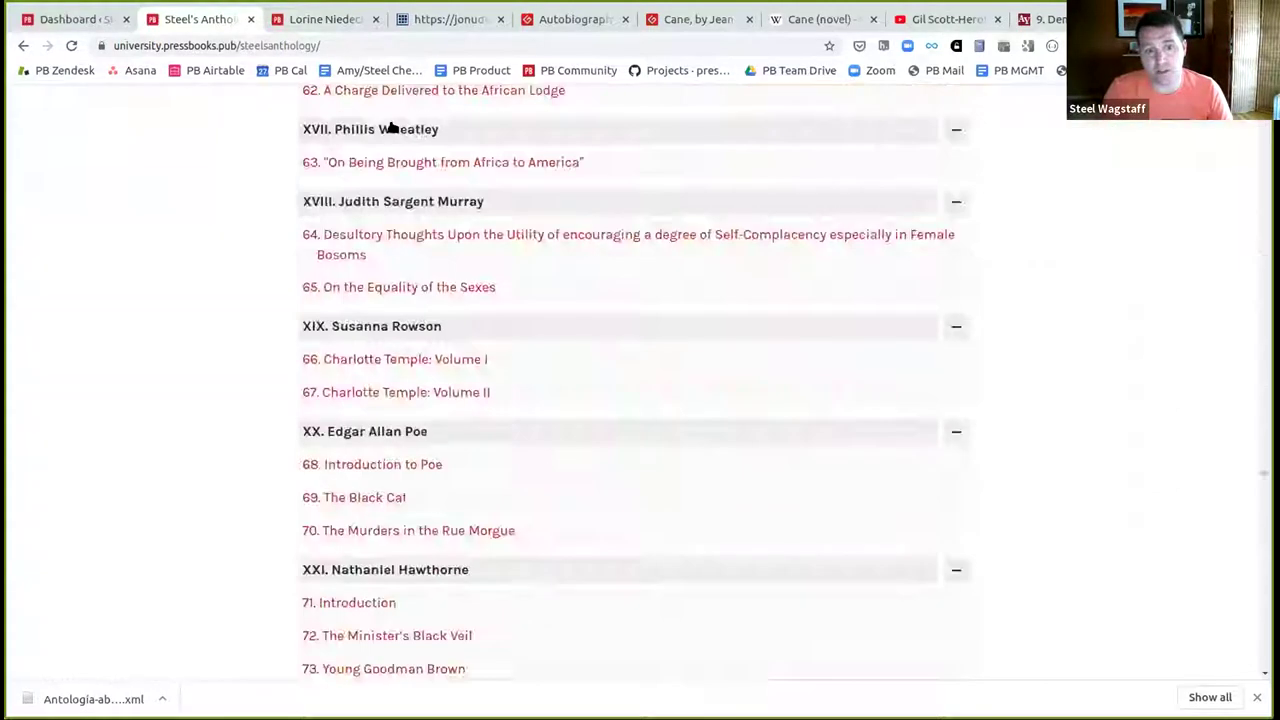
{"action": "scroll", "coordinate": [363, 160], "scroll_direction": "up", "scroll_amount": 3}
{"action": "right_click", "coordinate": [346, 206]}
{"action": "key", "text": "ctrl+f"}
{"action": "type", "text": "niede"}
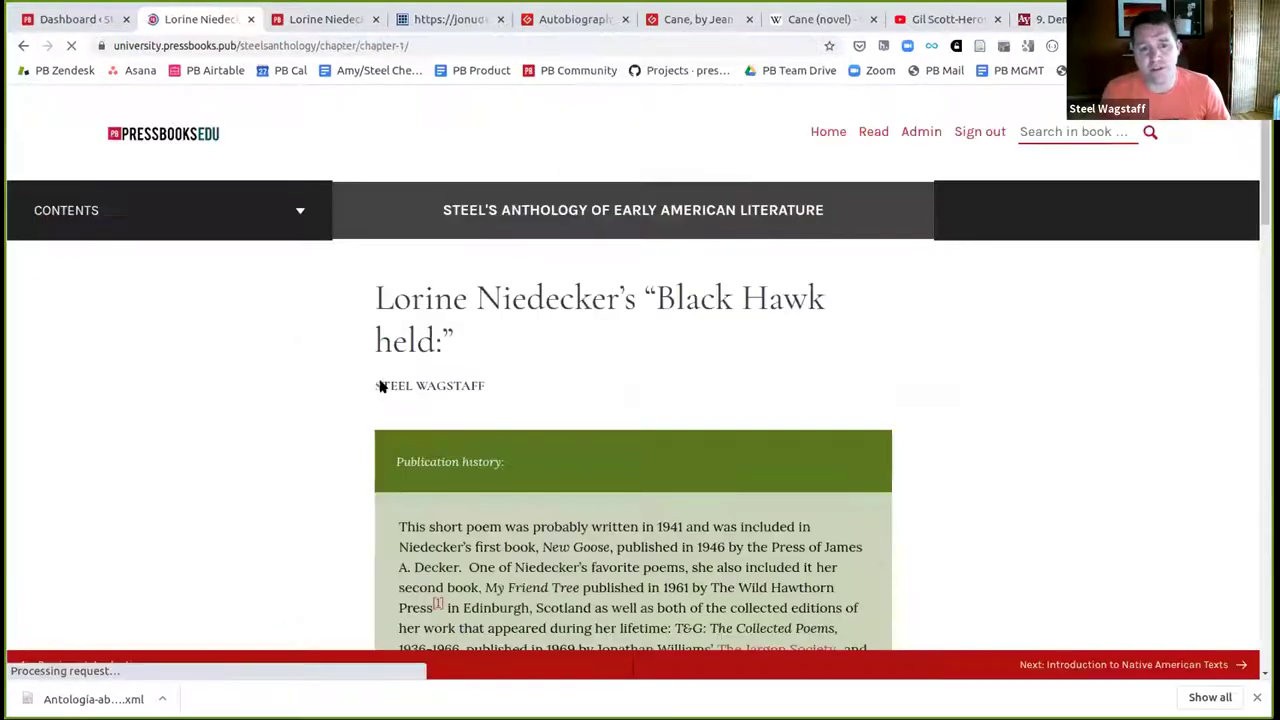
- Try to annotate the words "short poem" in the chapter's publication history
{"action": "scroll", "coordinate": [470, 279], "scroll_direction": "down", "scroll_amount": 3}
{"action": "left_click_drag", "start_coordinate": [427, 288], "coordinate": [500, 287]}
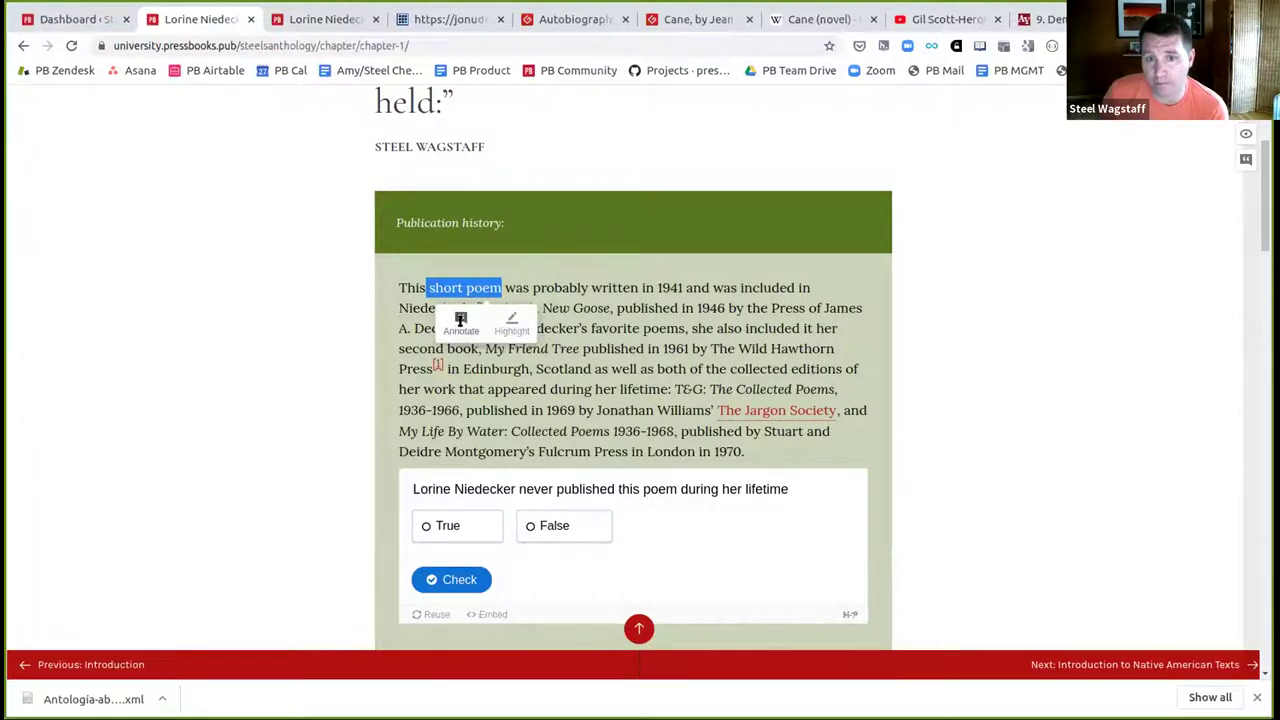
{"action": "left_click", "coordinate": [460, 322]}
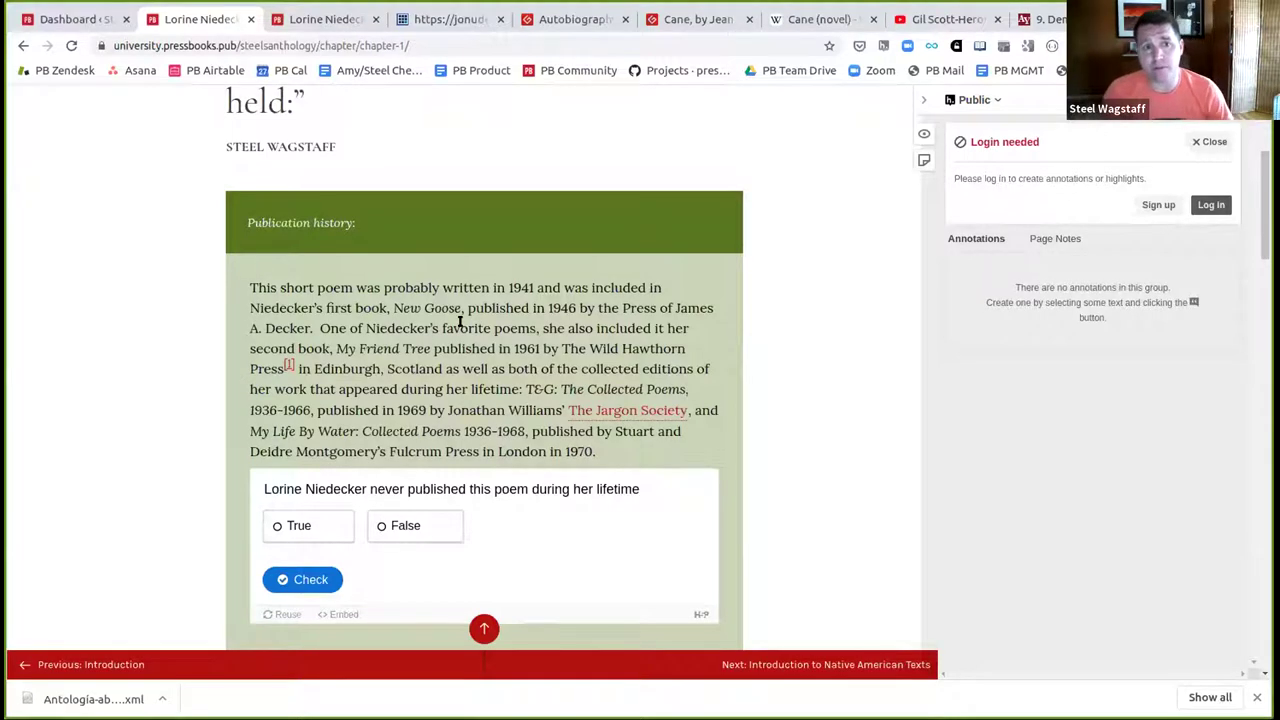
- Compare the Demo Book chapter's annotations with those on the anthology's copy
{"action": "left_click", "coordinate": [342, 24]}
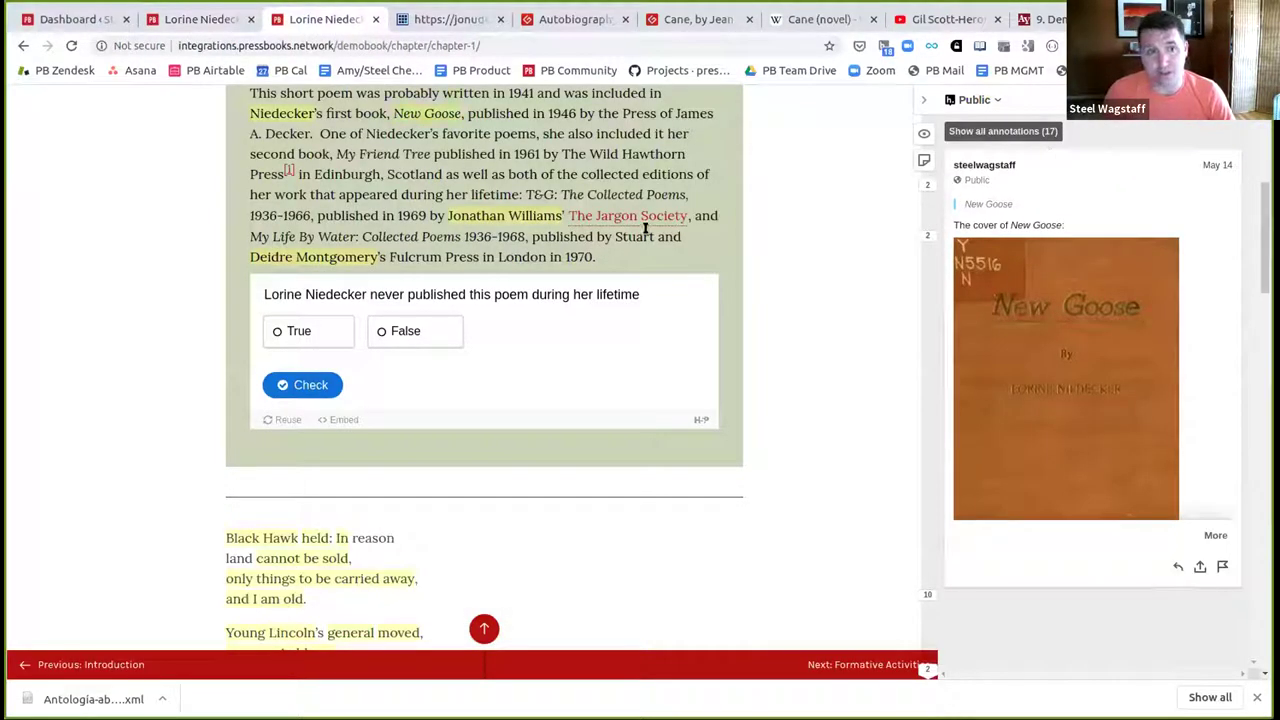
{"action": "left_click", "coordinate": [468, 46]}
{"action": "left_click", "coordinate": [200, 22]}
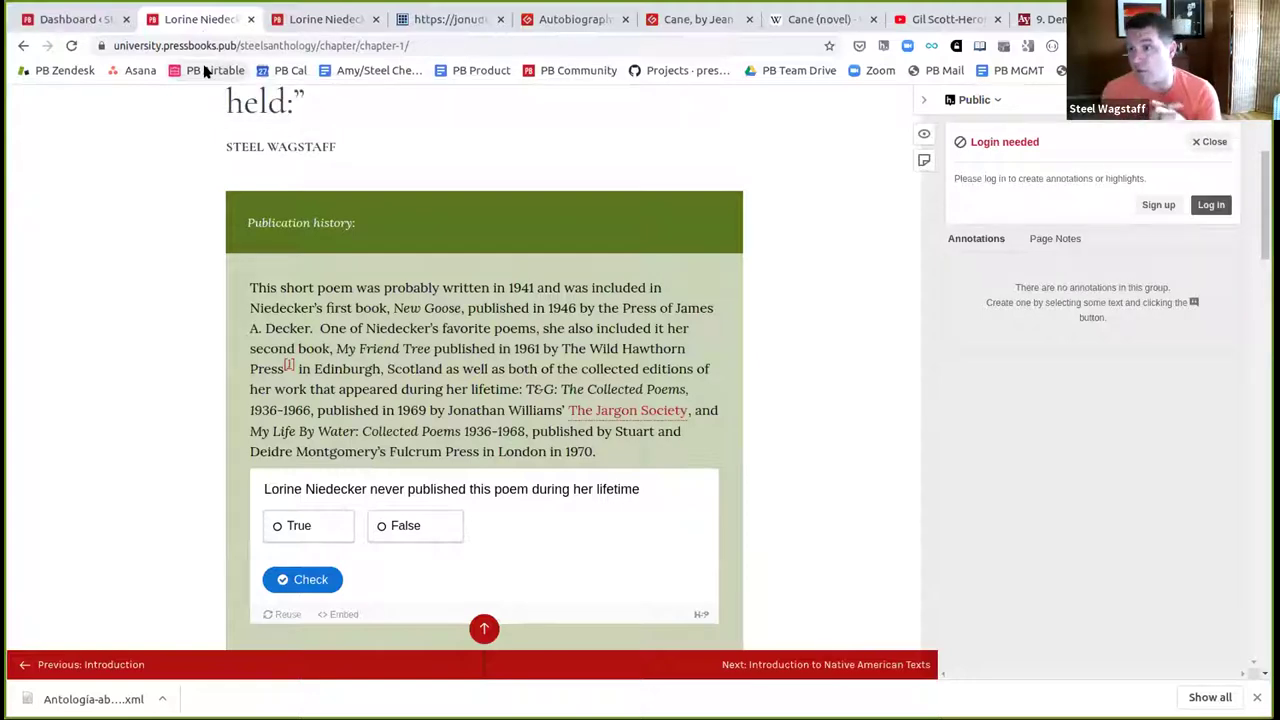
- Open the CopyAnnotations tool from the Hypothesis tools page
{"action": "left_click", "coordinate": [436, 20]}
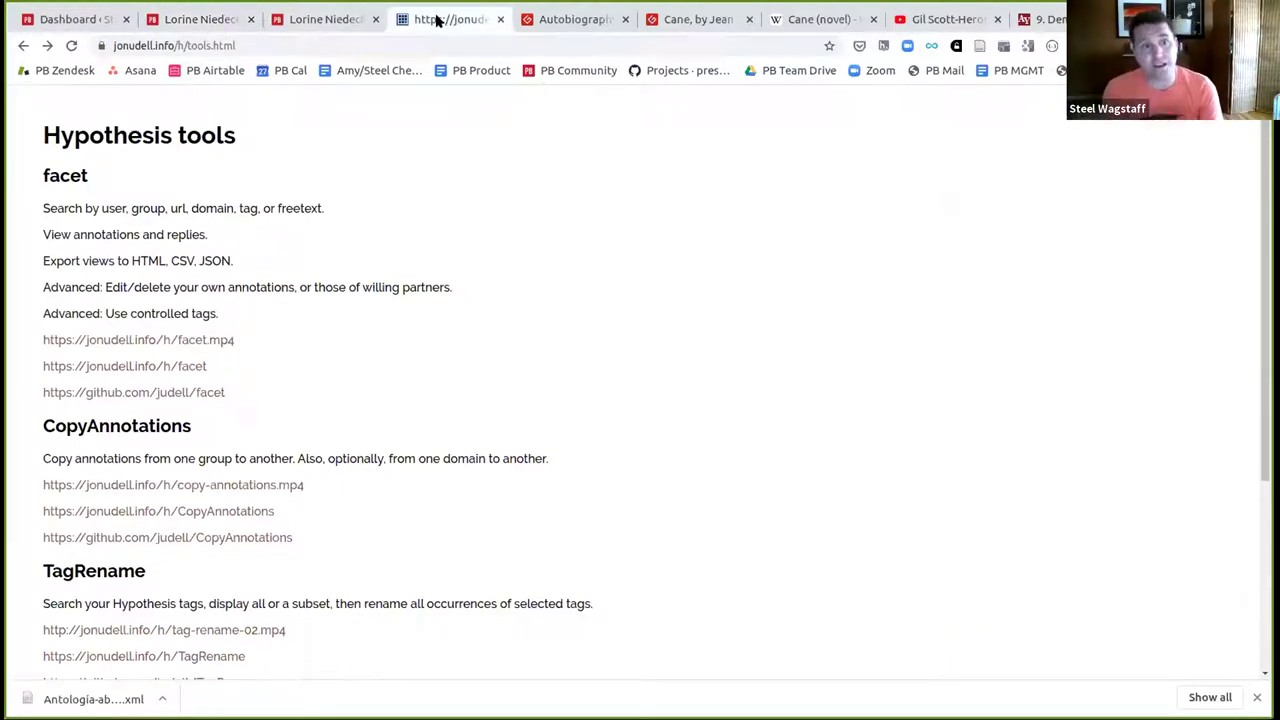
{"action": "scroll", "coordinate": [177, 287], "scroll_direction": "down", "scroll_amount": 1}
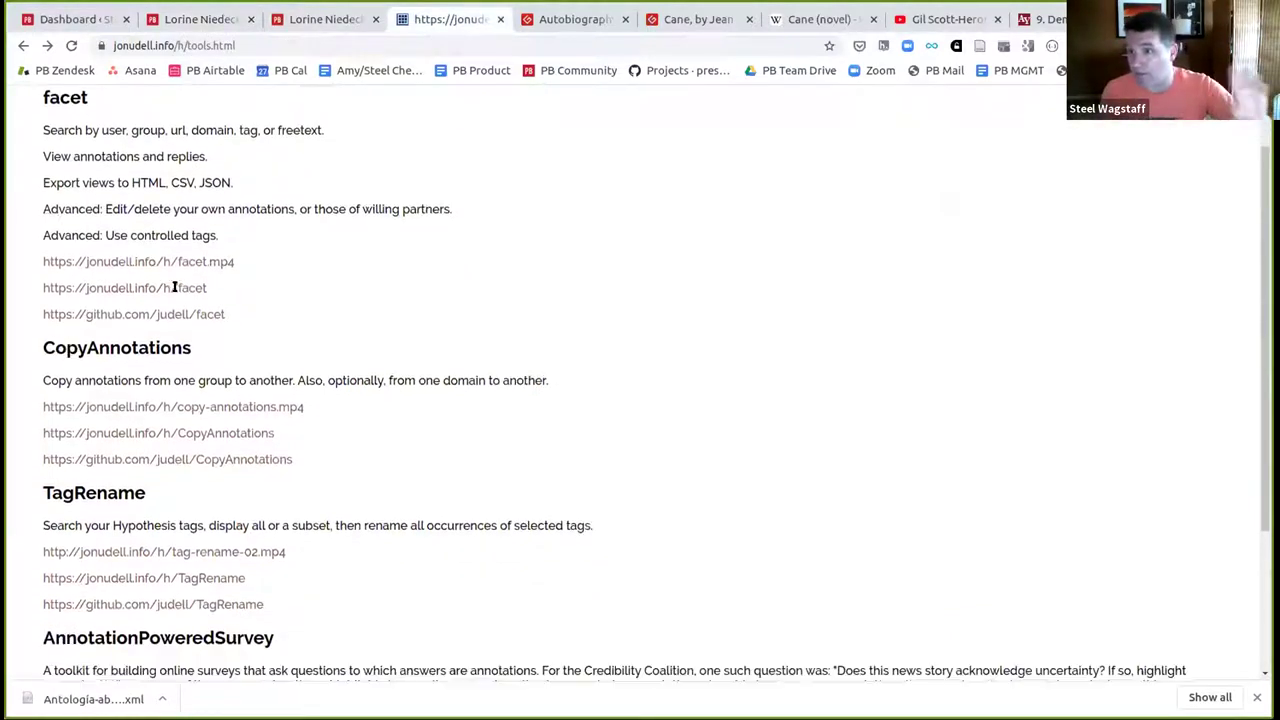
{"action": "left_click", "coordinate": [178, 432]}
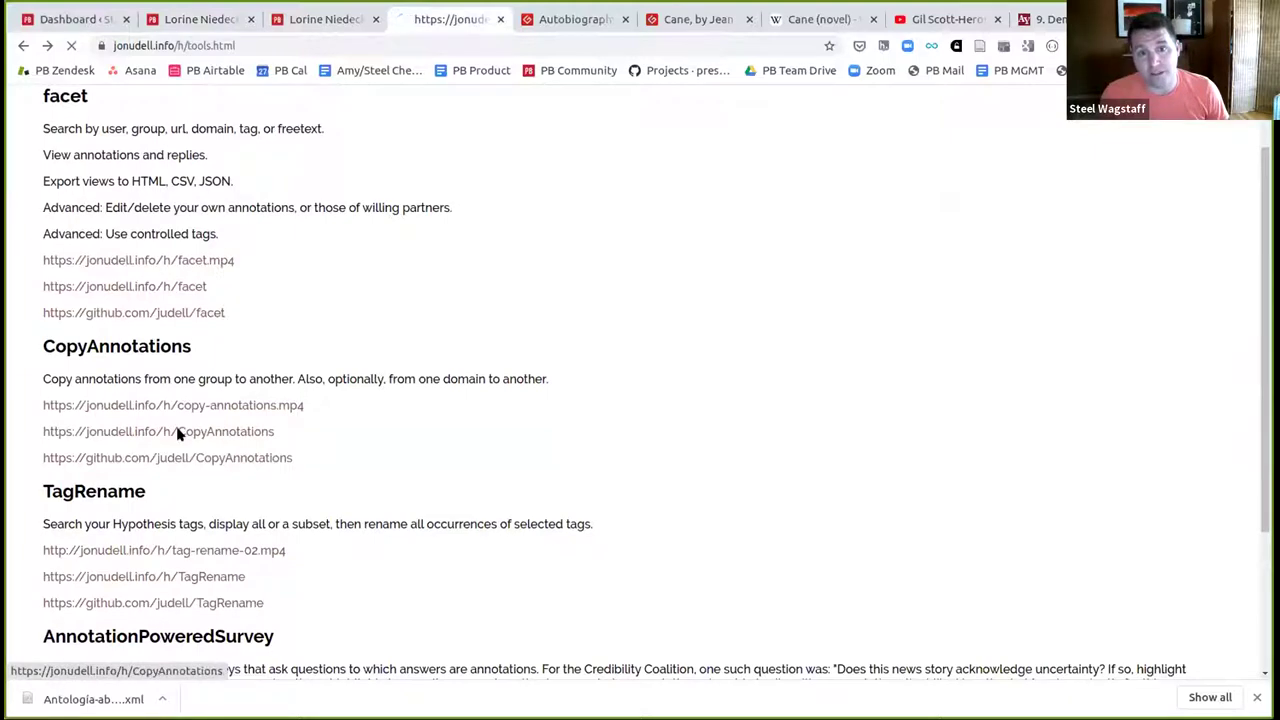
{"action": "left_click", "coordinate": [321, 45]}
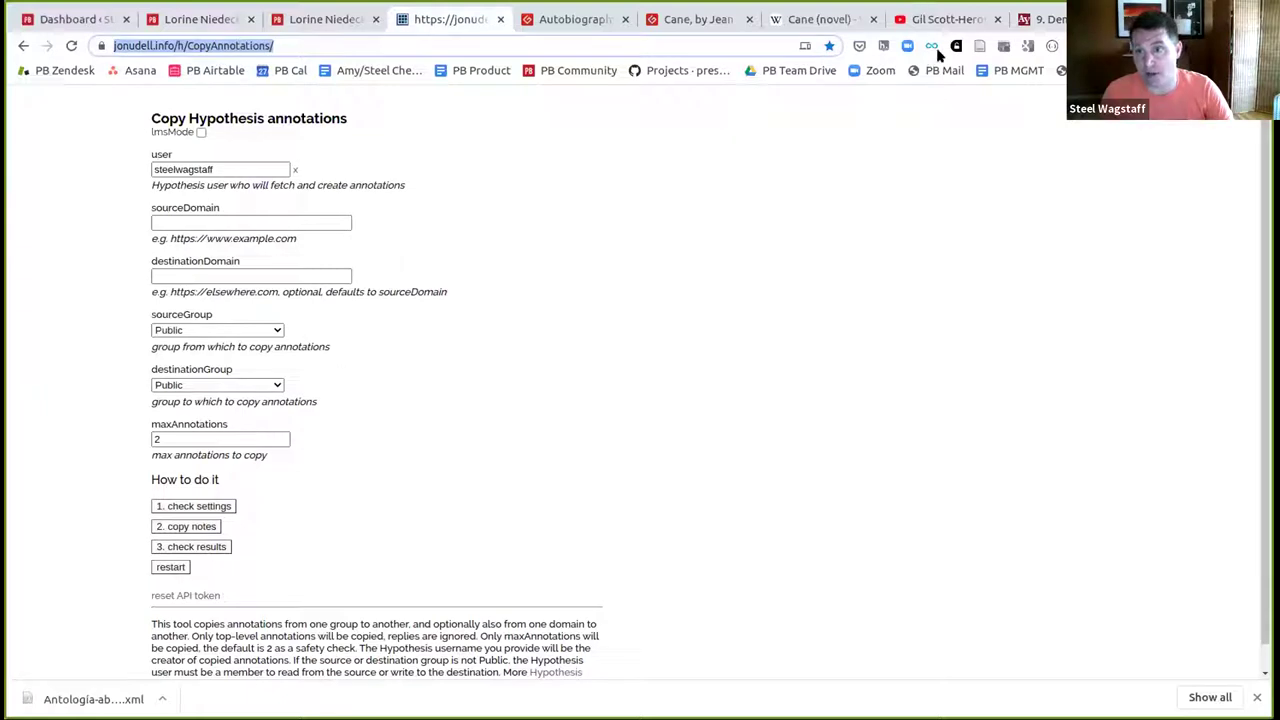
{"action": "left_click", "coordinate": [761, 383]}
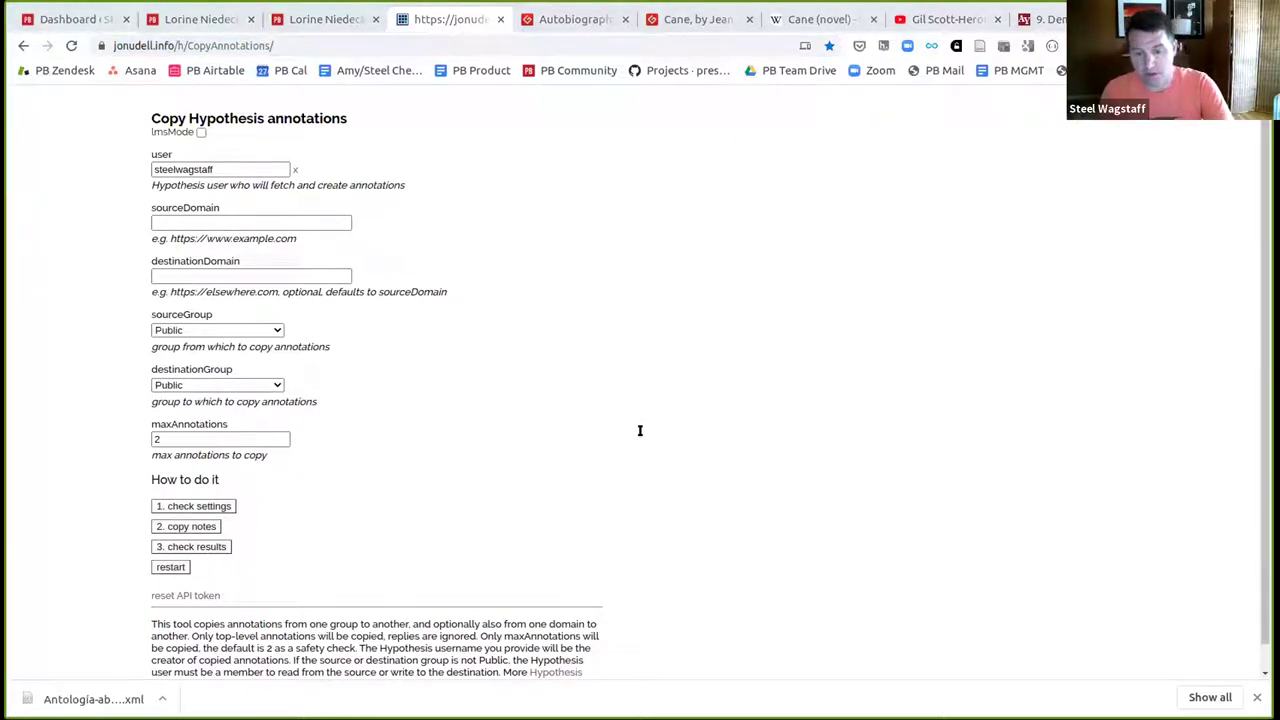
{"action": "key", "text": "alt+Tab"}
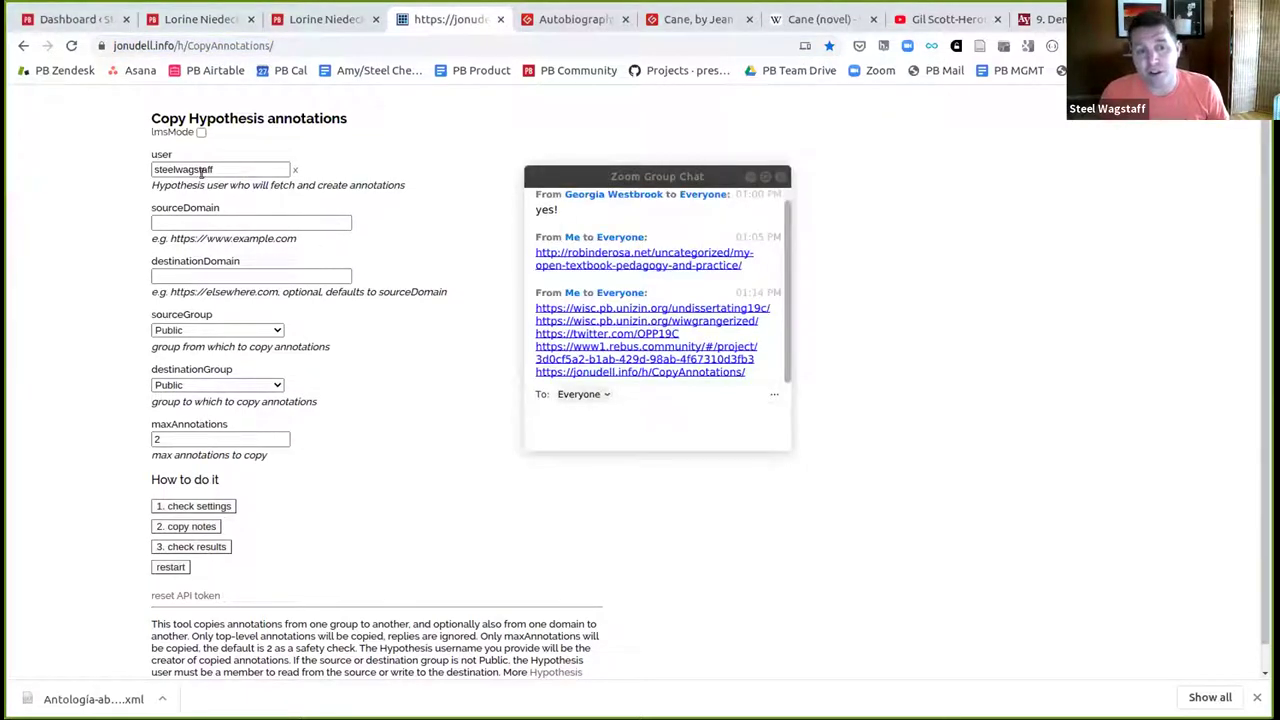
{"action": "left_click", "coordinate": [779, 177]}
{"action": "left_click", "coordinate": [199, 222]}
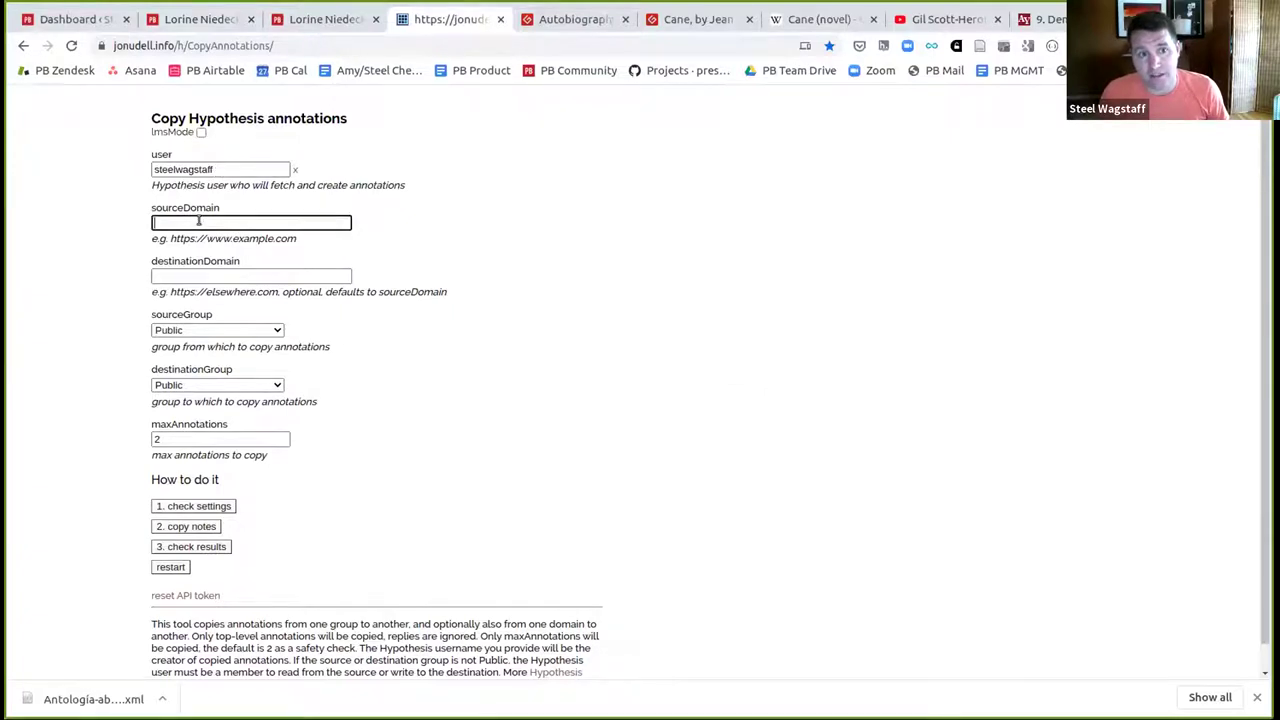
{"action": "left_click", "coordinate": [308, 19]}
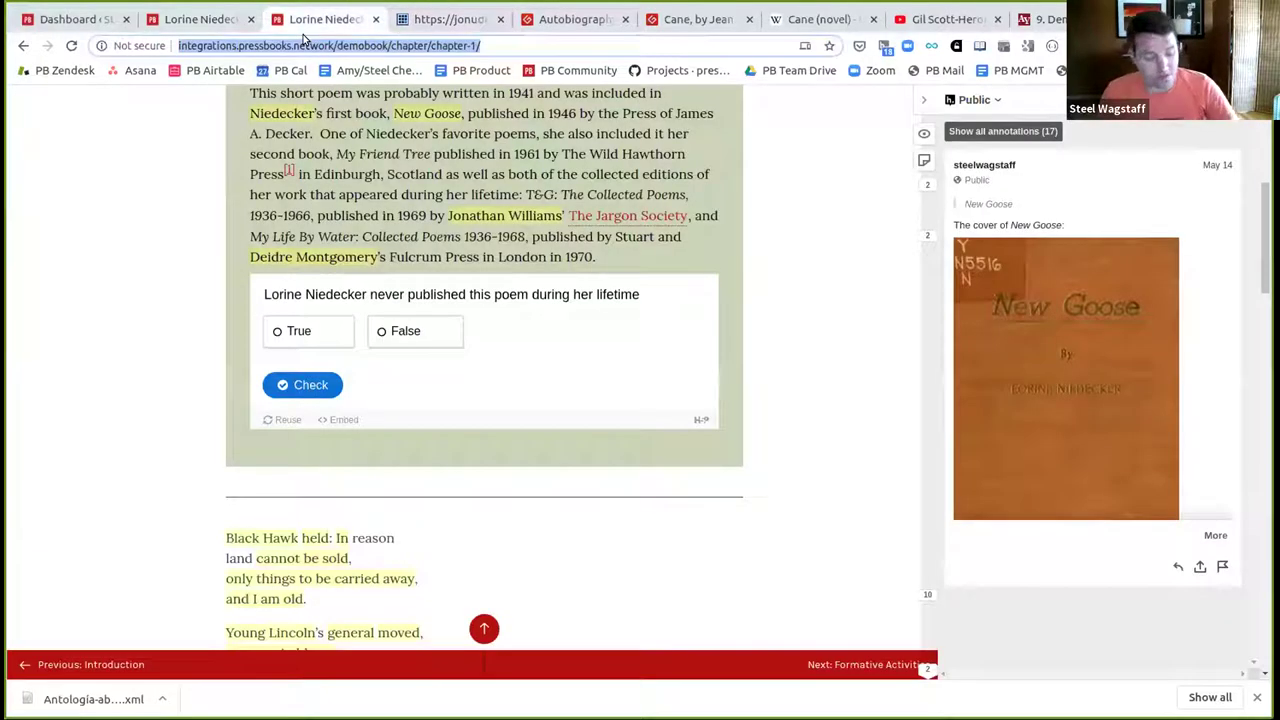
{"action": "left_click", "coordinate": [468, 17]}
{"action": "key", "text": "ctrl+v"}
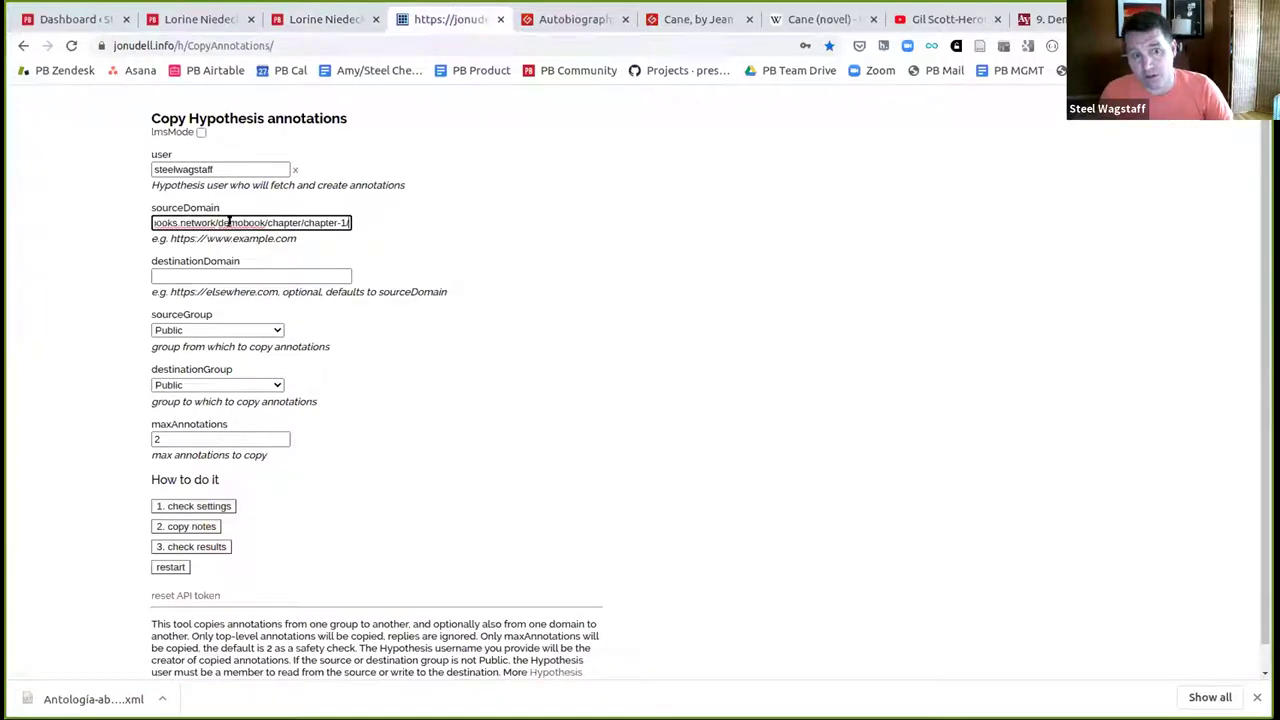
- Copy the web address of the anthology's "Black Hawk held:" chapter into the annotation copier's destinationDomain
{"action": "left_click", "coordinate": [205, 19]}
{"action": "left_click", "coordinate": [240, 45]}
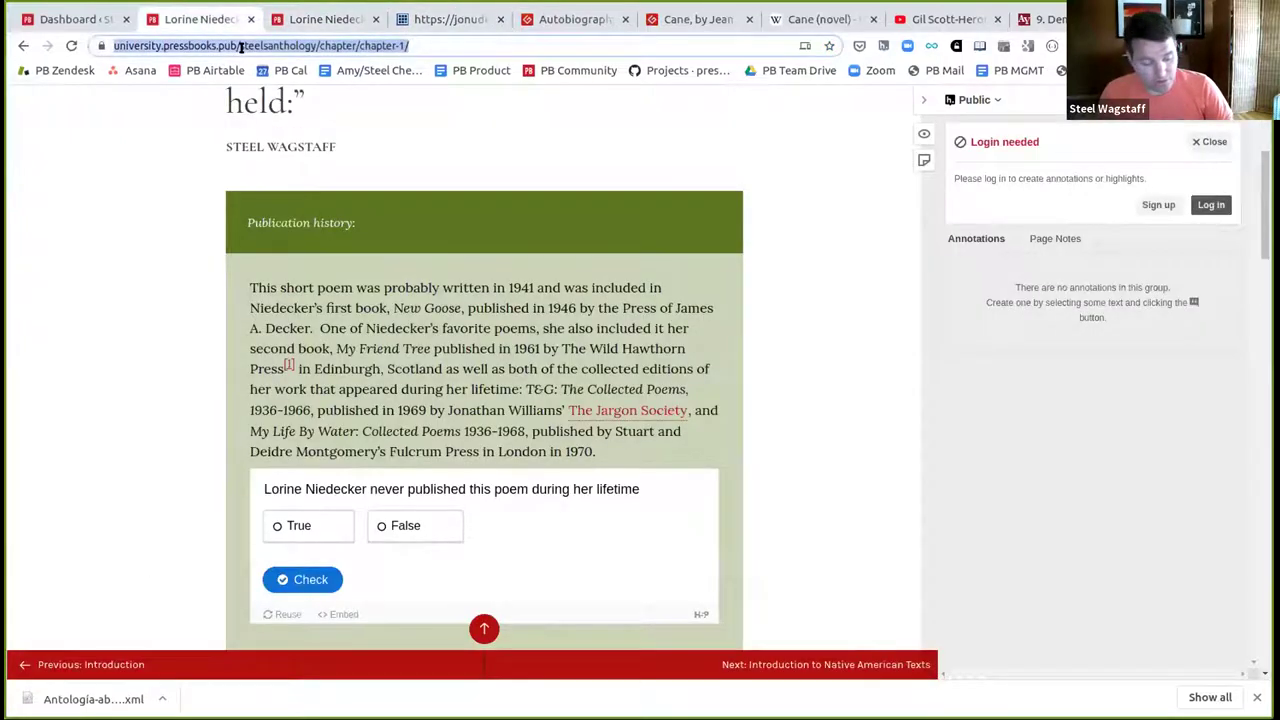
{"action": "key", "text": "ctrl+c"}
{"action": "left_click", "coordinate": [420, 19]}
{"action": "left_click", "coordinate": [200, 276]}
{"action": "key", "text": "ctrl+v"}
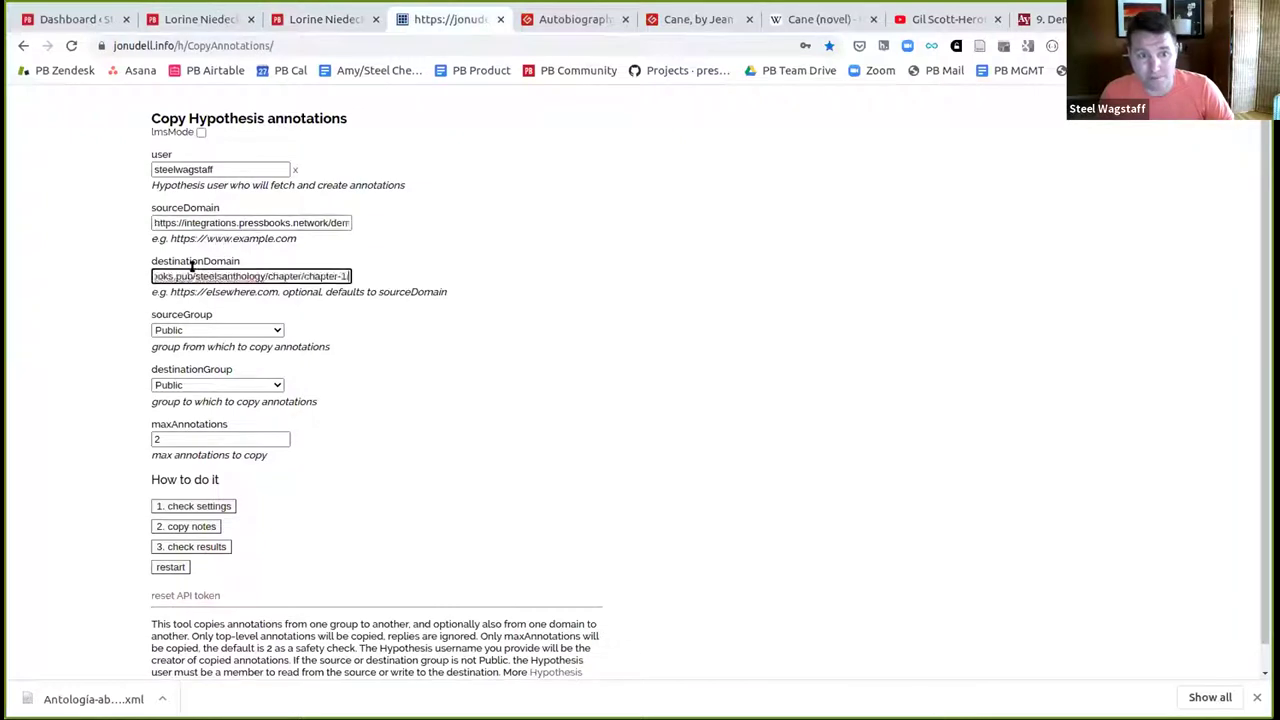
- Check the copier's source group choices, view the Demo Book chapter's annotations for the "English Class" group, and return to the copier
{"action": "left_click", "coordinate": [234, 331]}
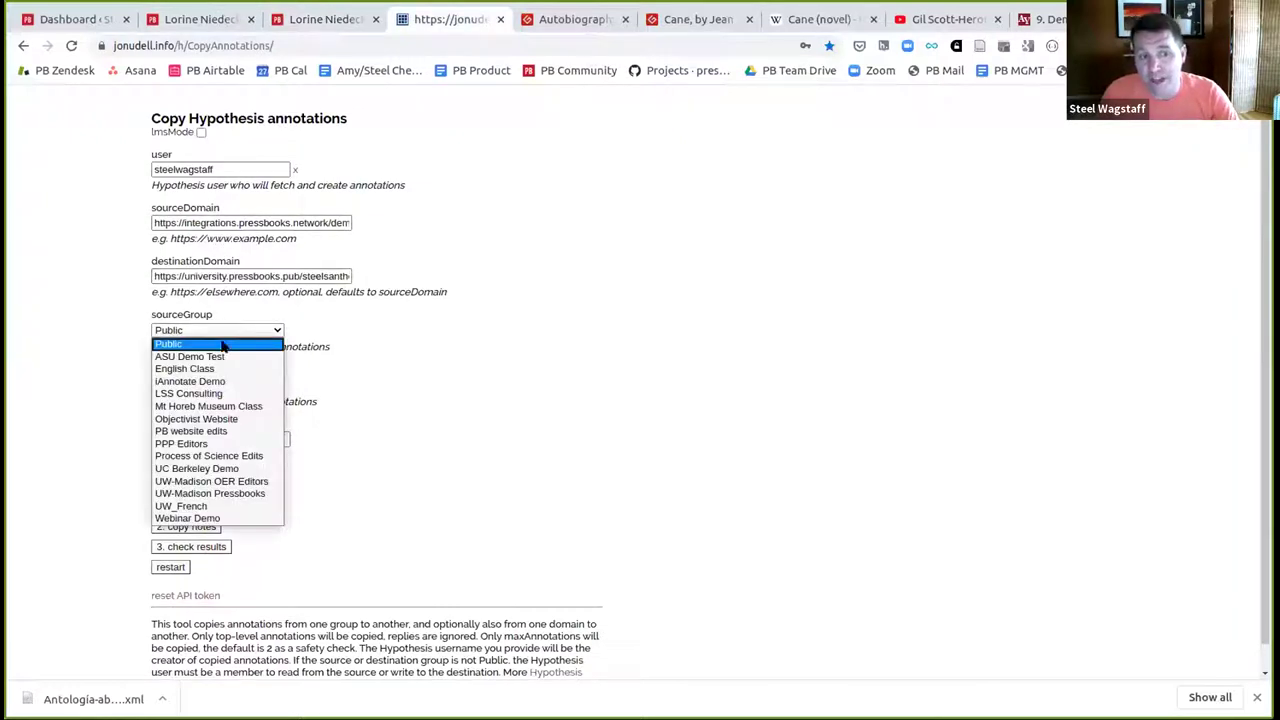
{"action": "left_click", "coordinate": [448, 332]}
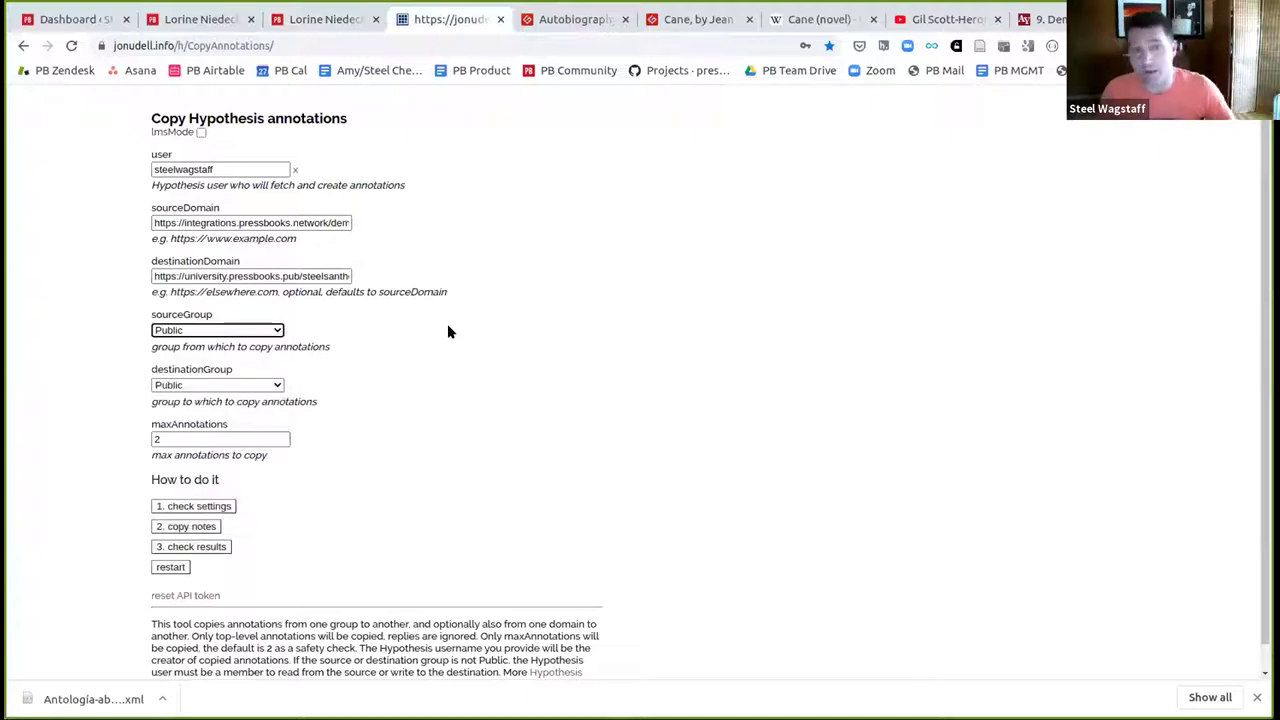
{"action": "left_click", "coordinate": [348, 20]}
{"action": "left_click", "coordinate": [985, 100]}
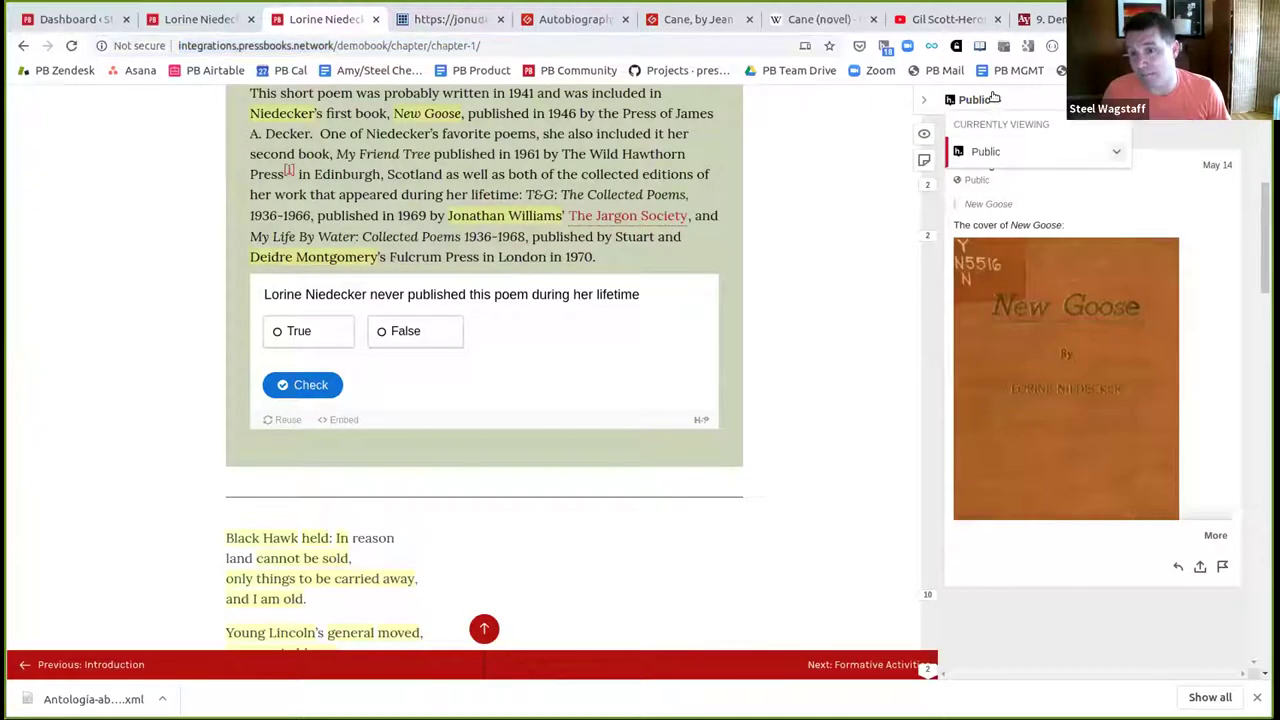
{"action": "left_click", "coordinate": [985, 151]}
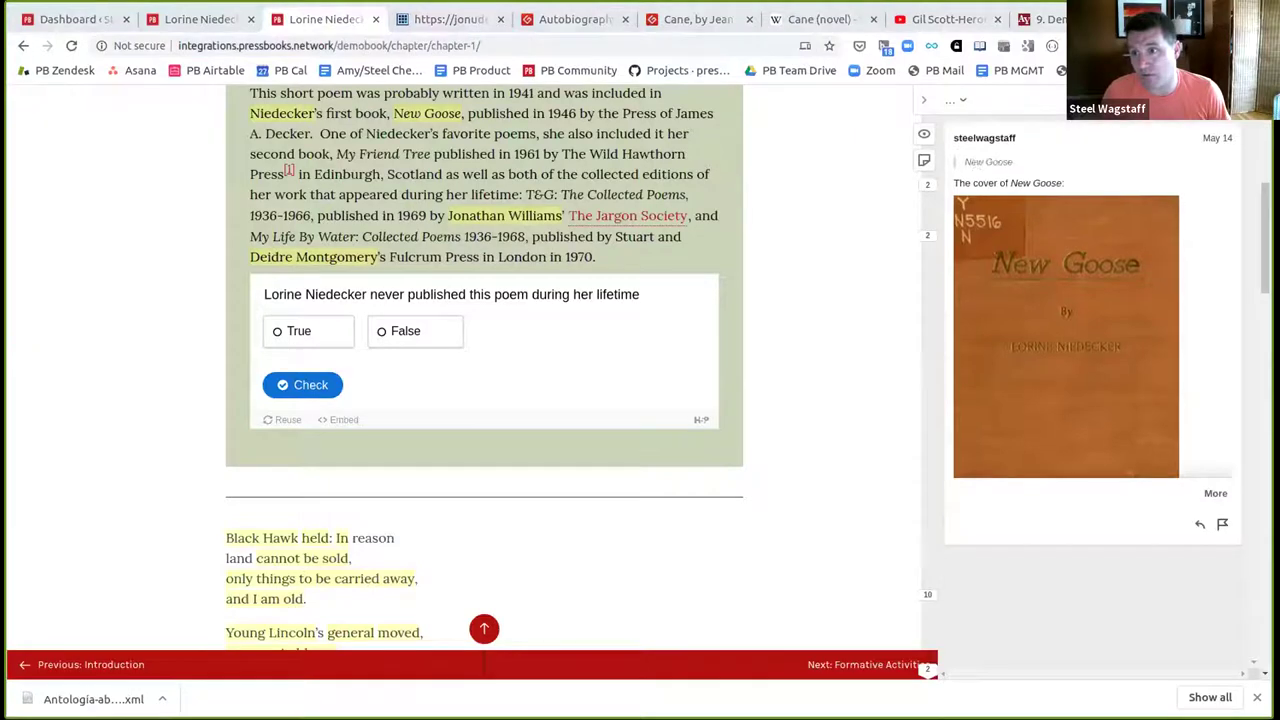
{"action": "left_click", "coordinate": [975, 100]}
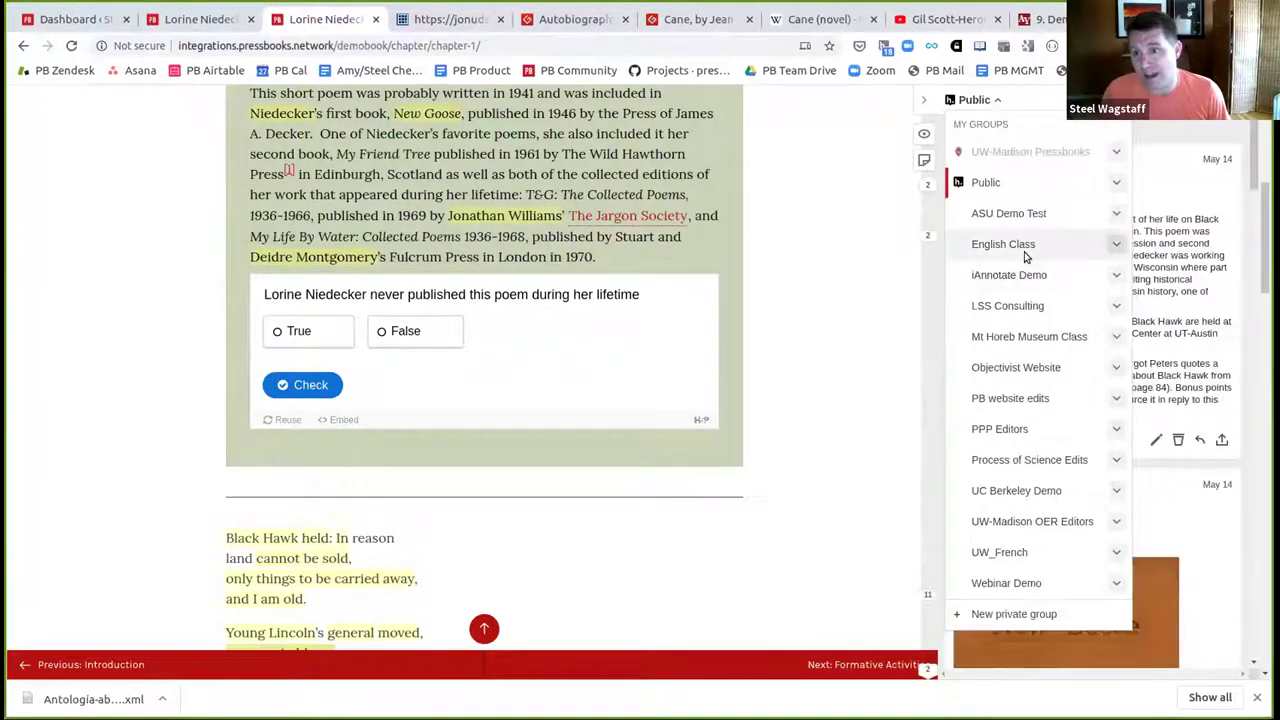
{"action": "left_click", "coordinate": [1022, 247]}
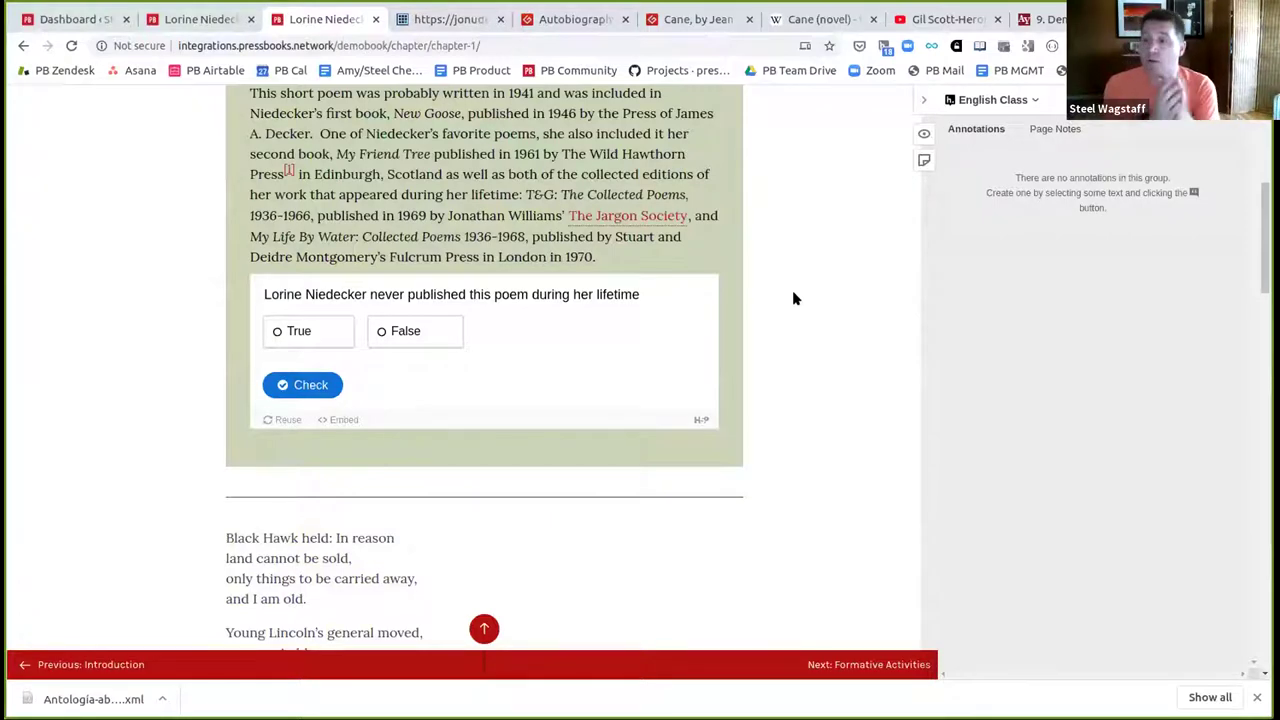
{"action": "left_click", "coordinate": [426, 28]}
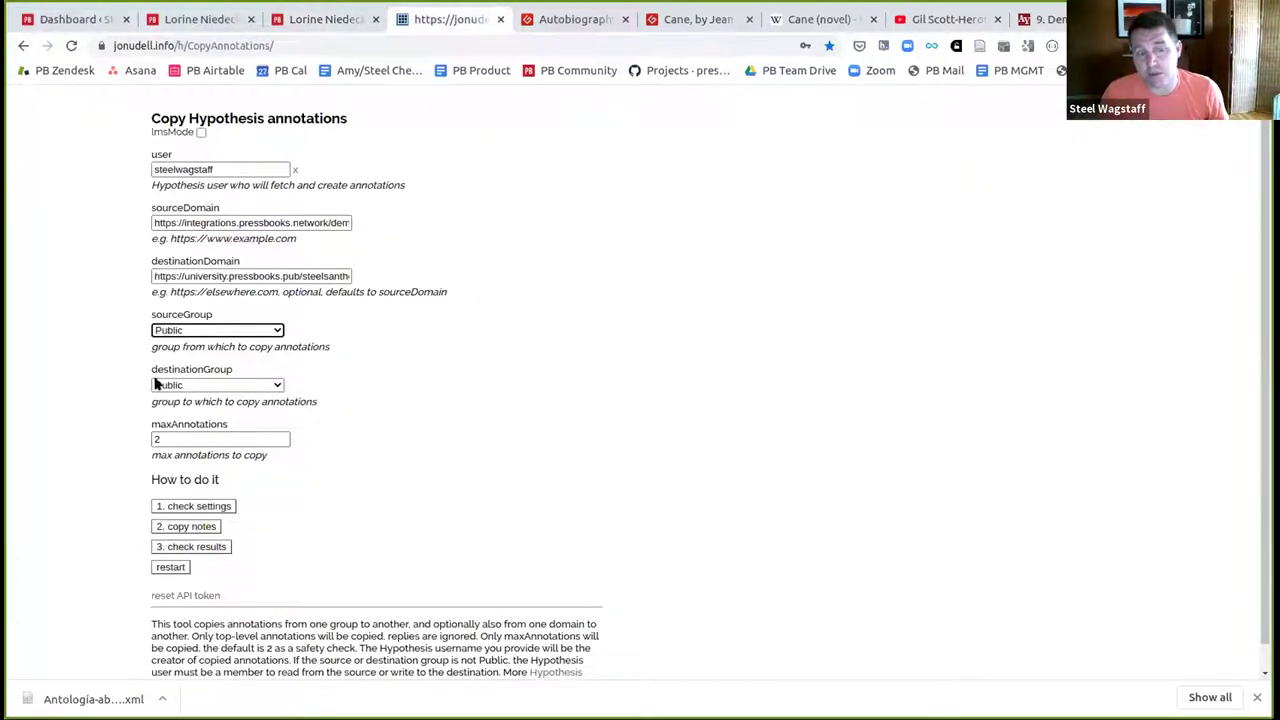
- Set the maximum annotations to 25, check the copier's settings, copy the public notes to the destination chapter, and generate the results check
{"action": "left_click", "coordinate": [173, 436]}
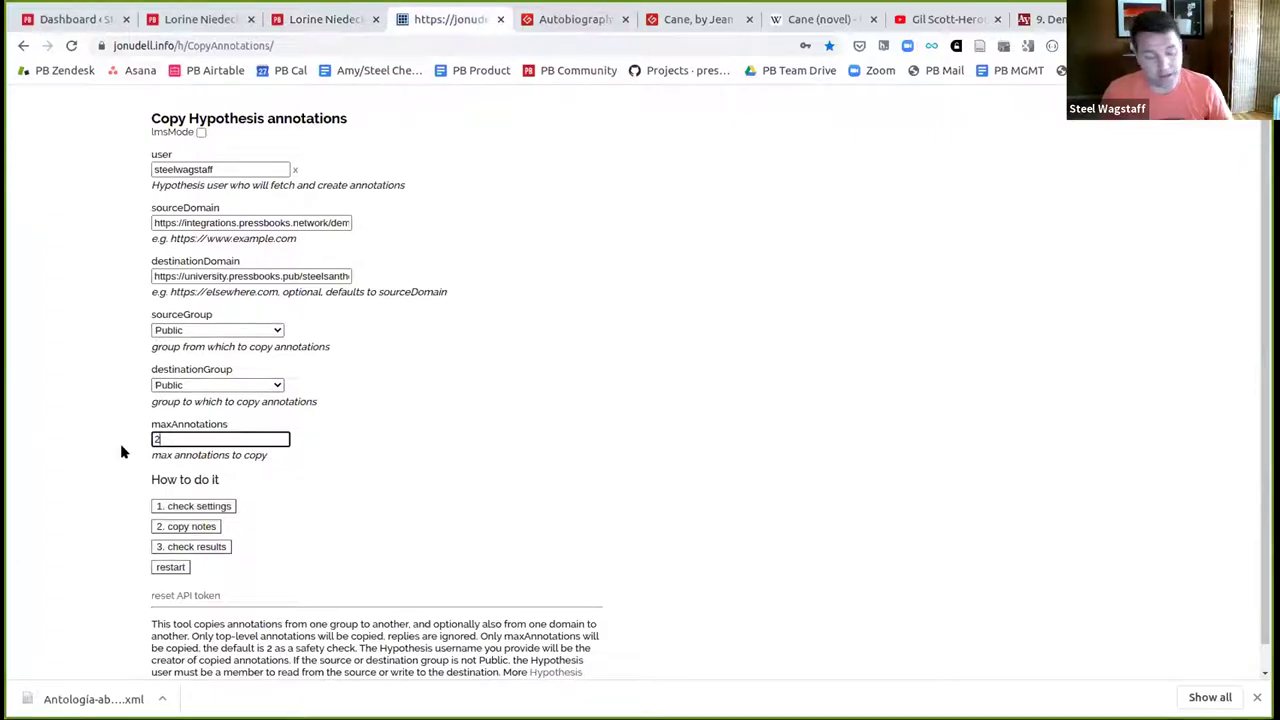
{"action": "left_click", "coordinate": [214, 506]}
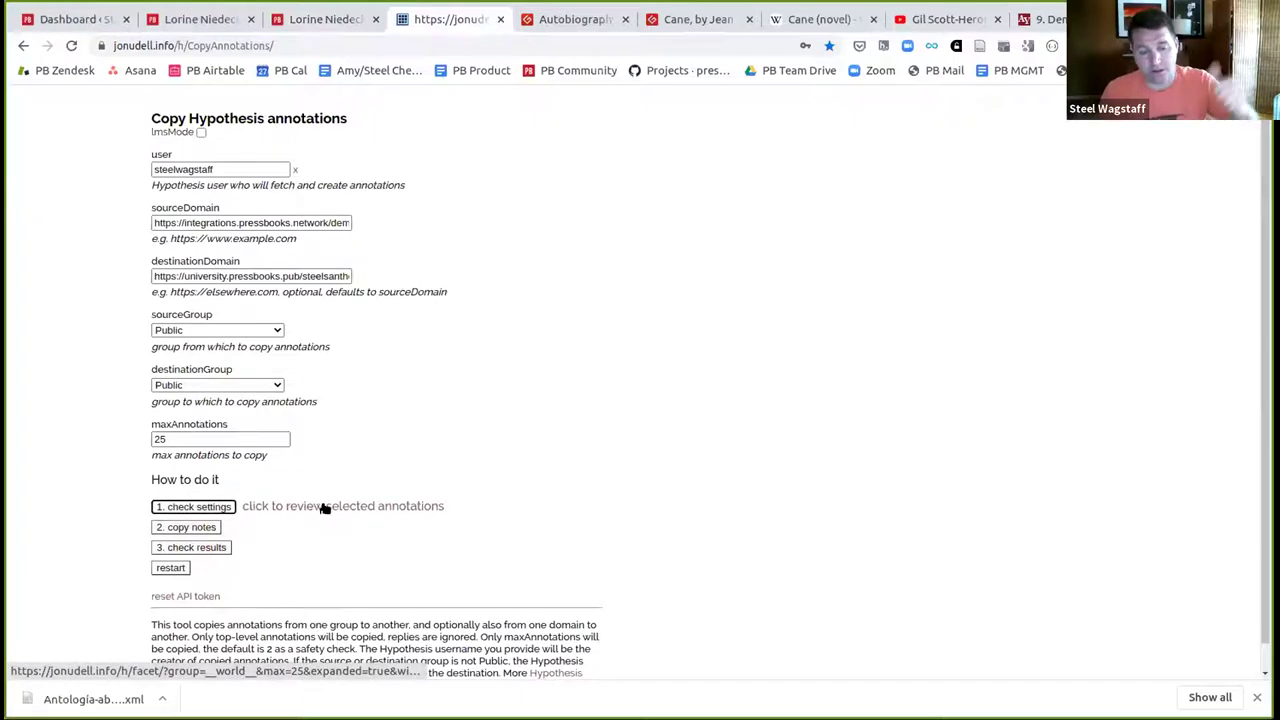
{"action": "left_click", "coordinate": [197, 530]}
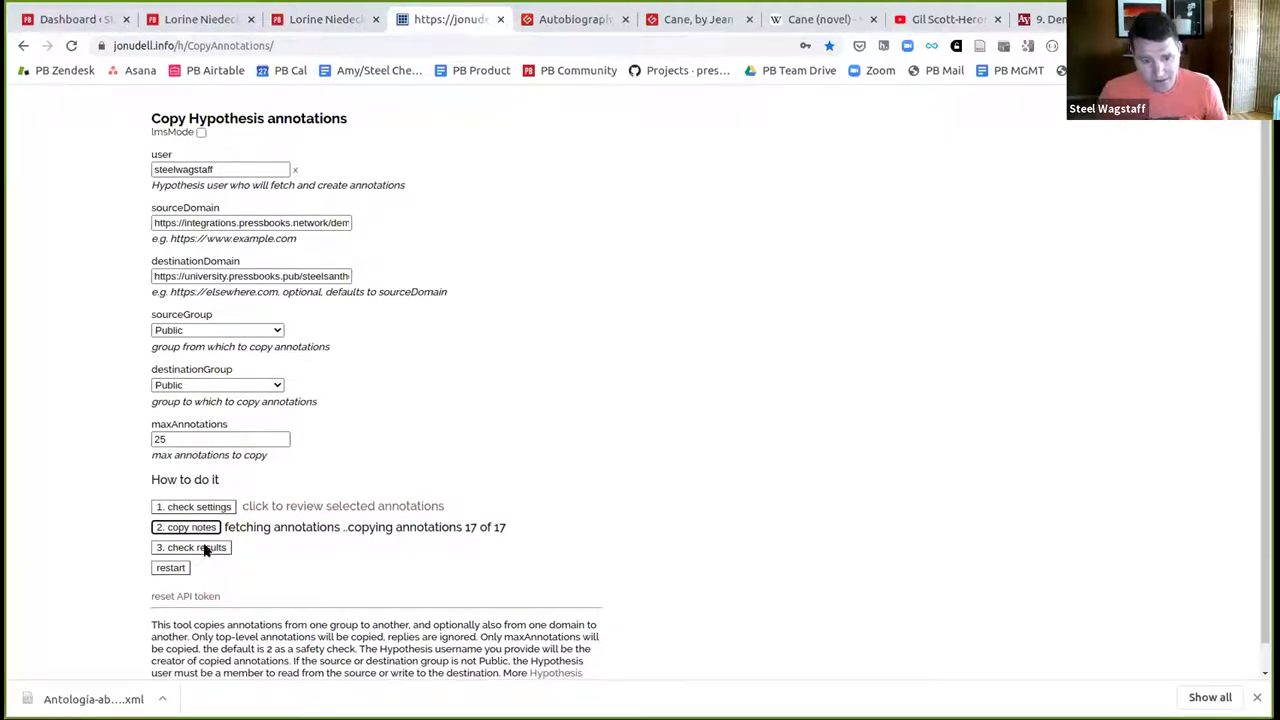
{"action": "left_click", "coordinate": [214, 552]}
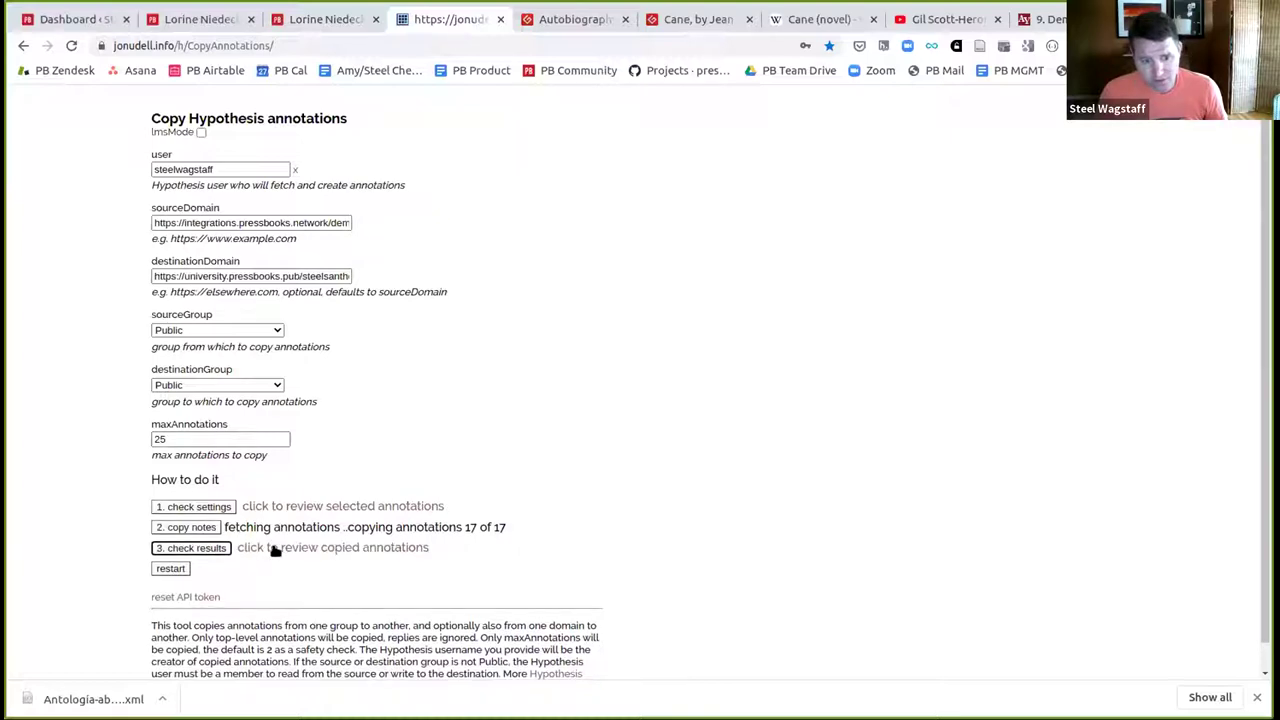
- Reload the anthology's "Black Hawk held:" chapter to review its copied public annotations, comparing it with the Demo Book source chapter
{"action": "left_click", "coordinate": [184, 22]}
{"action": "left_click", "coordinate": [71, 46]}
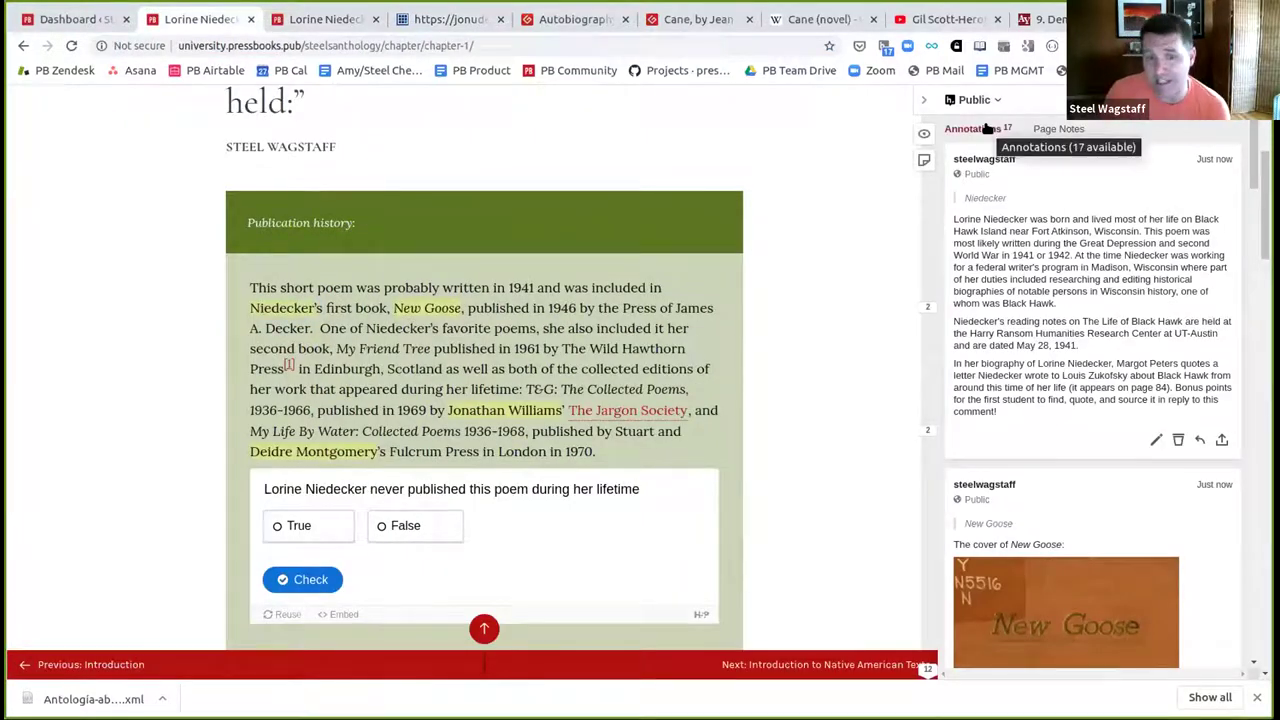
{"action": "left_click", "coordinate": [315, 20]}
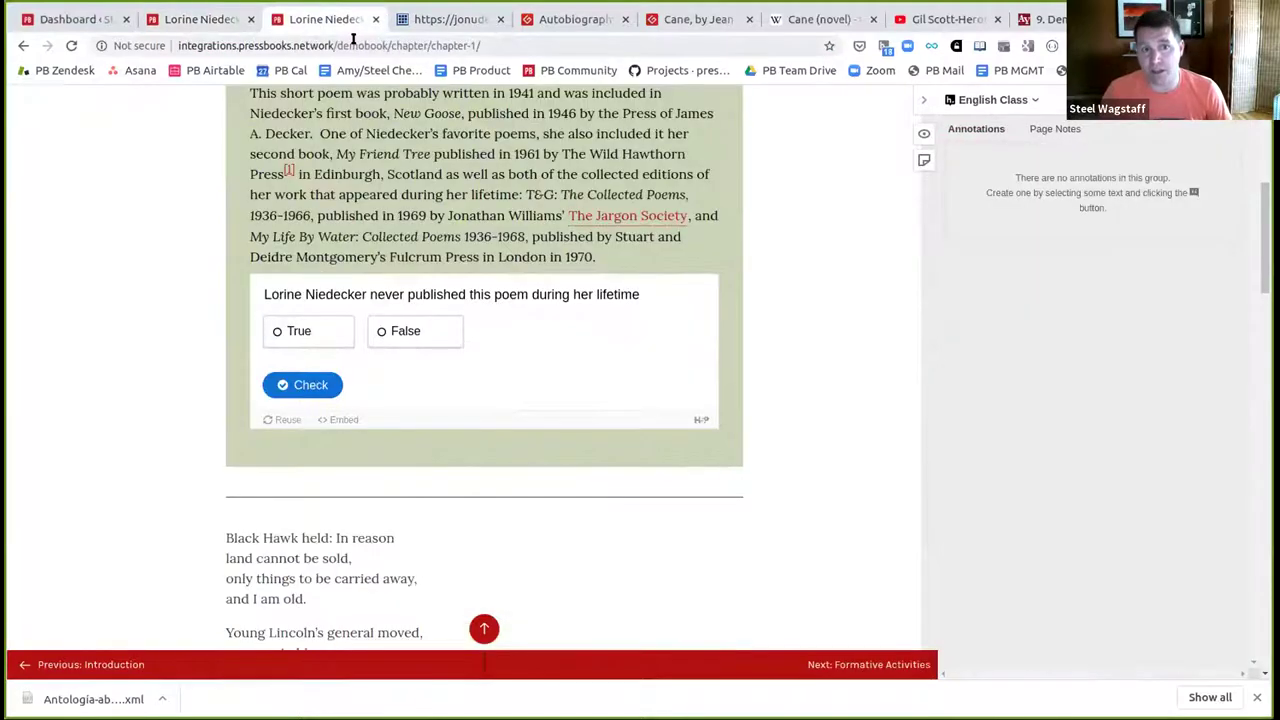
{"action": "left_click", "coordinate": [200, 21]}
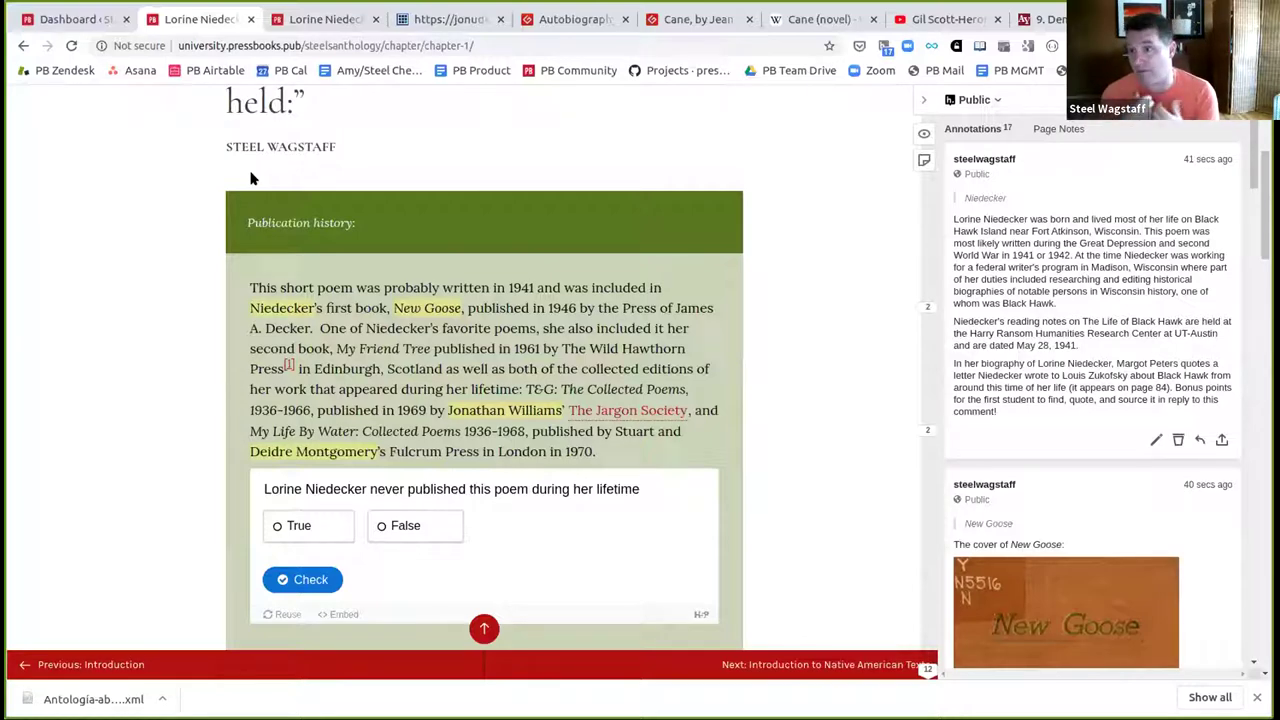
- Close the Demo Book chapter and the annotation copier, and collapse the annotation sidebar on the anthology's "Black Hawk held:" chapter
{"action": "key", "text": "ctrl+w"}
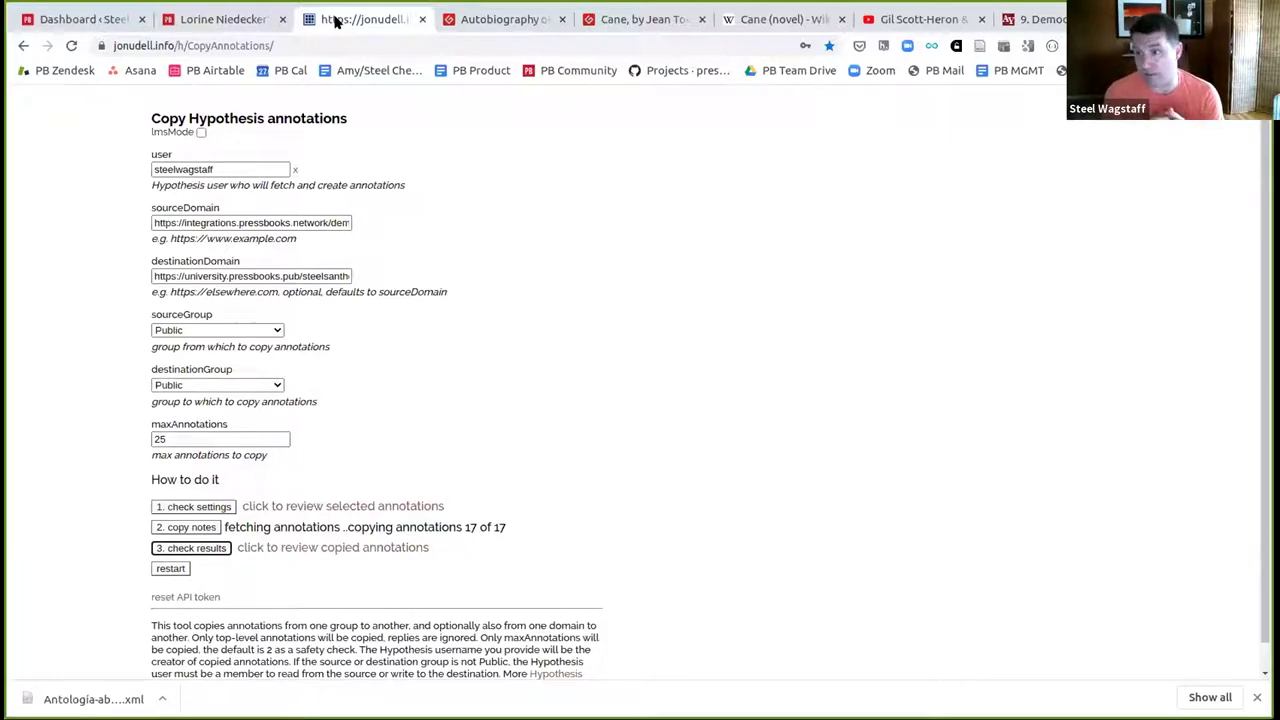
{"action": "middle_click", "coordinate": [336, 20]}
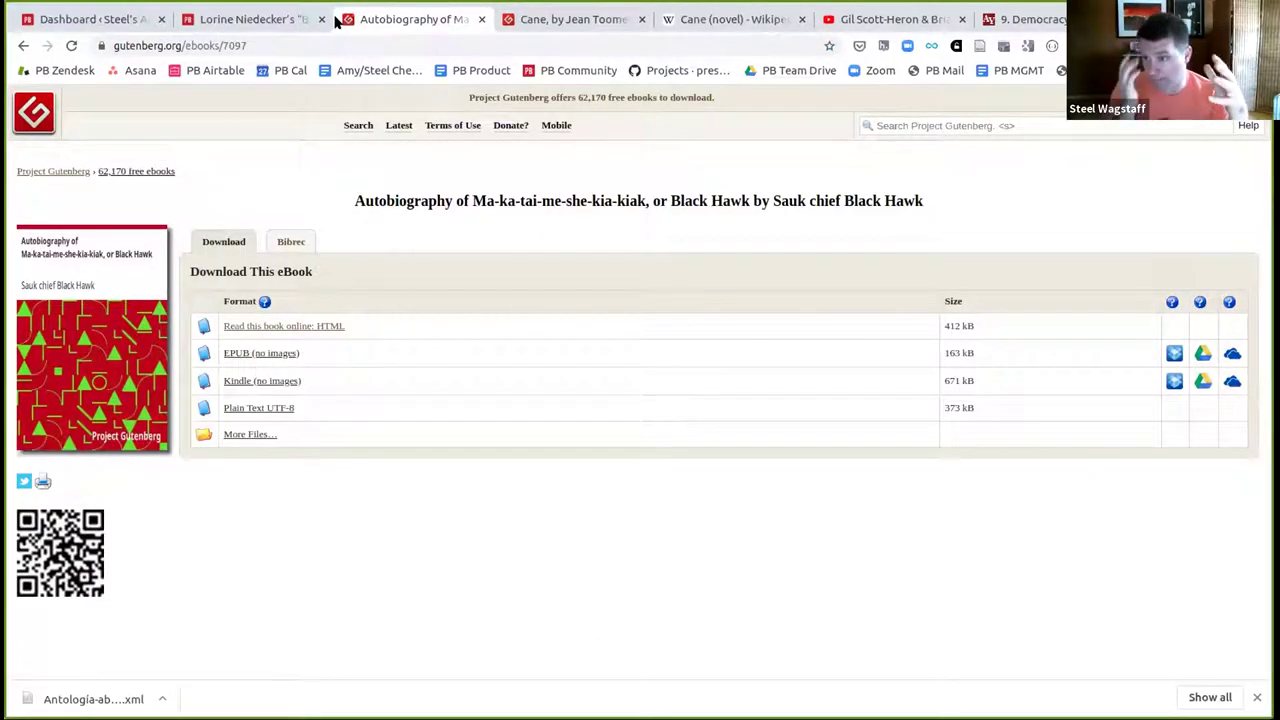
{"action": "left_click", "coordinate": [270, 19]}
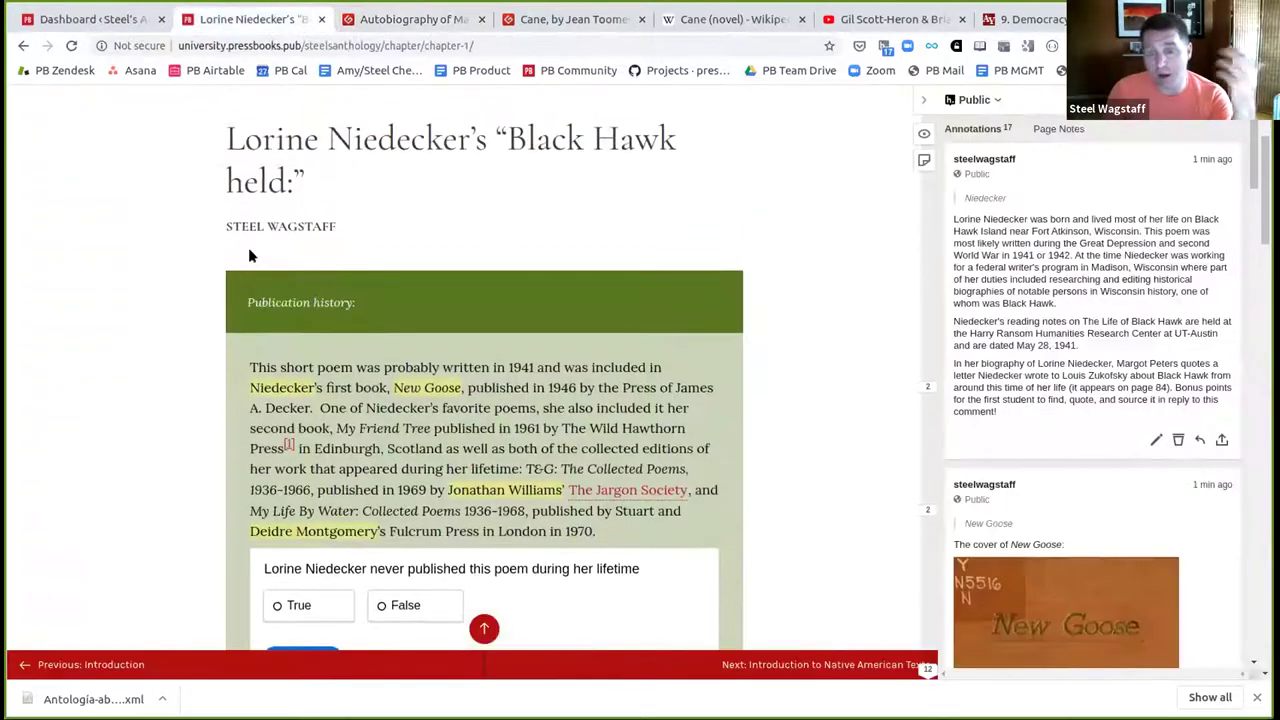
{"action": "left_click", "coordinate": [923, 100]}
{"action": "scroll", "coordinate": [874, 151], "scroll_direction": "down", "scroll_amount": 3}
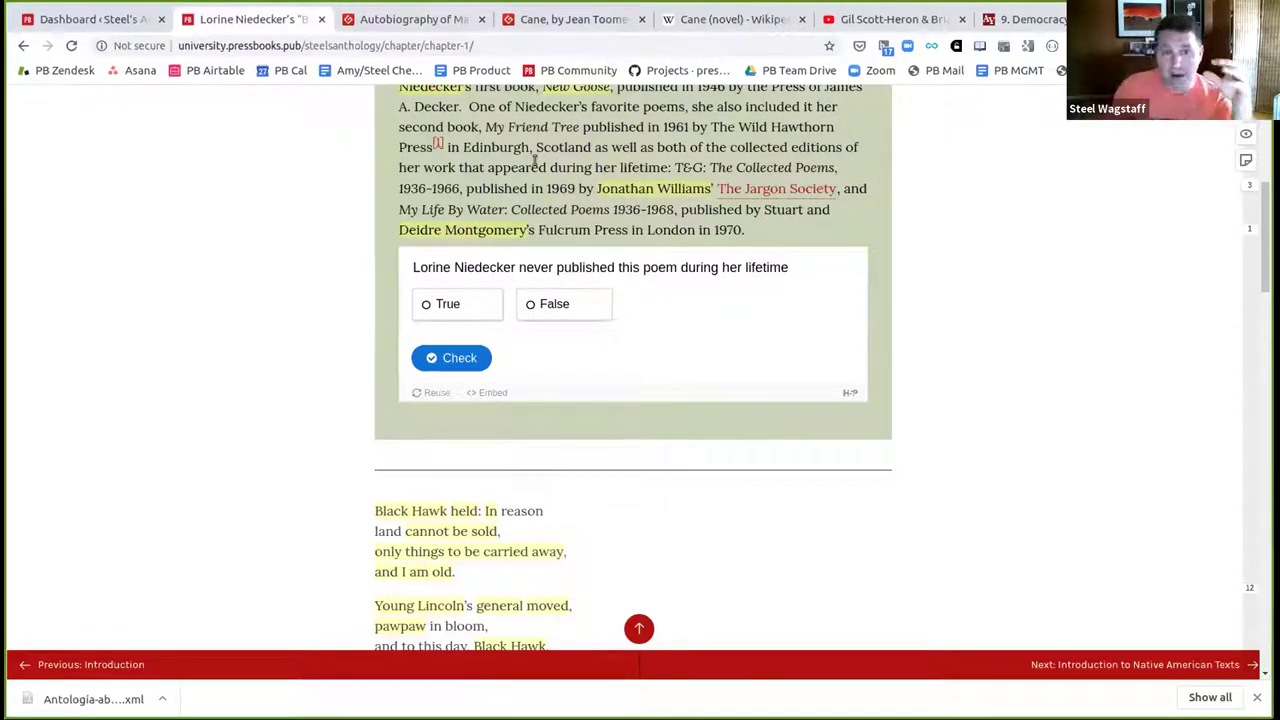
- Download the EPUB (no images) of Black Hawk's autobiography from Project Gutenberg and open the anthology's admin dashboard
{"action": "left_click", "coordinate": [415, 19]}
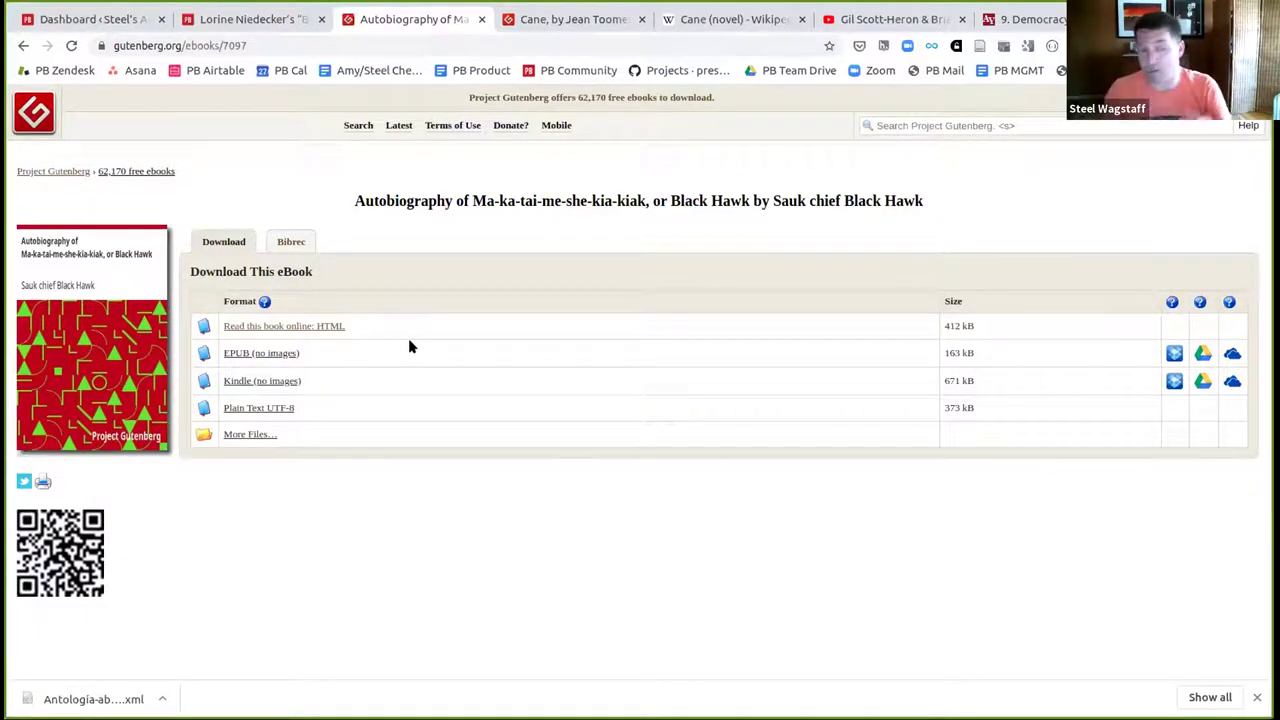
{"action": "left_click", "coordinate": [263, 352]}
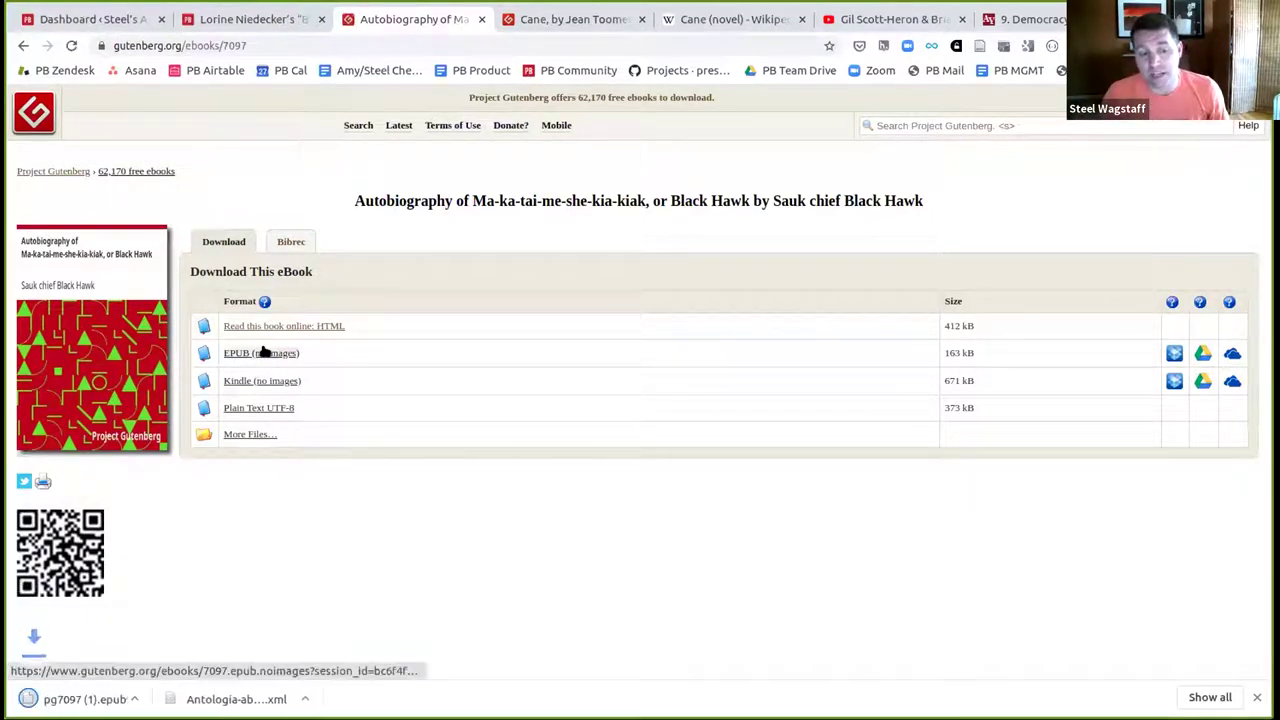
{"action": "left_click", "coordinate": [246, 22]}
{"action": "scroll", "coordinate": [197, 321], "scroll_direction": "up", "scroll_amount": 5}
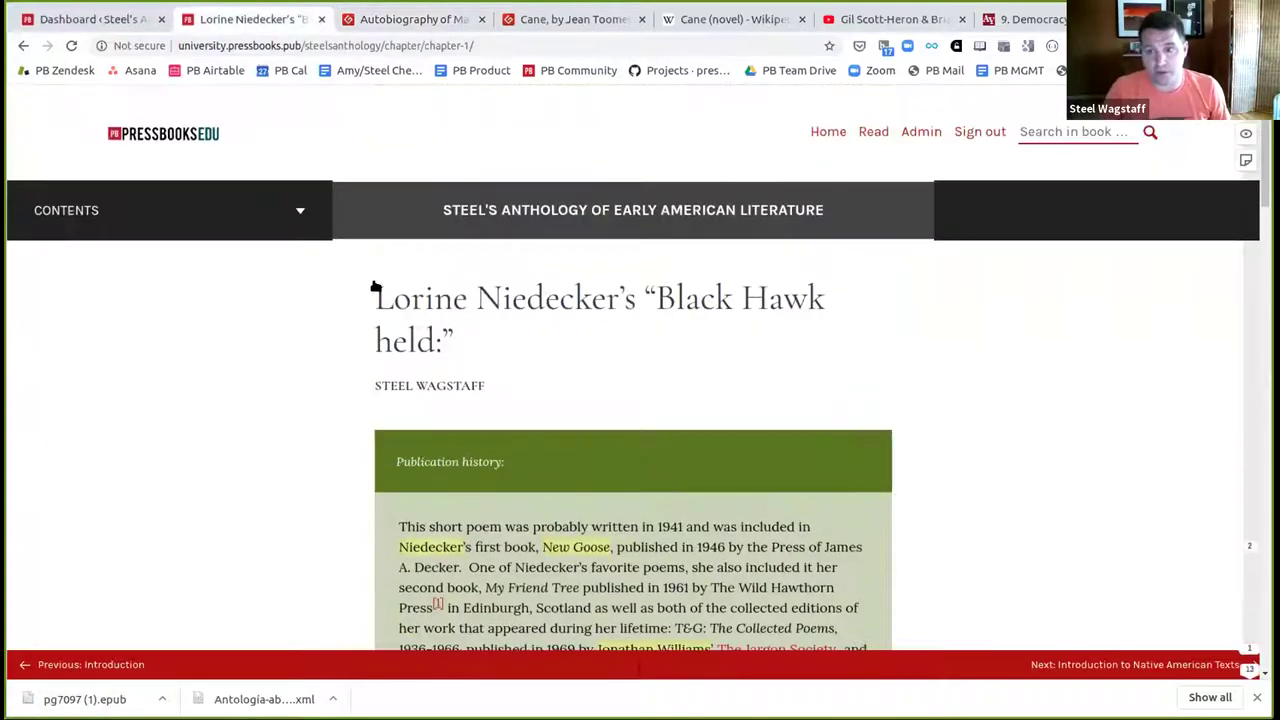
{"action": "left_click", "coordinate": [903, 135]}
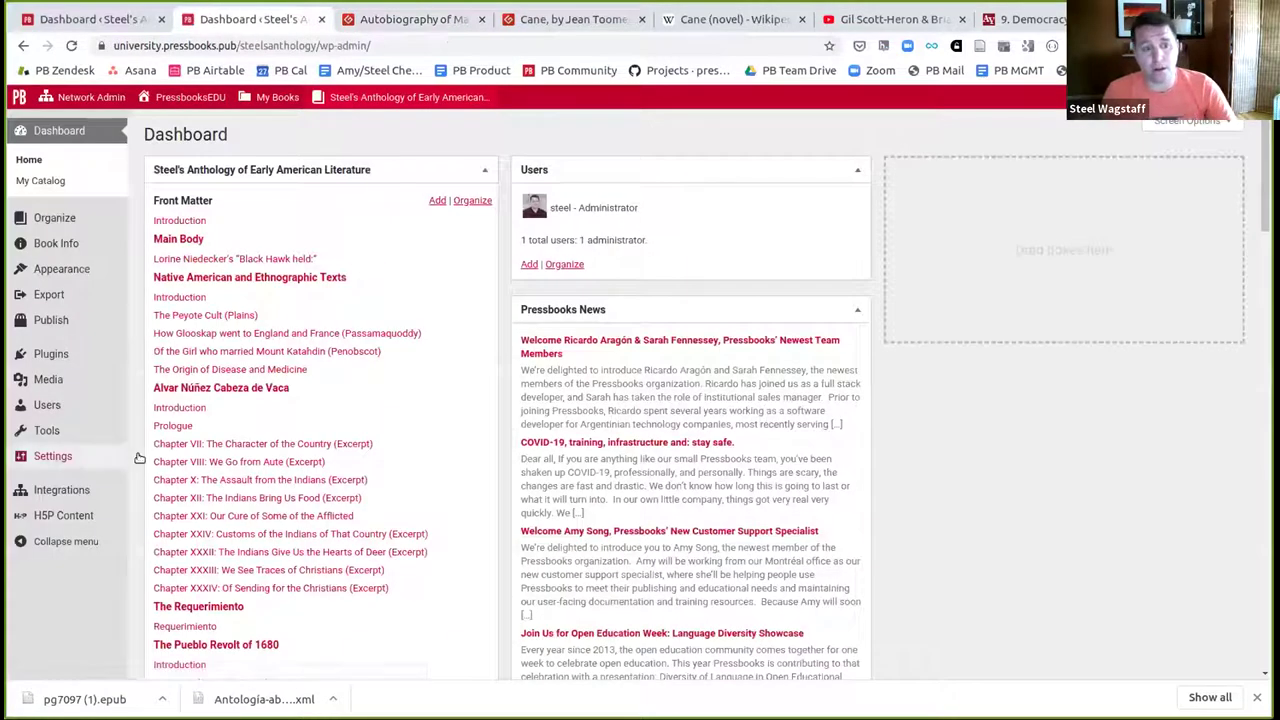
- Upload pg7097 (1).epub to the anthology's Import tool as EPUB (.epub) and begin the import
{"action": "mouse_move", "coordinate": [55, 467]}
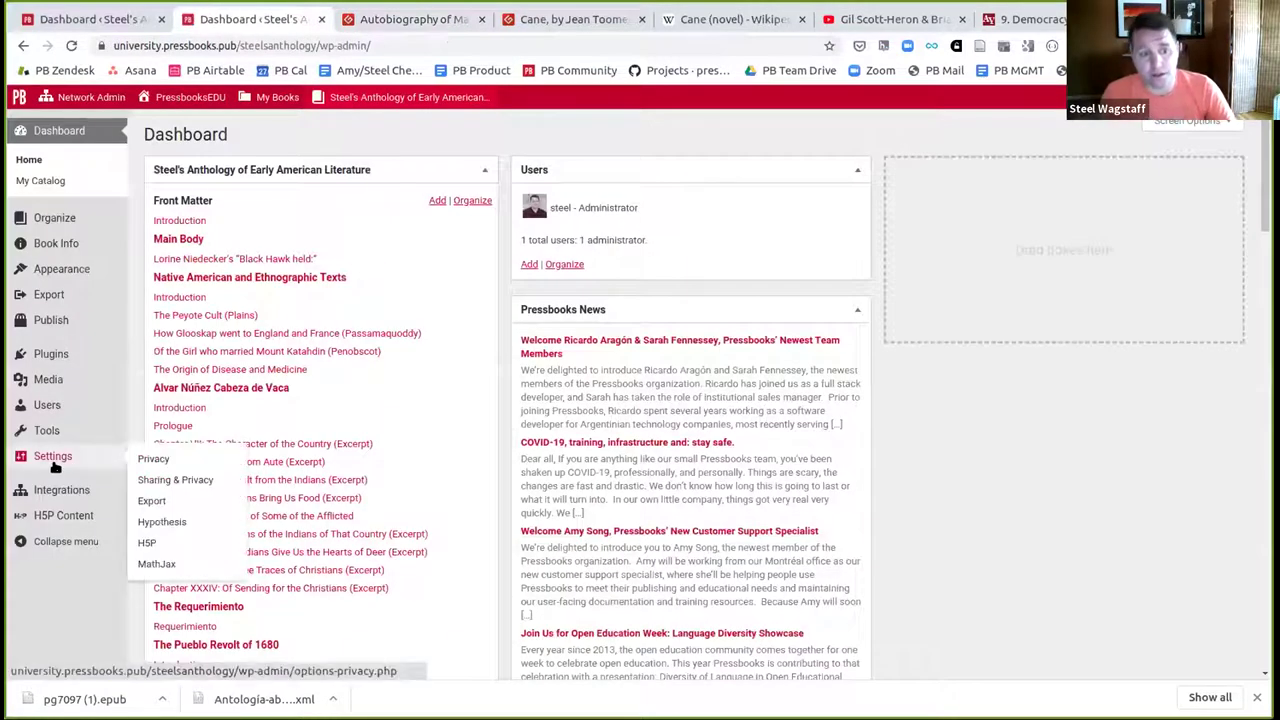
{"action": "mouse_move", "coordinate": [60, 430]}
{"action": "left_click", "coordinate": [156, 477]}
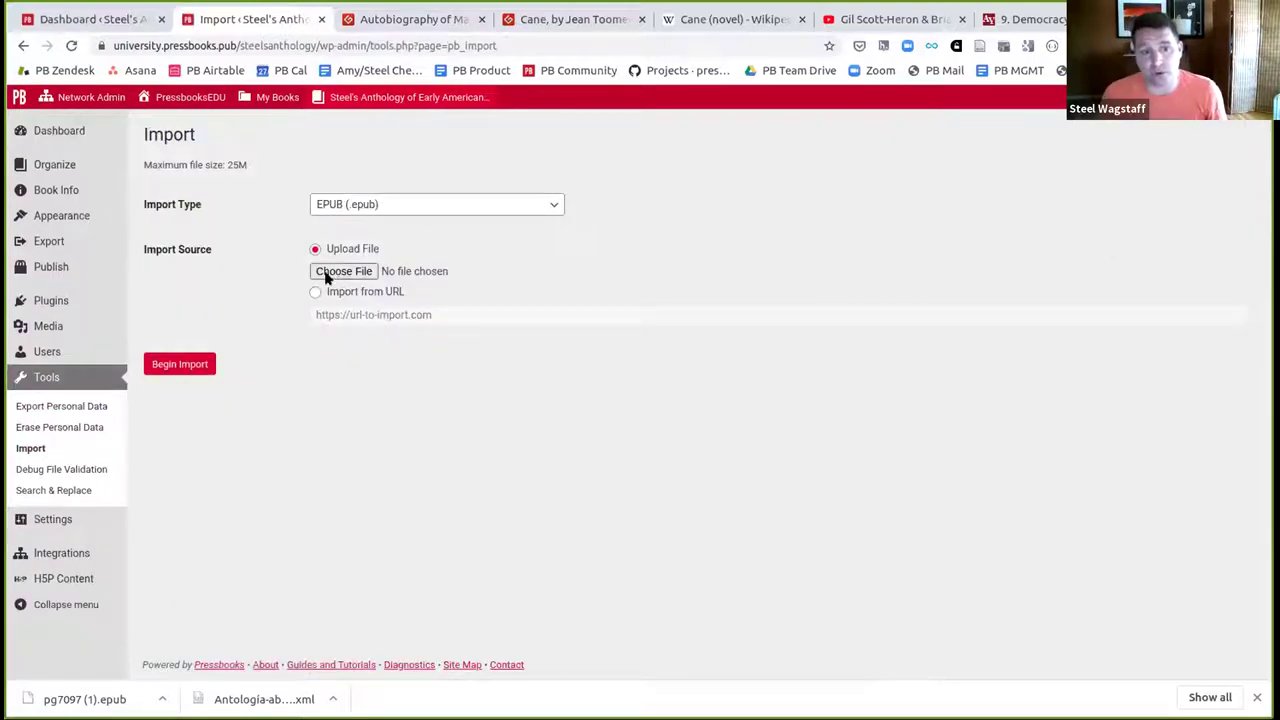
{"action": "left_click_drag", "start_coordinate": [71, 694], "coordinate": [347, 277]}
{"action": "left_click", "coordinate": [168, 368]}
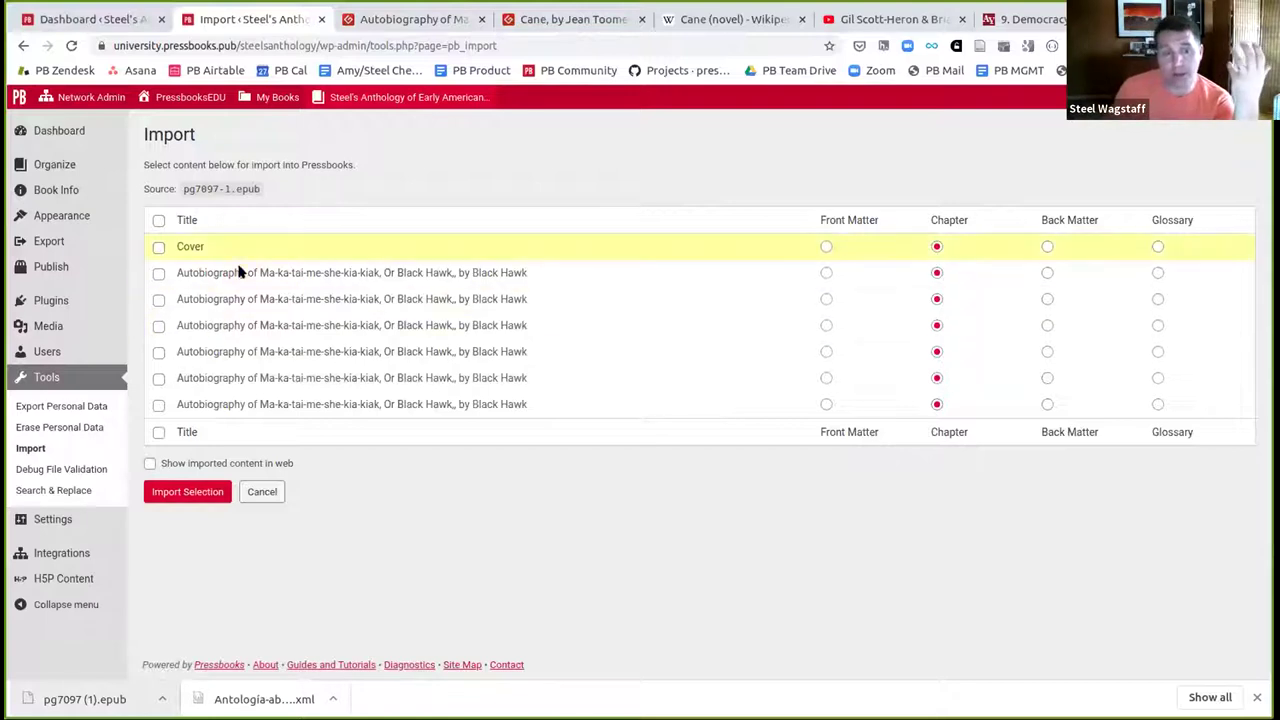
- Import the first two Autobiography of Ma-ka-tai-me-she-kia-kiak sections after the cover as chapters, with imported content shown in web
{"action": "left_click", "coordinate": [158, 274]}
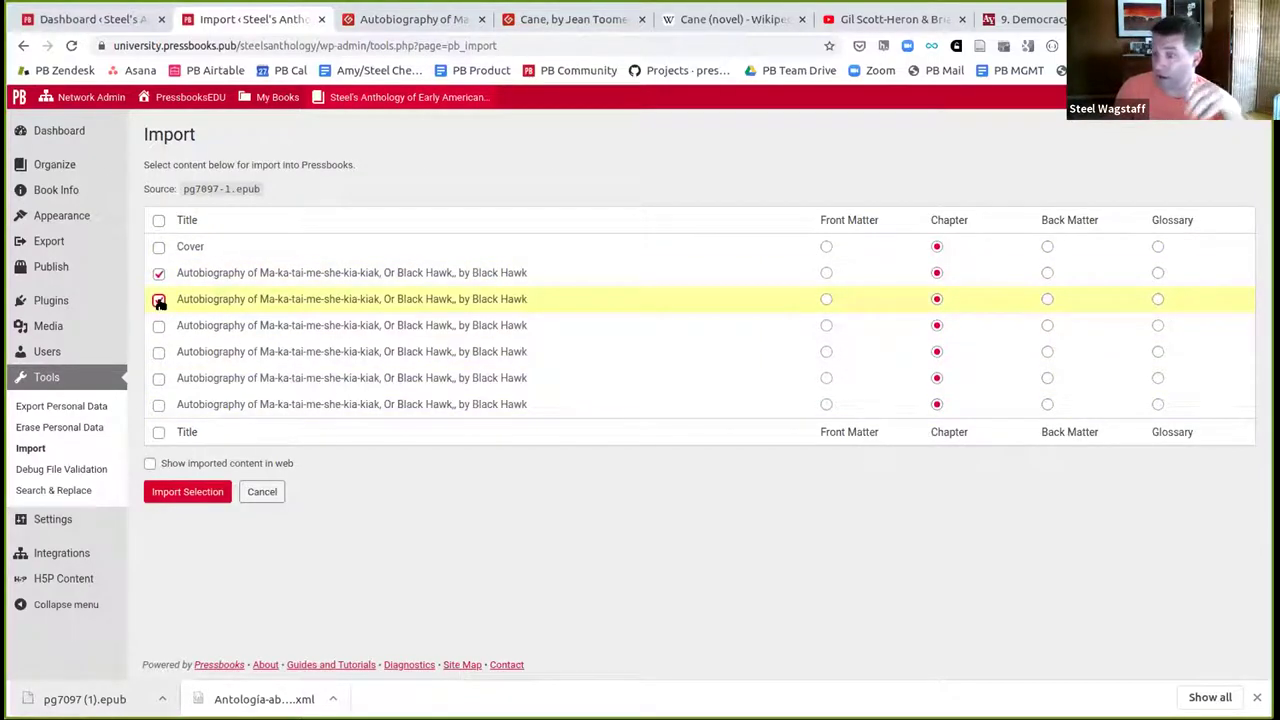
{"action": "left_click", "coordinate": [159, 300]}
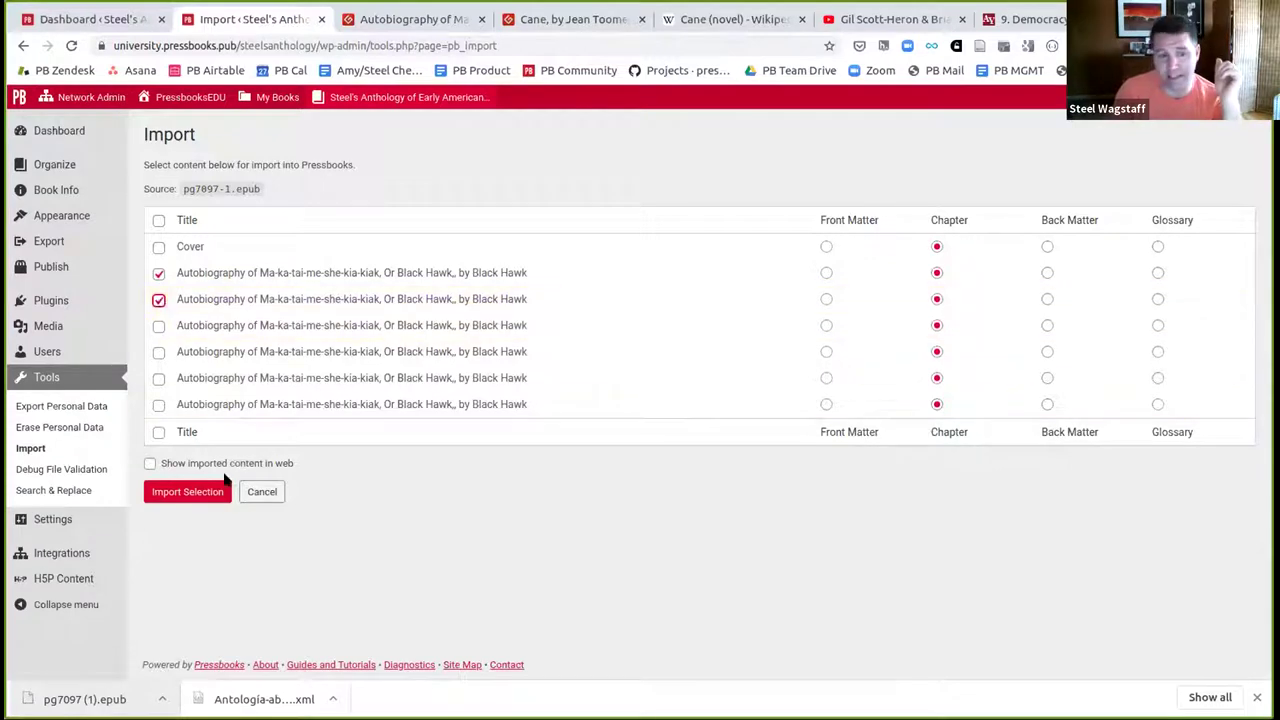
{"action": "left_click", "coordinate": [149, 463]}
{"action": "left_click", "coordinate": [157, 492]}
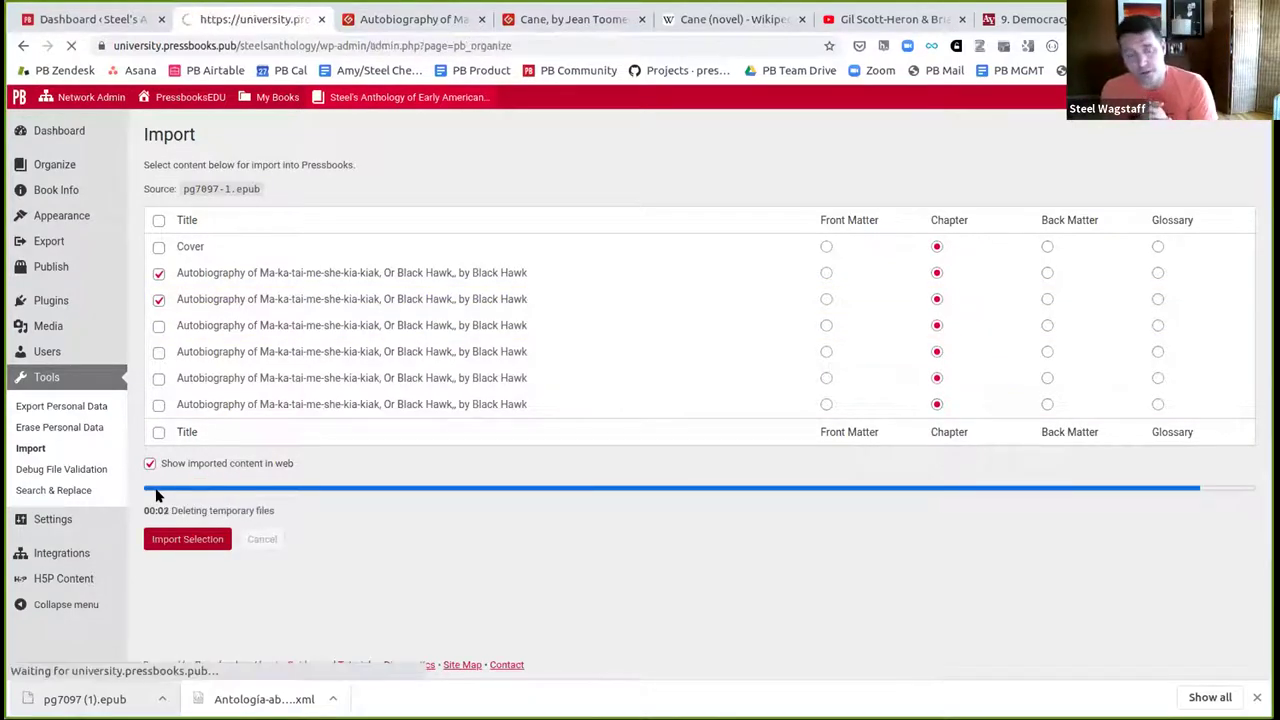
- Open the first imported Black Hawk autobiography chapter for editing and remove the blank space above the ORIGINAL DEDICATION heading
{"action": "scroll", "coordinate": [207, 507], "scroll_direction": "down", "scroll_amount": 1}
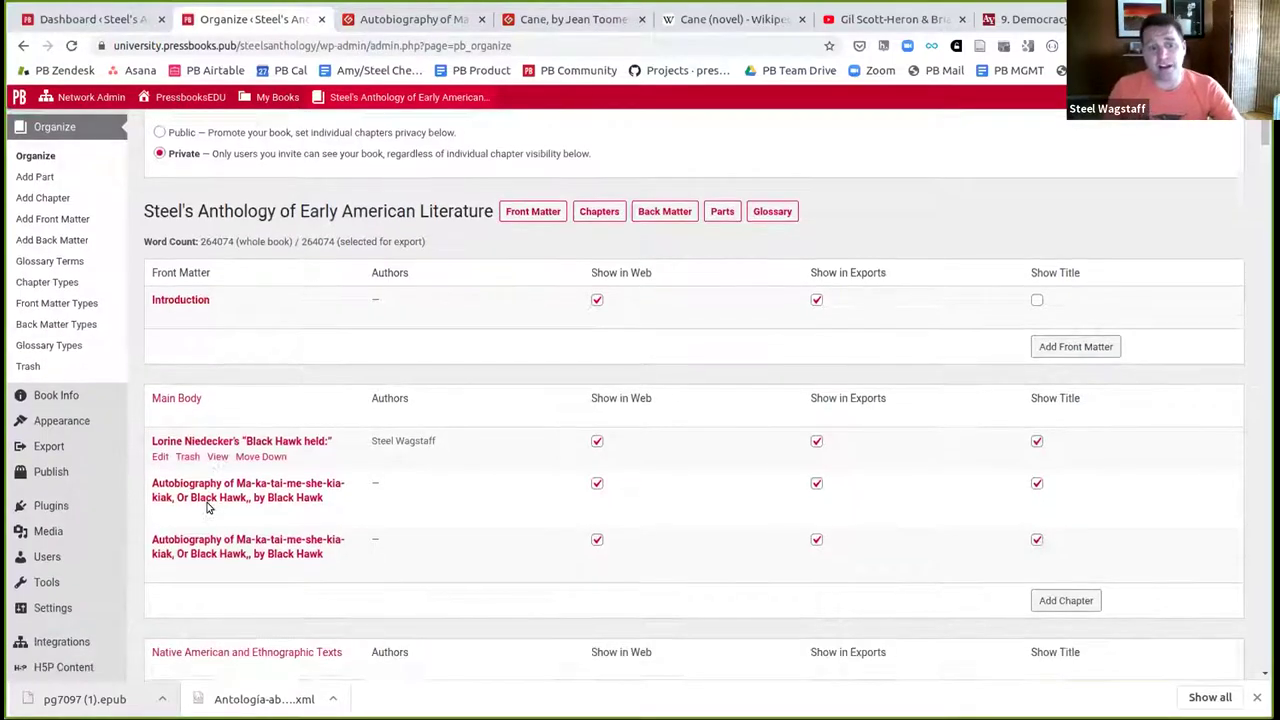
{"action": "scroll", "coordinate": [207, 507], "scroll_direction": "down", "scroll_amount": 1}
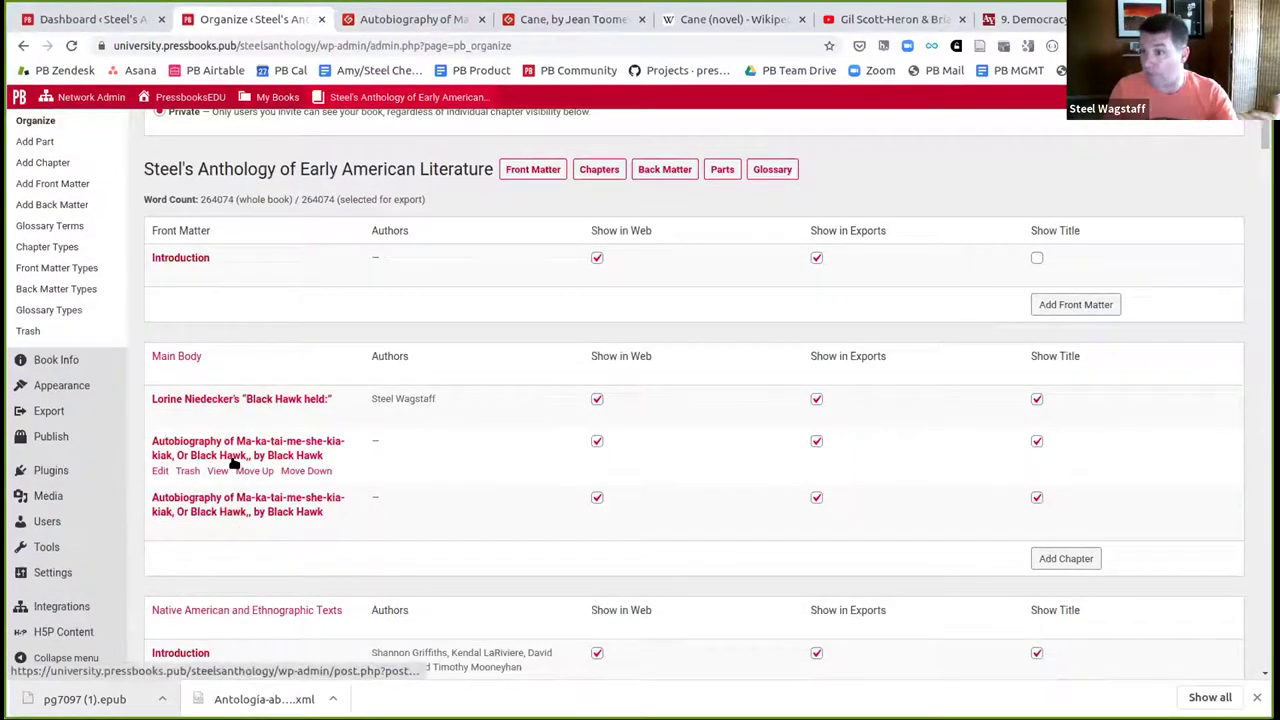
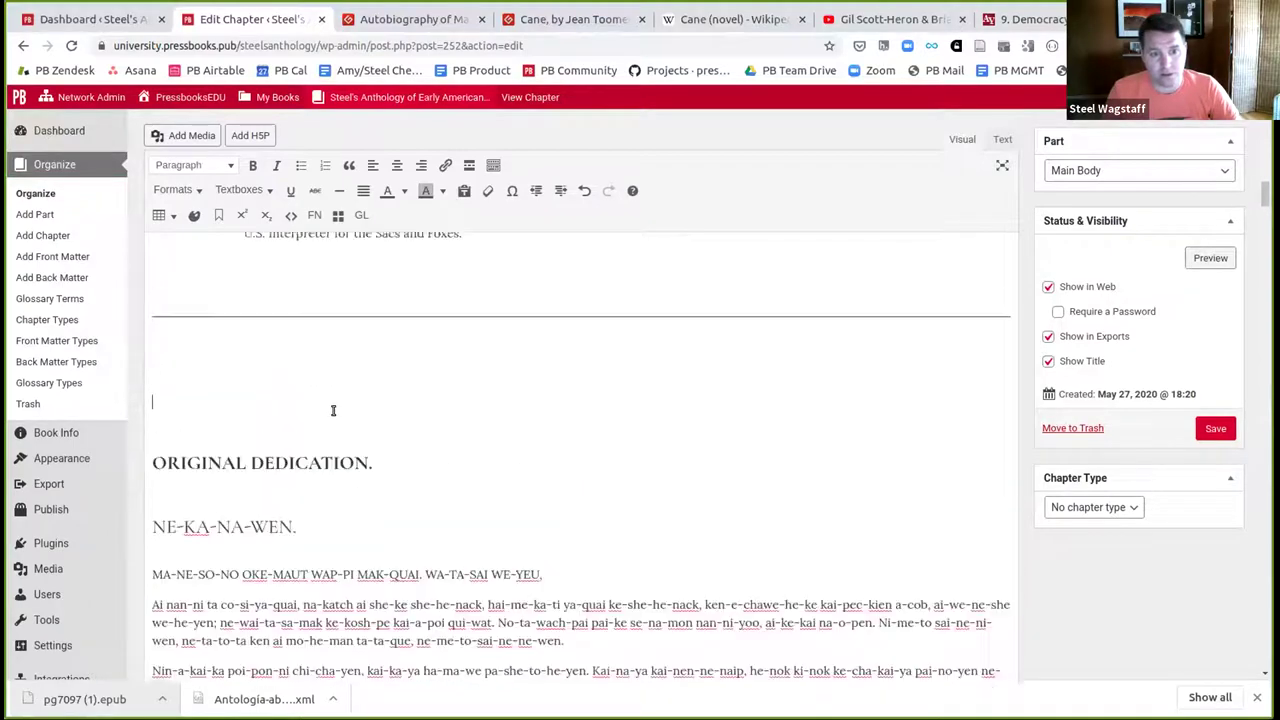
{"action": "key", "text": "Delete"}
{"action": "scroll", "coordinate": [333, 410], "scroll_direction": "down", "scroll_amount": 3}
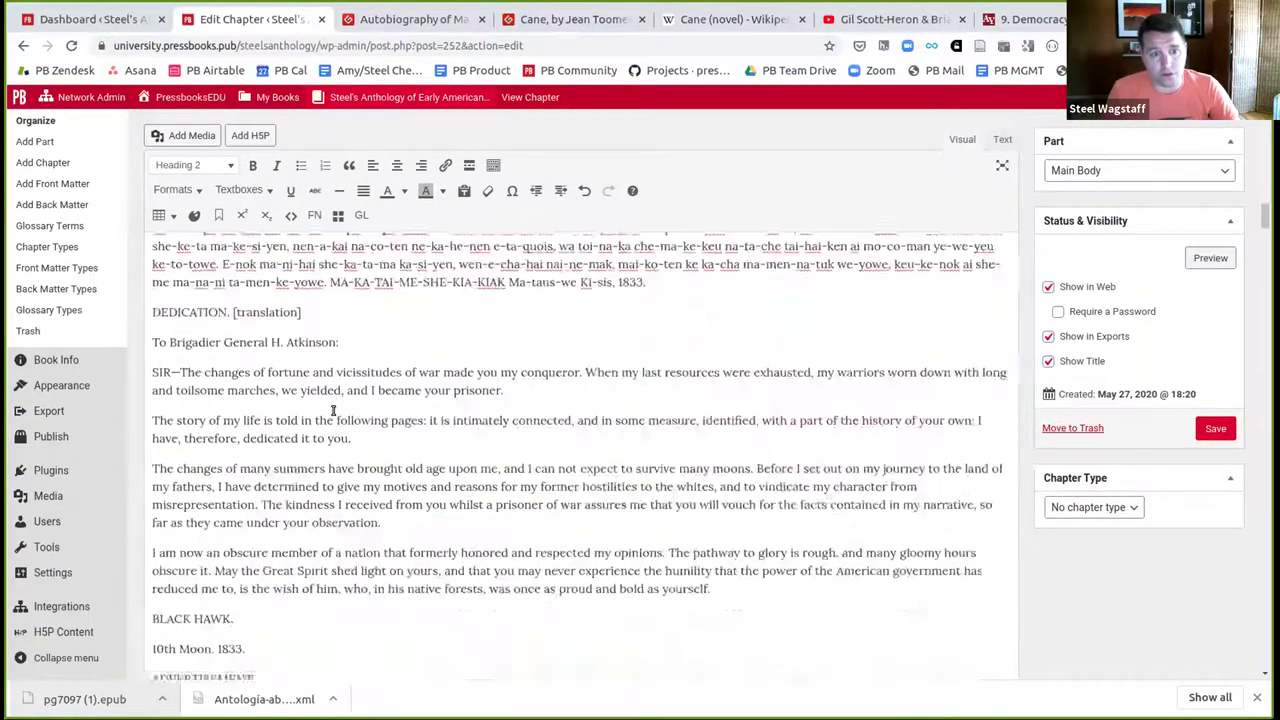
{"action": "scroll", "coordinate": [333, 410], "scroll_direction": "up", "scroll_amount": 3}
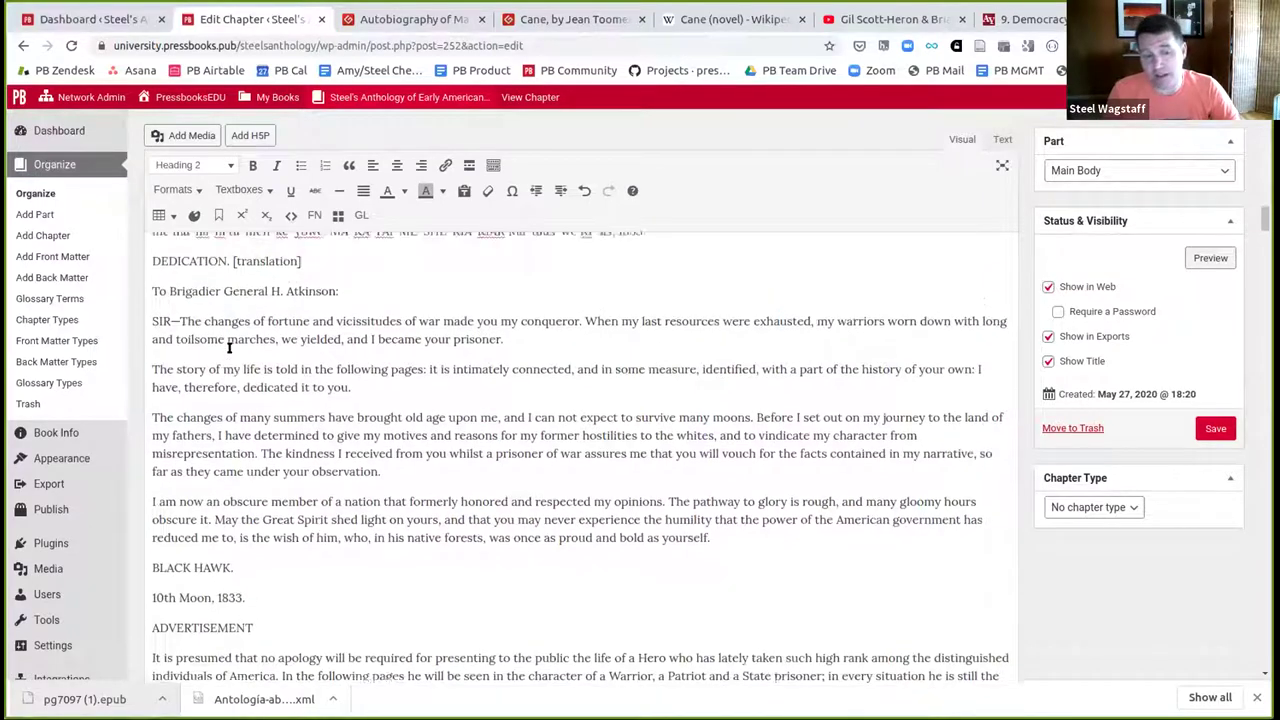
- Delete the "THE EDITOR." line with its stray H2 anchor comment and the blank lines above the AUTOBIOGRAPHY OF BLACK HAWK heading
{"action": "scroll", "coordinate": [229, 348], "scroll_direction": "down", "scroll_amount": 3}
{"action": "scroll", "coordinate": [229, 348], "scroll_direction": "down", "scroll_amount": 7}
{"action": "left_click", "coordinate": [234, 322]}
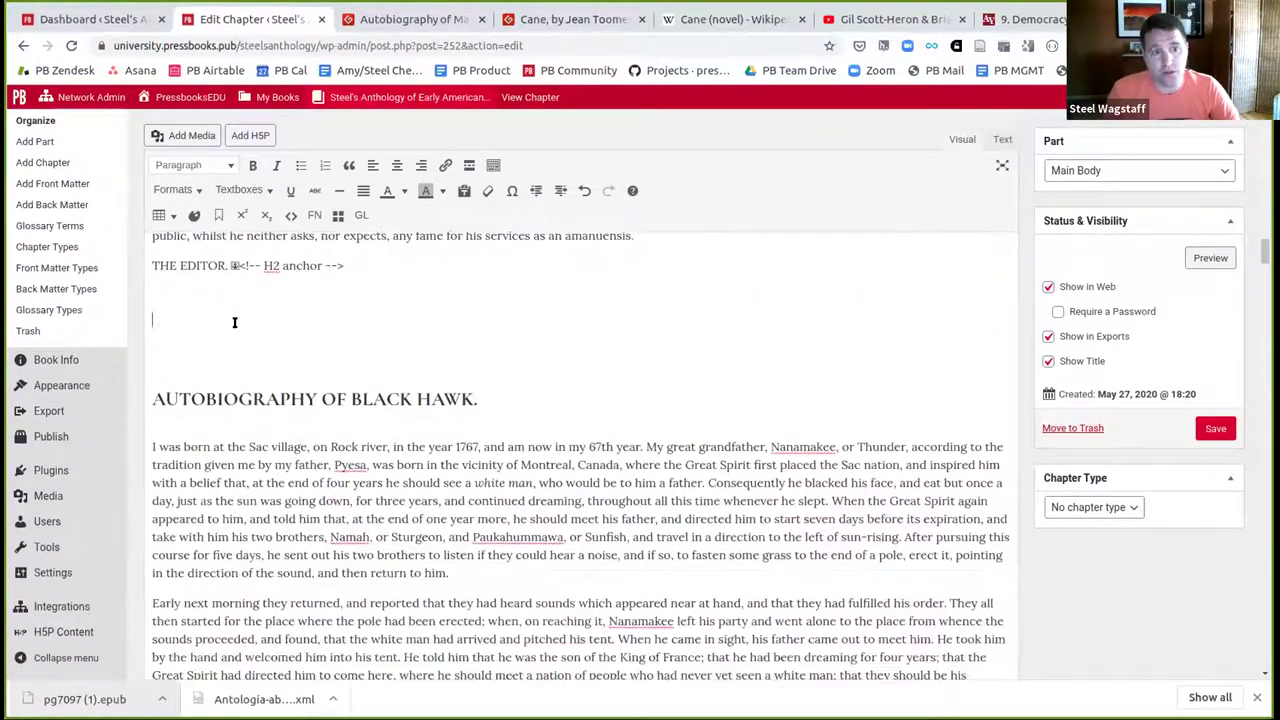
{"action": "key", "text": "Up"}
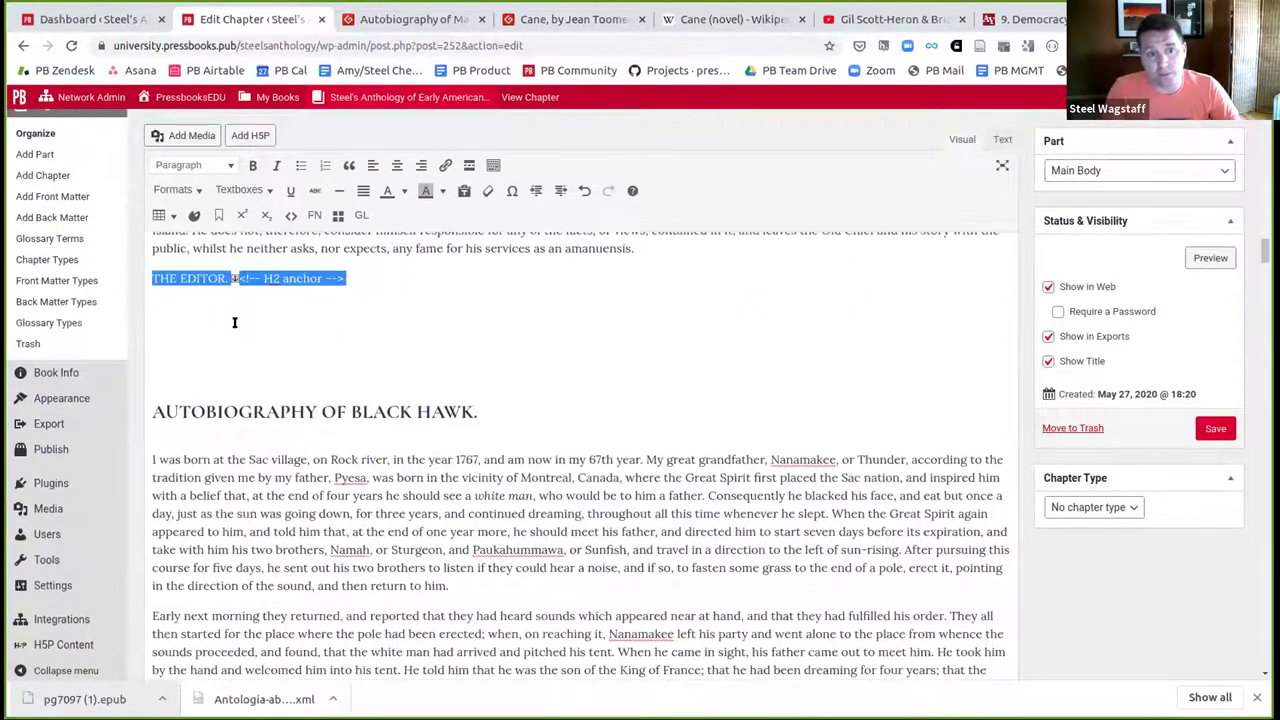
{"action": "key", "text": "Delete"}
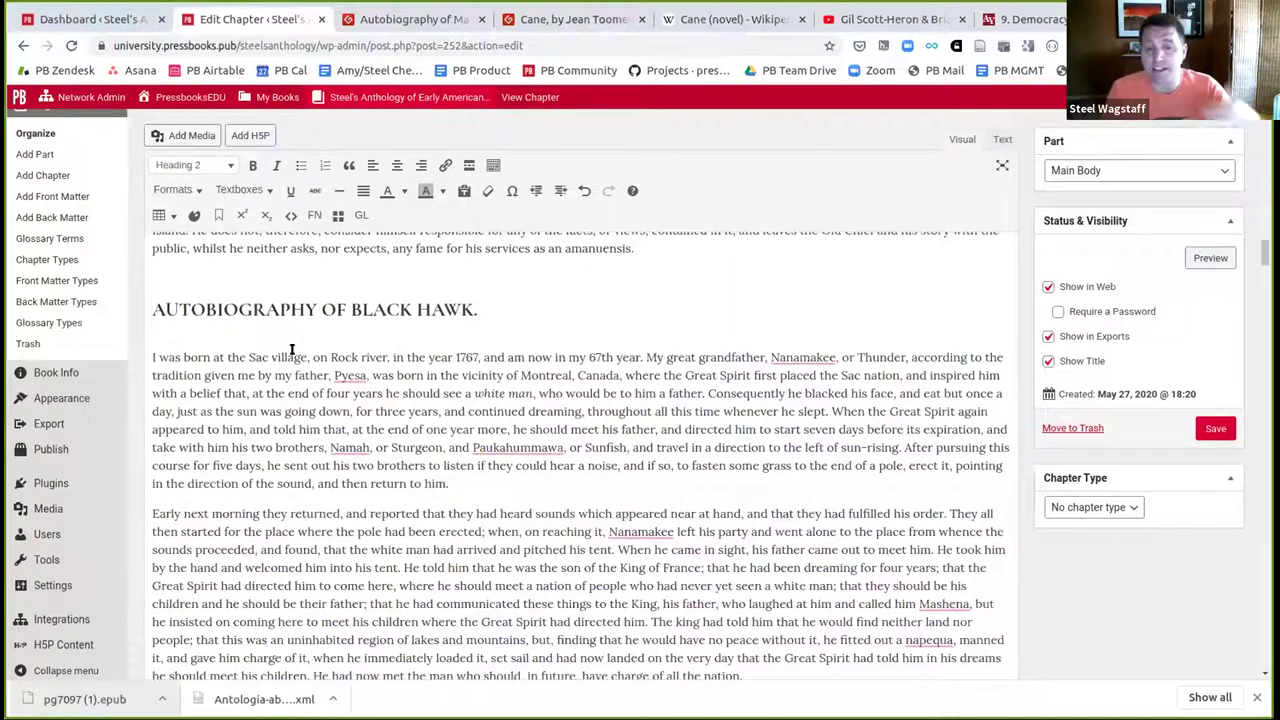
- Cut everything from the AUTOBIOGRAPHY OF BLACK HAWK heading to the end out of the chapter and save the chapter
{"action": "scroll", "coordinate": [290, 347], "scroll_direction": "down", "scroll_amount": 2}
{"action": "scroll", "coordinate": [292, 347], "scroll_direction": "down", "scroll_amount": 15}
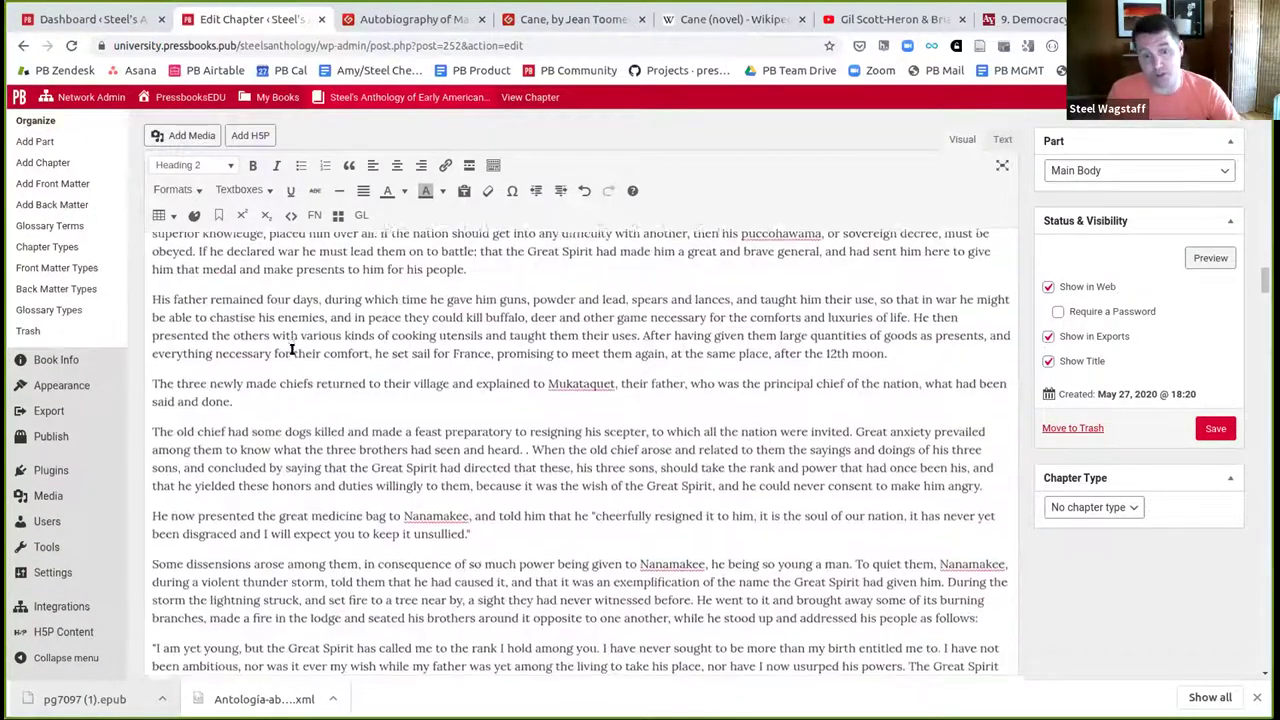
{"action": "scroll", "coordinate": [292, 349], "scroll_direction": "down", "scroll_amount": 15}
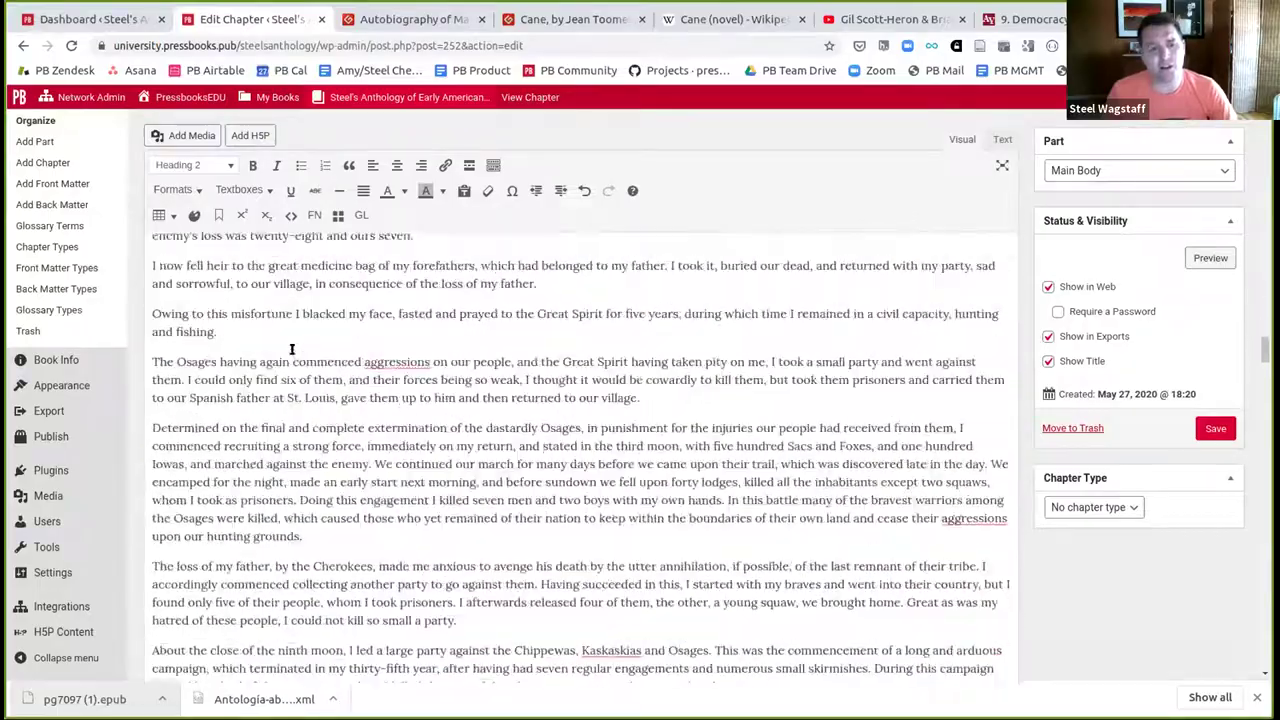
{"action": "scroll", "coordinate": [292, 347], "scroll_direction": "down", "scroll_amount": 15}
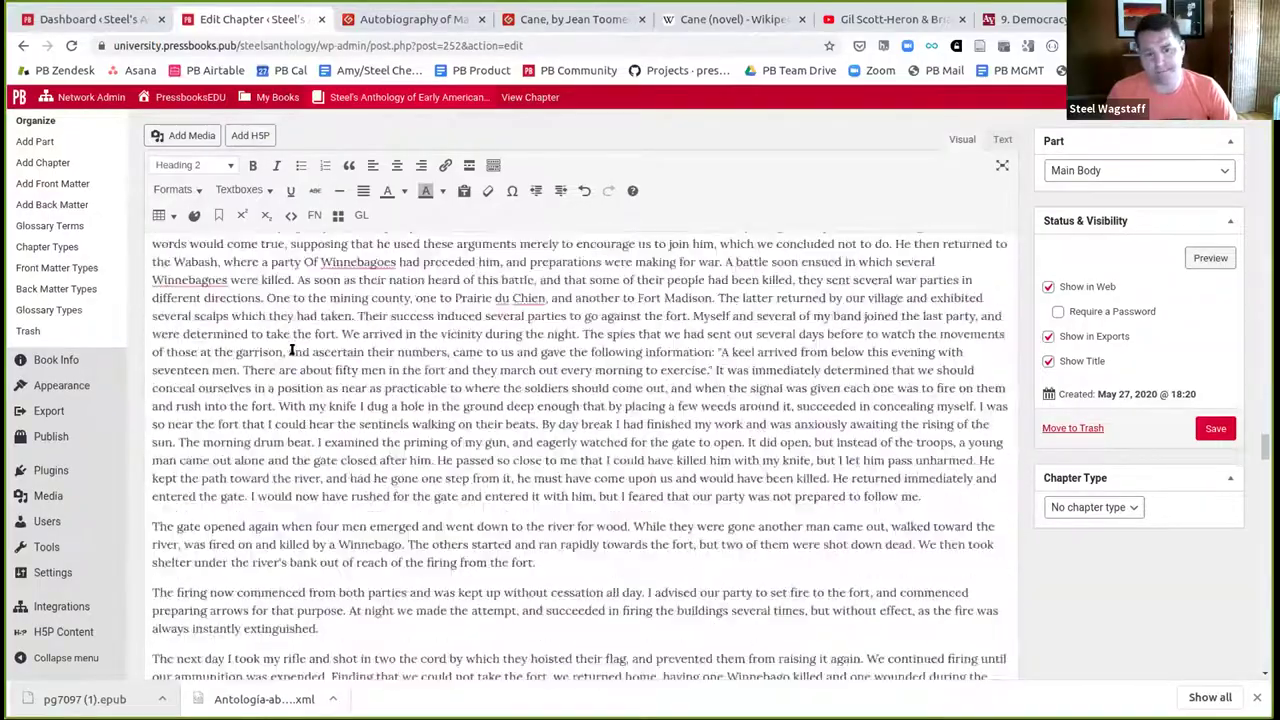
{"action": "scroll", "coordinate": [292, 349], "scroll_direction": "down", "scroll_amount": 15}
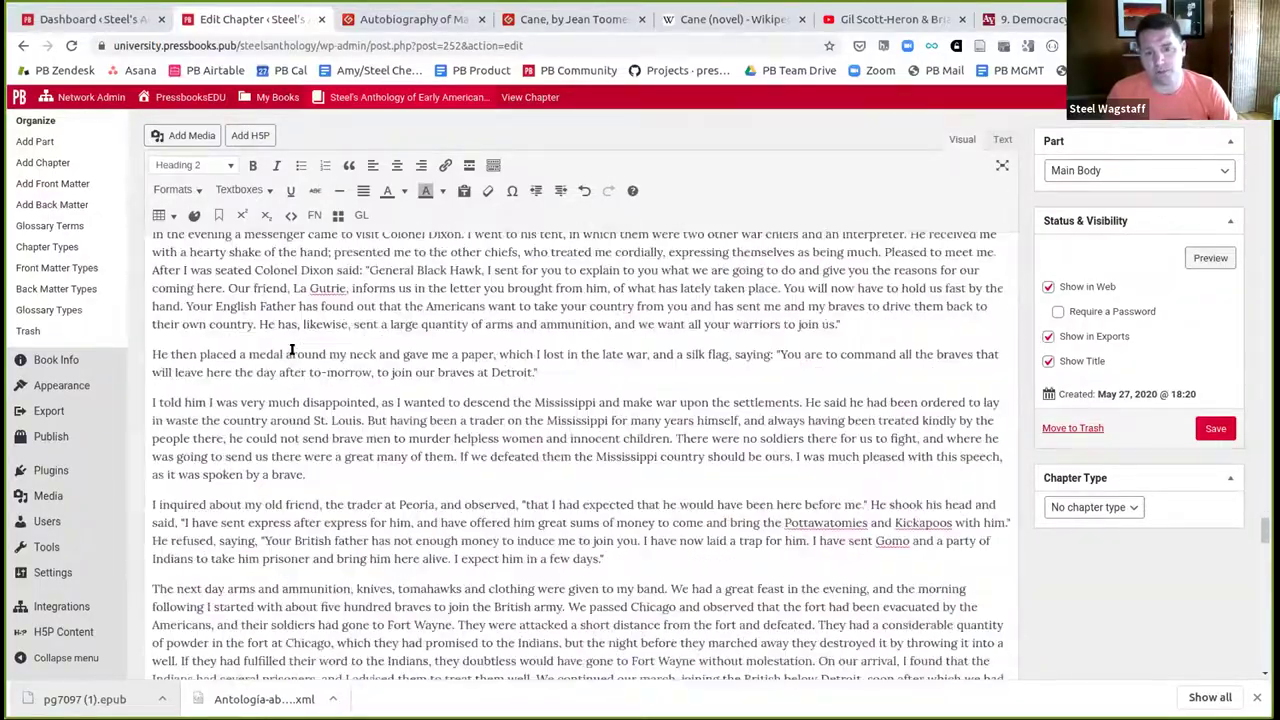
{"action": "scroll", "coordinate": [292, 349], "scroll_direction": "down", "scroll_amount": 15}
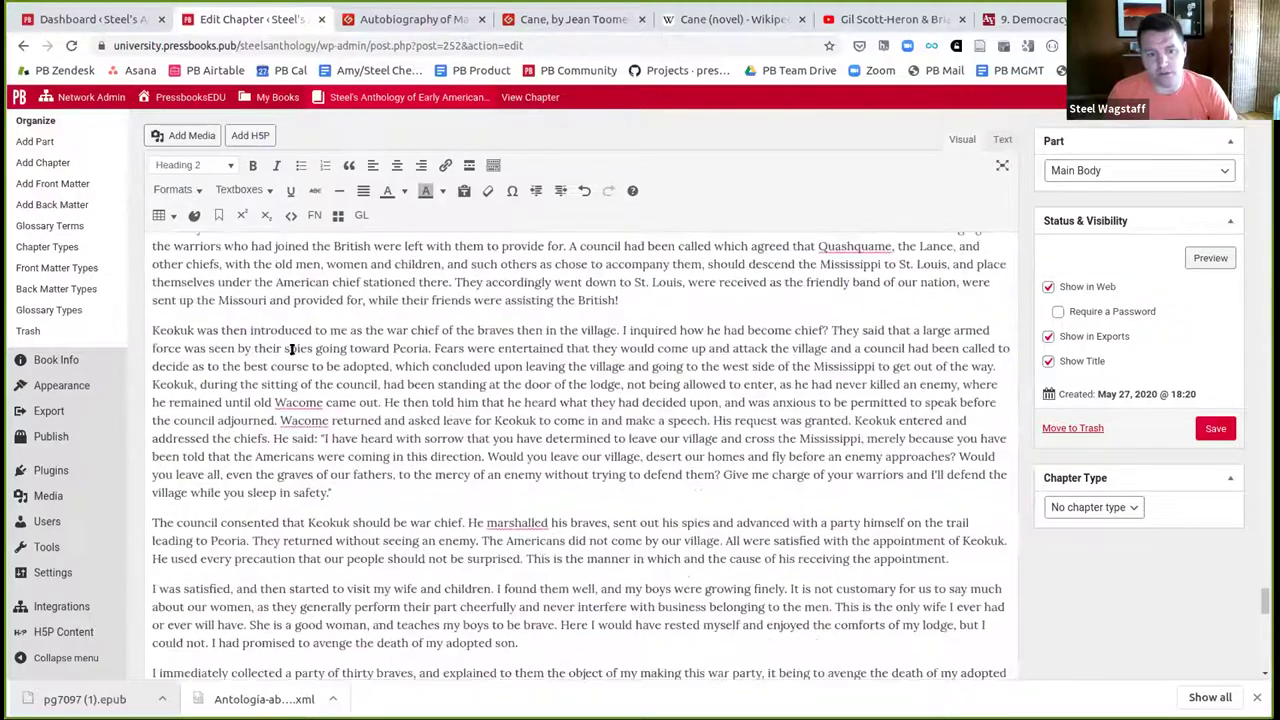
{"action": "left_click", "coordinate": [516, 280], "text": "shift"}
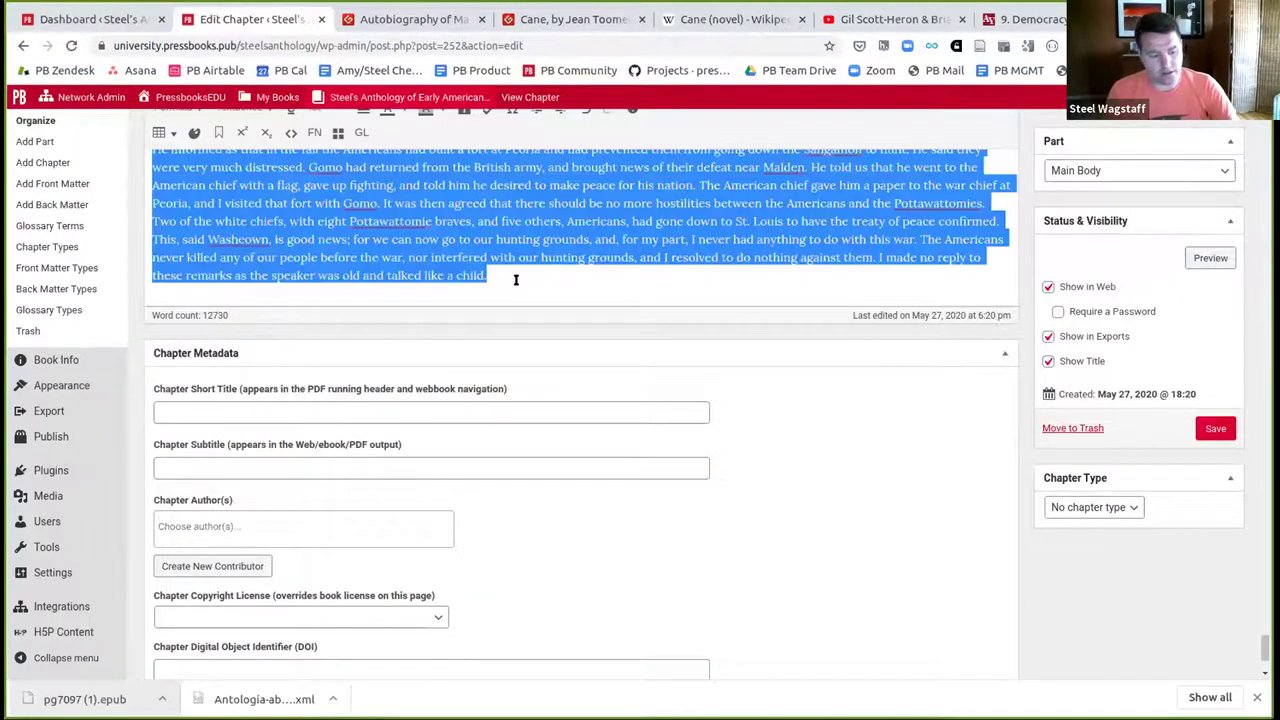
{"action": "key", "text": "ctrl+v"}
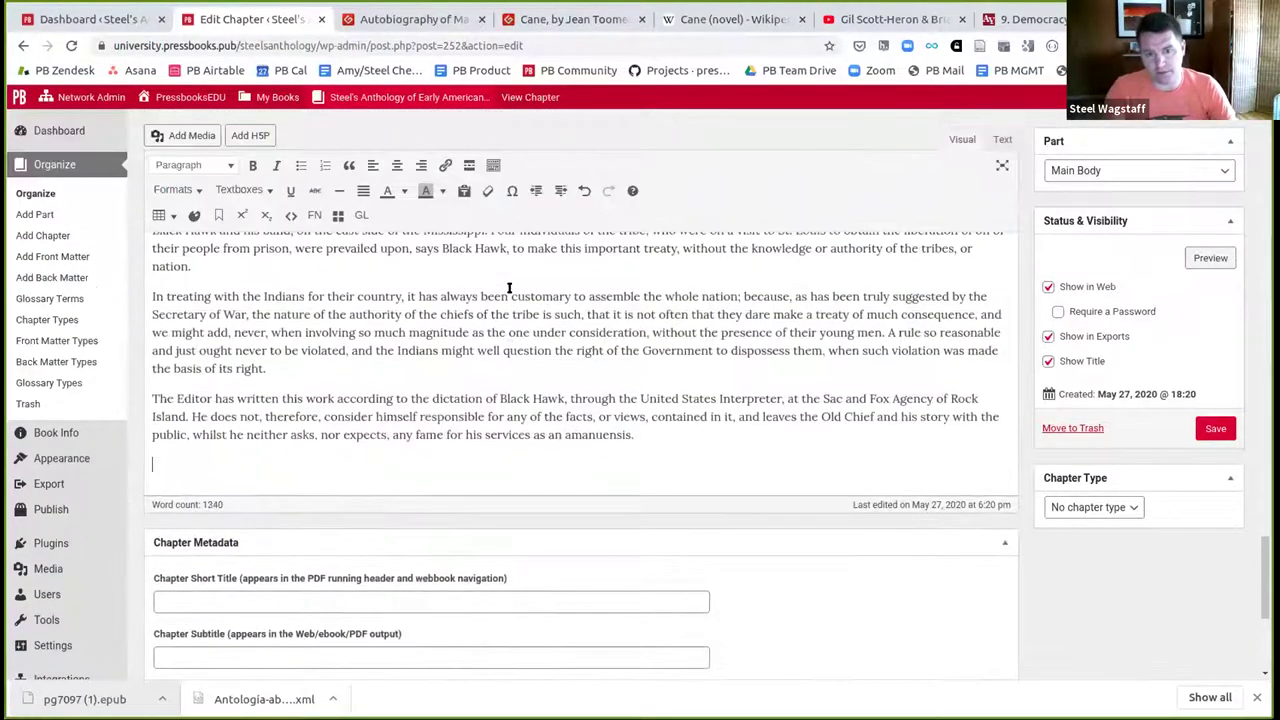
{"action": "key", "text": "BackSpace"}
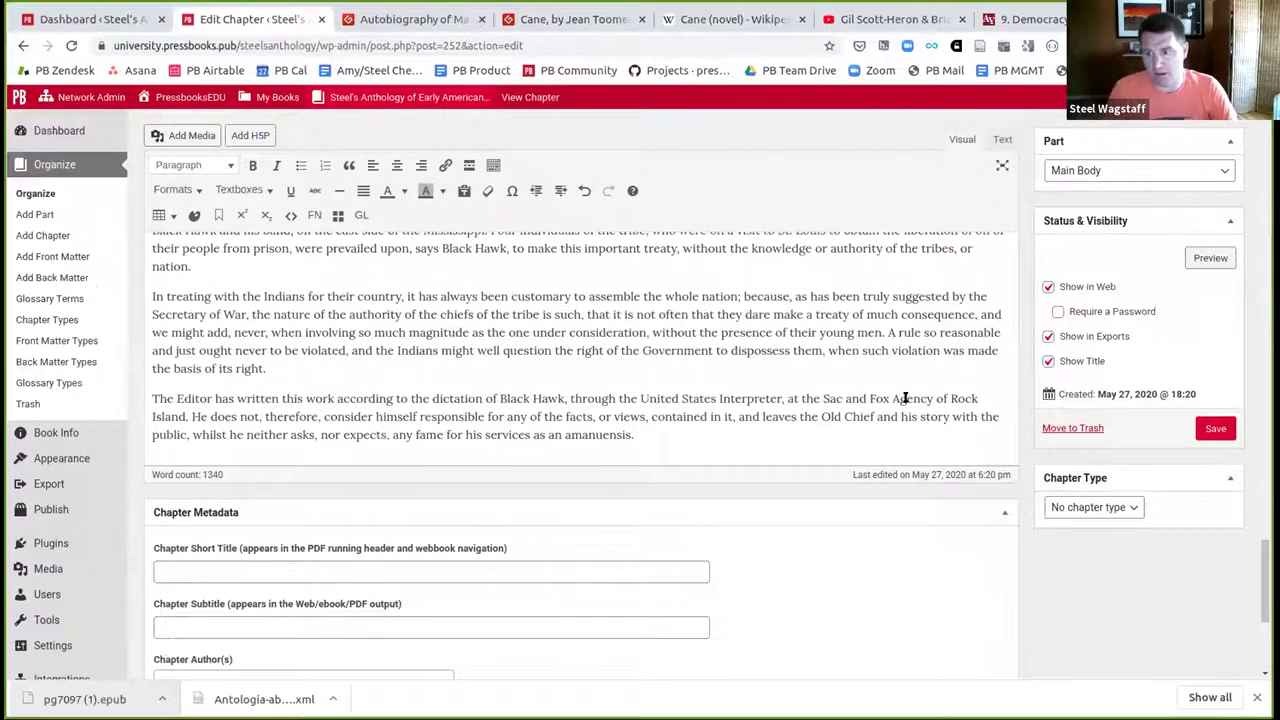
{"action": "left_click", "coordinate": [1203, 430]}
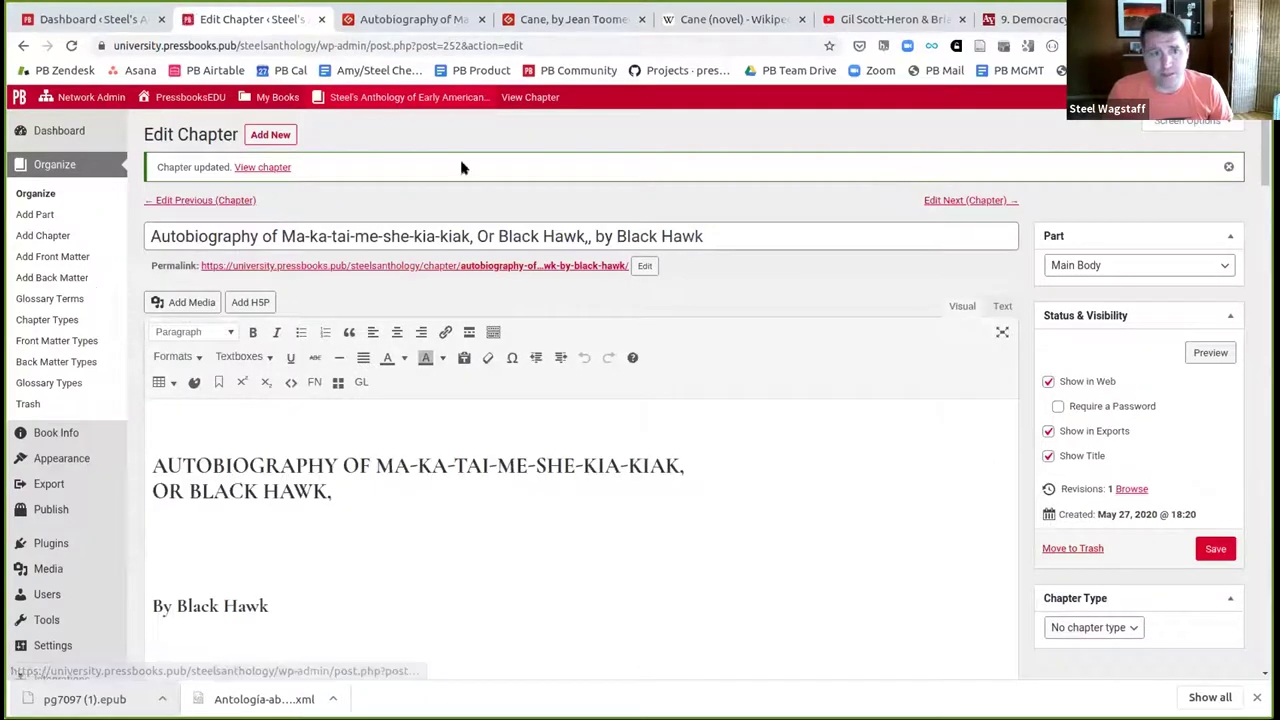
- Add a new chapter containing the cut text and move its AUTOBIOGRAPHY OF BLACK HAWK heading into the chapter title
{"action": "left_click", "coordinate": [268, 134]}
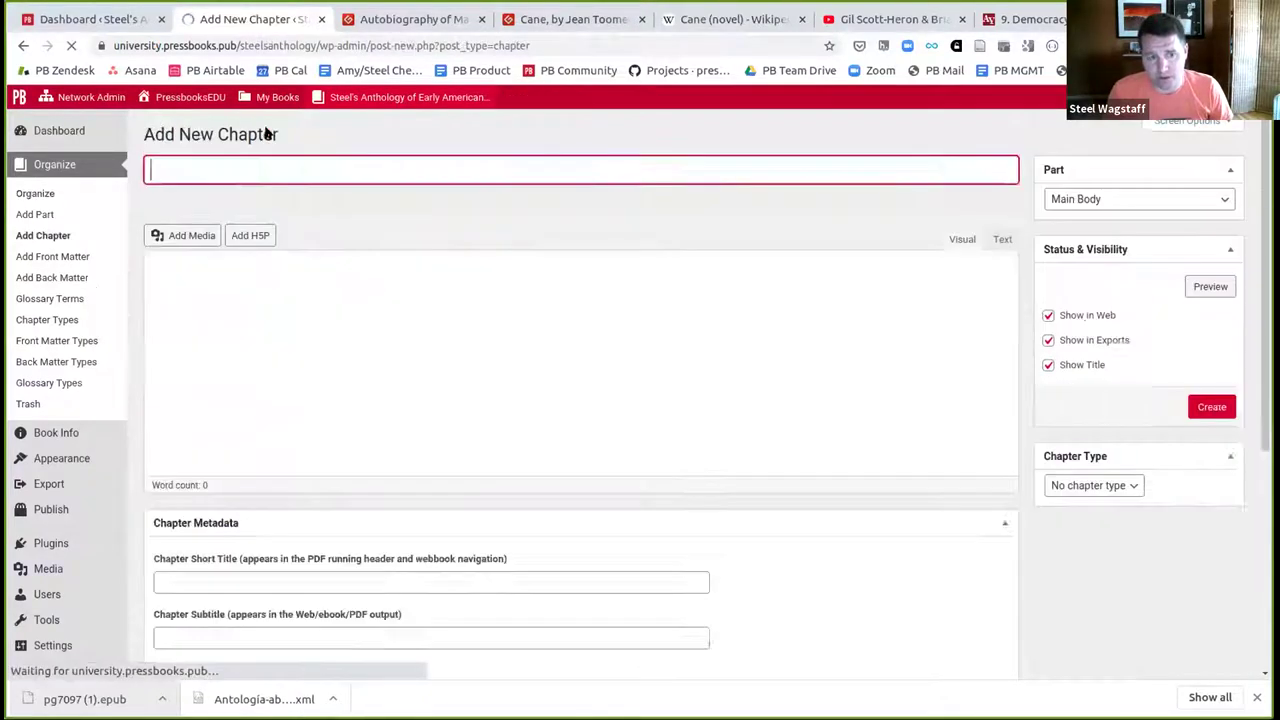
{"action": "key", "text": "ctrl+v"}
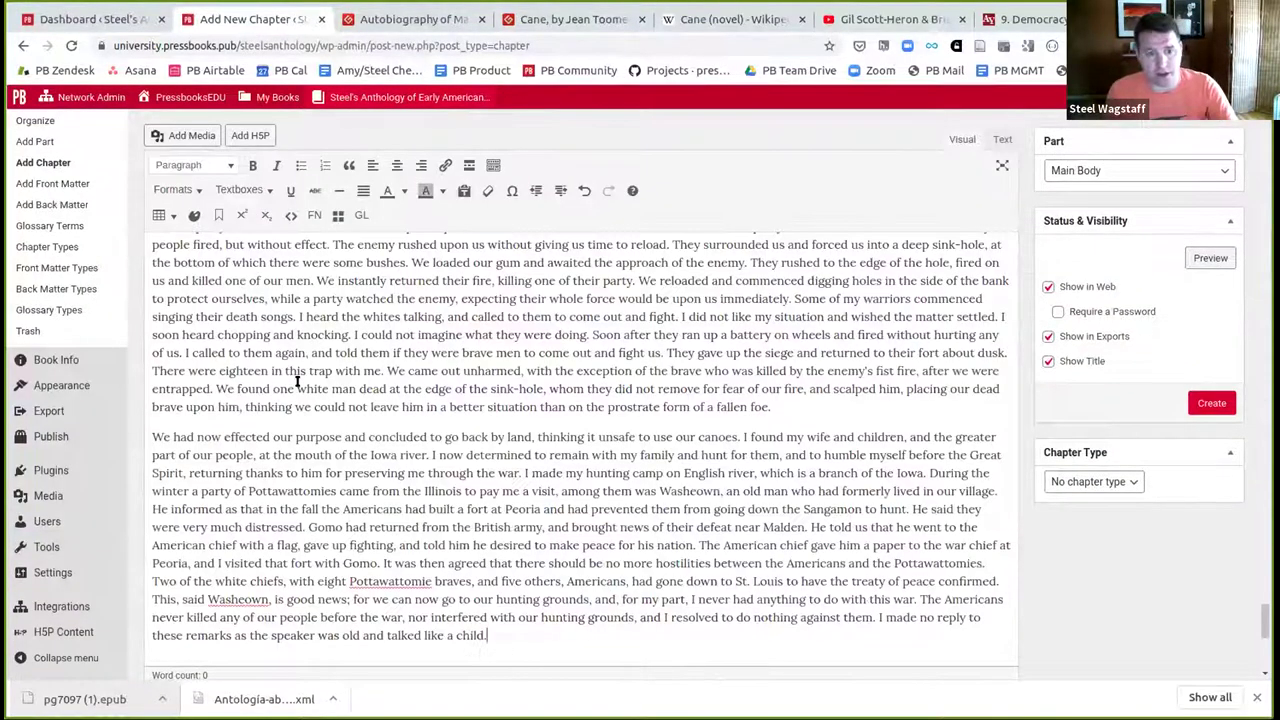
{"action": "scroll", "coordinate": [297, 381], "scroll_direction": "up", "scroll_amount": 20}
{"action": "triple_click", "coordinate": [516, 389]}
{"action": "key", "text": "ctrl+x"}
{"action": "left_click", "coordinate": [303, 167]}
{"action": "key", "text": "ctrl+v"}
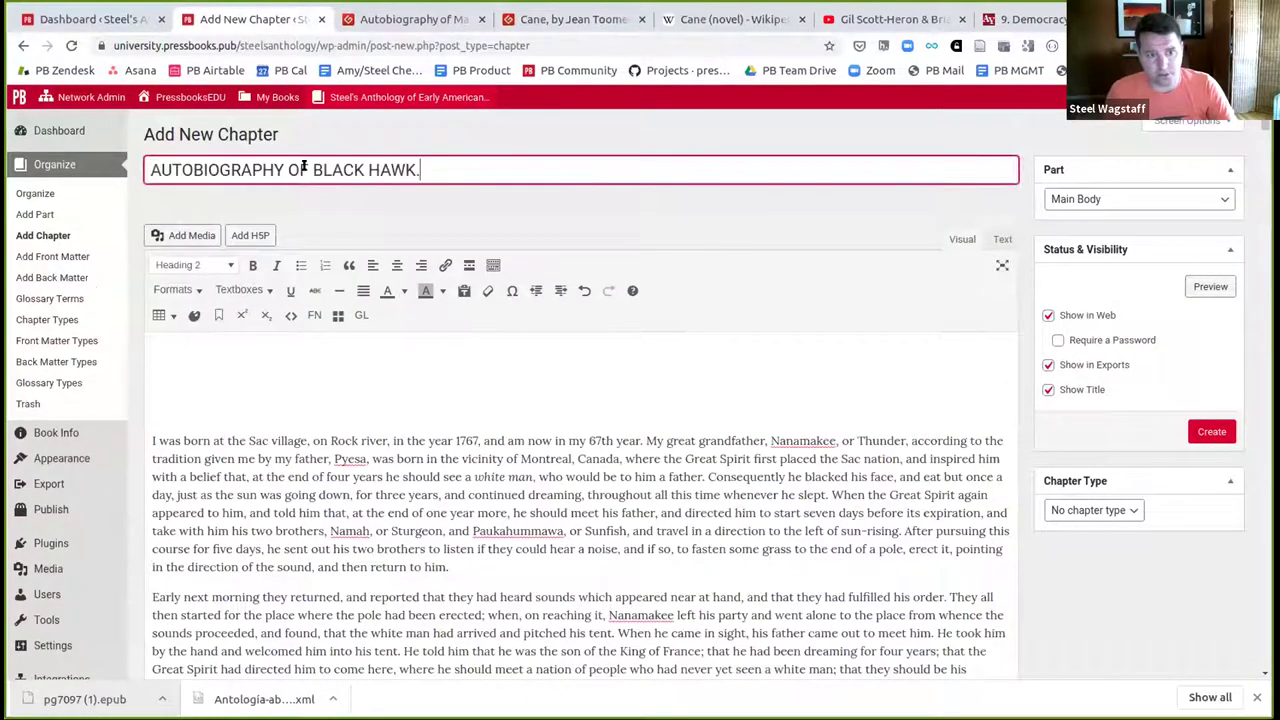
- Remove the blank lines above the new chapter's first paragraph and create the chapter
{"action": "left_click", "coordinate": [243, 390]}
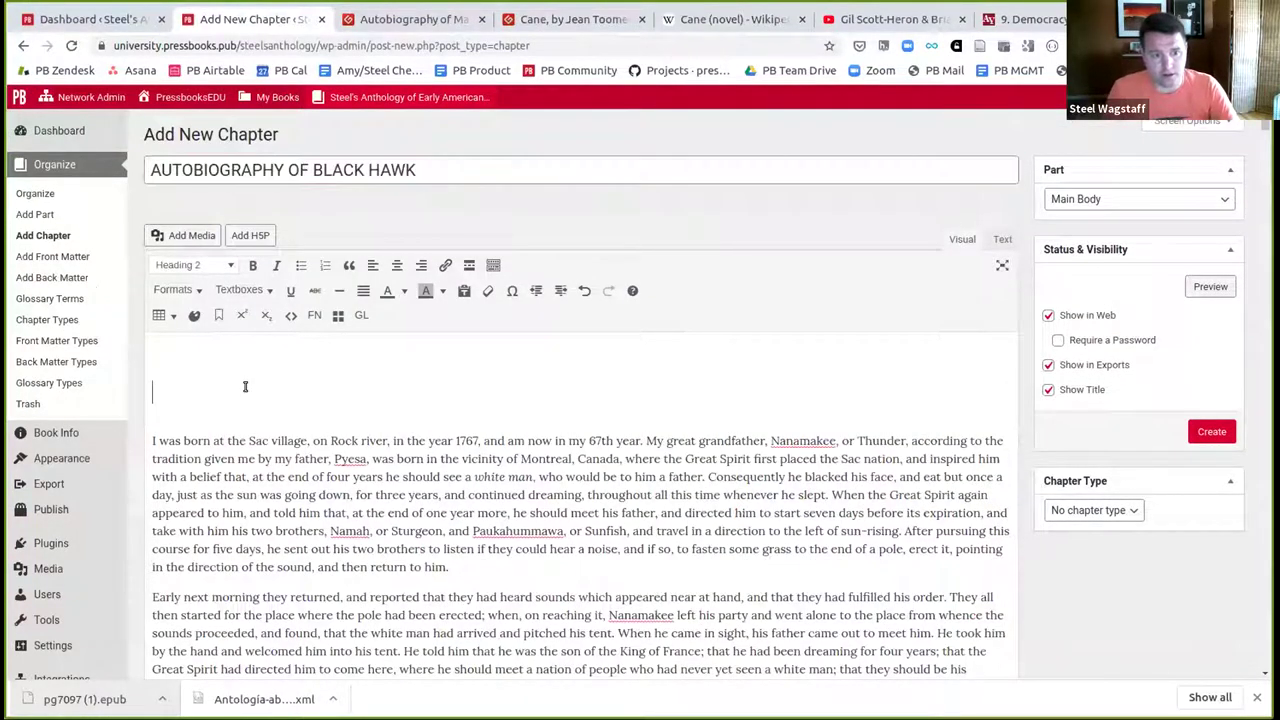
{"action": "key", "text": "Delete"}
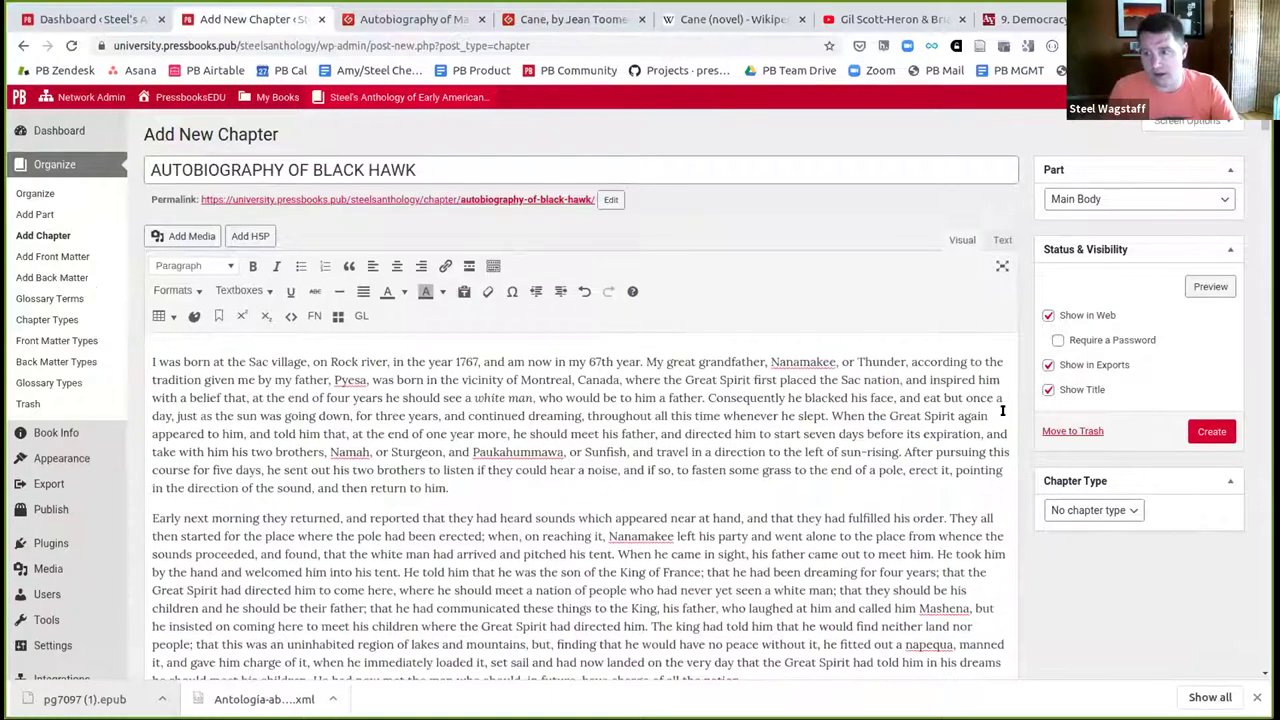
{"action": "left_click", "coordinate": [1195, 434]}
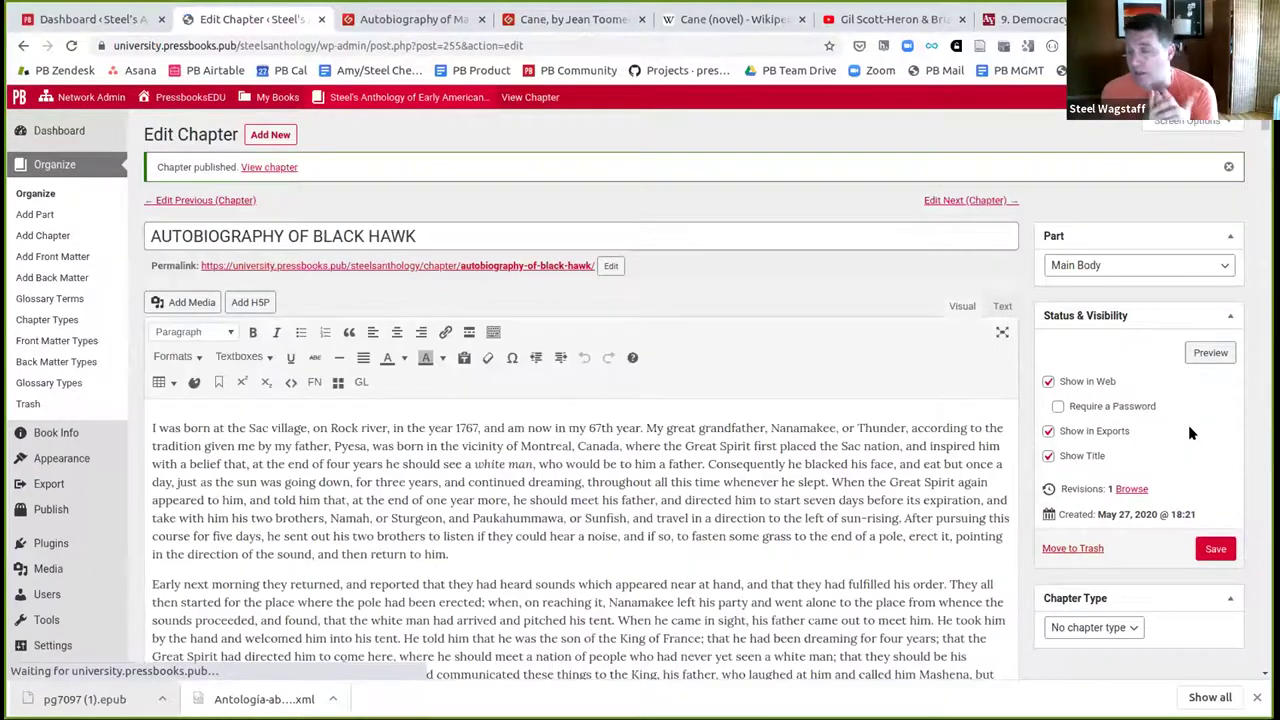
- Preview the new AUTOBIOGRAPHY OF BLACK HAWK chapter and look through its opening paragraphs
{"action": "left_click", "coordinate": [1205, 354]}
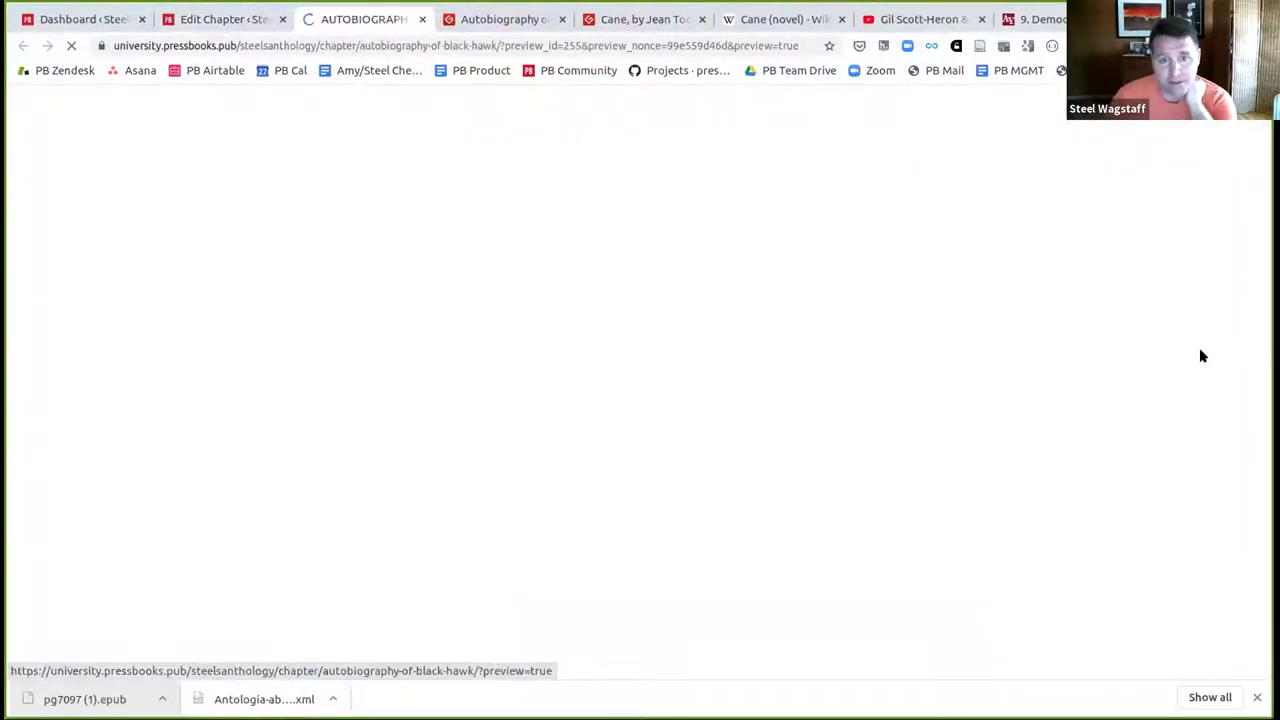
{"action": "scroll", "coordinate": [785, 422], "scroll_direction": "down", "scroll_amount": 1}
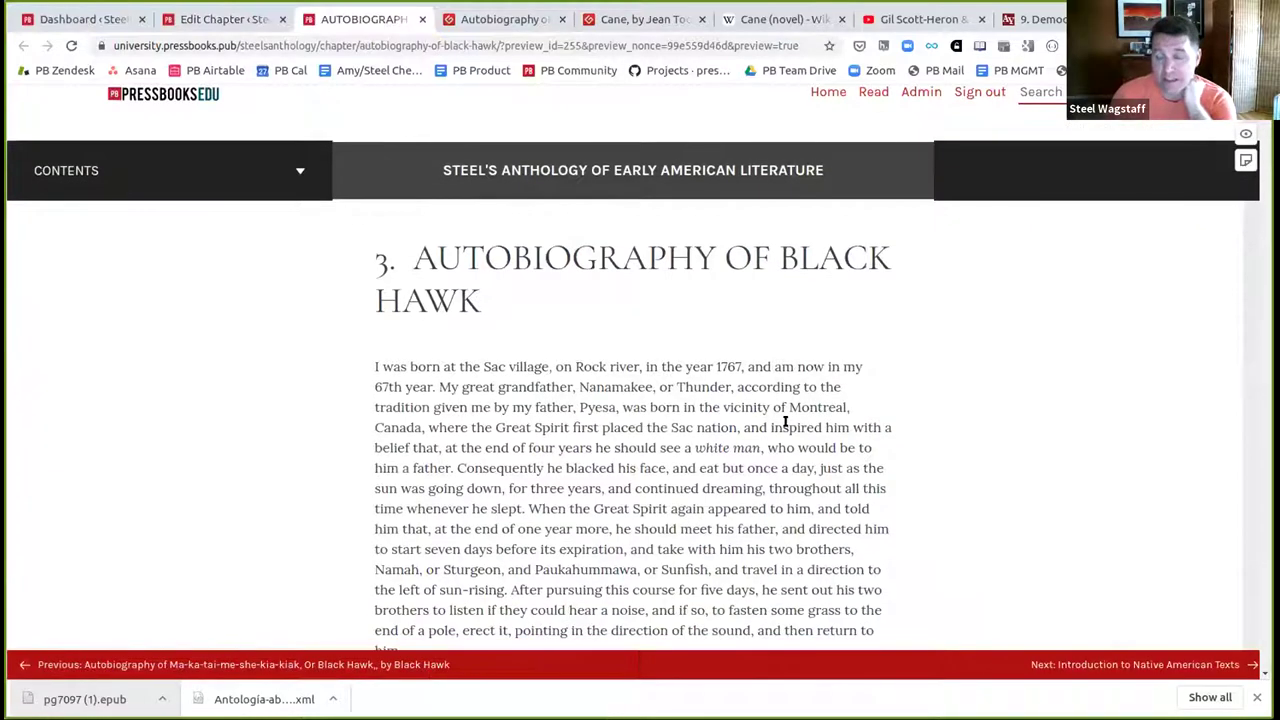
{"action": "scroll", "coordinate": [785, 422], "scroll_direction": "down", "scroll_amount": 4}
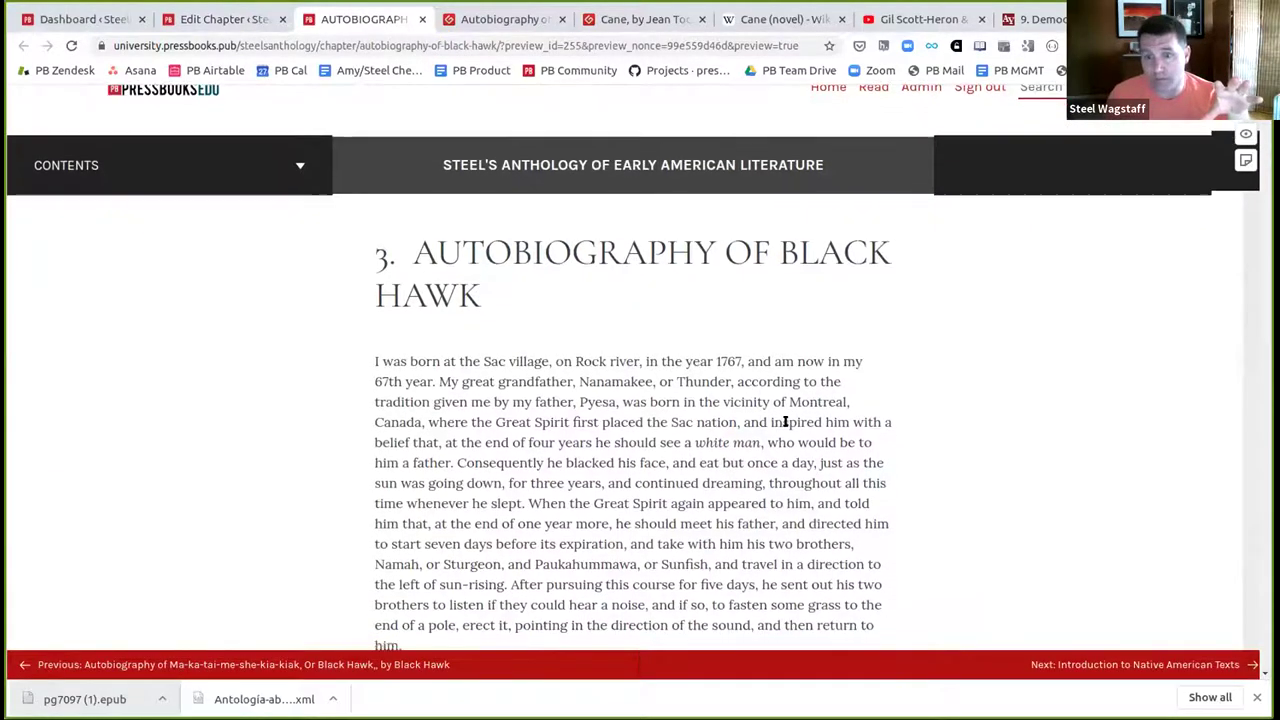
{"action": "scroll", "coordinate": [785, 422], "scroll_direction": "down", "scroll_amount": 12}
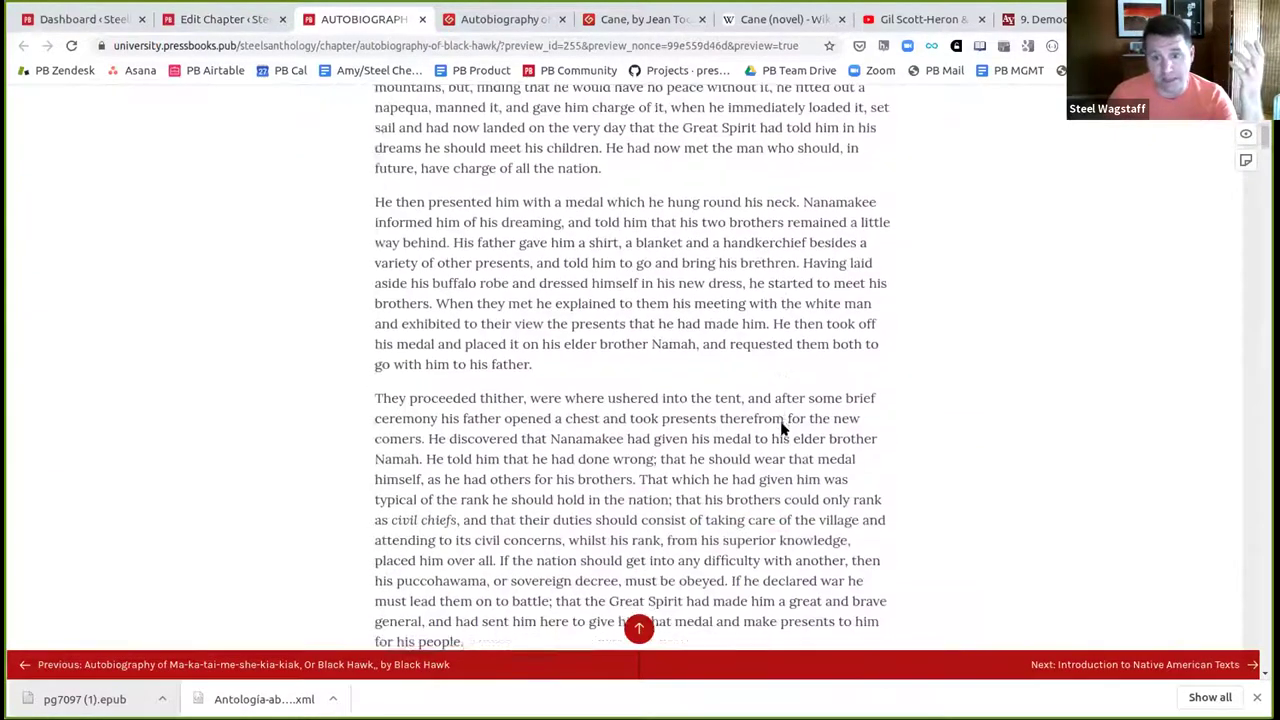
{"action": "scroll", "coordinate": [783, 423], "scroll_direction": "down", "scroll_amount": 7}
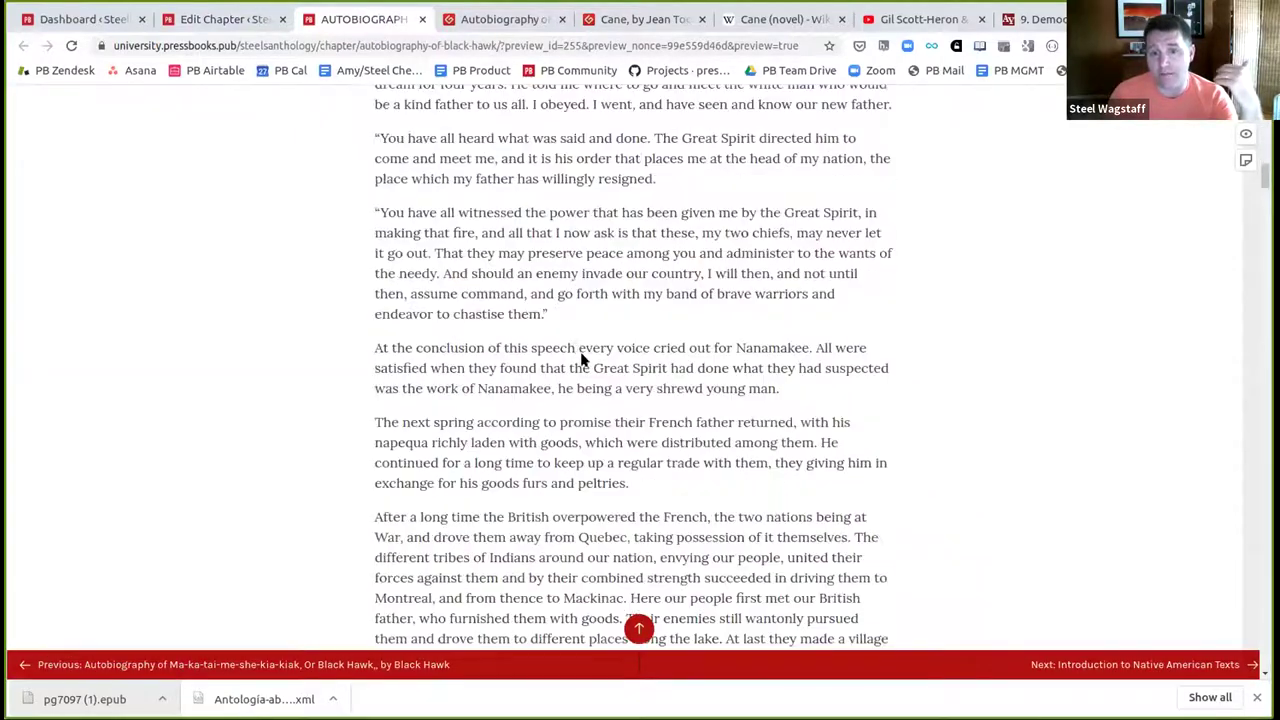
- Annotate the phrase ending "every voice cried out for Nanamakee" with "Let's check on the spelling Namakee here. Is that correct?"
{"action": "left_click_drag", "start_coordinate": [533, 347], "coordinate": [810, 348]}
{"action": "left_click", "coordinate": [767, 377]}
{"action": "type", "text": "Let's check on "}
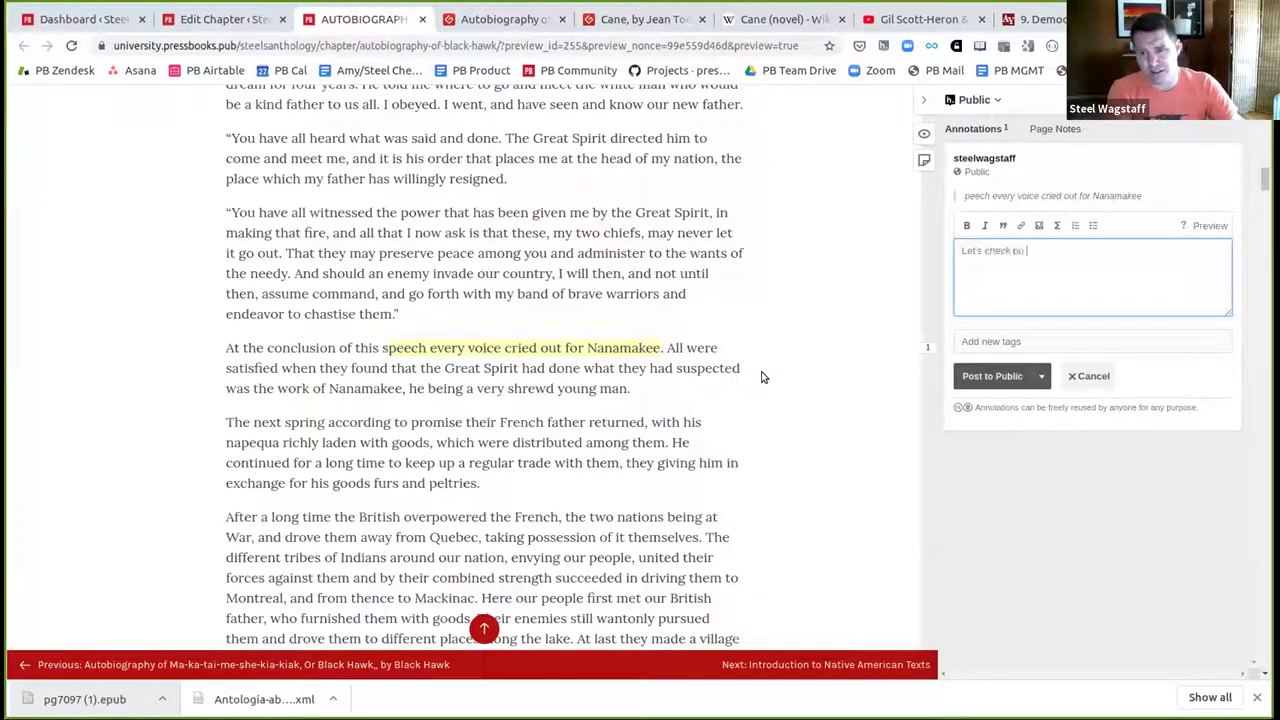
{"action": "type", "text": "the spelling Namakee "}
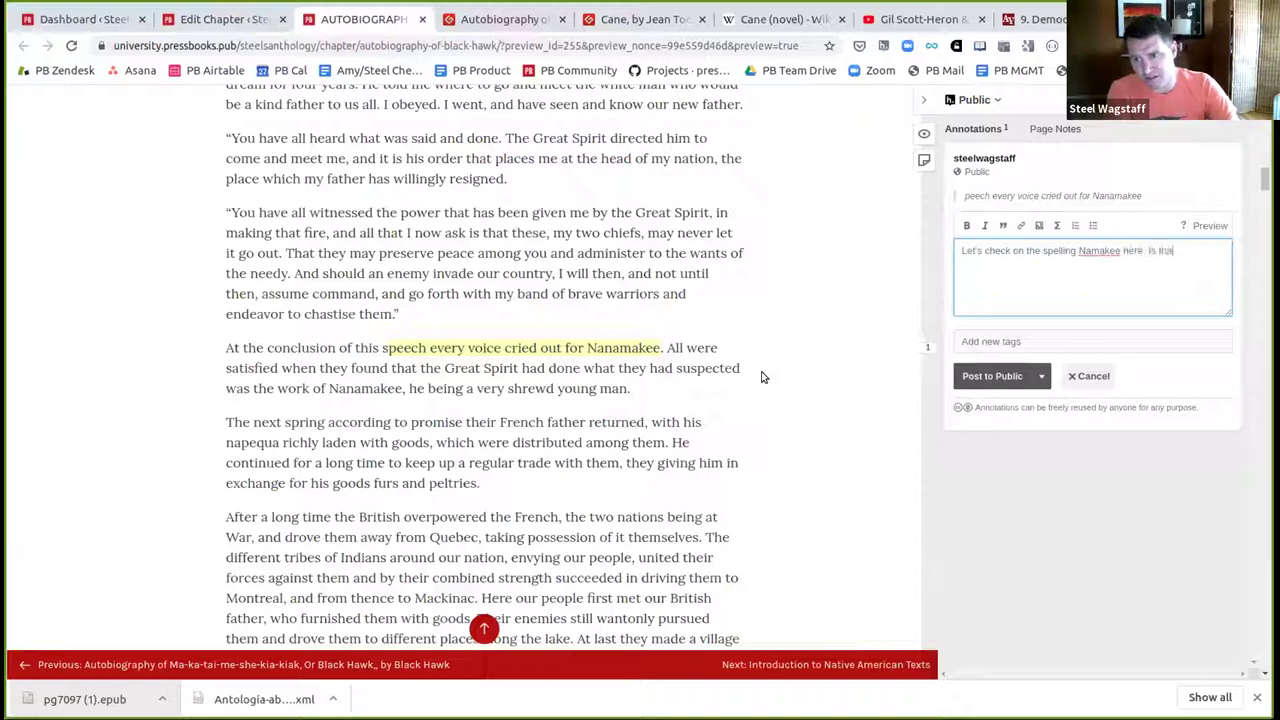
{"action": "type", "text": "here. Is that correct?"}
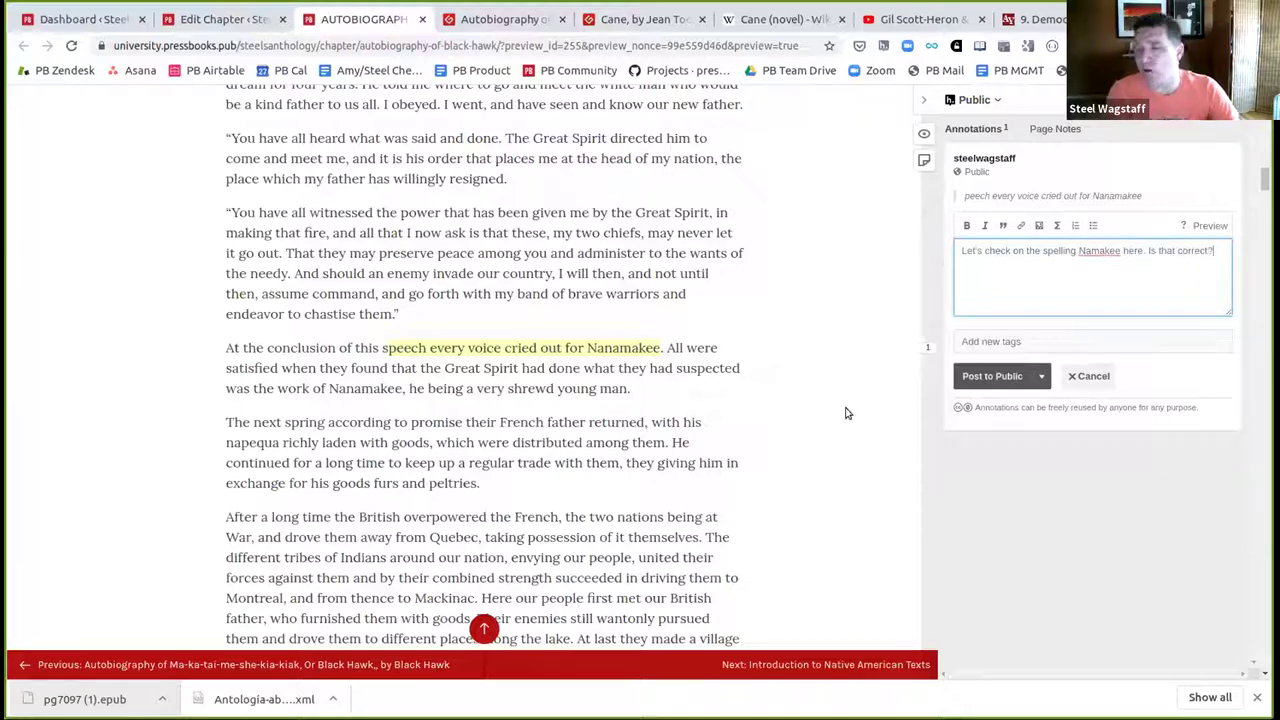
- Switch the annotation's group to PB website edits and post it there
{"action": "left_click", "coordinate": [974, 100]}
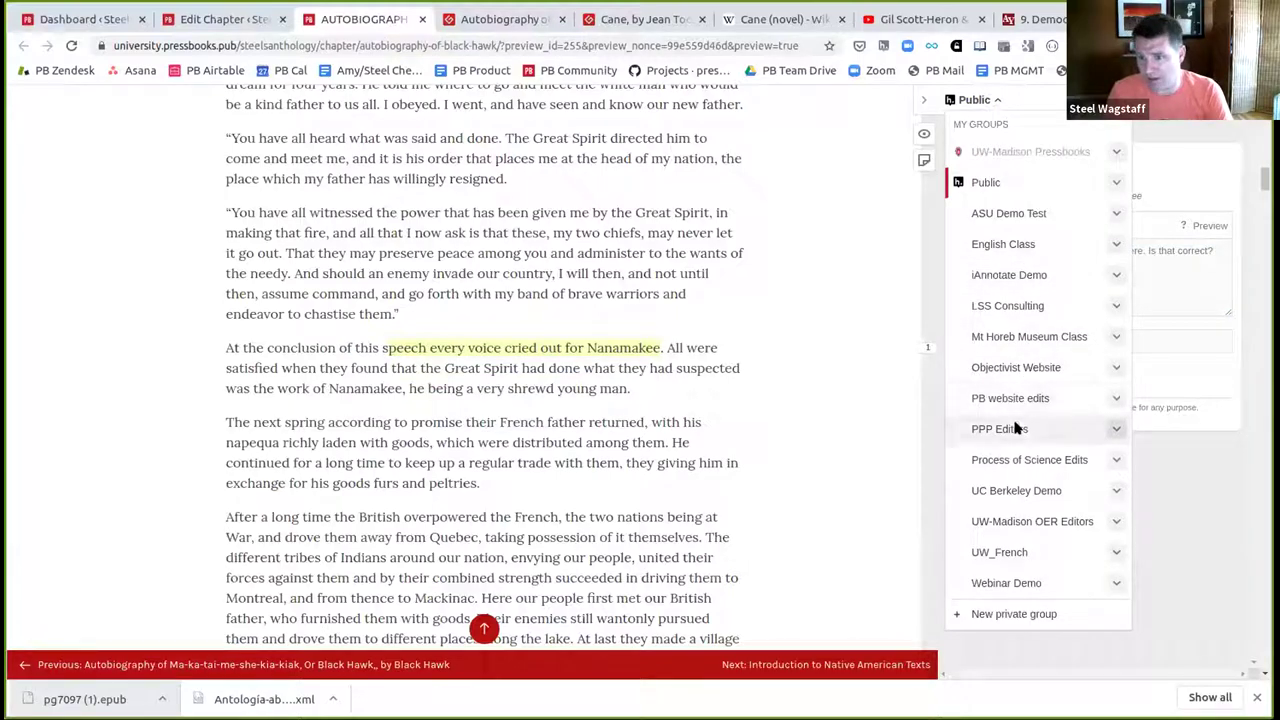
{"action": "left_click", "coordinate": [1068, 398]}
{"action": "left_click", "coordinate": [1002, 375]}
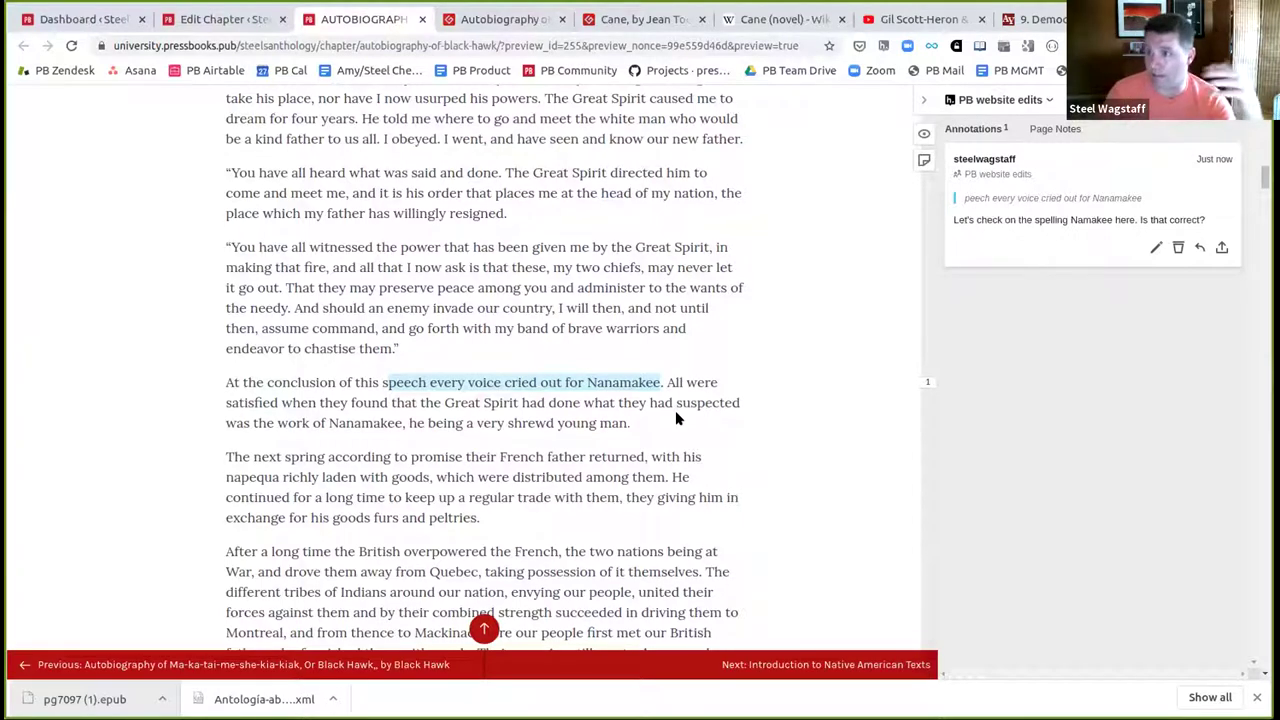
- Close the Project Gutenberg Black Hawk page and copy the full GEORGIA DUSK poem from the Cane page
{"action": "left_click", "coordinate": [530, 20]}
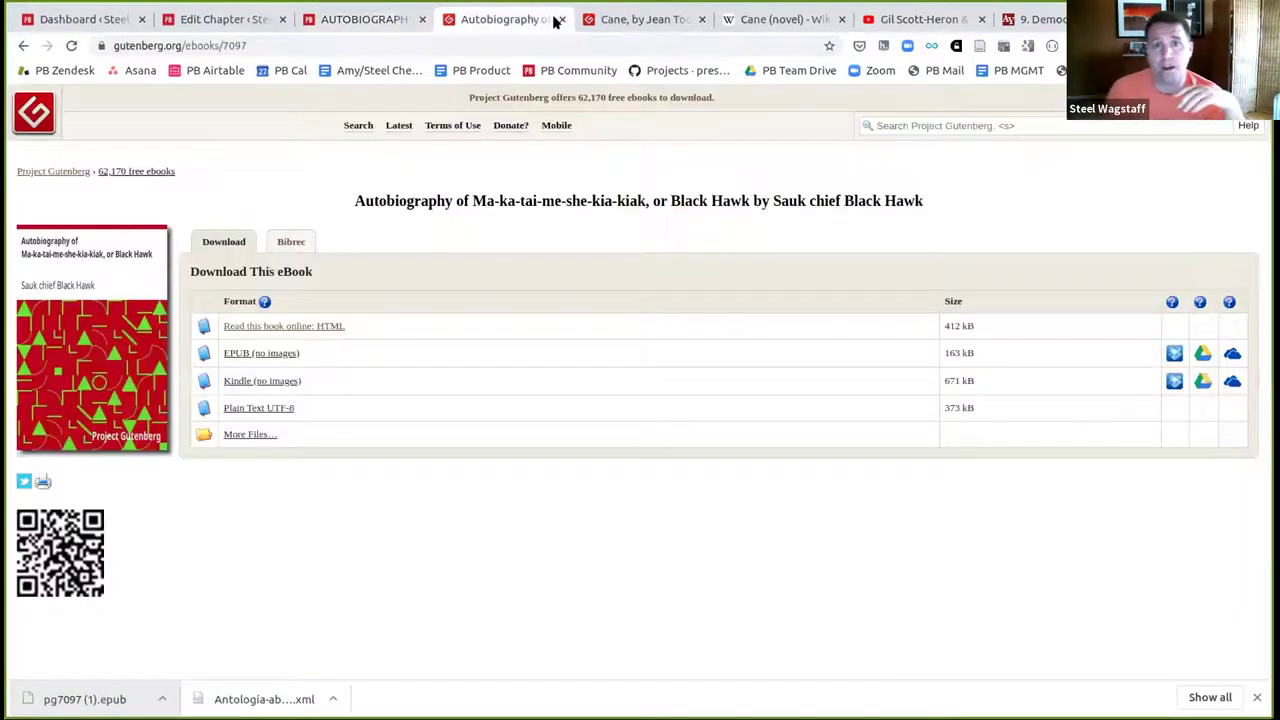
{"action": "left_click", "coordinate": [560, 19]}
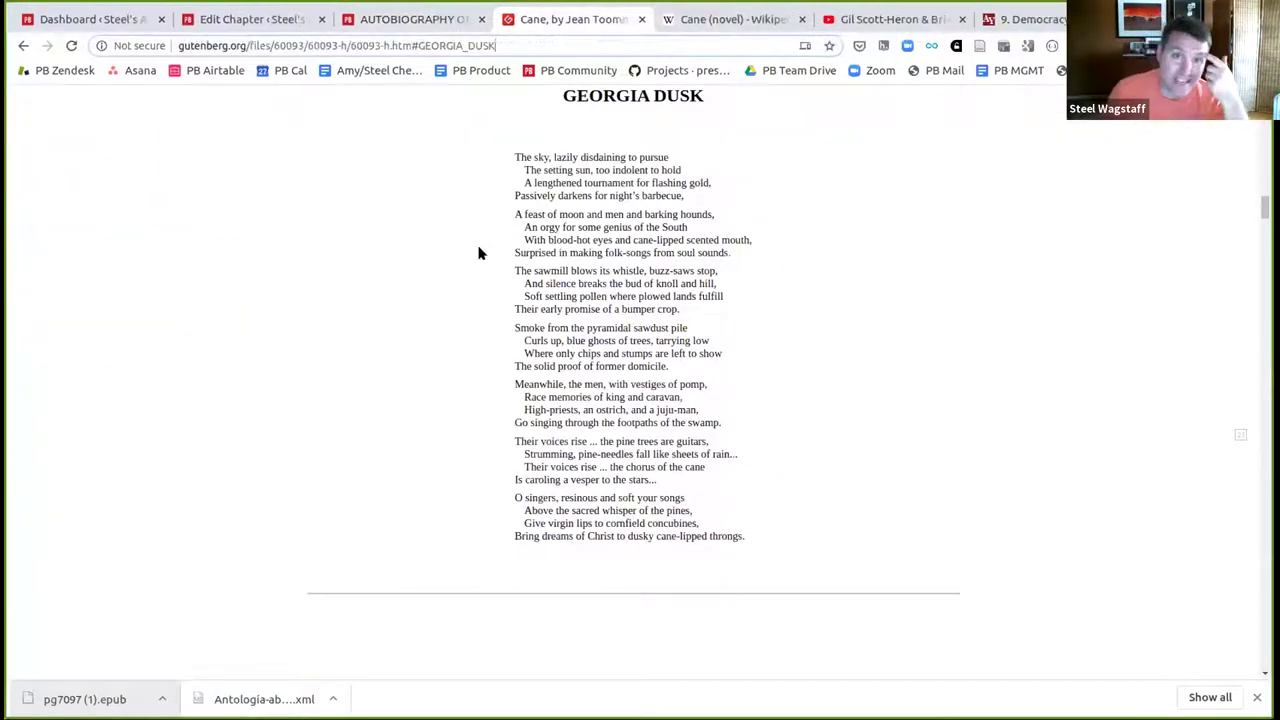
{"action": "scroll", "coordinate": [478, 253], "scroll_direction": "up", "scroll_amount": 4}
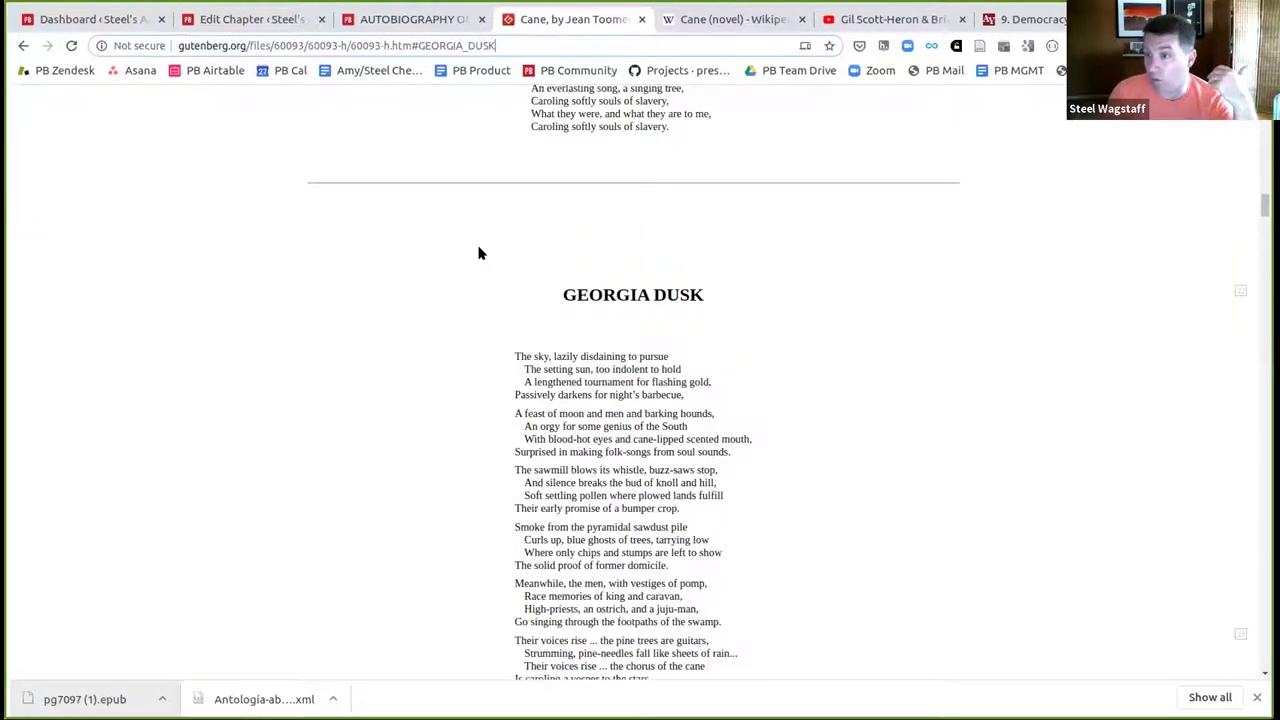
{"action": "scroll", "coordinate": [478, 253], "scroll_direction": "down", "scroll_amount": 3}
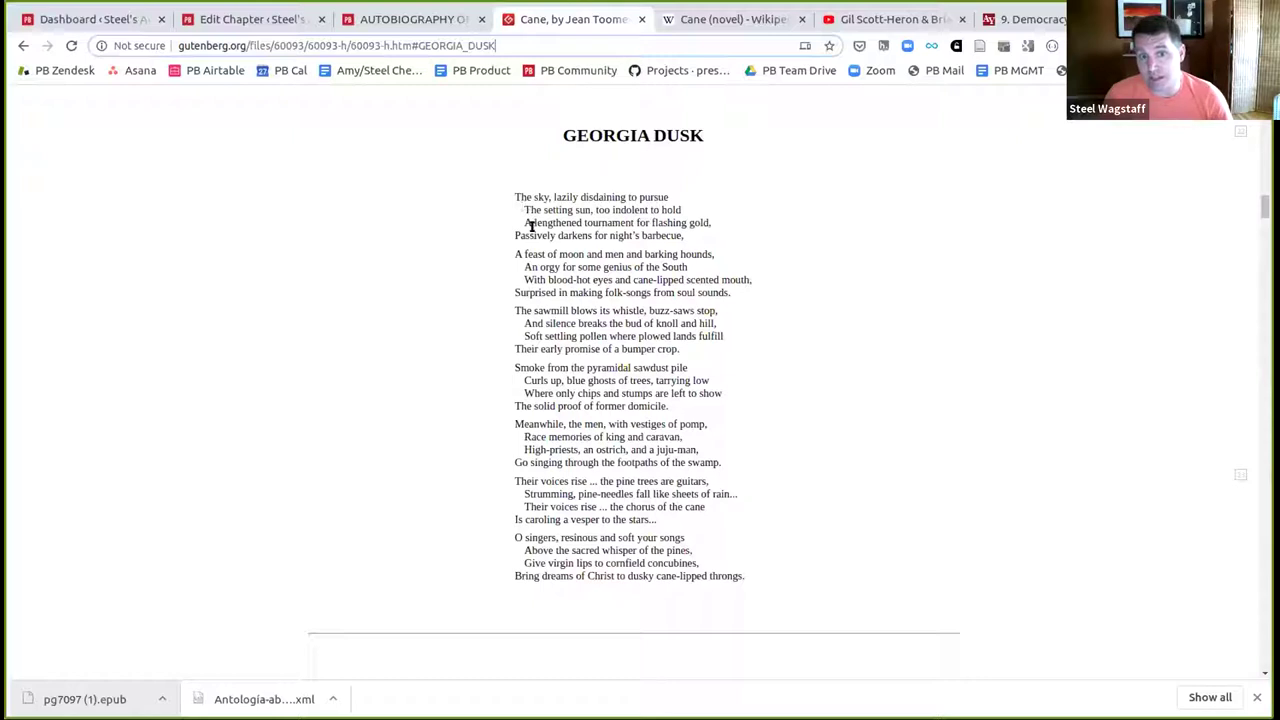
{"action": "left_click_drag", "start_coordinate": [562, 135], "coordinate": [791, 589]}
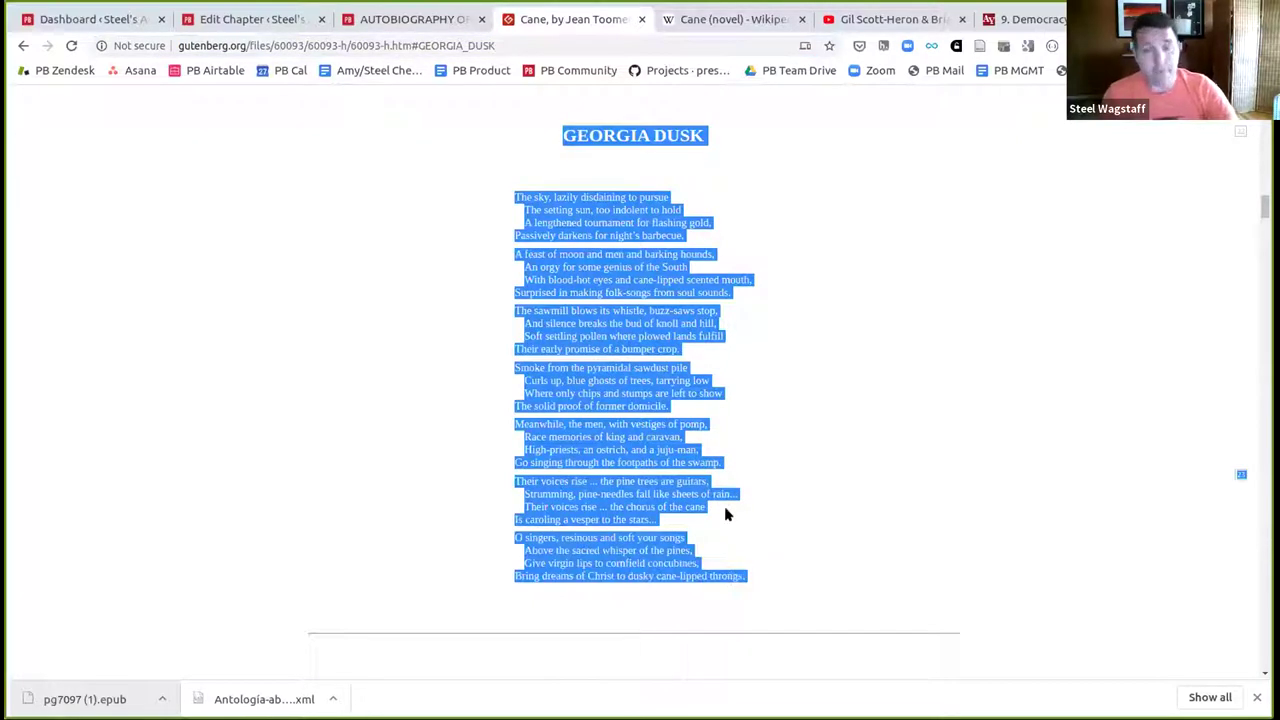
- Add a new chapter titled Georgia Dusk and paste the copied poem into its body
{"action": "left_click", "coordinate": [263, 21]}
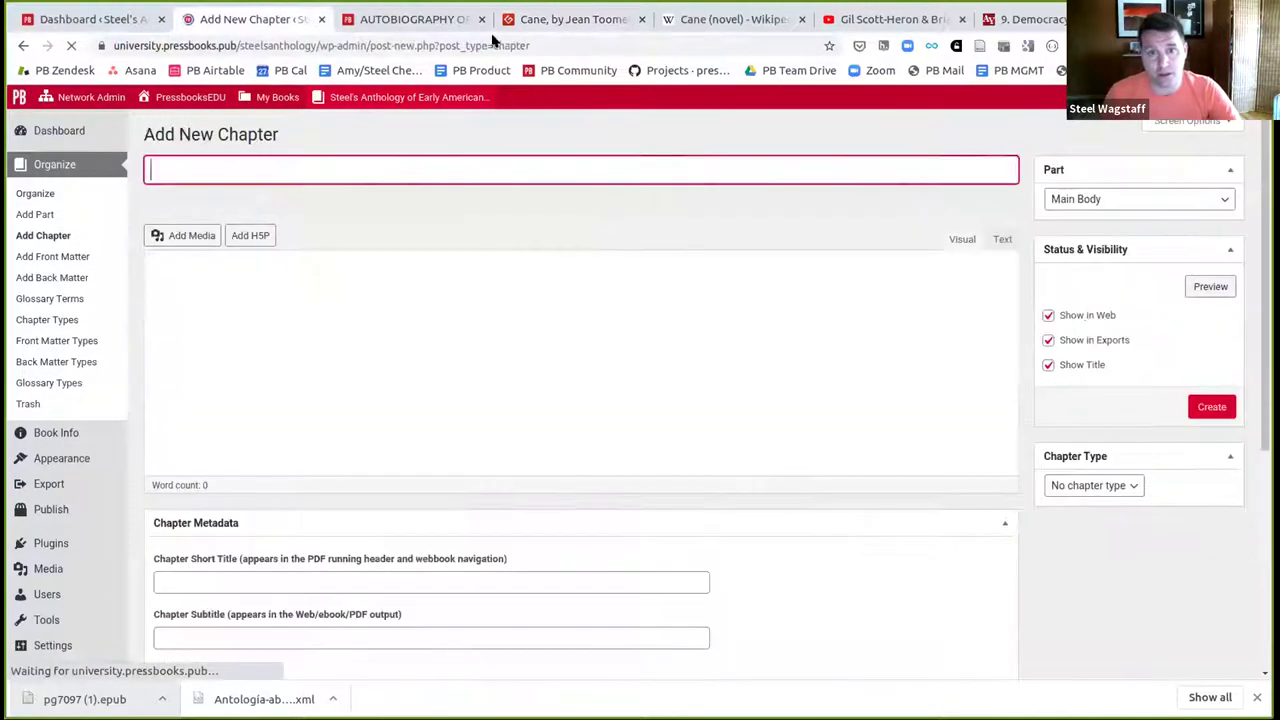
{"action": "left_click", "coordinate": [527, 22]}
{"action": "left_click", "coordinate": [233, 22]}
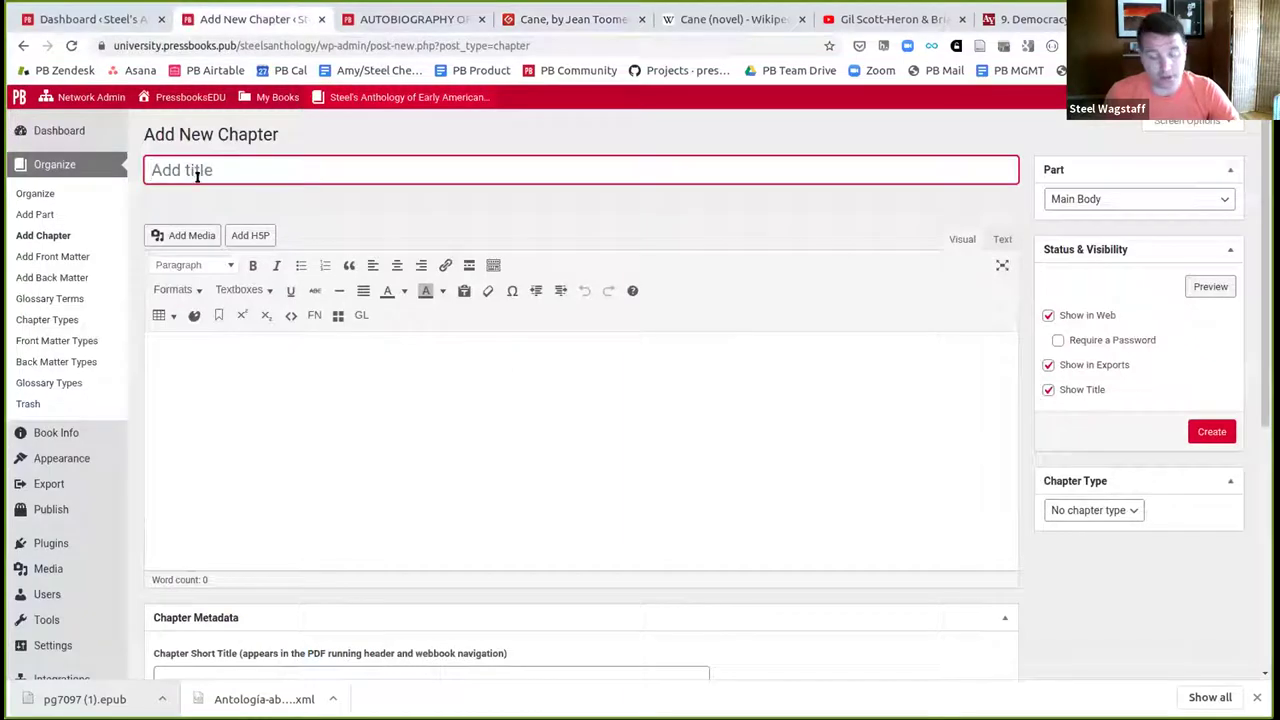
{"action": "type", "text": "Georgia "}
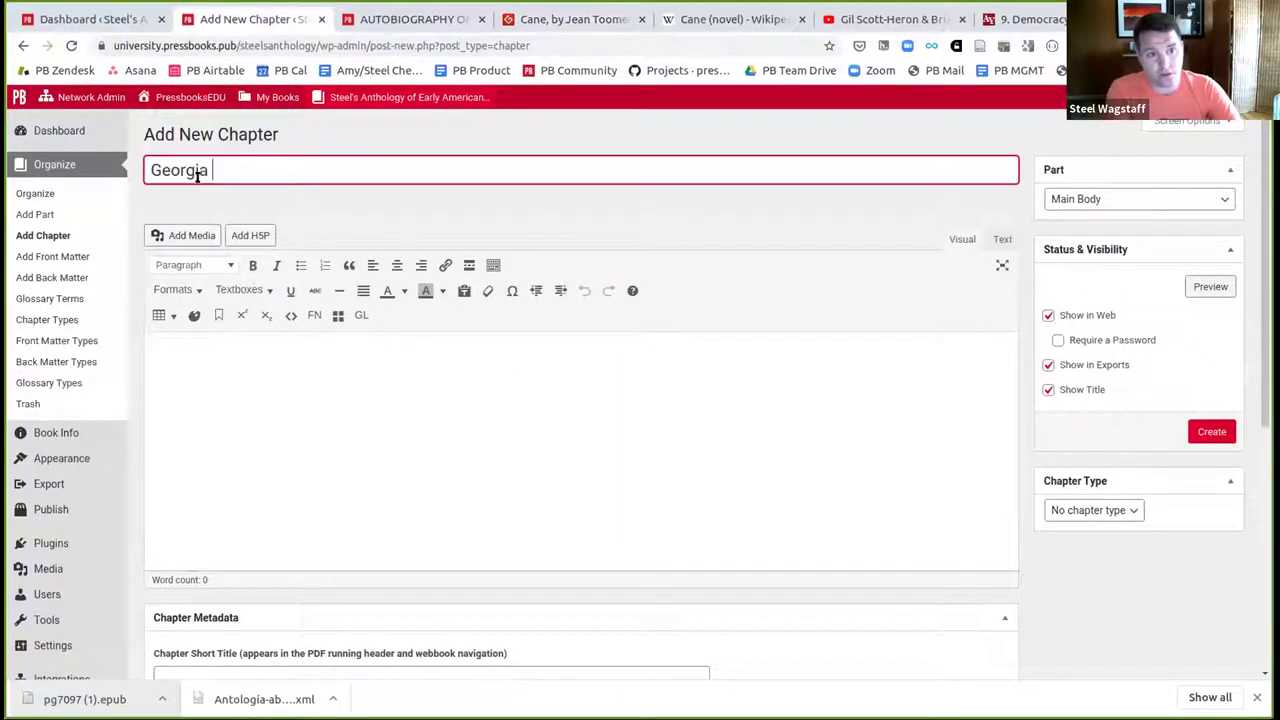
{"action": "type", "text": "Dusk"}
{"action": "left_click", "coordinate": [250, 408]}
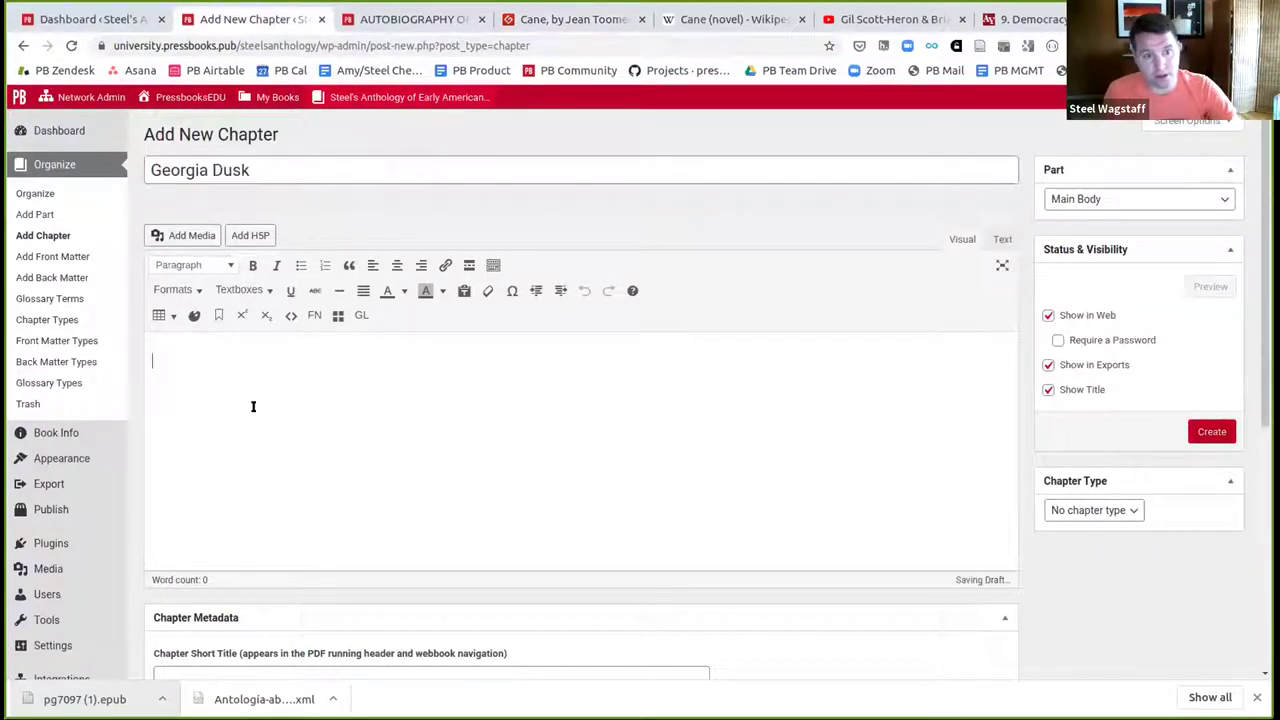
{"action": "key", "text": "ctrl+v"}
- Remove the stray page number before "Their voices rise" and create the Georgia Dusk chapter
{"action": "left_click", "coordinate": [196, 491]}
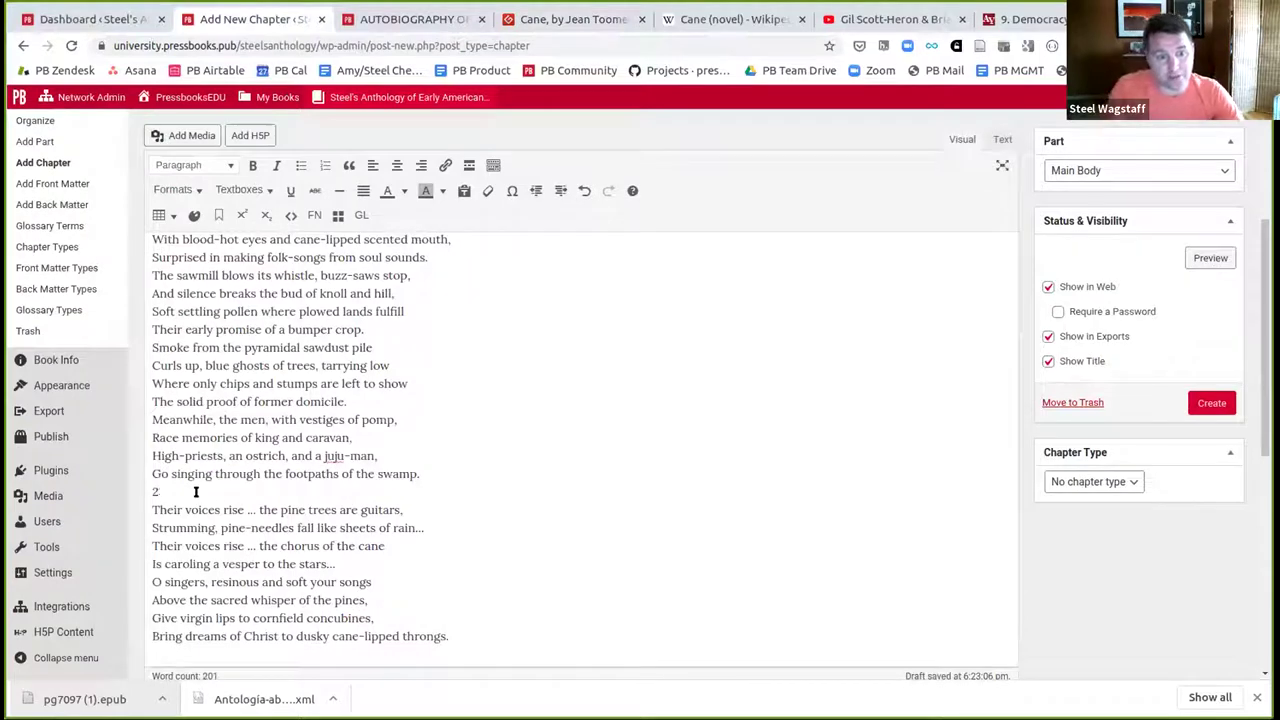
{"action": "key", "text": "BackSpace"}
{"action": "key", "text": "BackSpace"}
{"action": "key", "text": "BackSpace"}
{"action": "scroll", "coordinate": [242, 456], "scroll_direction": "up", "scroll_amount": 3}
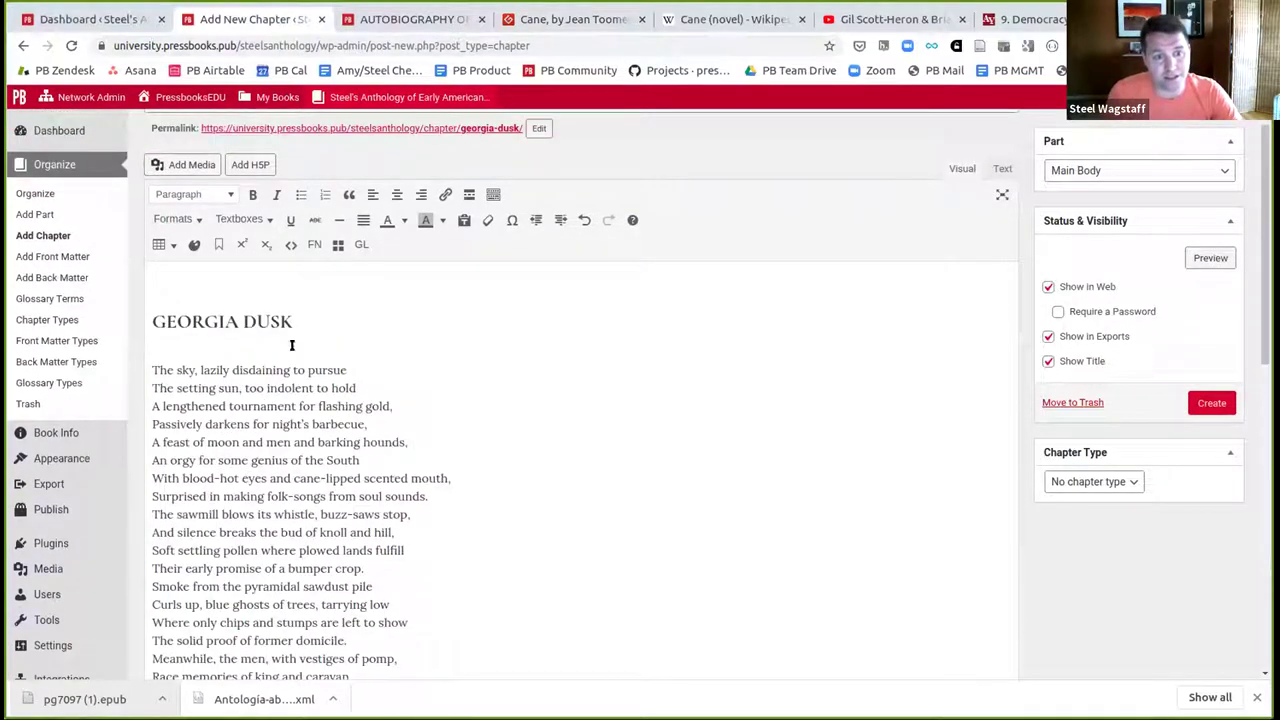
{"action": "left_click_drag", "start_coordinate": [293, 322], "coordinate": [200, 310]}
{"action": "scroll", "coordinate": [280, 349], "scroll_direction": "down", "scroll_amount": 4}
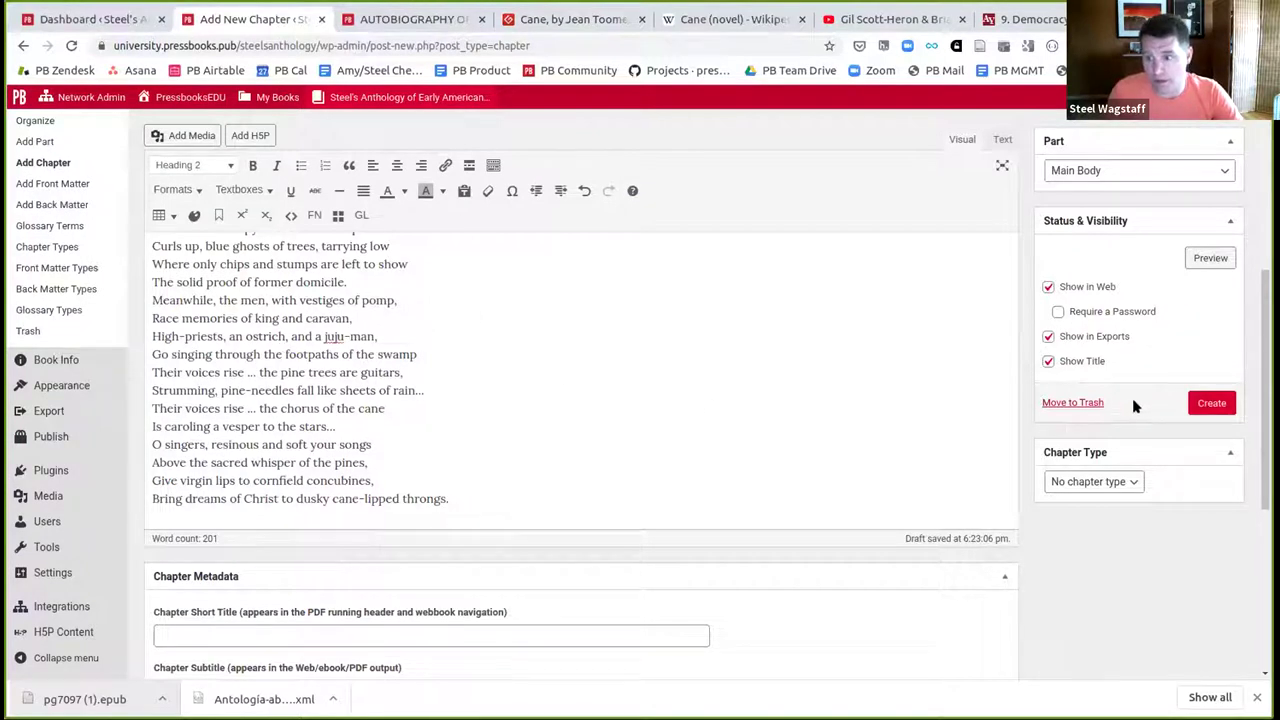
{"action": "left_click", "coordinate": [1201, 403]}
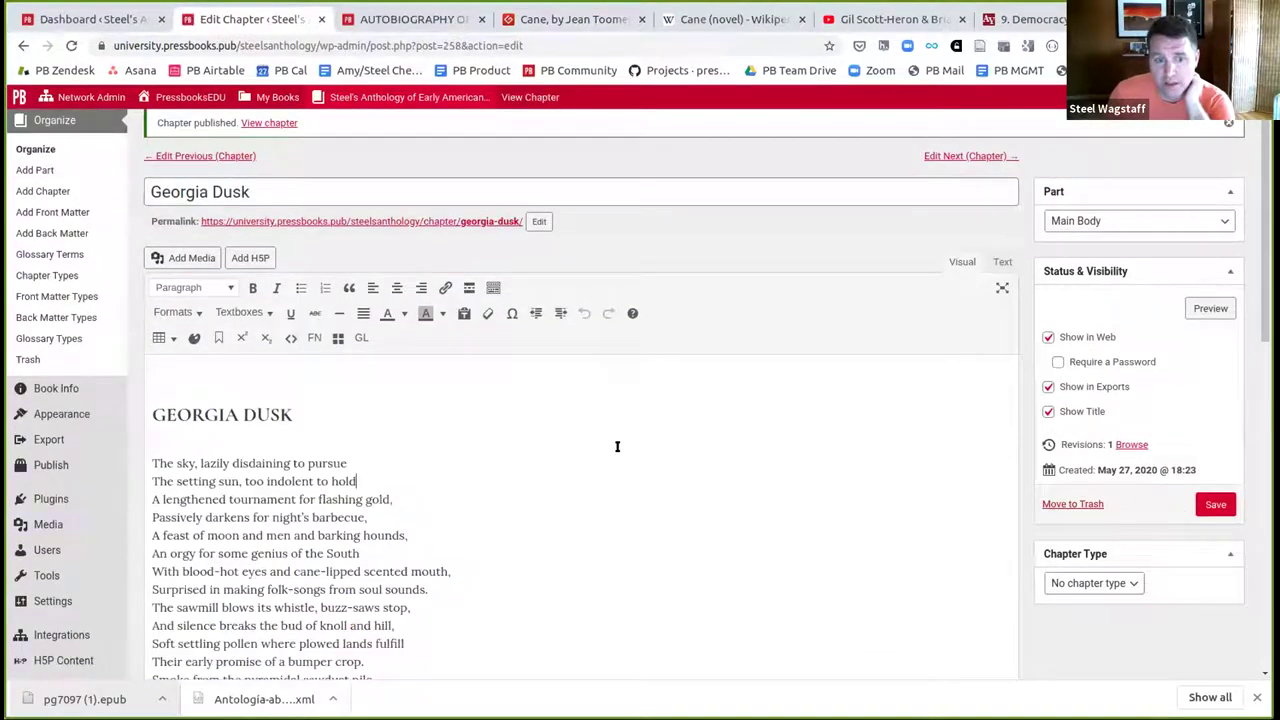
- Examine the HTML source of the pasted poem and compare it with the stanza layout on the Cane page
{"action": "left_click", "coordinate": [1003, 262]}
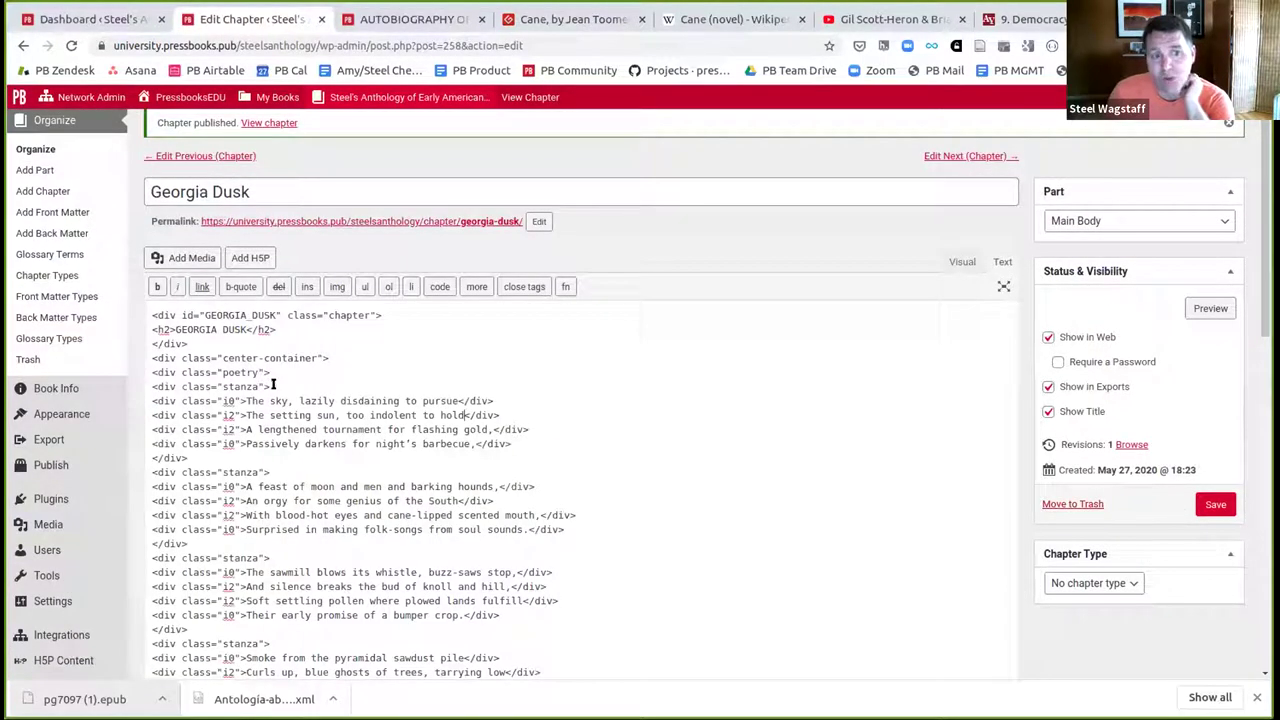
{"action": "left_click_drag", "start_coordinate": [155, 342], "coordinate": [258, 457]}
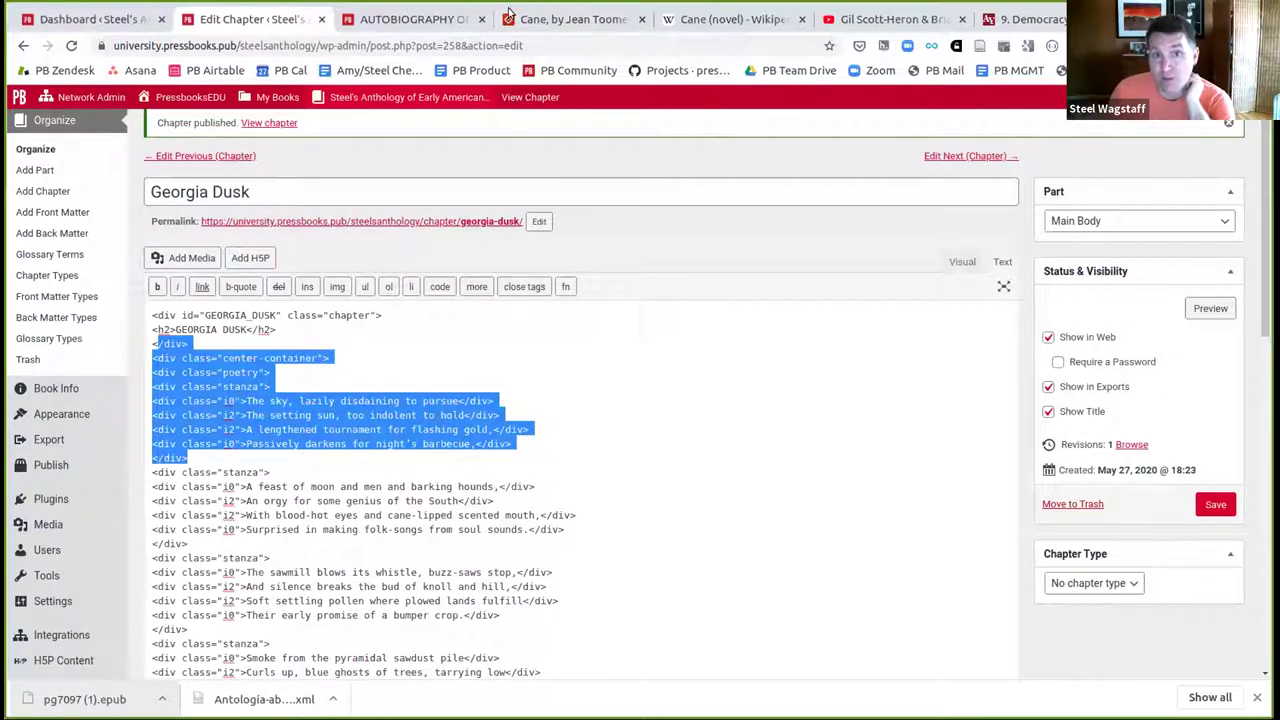
{"action": "left_click", "coordinate": [545, 20]}
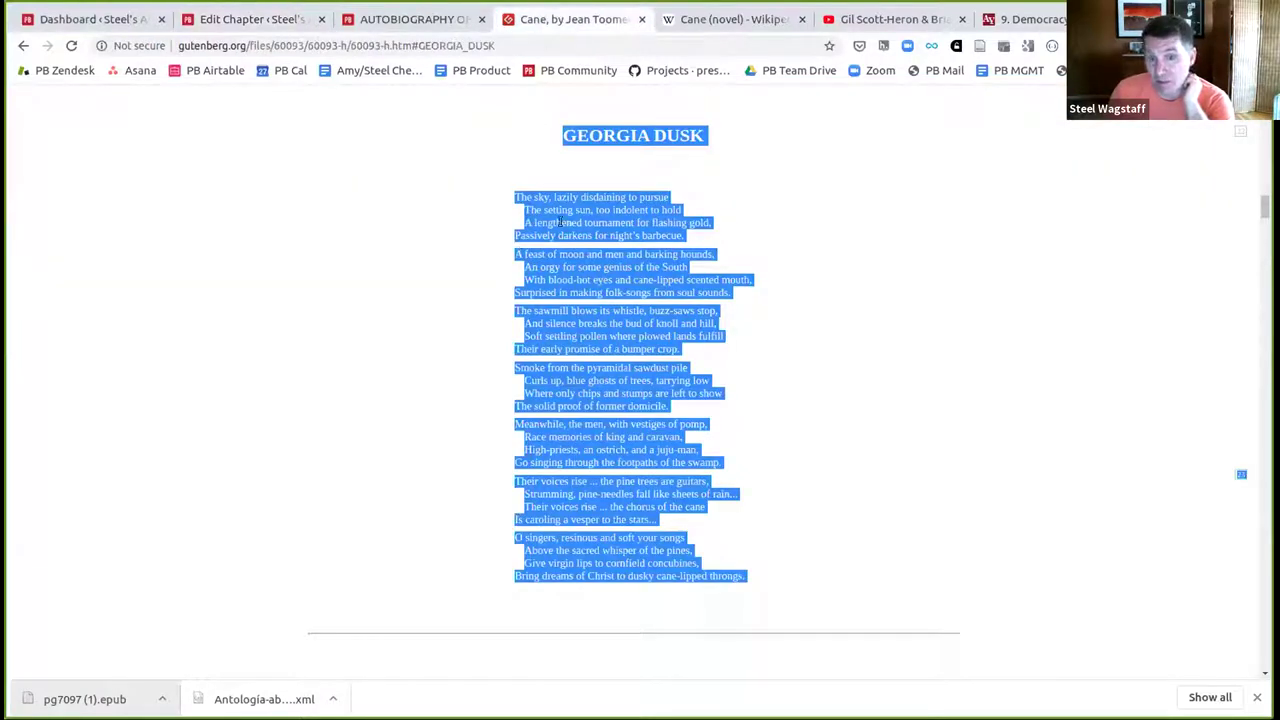
{"action": "left_click", "coordinate": [386, 20]}
{"action": "left_click", "coordinate": [276, 20]}
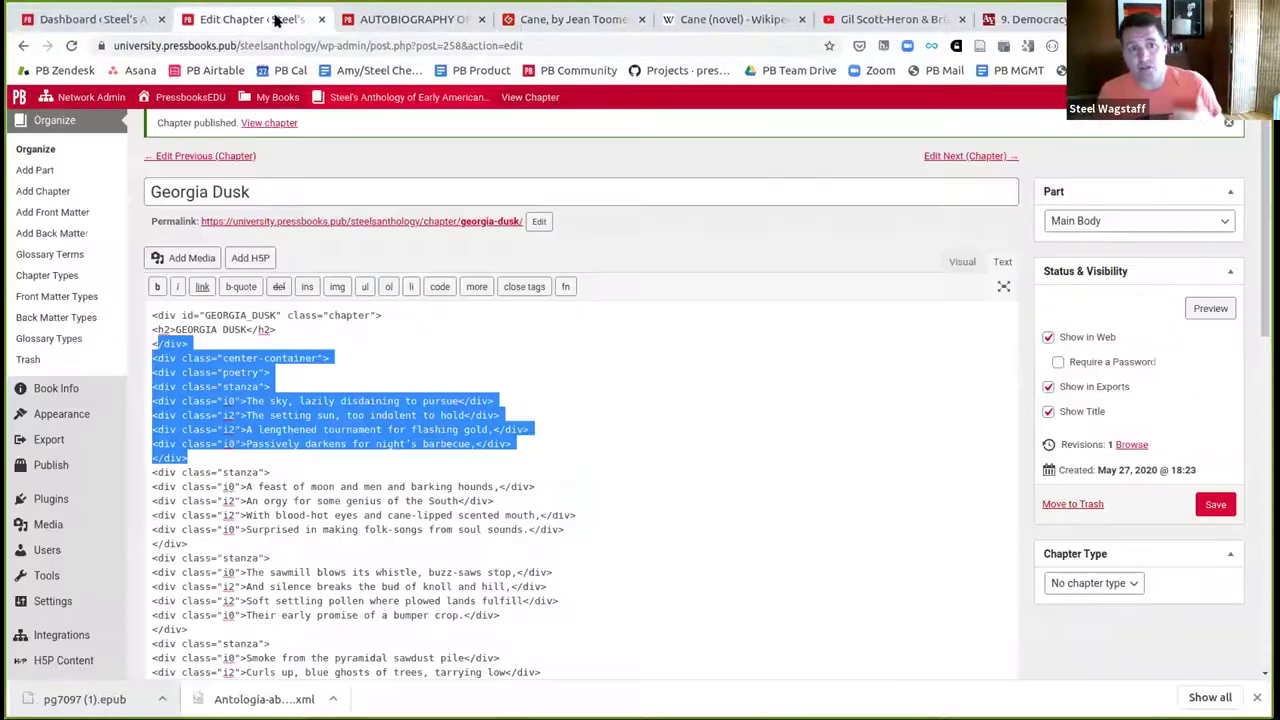
- Clear the whole chapter body in the visual editor and turn on pasting as plain text
{"action": "left_click", "coordinate": [962, 261]}
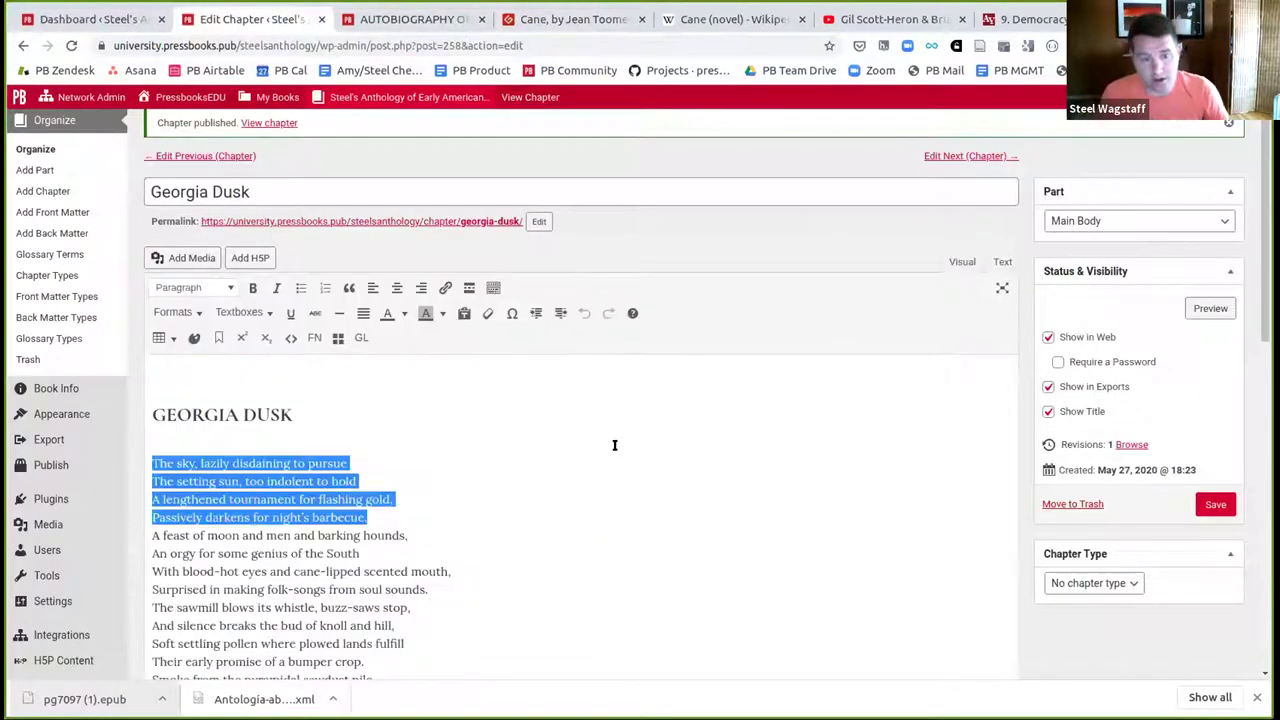
{"action": "key", "text": "ctrl+a"}
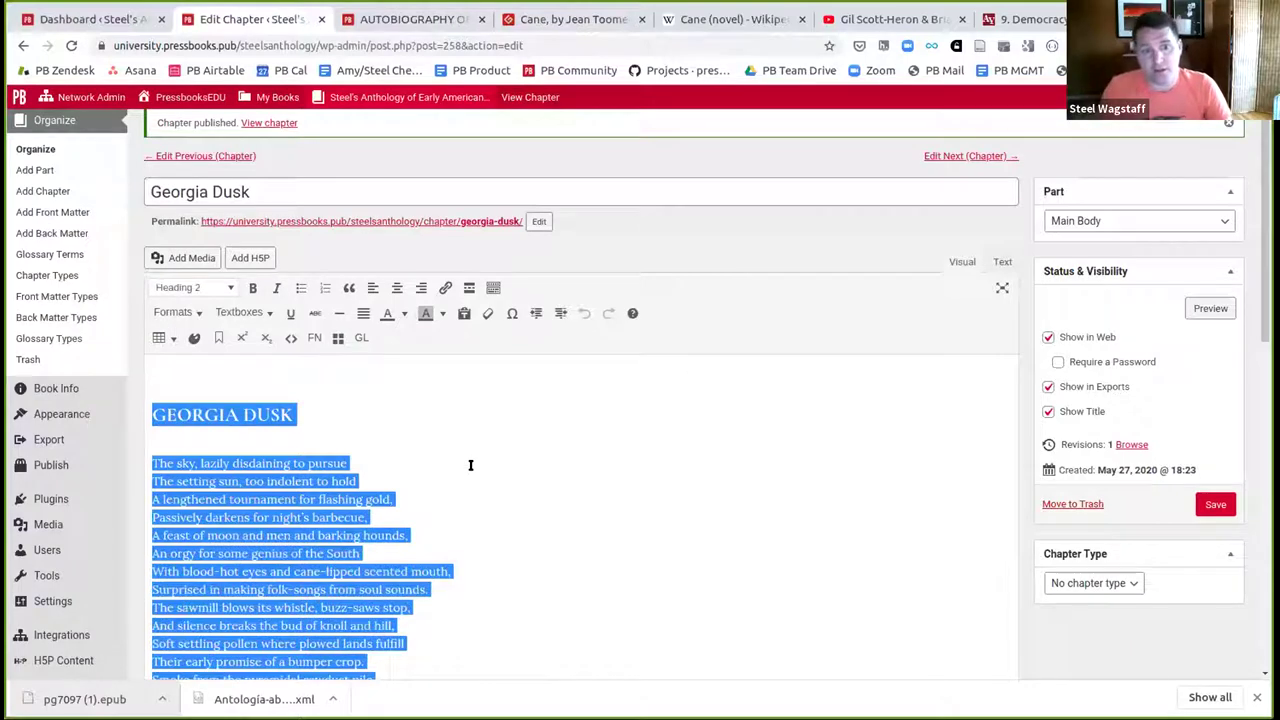
{"action": "key", "text": "BackSpace"}
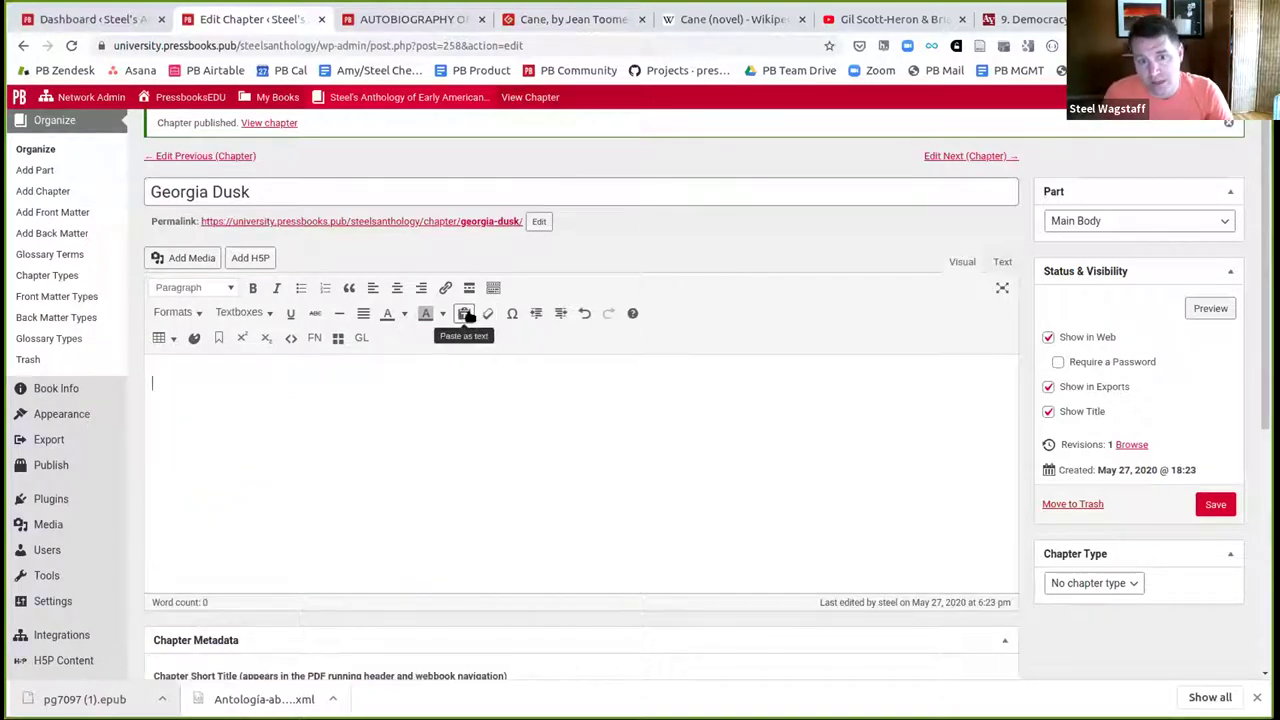
{"action": "left_click", "coordinate": [465, 314]}
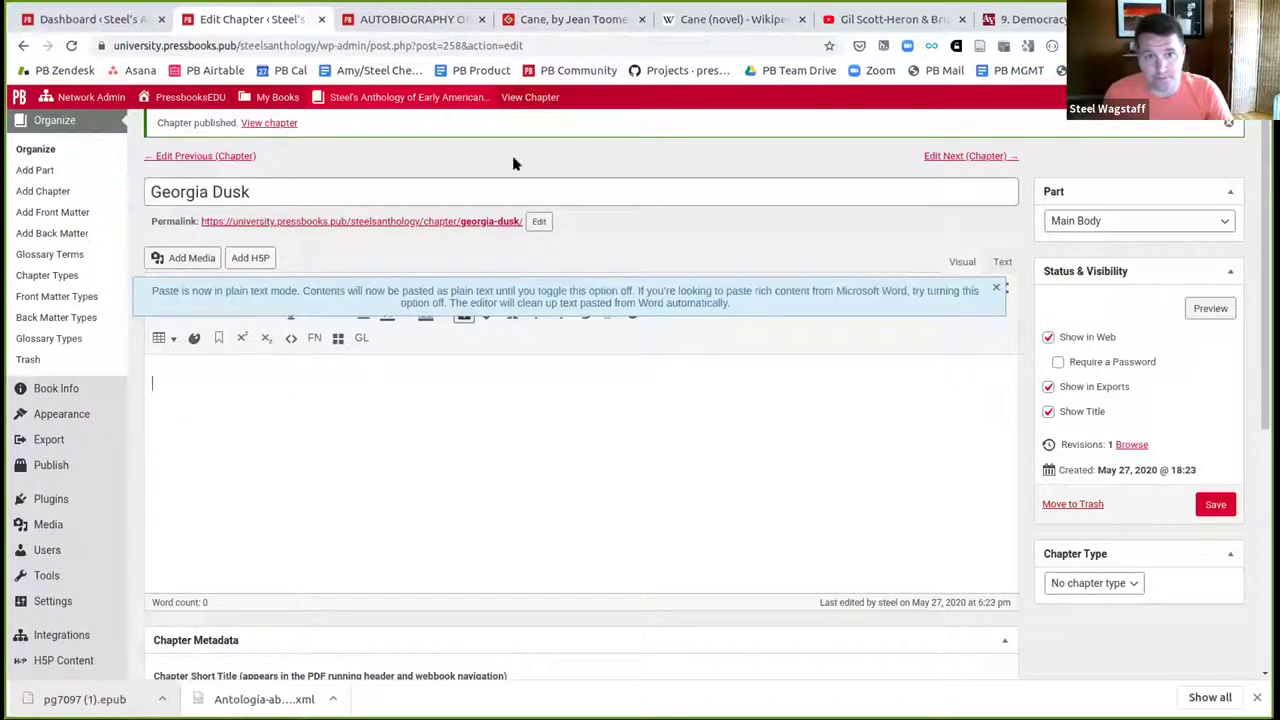
- Copy the full GEORGIA DUSK poem again from the Cane page and paste it into the empty chapter body as plain text
{"action": "left_click", "coordinate": [530, 20]}
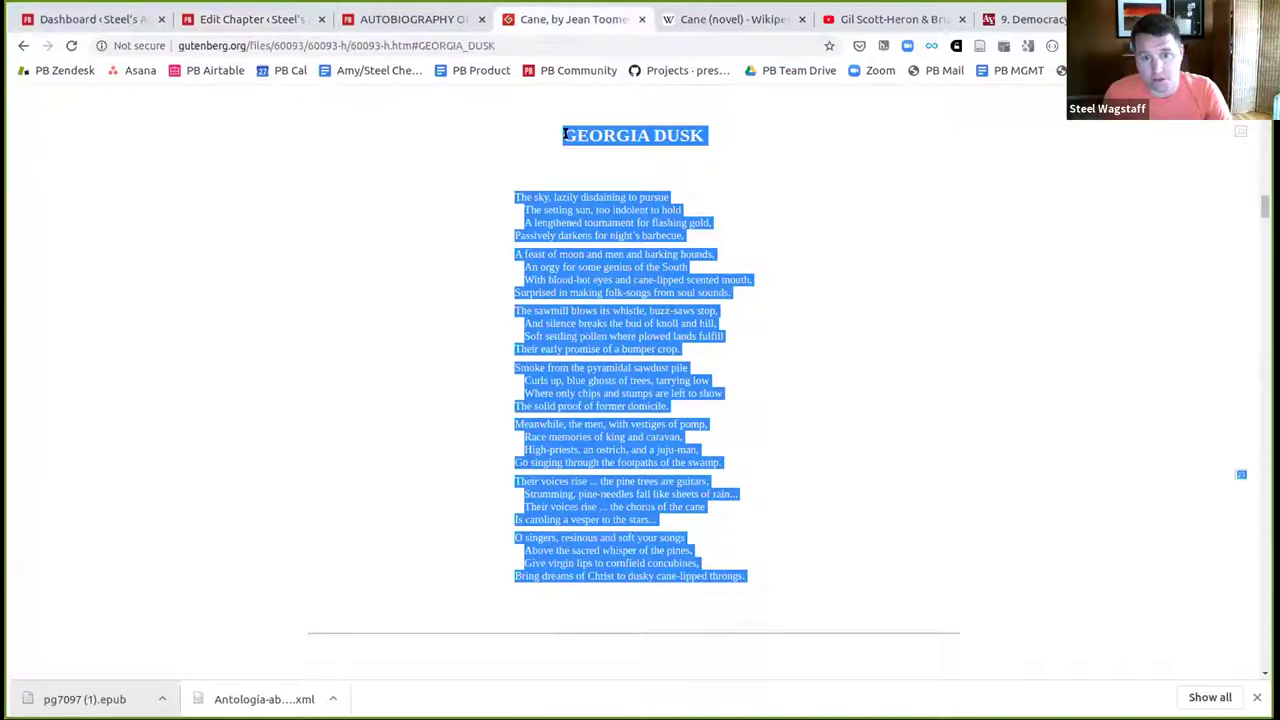
{"action": "left_click_drag", "start_coordinate": [565, 134], "coordinate": [765, 592]}
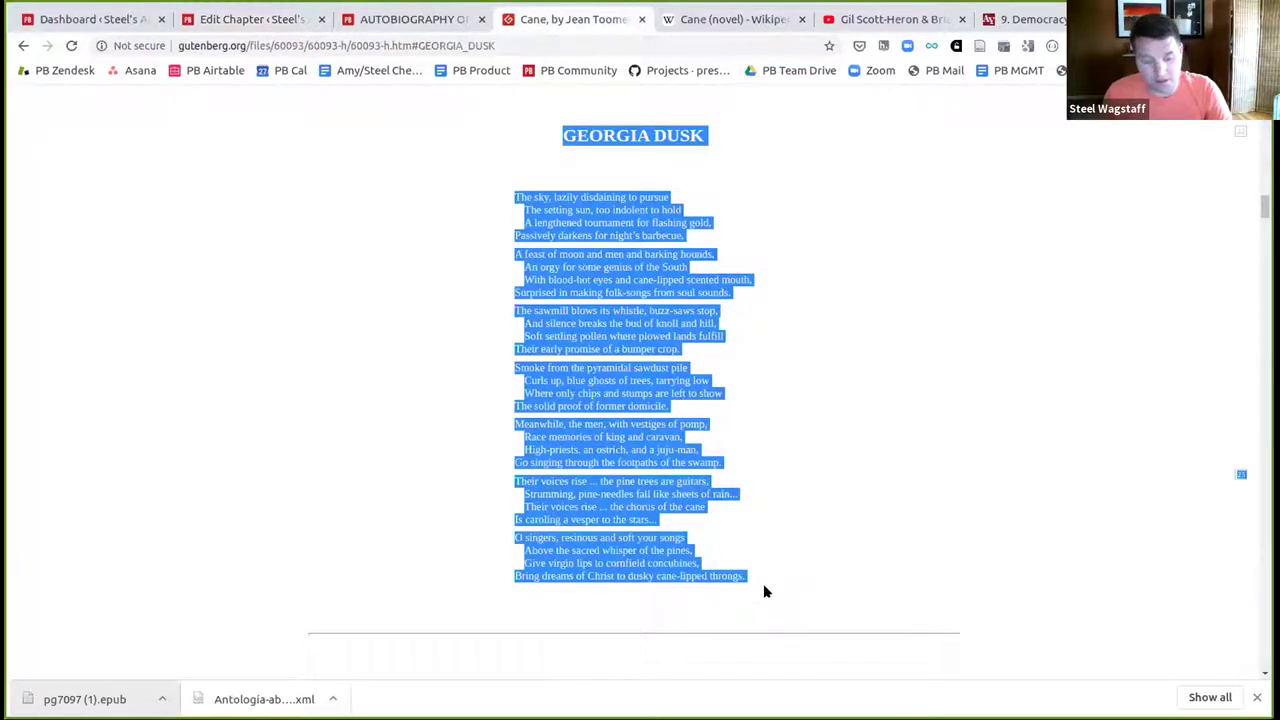
{"action": "left_click", "coordinate": [388, 18]}
{"action": "left_click", "coordinate": [265, 18]}
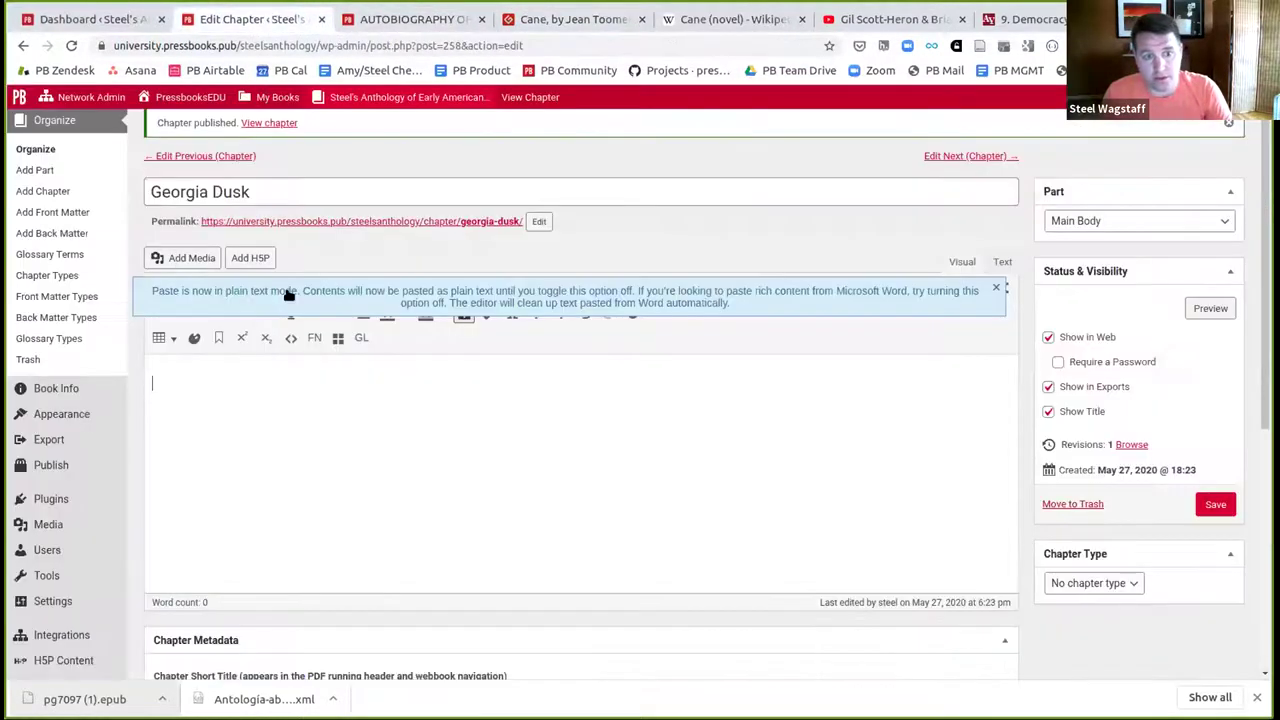
{"action": "key", "text": "ctrl+v"}
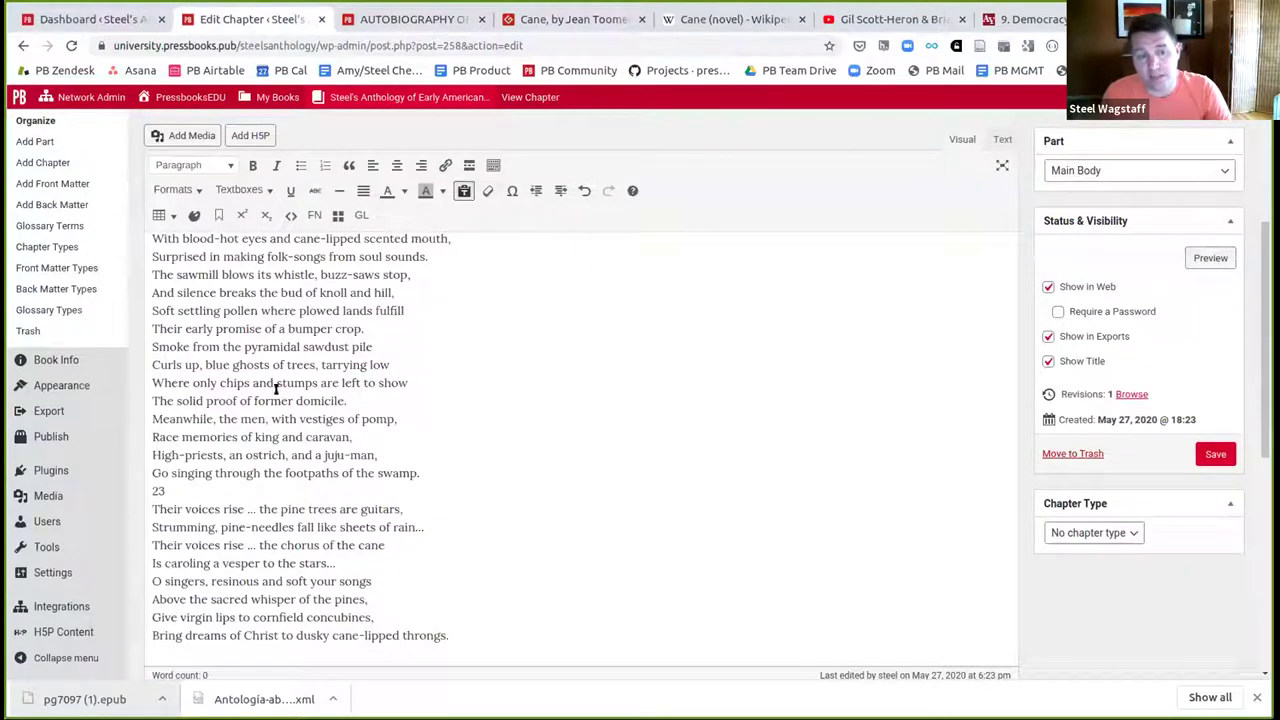
- Delete the stray page number 23 from the poem and check the chapter's HTML source
{"action": "key", "text": "BackSpace"}
{"action": "key", "text": "ctrl+s"}
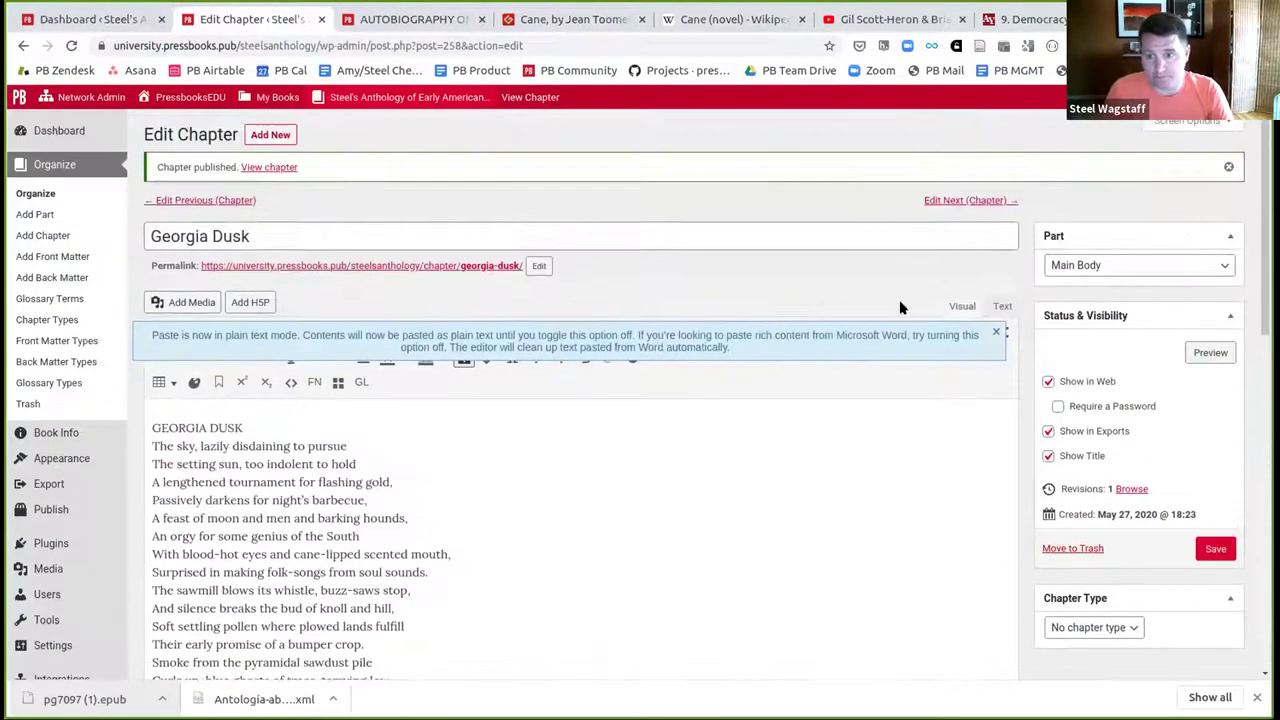
{"action": "left_click", "coordinate": [999, 306]}
{"action": "left_click", "coordinate": [960, 306]}
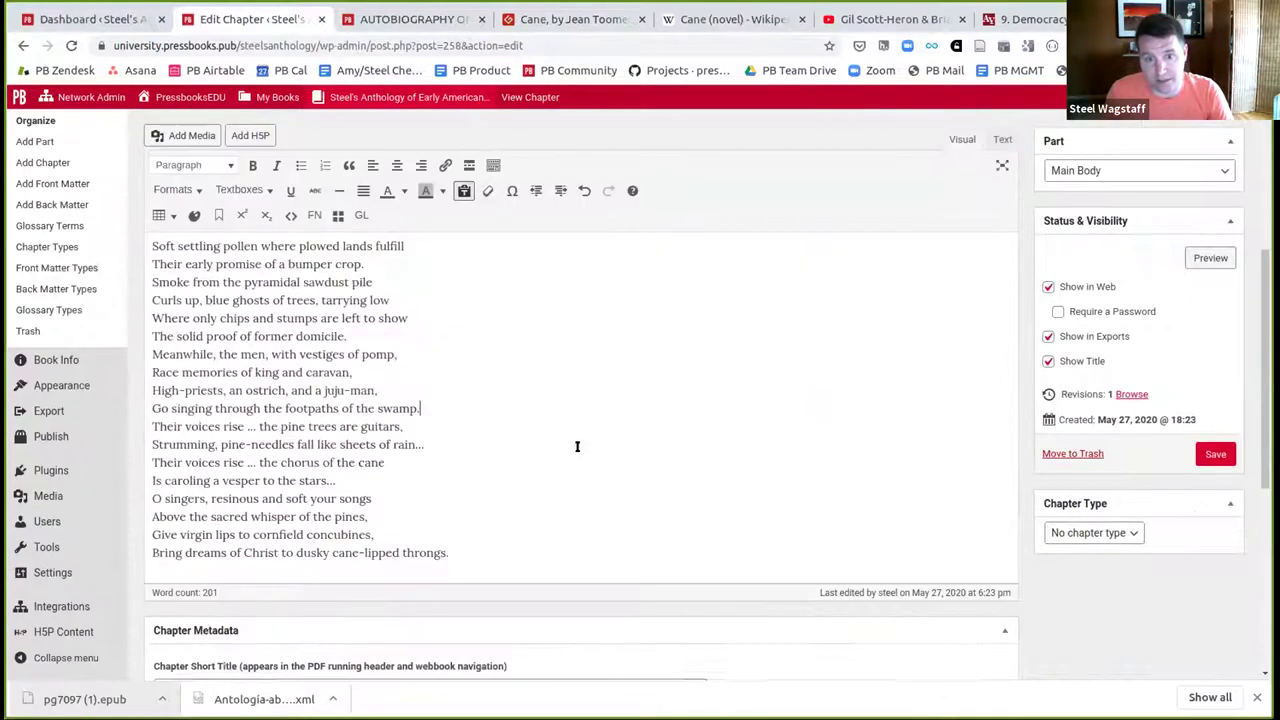
- Delete the duplicate GEORGIA DUSK title line at the start of the chapter body
{"action": "left_click", "coordinate": [467, 355]}
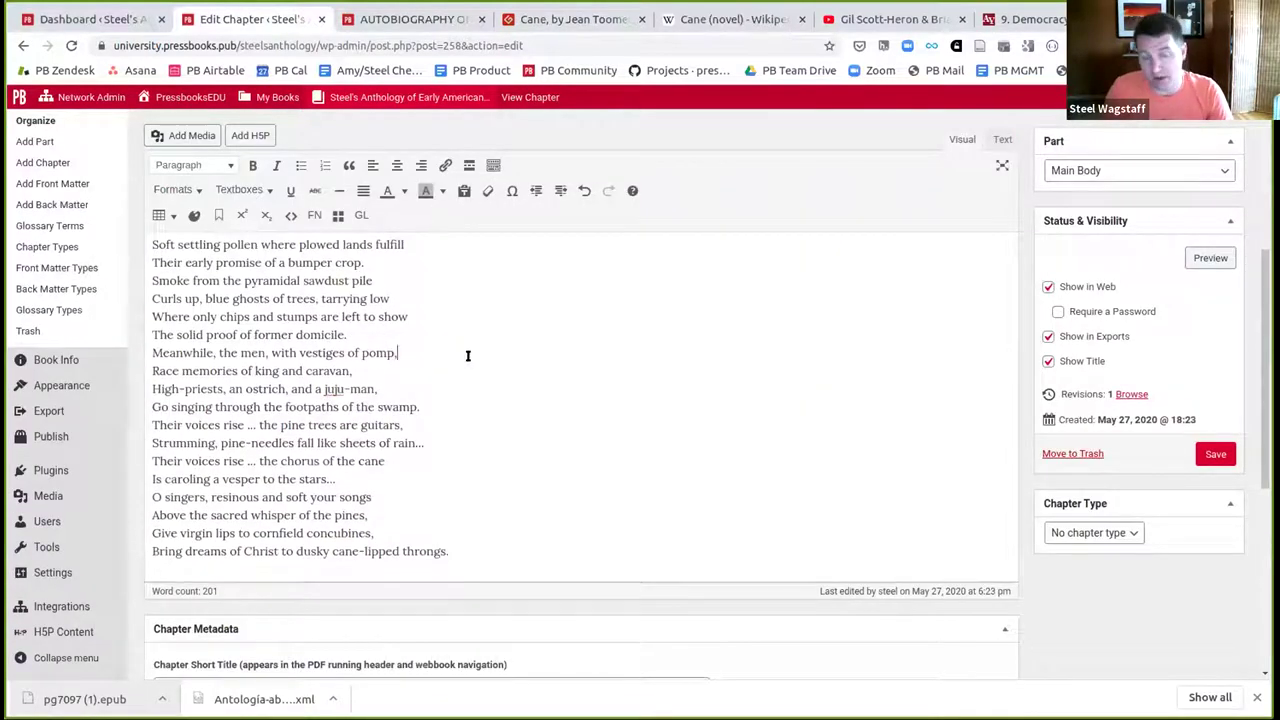
{"action": "scroll", "coordinate": [467, 355], "scroll_direction": "up", "scroll_amount": 5}
{"action": "left_click", "coordinate": [467, 358]}
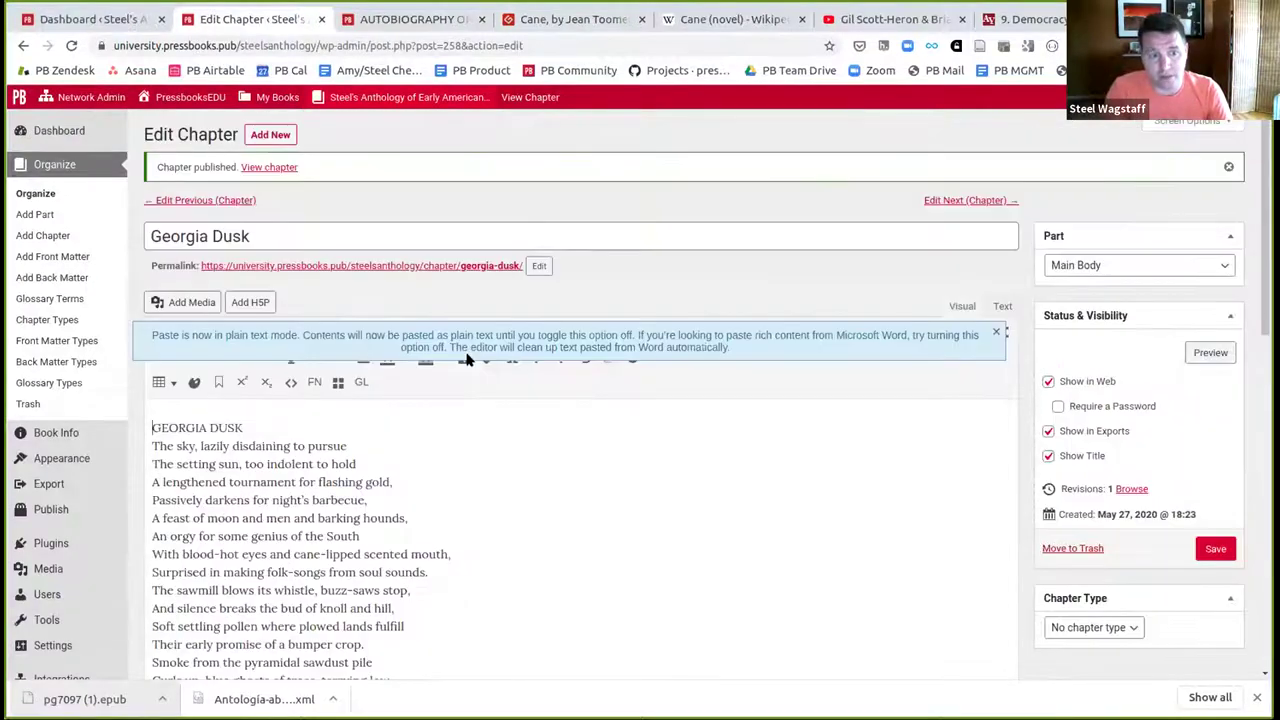
{"action": "key", "text": "shift+Down"}
{"action": "key", "text": "Delete"}
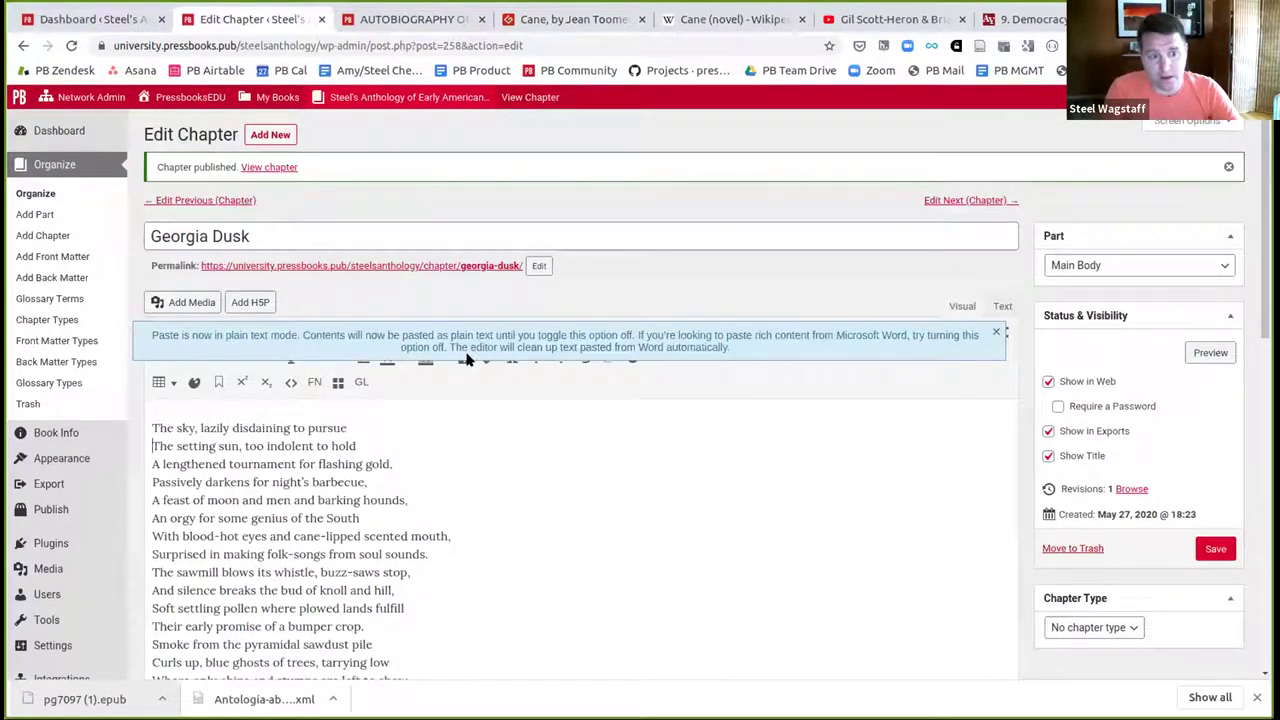
- Separate the poem into four-line stanzas with paragraph breaks, from "A feast of moon and men" through "Their voices rise ... the pine trees are guitars"
{"action": "key", "text": "Down"}
{"action": "key", "text": "Down"}
{"action": "key", "text": "Down"}
{"action": "key", "text": "Down"}
{"action": "key", "text": "Return"}
{"action": "key", "text": "Down"}
{"action": "key", "text": "Down"}
{"action": "key", "text": "Return"}
{"action": "key", "text": "Down"}
{"action": "key", "text": "Down"}
{"action": "key", "text": "Down"}
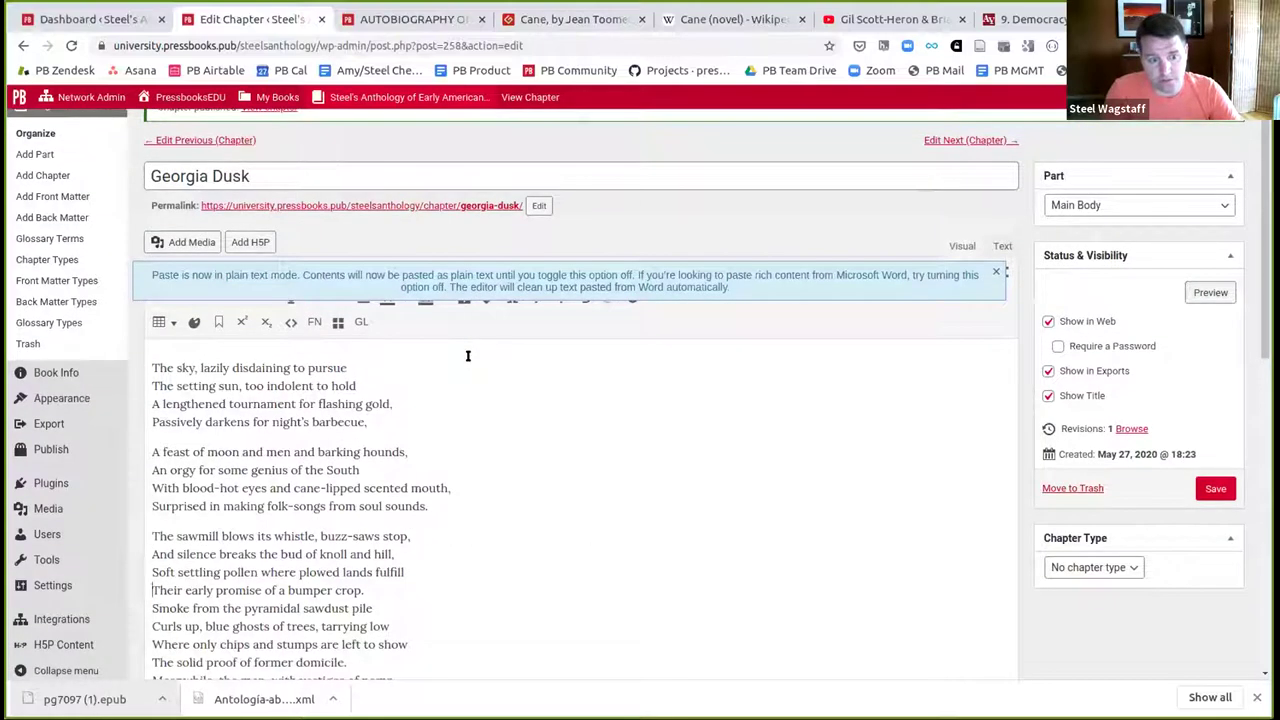
{"action": "key", "text": "Return"}
{"action": "key", "text": "Down"}
{"action": "key", "text": "Down"}
{"action": "key", "text": "Down"}
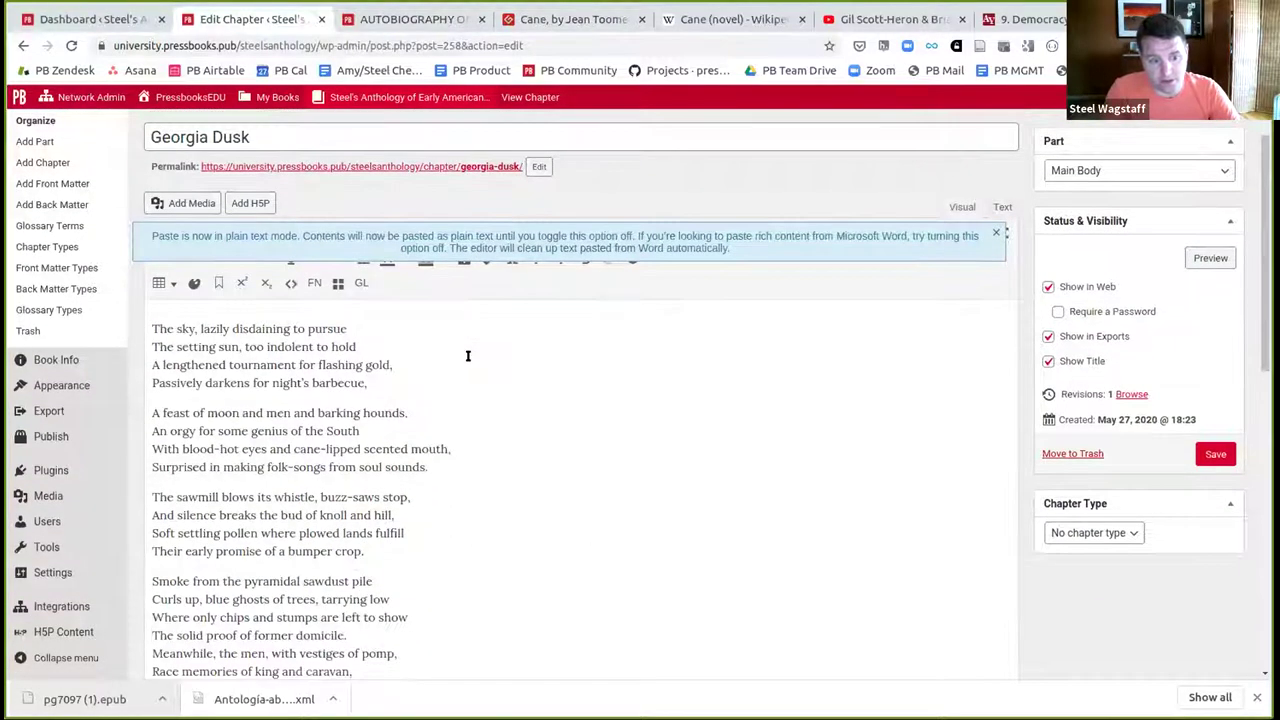
{"action": "key", "text": "Down"}
{"action": "key", "text": "BackSpace"}
{"action": "key", "text": "Return"}
{"action": "key", "text": "Down"}
{"action": "key", "text": "Down"}
{"action": "key", "text": "Down"}
{"action": "key", "text": "Down"}
{"action": "key", "text": "Return"}
{"action": "key", "text": "Down"}
{"action": "key", "text": "Down"}
{"action": "key", "text": "Down"}
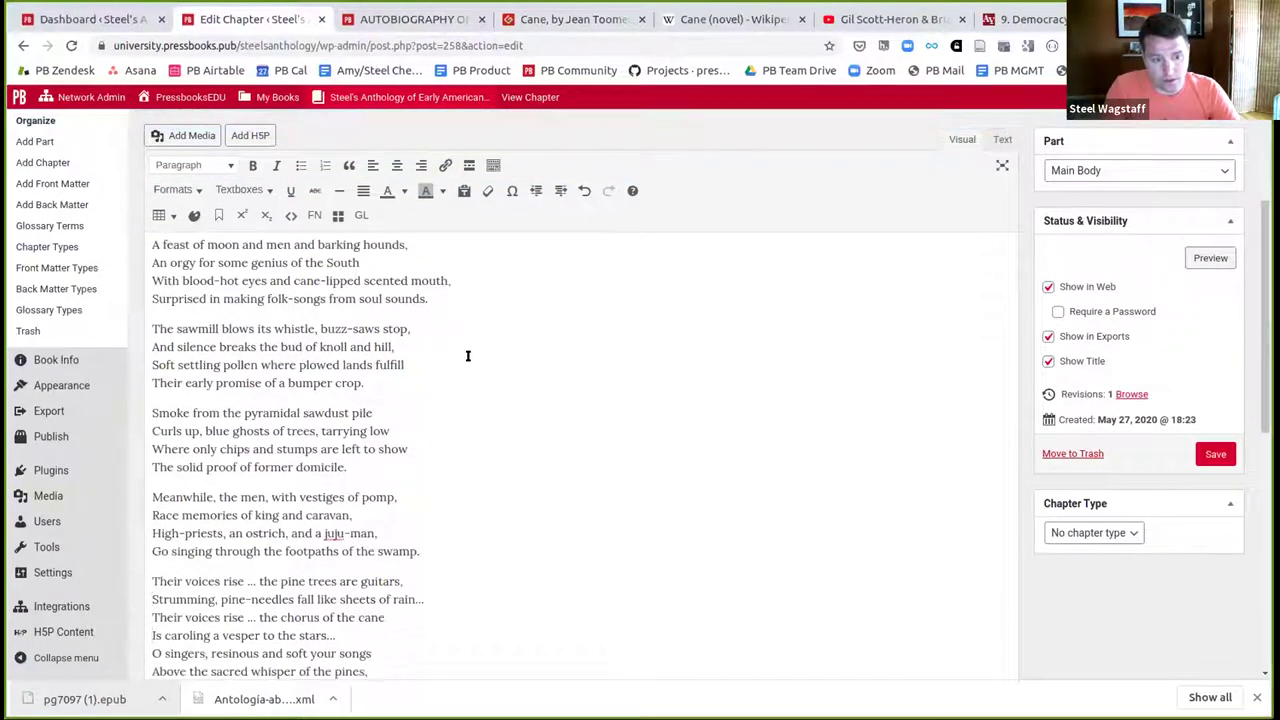
- Separate the closing stanza beginning "O singers" from the preceding stanza and save the Georgia Dusk chapter
{"action": "key", "text": "Down"}
{"action": "key", "text": "Return"}
{"action": "key", "text": "Down"}
{"action": "key", "text": "Down"}
{"action": "key", "text": "Down"}
{"action": "key", "text": "Down"}
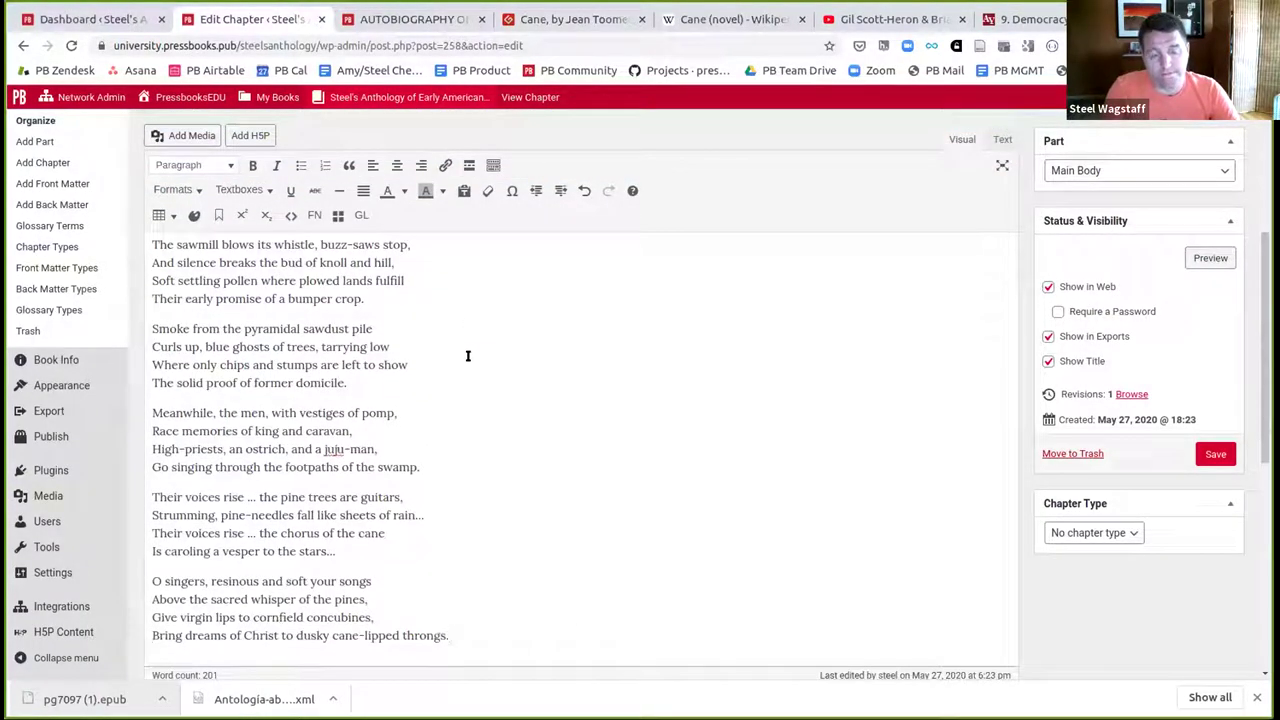
{"action": "left_click", "coordinate": [1215, 454]}
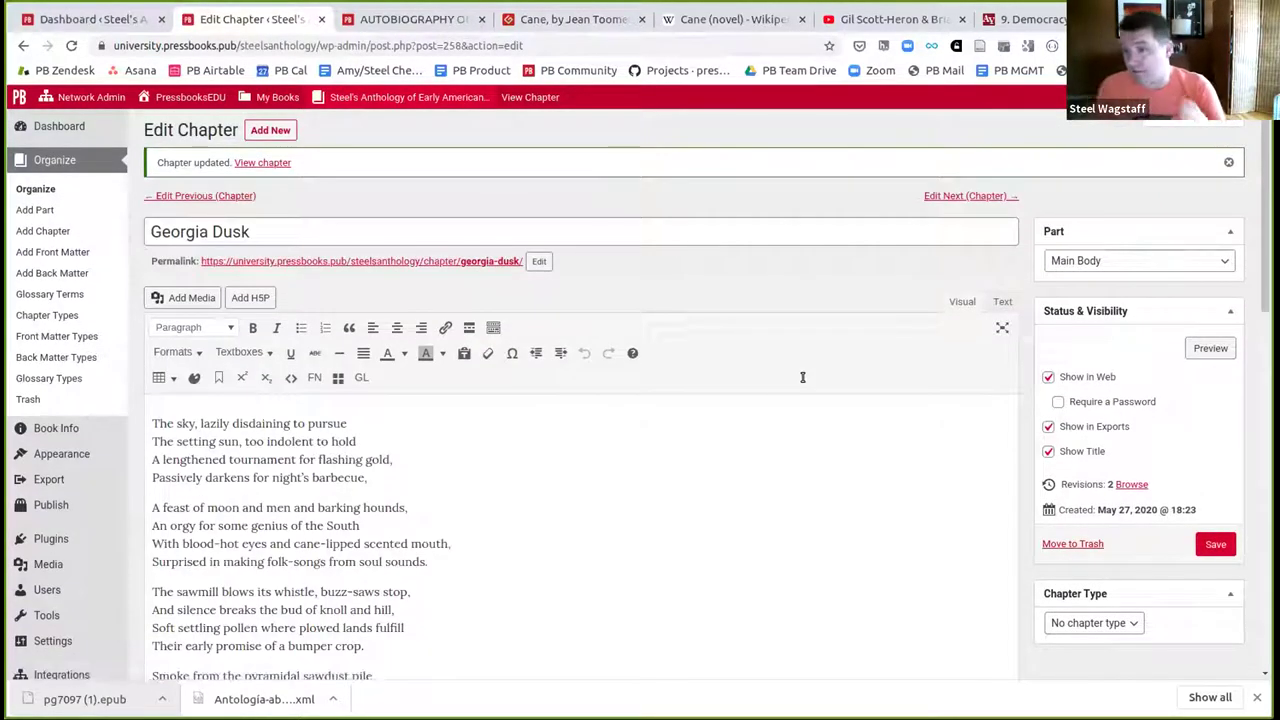
- Try to indent the second and third lines of the poem's first stanza with spaces, saving the chapter
{"action": "left_click", "coordinate": [149, 441]}
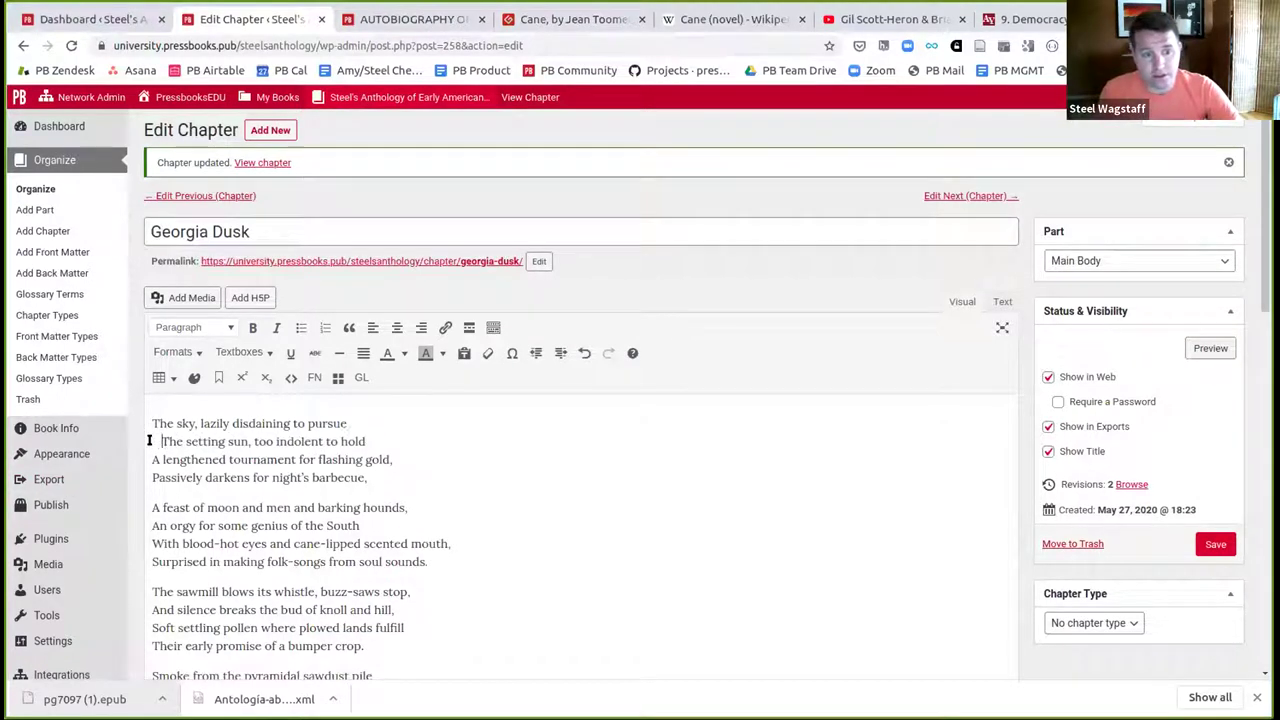
{"action": "left_click", "coordinate": [149, 457]}
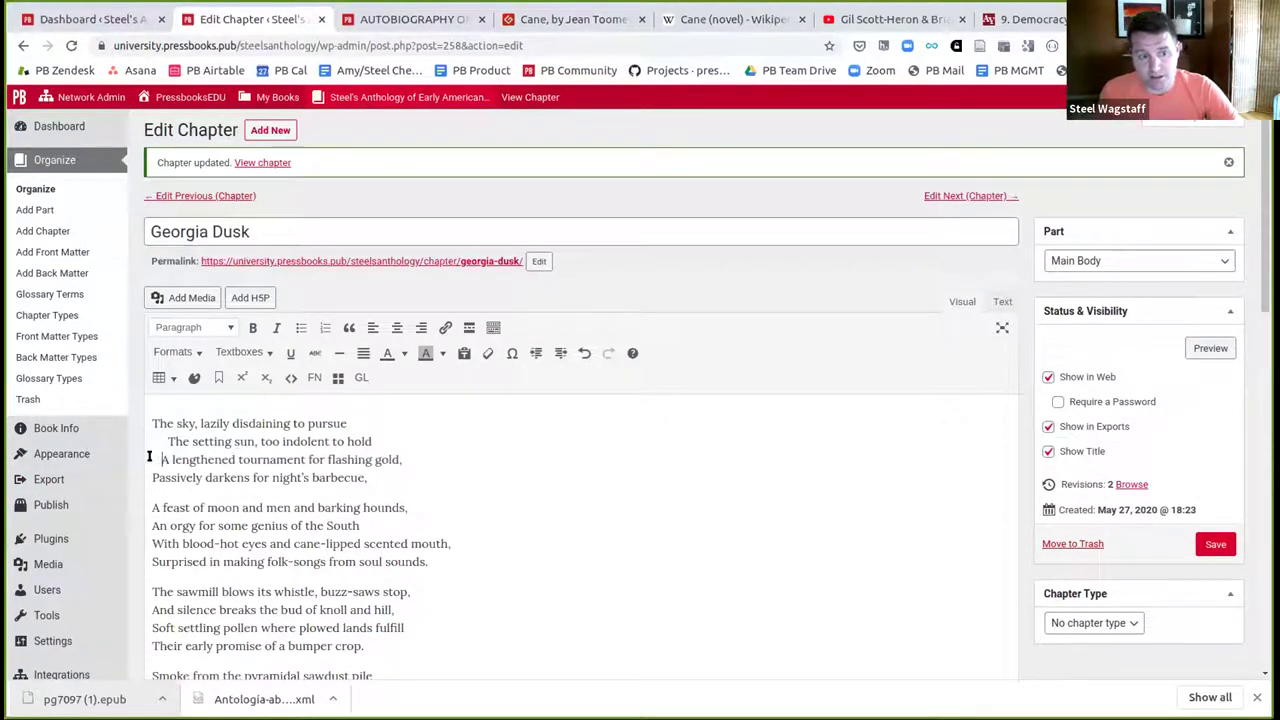
{"action": "left_click", "coordinate": [1215, 545]}
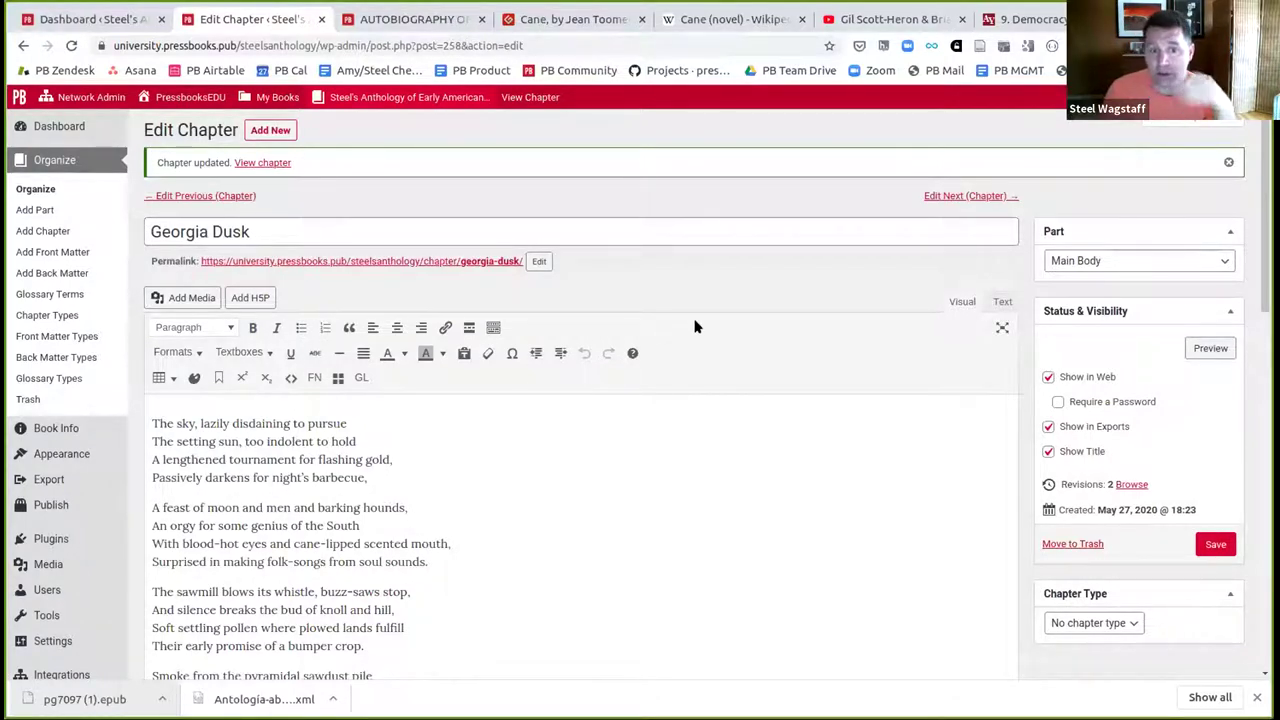
- Try inserting a no-break space special character before the poem's first line
{"action": "left_click", "coordinate": [512, 354]}
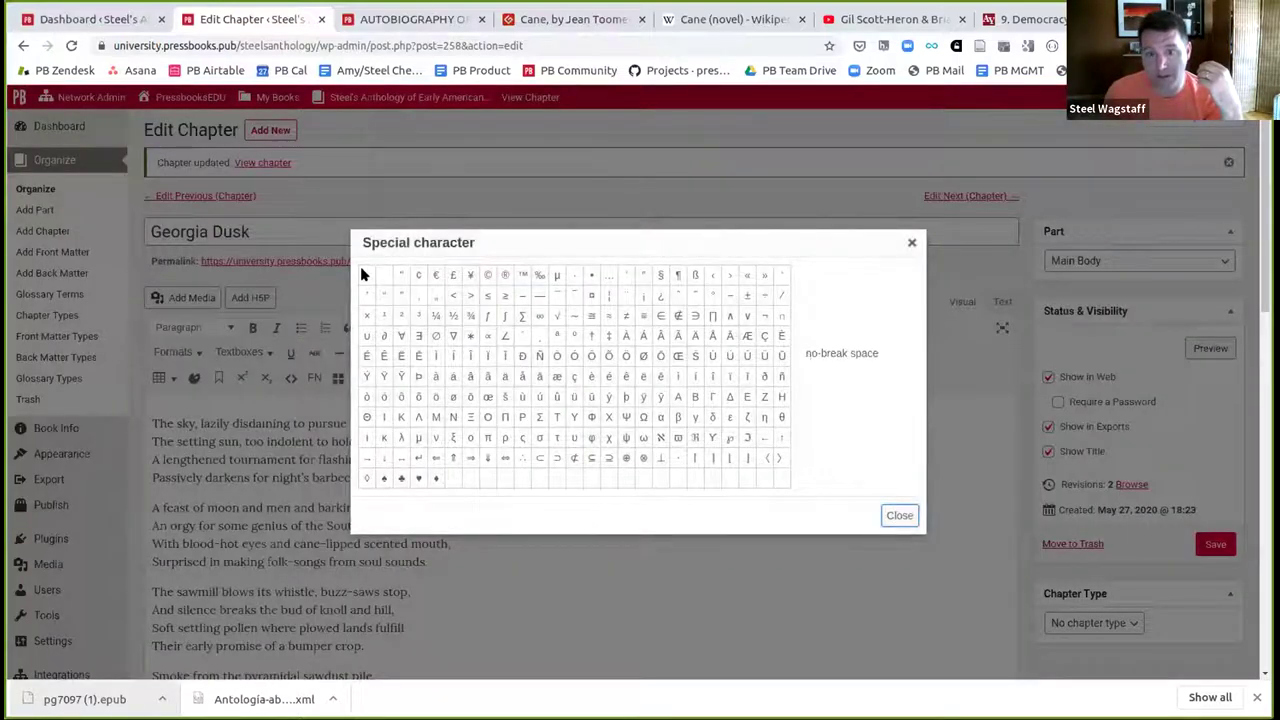
{"action": "left_click", "coordinate": [365, 275]}
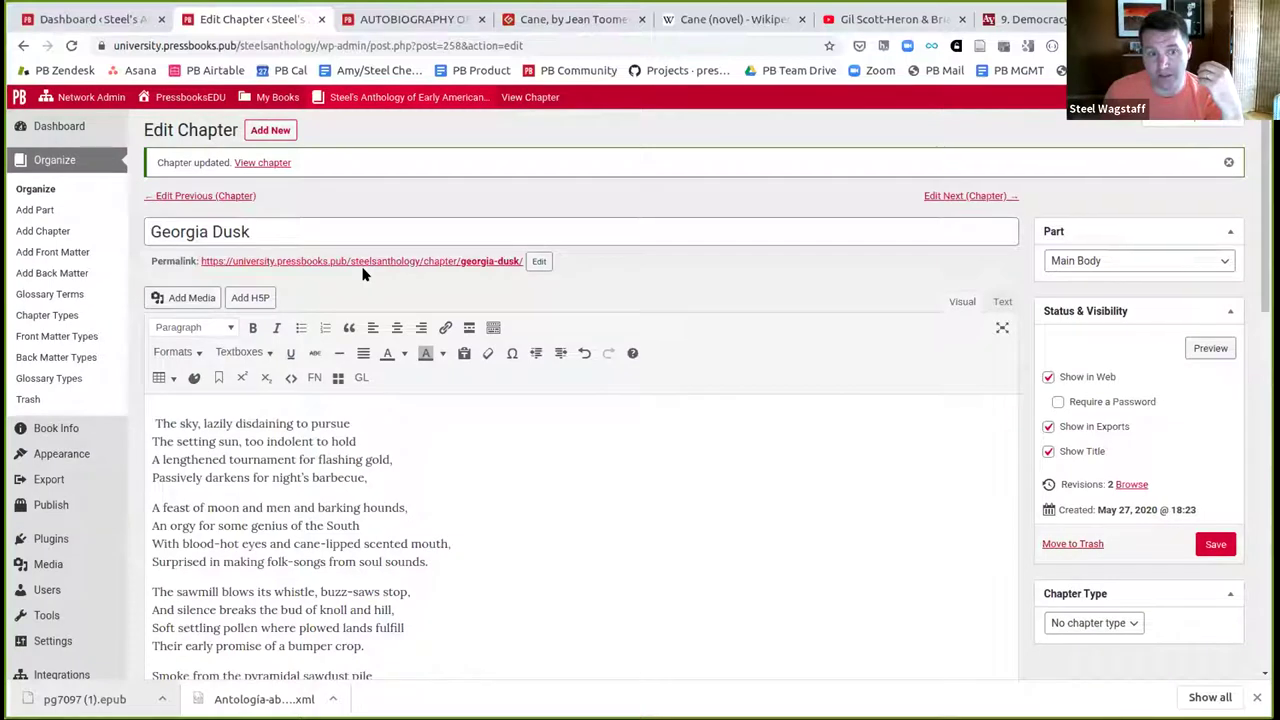
{"action": "left_click", "coordinate": [409, 427]}
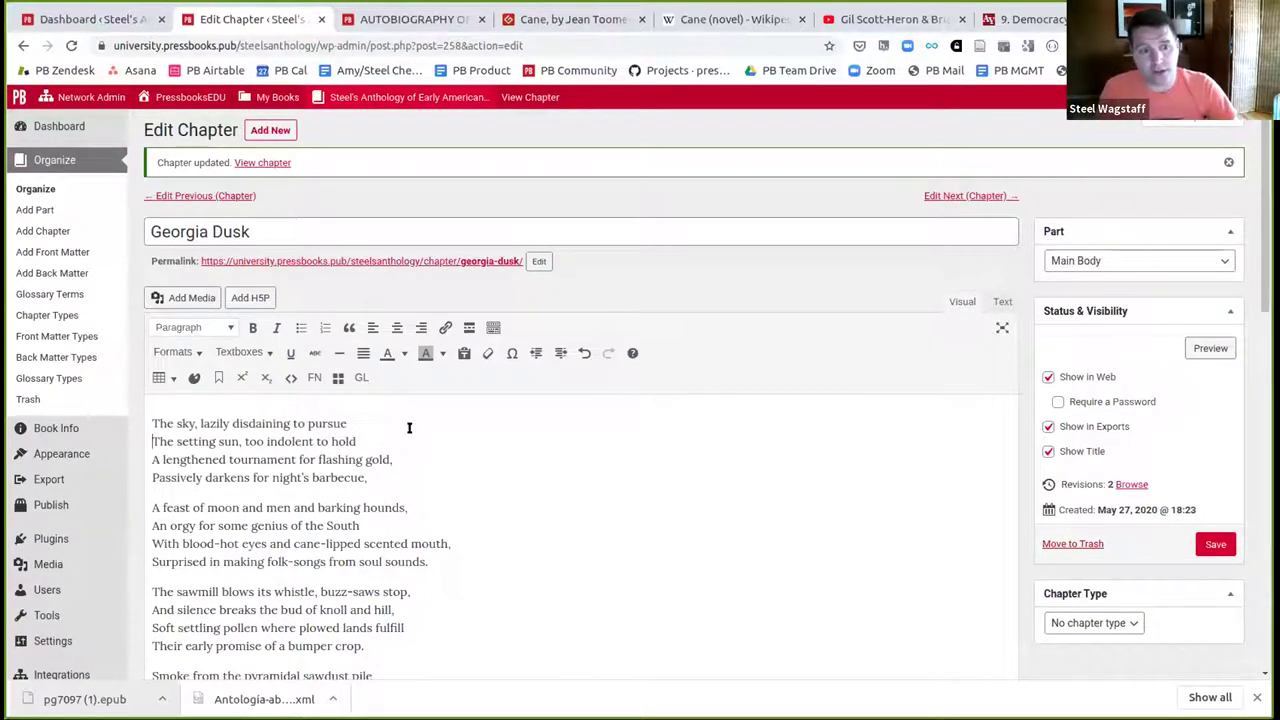
- Wrap the whole poem in <pre> and </pre> tags in the chapter's HTML source, then return to the visual editor
{"action": "left_click", "coordinate": [1002, 301]}
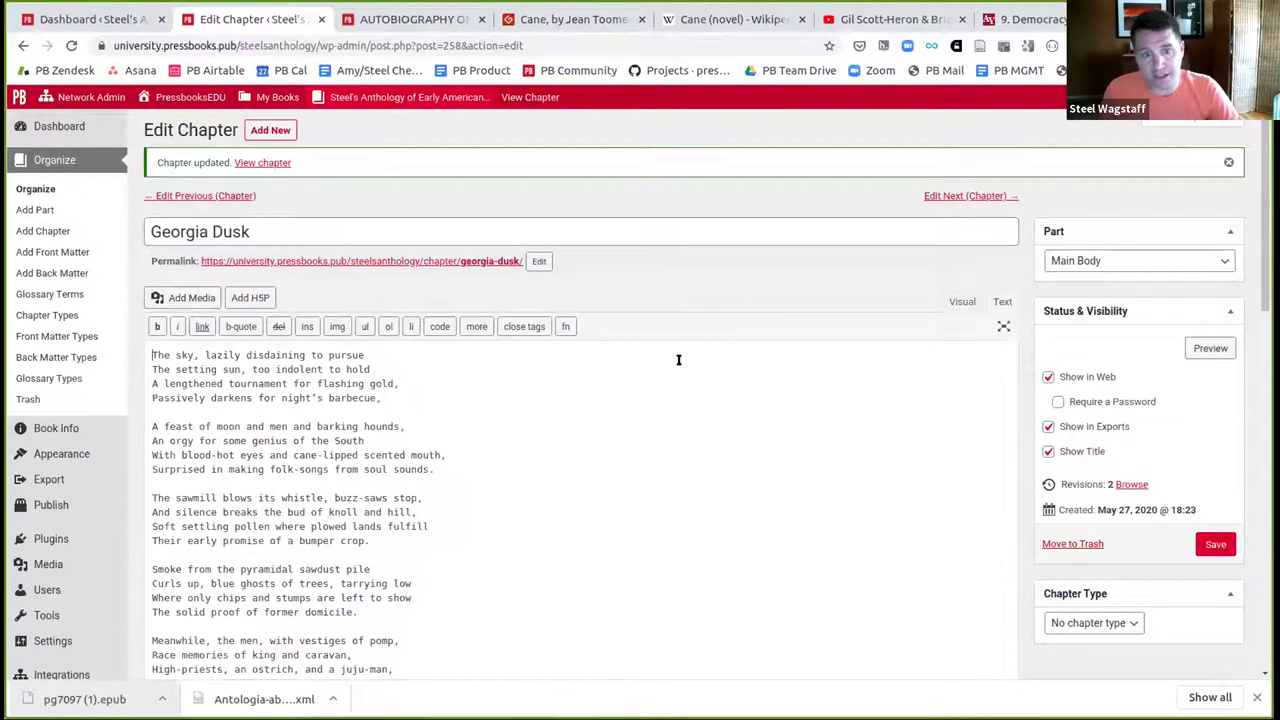
{"action": "type", "text": "<pre>"}
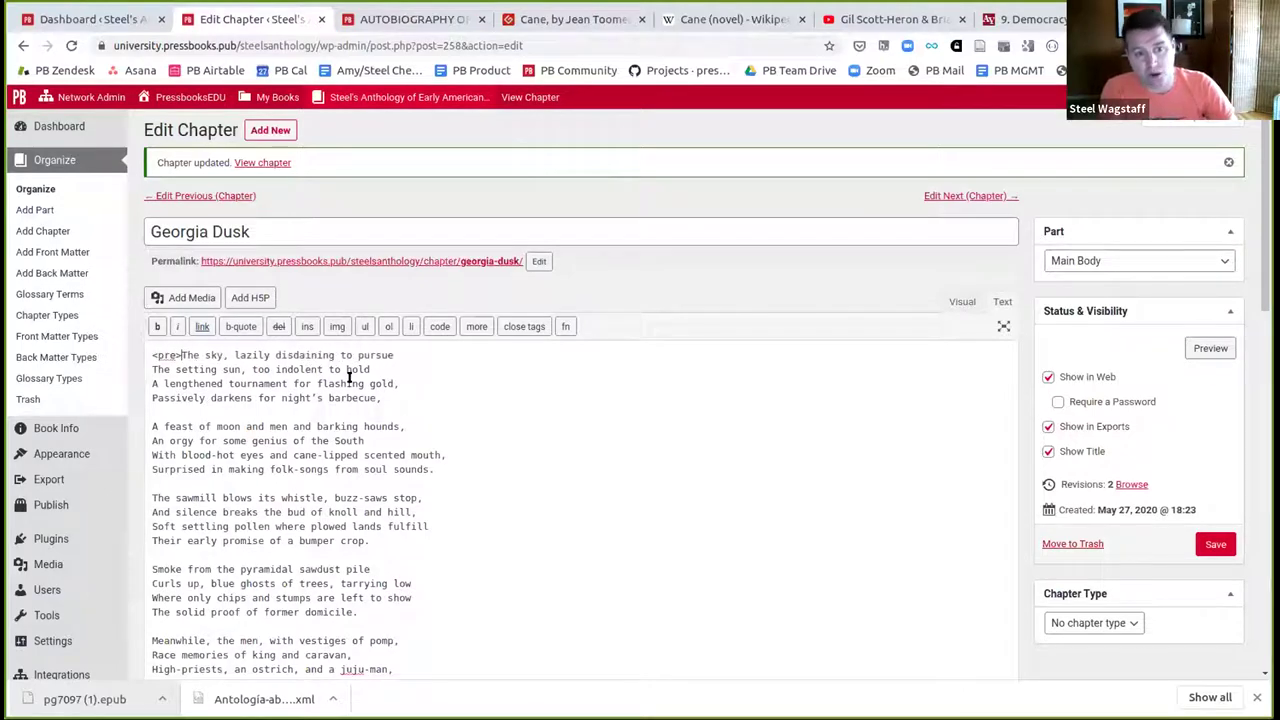
{"action": "scroll", "coordinate": [366, 372], "scroll_direction": "down", "scroll_amount": 5}
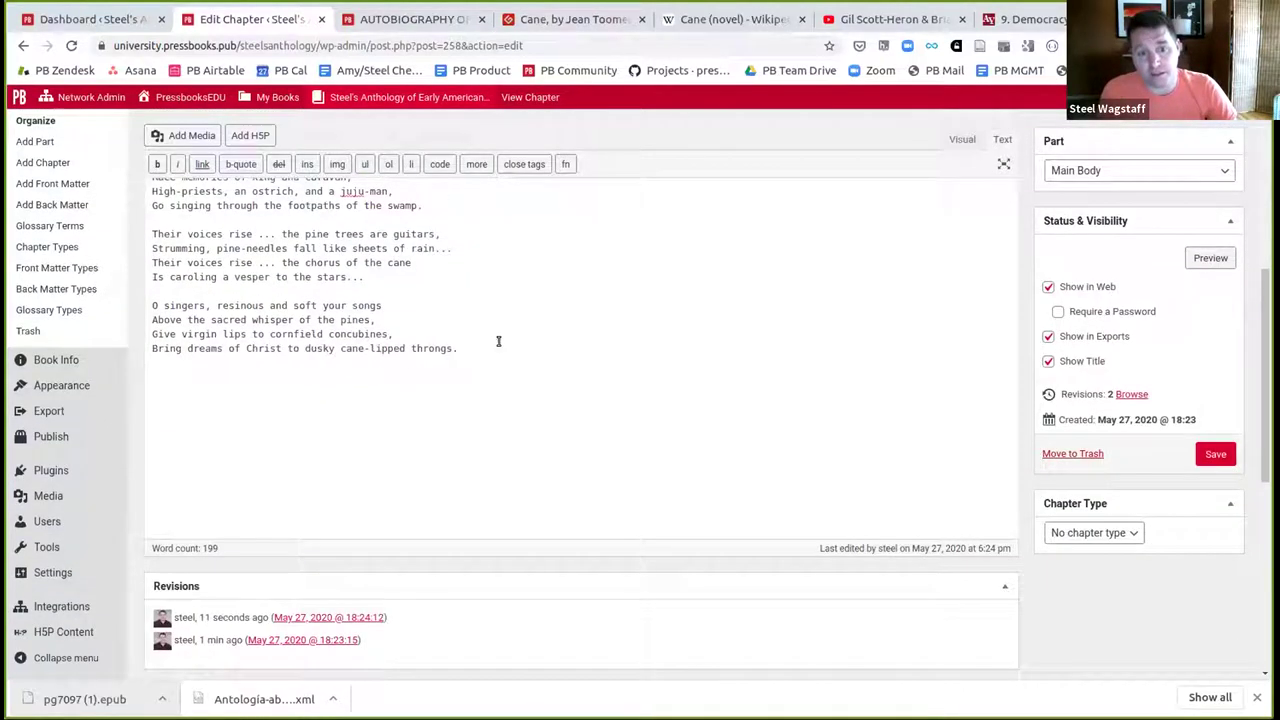
{"action": "type", "text": "pre>"}
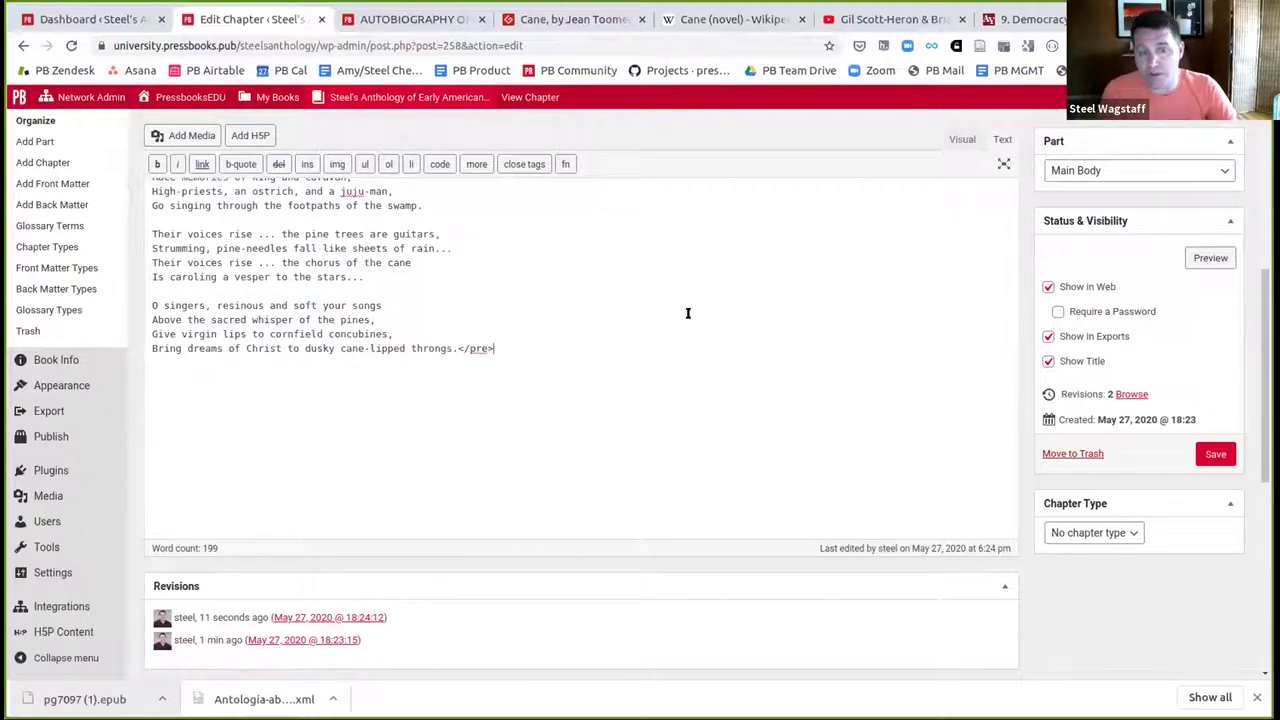
{"action": "left_click", "coordinate": [961, 139]}
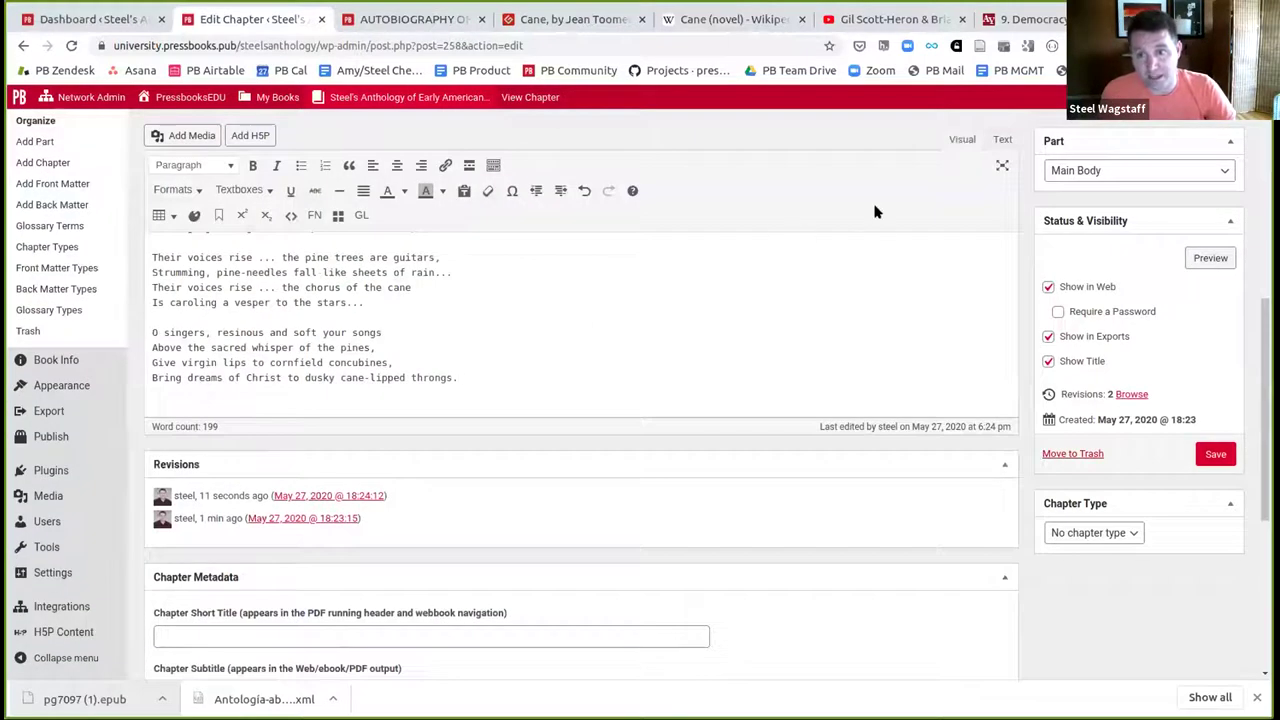
- Indent the second and third lines of the poem's first three stanzas by two spaces
{"action": "scroll", "coordinate": [457, 394], "scroll_direction": "up", "scroll_amount": 10}
{"action": "left_click", "coordinate": [150, 415]}
{"action": "left_click", "coordinate": [151, 429]}
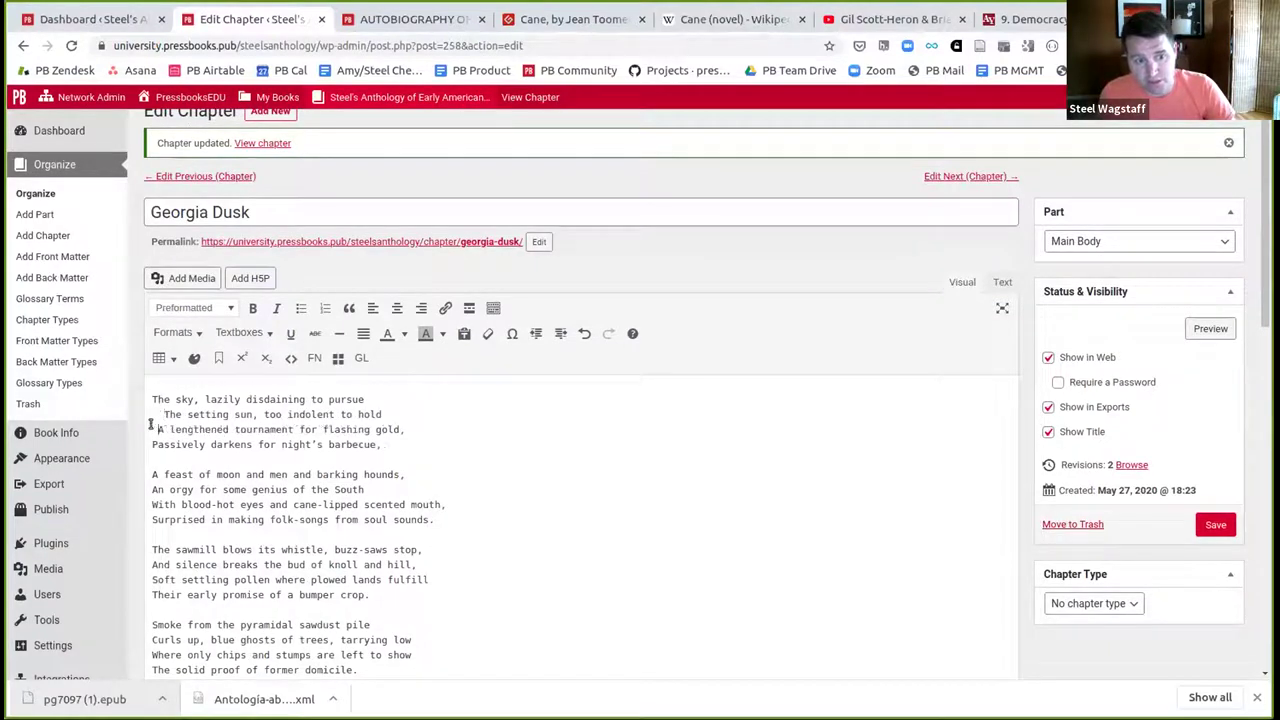
{"action": "left_click", "coordinate": [151, 489]}
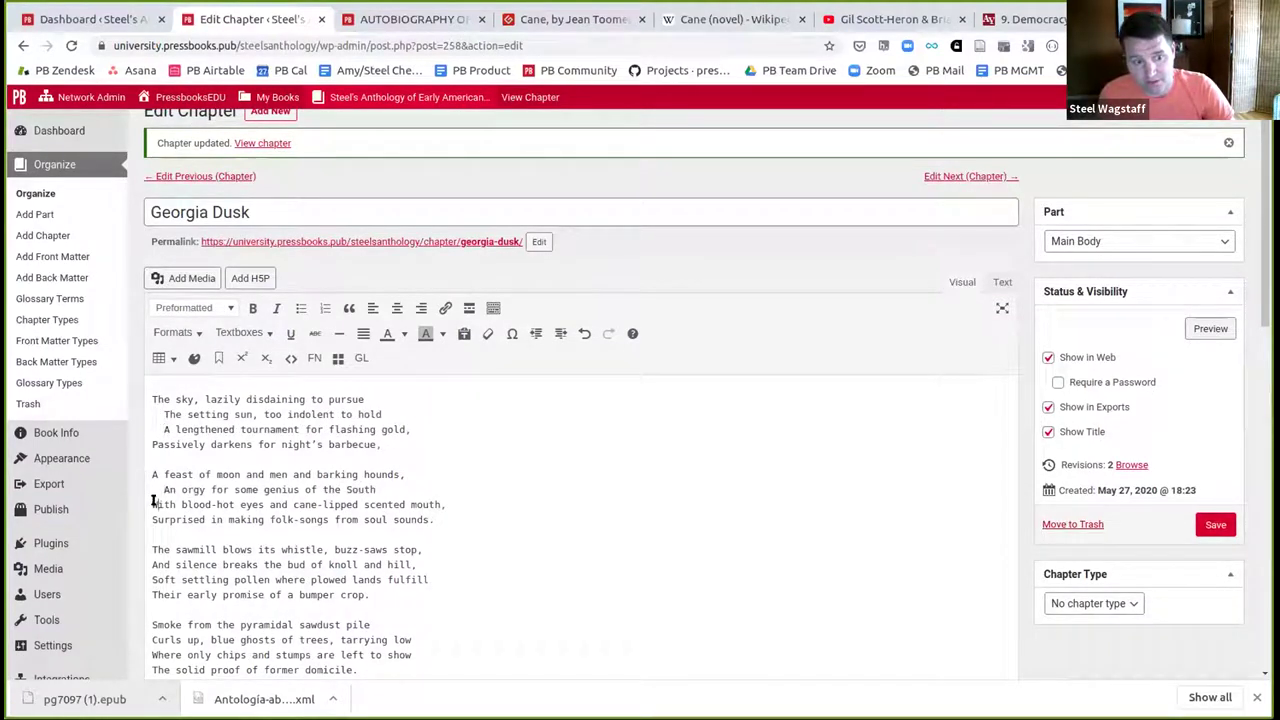
{"action": "left_click", "coordinate": [151, 504]}
{"action": "left_click", "coordinate": [151, 564]}
{"action": "left_click", "coordinate": [151, 579]}
- Indent the second and third lines of the "Smoke from the pyramidal" and "Meanwhile, the men" stanzas by two spaces
{"action": "scroll", "coordinate": [151, 575], "scroll_direction": "down", "scroll_amount": 3}
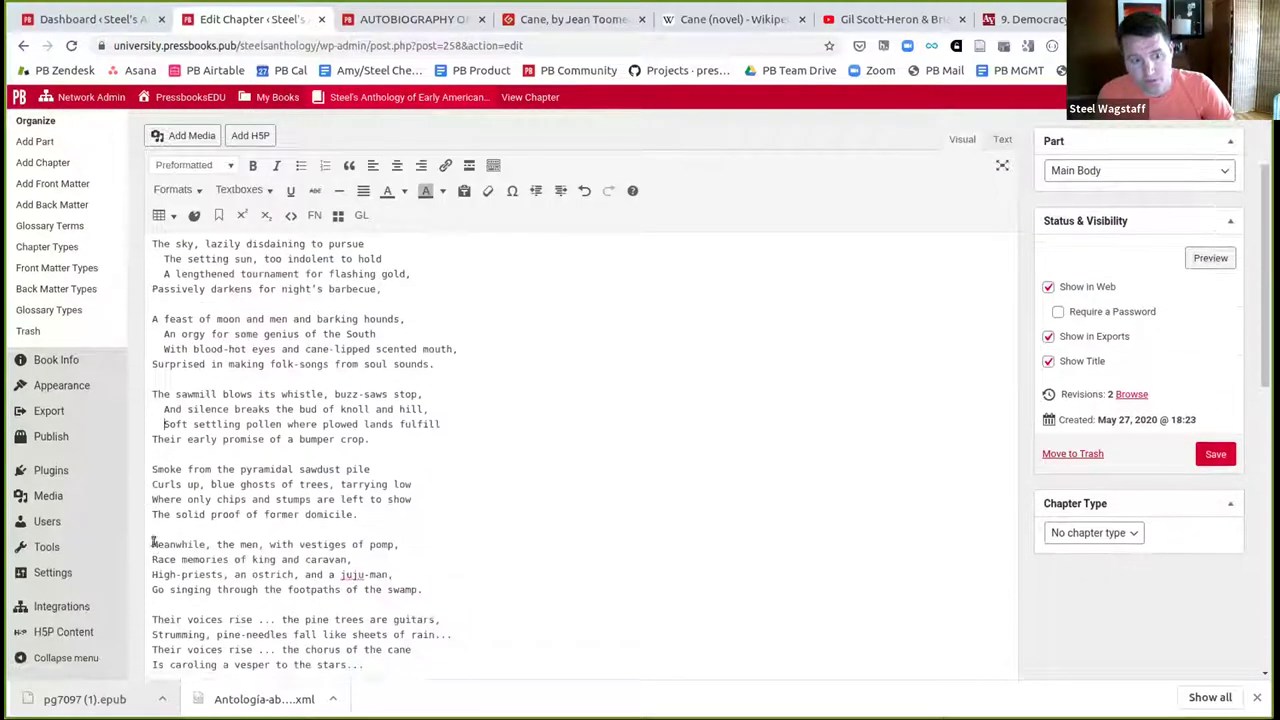
{"action": "left_click", "coordinate": [152, 481]}
{"action": "left_click", "coordinate": [151, 495]}
{"action": "left_click", "coordinate": [153, 555]}
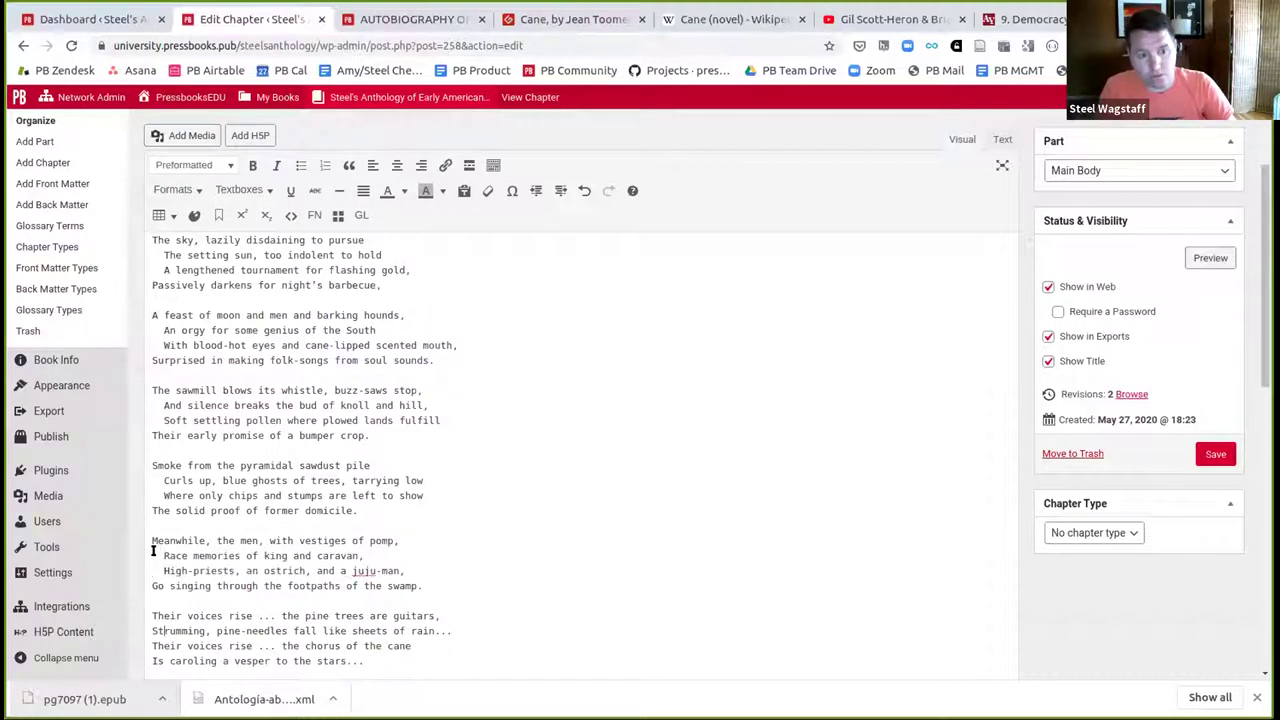
- Indent the second and third lines of the poem's last two stanzas and save the chapter
{"action": "key", "text": "Down"}
{"action": "key", "text": "Down"}
{"action": "key", "text": "Down"}
{"action": "key", "text": "Down"}
{"action": "key", "text": "Home"}
{"action": "scroll", "coordinate": [153, 549], "scroll_direction": "down", "scroll_amount": 1}
{"action": "key", "text": "Down"}
{"action": "key", "text": "Home"}
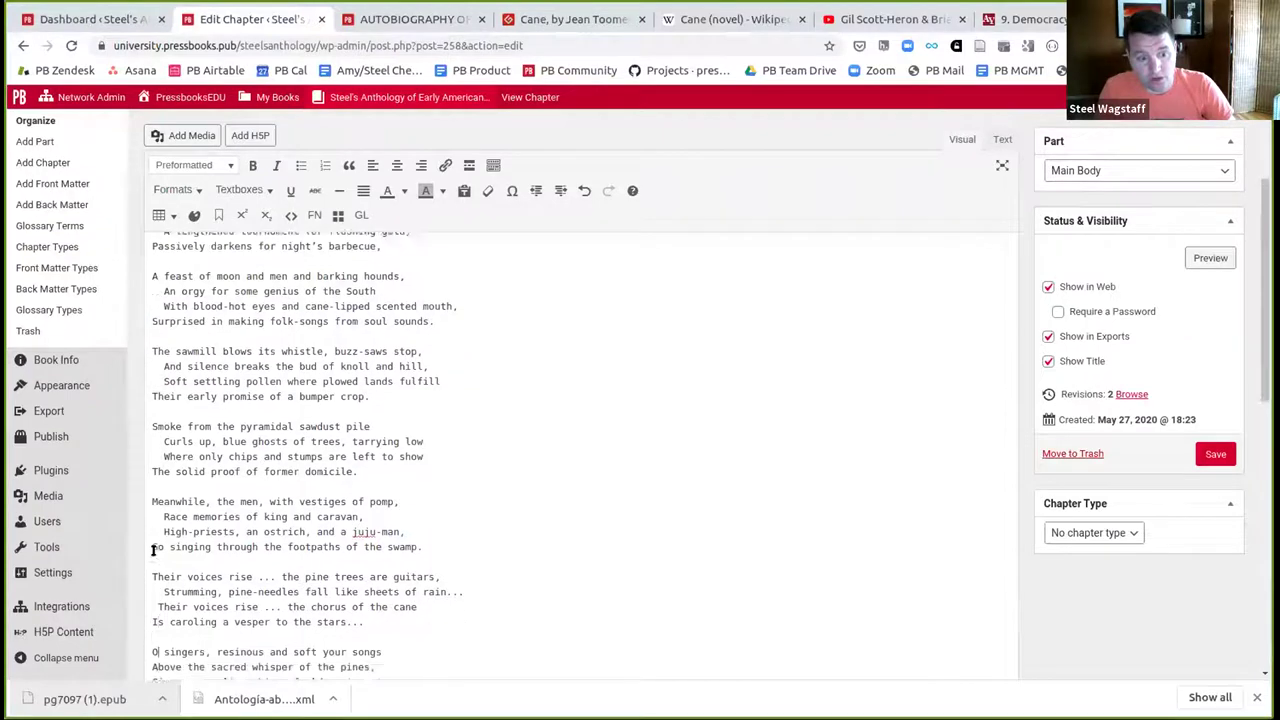
{"action": "key", "text": "Down"}
{"action": "key", "text": "Down"}
{"action": "key", "text": "Down"}
{"action": "key", "text": "Down"}
{"action": "key", "text": "Home"}
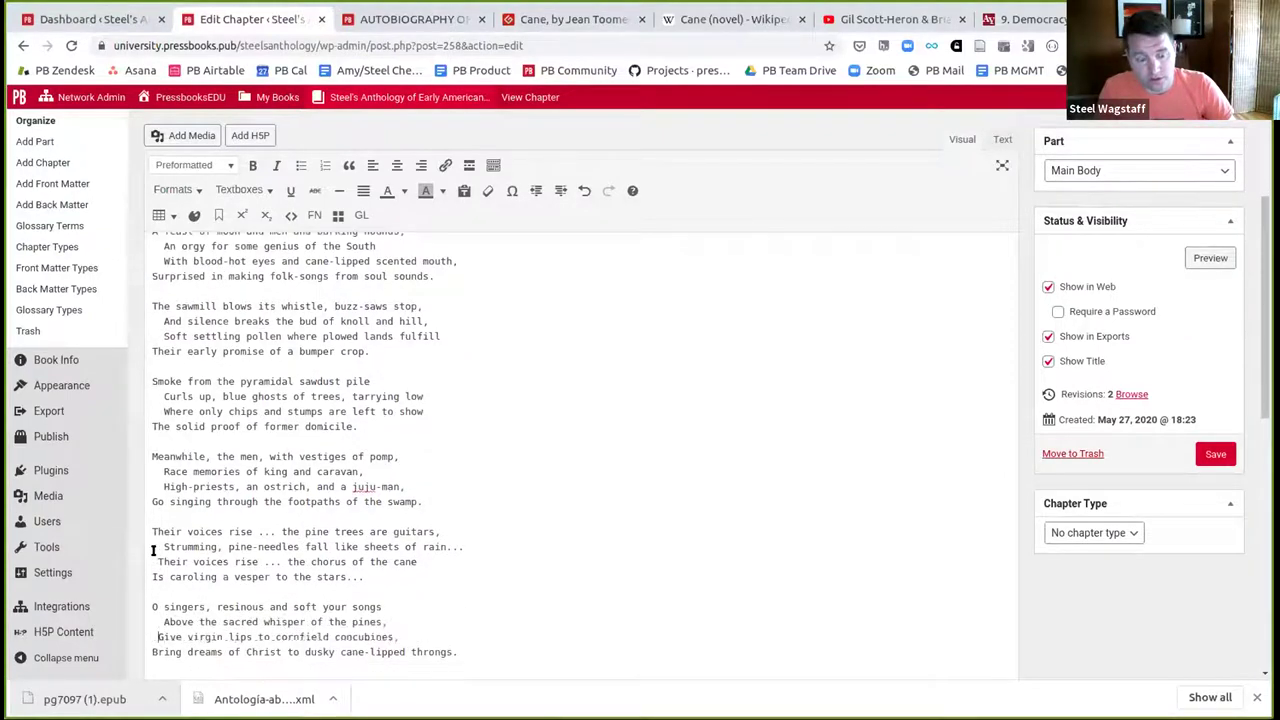
{"action": "left_click", "coordinate": [1200, 453]}
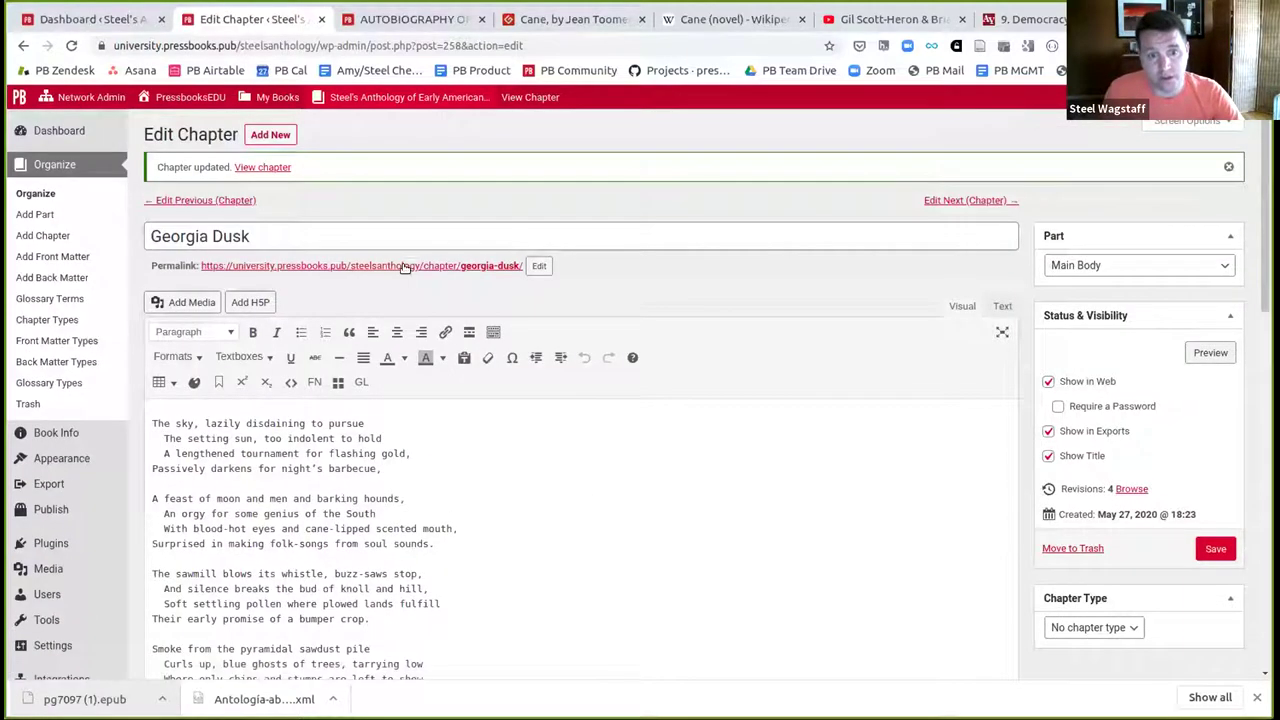
- View the published Georgia Dusk chapter and compare its line indentation with the Project Gutenberg original
{"action": "left_click", "coordinate": [403, 265]}
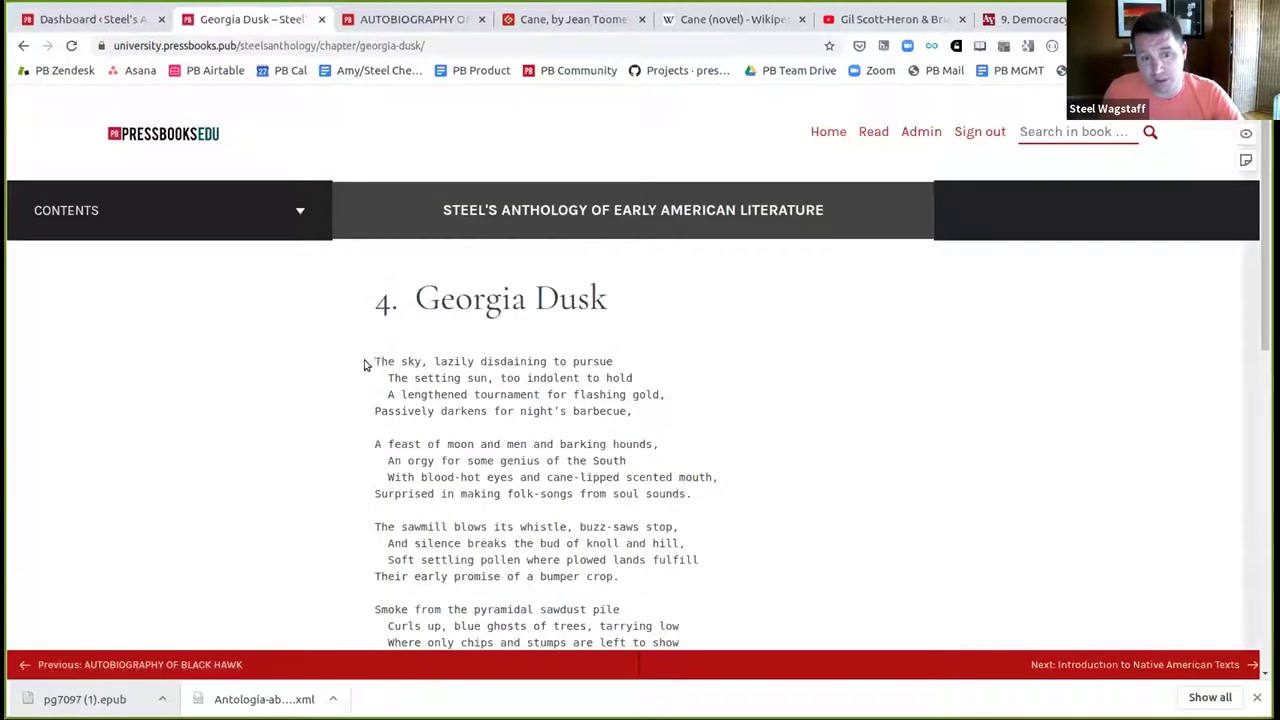
{"action": "left_click", "coordinate": [531, 22]}
{"action": "left_click", "coordinate": [500, 222]}
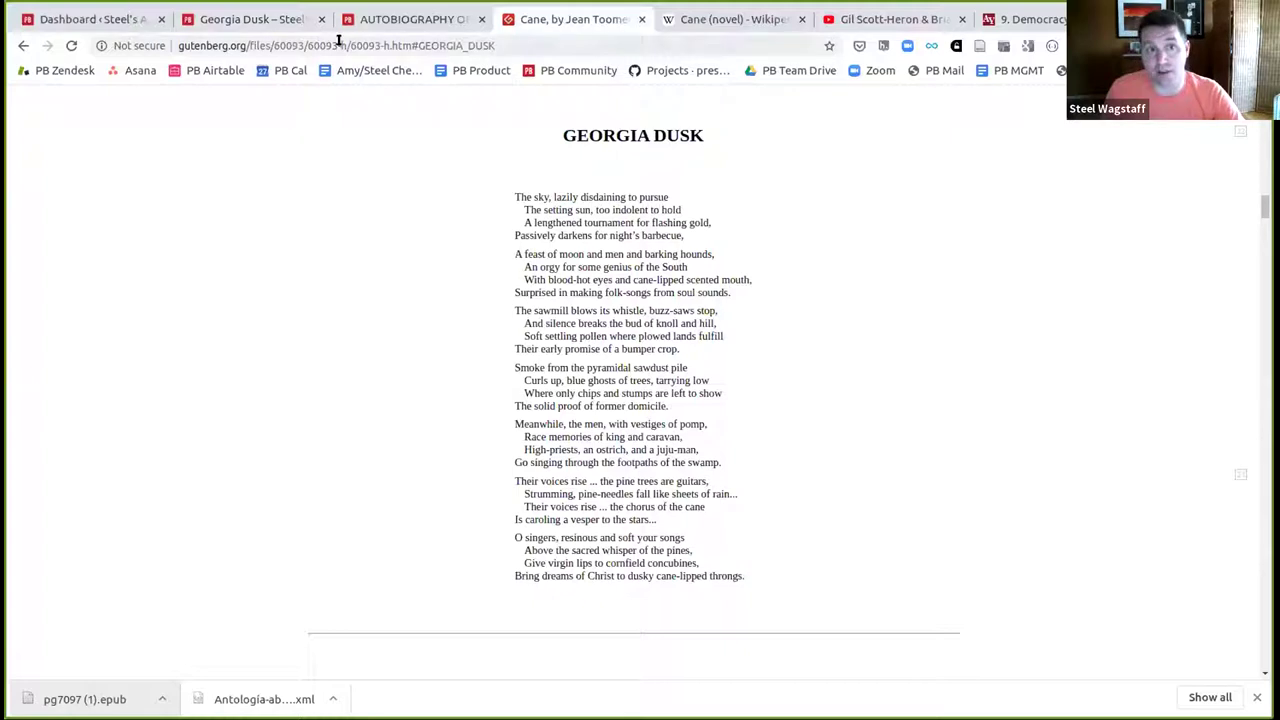
{"action": "left_click", "coordinate": [281, 11]}
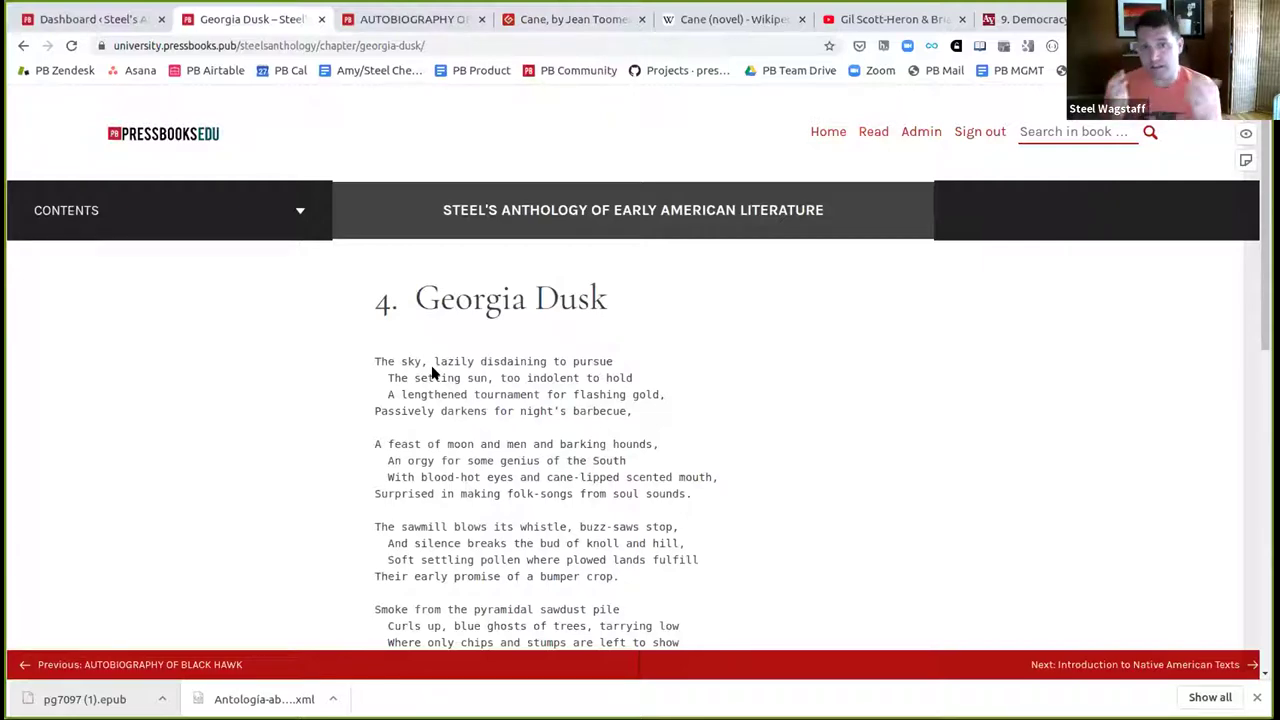
- Copy the two introductory paragraphs of the Wikipedia article Cane (novel)
{"action": "left_click", "coordinate": [690, 22]}
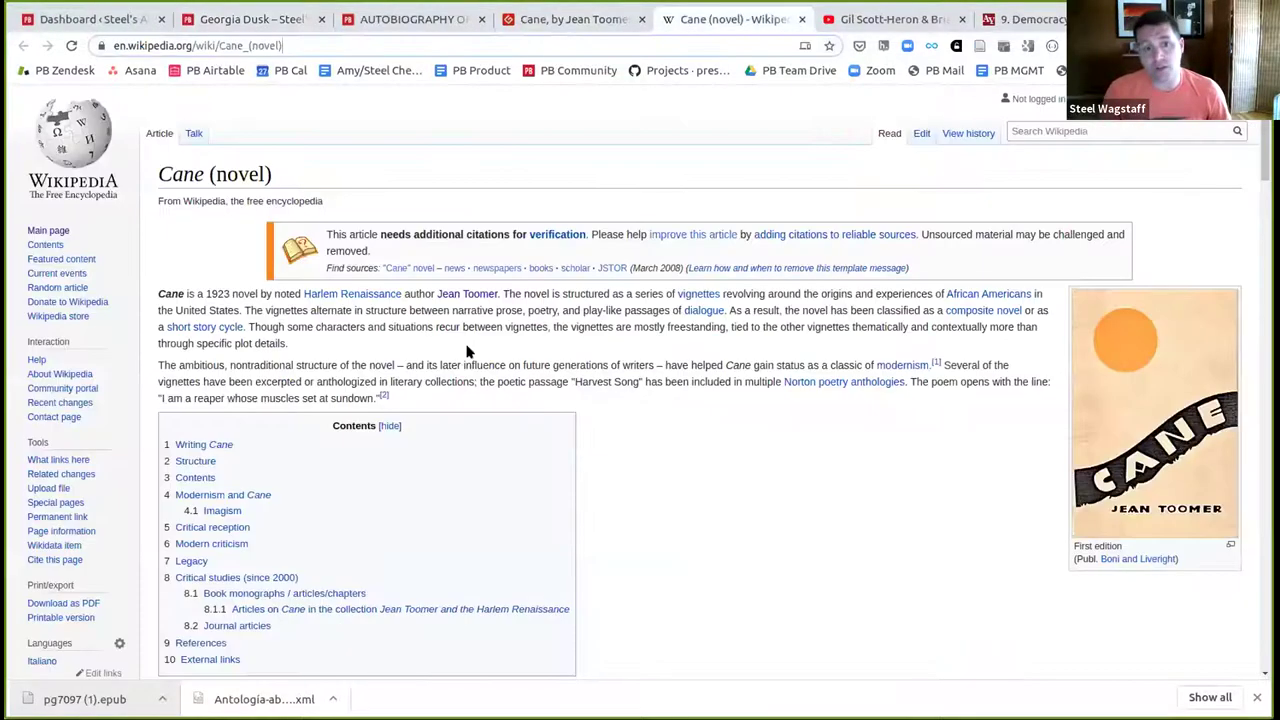
{"action": "scroll", "coordinate": [451, 360], "scroll_direction": "down", "scroll_amount": 2}
{"action": "scroll", "coordinate": [451, 360], "scroll_direction": "up", "scroll_amount": 2}
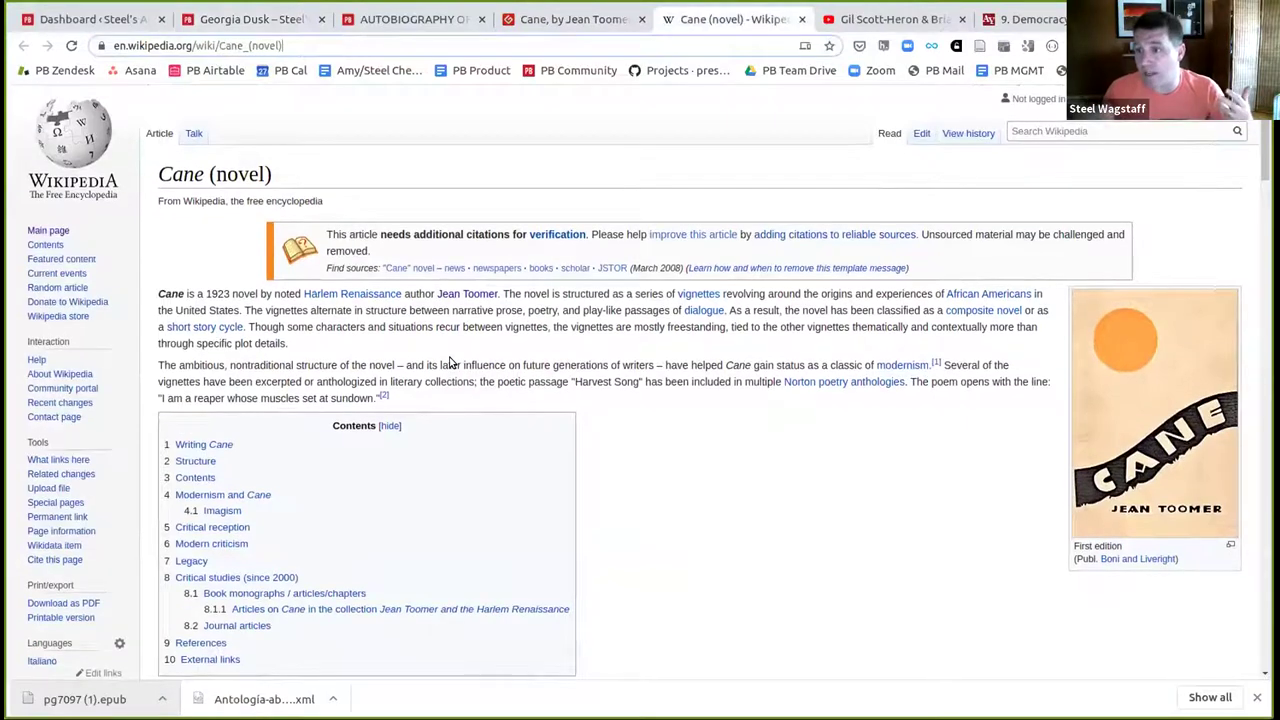
{"action": "left_click_drag", "start_coordinate": [158, 291], "coordinate": [377, 397]}
{"action": "key", "text": "ctrl+c"}
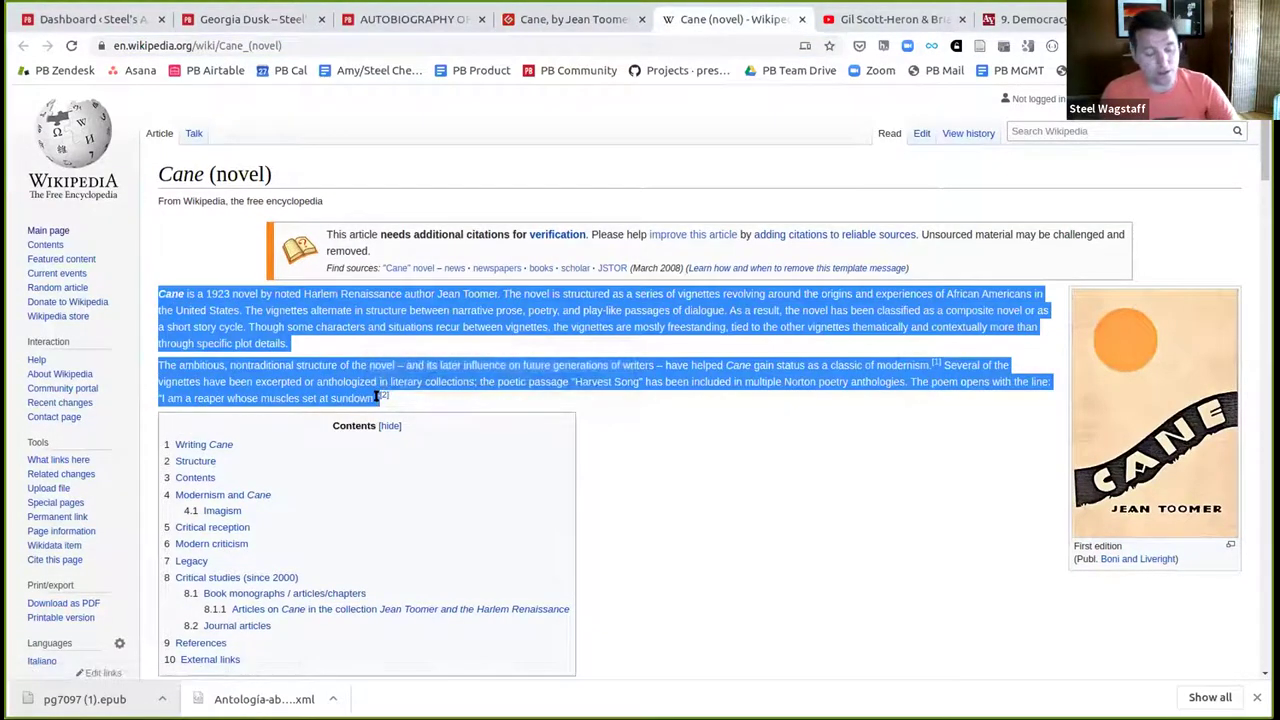
- Return to the published Georgia Dusk chapter and open it for editing
{"action": "left_click", "coordinate": [411, 19]}
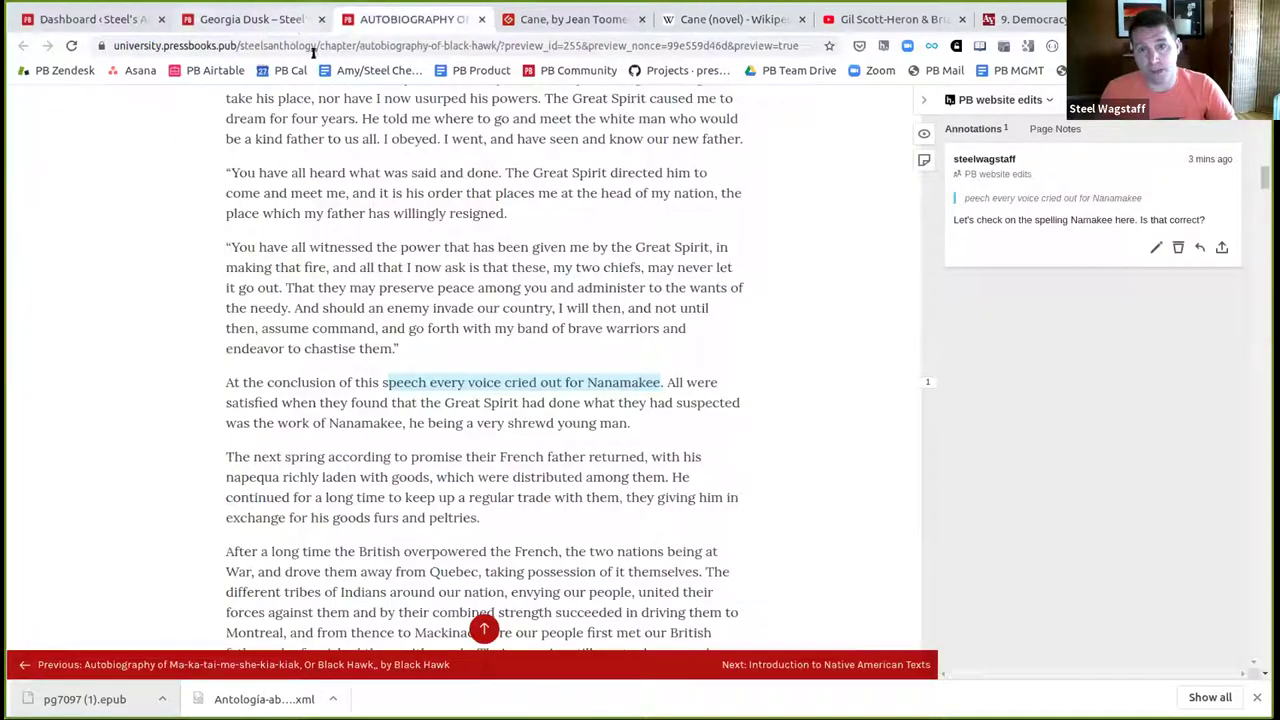
{"action": "left_click", "coordinate": [248, 19]}
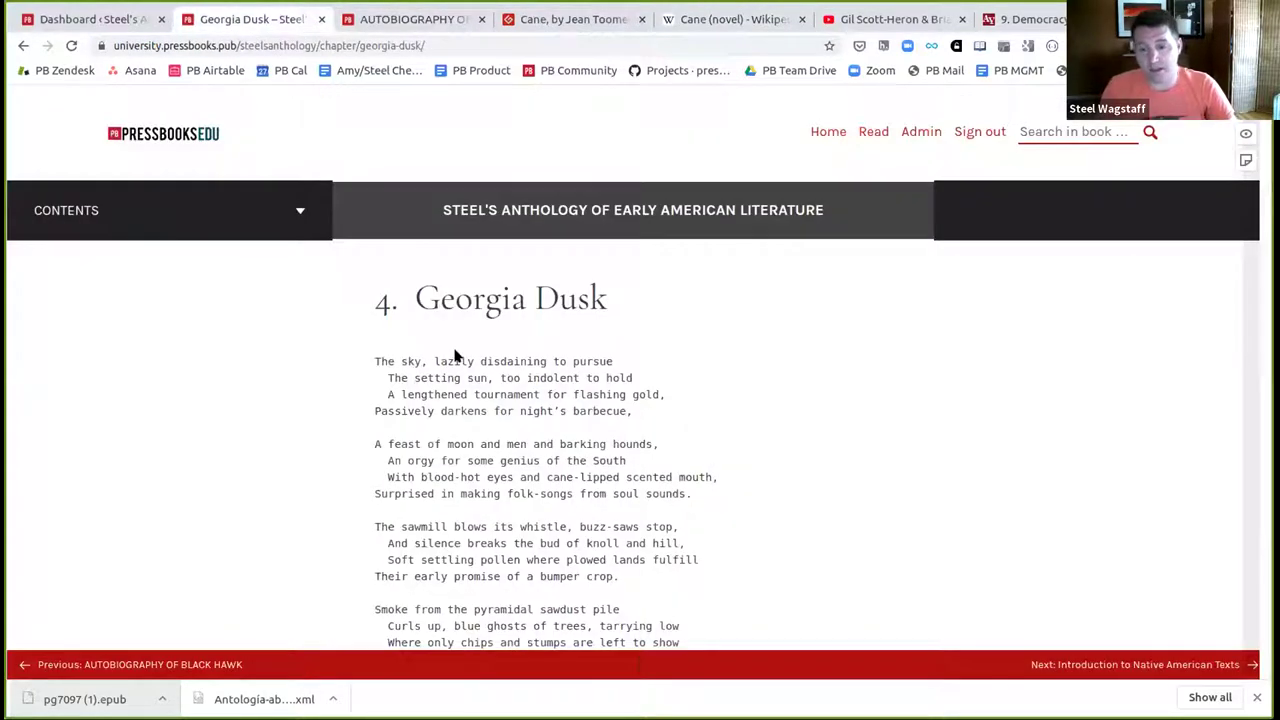
{"action": "scroll", "coordinate": [454, 355], "scroll_direction": "down", "scroll_amount": 10}
{"action": "left_click", "coordinate": [429, 252]}
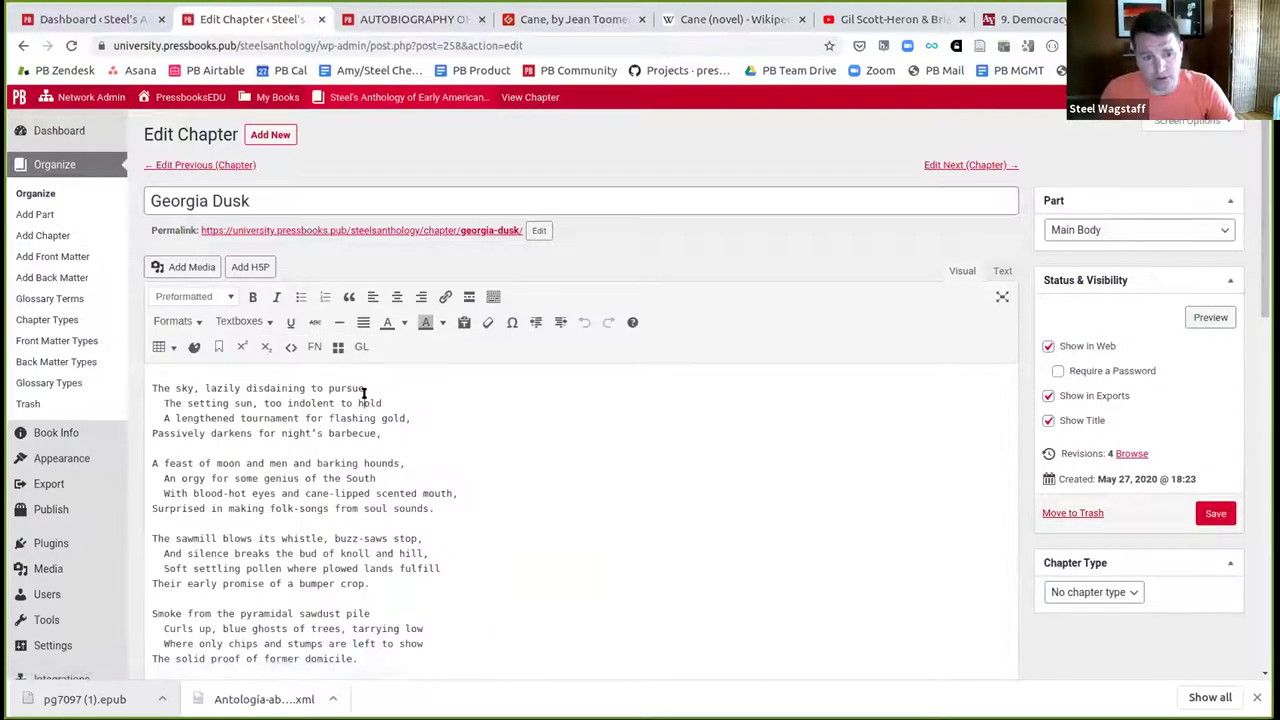
- Add the text "About Cane" above the poem and format it as a heading
{"action": "scroll", "coordinate": [364, 392], "scroll_direction": "down", "scroll_amount": 1}
{"action": "scroll", "coordinate": [364, 392], "scroll_direction": "down", "scroll_amount": 1}
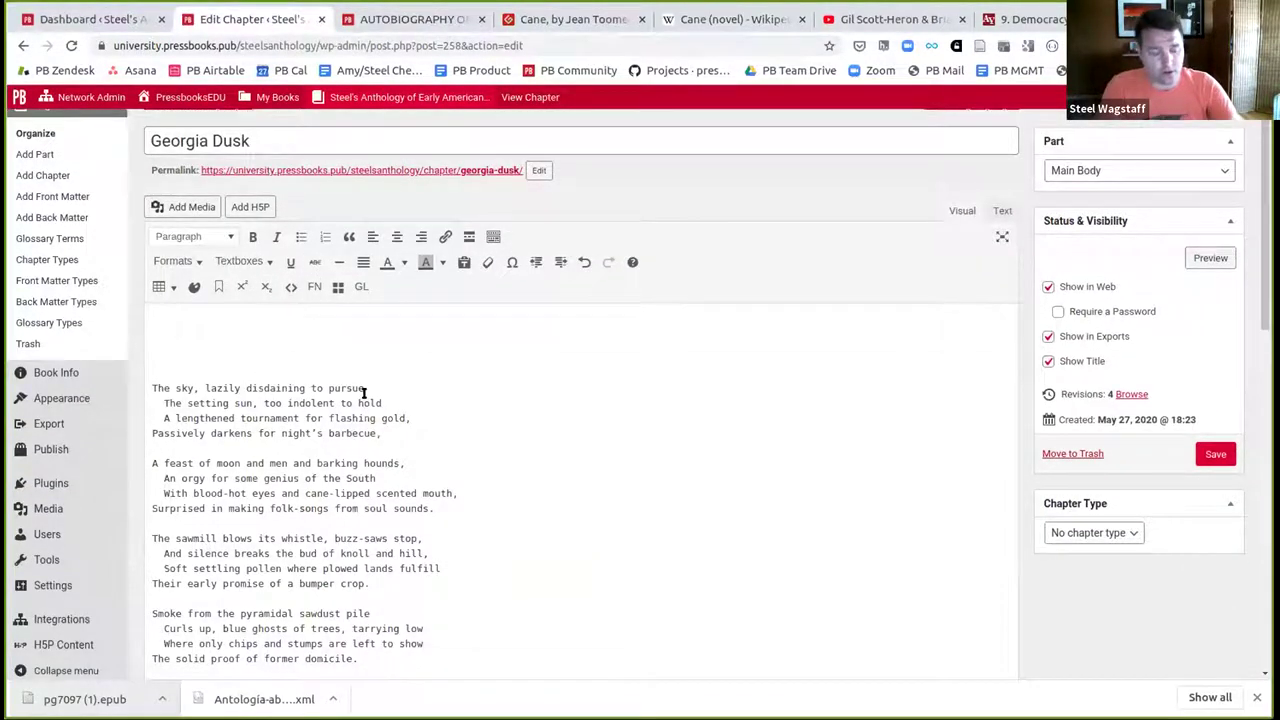
{"action": "type", "text": "bout Cane"}
{"action": "key", "text": "shift+Home"}
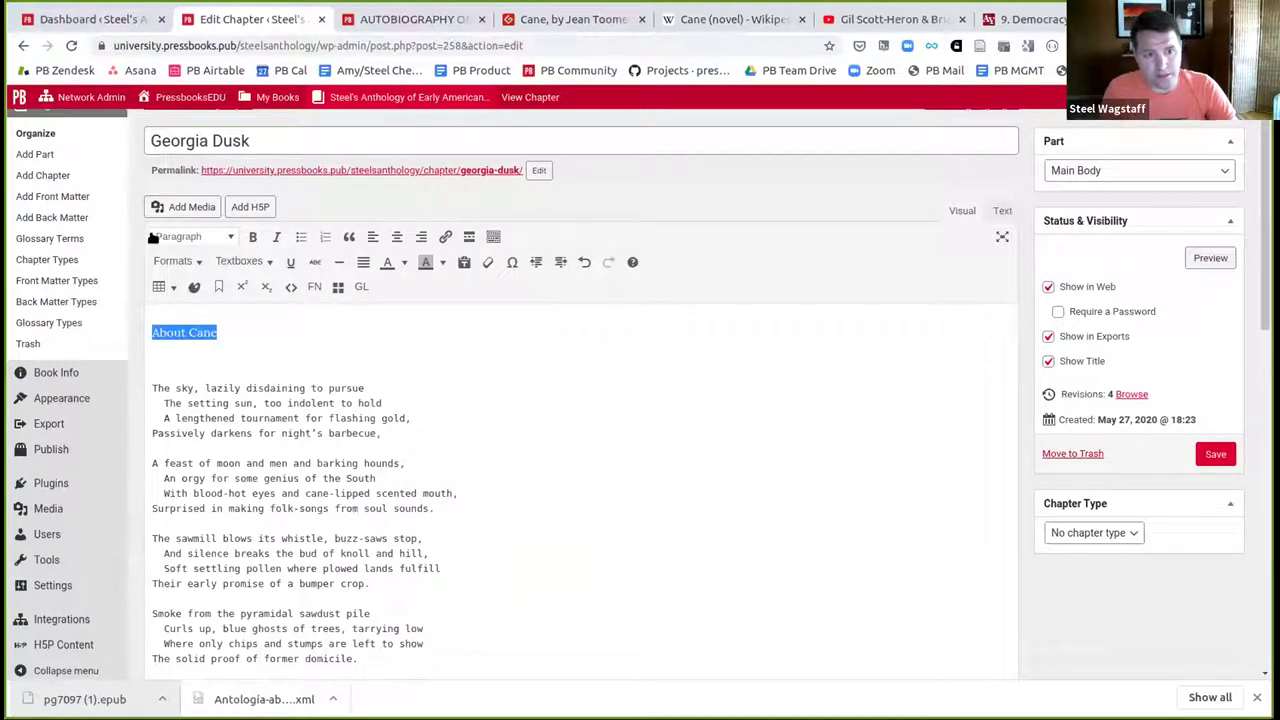
{"action": "left_click", "coordinate": [180, 237]}
{"action": "left_click", "coordinate": [195, 313]}
- Paste the copied Wikipedia introduction under the About Cane heading, separated from the poem by a horizontal line, and save the chapter
{"action": "left_click", "coordinate": [258, 348]}
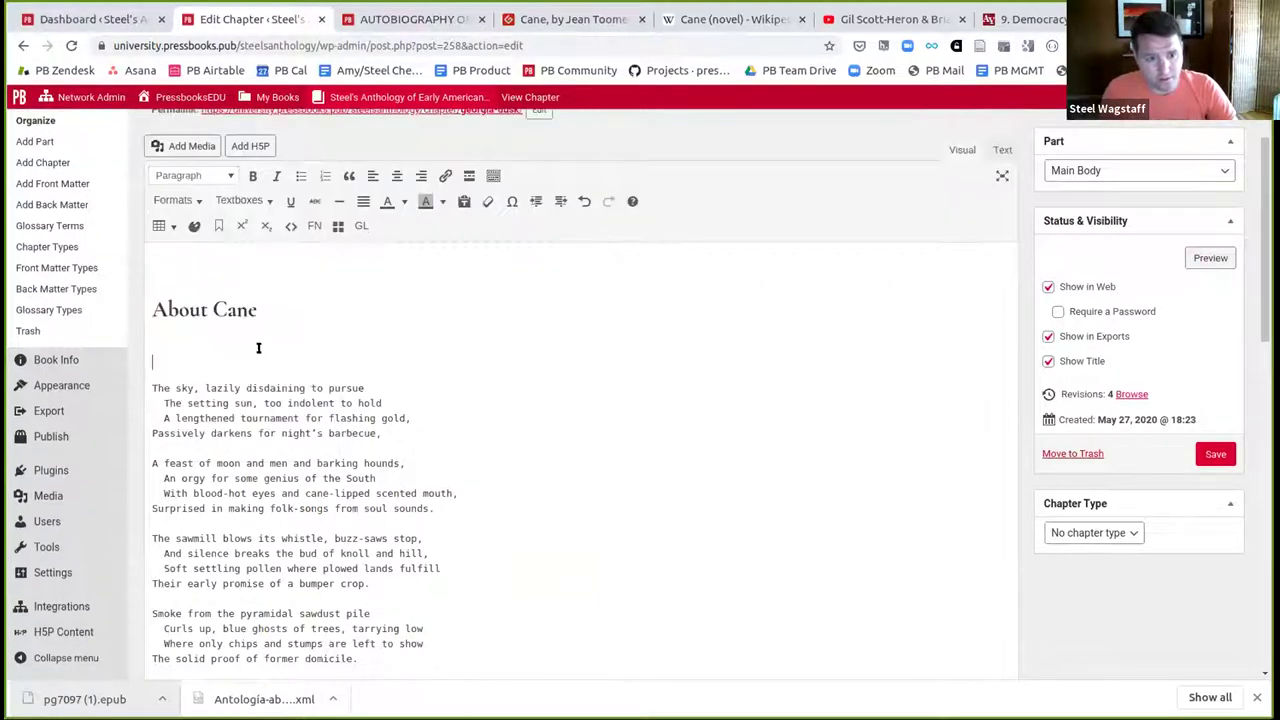
{"action": "key", "text": "ctrl+v"}
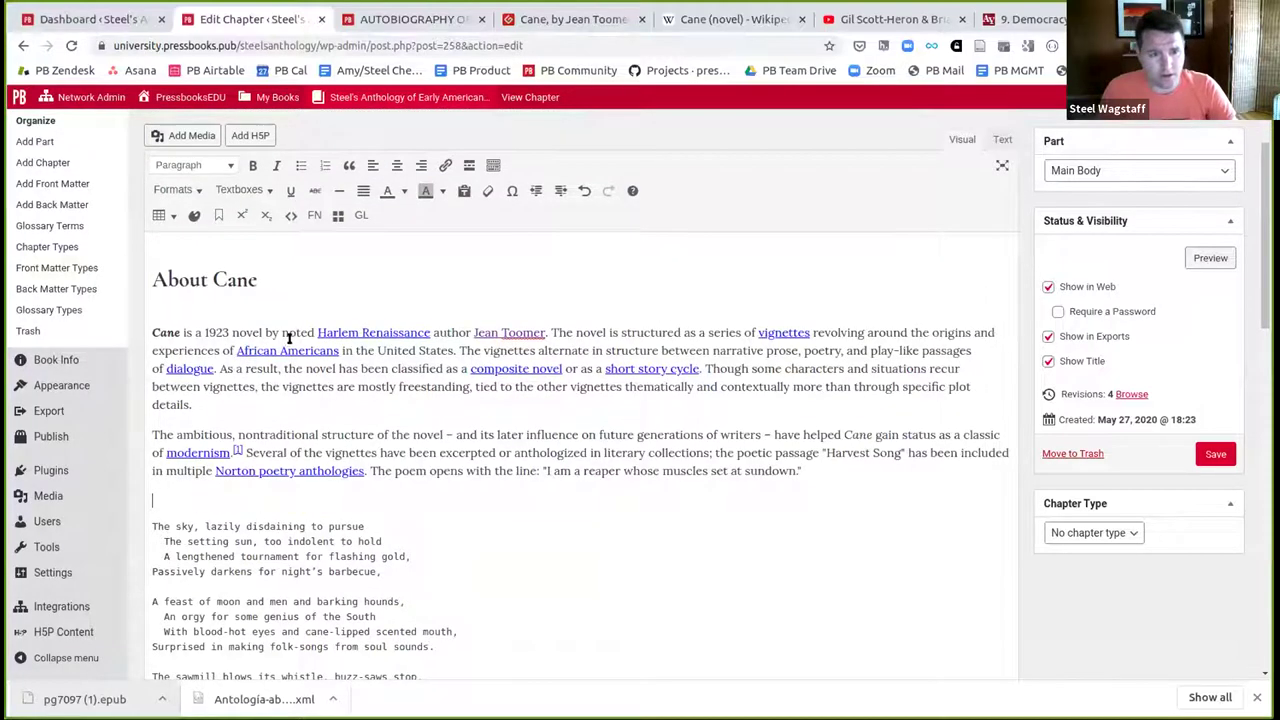
{"action": "left_click", "coordinate": [339, 201]}
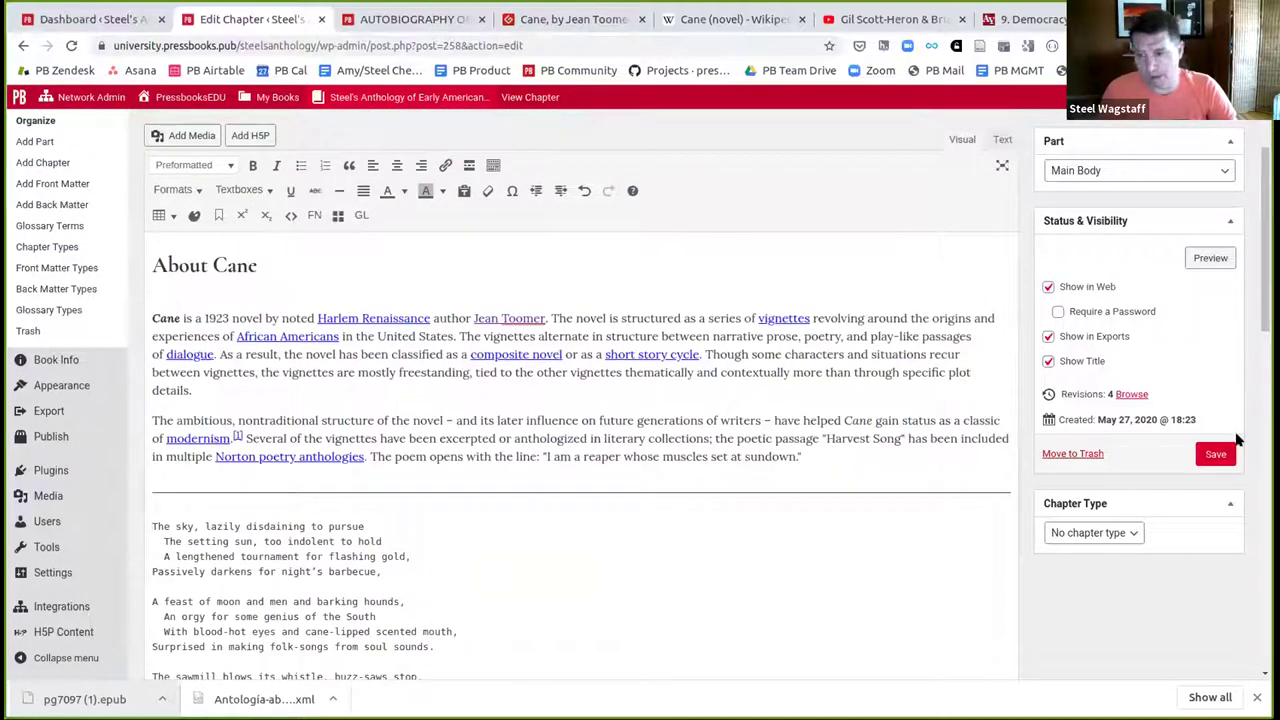
{"action": "left_click", "coordinate": [1212, 454]}
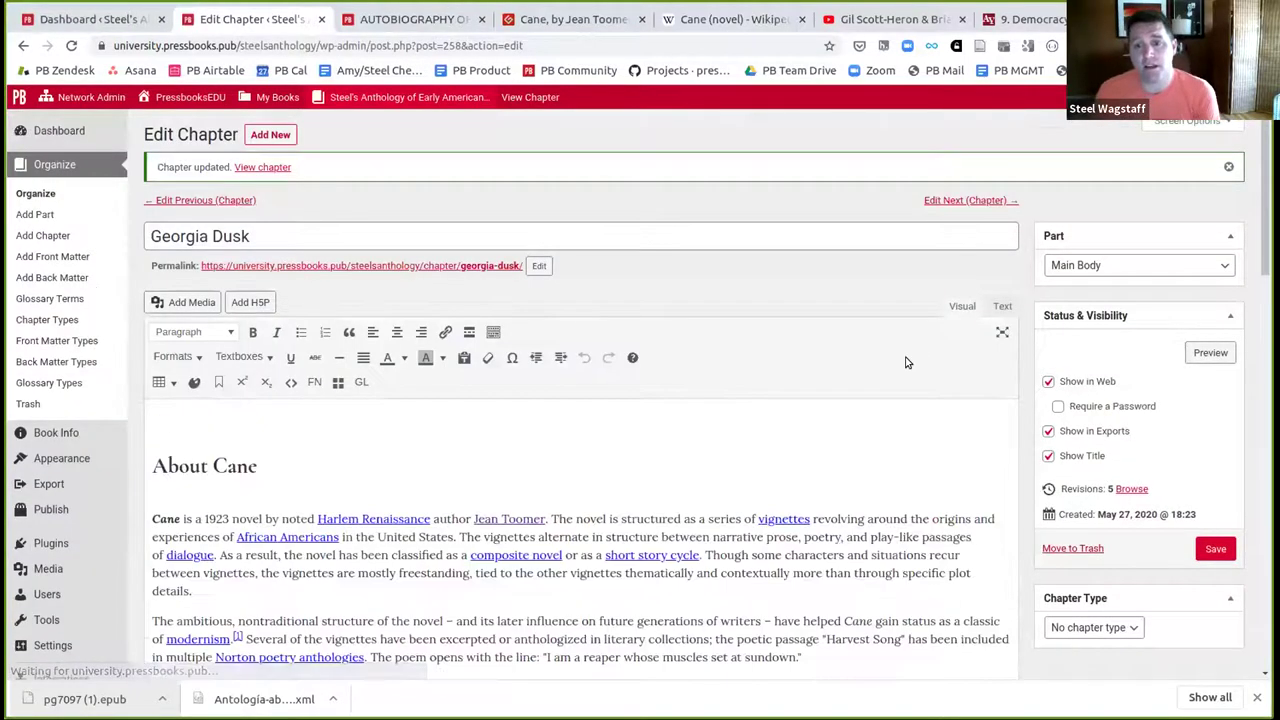
- Create a new contributor named Jean Toomer from the chapter's metadata
{"action": "scroll", "coordinate": [905, 357], "scroll_direction": "down", "scroll_amount": 10}
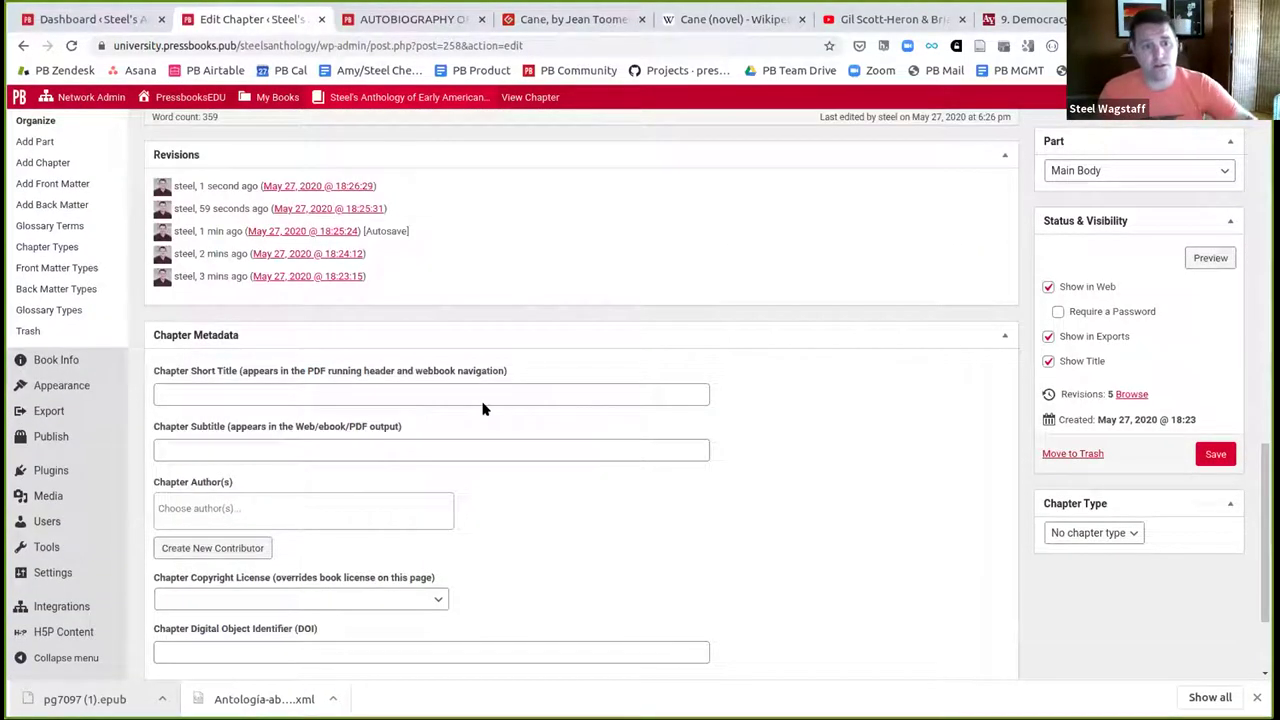
{"action": "left_click", "coordinate": [224, 548]}
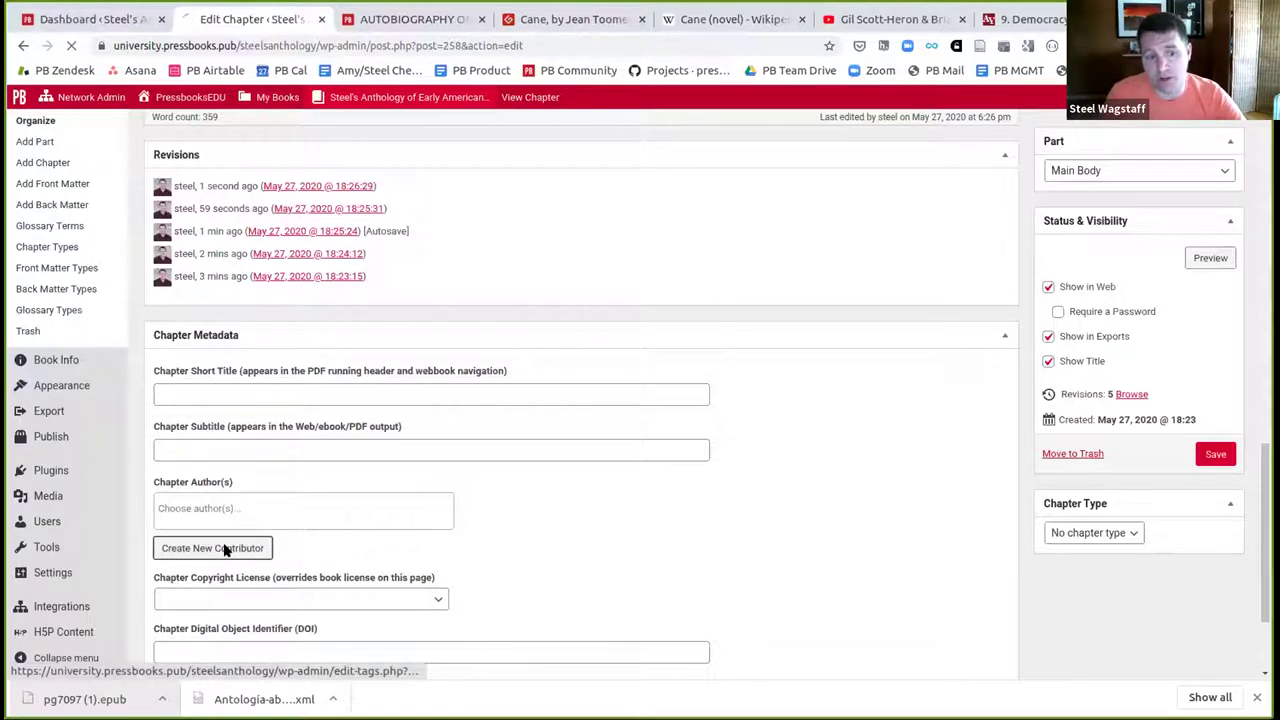
{"action": "type", "text": "J"}
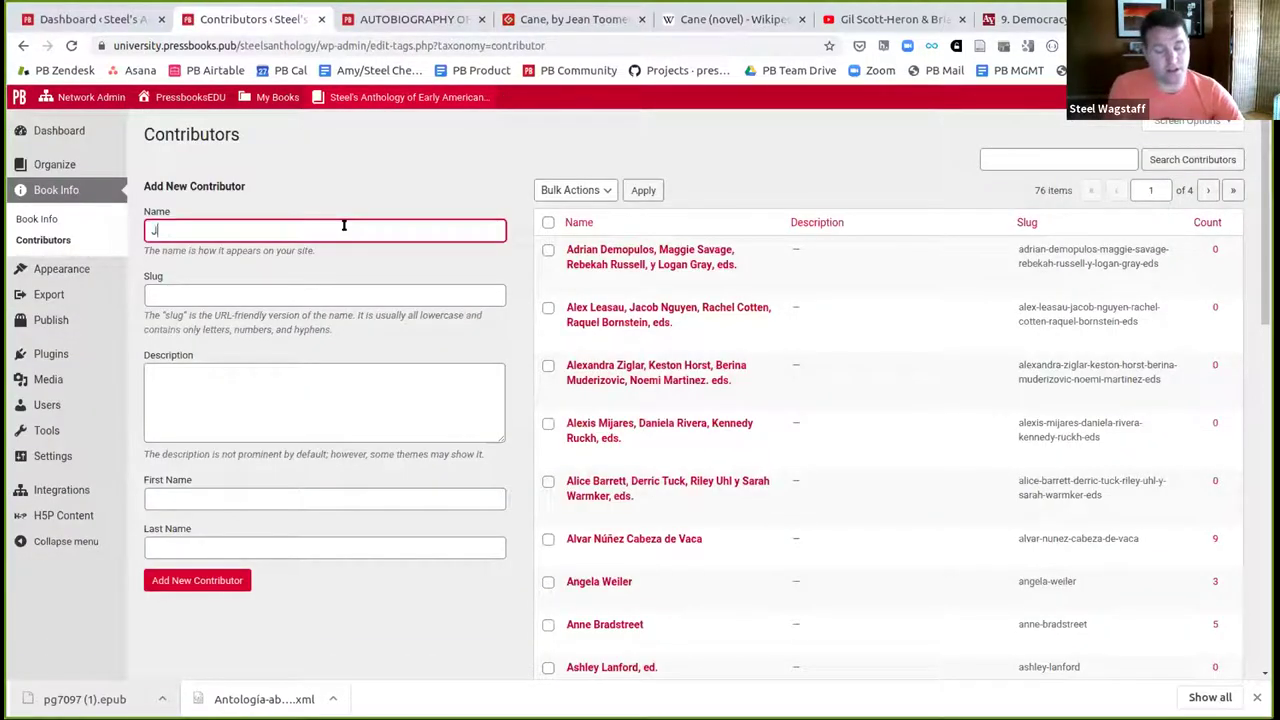
{"action": "type", "text": "ean Toomer"}
{"action": "left_click", "coordinate": [197, 581]}
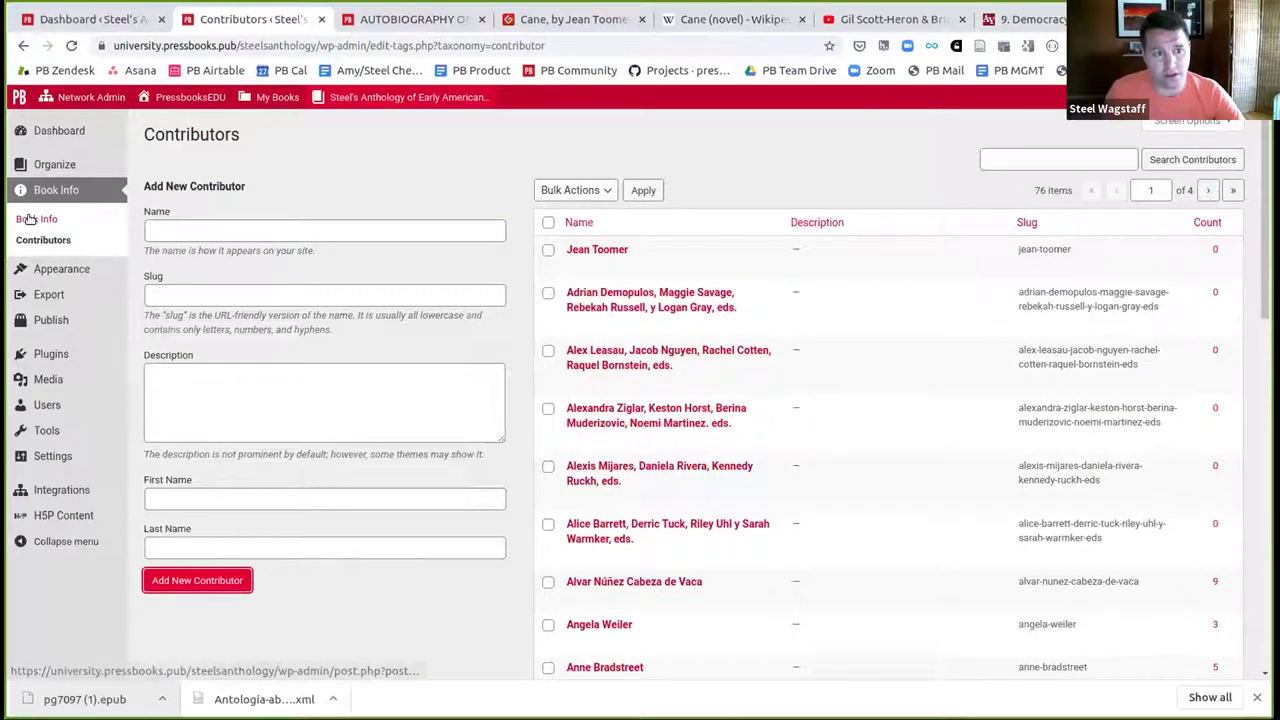
- Return to the Georgia Dusk chapter's metadata, assign Jean Toomer as author, set the copyright license to Public Domain, and save
{"action": "left_click", "coordinate": [24, 46]}
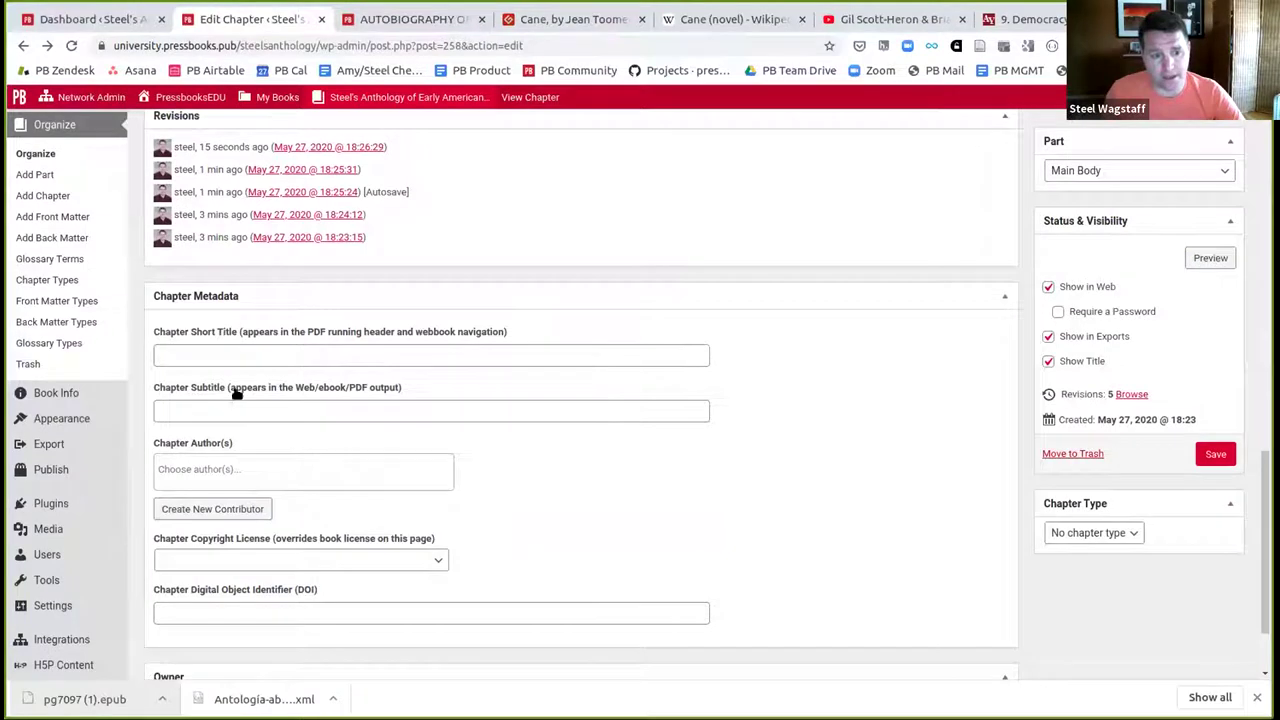
{"action": "left_click", "coordinate": [229, 471]}
{"action": "type", "text": "jean"}
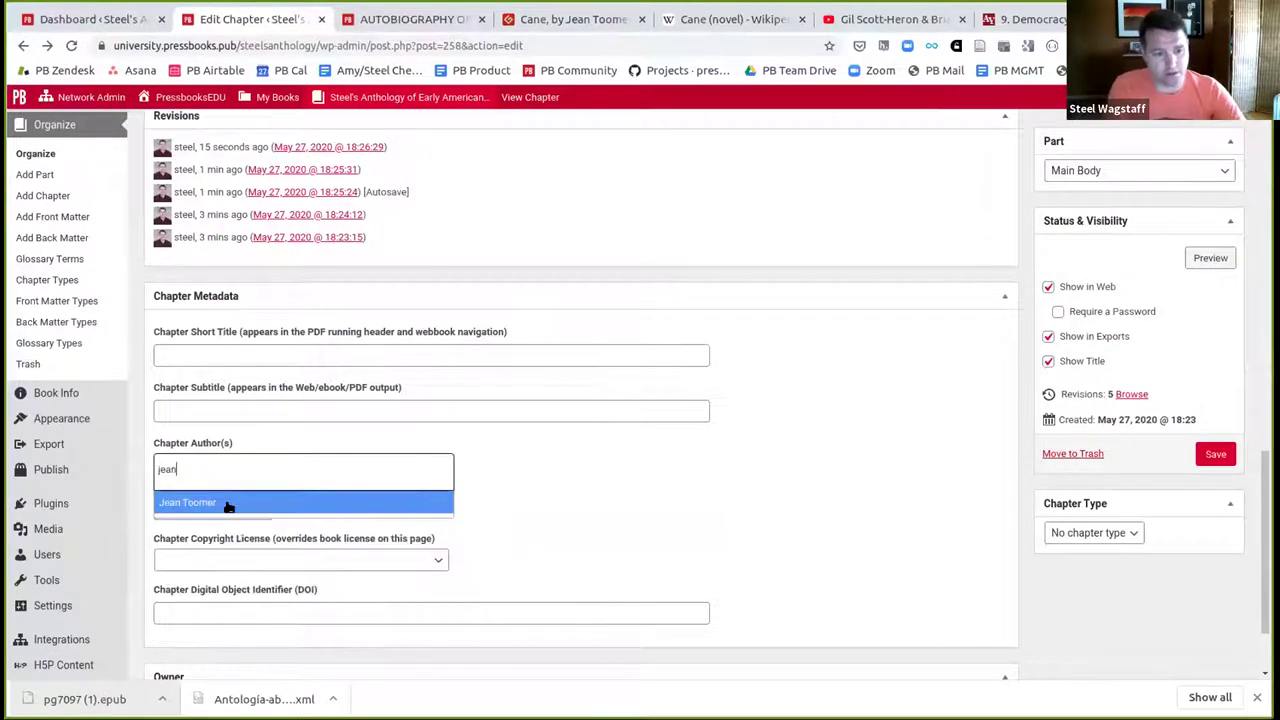
{"action": "left_click", "coordinate": [229, 505]}
{"action": "left_click", "coordinate": [434, 559]}
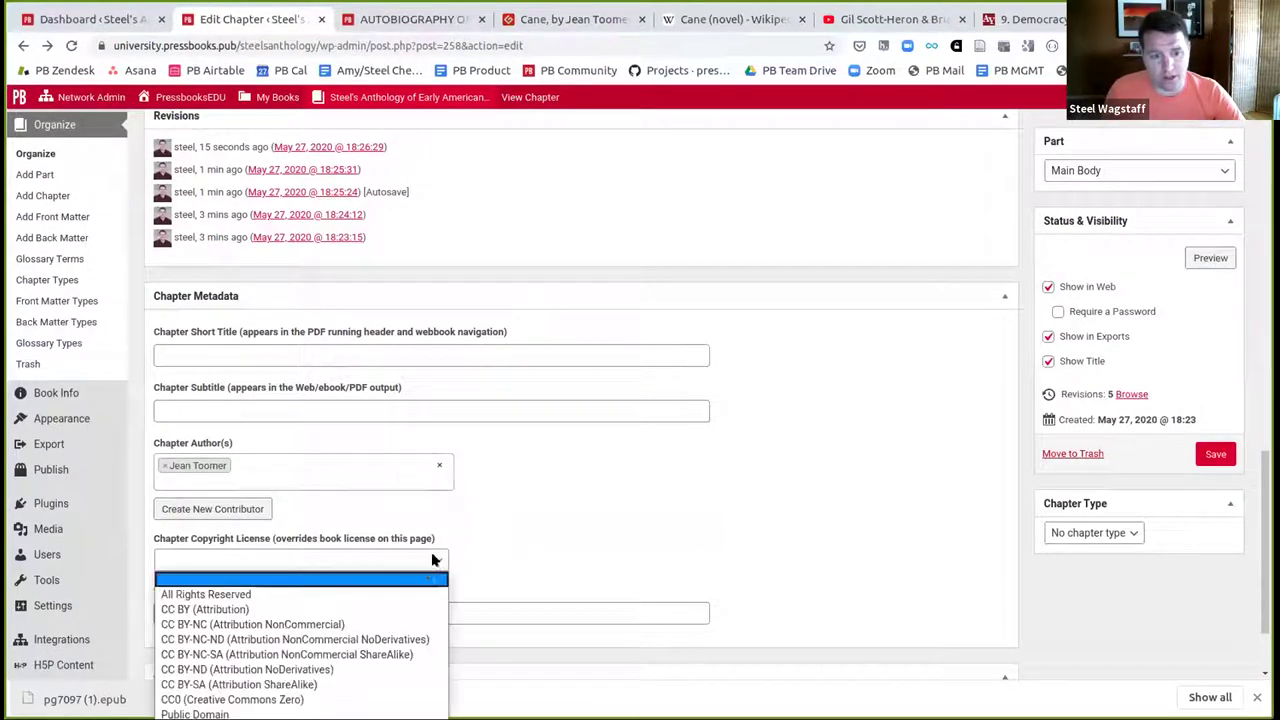
{"action": "left_click", "coordinate": [330, 713]}
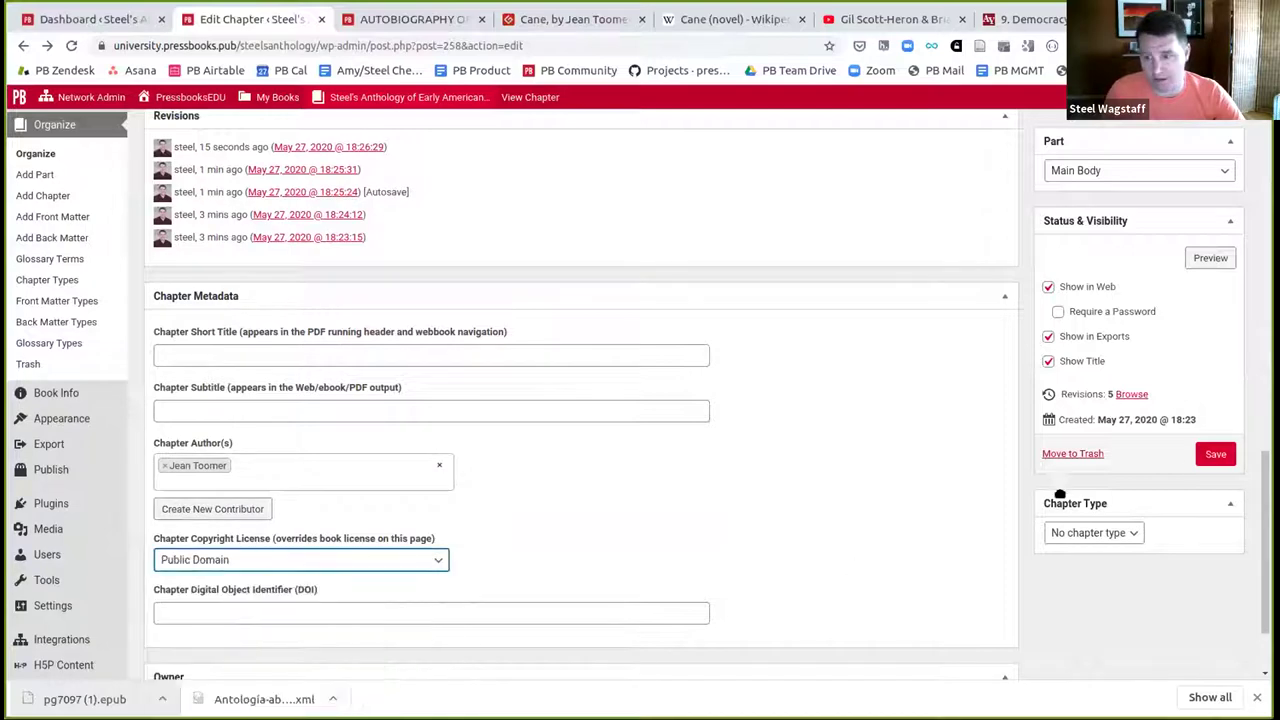
{"action": "left_click", "coordinate": [1202, 455]}
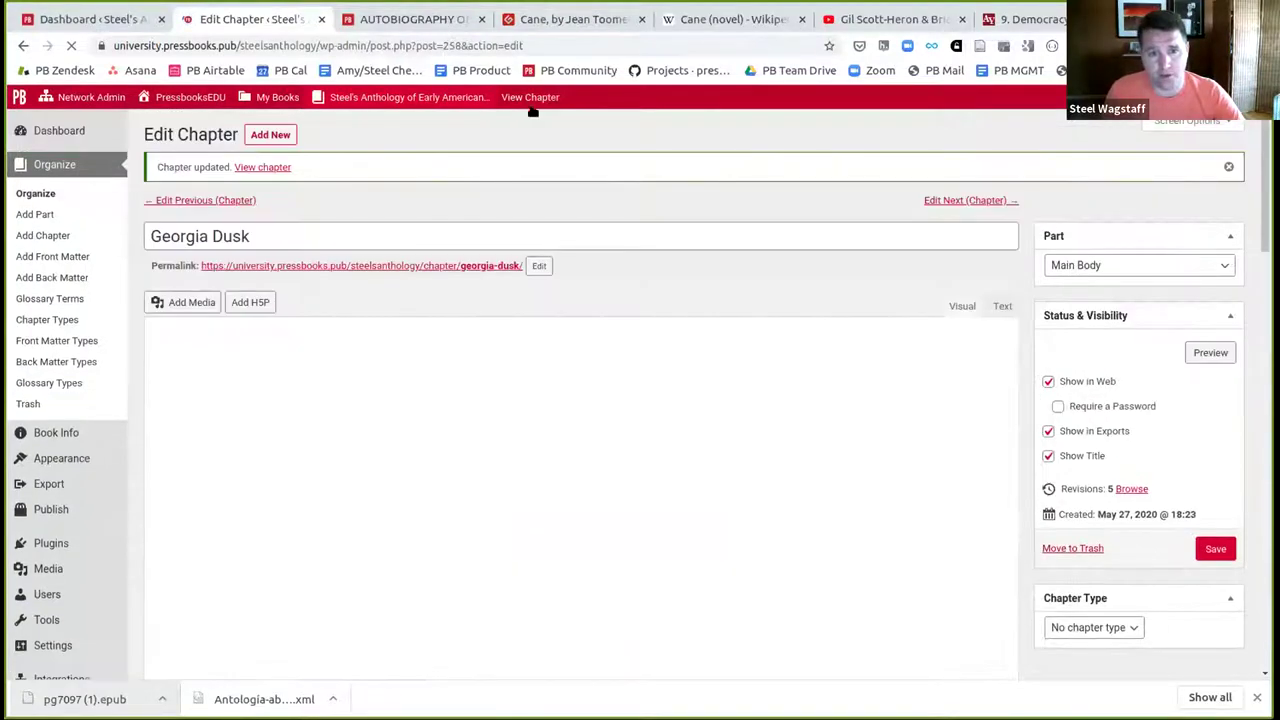
- View the published Georgia Dusk chapter and check its author byline, introduction, poem and license notice
{"action": "left_click", "coordinate": [540, 97]}
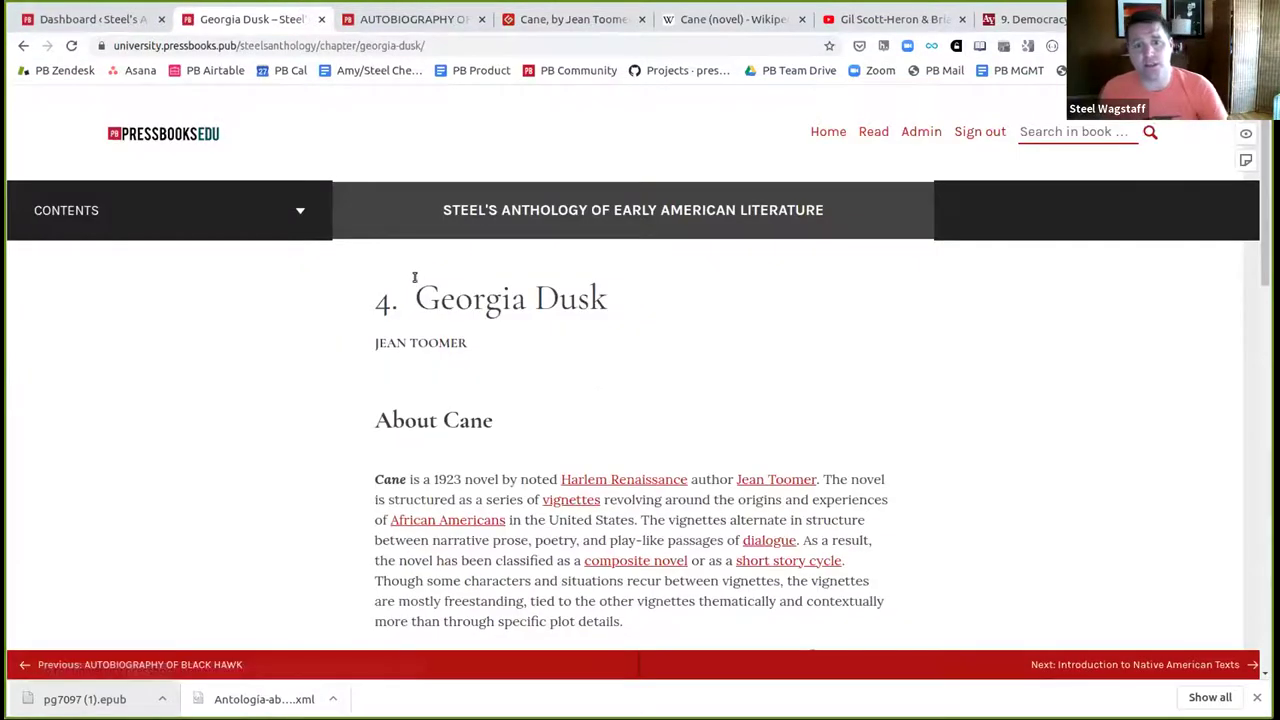
{"action": "scroll", "coordinate": [469, 434], "scroll_direction": "down", "scroll_amount": 5}
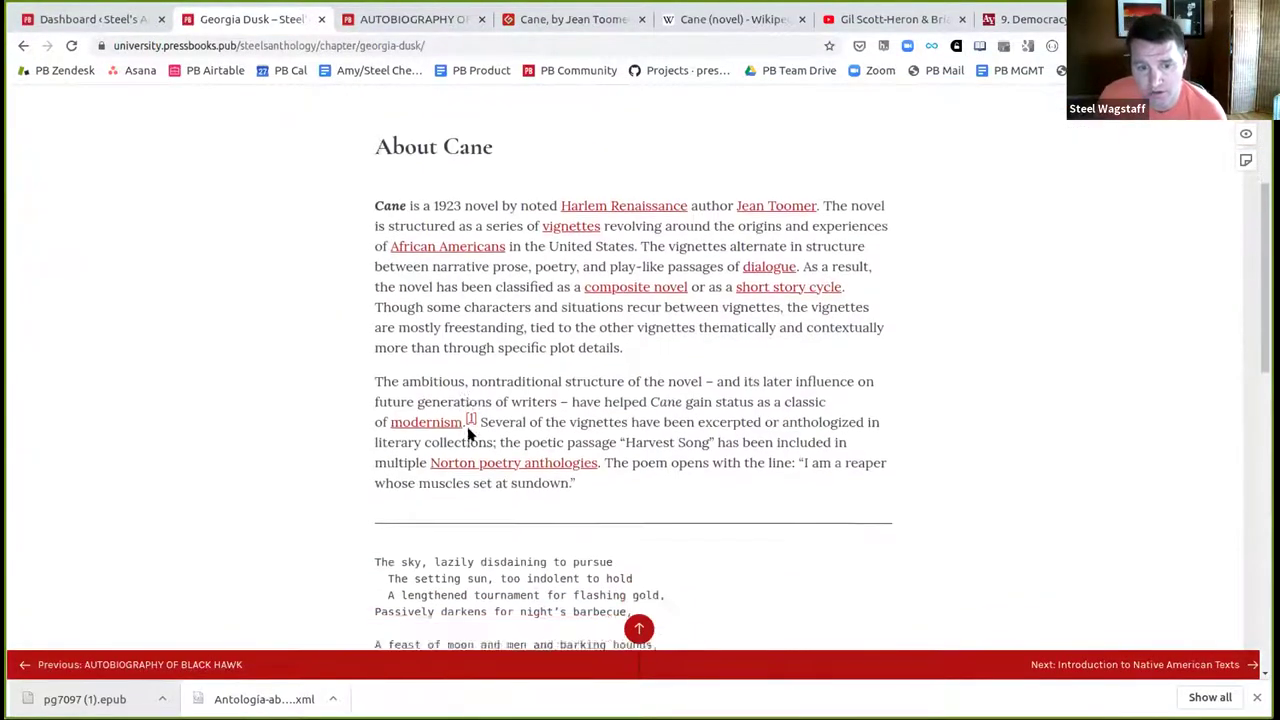
{"action": "scroll", "coordinate": [399, 350], "scroll_direction": "down", "scroll_amount": 6}
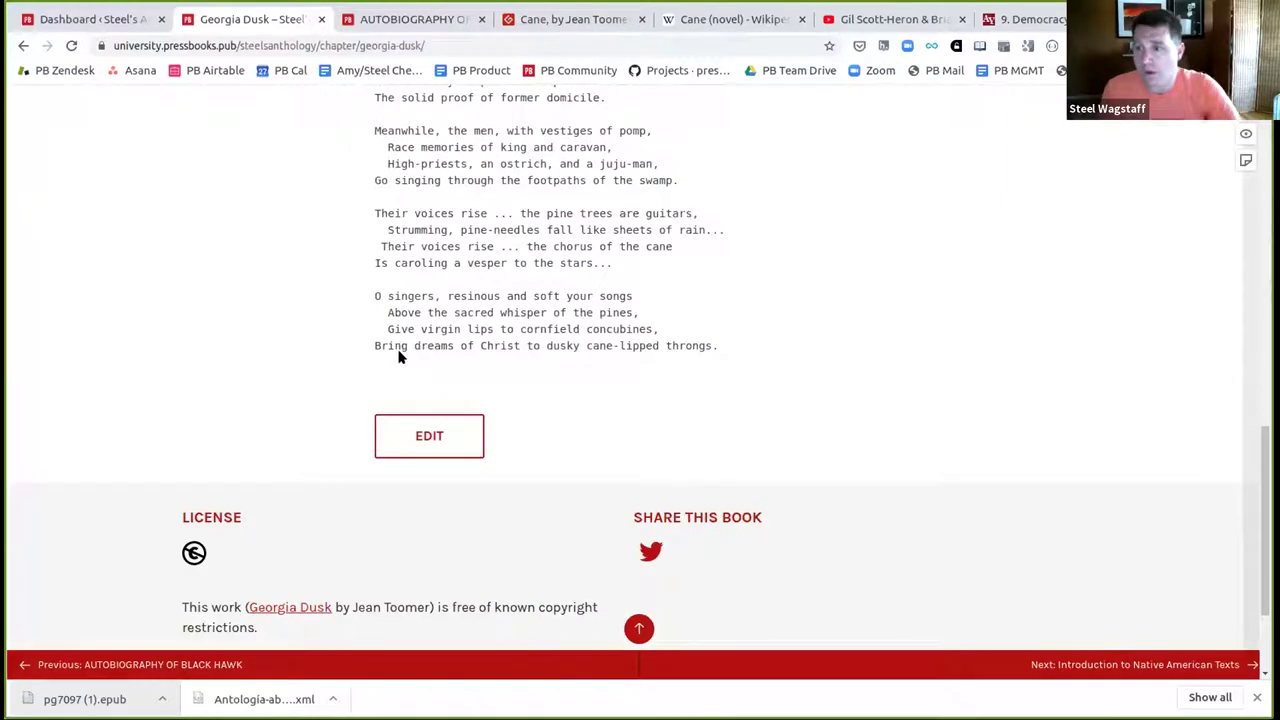
{"action": "scroll", "coordinate": [399, 350], "scroll_direction": "down", "scroll_amount": 2}
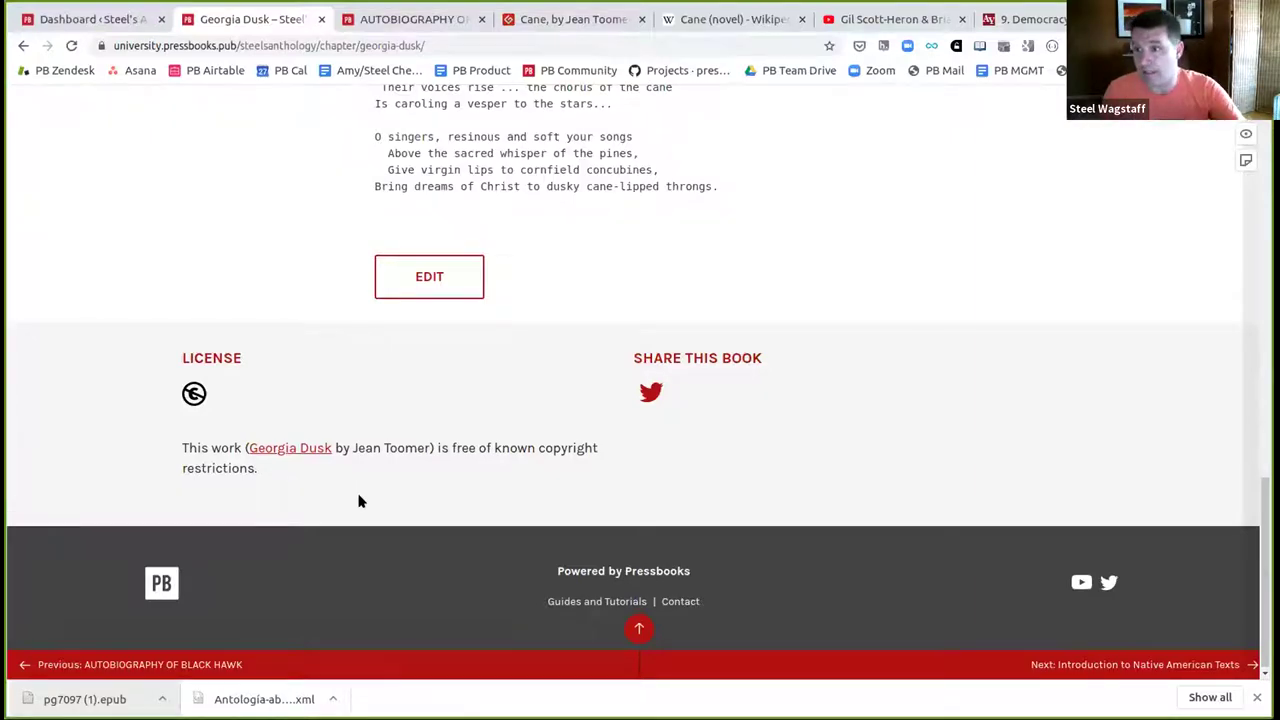
{"action": "scroll", "coordinate": [494, 226], "scroll_direction": "up", "scroll_amount": 8}
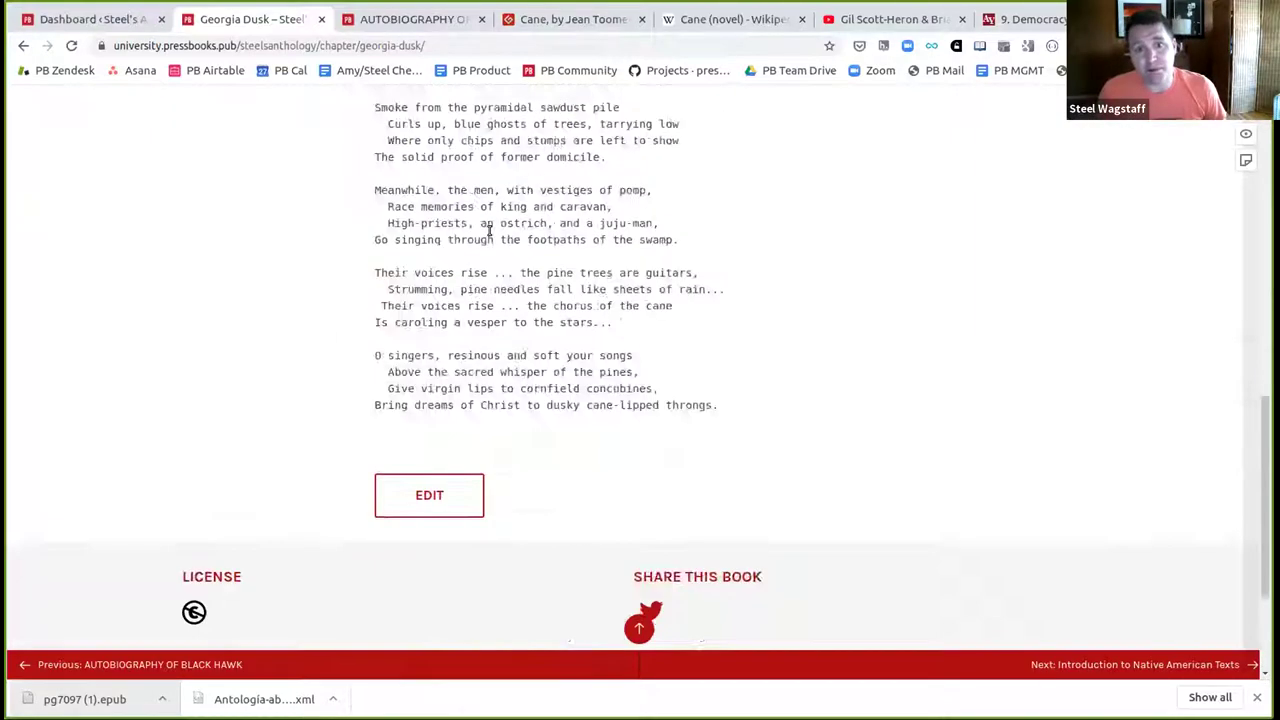
{"action": "scroll", "coordinate": [489, 236], "scroll_direction": "up", "scroll_amount": 2}
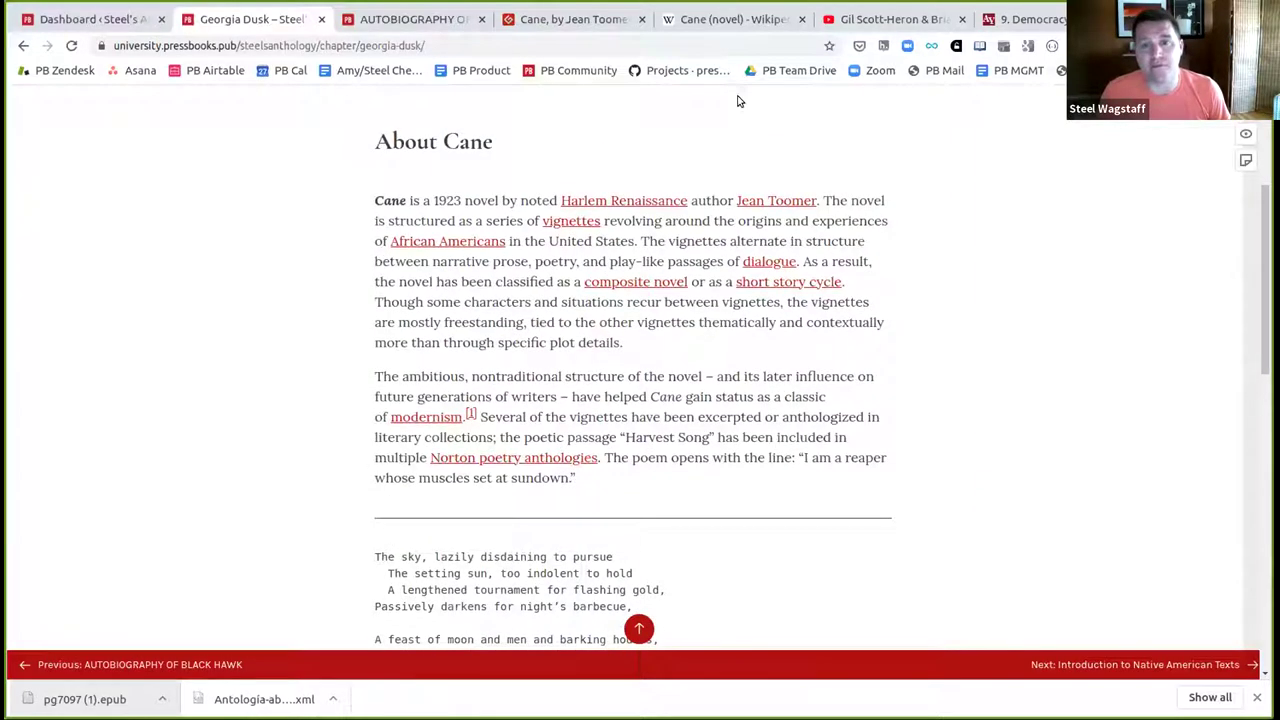
- Briefly play the Gil Scott-Heron Cane video on YouTube, copy its web address and close the page
{"action": "left_click", "coordinate": [868, 20]}
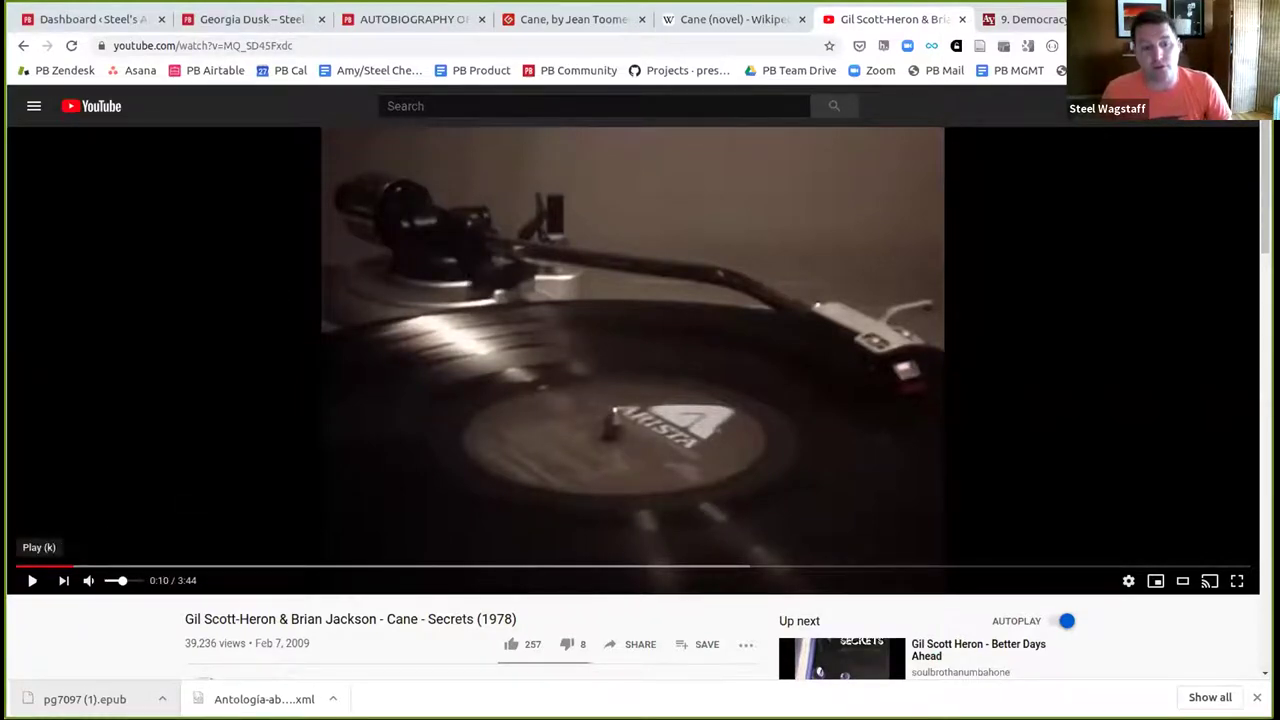
{"action": "left_click", "coordinate": [33, 580]}
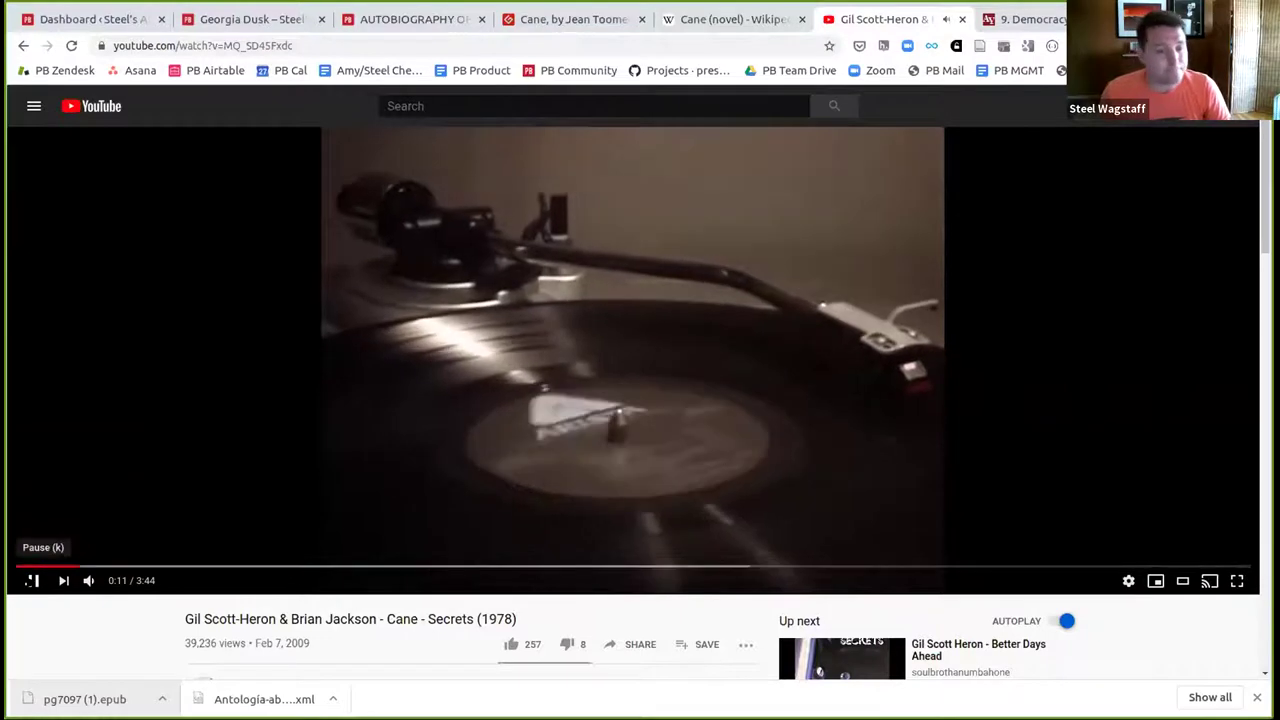
{"action": "left_click", "coordinate": [33, 580]}
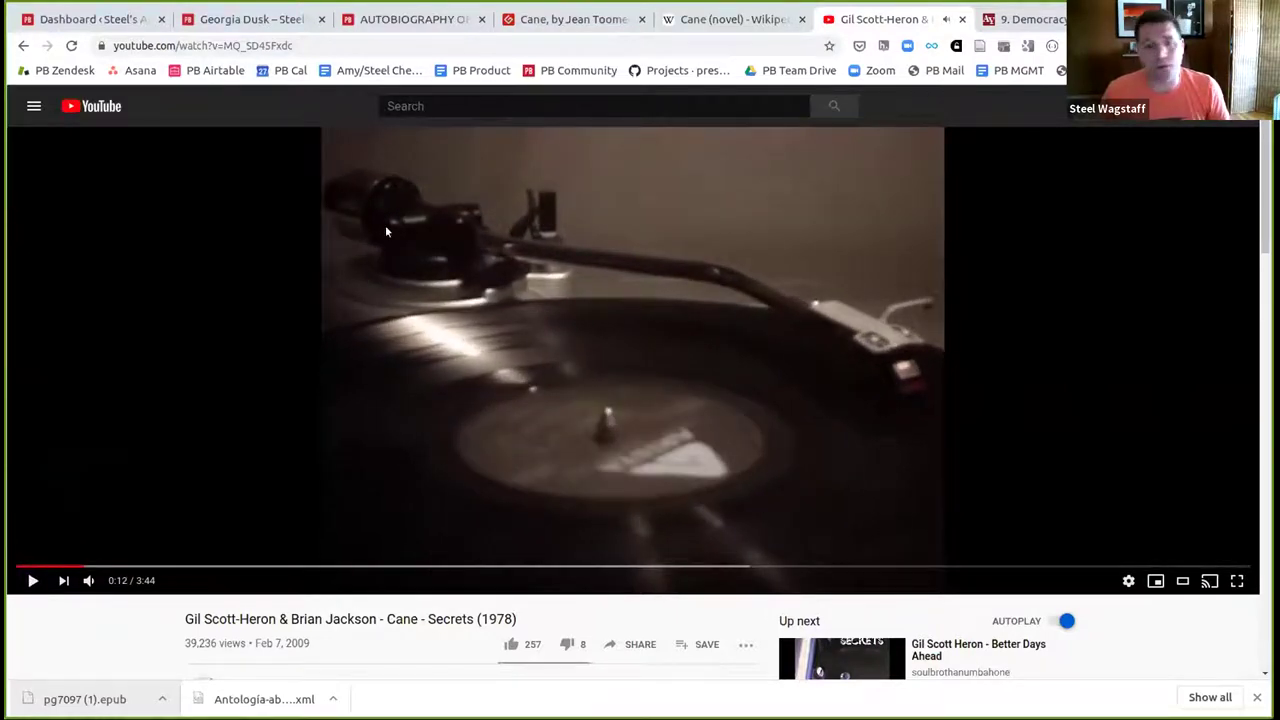
{"action": "left_click", "coordinate": [323, 50]}
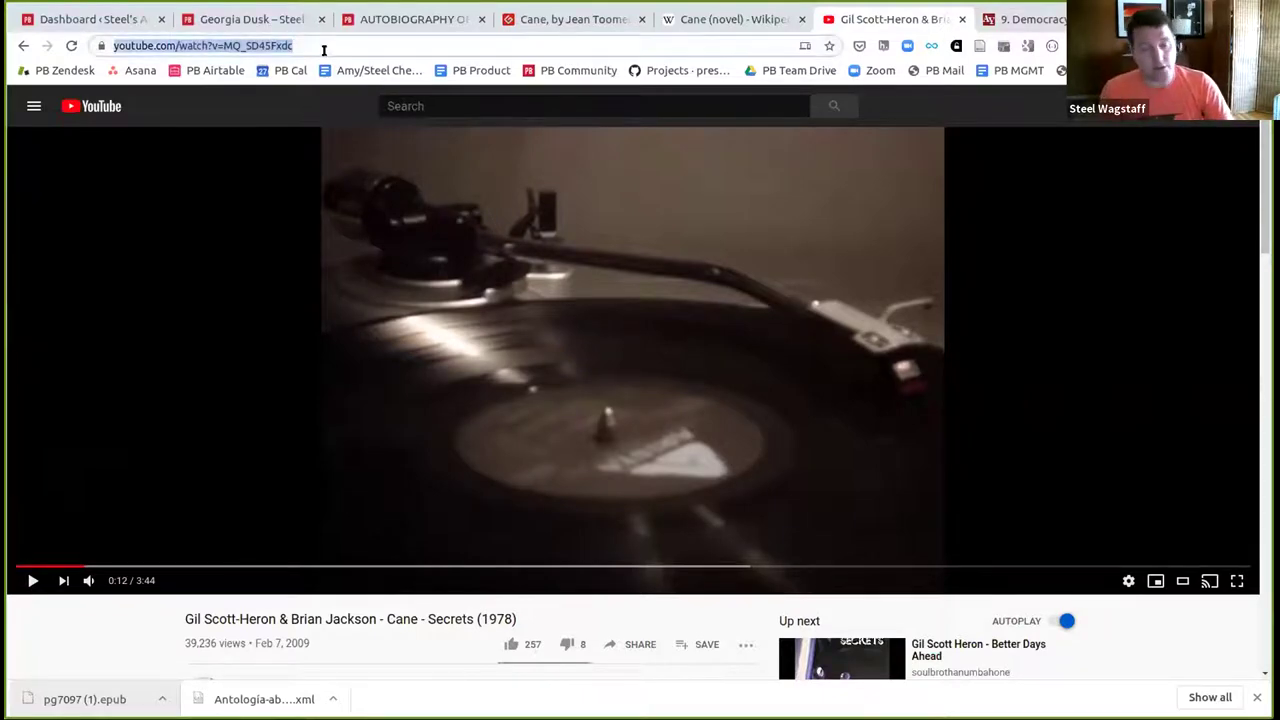
{"action": "key", "text": "ctrl+w"}
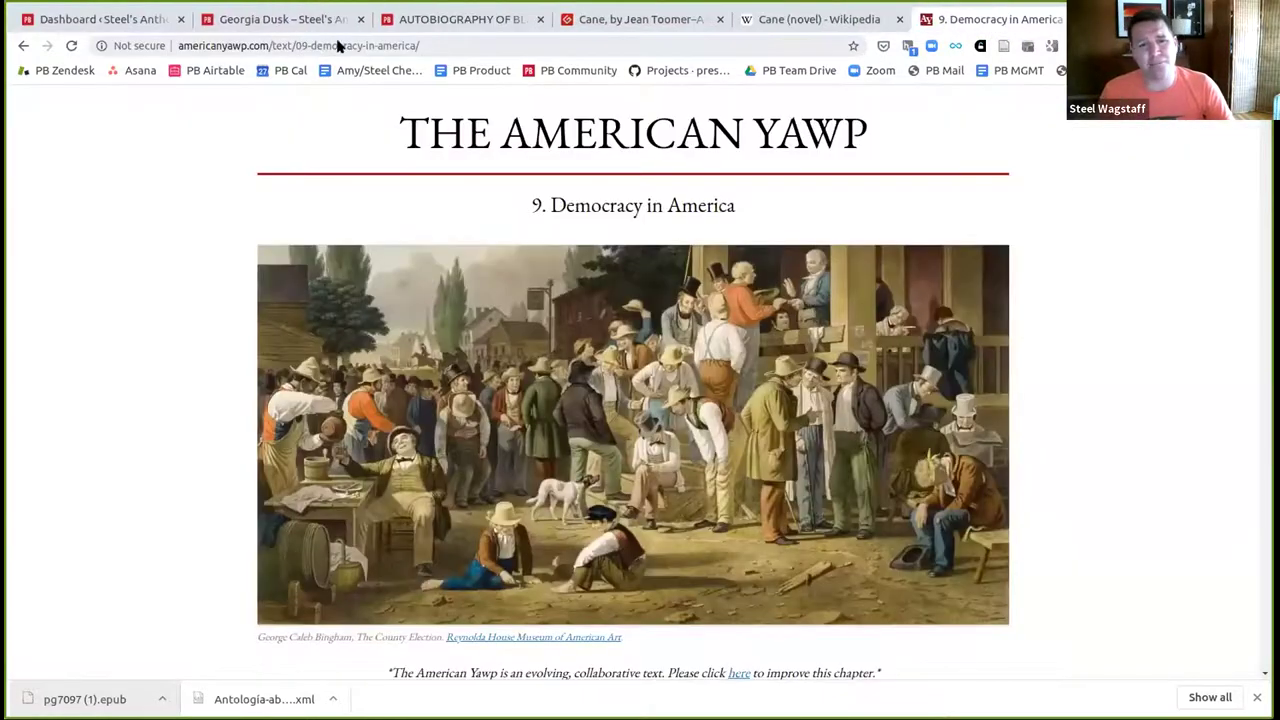
- Annotate "Cane is a 1923 novel" in the published chapter with the text "Check out this Cane-inspired song from Gil Scott-Heron"
{"action": "left_click", "coordinate": [280, 19]}
{"action": "scroll", "coordinate": [330, 205], "scroll_direction": "up", "scroll_amount": 1}
{"action": "scroll", "coordinate": [337, 203], "scroll_direction": "down", "scroll_amount": 2}
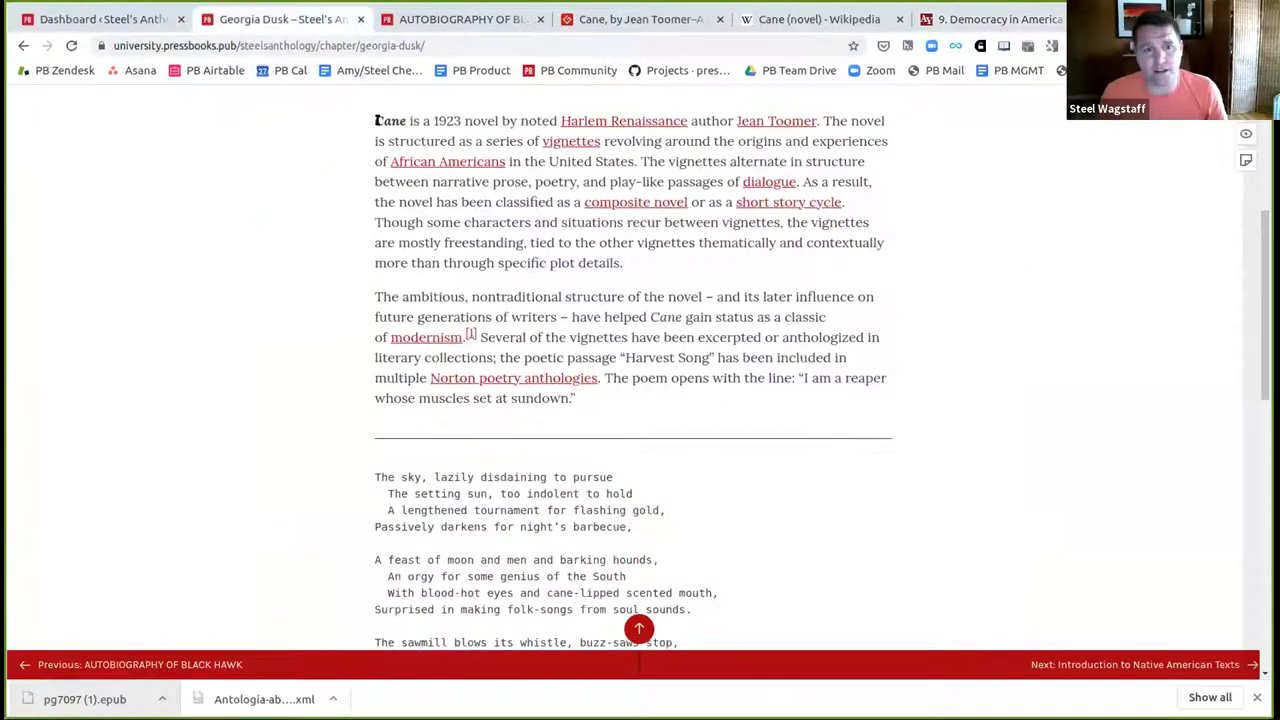
{"action": "left_click_drag", "start_coordinate": [375, 120], "coordinate": [498, 122]}
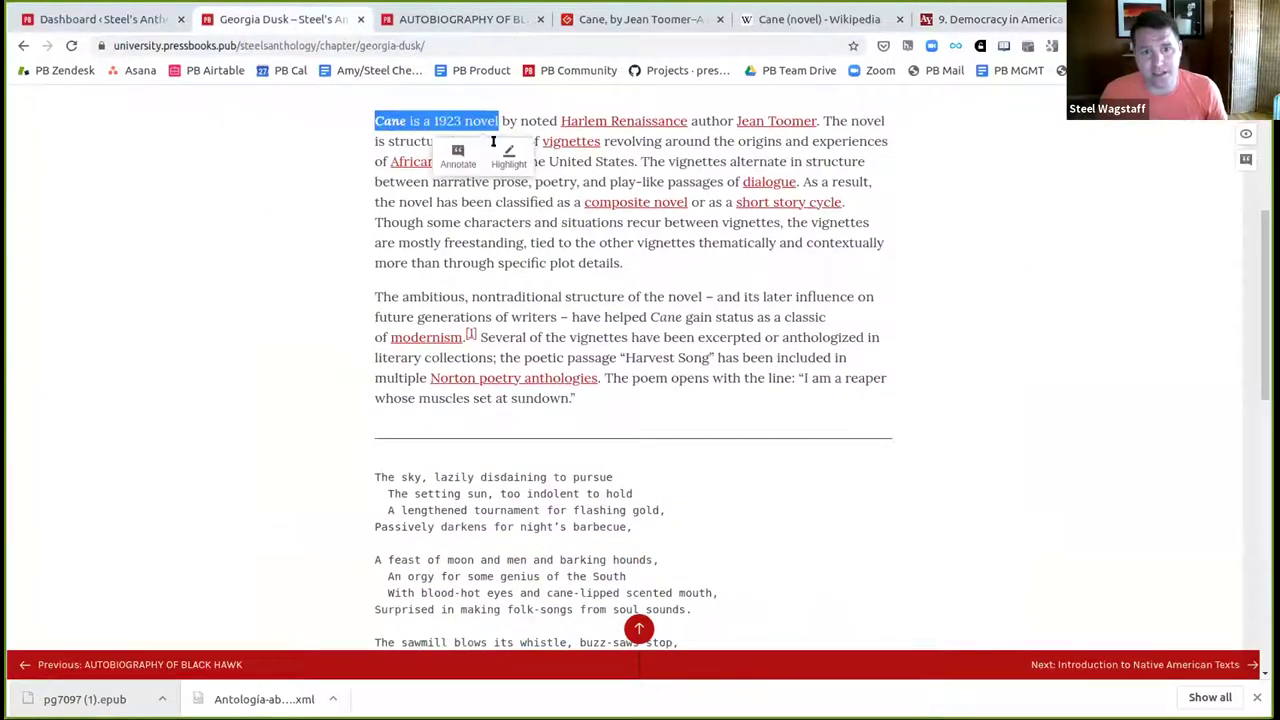
{"action": "left_click", "coordinate": [455, 163]}
{"action": "type", "text": "Check out this Cane-inspired"}
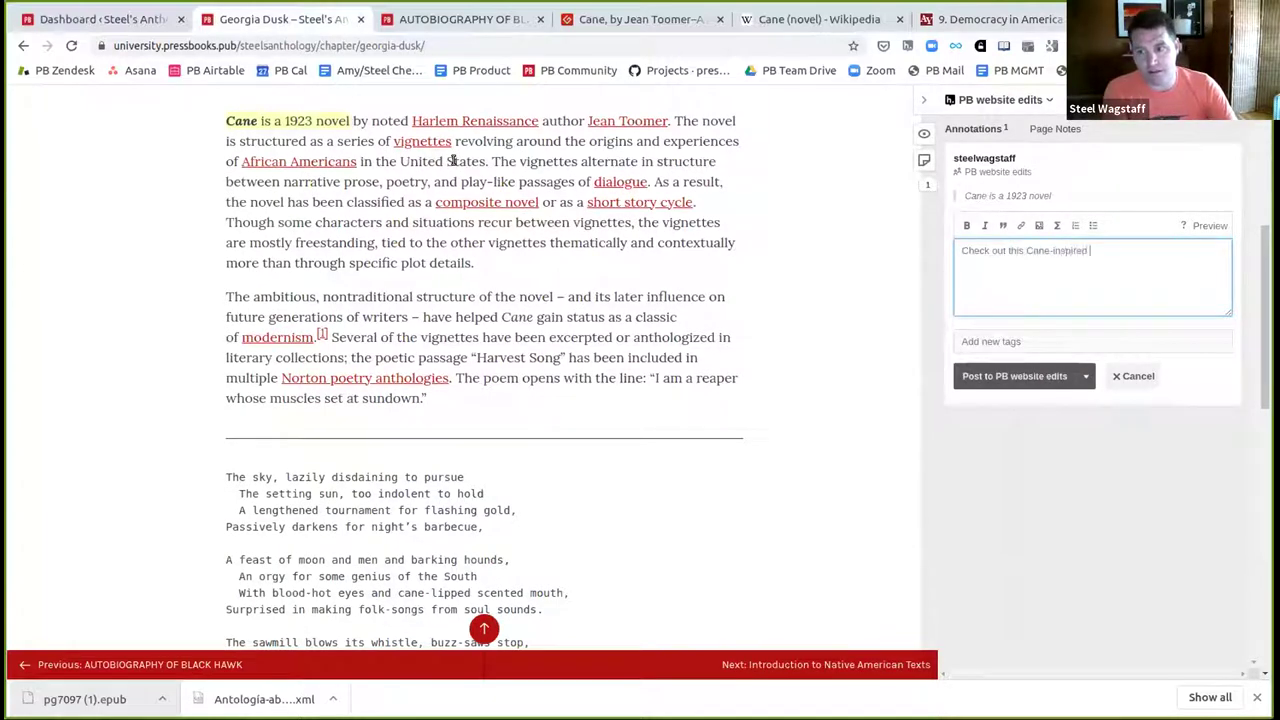
{"action": "type", "text": " song from Gil sc"}
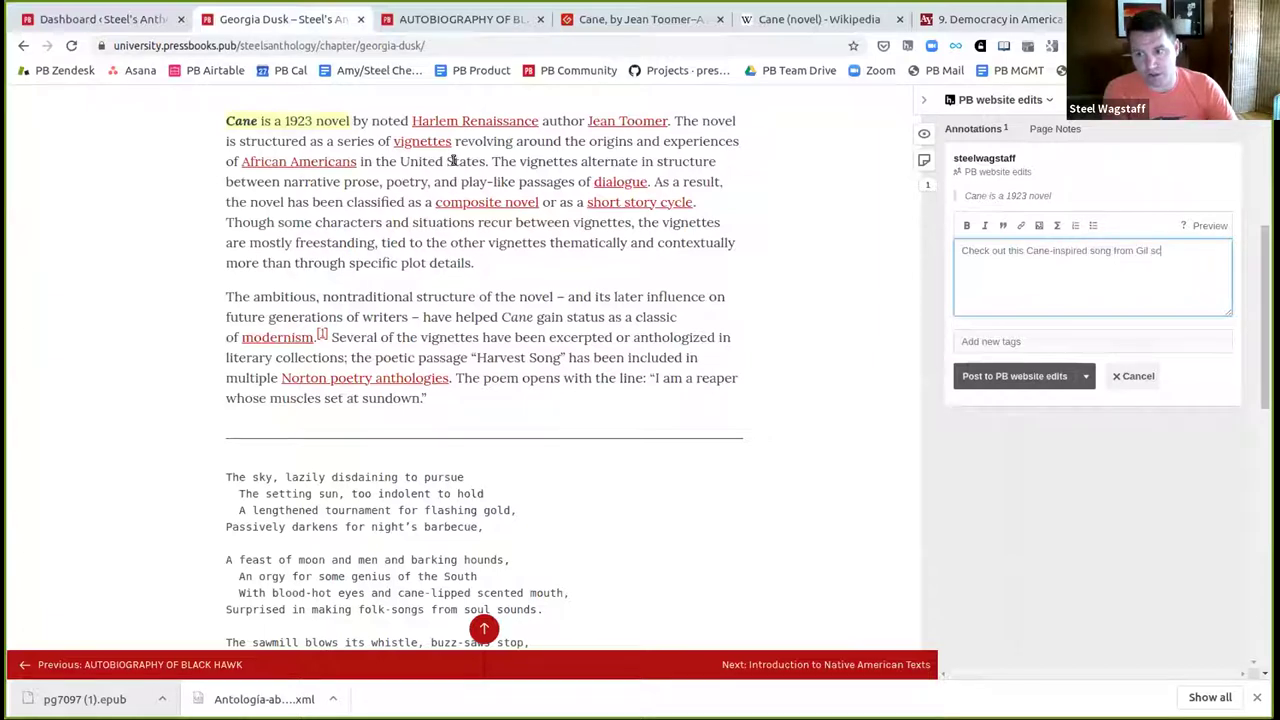
{"action": "type", "text": "ott-Heron"}
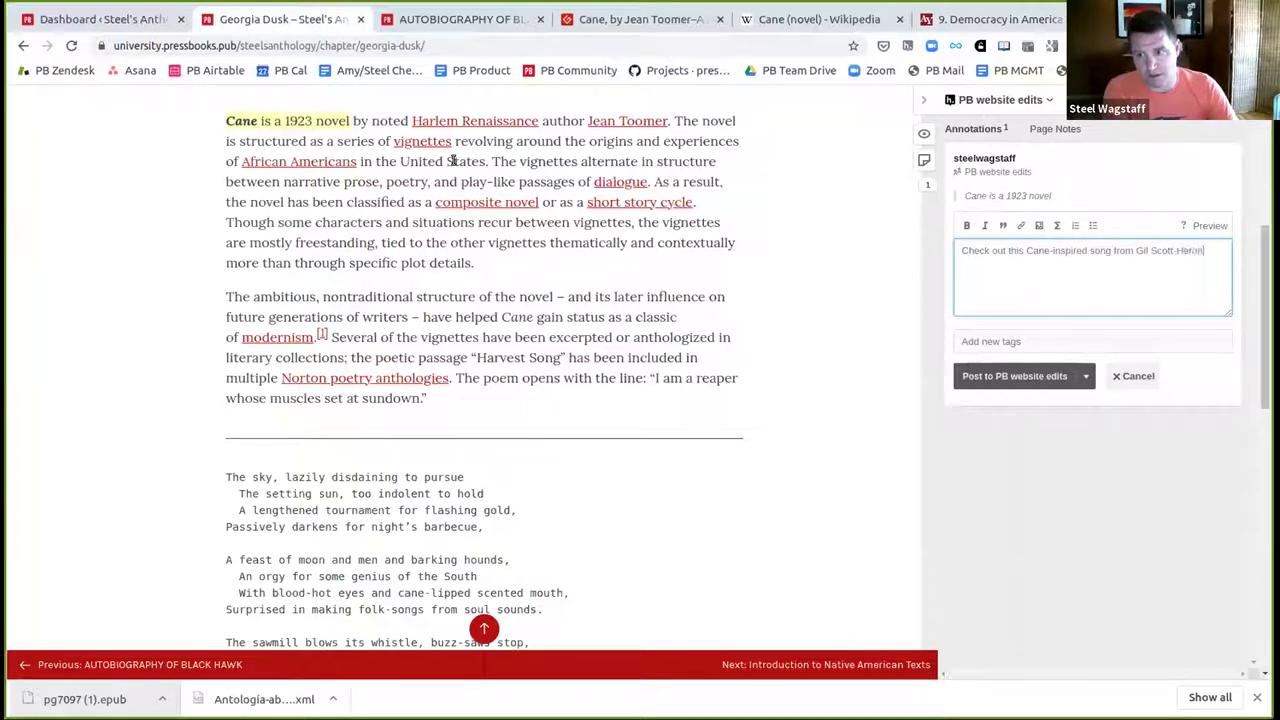
- Switch the annotation to the Public group, add a colon and the copied YouTube link to its text, and post it
{"action": "left_click", "coordinate": [983, 99]}
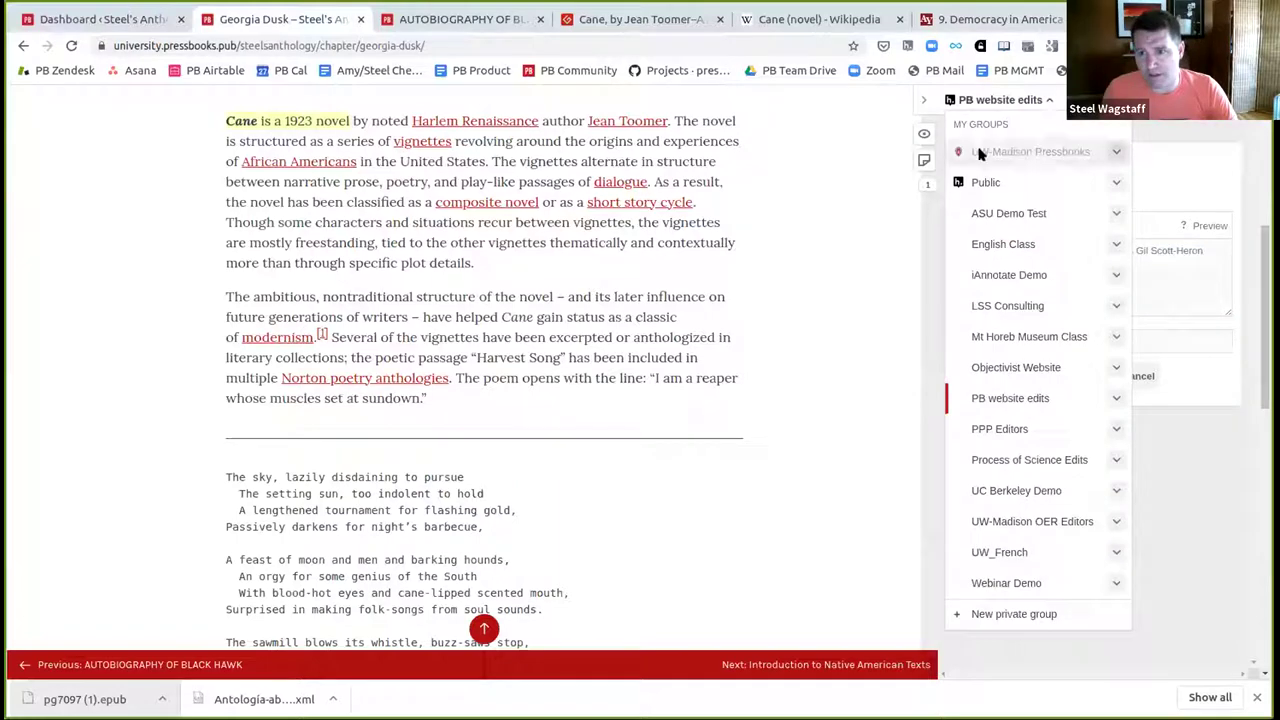
{"action": "left_click", "coordinate": [985, 178]}
{"action": "left_click", "coordinate": [1198, 250]}
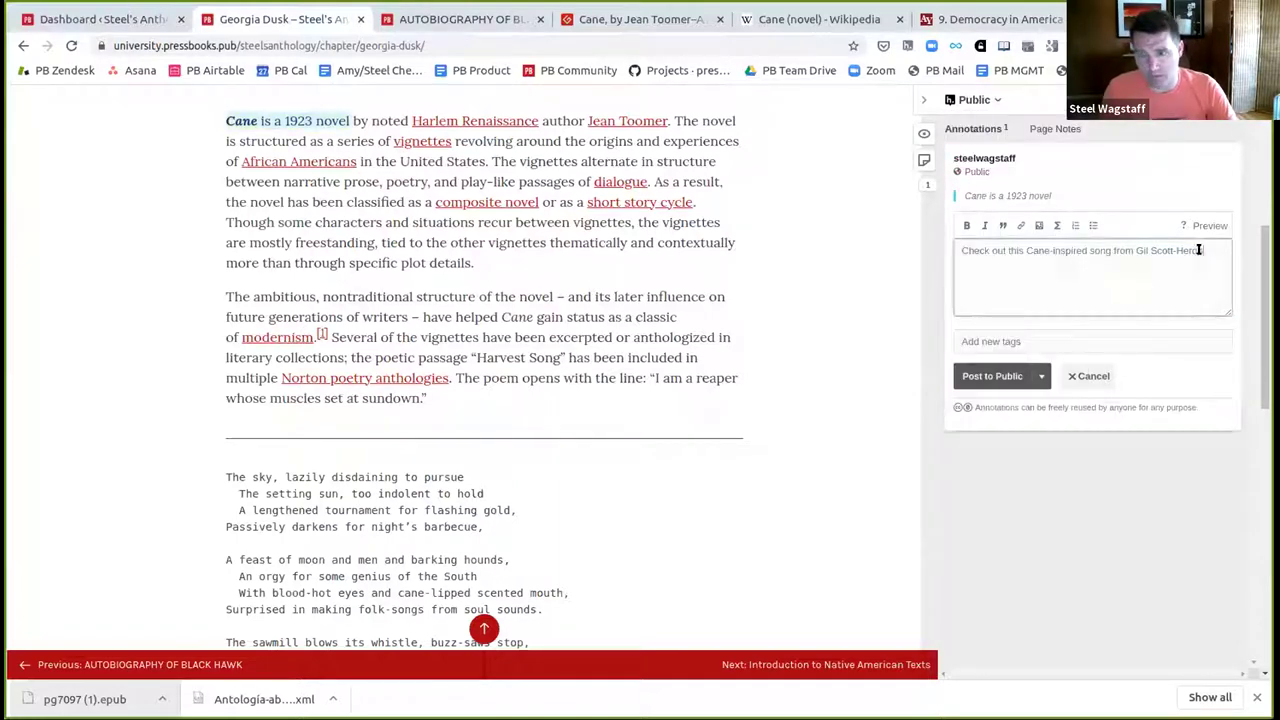
{"action": "type", "text": "n:"}
{"action": "key", "text": "ctrl+v"}
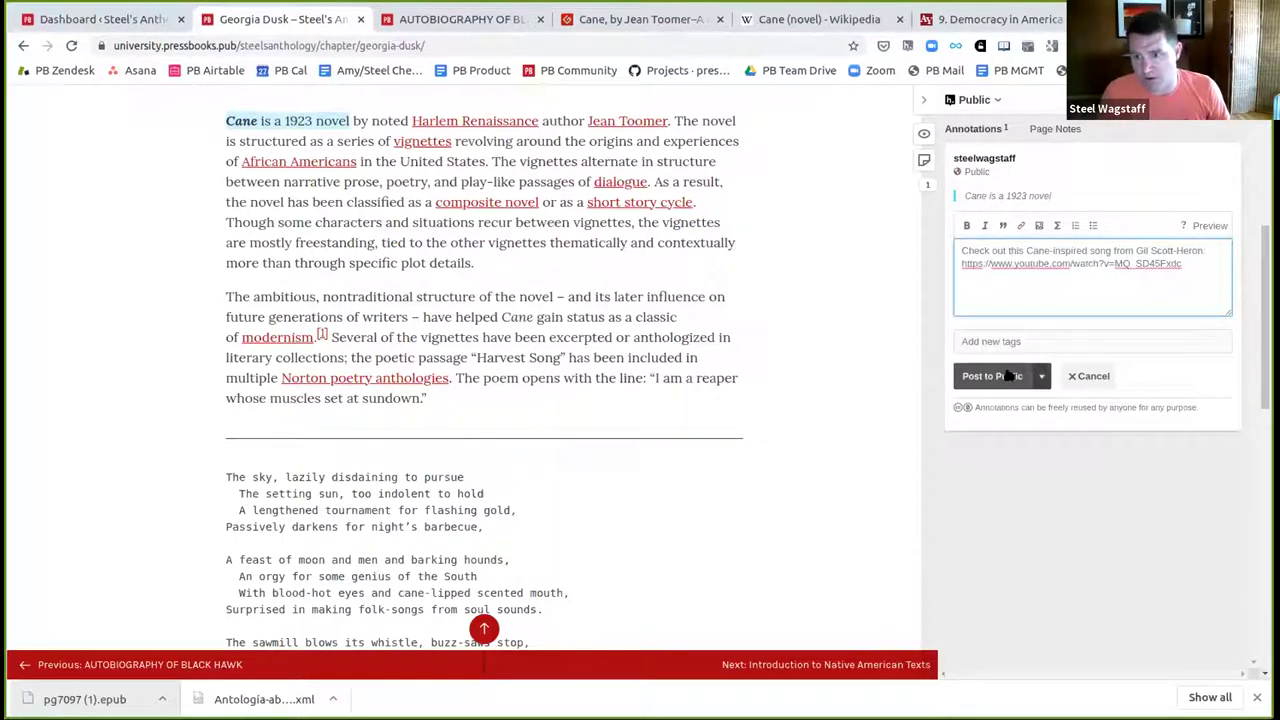
{"action": "left_click", "coordinate": [992, 376]}
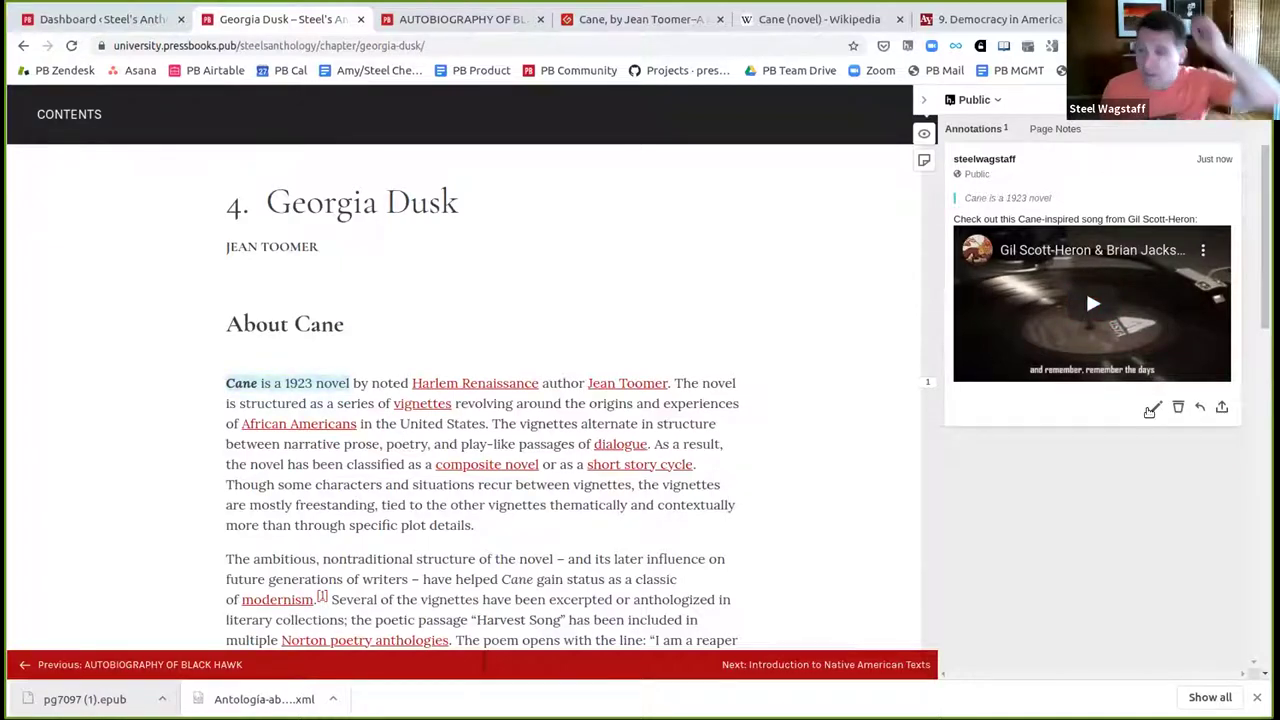
- Copy the posted annotation's share link, close the chapter page, and open the link in place of the Black Hawk preview
{"action": "left_click", "coordinate": [1220, 409]}
{"action": "left_click", "coordinate": [1208, 331]}
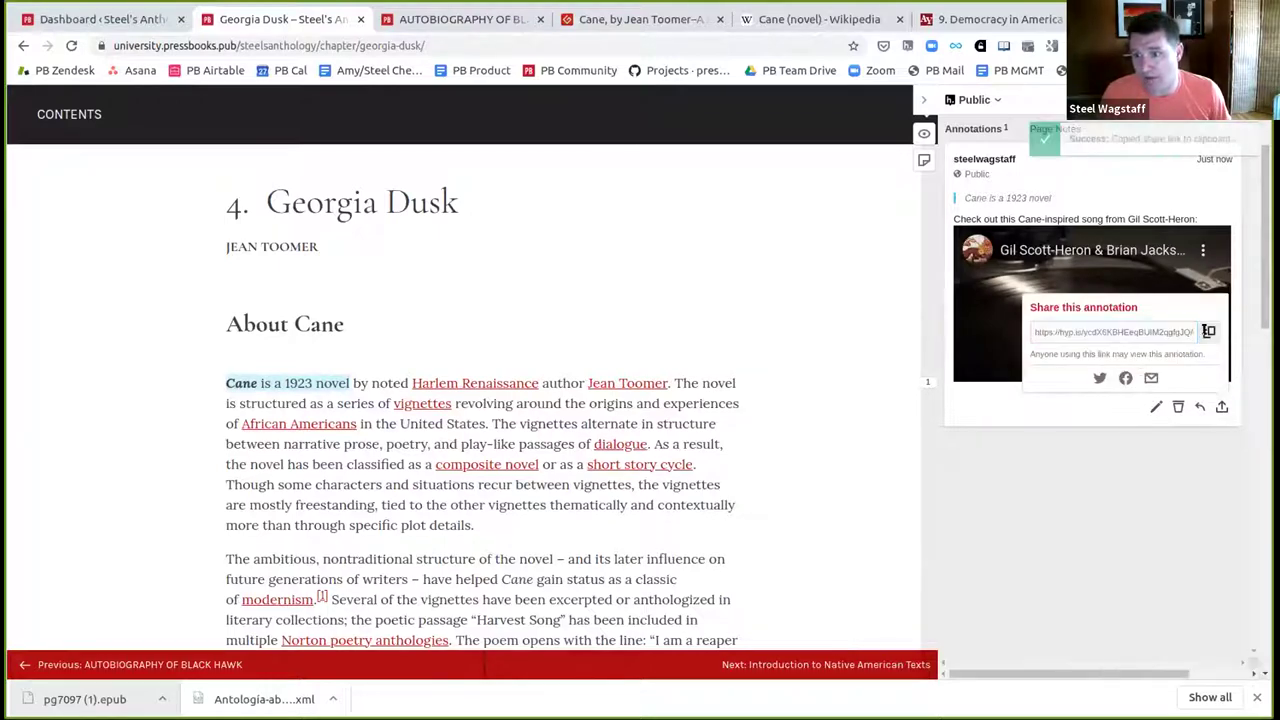
{"action": "key", "text": "ctrl+w"}
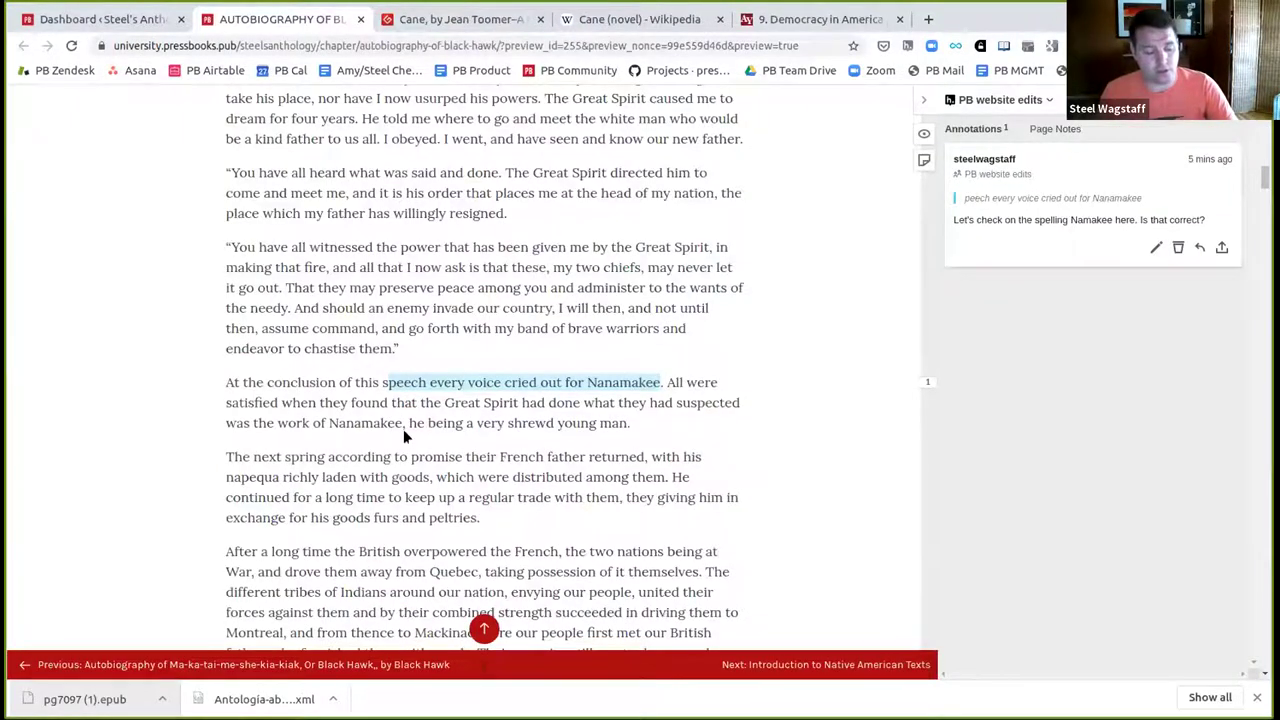
{"action": "left_click", "coordinate": [360, 46]}
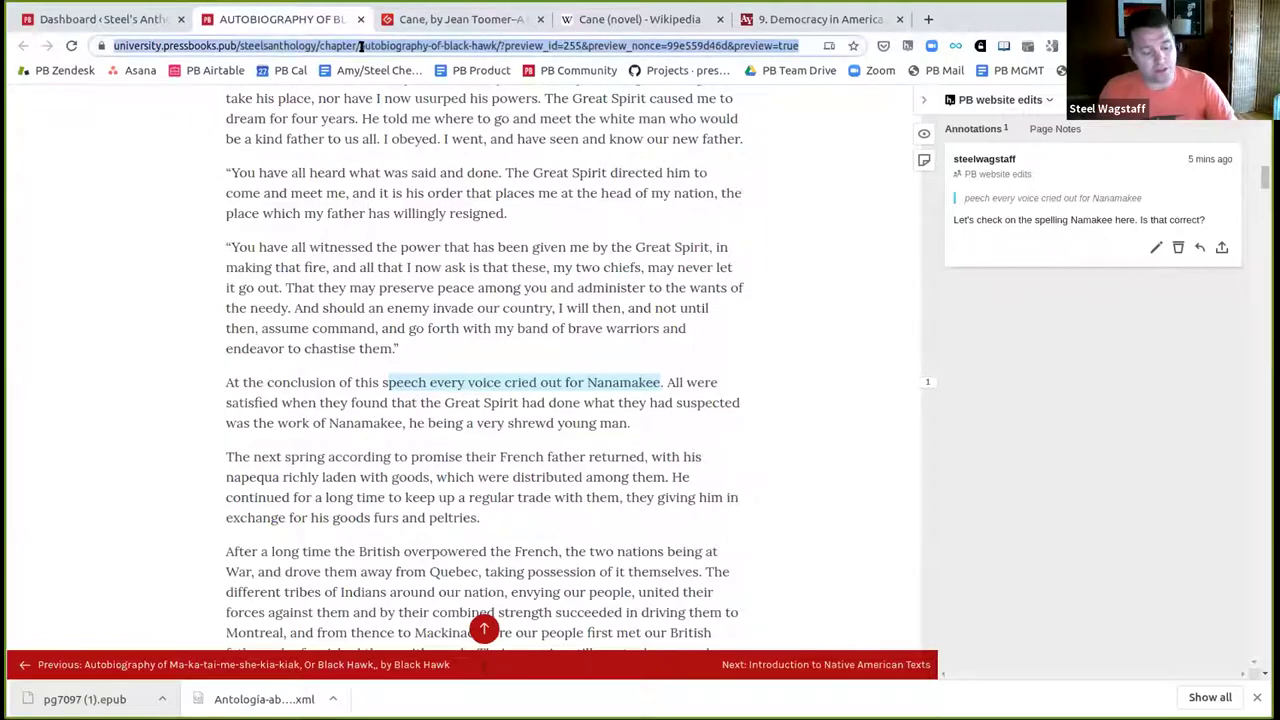
{"action": "key", "text": "ctrl+v"}
{"action": "key", "text": "Return"}
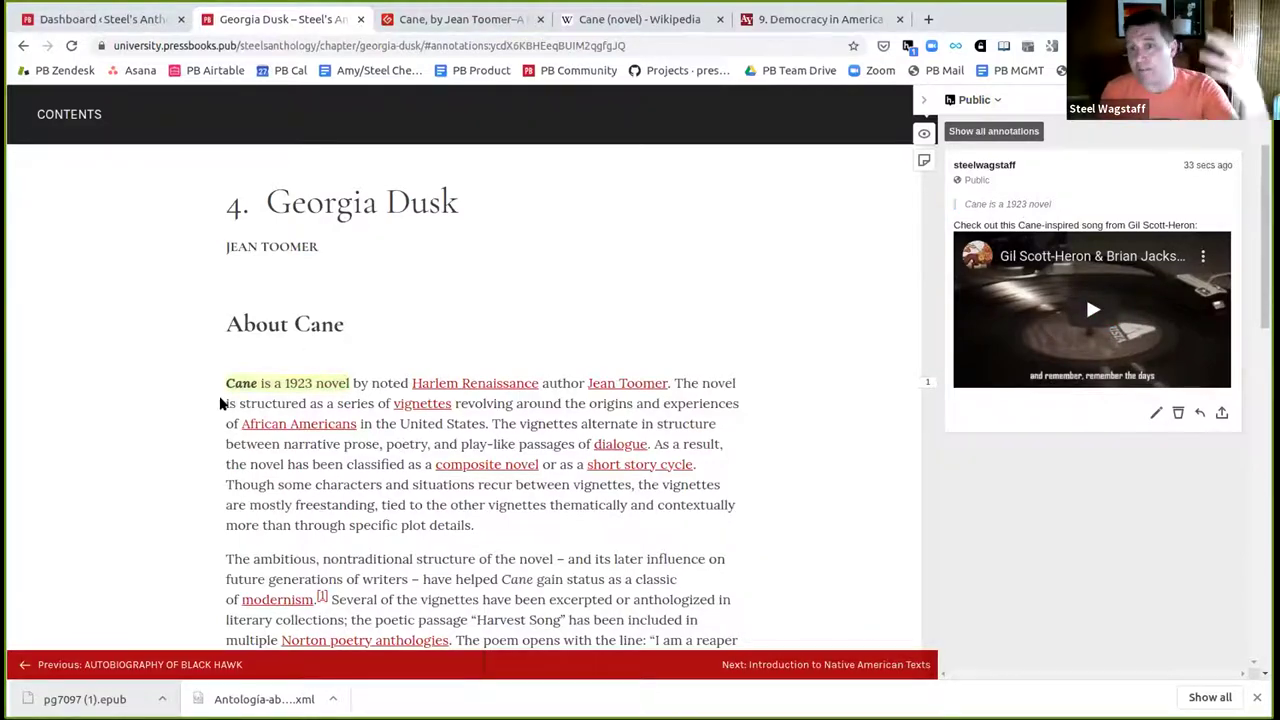
- Collapse the annotation sidebar and open the book's Organize page from the chapter editor
{"action": "left_click", "coordinate": [923, 100]}
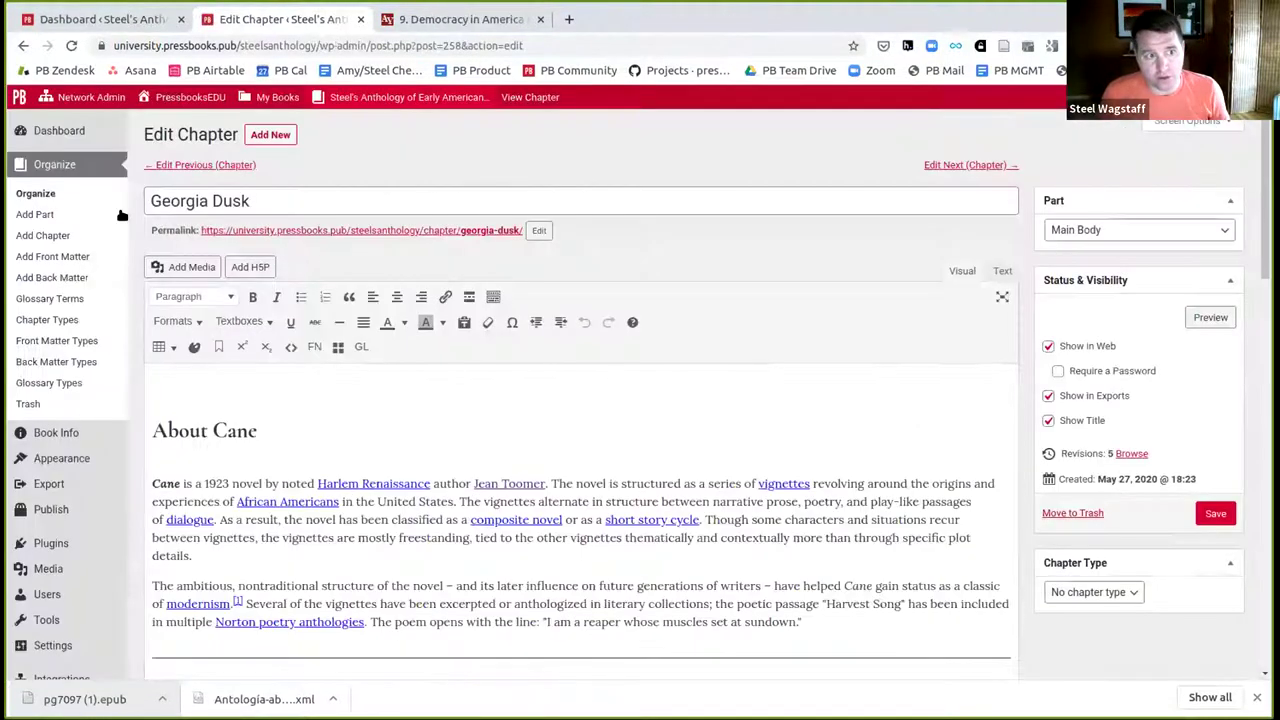
{"action": "left_click", "coordinate": [55, 190]}
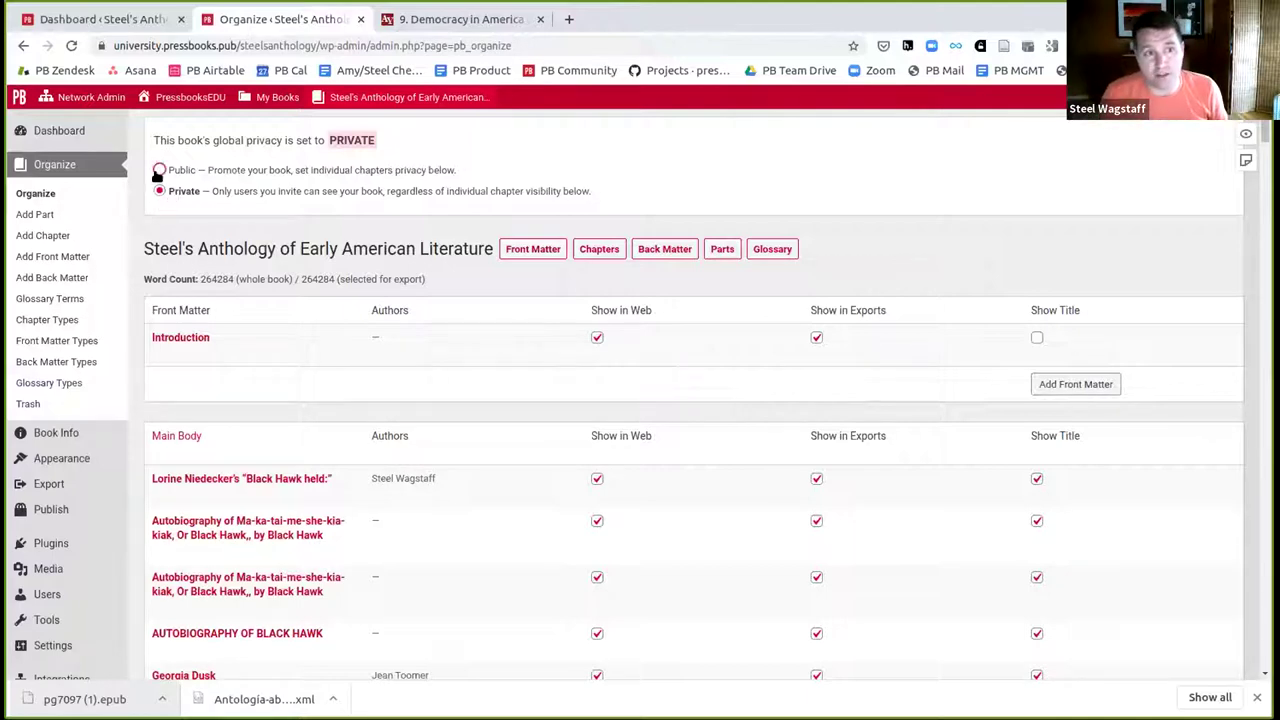
- Set the book's global privacy to Public and stop showing the Lorine Niedecker "Black Hawk held:" chapter in web
{"action": "left_click", "coordinate": [159, 170]}
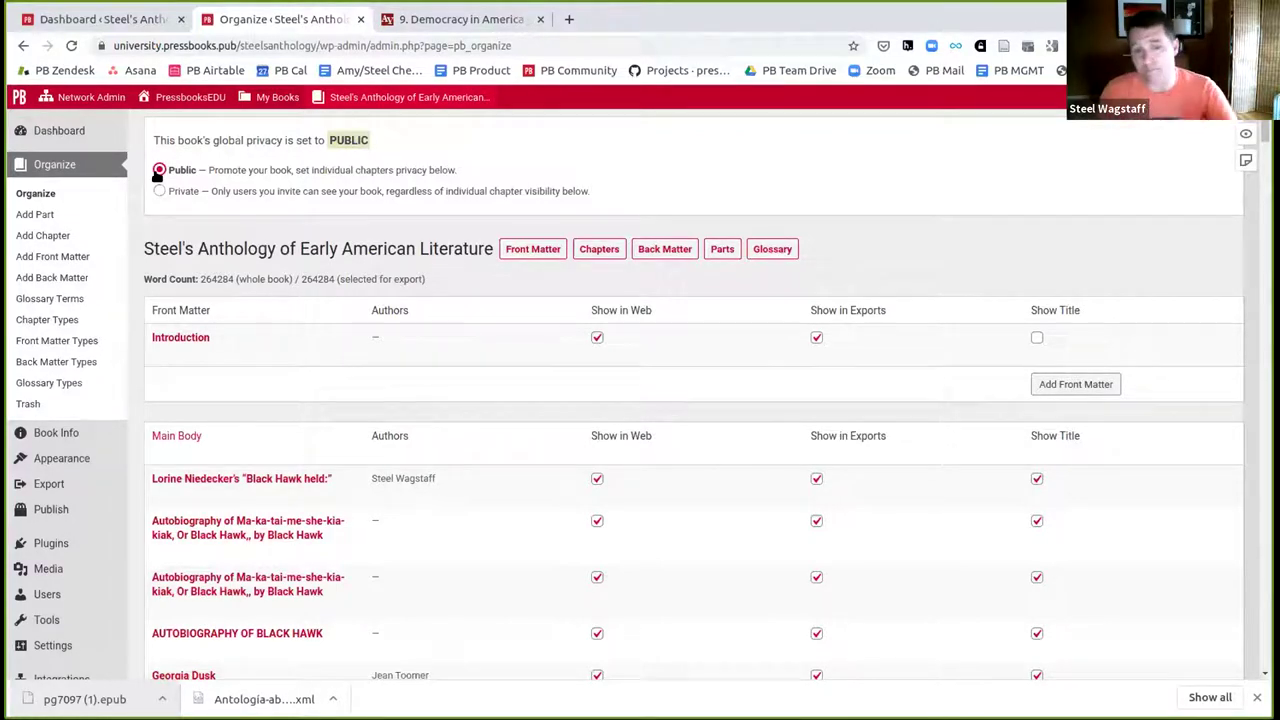
{"action": "scroll", "coordinate": [480, 300], "scroll_direction": "down", "scroll_amount": 2}
{"action": "scroll", "coordinate": [590, 360], "scroll_direction": "down", "scroll_amount": 3}
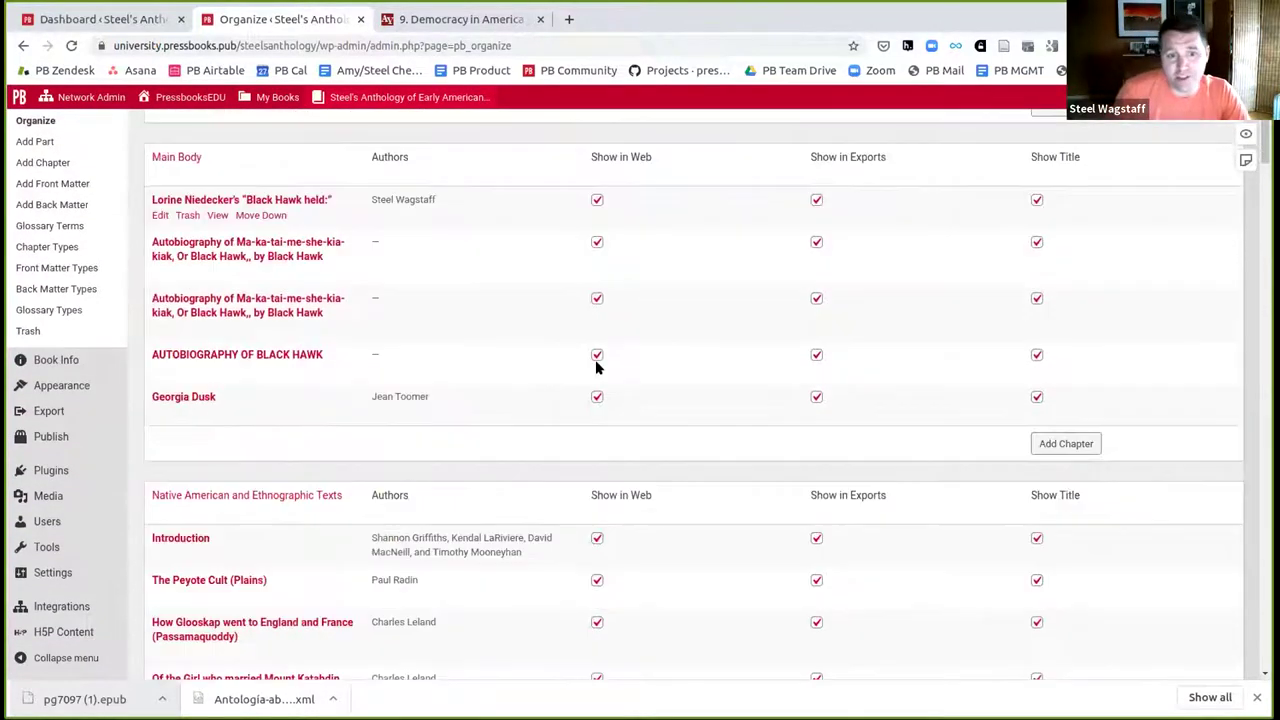
{"action": "left_click", "coordinate": [590, 199]}
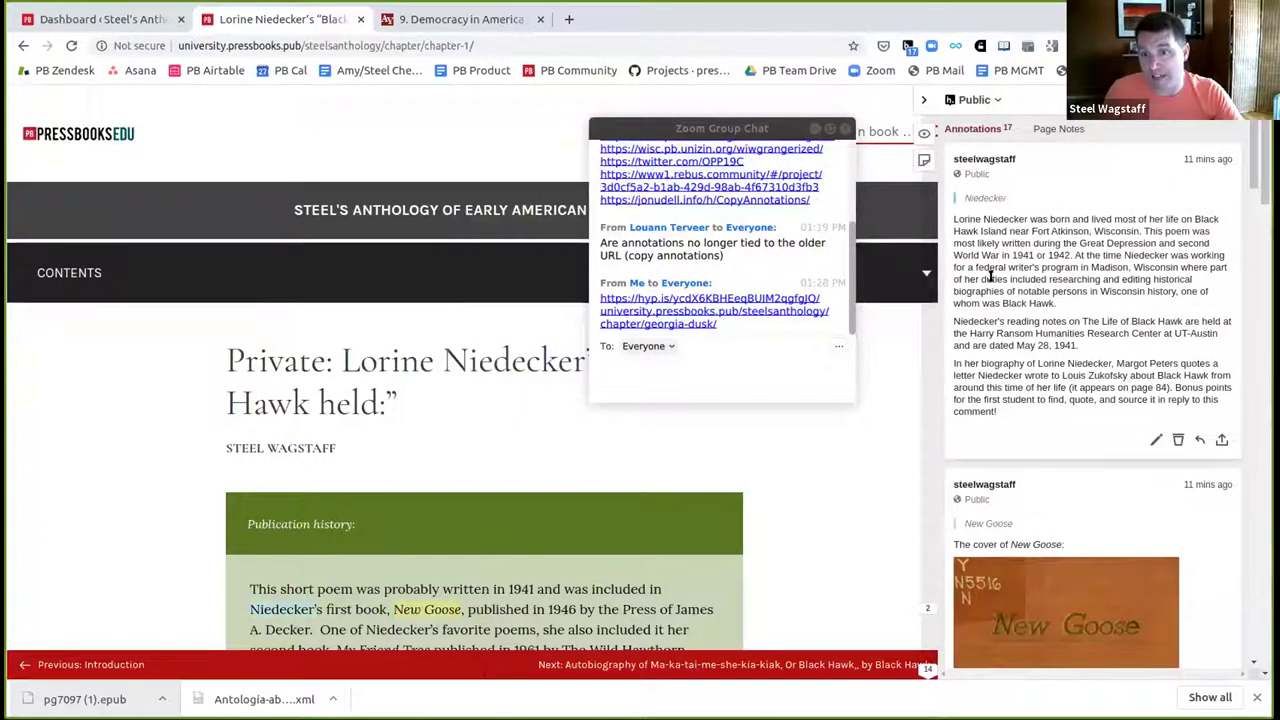
- Jump to the passage anchored by the "Niedecker" annotation and look over the chapter's public annotations
{"action": "left_click", "coordinate": [1003, 205]}
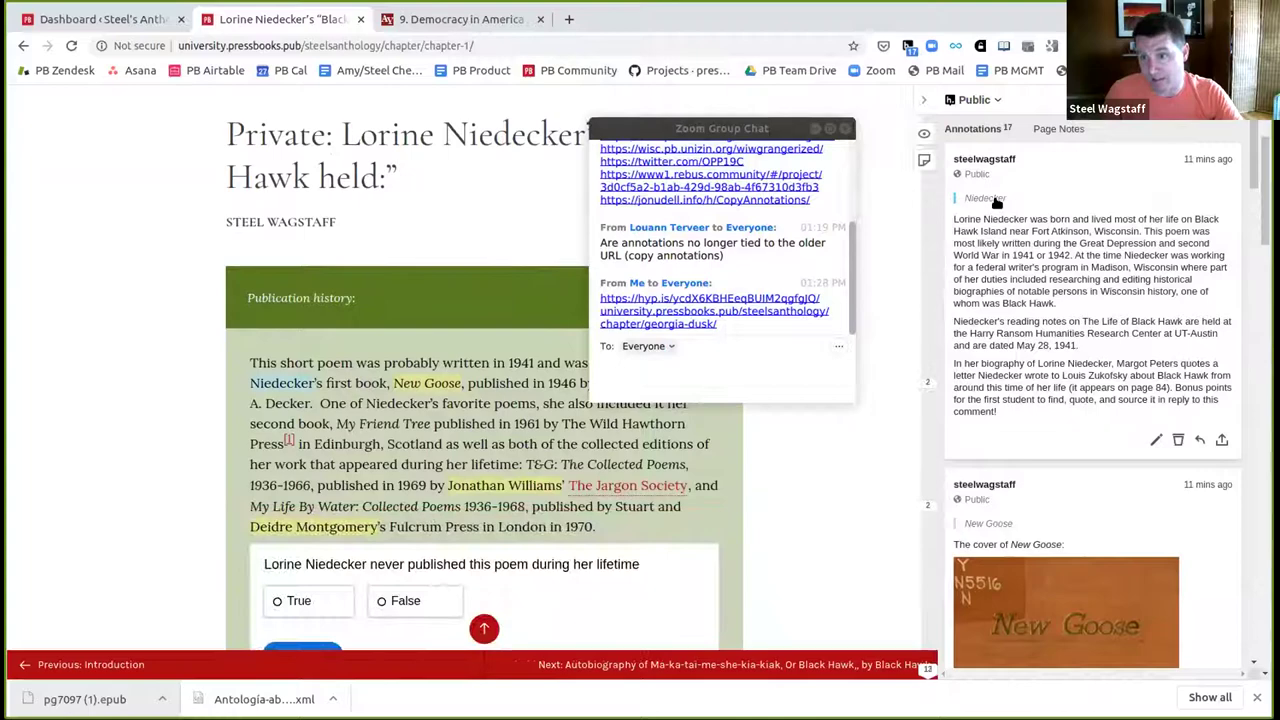
{"action": "scroll", "coordinate": [992, 300], "scroll_direction": "down", "scroll_amount": 2}
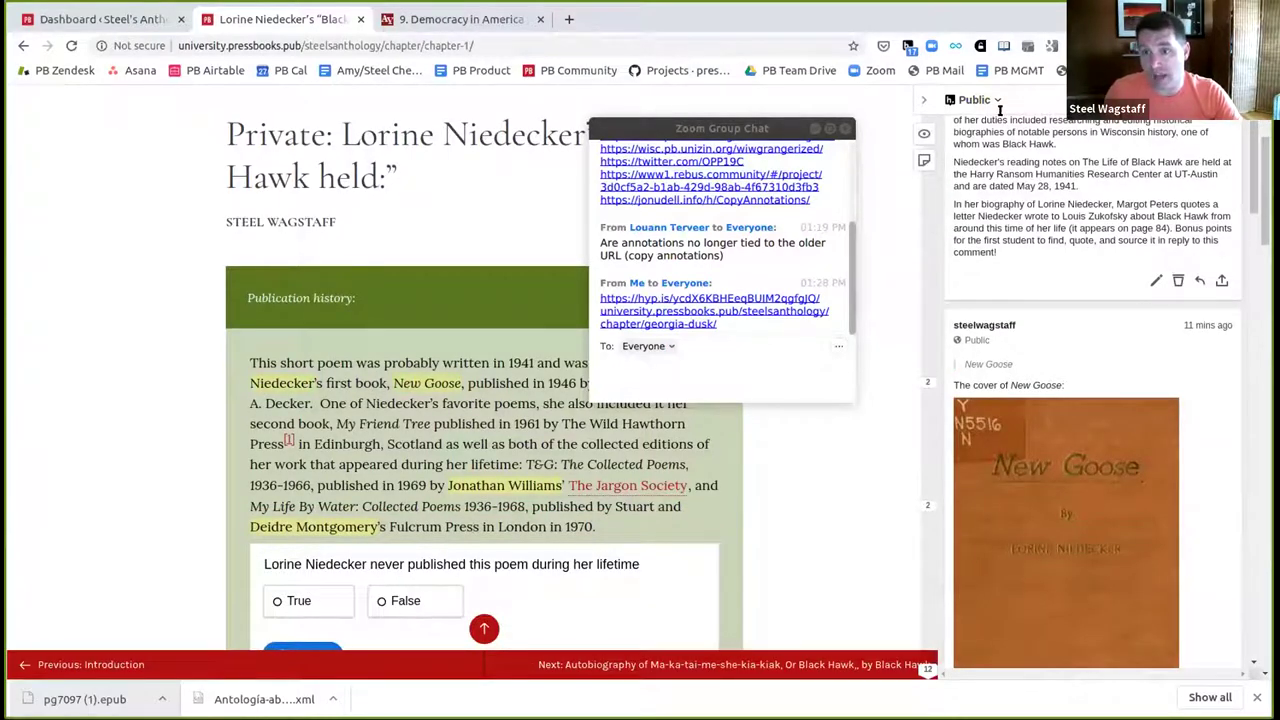
{"action": "scroll", "coordinate": [988, 172], "scroll_direction": "up", "scroll_amount": 3}
- Post a public page note on the chapter reading "This activity is about a poem by Lorine Niedecker"
{"action": "left_click", "coordinate": [1068, 128]}
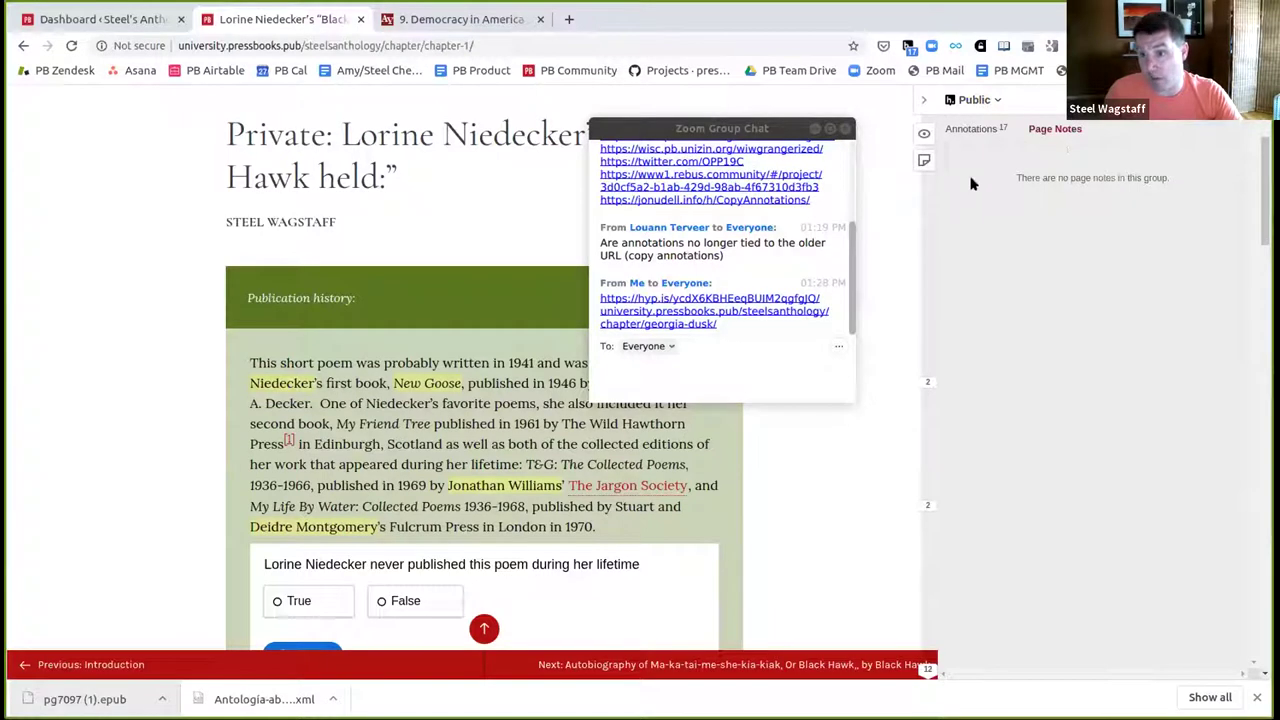
{"action": "left_click", "coordinate": [924, 161]}
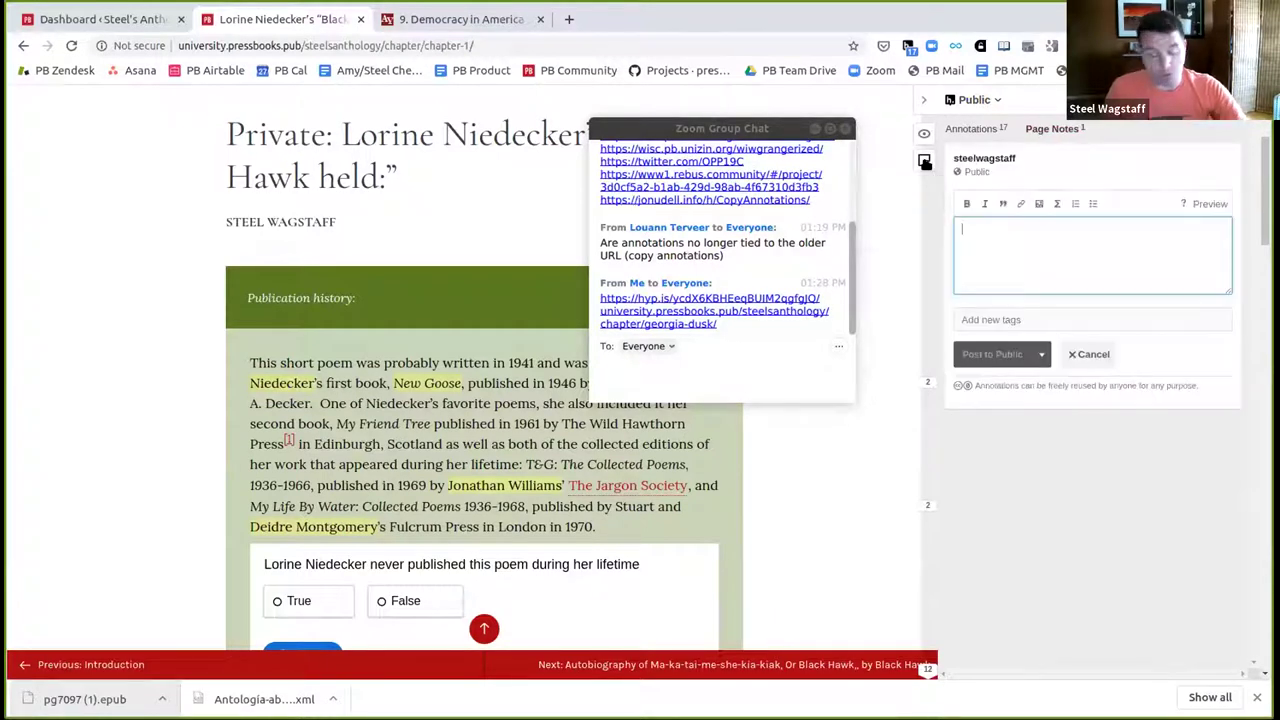
{"action": "type", "text": "This ac"}
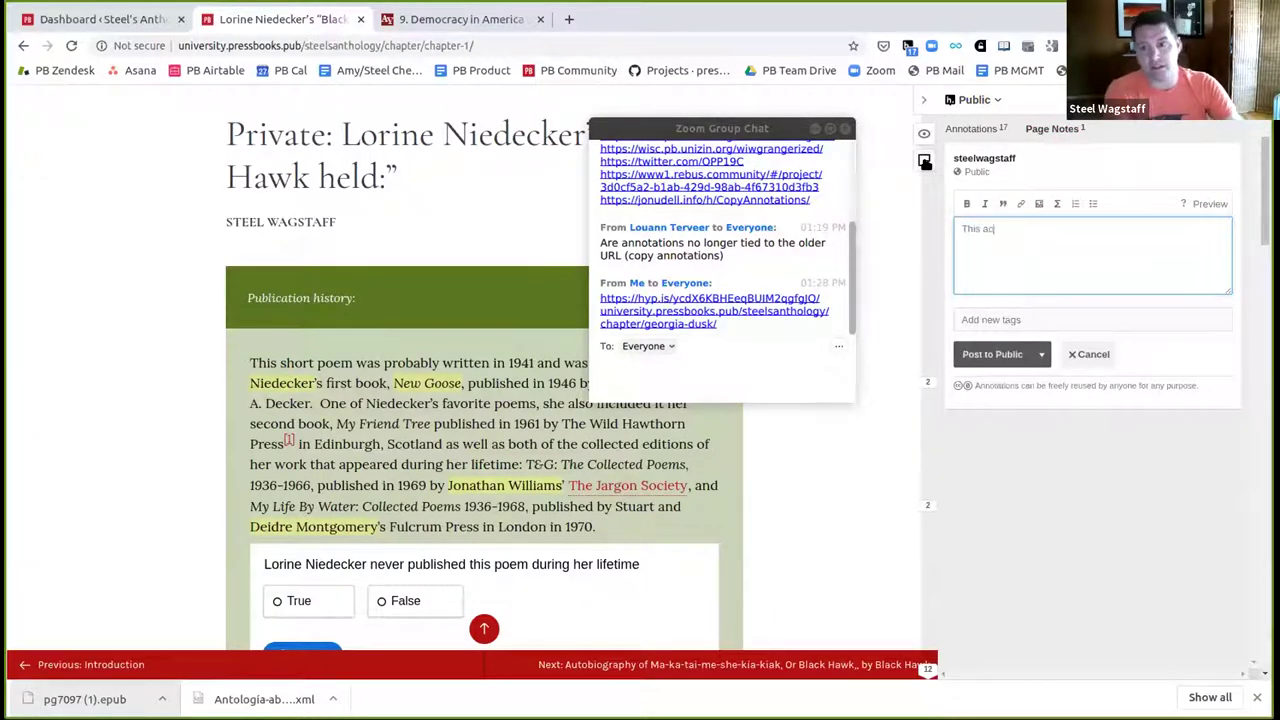
{"action": "type", "text": "tivity is about a poem by Lorine Niedecker"}
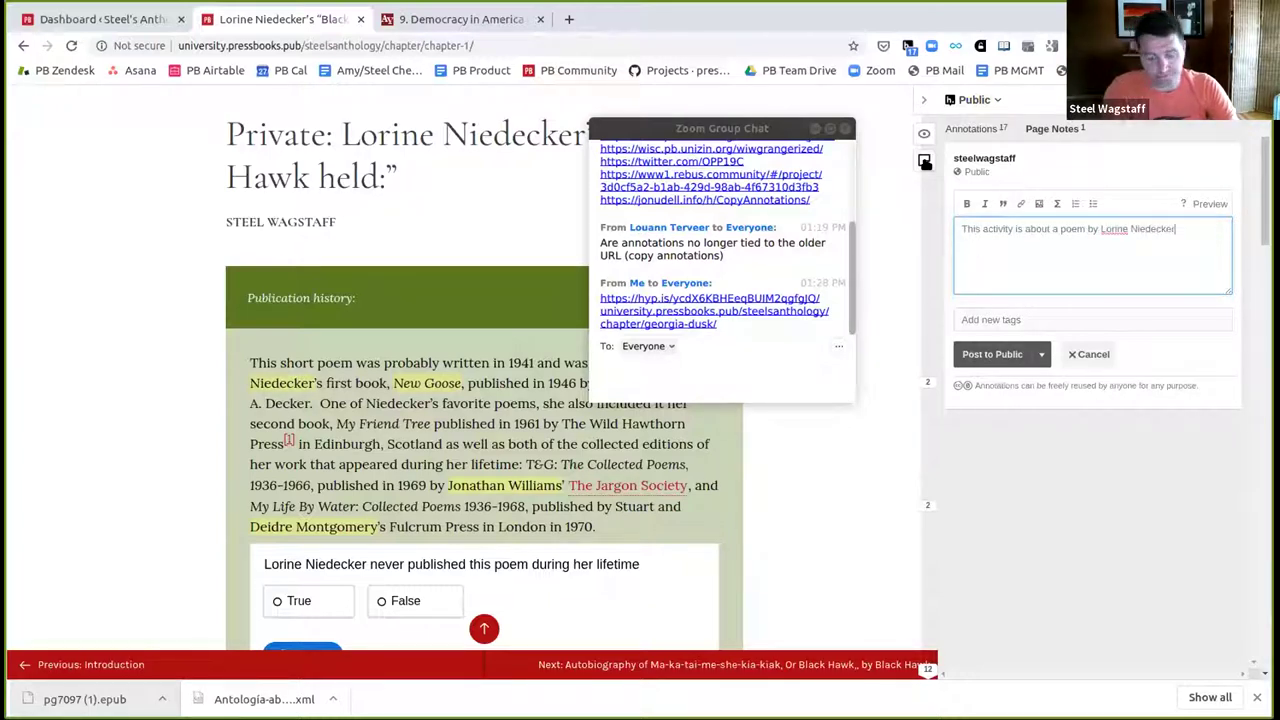
{"action": "left_click", "coordinate": [995, 354]}
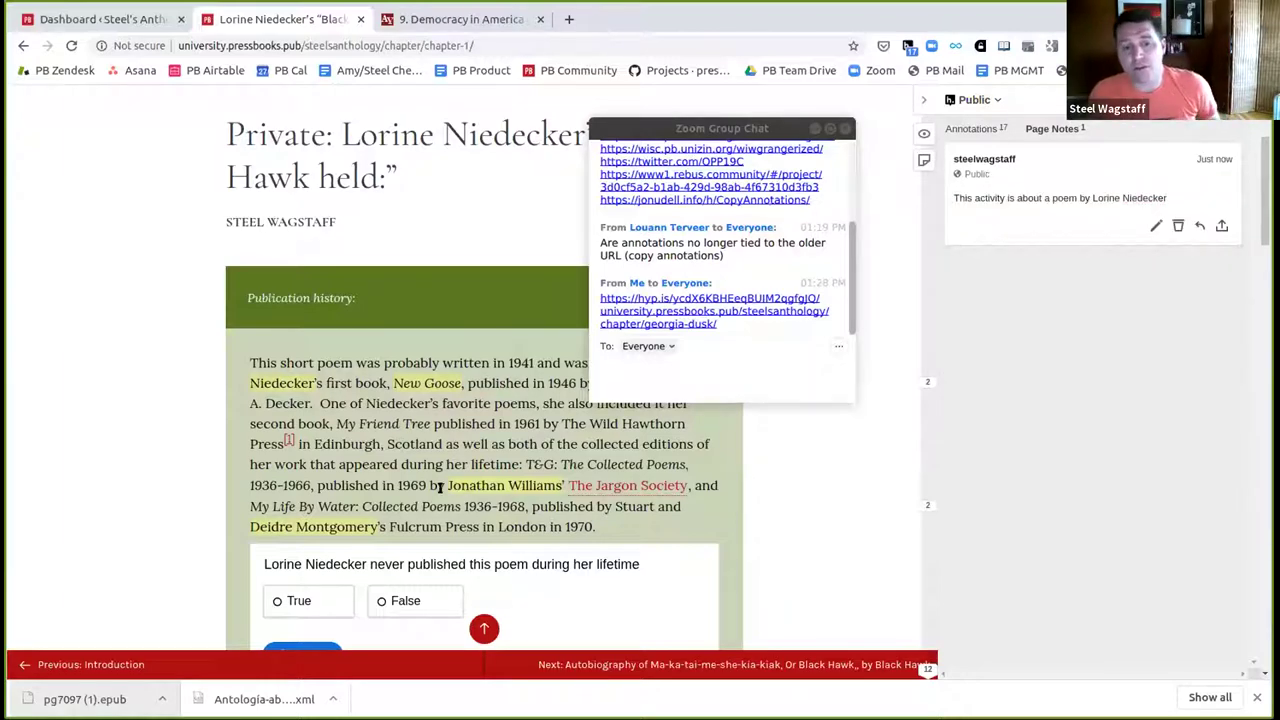
- Close the Zoom group chat, collapse the annotation sidebar, and open the Black Hawk chapter for editing
{"action": "left_click", "coordinate": [845, 129]}
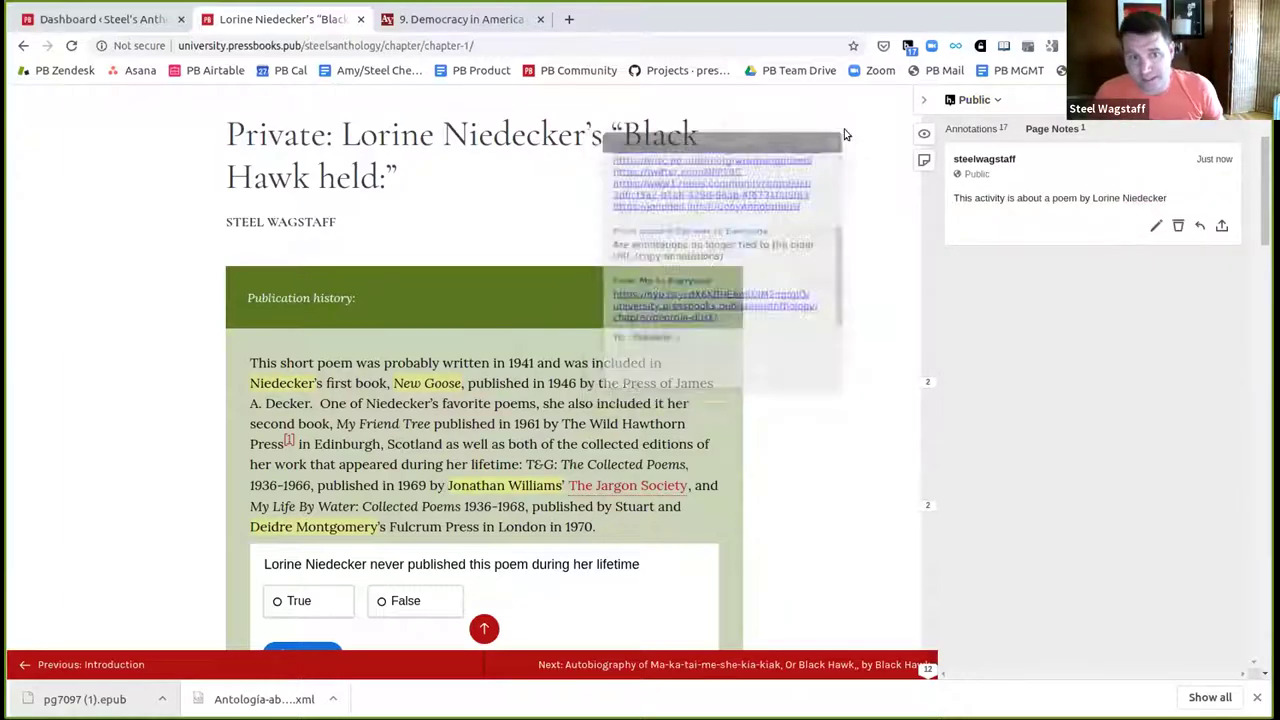
{"action": "left_click", "coordinate": [786, 249]}
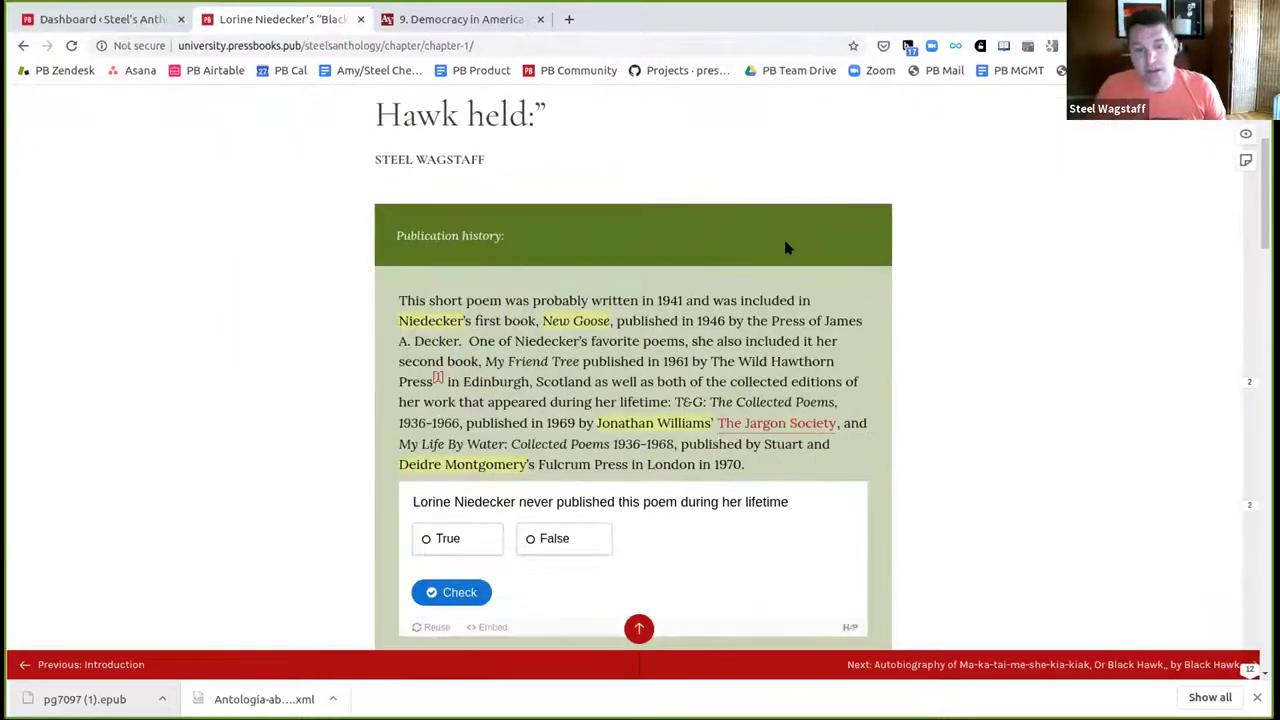
{"action": "left_click", "coordinate": [632, 422]}
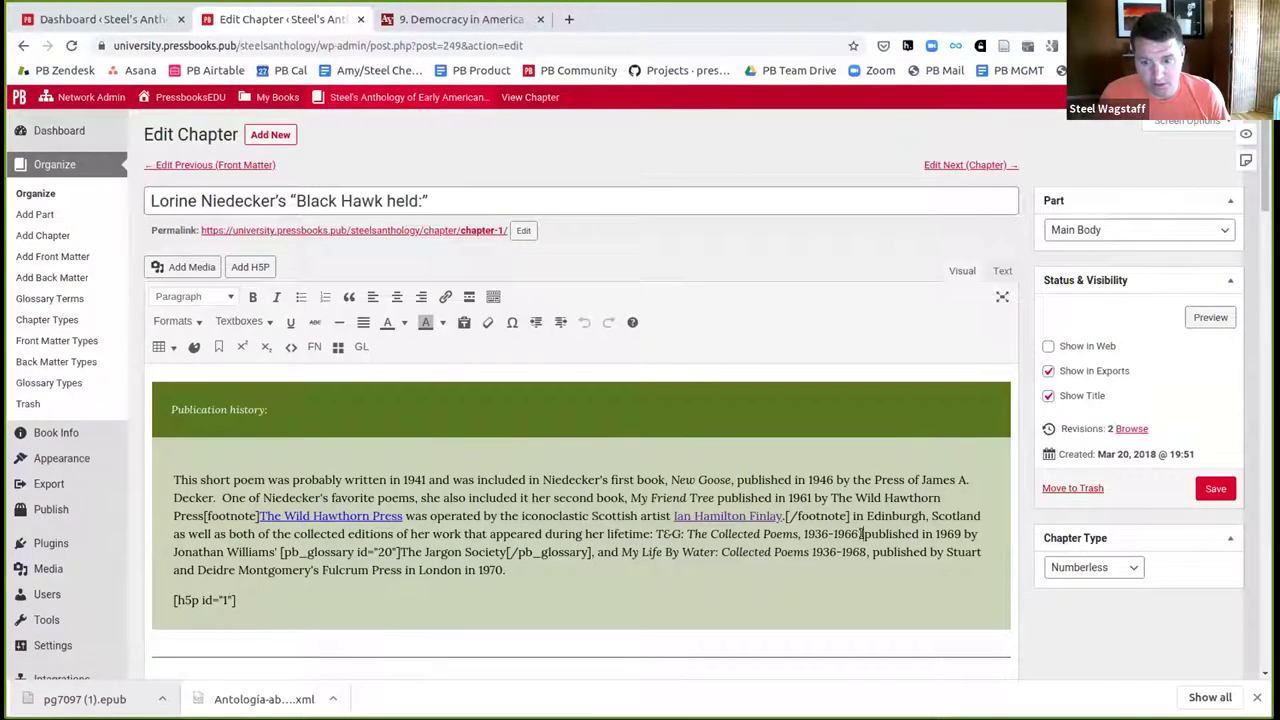
- Delete the publication history text following "T&G: The Collected Poems, 1936-1966", end the sentence with a period, and save the chapter
{"action": "left_click_drag", "start_coordinate": [862, 533], "coordinate": [831, 580]}
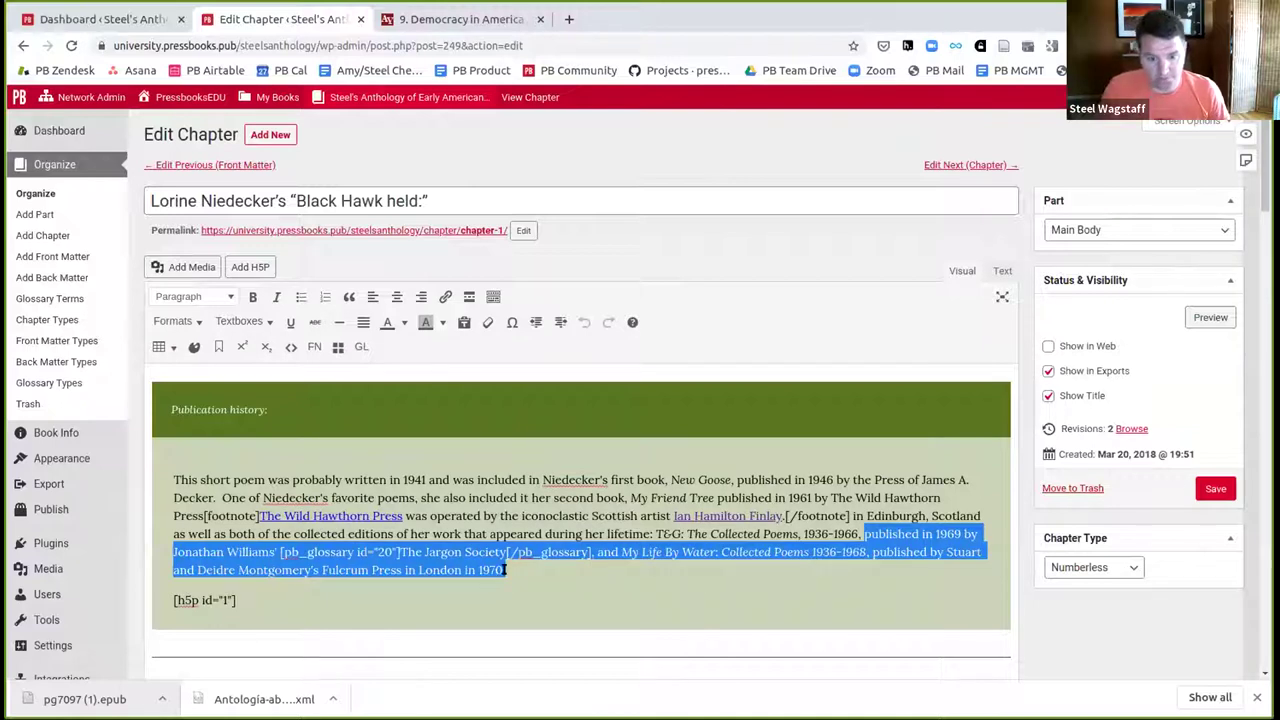
{"action": "key", "text": "BackSpace"}
{"action": "key", "text": "BackSpace"}
{"action": "key", "text": "BackSpace"}
{"action": "type", "text": "."}
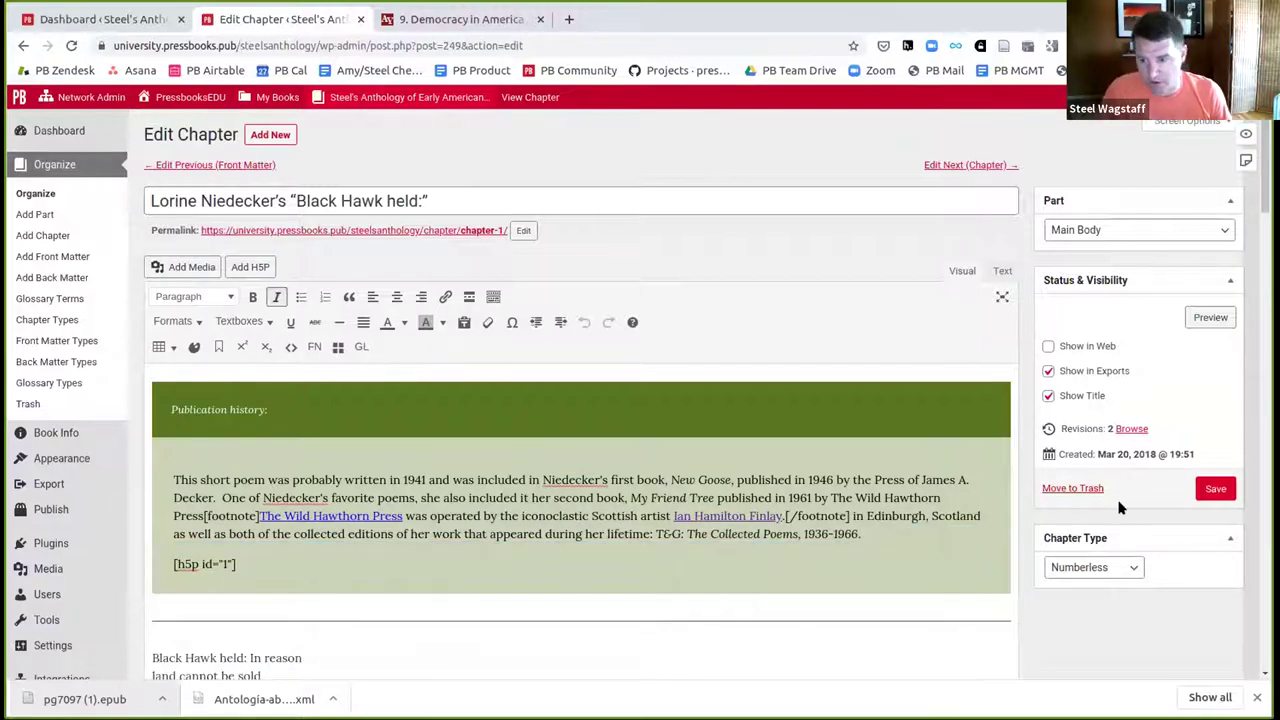
{"action": "left_click", "coordinate": [1215, 488]}
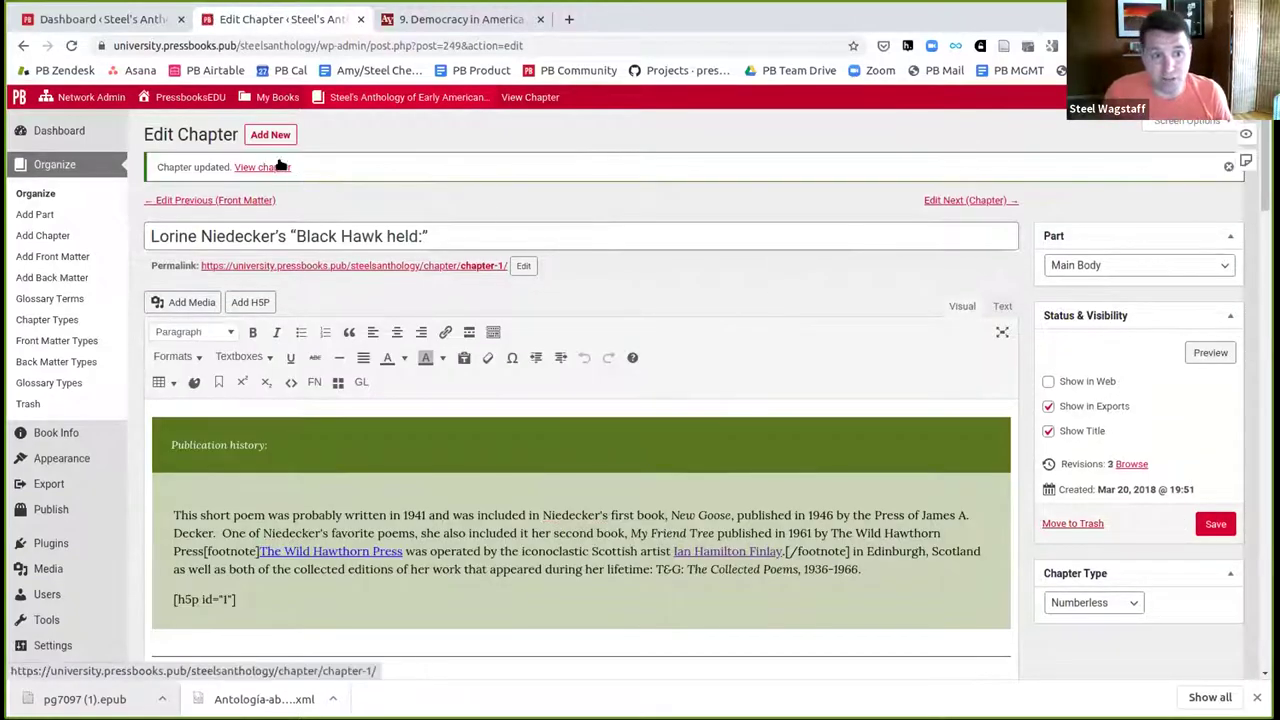
- View the updated chapter and show its orphaned annotations
{"action": "left_click", "coordinate": [264, 168]}
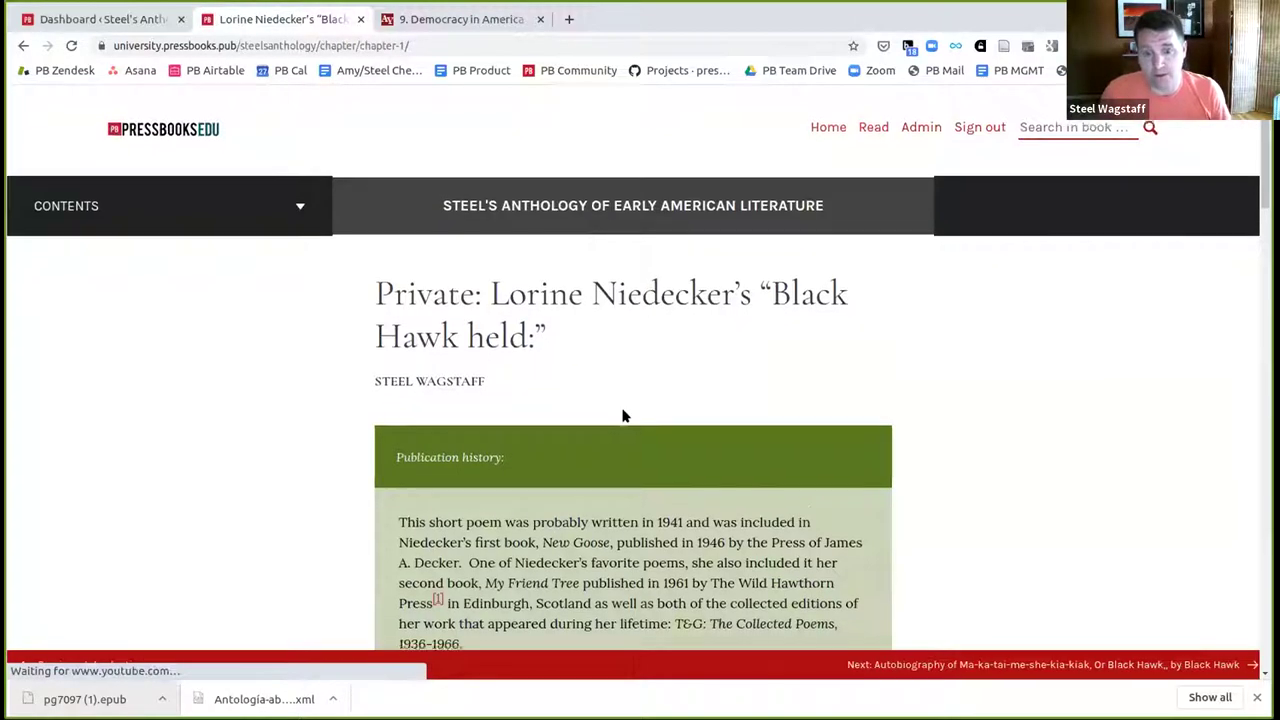
{"action": "scroll", "coordinate": [623, 414], "scroll_direction": "down", "scroll_amount": 2}
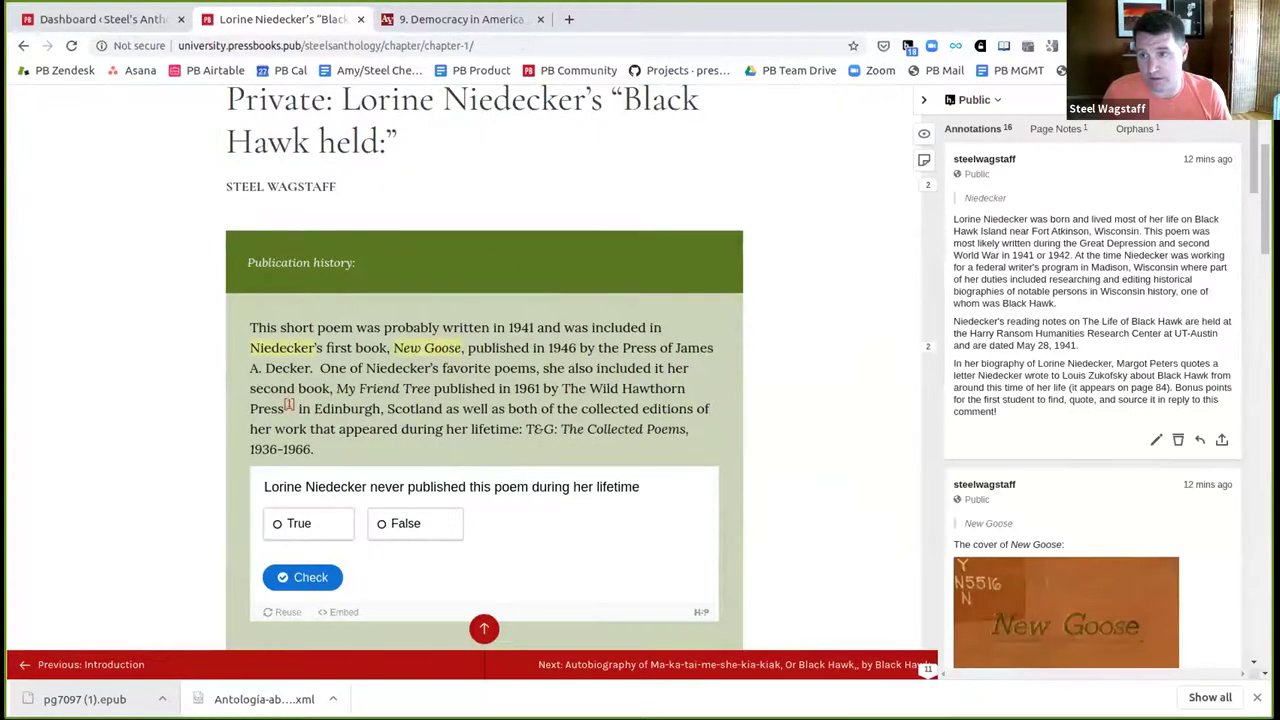
{"action": "left_click", "coordinate": [1133, 129]}
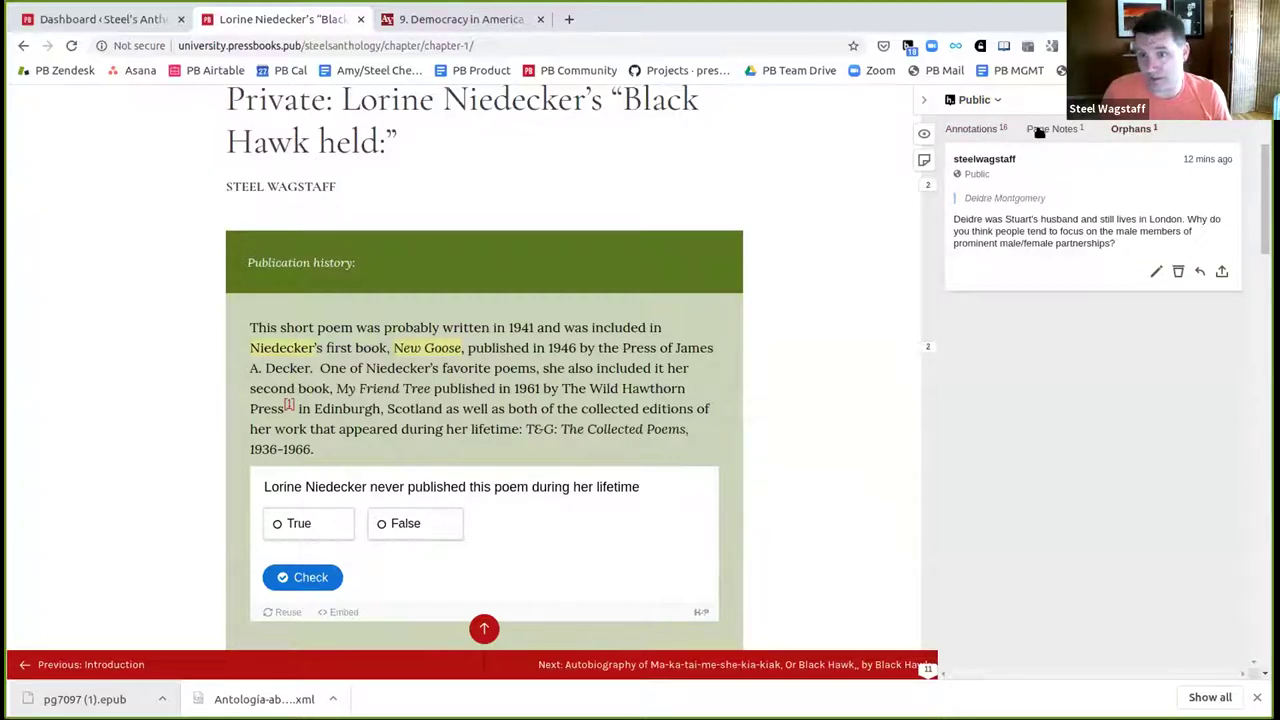
- Collapse the annotation sidebar, look over the published chapter, and reopen it in the chapter editor
{"action": "scroll", "coordinate": [477, 238], "scroll_direction": "down", "scroll_amount": 10}
{"action": "left_click", "coordinate": [924, 100]}
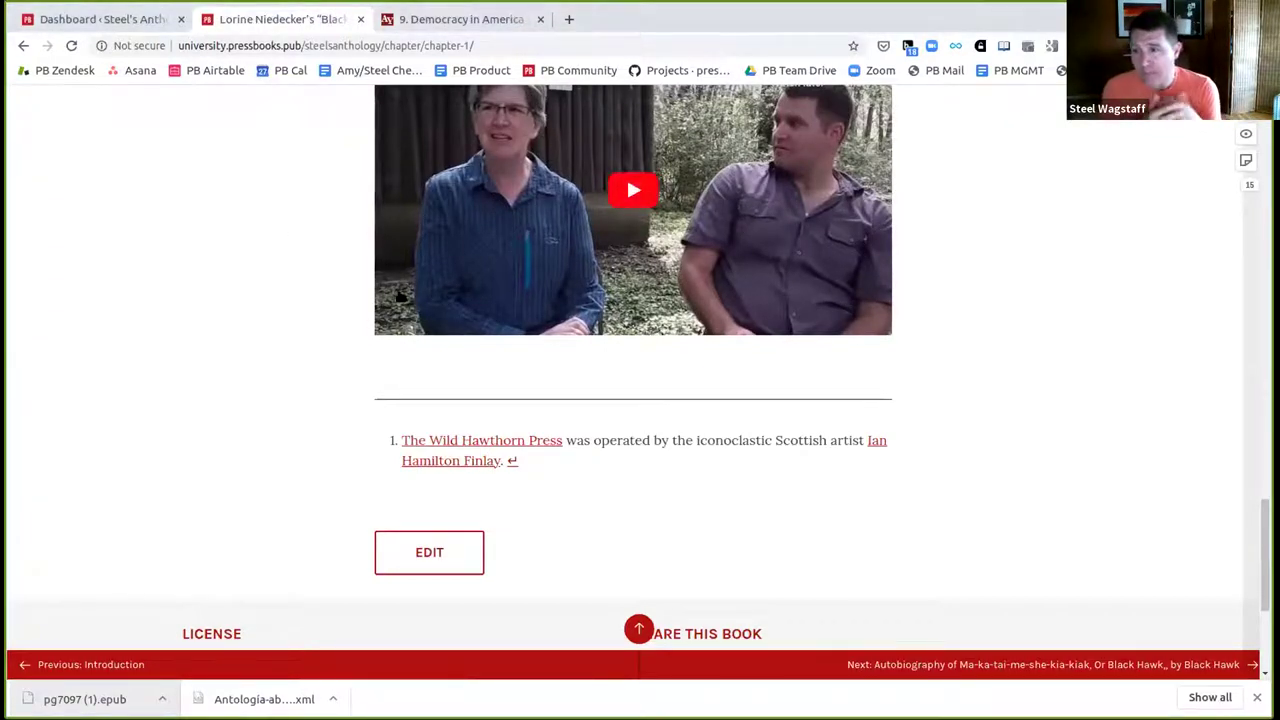
{"action": "scroll", "coordinate": [399, 296], "scroll_direction": "up", "scroll_amount": 10}
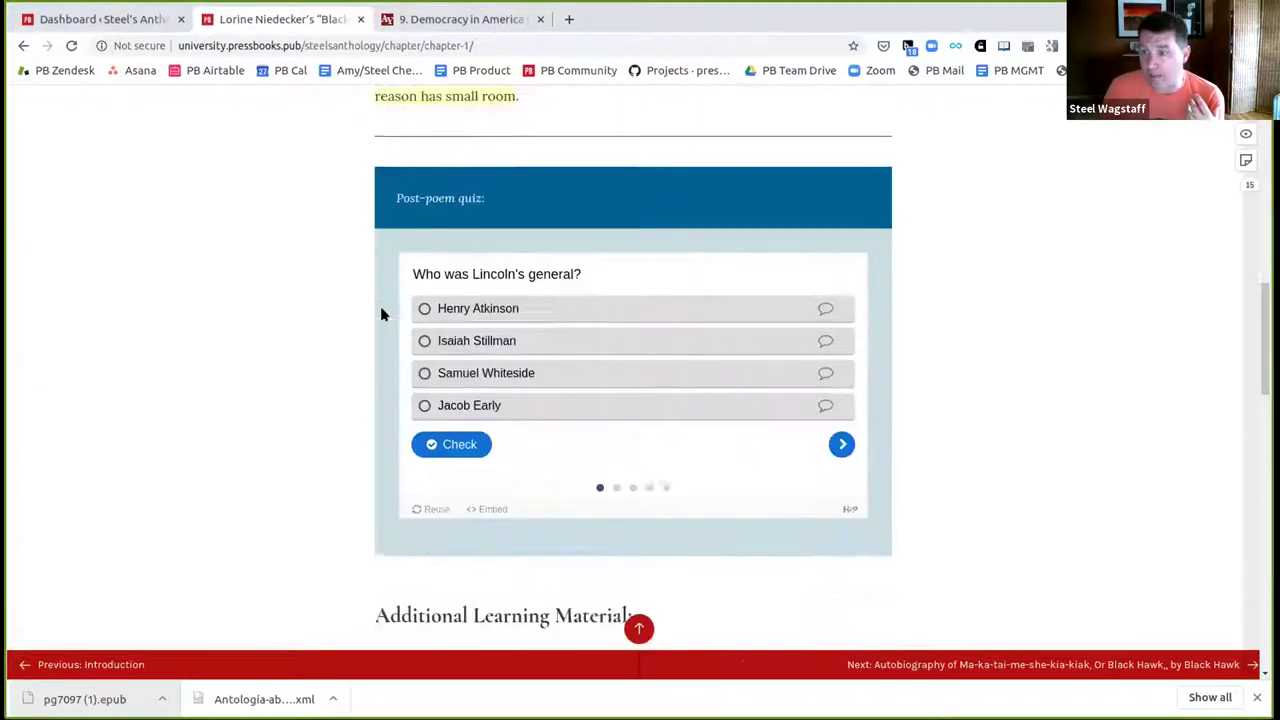
{"action": "scroll", "coordinate": [381, 314], "scroll_direction": "up", "scroll_amount": 3}
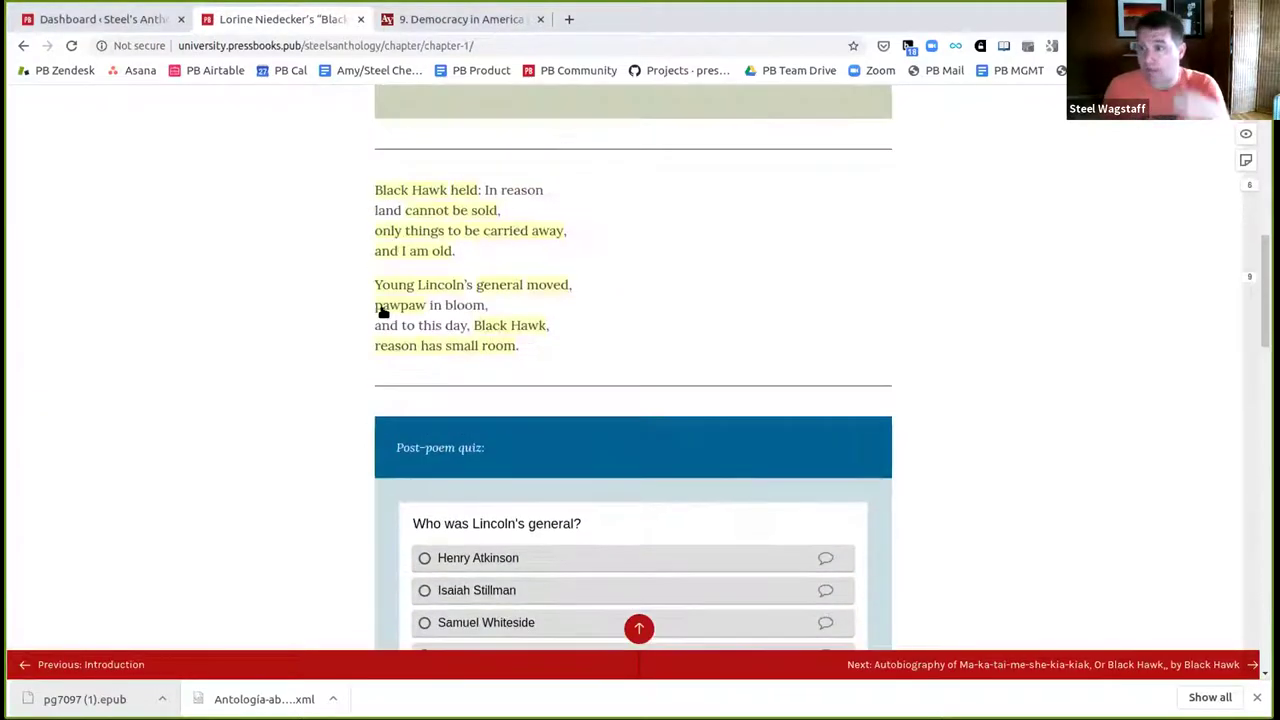
{"action": "key", "text": "End"}
{"action": "left_click", "coordinate": [424, 254]}
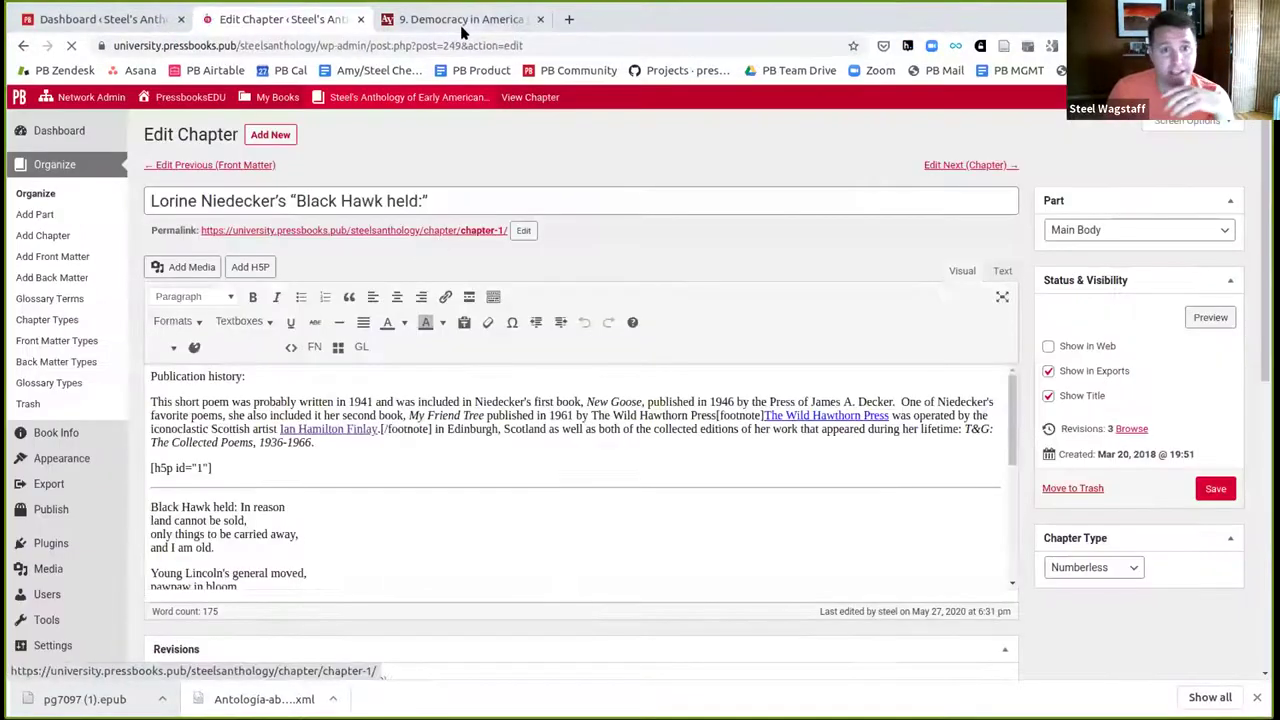
- Copy the URL of The American Yawp's "9. Democracy in America" page and open the book's Import tool
{"action": "left_click", "coordinate": [460, 20]}
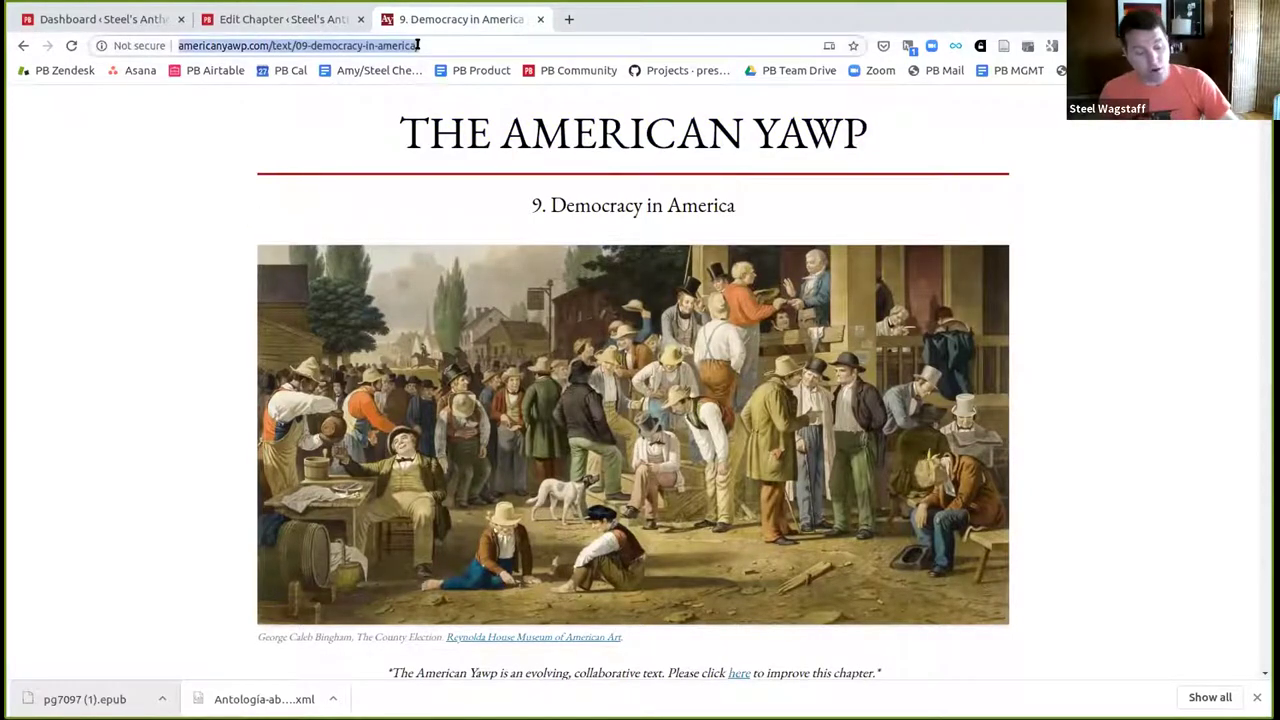
{"action": "scroll", "coordinate": [222, 328], "scroll_direction": "down", "scroll_amount": 5}
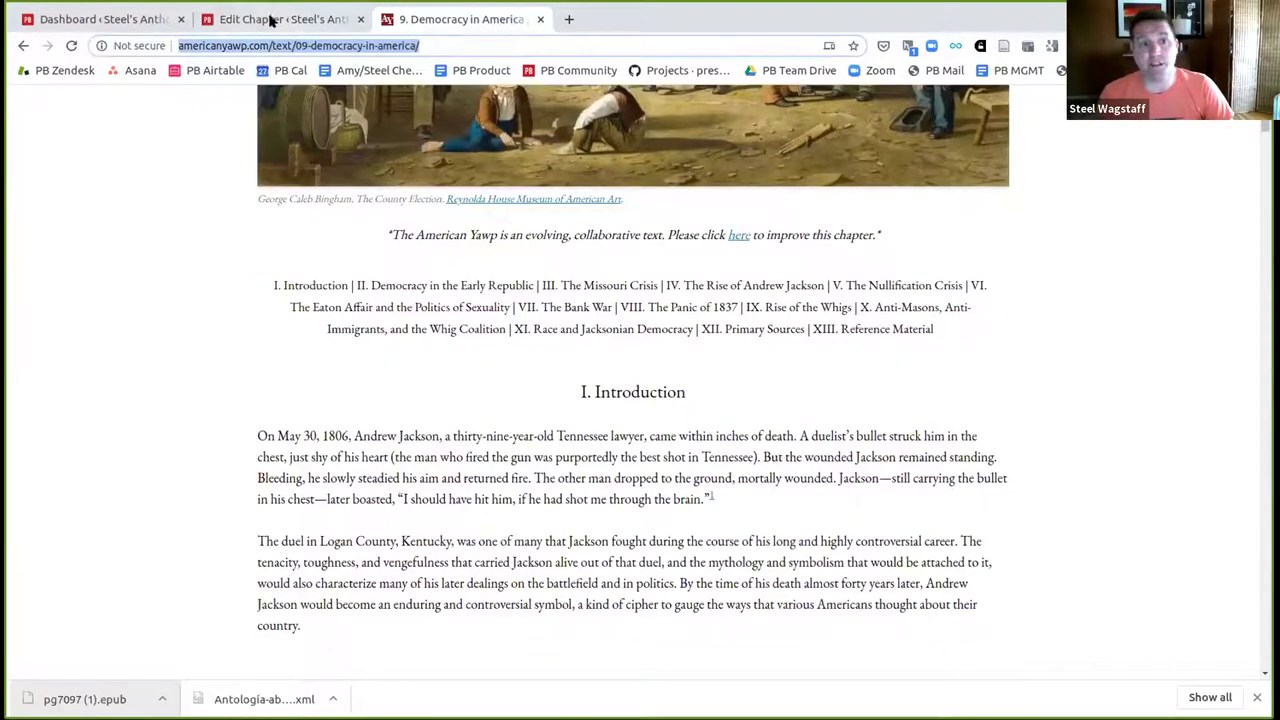
{"action": "left_click", "coordinate": [285, 19]}
{"action": "mouse_move", "coordinate": [46, 588]}
{"action": "left_click", "coordinate": [183, 593]}
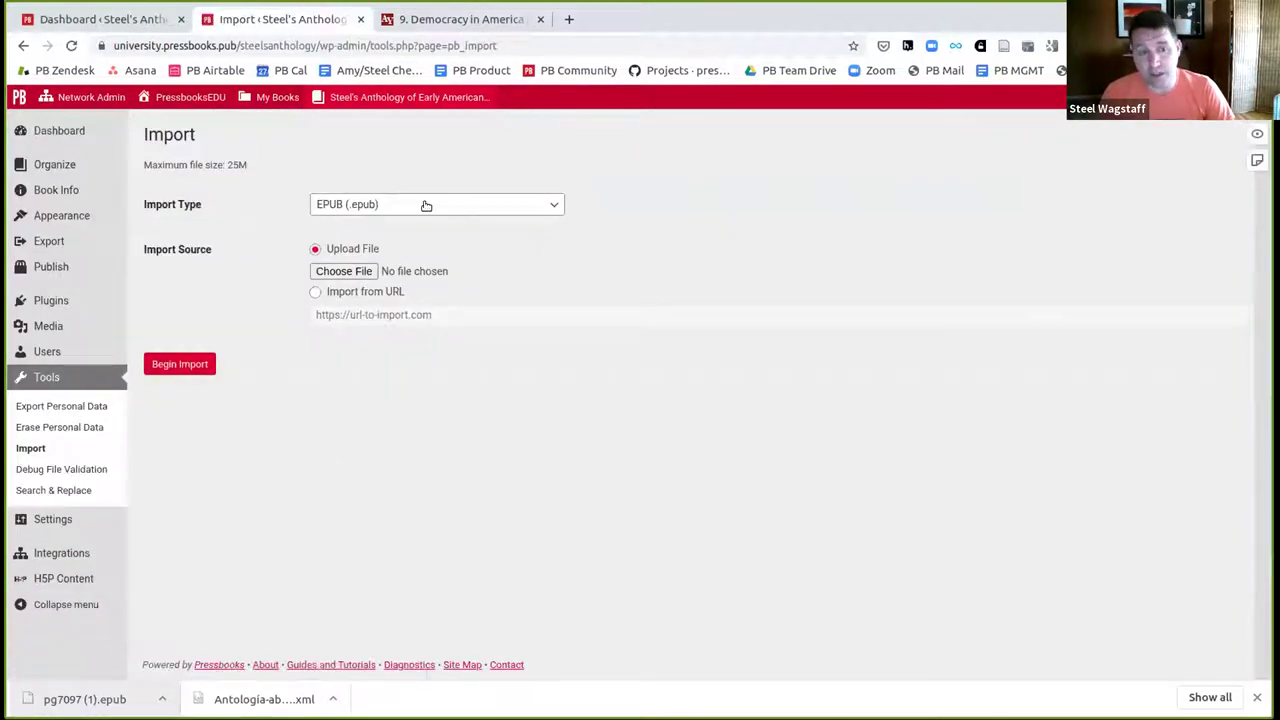
{"action": "left_click", "coordinate": [424, 204]}
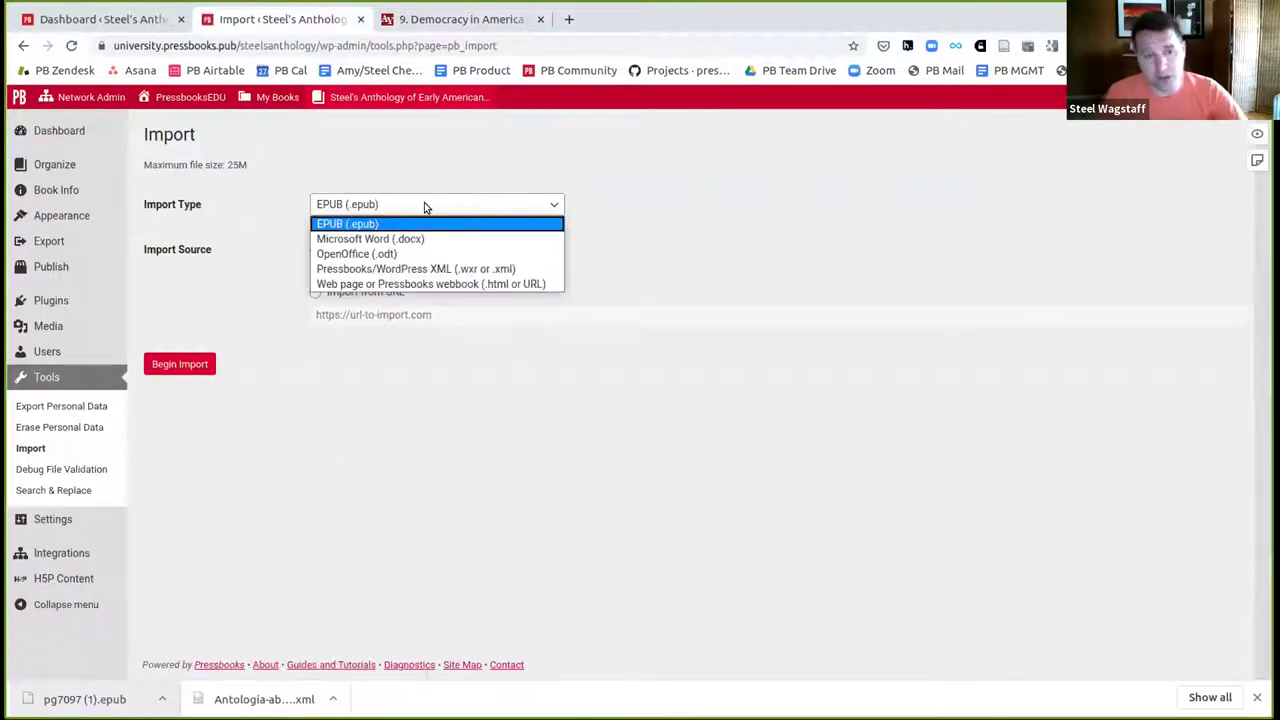
{"action": "left_click", "coordinate": [353, 284]}
{"action": "left_click", "coordinate": [307, 294]}
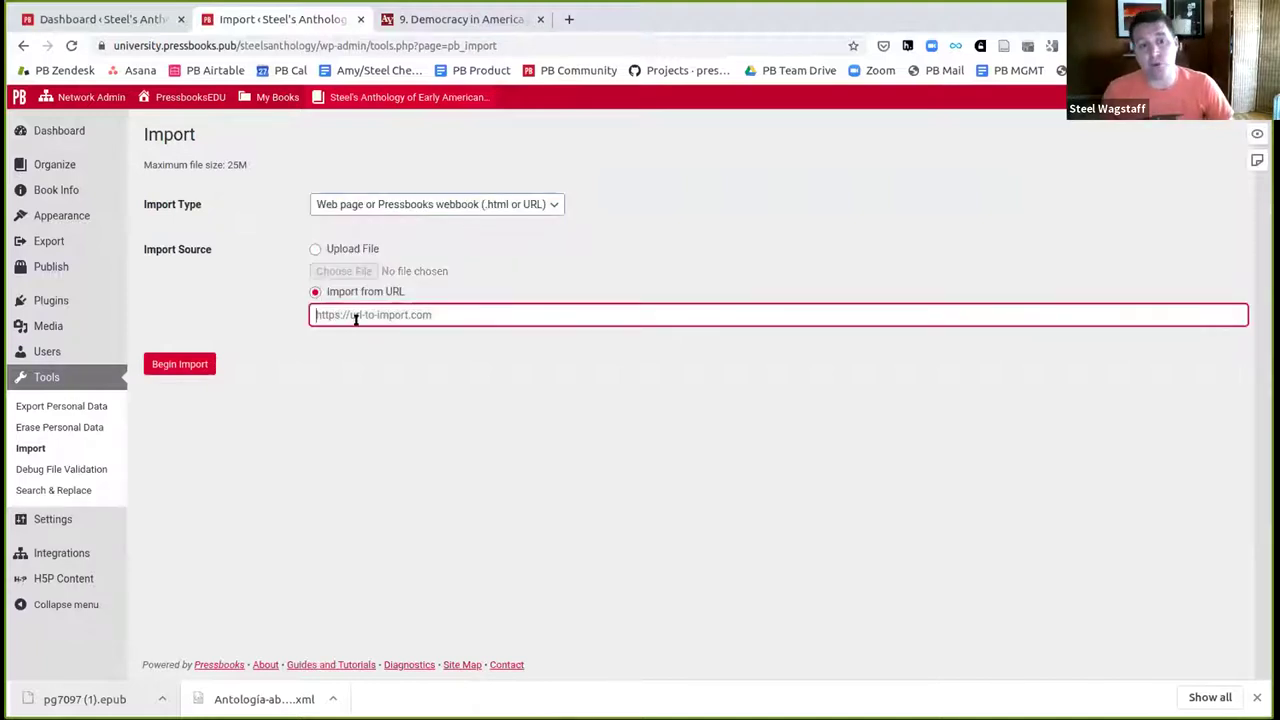
{"action": "left_click", "coordinate": [354, 316]}
{"action": "type", "text": "http://www.americanyawp.com/text/09-democracy-in-america/"}
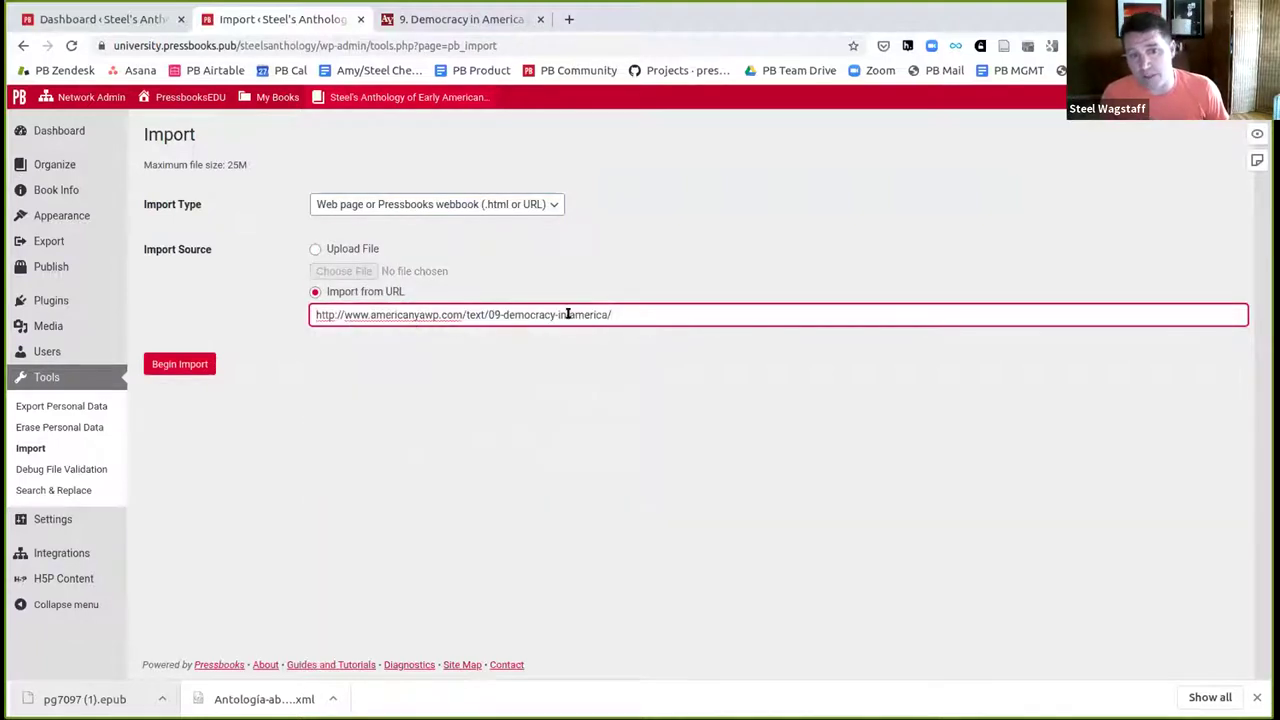
- Begin the import and bring in "9. Democracy in America | THE AMERICAN YAWP" as a chapter
{"action": "left_click", "coordinate": [195, 366]}
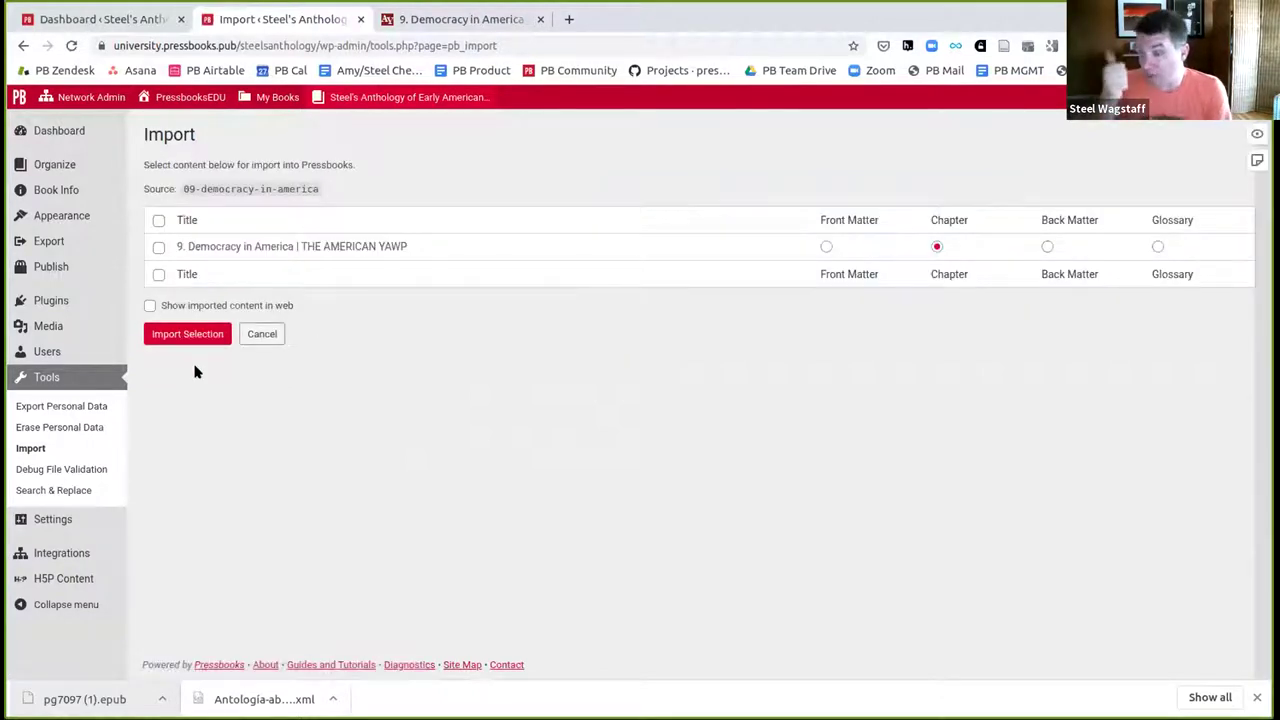
{"action": "left_click", "coordinate": [158, 246]}
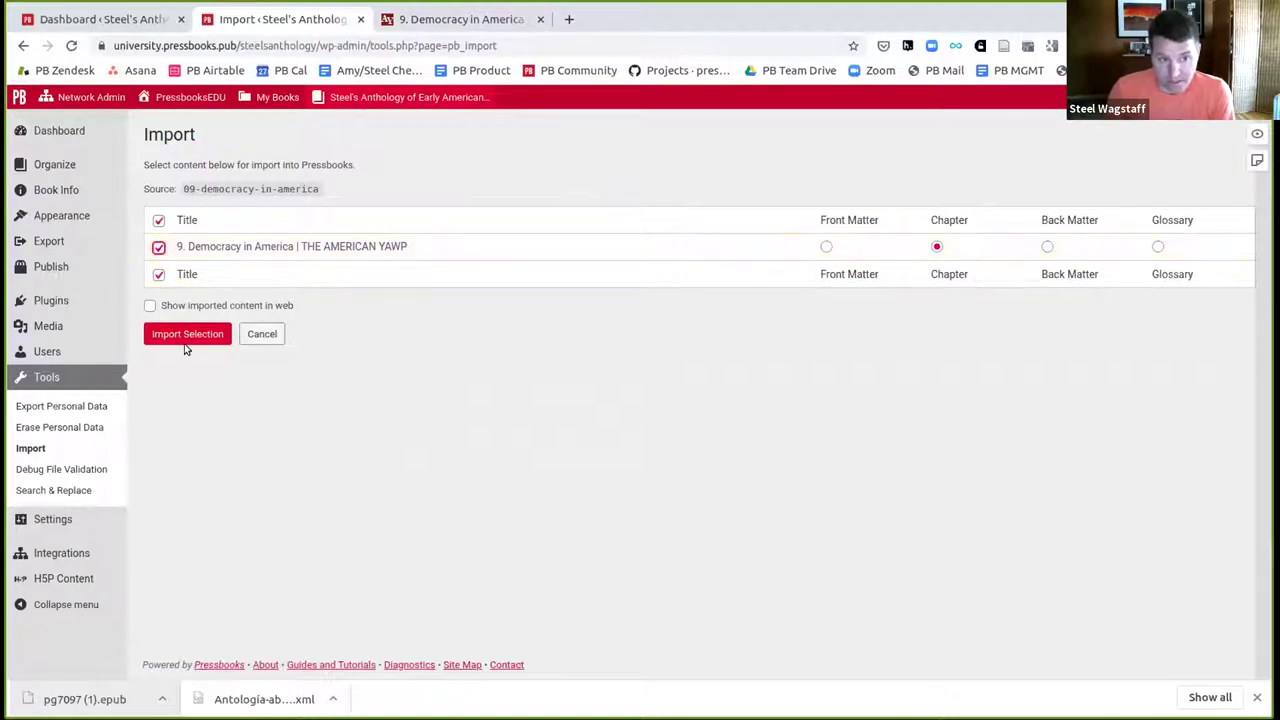
{"action": "left_click", "coordinate": [190, 336]}
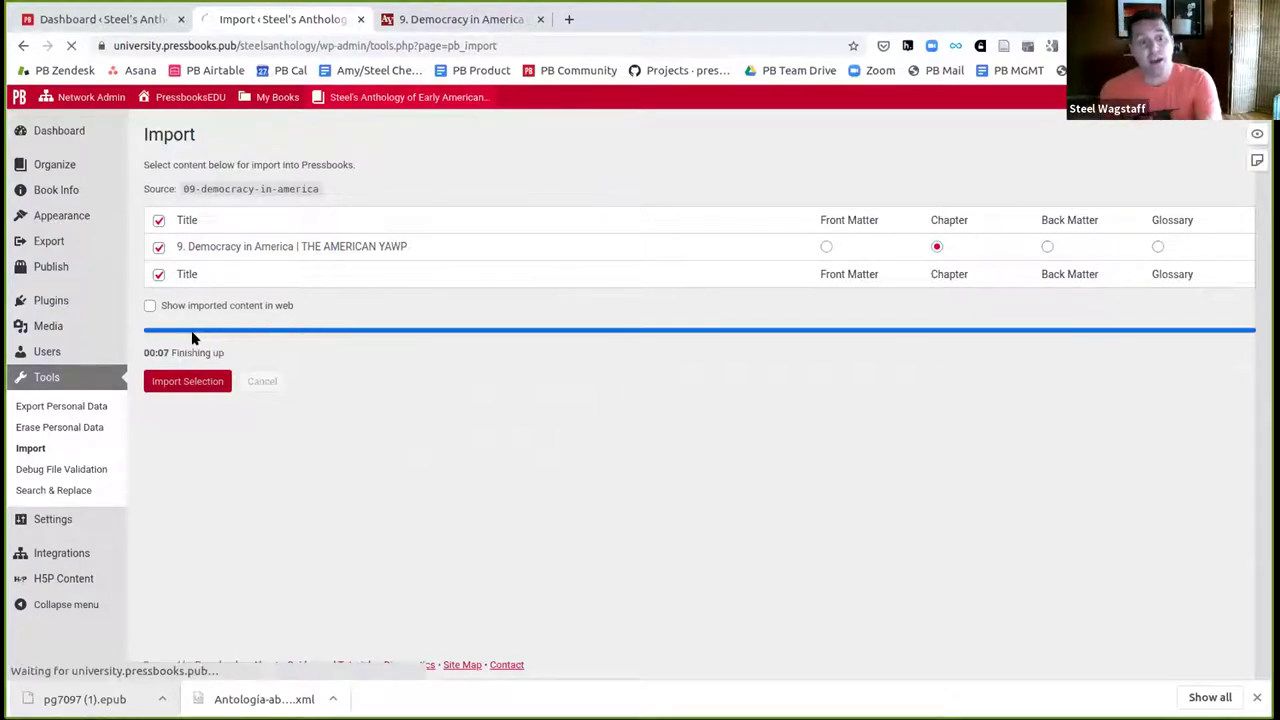
- View the imported Democracy in America chapter and compare its opening image with the original American Yawp page
{"action": "scroll", "coordinate": [266, 391], "scroll_direction": "down", "scroll_amount": 5}
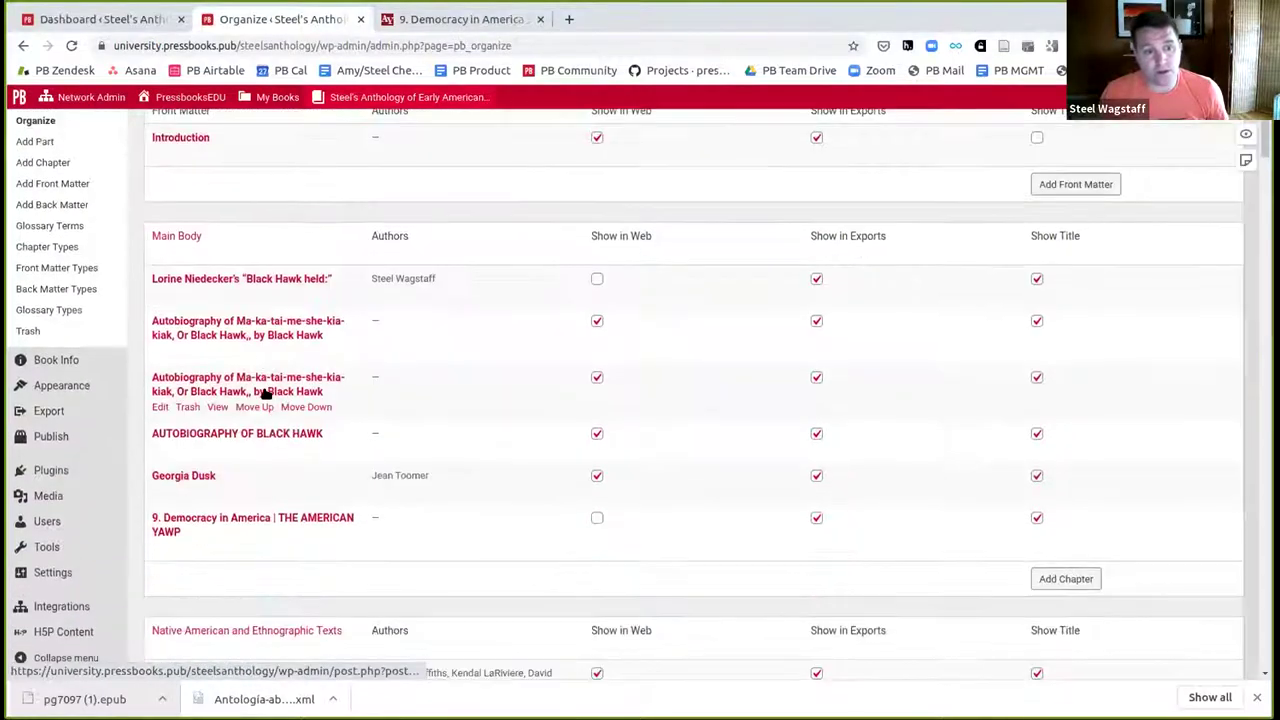
{"action": "left_click", "coordinate": [217, 230]}
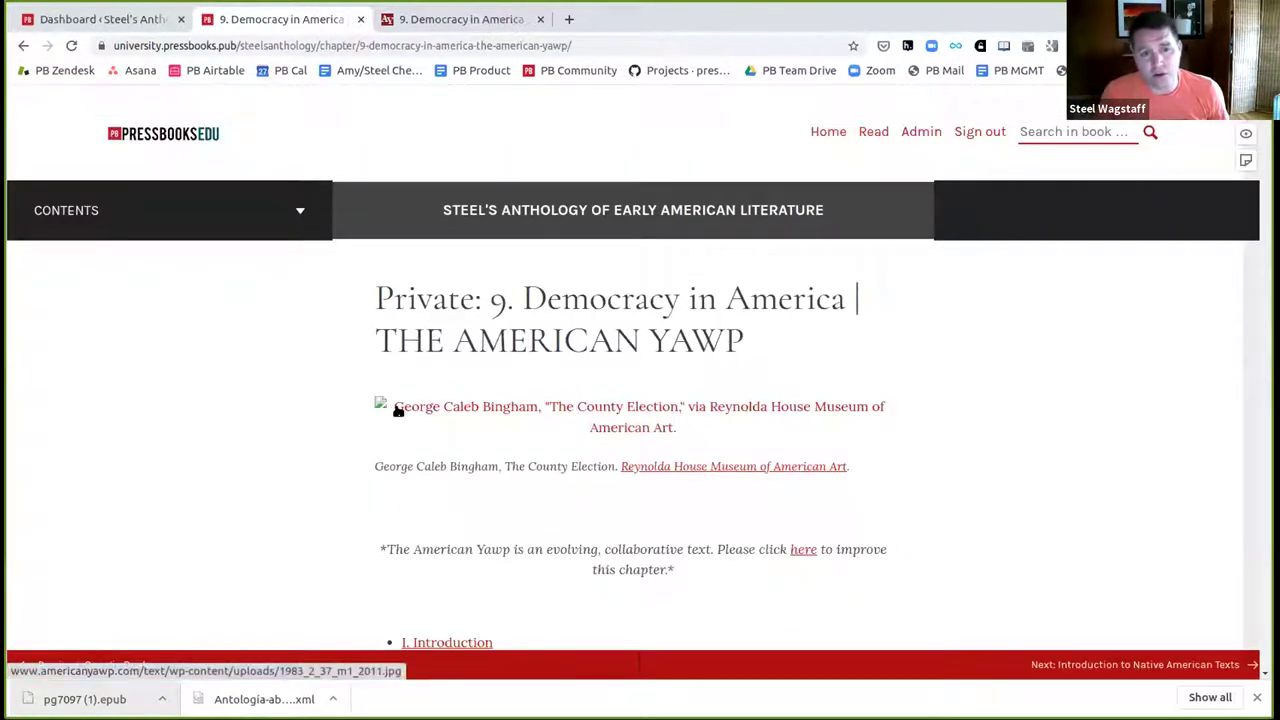
{"action": "left_click", "coordinate": [430, 19]}
{"action": "scroll", "coordinate": [480, 217], "scroll_direction": "up", "scroll_amount": 5}
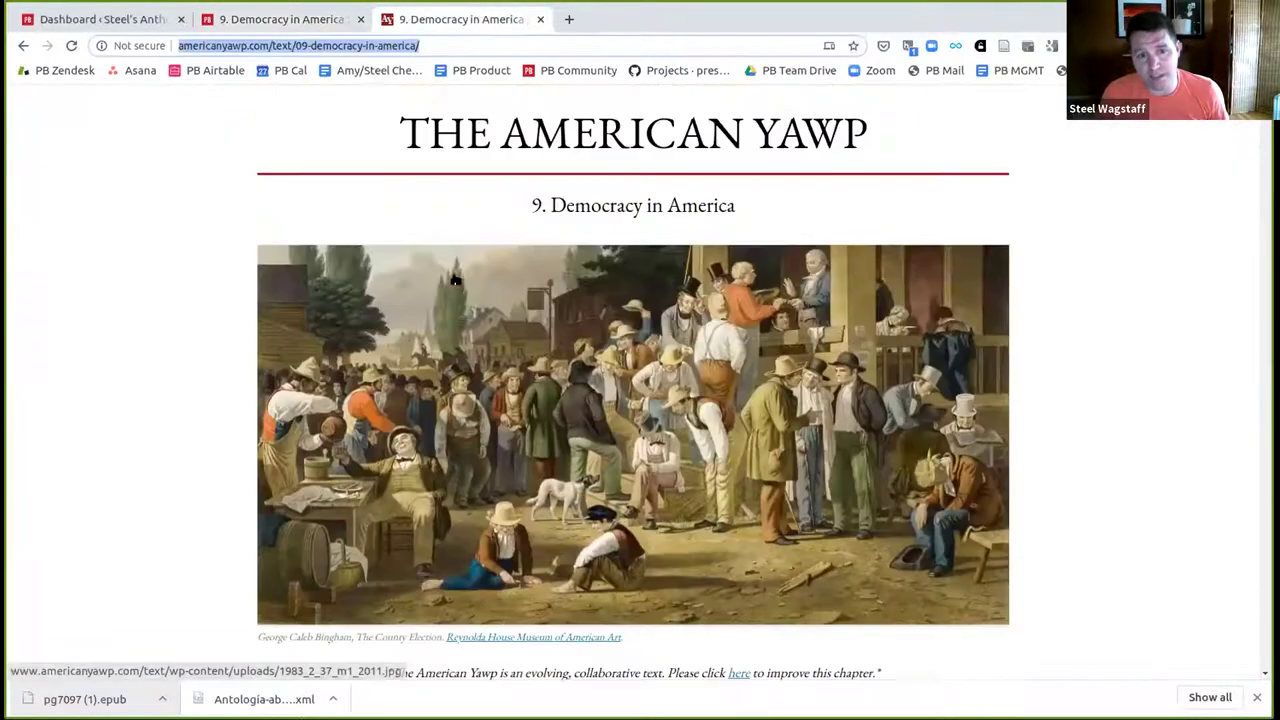
- Save the George Caleb Bingham painting at the head of the American Yawp page as an image file
{"action": "right_click", "coordinate": [474, 318]}
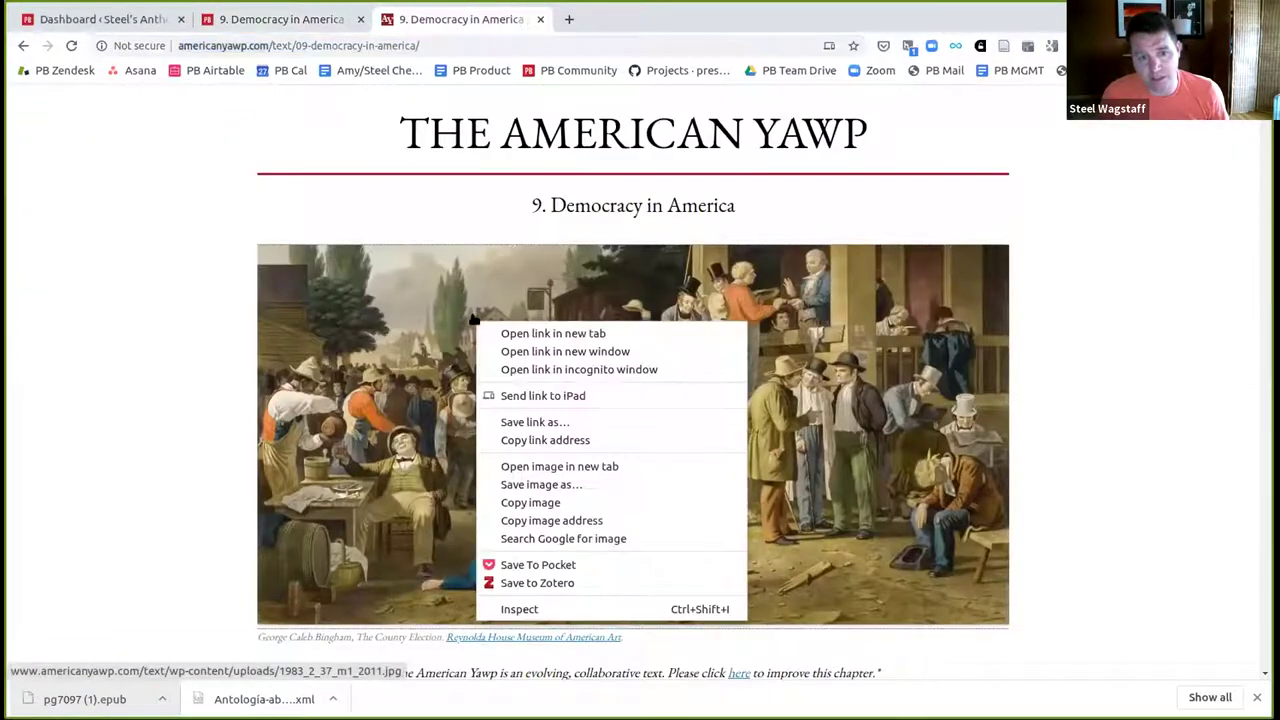
{"action": "left_click", "coordinate": [572, 484]}
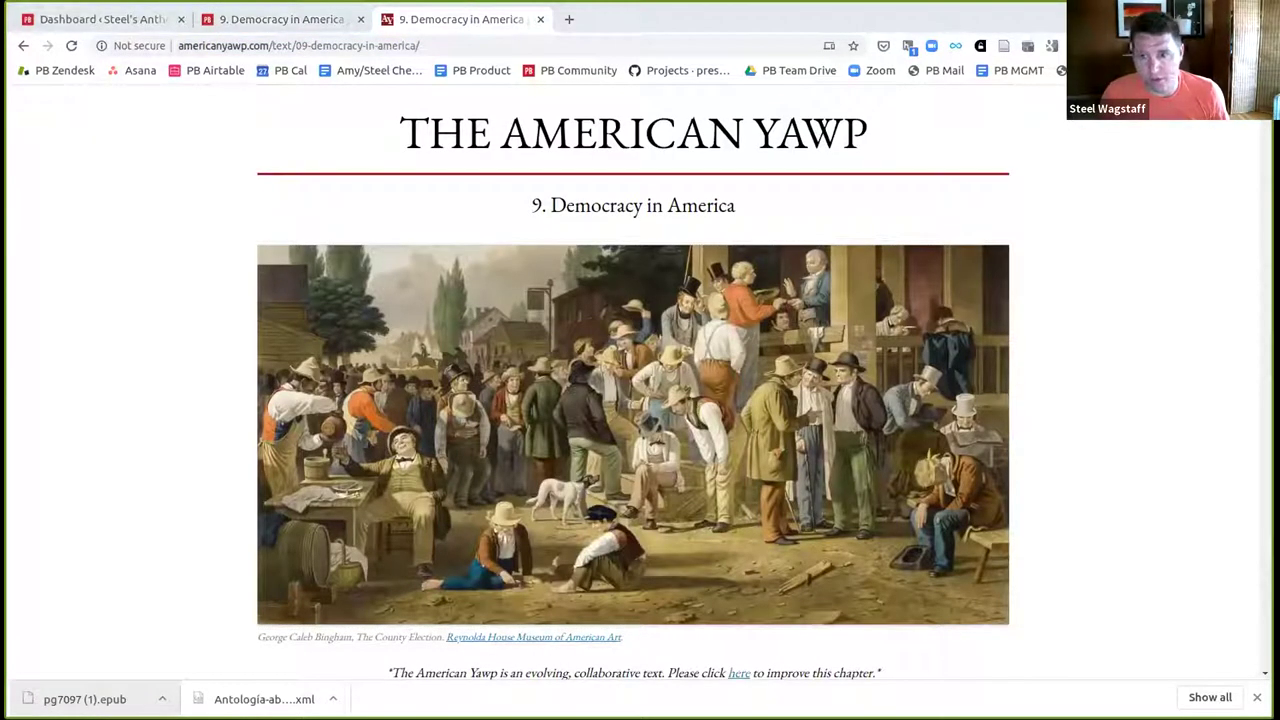
{"action": "key", "text": "Return"}
{"action": "scroll", "coordinate": [548, 478], "scroll_direction": "down", "scroll_amount": 3}
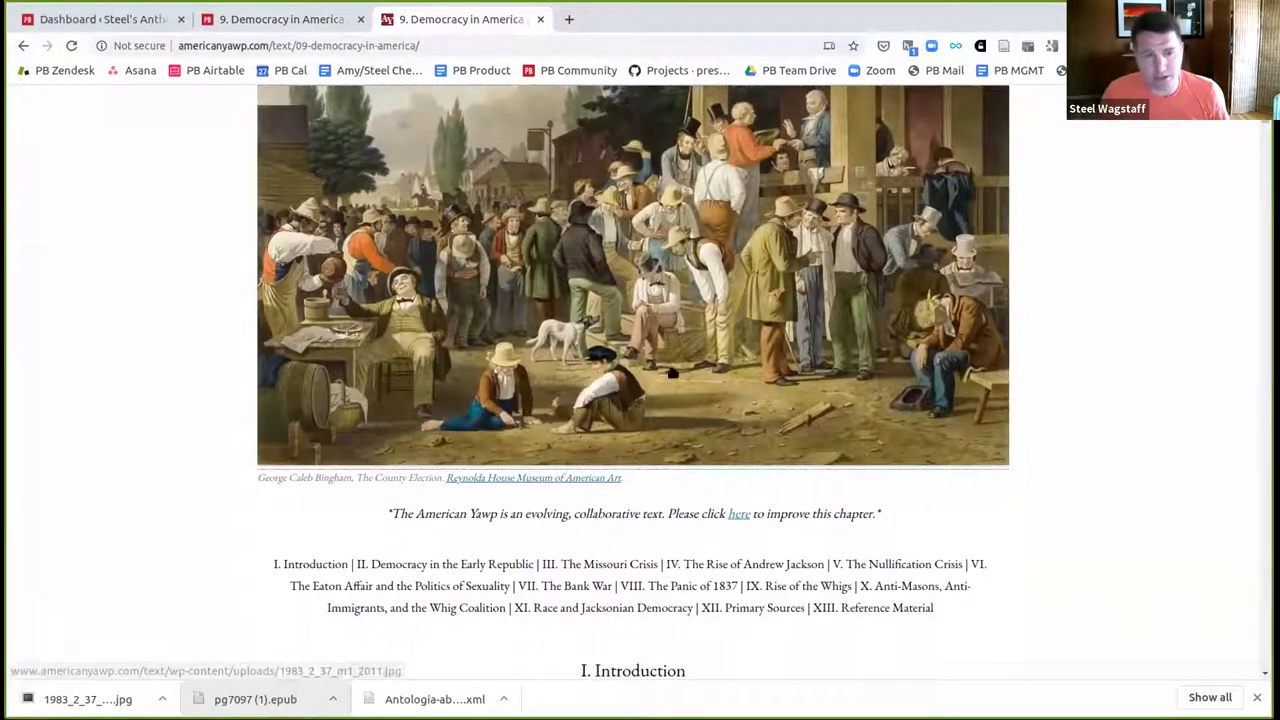
- Open the imported "9. Democracy in America | THE AMERICAN YAWP" chapter for editing in the anthology's admin area
{"action": "left_click", "coordinate": [268, 12]}
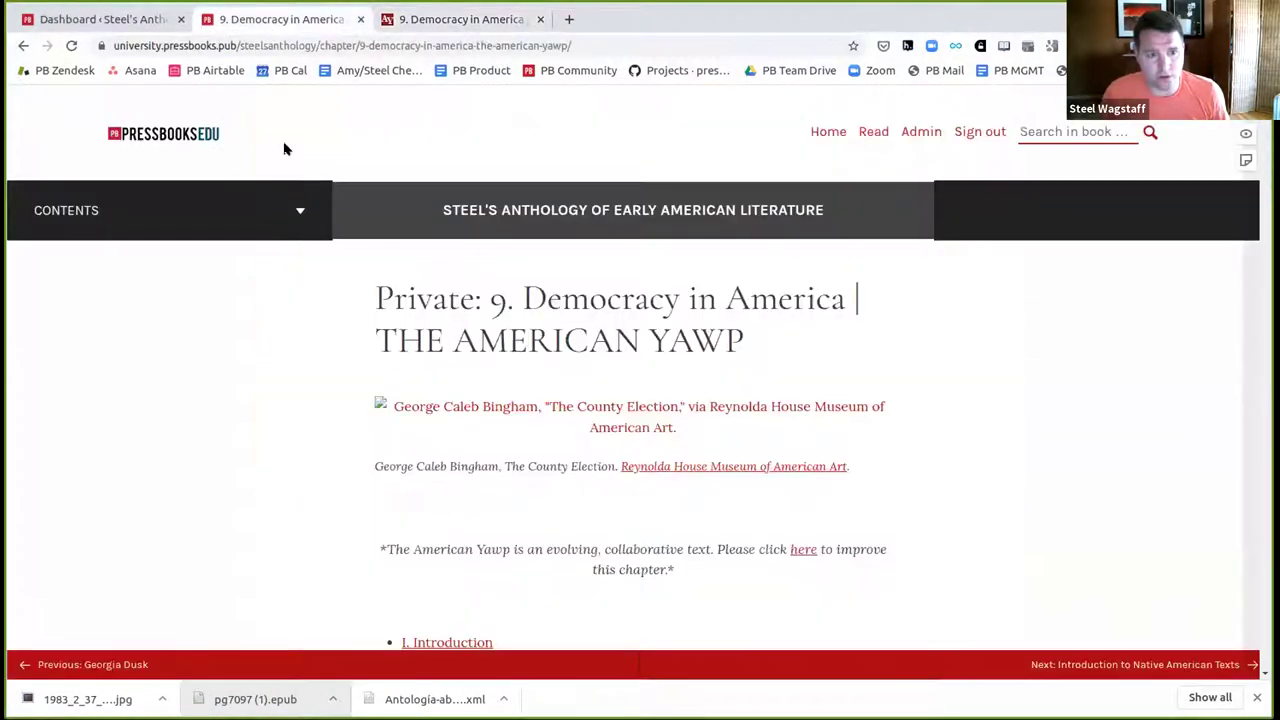
{"action": "left_click", "coordinate": [921, 131]}
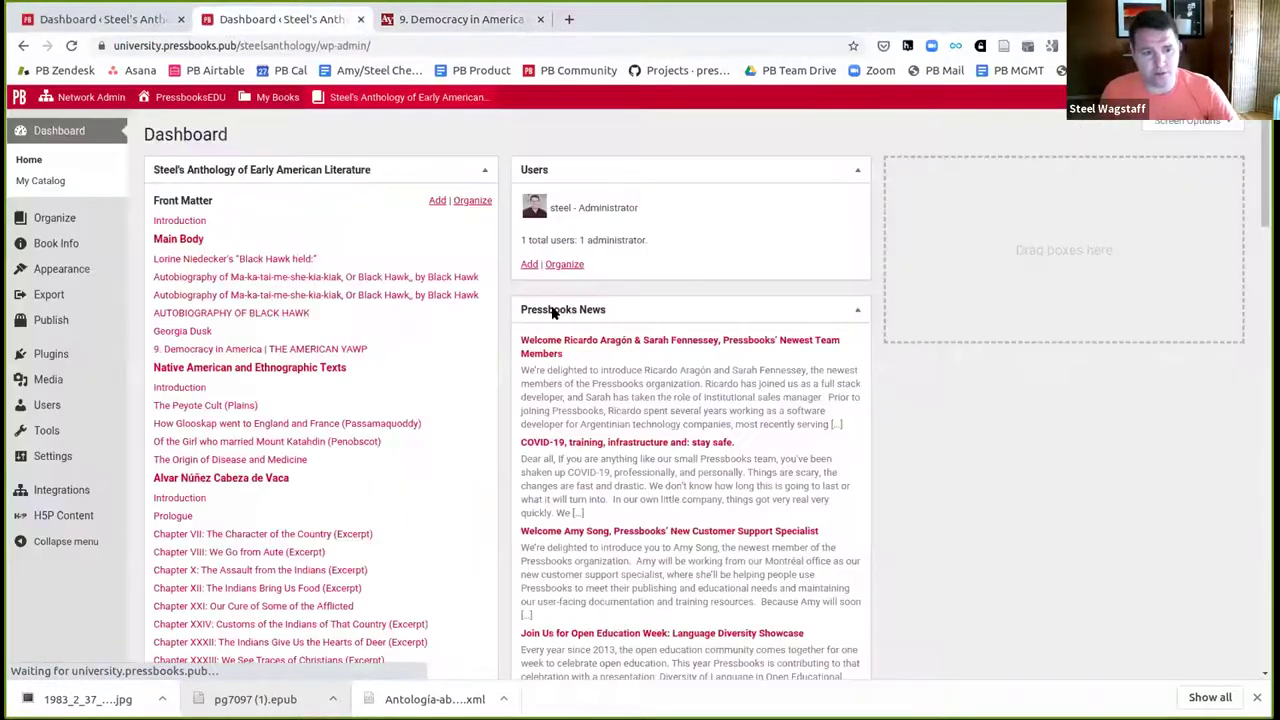
{"action": "scroll", "coordinate": [553, 312], "scroll_direction": "down", "scroll_amount": 1}
{"action": "left_click", "coordinate": [218, 310]}
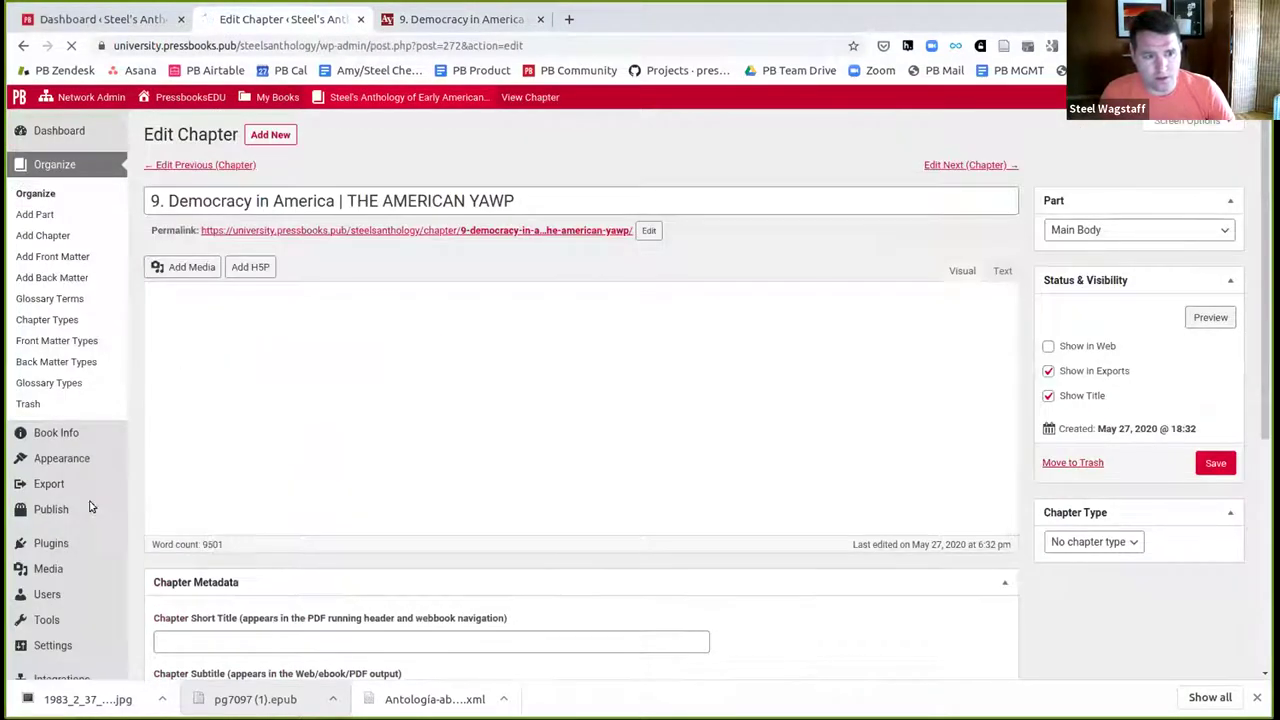
- Upload the saved painting 1983_2_37_m1_2011-1000x505.jpg to the media library and place it at the start of the chapter
{"action": "left_click", "coordinate": [184, 268]}
{"action": "left_click_drag", "start_coordinate": [60, 699], "coordinate": [362, 376]}
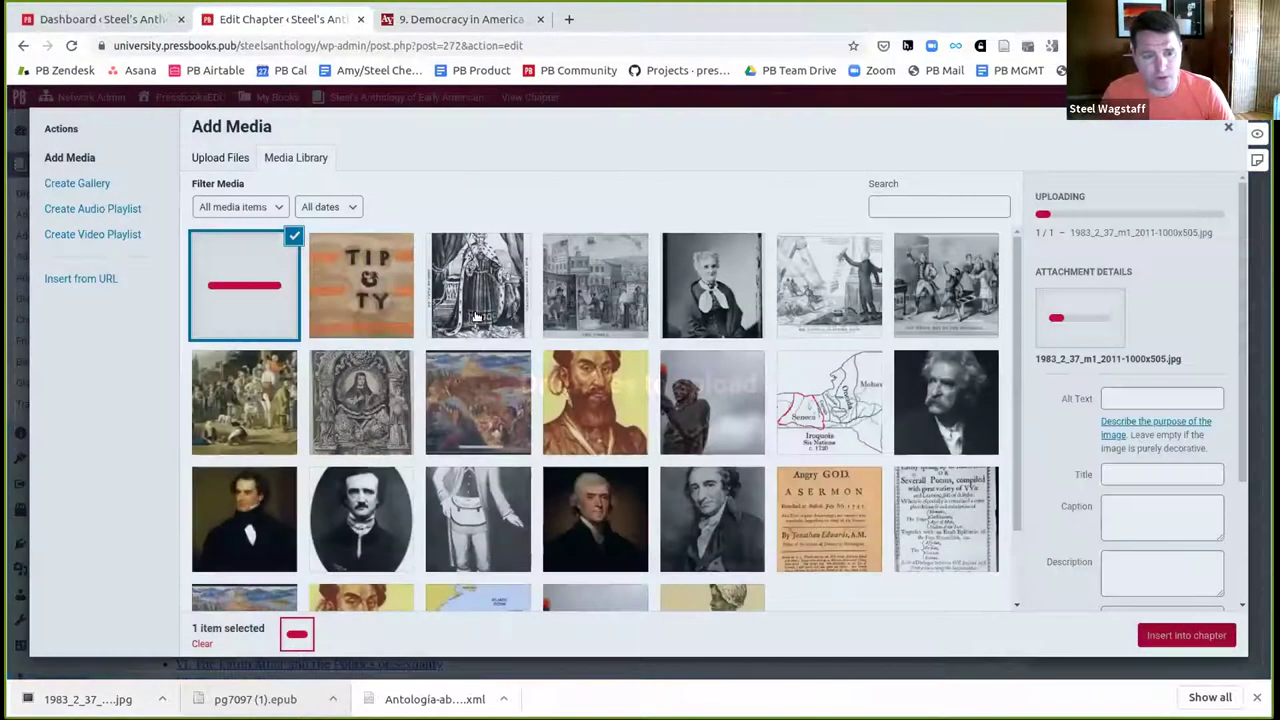
{"action": "scroll", "coordinate": [1029, 323], "scroll_direction": "up", "scroll_amount": 5}
{"action": "key", "text": "Escape"}
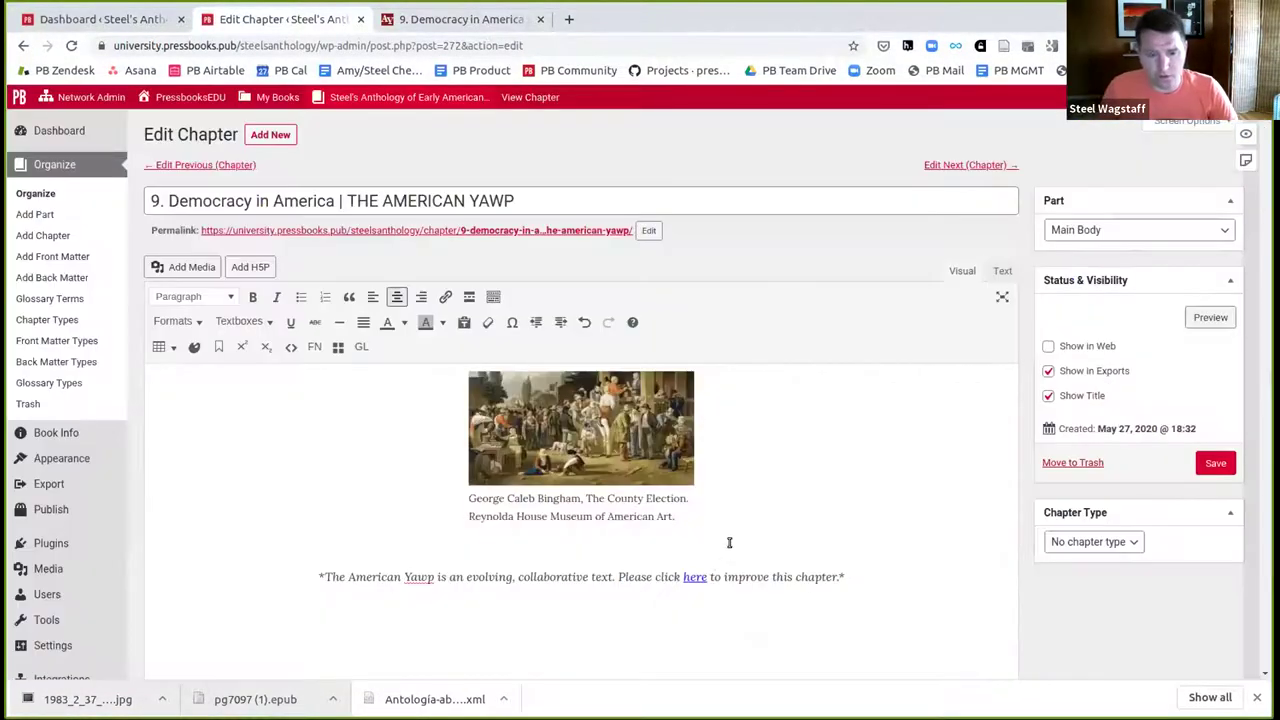
- Delete the blank lines between the note about the evolving, collaborative text and the linked section list
{"action": "scroll", "coordinate": [729, 543], "scroll_direction": "down", "scroll_amount": 5}
{"action": "scroll", "coordinate": [589, 480], "scroll_direction": "down", "scroll_amount": 3}
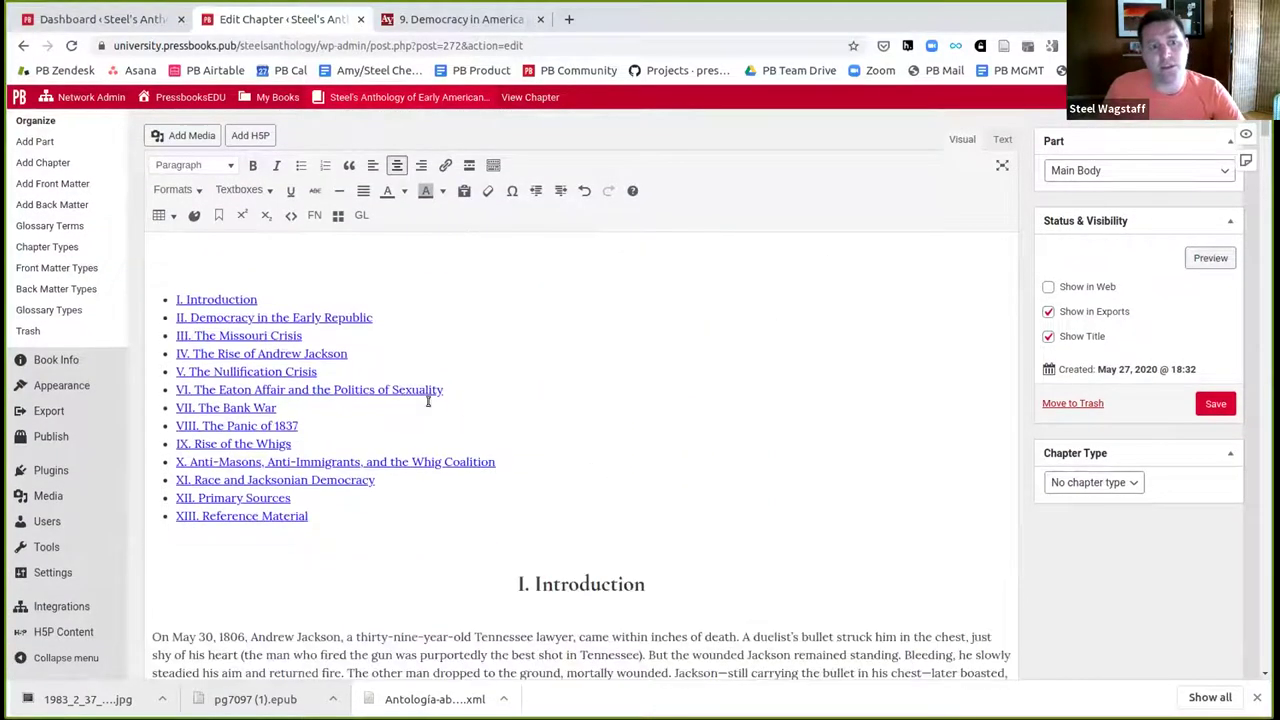
{"action": "scroll", "coordinate": [429, 394], "scroll_direction": "up", "scroll_amount": 3}
{"action": "left_click", "coordinate": [224, 381]}
{"action": "key", "text": "Delete"}
{"action": "key", "text": "Delete"}
{"action": "key", "text": "Delete"}
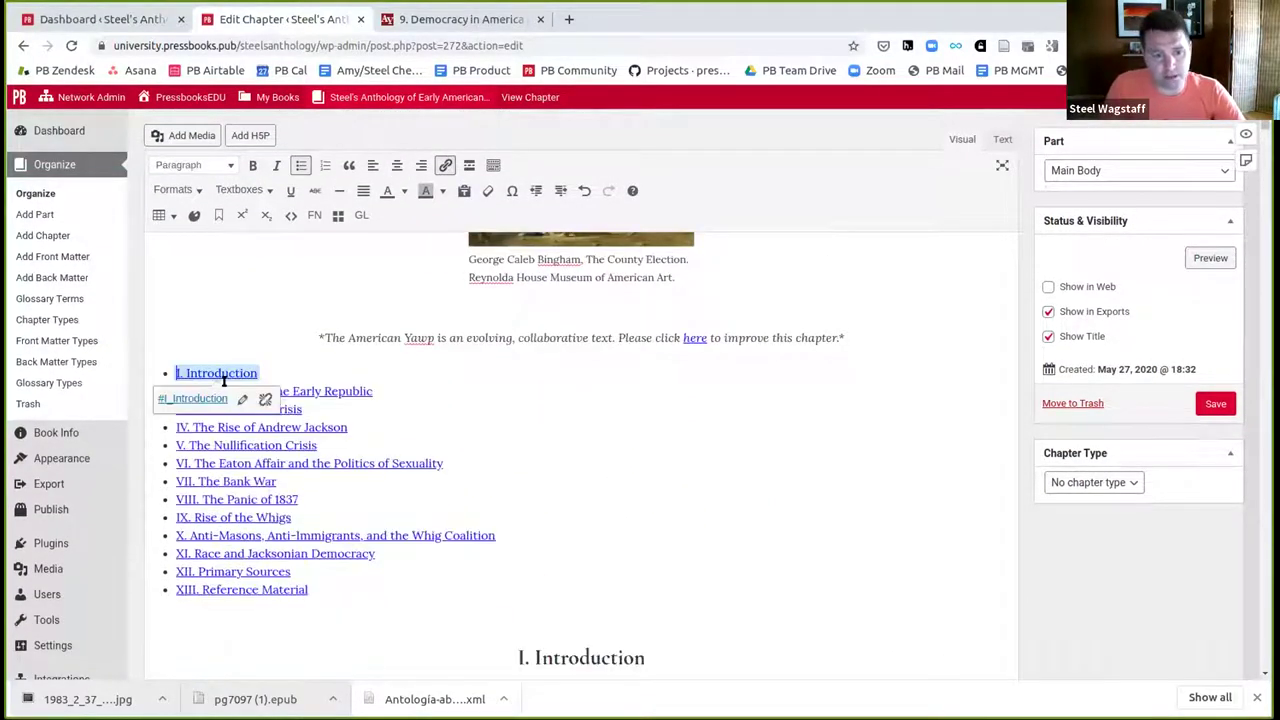
- Save the edited Democracy in America chapter and review its content in the webbook
{"action": "scroll", "coordinate": [270, 390], "scroll_direction": "down", "scroll_amount": 15}
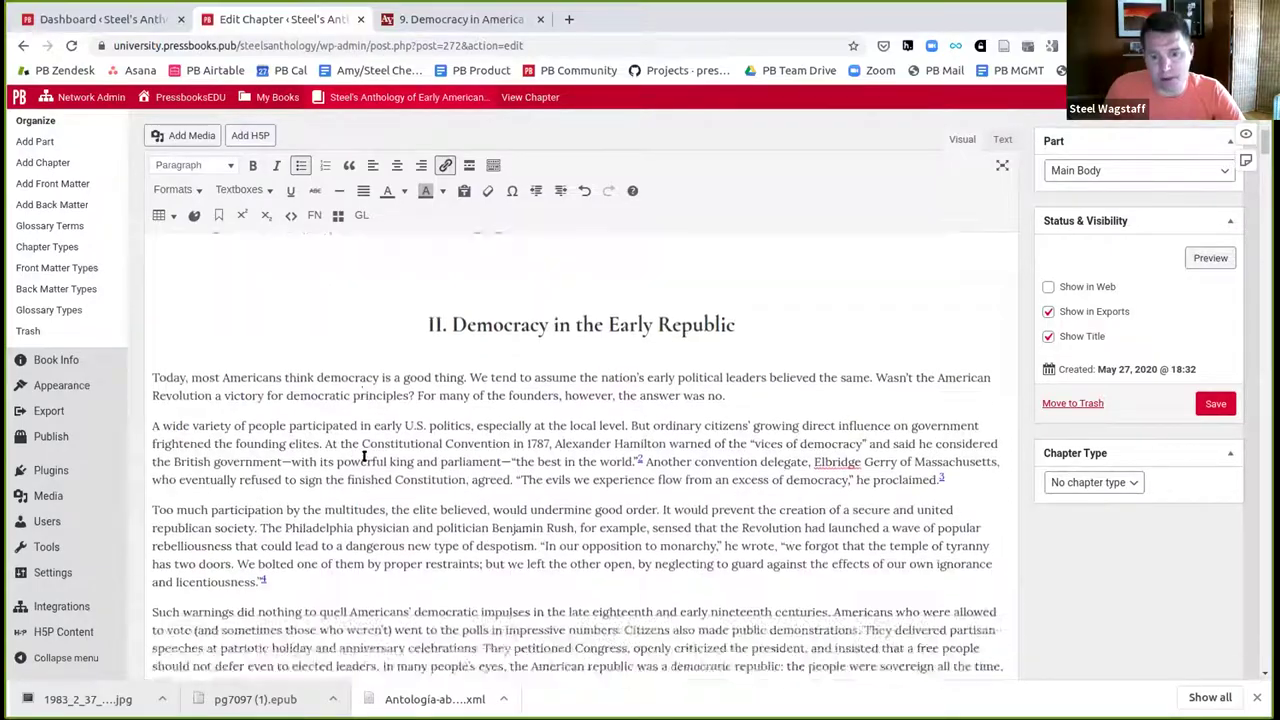
{"action": "scroll", "coordinate": [364, 456], "scroll_direction": "down", "scroll_amount": 15}
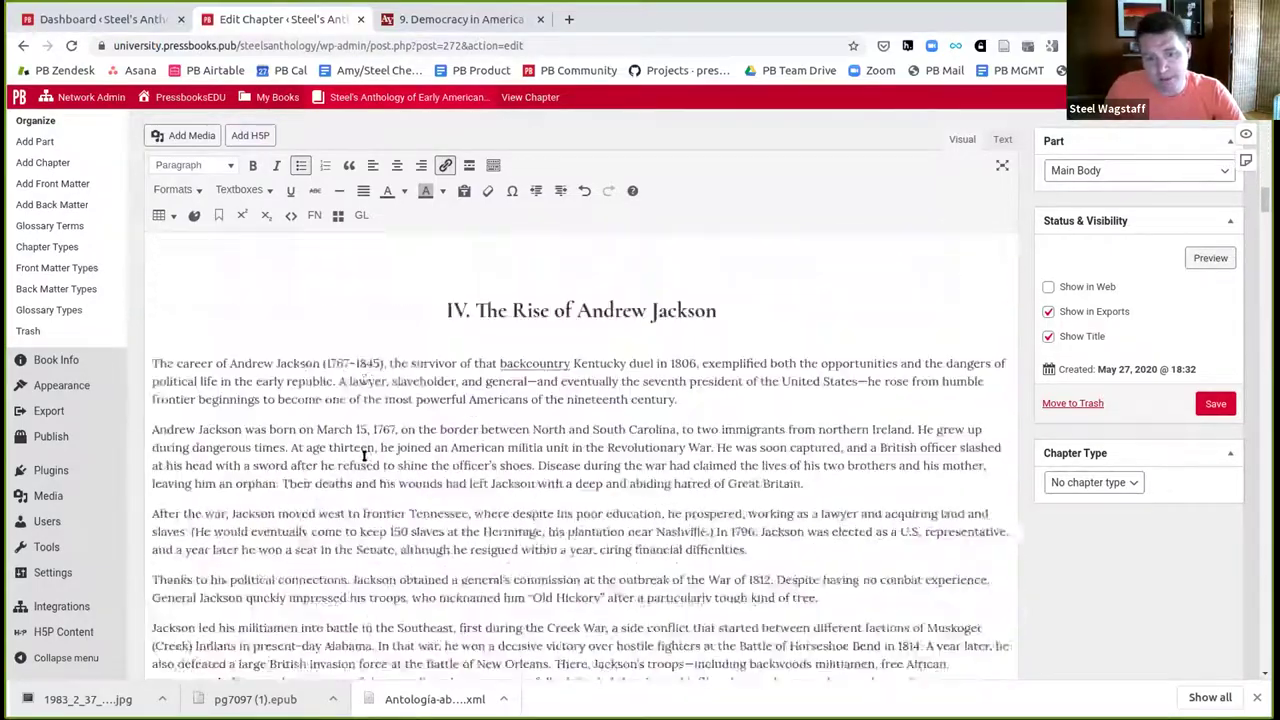
{"action": "scroll", "coordinate": [364, 456], "scroll_direction": "down", "scroll_amount": 15}
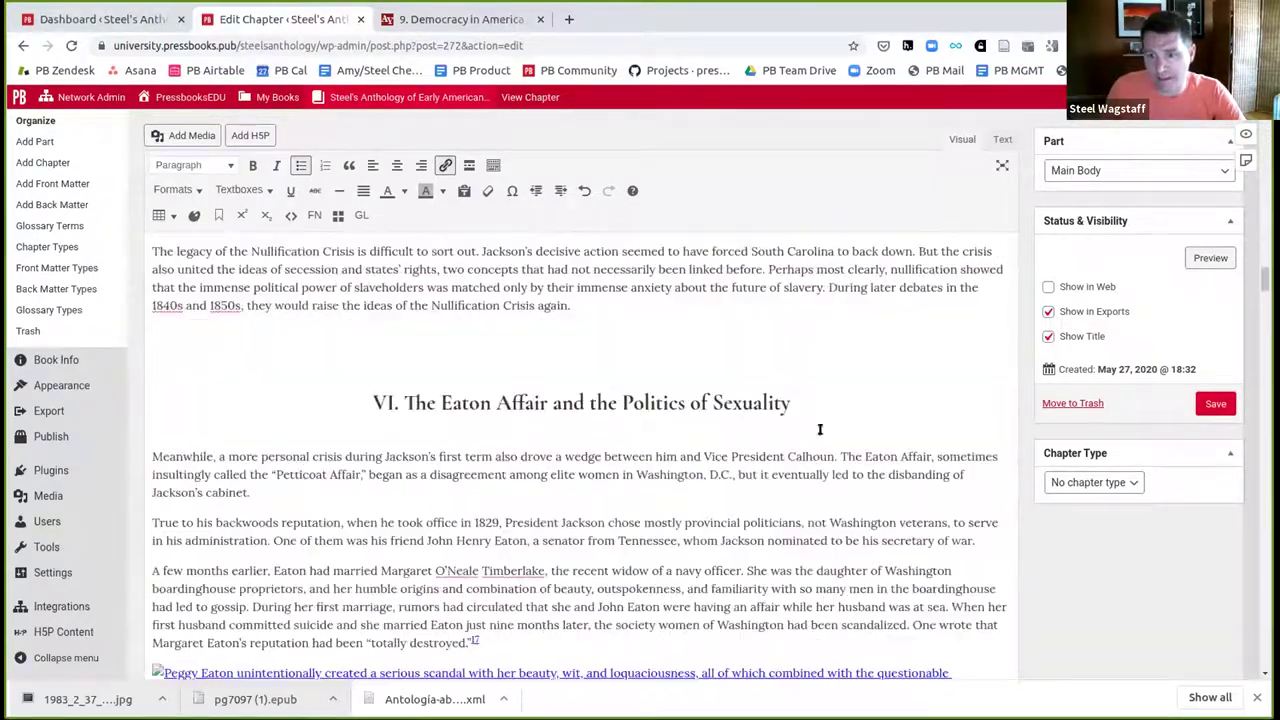
{"action": "left_click", "coordinate": [1216, 410]}
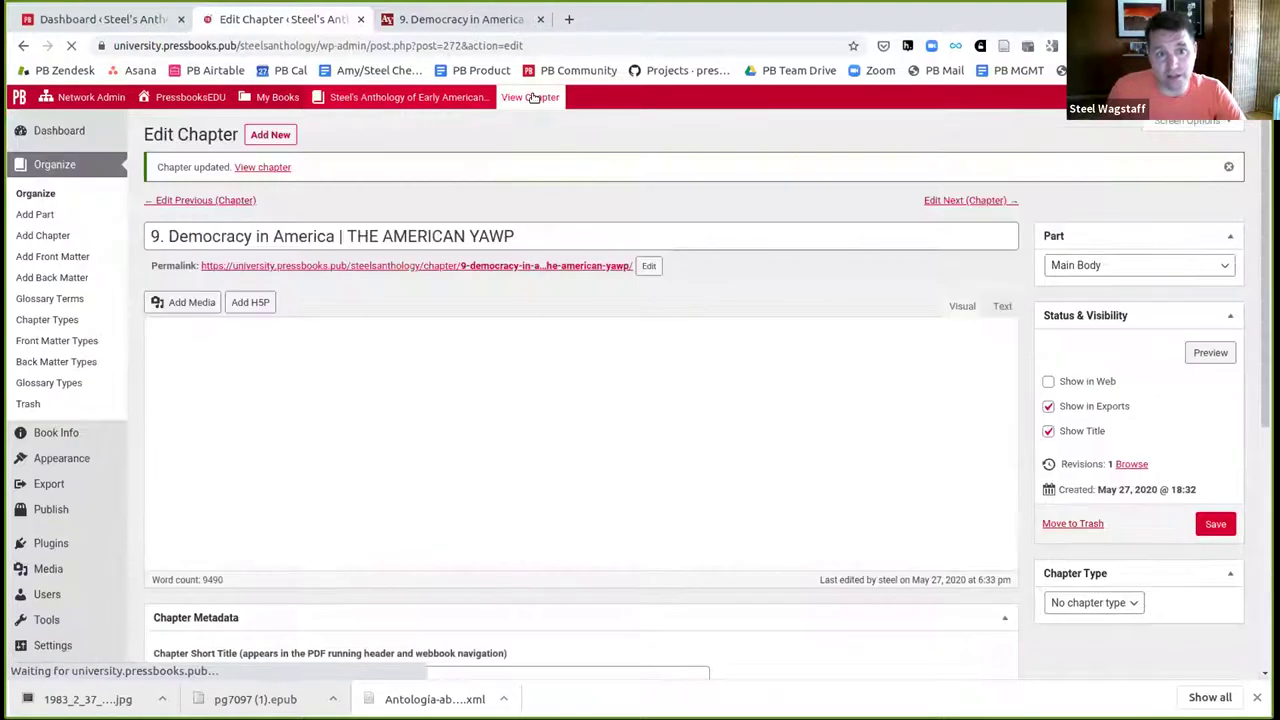
{"action": "left_click", "coordinate": [530, 97]}
{"action": "scroll", "coordinate": [583, 457], "scroll_direction": "down", "scroll_amount": 3}
{"action": "scroll", "coordinate": [620, 391], "scroll_direction": "down", "scroll_amount": 15}
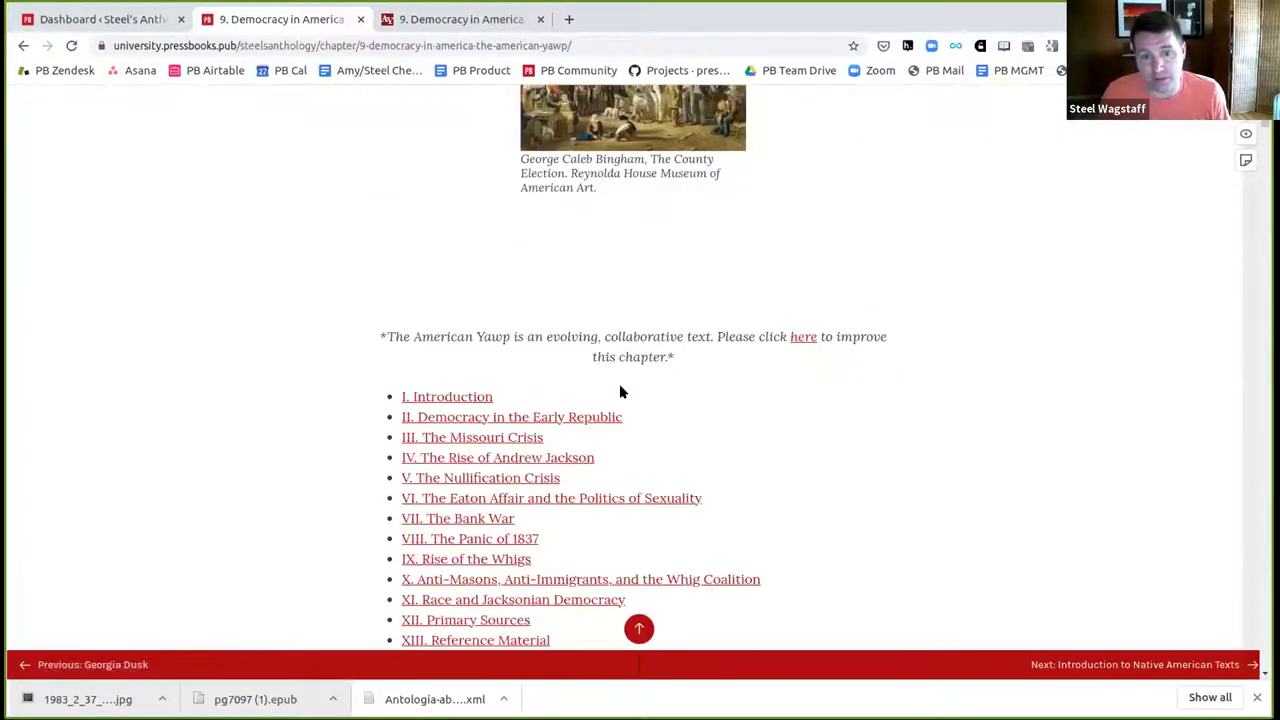
{"action": "scroll", "coordinate": [618, 388], "scroll_direction": "down", "scroll_amount": 10}
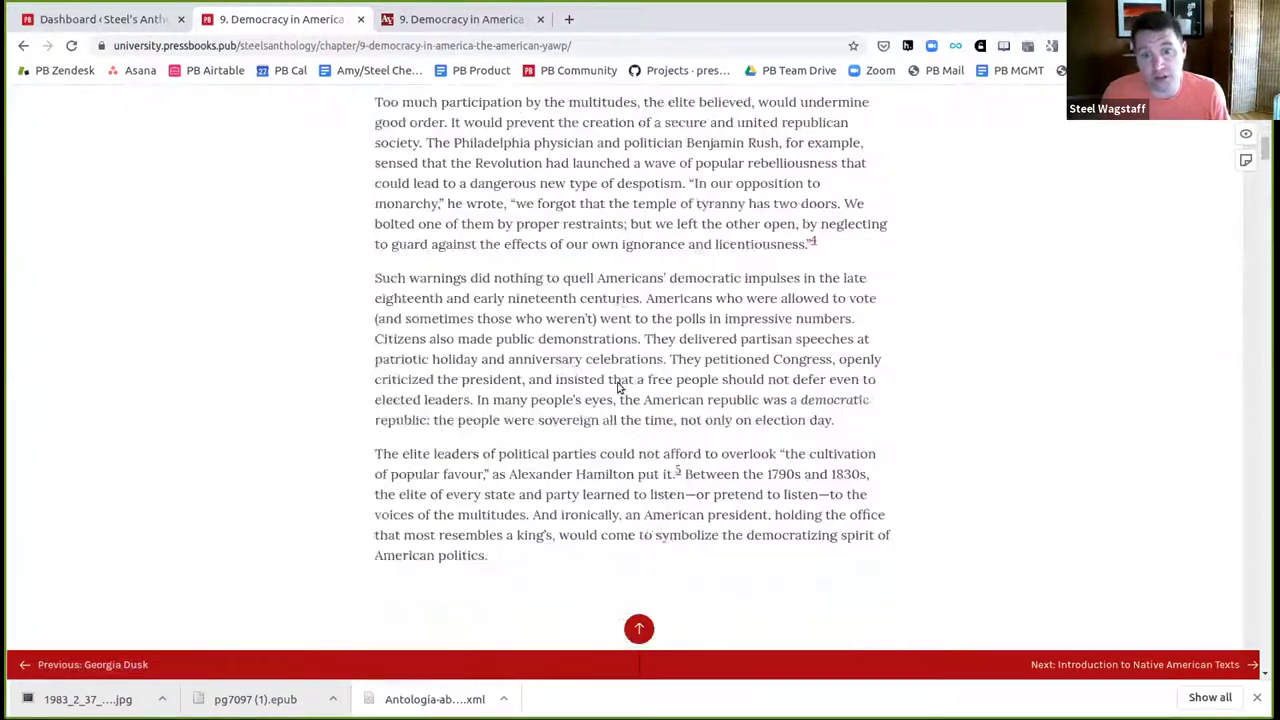
- Compare the chapter text with the original American Yawp page and close that source page
{"action": "left_click", "coordinate": [432, 19]}
{"action": "scroll", "coordinate": [485, 379], "scroll_direction": "down", "scroll_amount": 12}
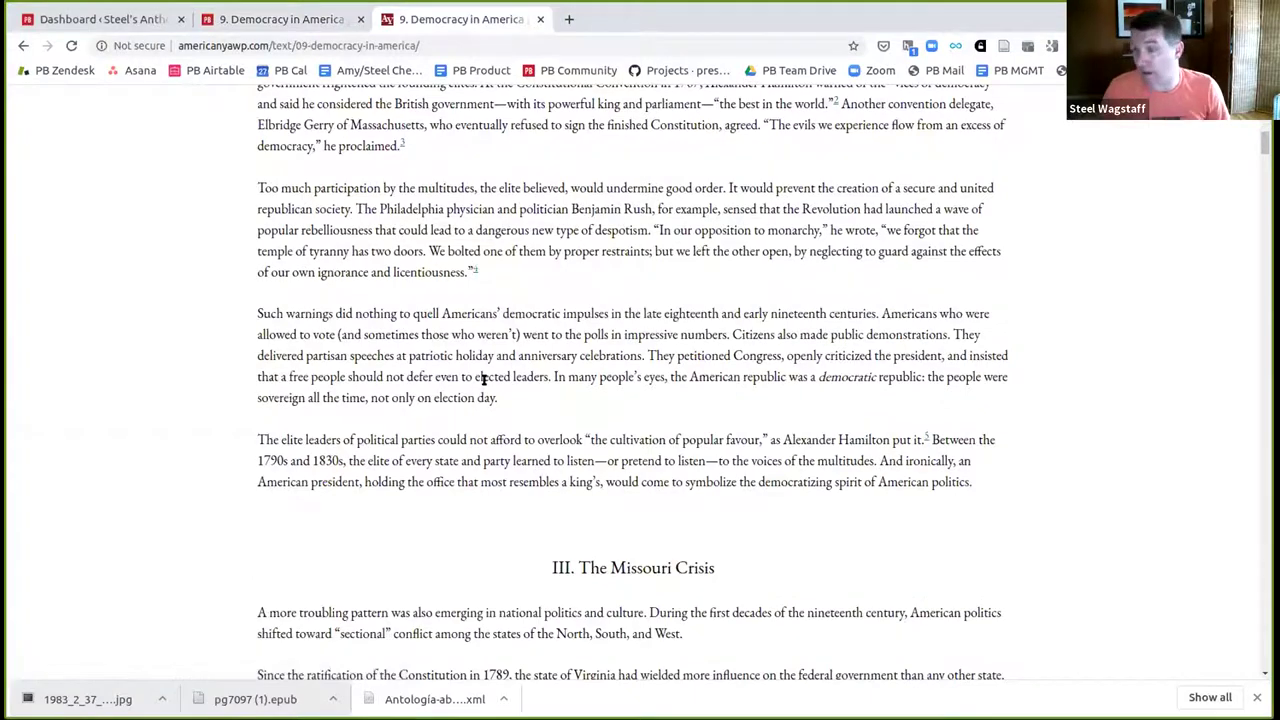
{"action": "key", "text": "ctrl+w"}
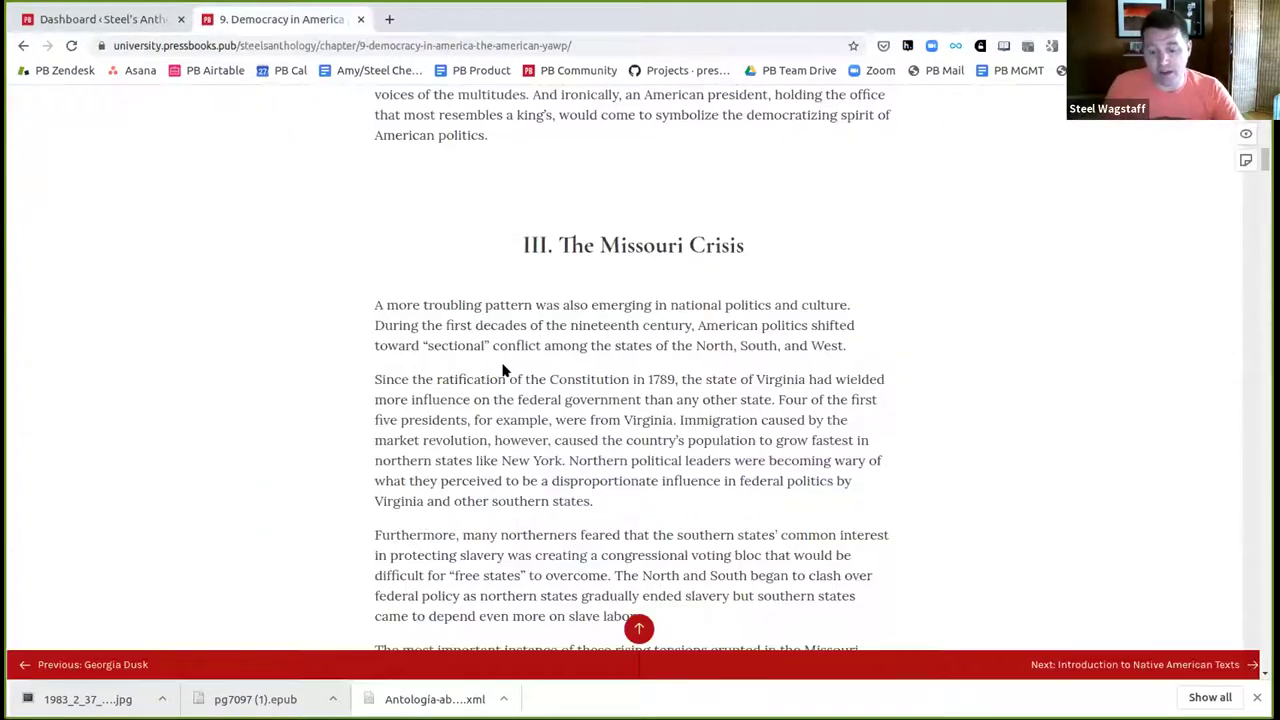
- Open the book's Import tool and widen the LibreOffice Writer window showing chapter_import.docx beside it
{"action": "key", "text": "End"}
{"action": "left_click", "coordinate": [421, 267]}
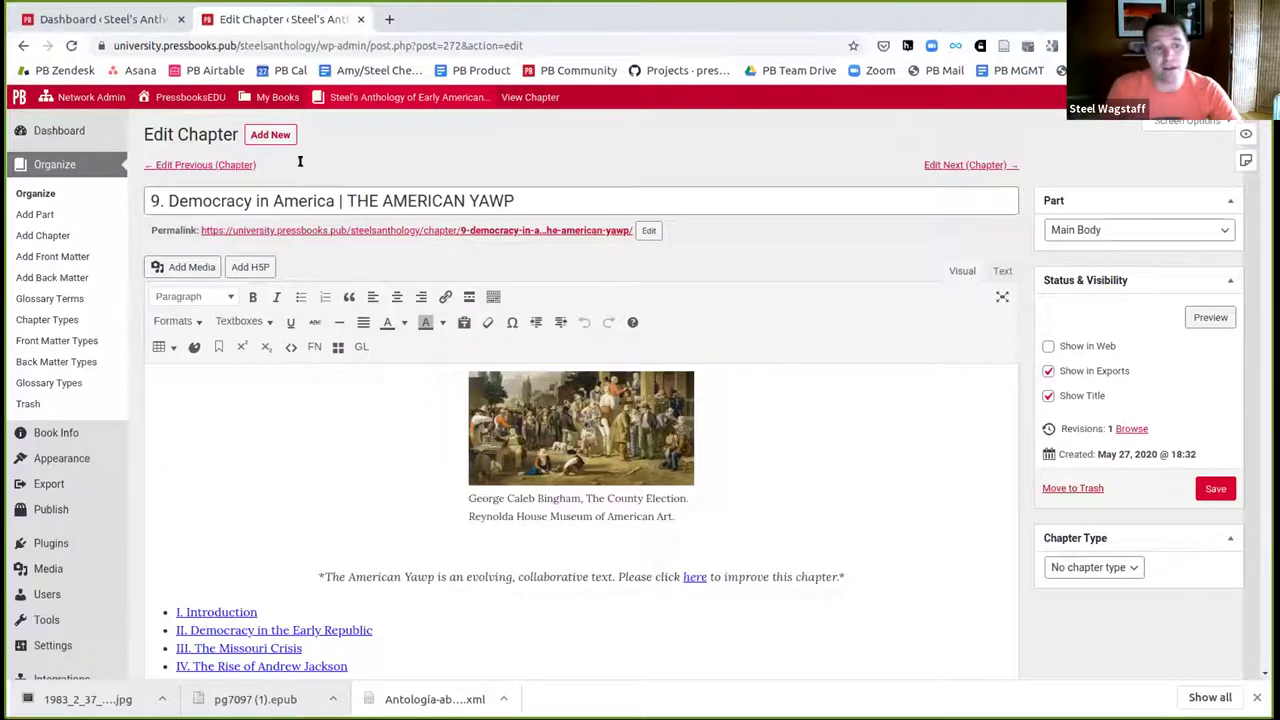
{"action": "left_click", "coordinate": [190, 593]}
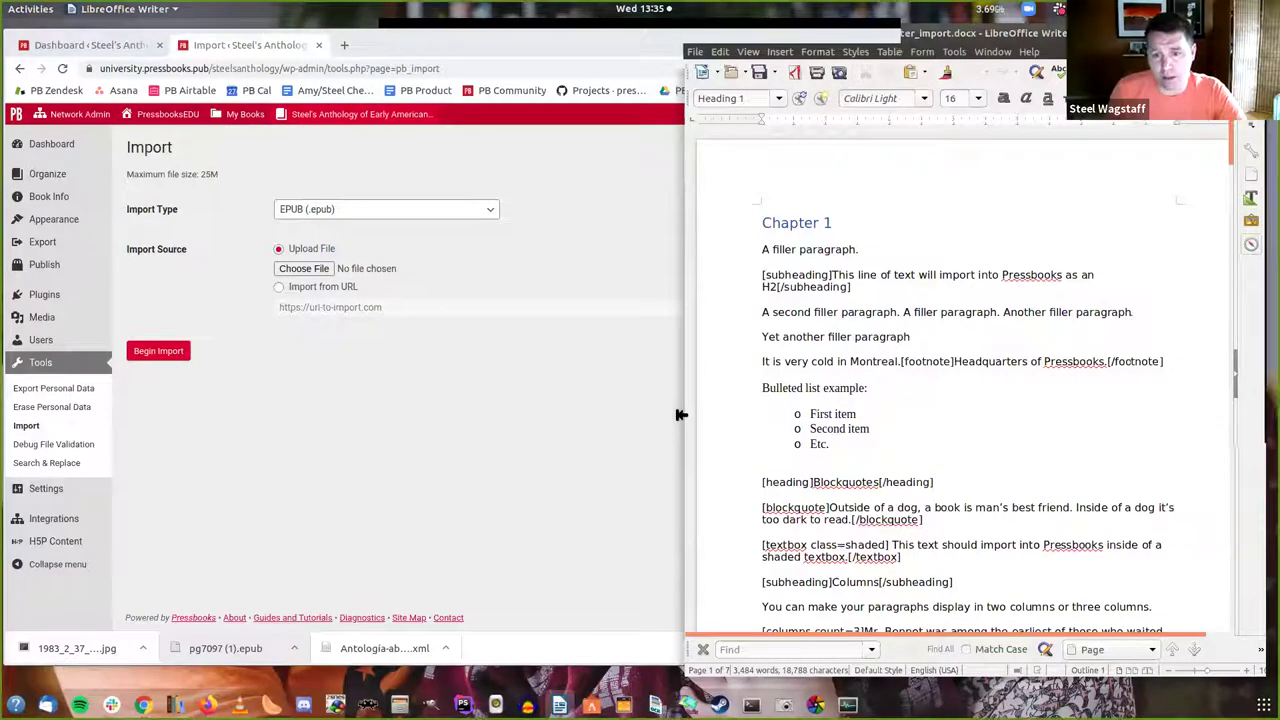
{"action": "left_click_drag", "start_coordinate": [671, 417], "coordinate": [437, 425]}
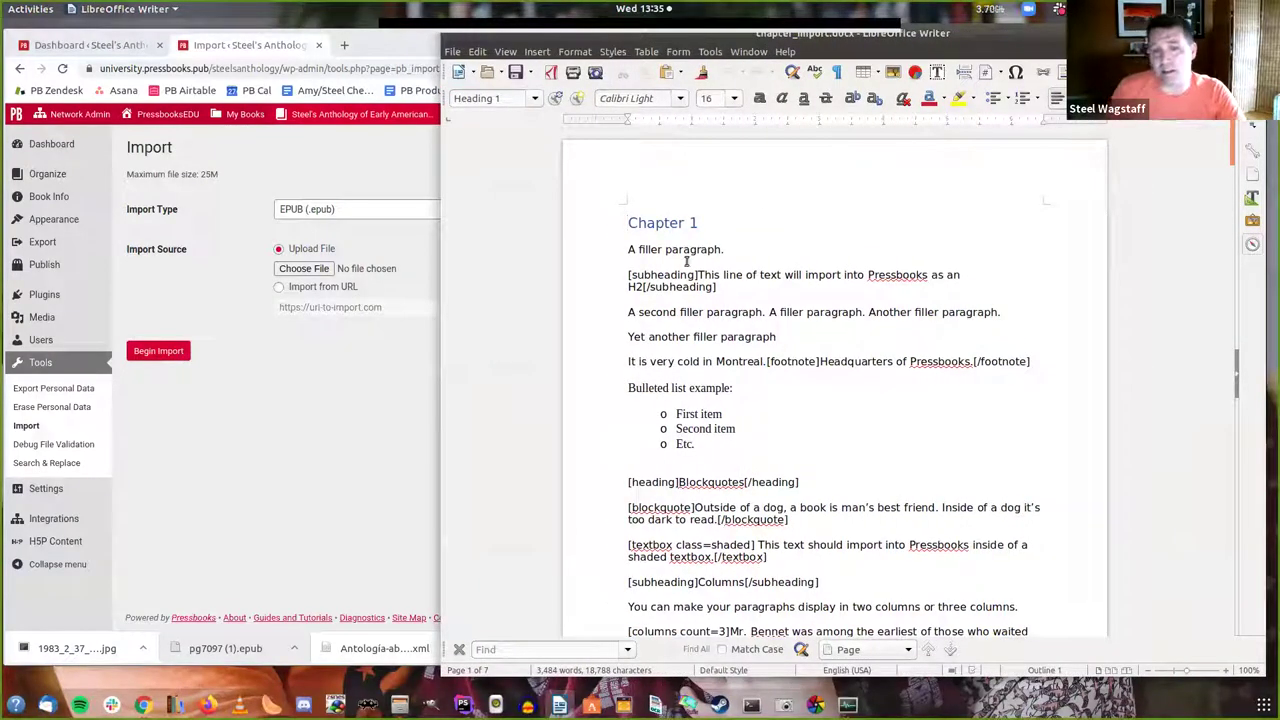
- Examine the Heading 1 chapter titles and the bracketed formatting shortcodes, such as [subheading], in chapter_import.docx
{"action": "left_click_drag", "start_coordinate": [626, 222], "coordinate": [703, 223]}
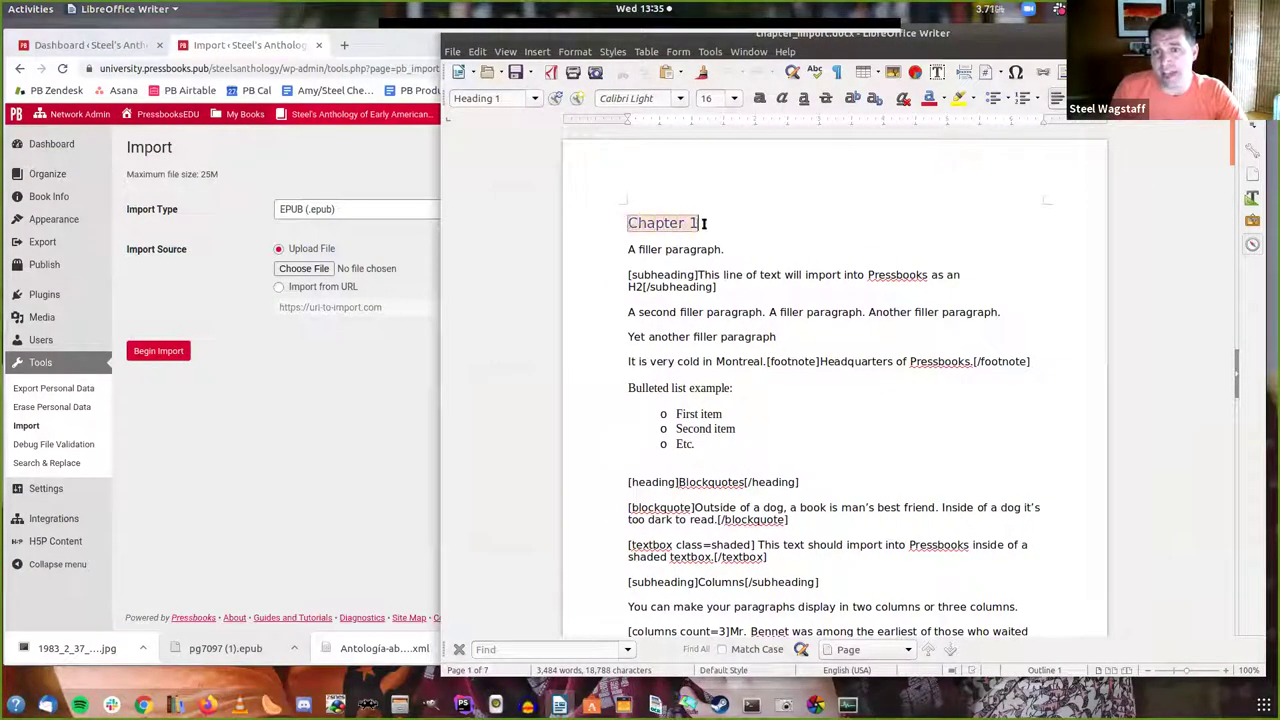
{"action": "left_click", "coordinate": [627, 250]}
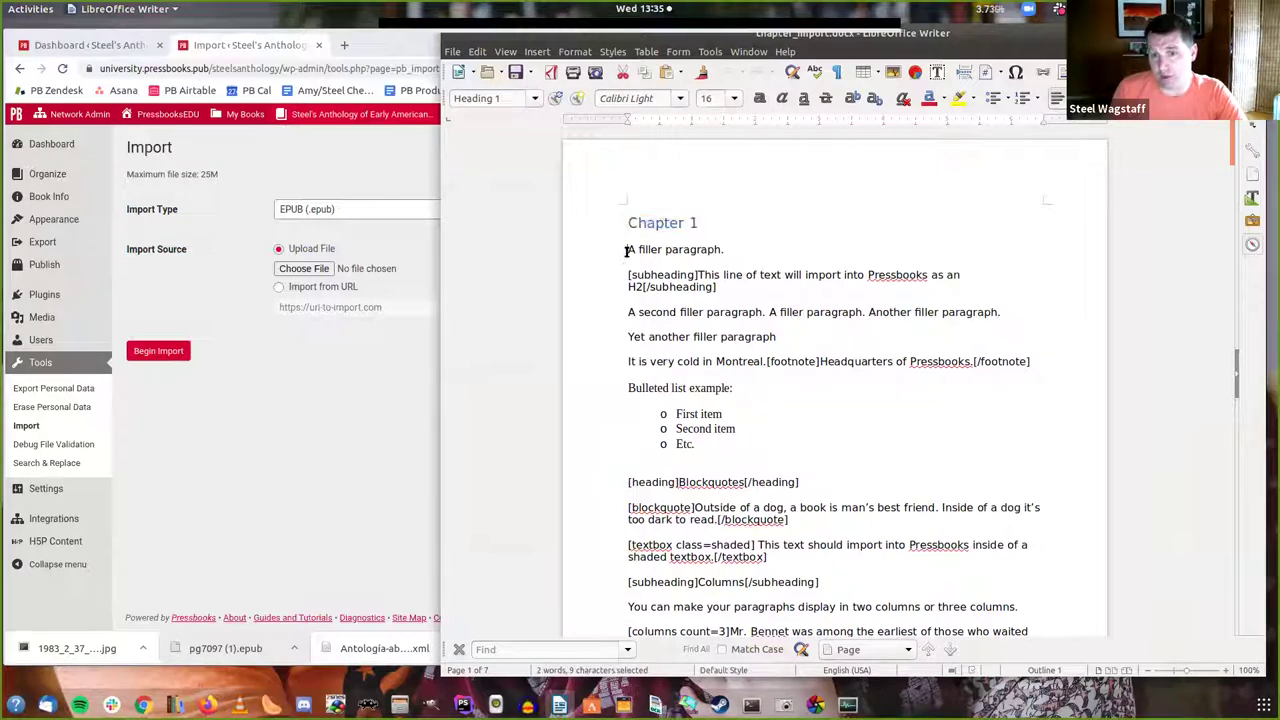
{"action": "left_click_drag", "start_coordinate": [627, 278], "coordinate": [694, 279]}
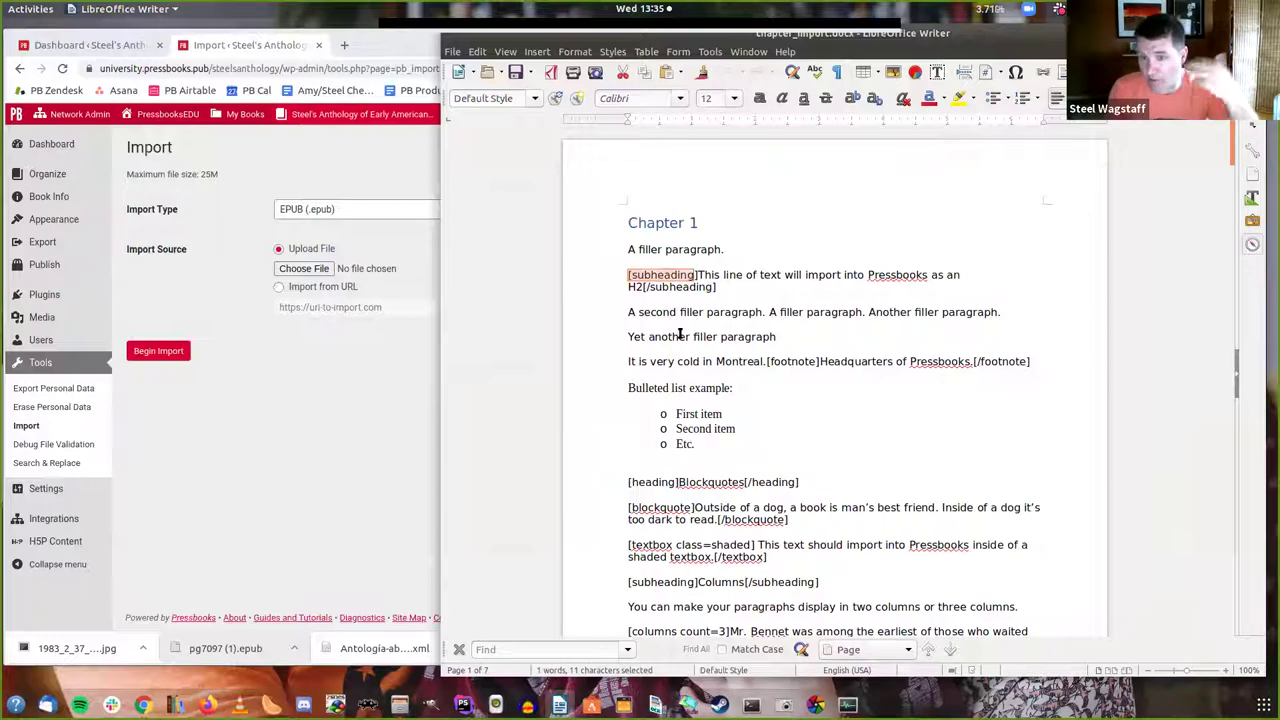
{"action": "scroll", "coordinate": [679, 334], "scroll_direction": "down", "scroll_amount": 15}
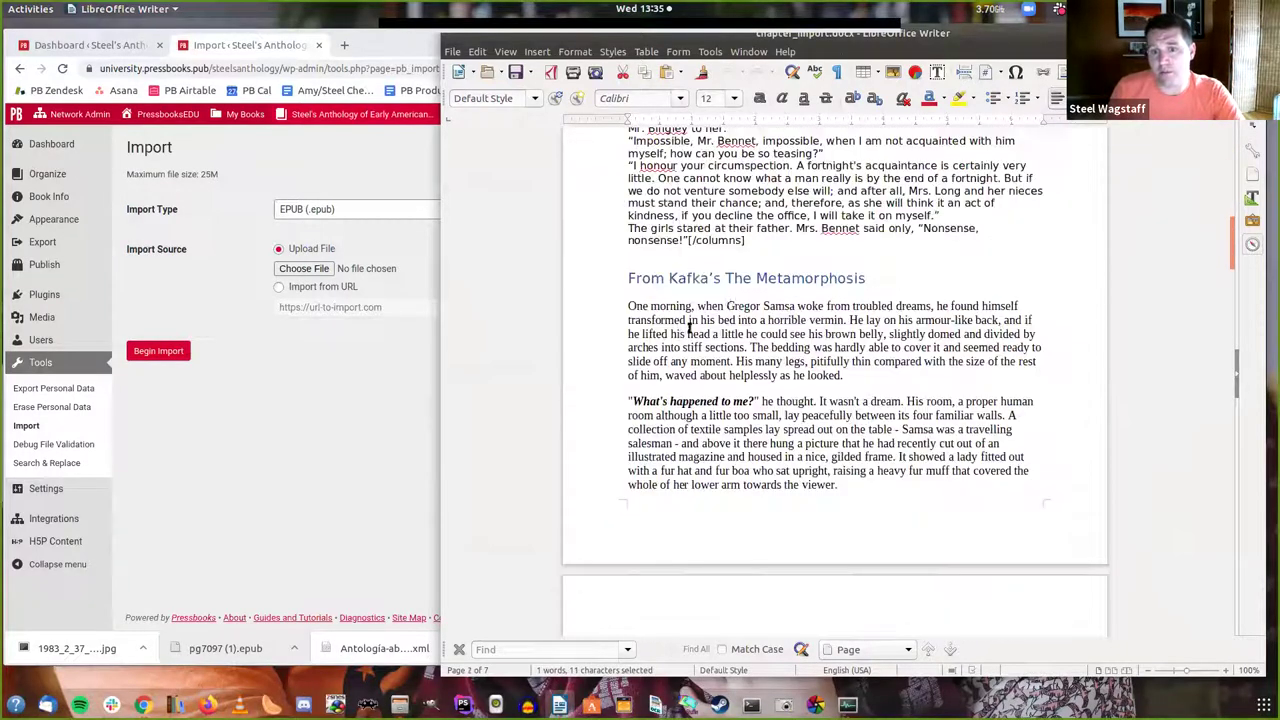
{"action": "left_click", "coordinate": [627, 280]}
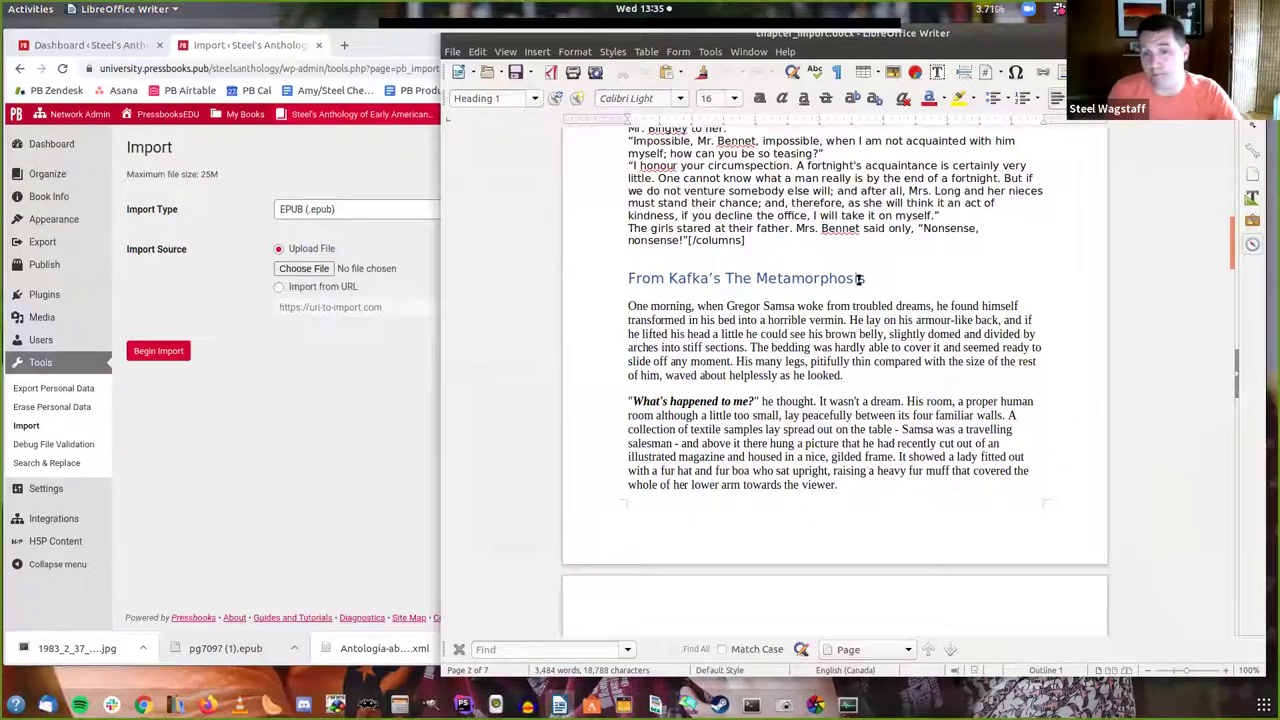
{"action": "scroll", "coordinate": [858, 279], "scroll_direction": "down", "scroll_amount": 10}
{"action": "scroll", "coordinate": [858, 275], "scroll_direction": "down", "scroll_amount": 12}
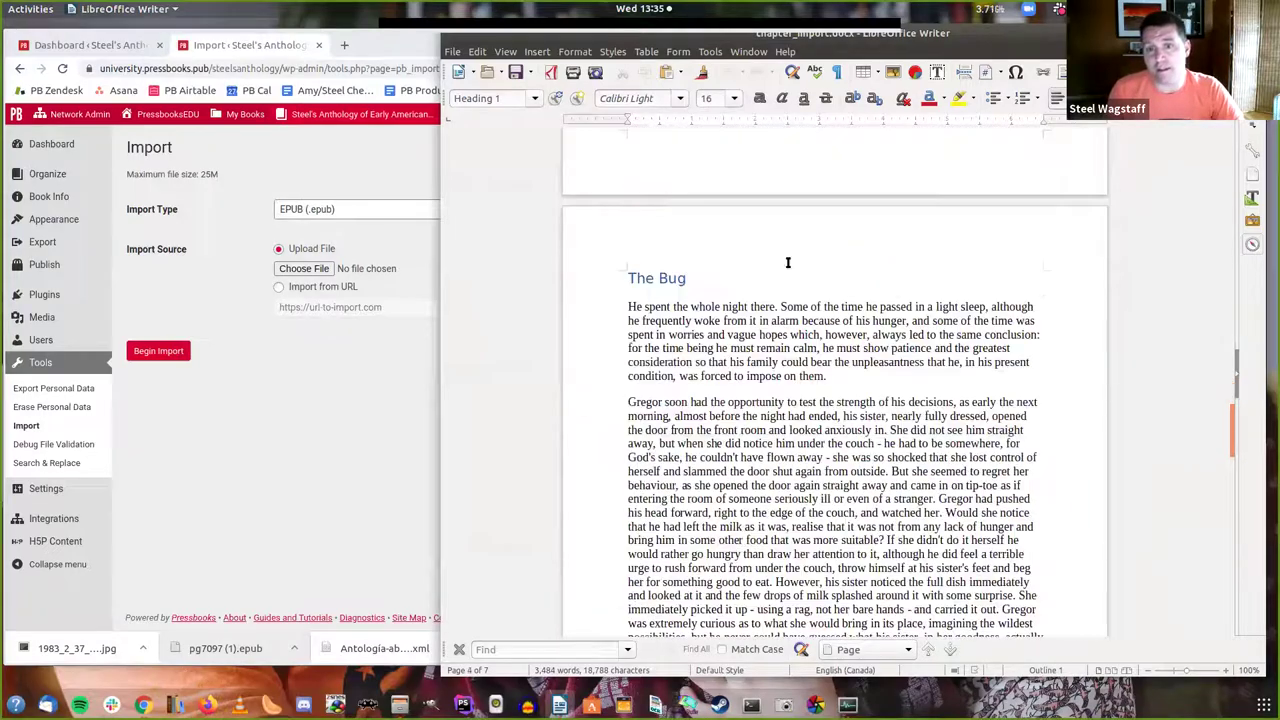
{"action": "scroll", "coordinate": [740, 346], "scroll_direction": "down", "scroll_amount": 15}
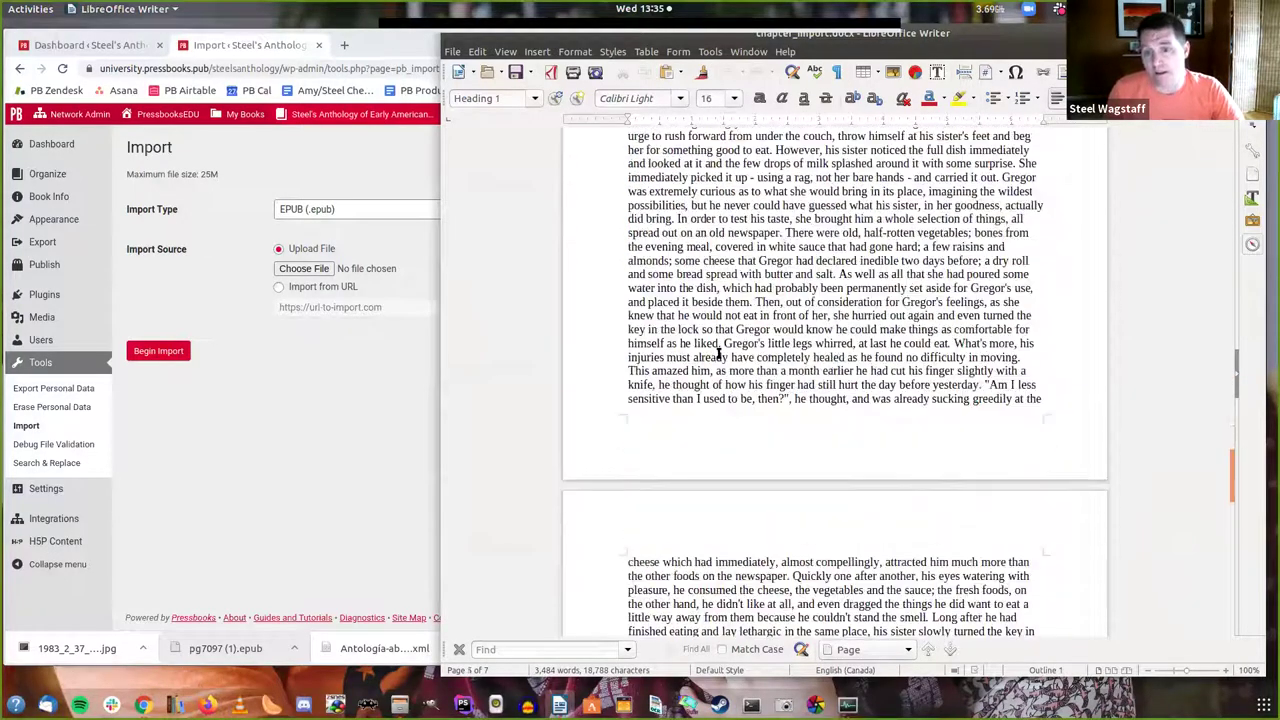
{"action": "scroll", "coordinate": [718, 353], "scroll_direction": "down", "scroll_amount": 3}
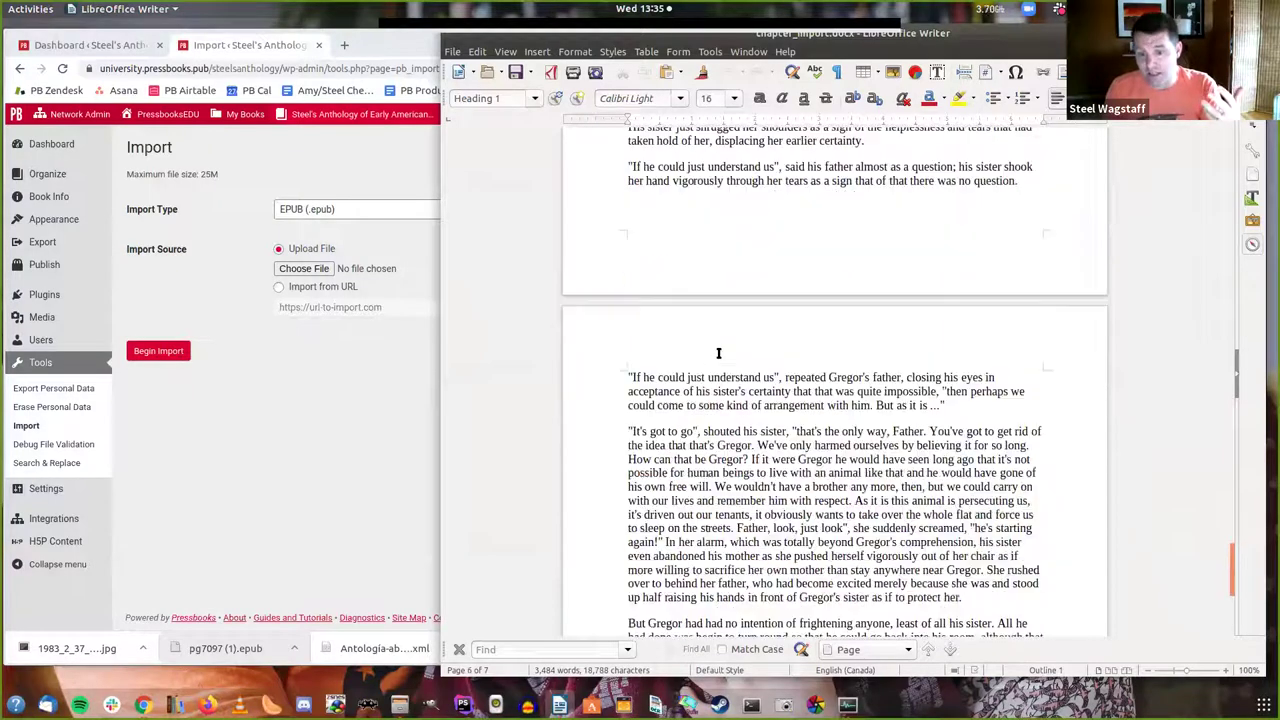
- Begin a Microsoft Word (.docx) import in Pressbooks with chapter_import.docx as the uploaded source file
{"action": "left_click", "coordinate": [316, 510]}
{"action": "left_click", "coordinate": [422, 209]}
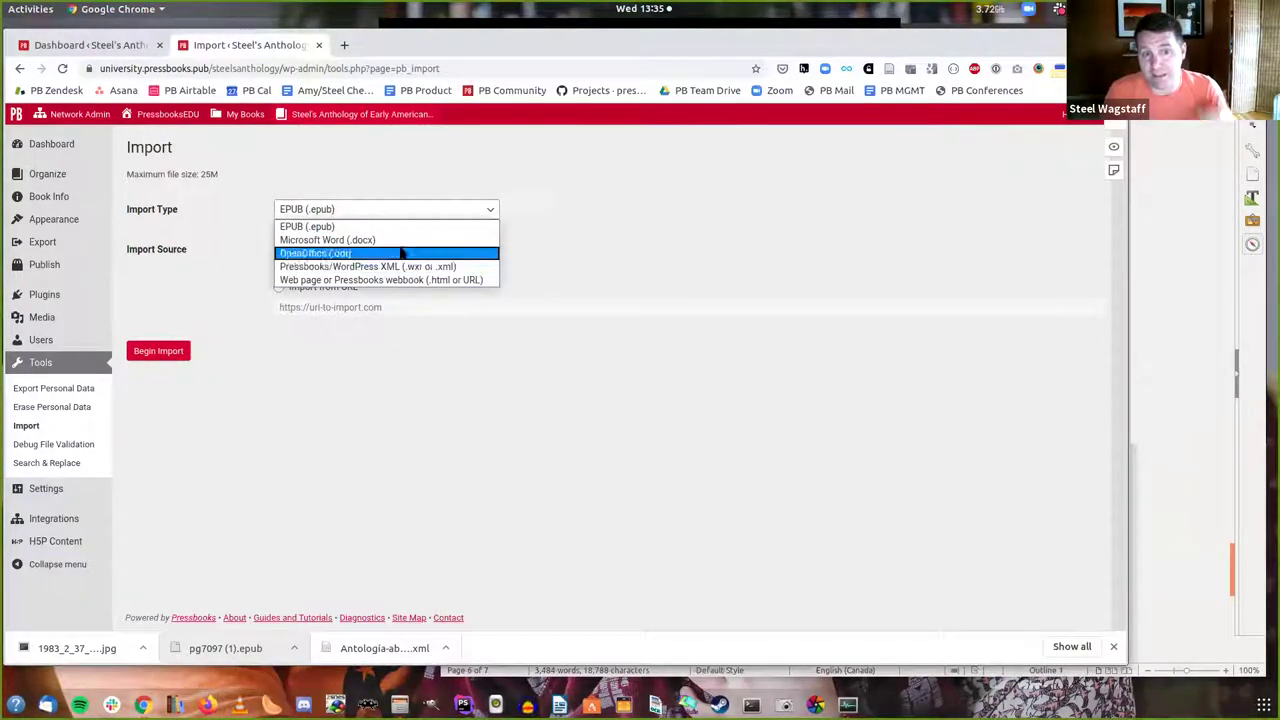
{"action": "left_click", "coordinate": [398, 241]}
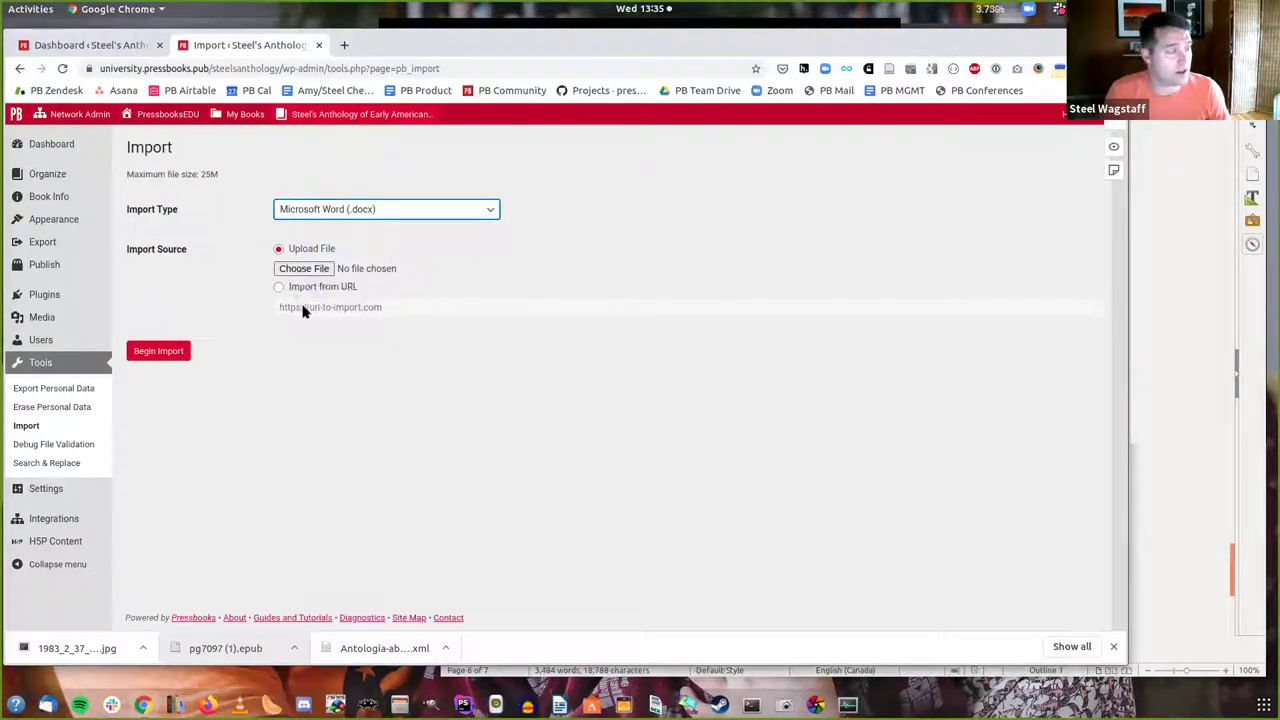
{"action": "left_click", "coordinate": [300, 268]}
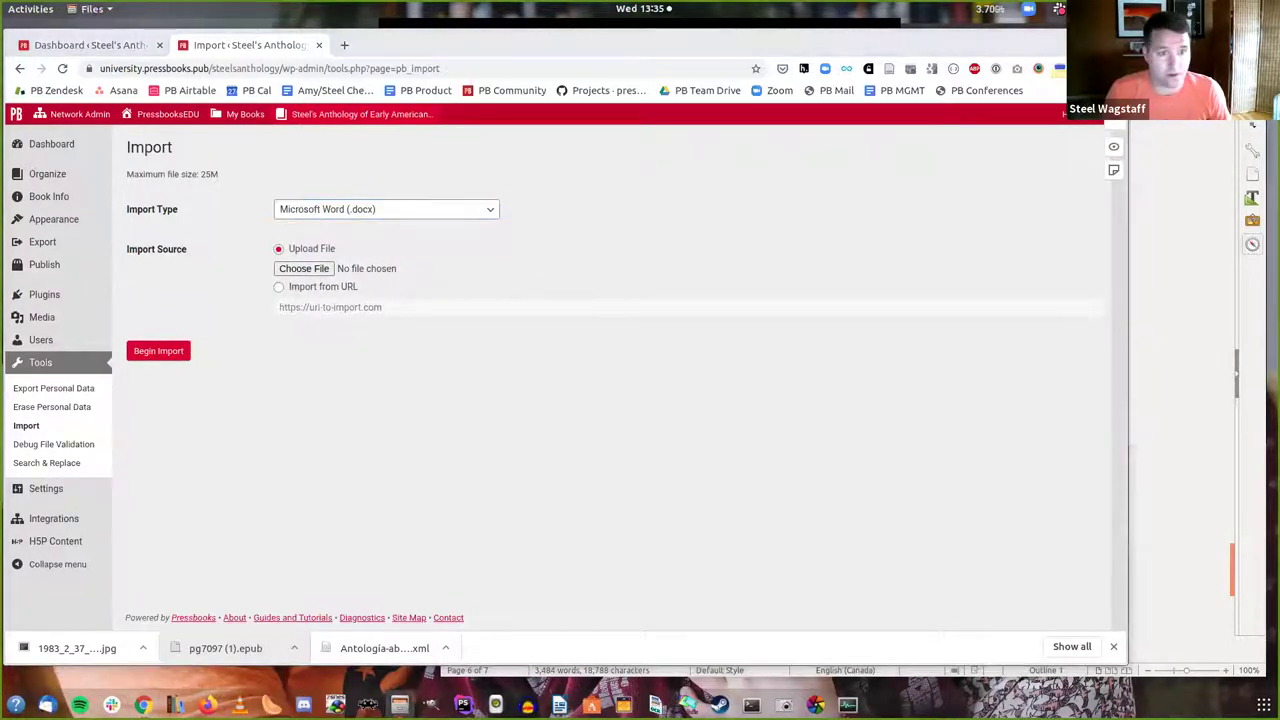
{"action": "left_click", "coordinate": [156, 356]}
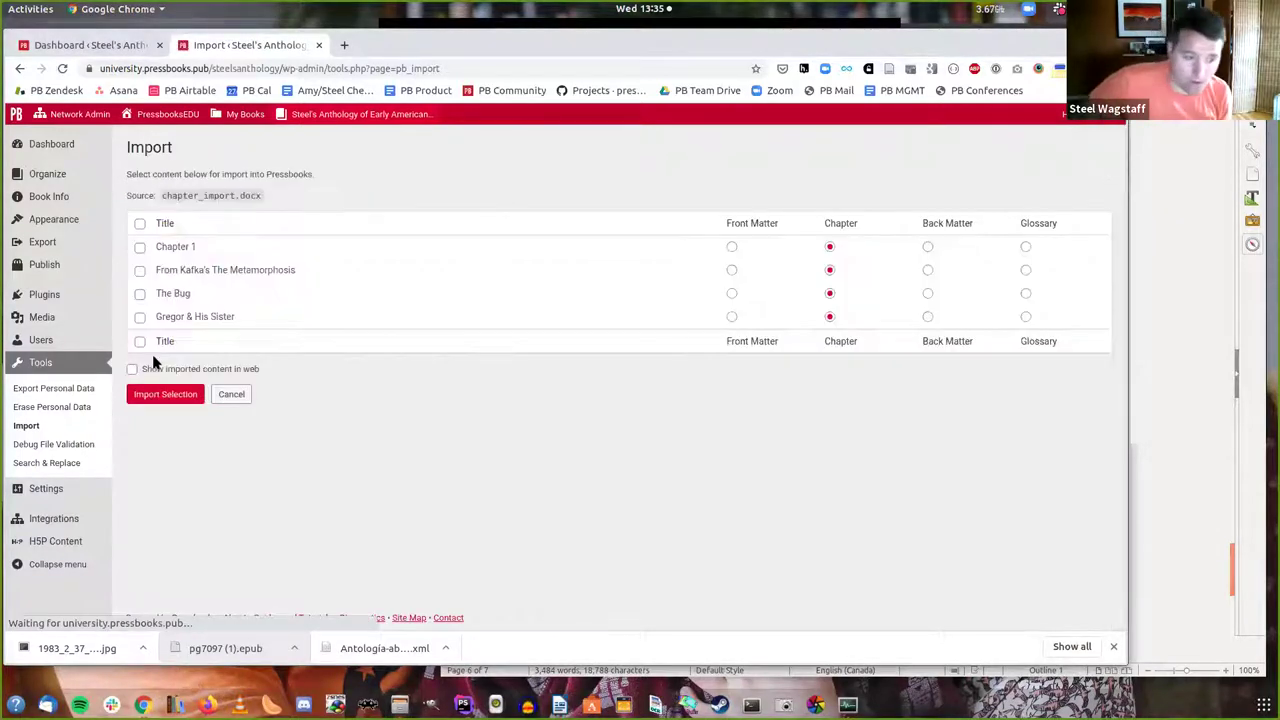
- Compare the chapter titles offered for import with the headings in the Word document, including "Gregor & His Sister"
{"action": "left_click", "coordinate": [1160, 529]}
{"action": "scroll", "coordinate": [737, 451], "scroll_direction": "up", "scroll_amount": 10}
{"action": "scroll", "coordinate": [737, 451], "scroll_direction": "down", "scroll_amount": 11}
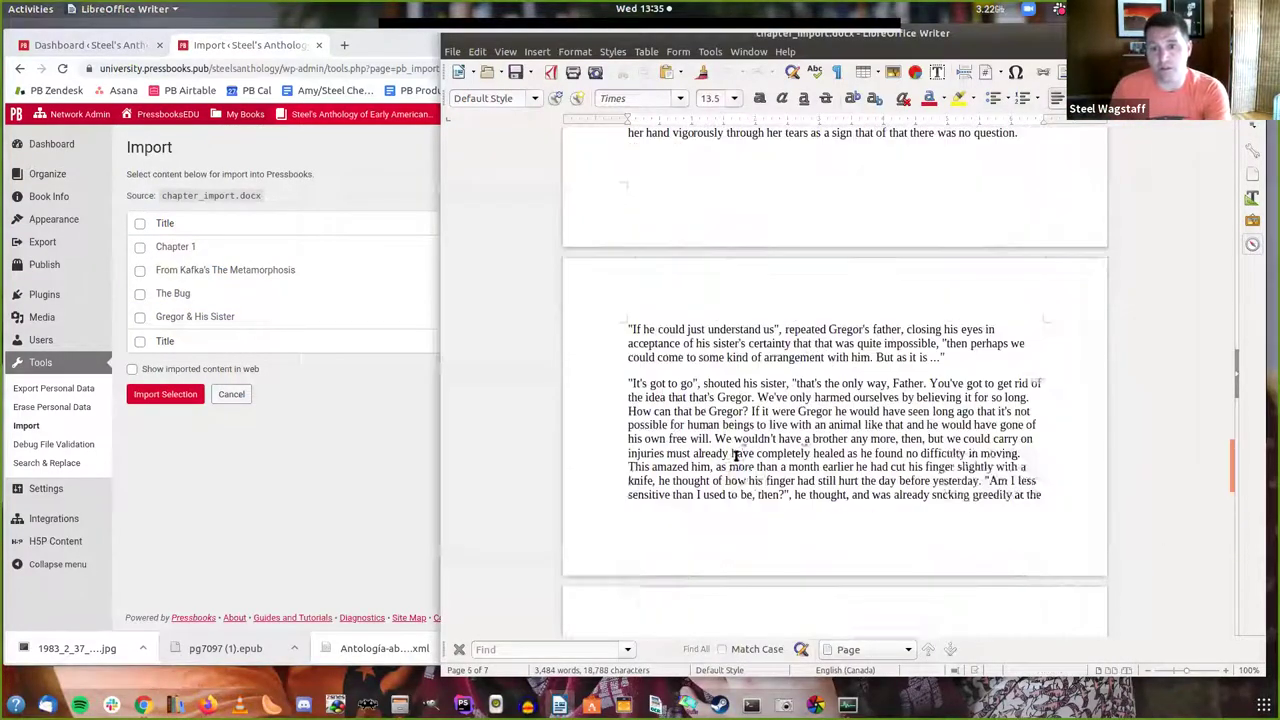
{"action": "scroll", "coordinate": [737, 456], "scroll_direction": "up", "scroll_amount": 10}
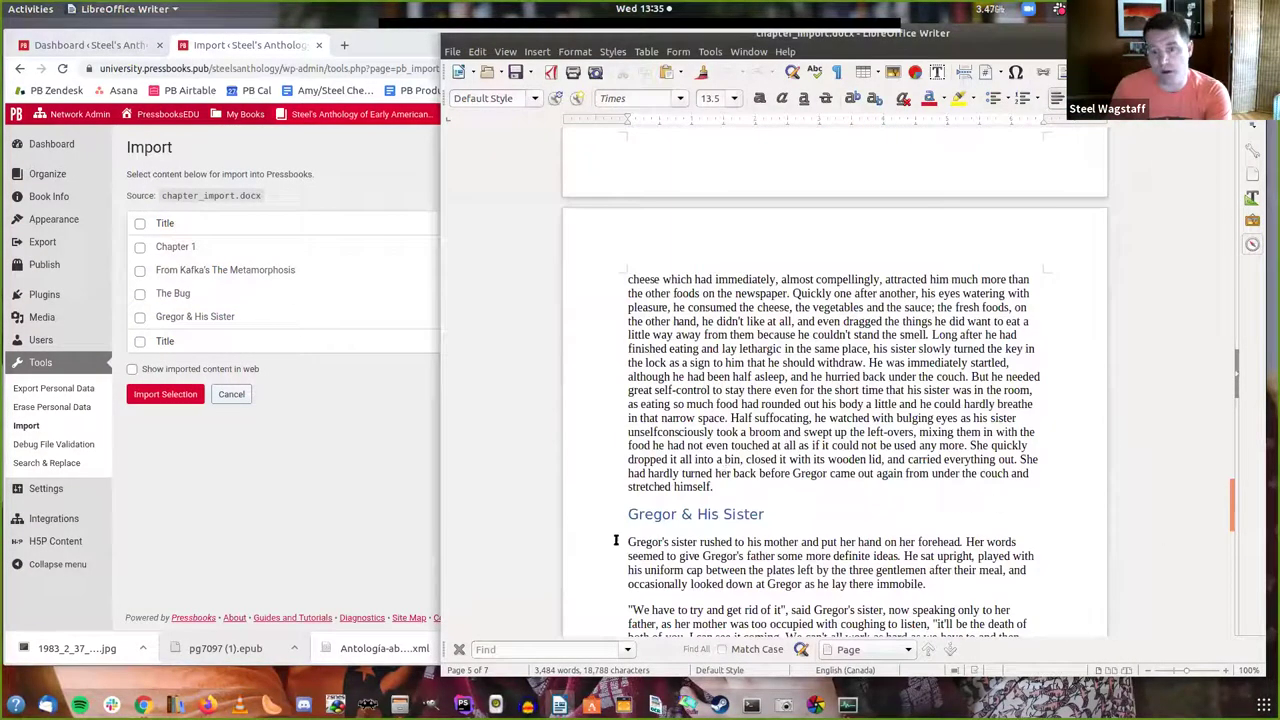
- Import all four listed titles from chapter_import.docx as chapters, with the imported content shown in web
{"action": "left_click", "coordinate": [140, 223]}
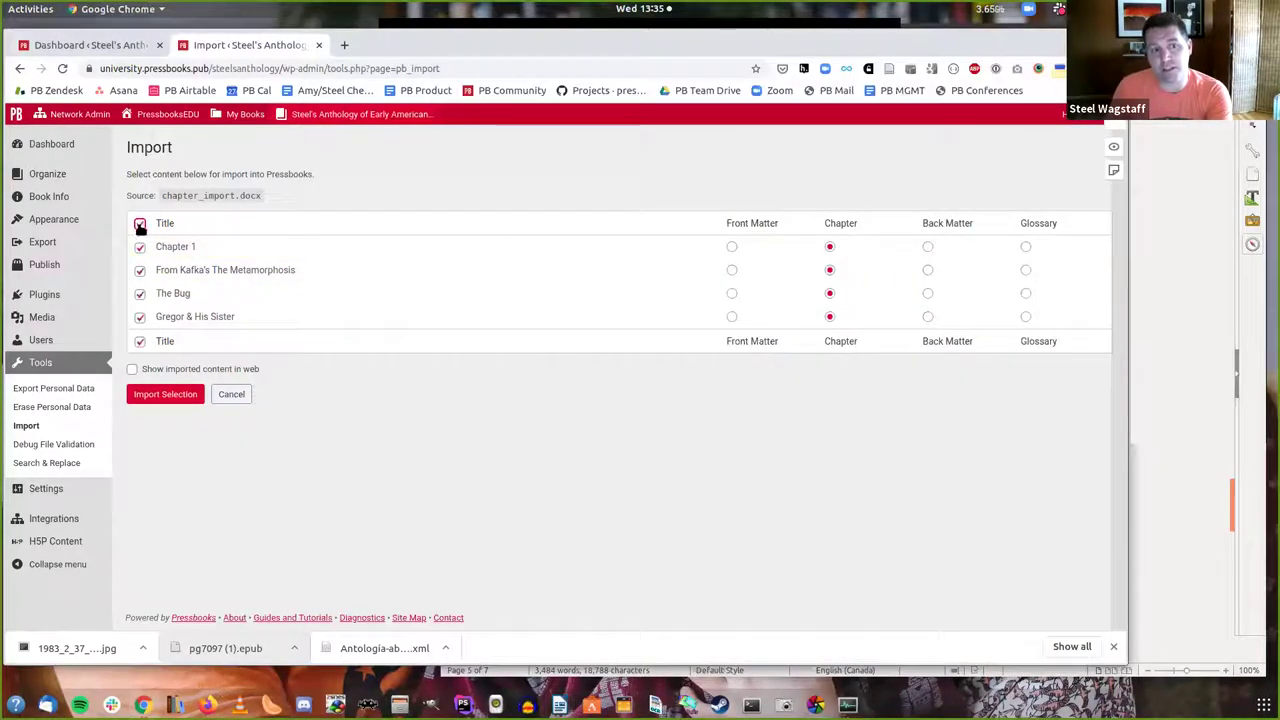
{"action": "left_click", "coordinate": [134, 371]}
{"action": "left_click", "coordinate": [152, 398]}
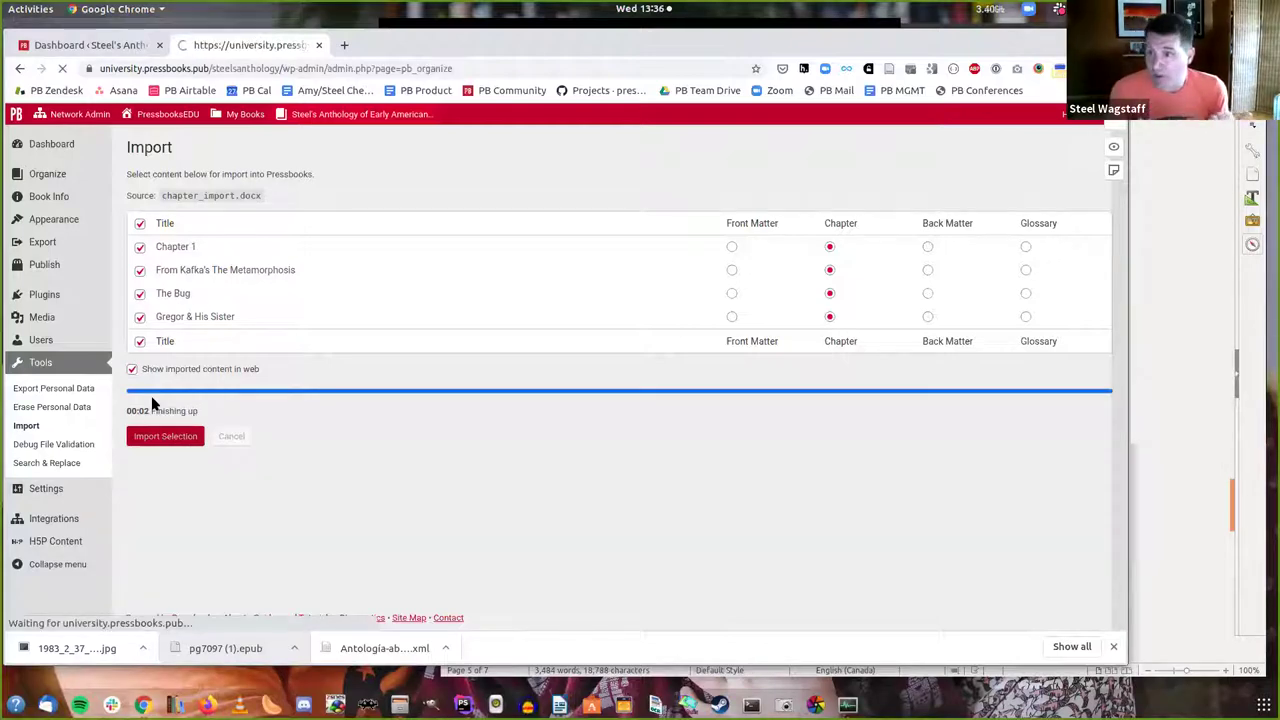
- View the imported Chapter 1 in the webbook and highlight its line "This line of text will import into Pressbooks as an H2"
{"action": "scroll", "coordinate": [153, 401], "scroll_direction": "down", "scroll_amount": 3}
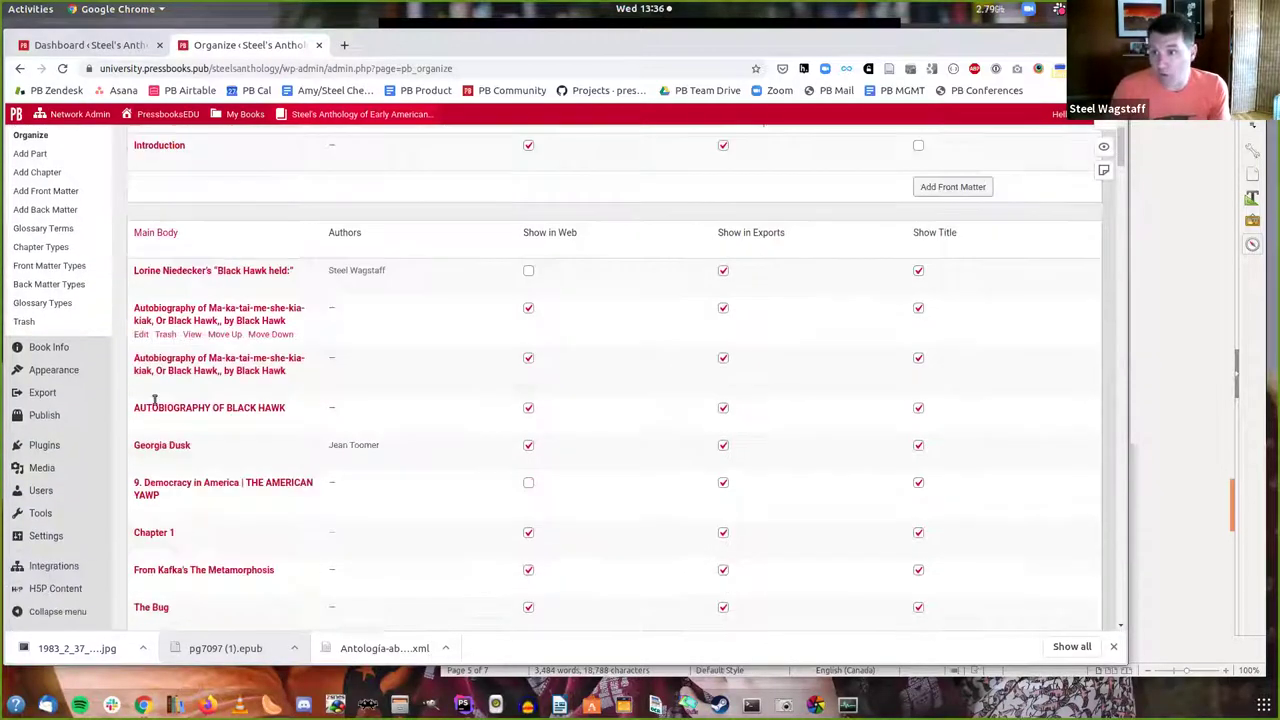
{"action": "scroll", "coordinate": [153, 401], "scroll_direction": "down", "scroll_amount": 2}
{"action": "left_click", "coordinate": [191, 411]}
{"action": "scroll", "coordinate": [386, 400], "scroll_direction": "down", "scroll_amount": 3}
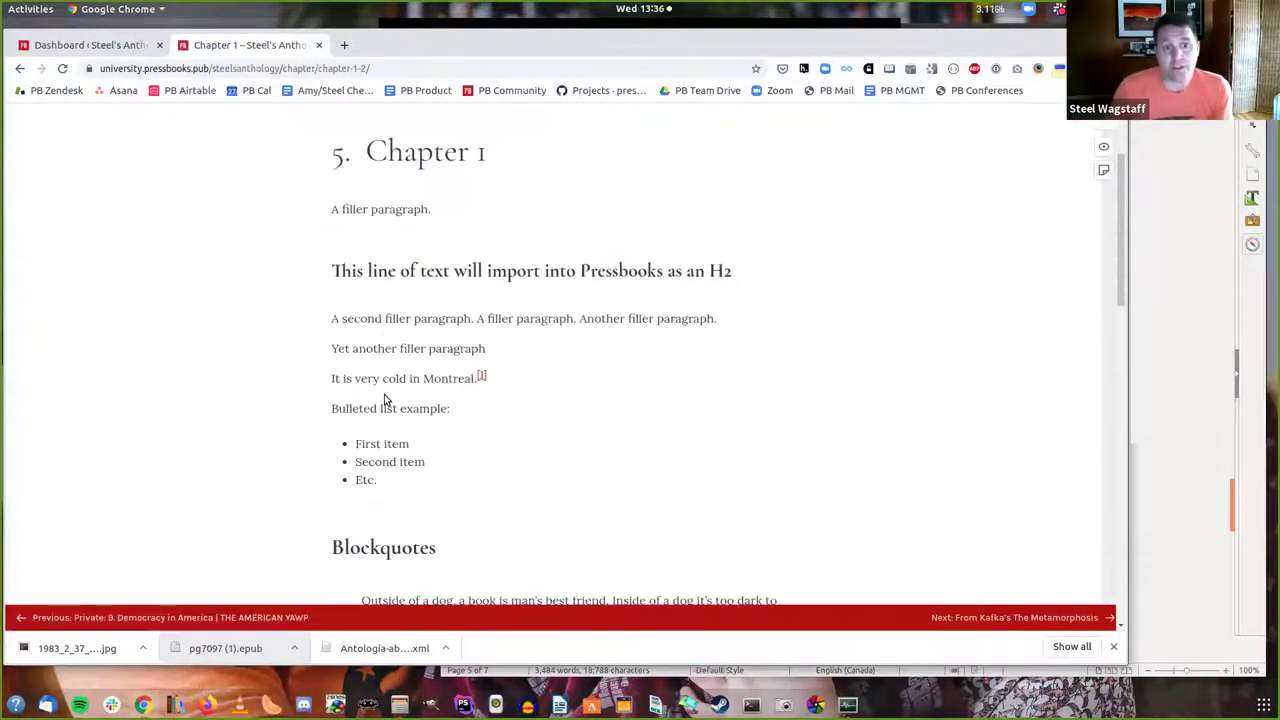
{"action": "left_click_drag", "start_coordinate": [330, 278], "coordinate": [775, 268]}
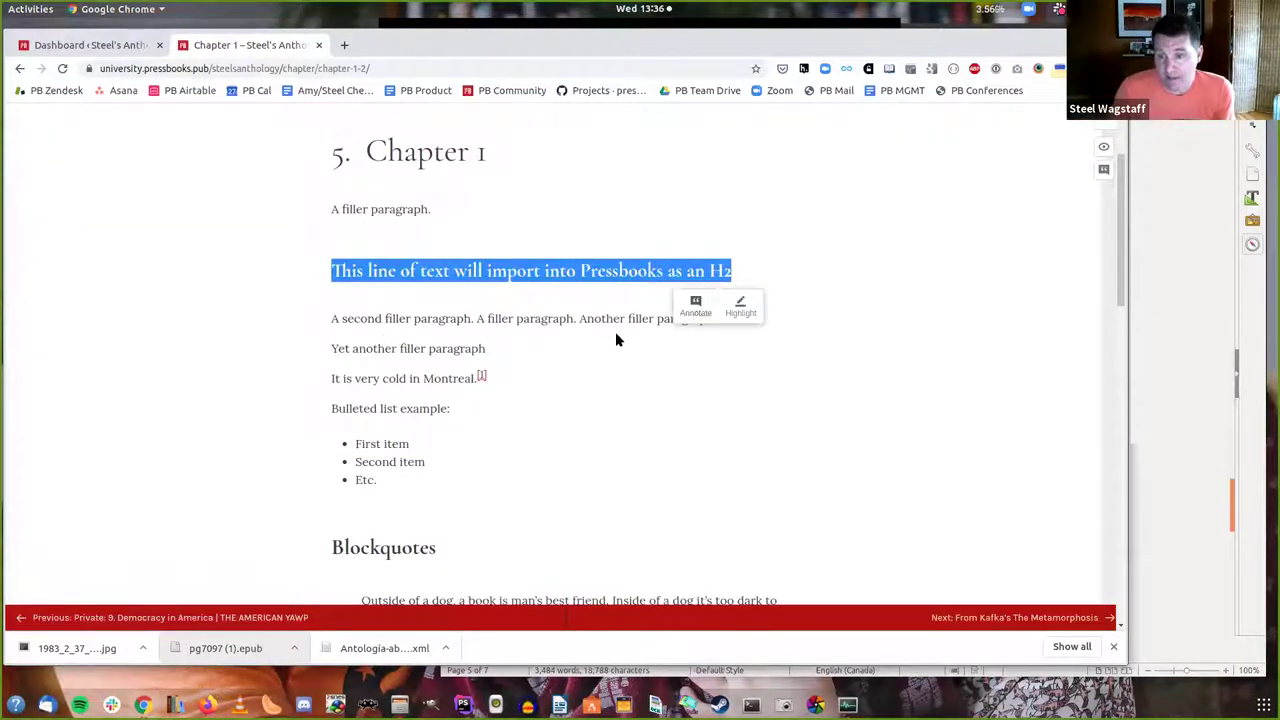
- Return to the start of chapter_import.docx in LibreOffice Writer and highlight the [subheading] and [footnote] shortcodes under Chapter 1
{"action": "left_click", "coordinate": [1178, 503]}
{"action": "scroll", "coordinate": [752, 390], "scroll_direction": "up", "scroll_amount": 10}
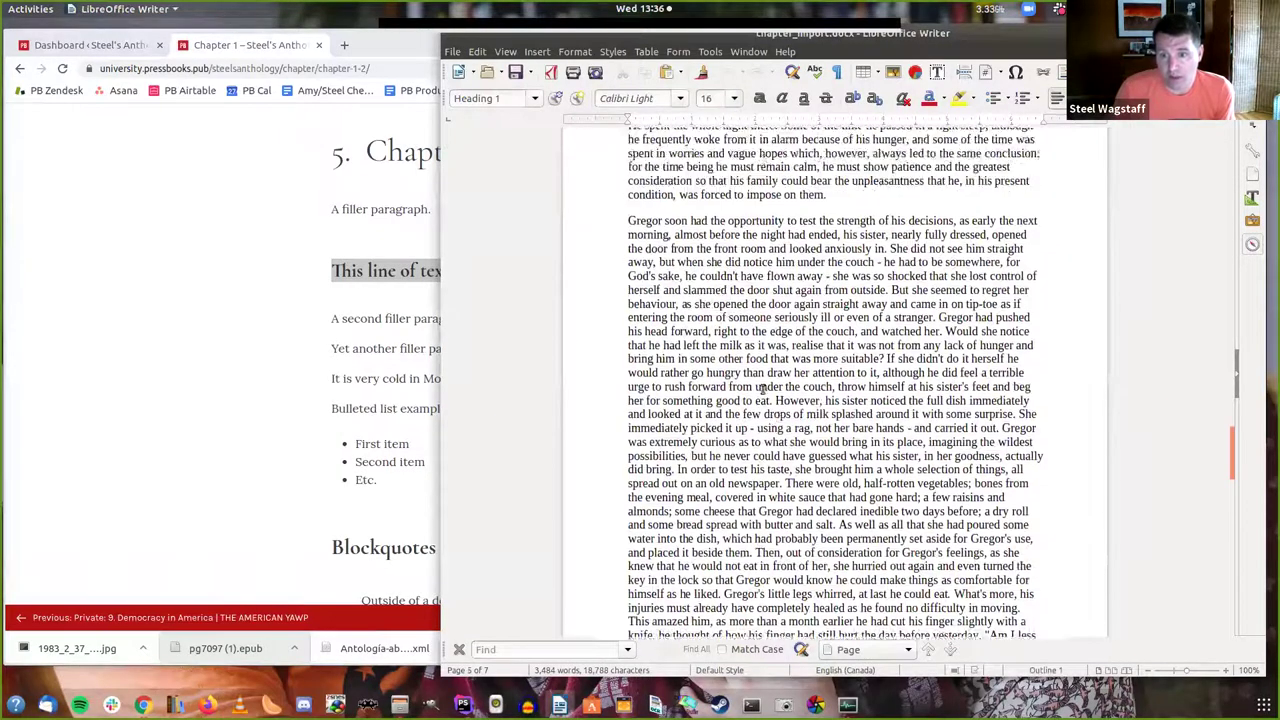
{"action": "scroll", "coordinate": [752, 390], "scroll_direction": "up", "scroll_amount": 10}
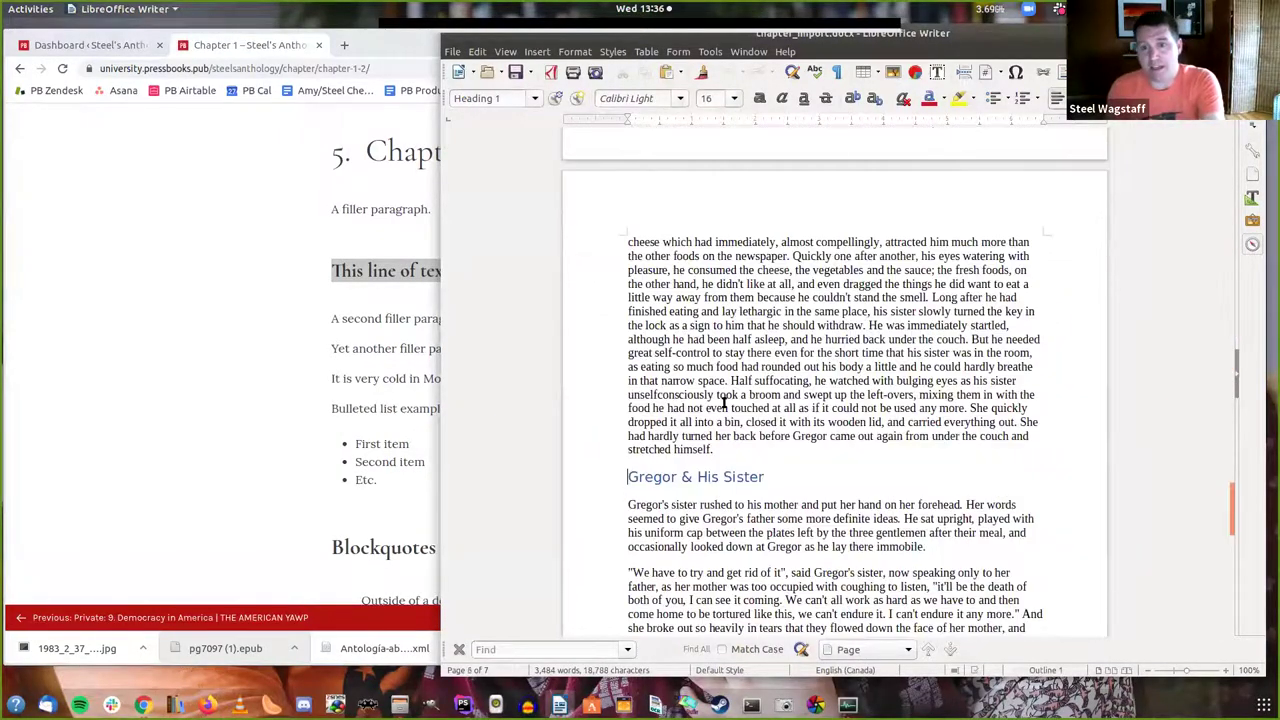
{"action": "scroll", "coordinate": [724, 400], "scroll_direction": "up", "scroll_amount": 15}
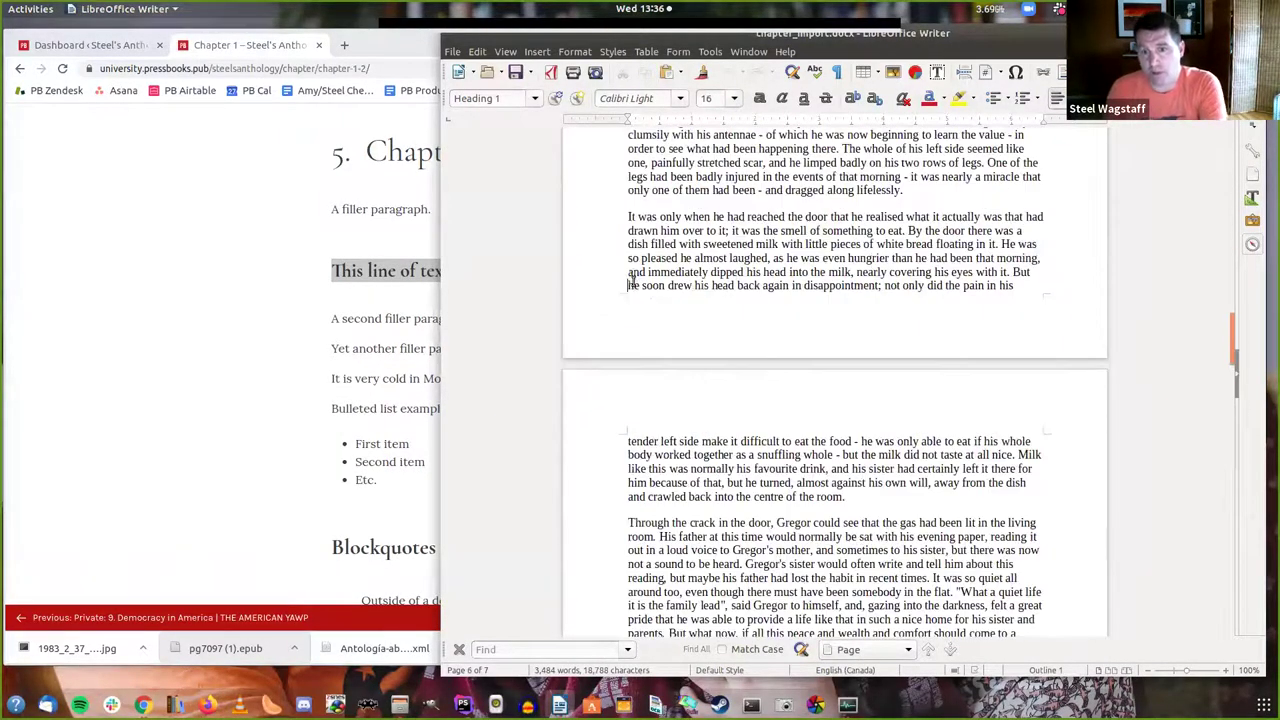
{"action": "left_click_drag", "start_coordinate": [628, 274], "coordinate": [691, 273]}
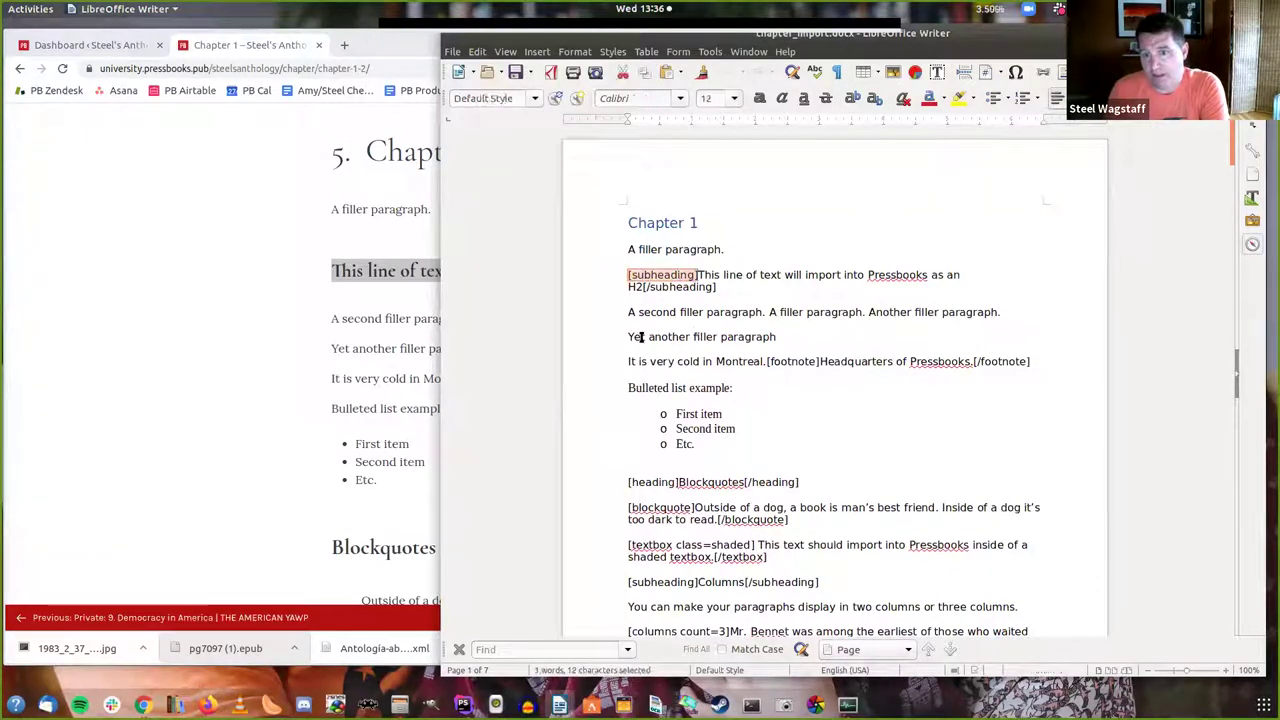
{"action": "left_click", "coordinate": [768, 362]}
{"action": "left_click_drag", "start_coordinate": [768, 362], "coordinate": [820, 362]}
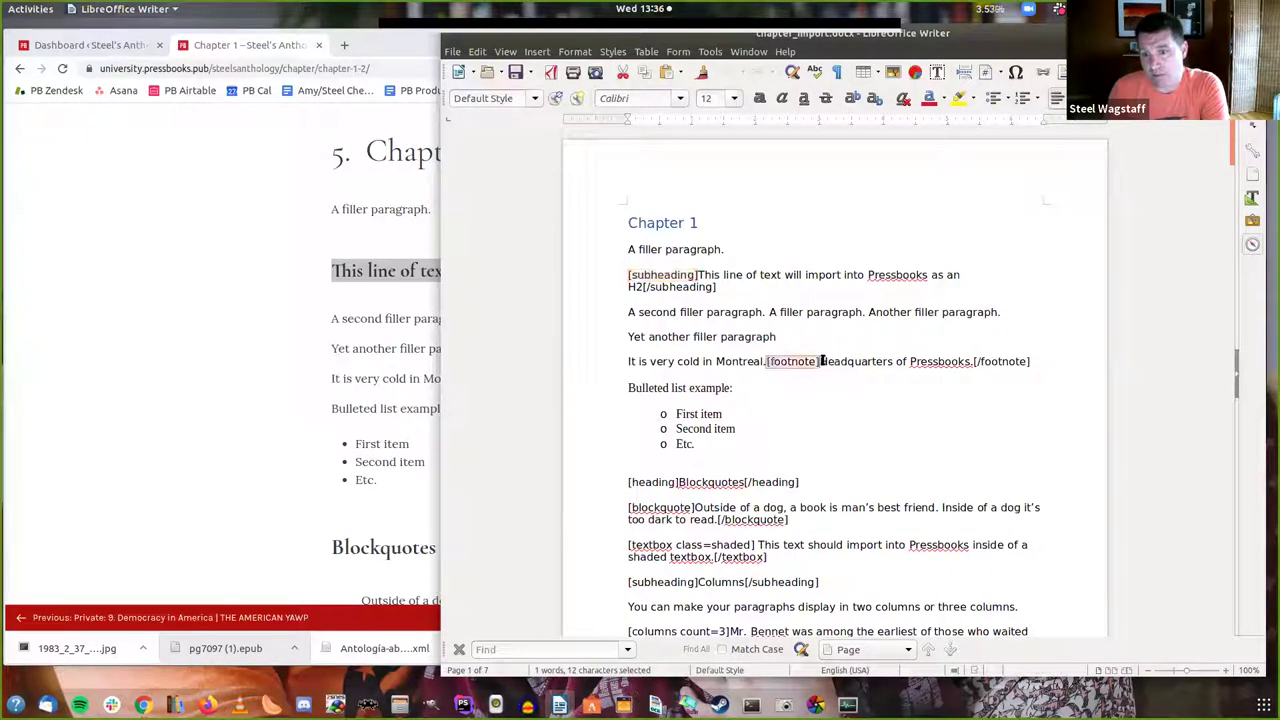
- Highlight the [blockquote], [textbox class=shaded], [subheading] and [columns count=3] shortcodes in chapter_import.docx
{"action": "scroll", "coordinate": [786, 454], "scroll_direction": "down", "scroll_amount": 3}
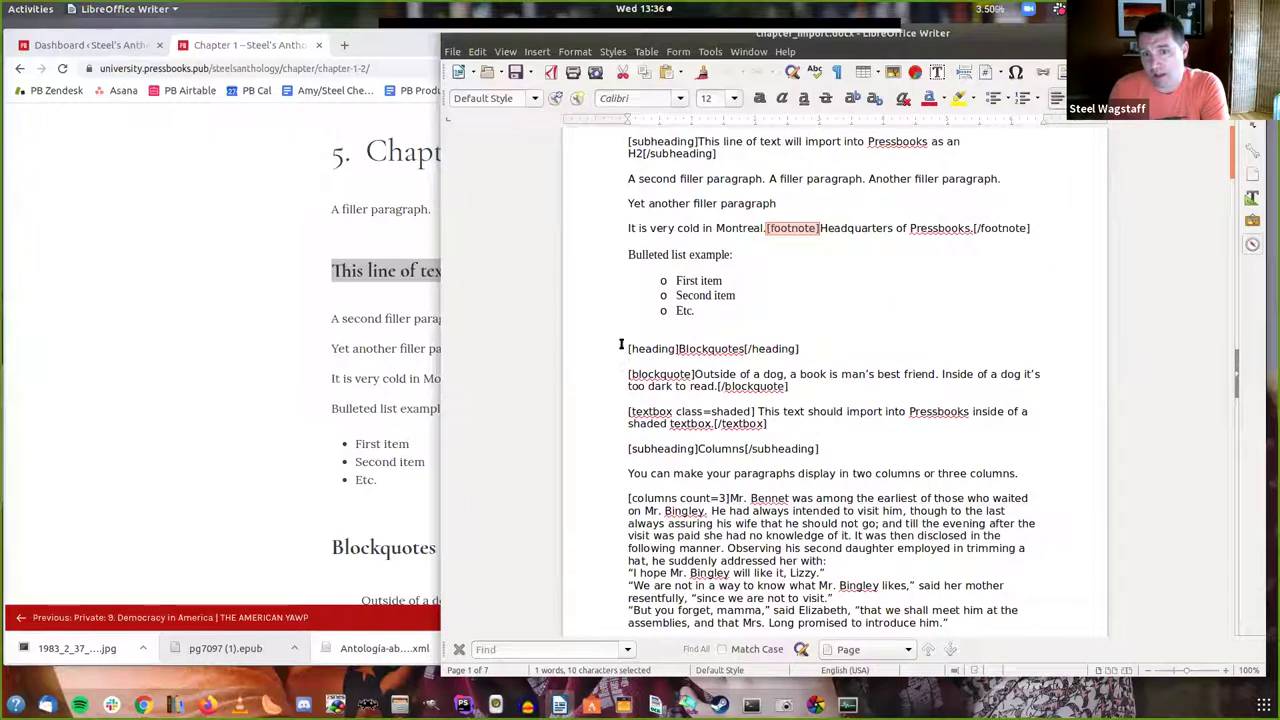
{"action": "left_click_drag", "start_coordinate": [623, 371], "coordinate": [694, 377]}
{"action": "left_click_drag", "start_coordinate": [628, 411], "coordinate": [752, 411]}
{"action": "left_click_drag", "start_coordinate": [631, 449], "coordinate": [698, 449]}
{"action": "left_click_drag", "start_coordinate": [623, 494], "coordinate": [718, 498]}
- Switch back to Chrome and review how the list, blockquote, shaded textbox, columns and footnote display in the imported Chapter 1
{"action": "left_click", "coordinate": [365, 349]}
{"action": "scroll", "coordinate": [363, 352], "scroll_direction": "down", "scroll_amount": 2}
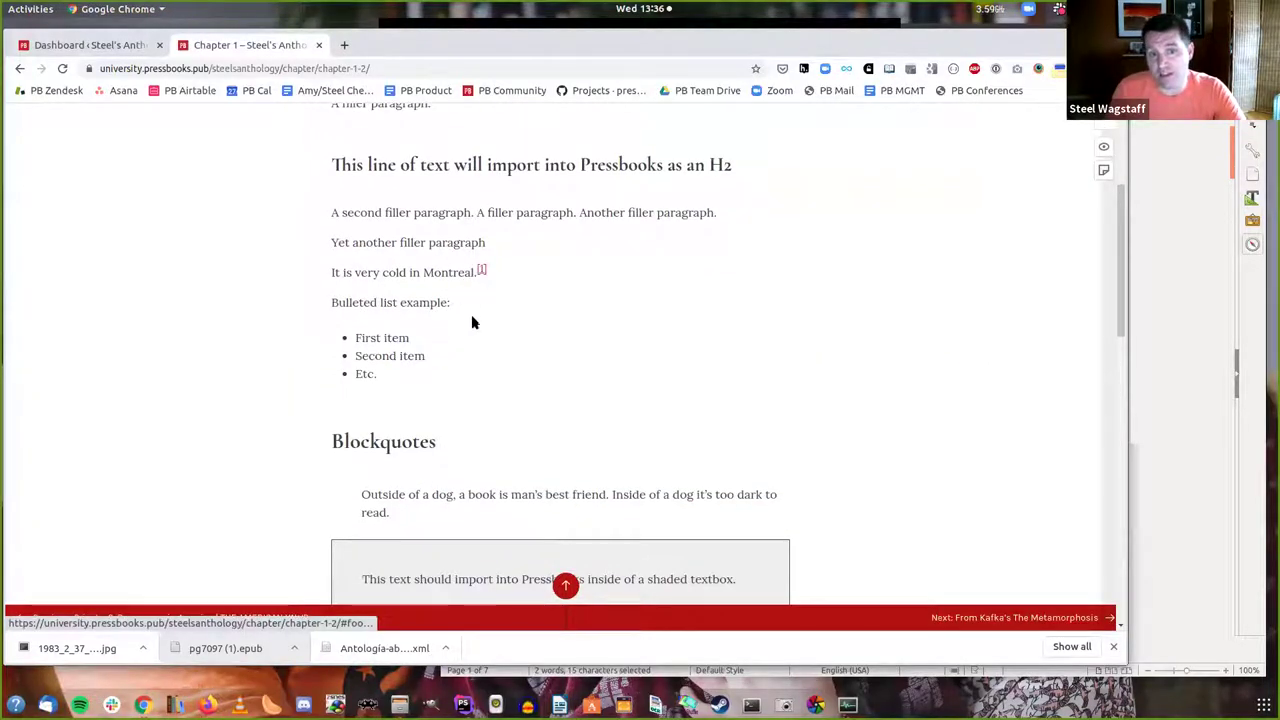
{"action": "scroll", "coordinate": [468, 328], "scroll_direction": "down", "scroll_amount": 5}
{"action": "scroll", "coordinate": [467, 333], "scroll_direction": "down", "scroll_amount": 15}
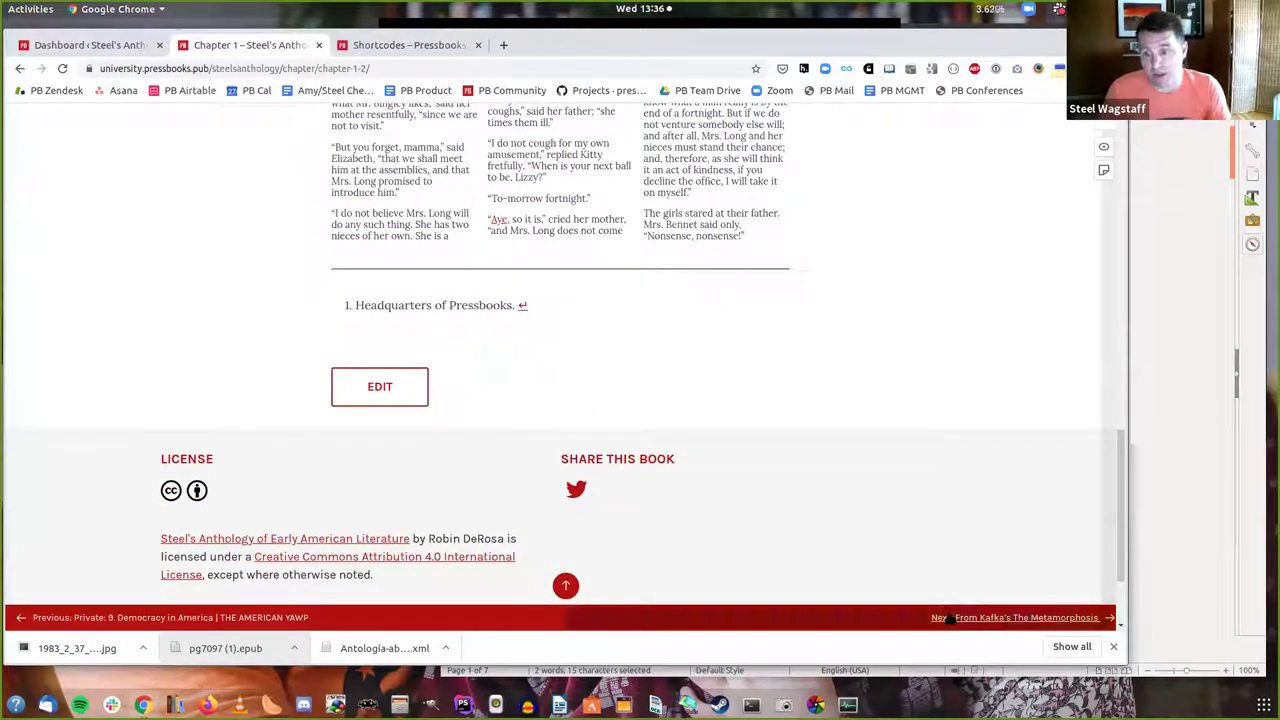
- Page through the other imported chapters, "From Kafka's The Metamorphosis", "The Bug" and "Gregor & His Sister", reviewing each one to the end
{"action": "left_click", "coordinate": [1015, 617]}
{"action": "scroll", "coordinate": [755, 477], "scroll_direction": "down", "scroll_amount": 10}
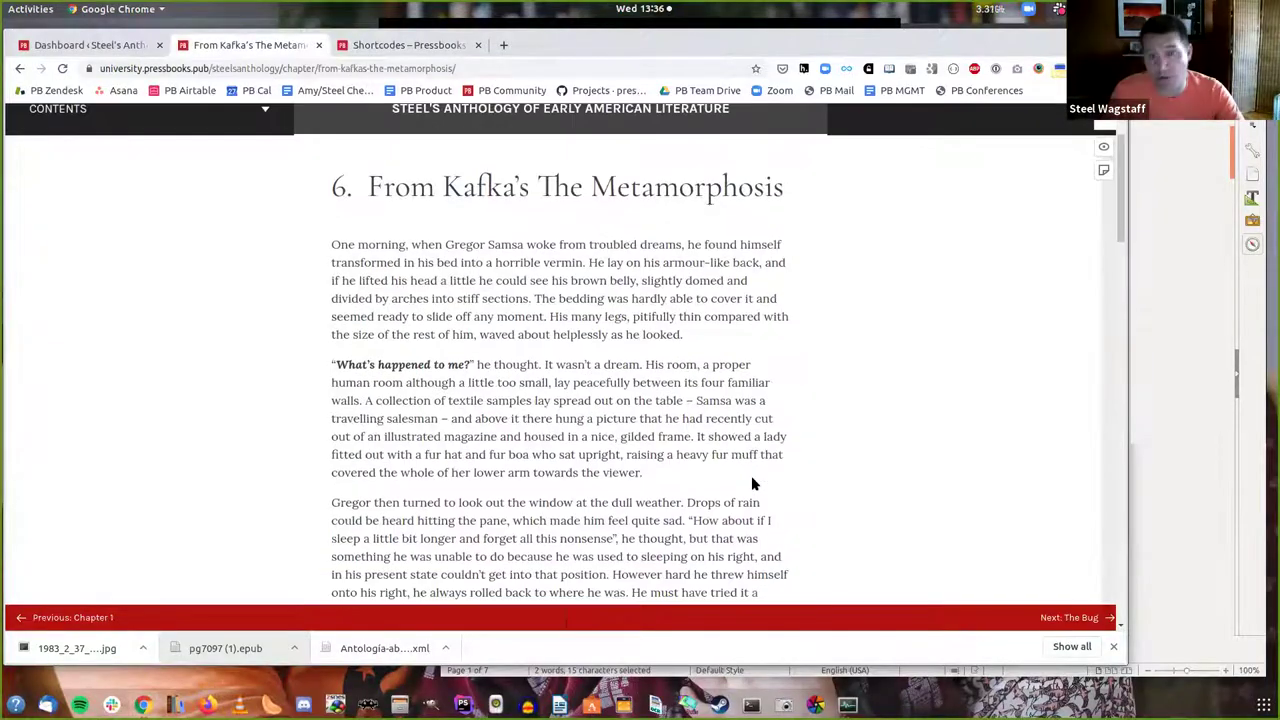
{"action": "scroll", "coordinate": [755, 484], "scroll_direction": "down", "scroll_amount": 15}
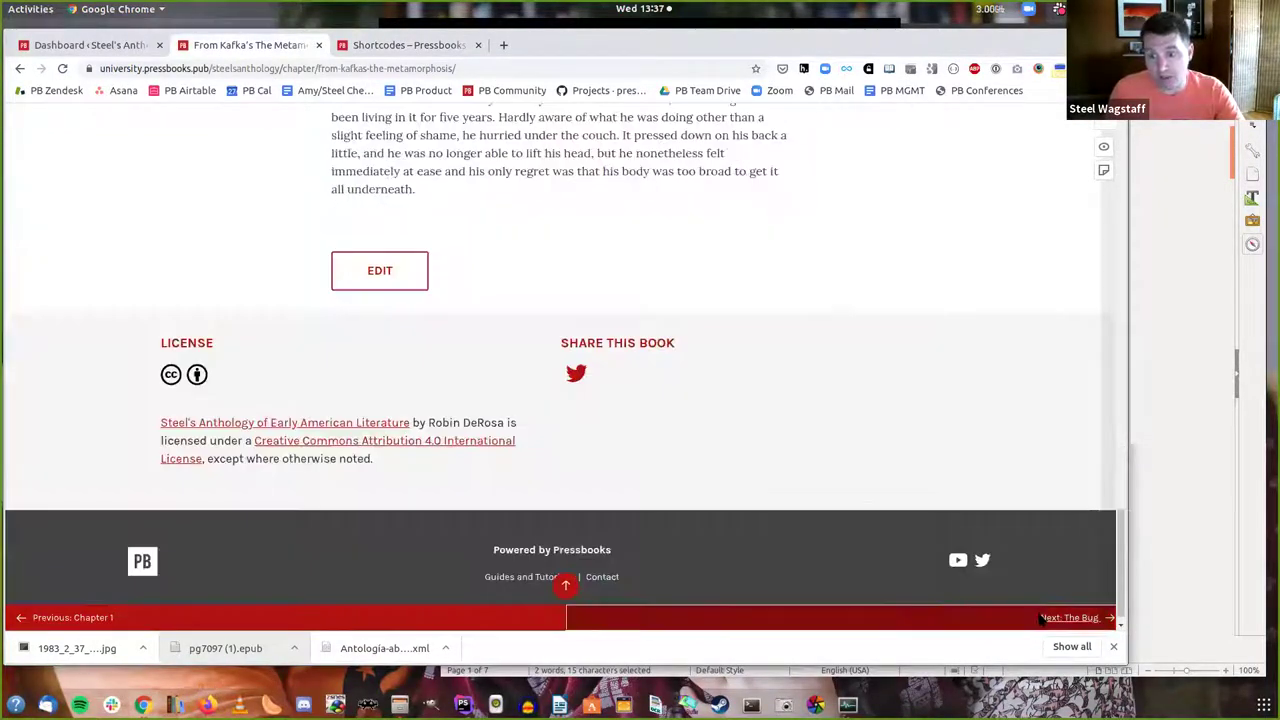
{"action": "left_click", "coordinate": [1045, 617]}
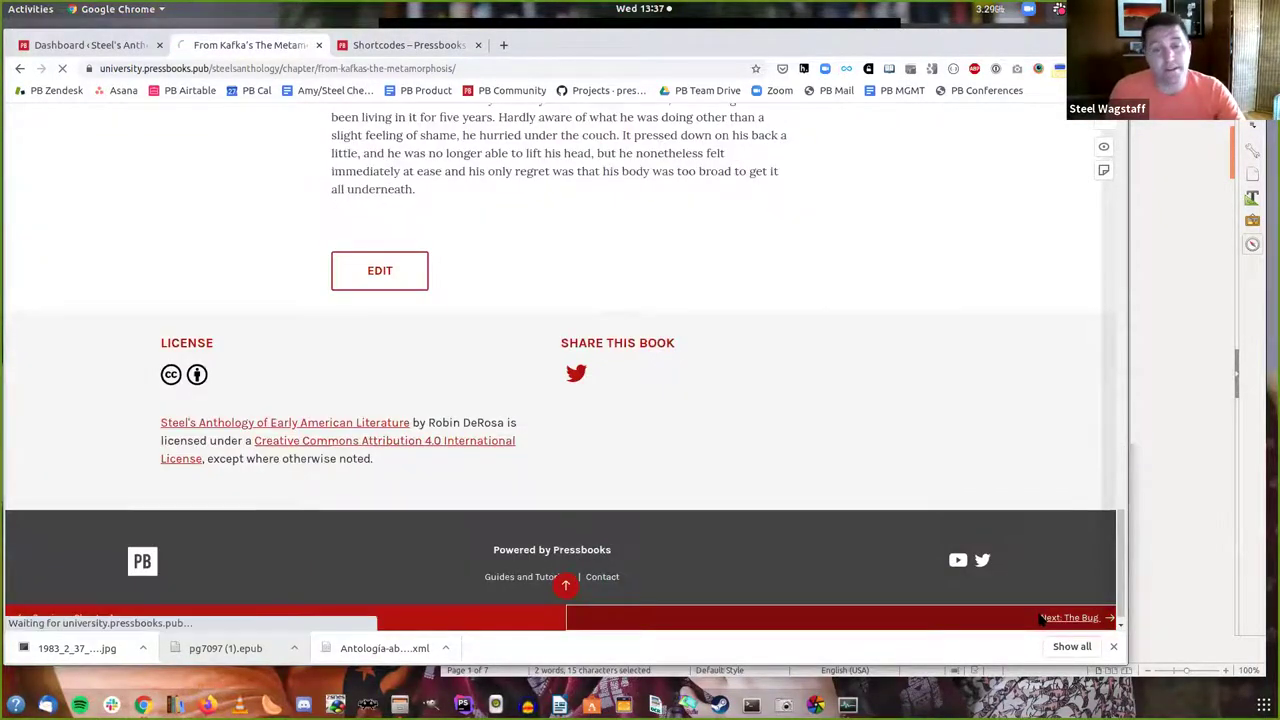
{"action": "scroll", "coordinate": [823, 537], "scroll_direction": "down", "scroll_amount": 10}
{"action": "scroll", "coordinate": [825, 545], "scroll_direction": "down", "scroll_amount": 10}
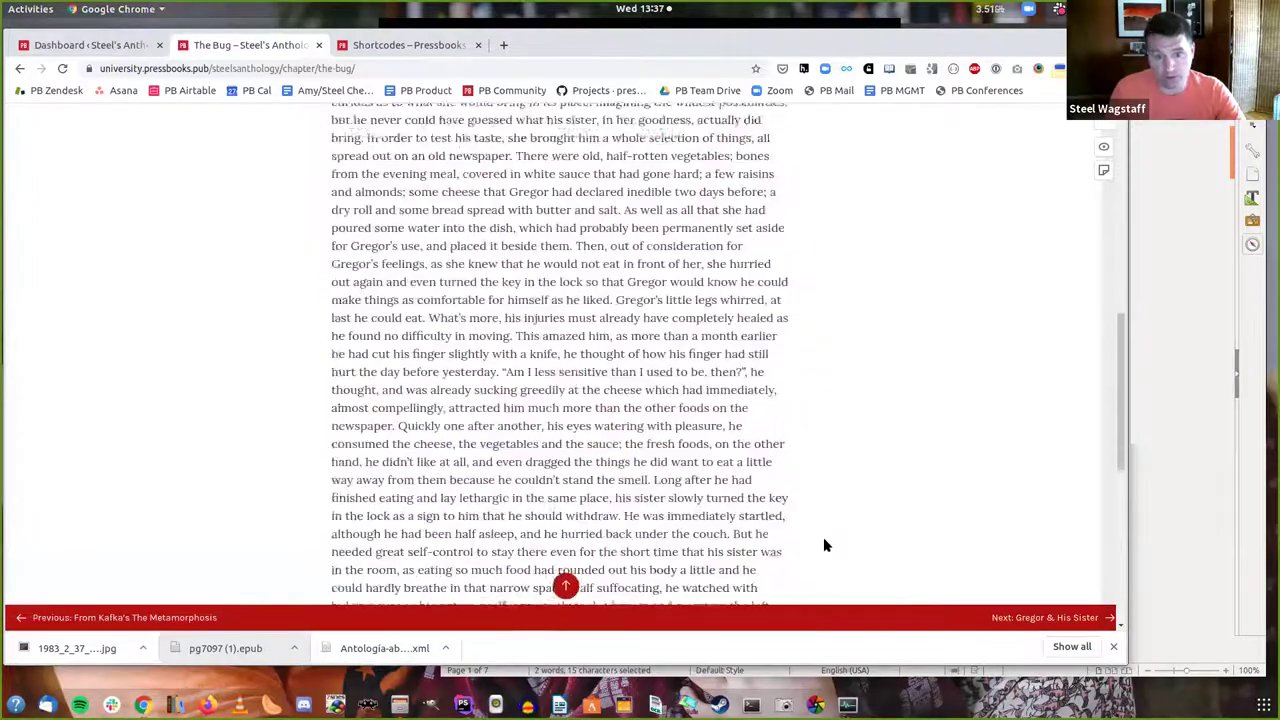
{"action": "left_click", "coordinate": [1045, 617]}
{"action": "scroll", "coordinate": [830, 553], "scroll_direction": "down", "scroll_amount": 15}
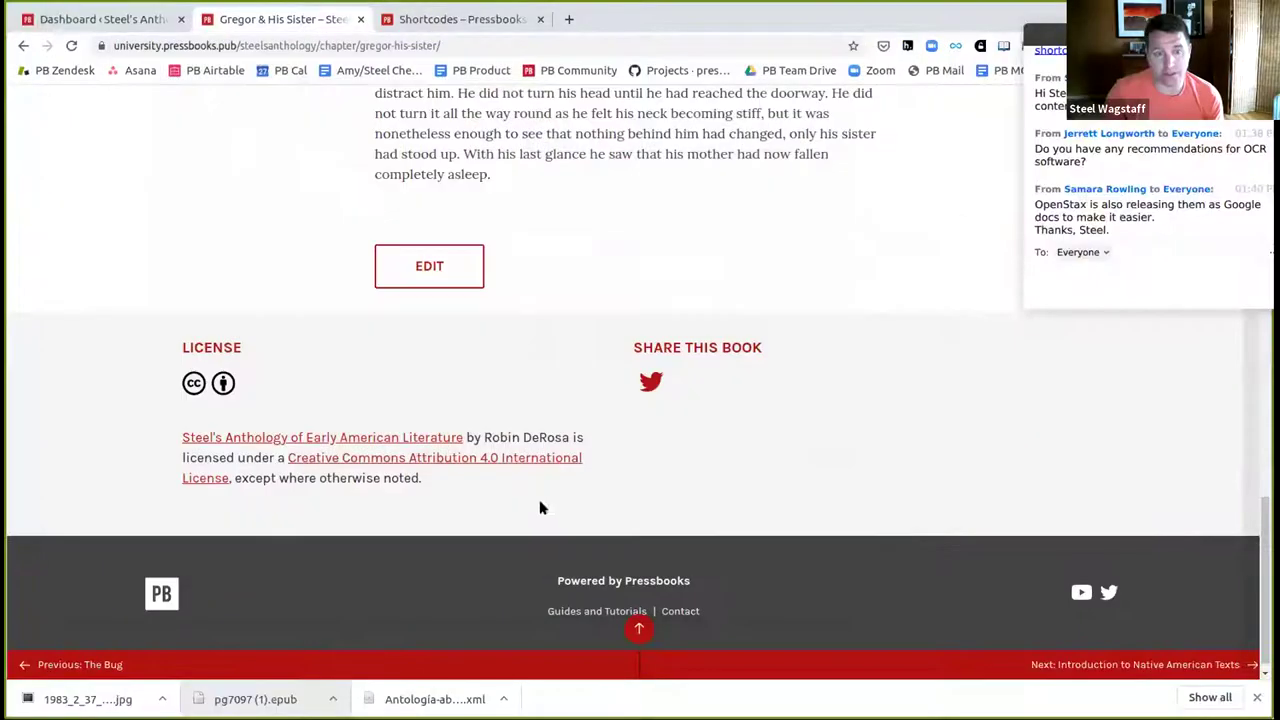
- Go to the book's Organize page and move "9. Democracy in America | THE AMERICAN YAWP" to the first position in Main Body
{"action": "left_click", "coordinate": [426, 269]}
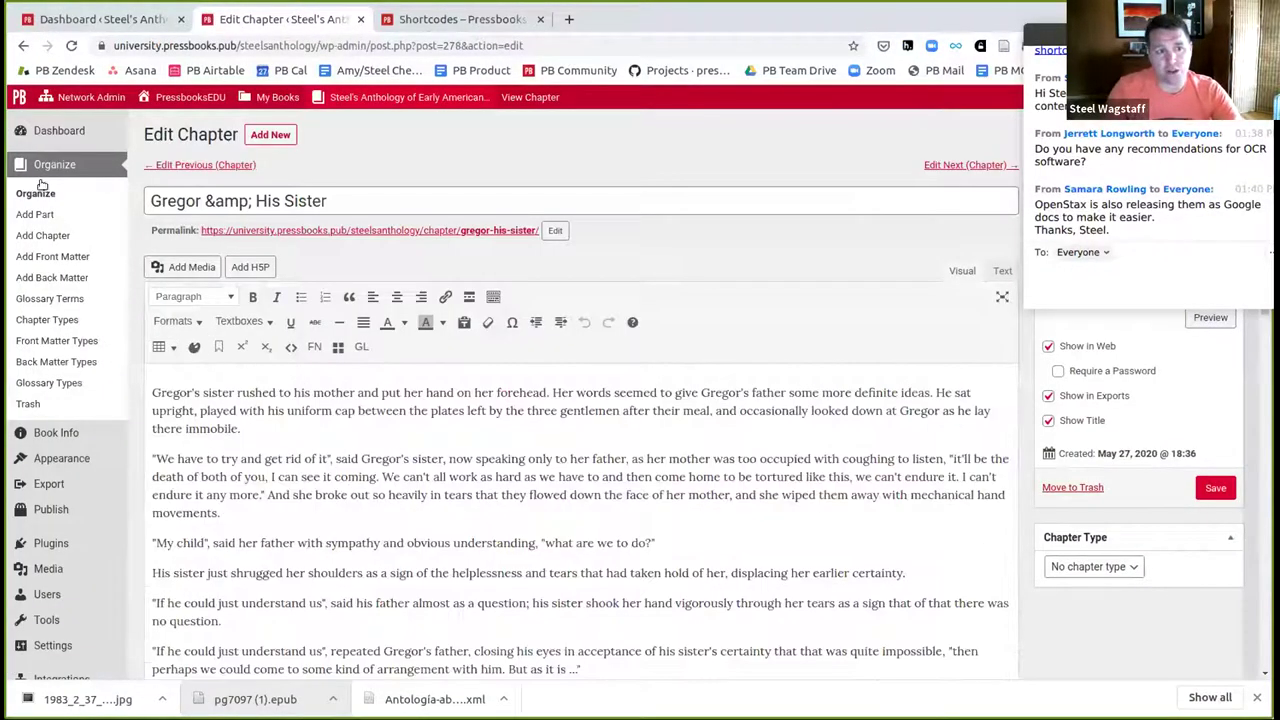
{"action": "left_click", "coordinate": [36, 195]}
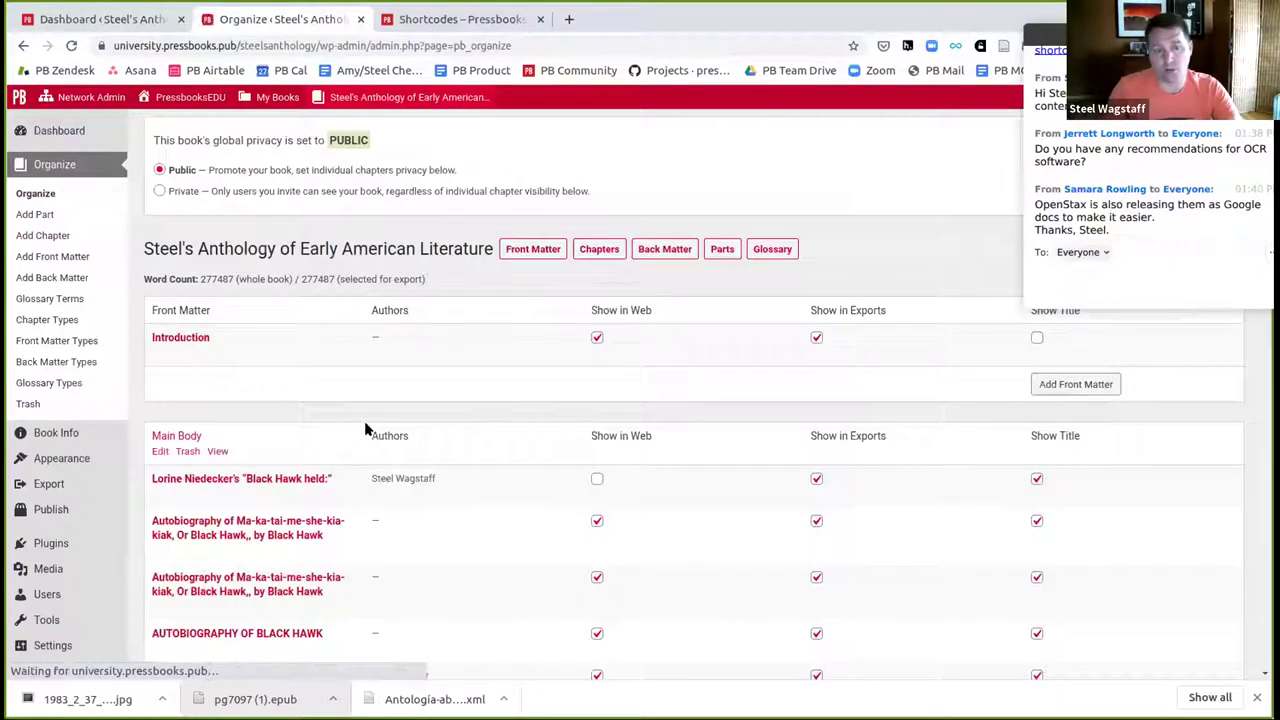
{"action": "scroll", "coordinate": [500, 432], "scroll_direction": "down", "scroll_amount": 3}
{"action": "left_click_drag", "start_coordinate": [180, 486], "coordinate": [221, 240]}
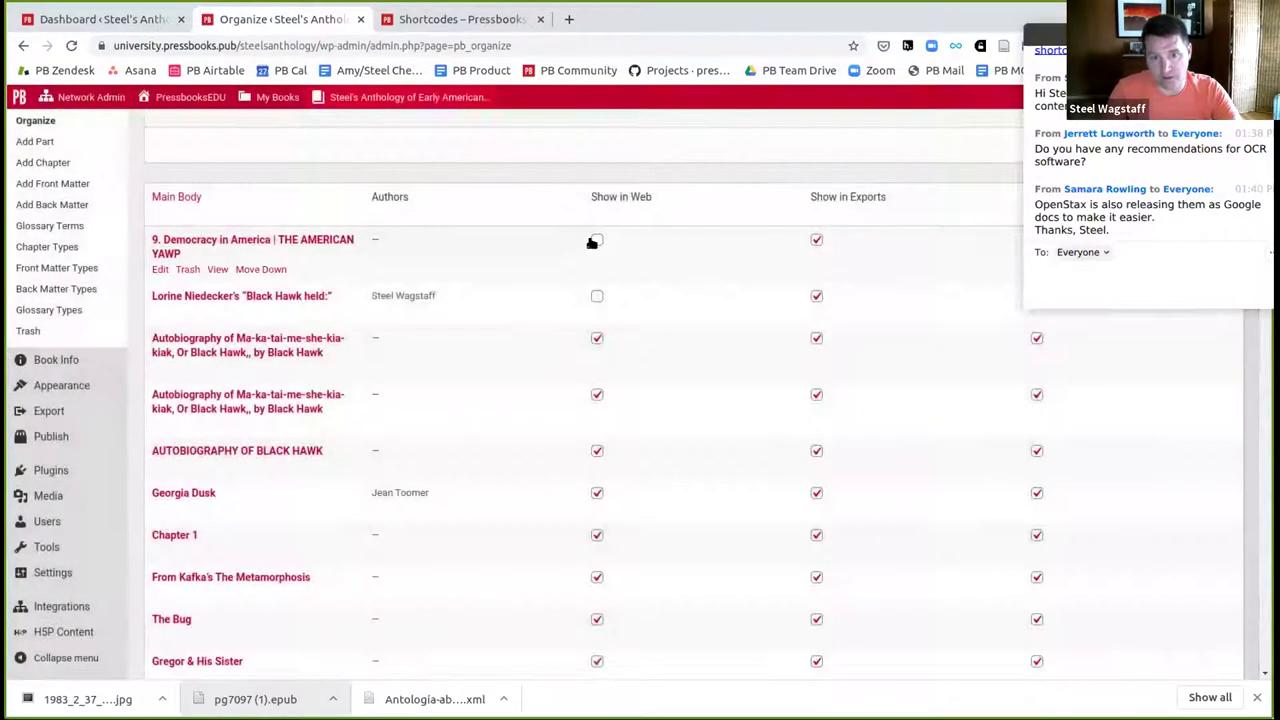
- Set "9. Democracy in America | THE AMERICAN YAWP" to show in web and in exports
{"action": "left_click", "coordinate": [594, 240]}
{"action": "left_click", "coordinate": [817, 240]}
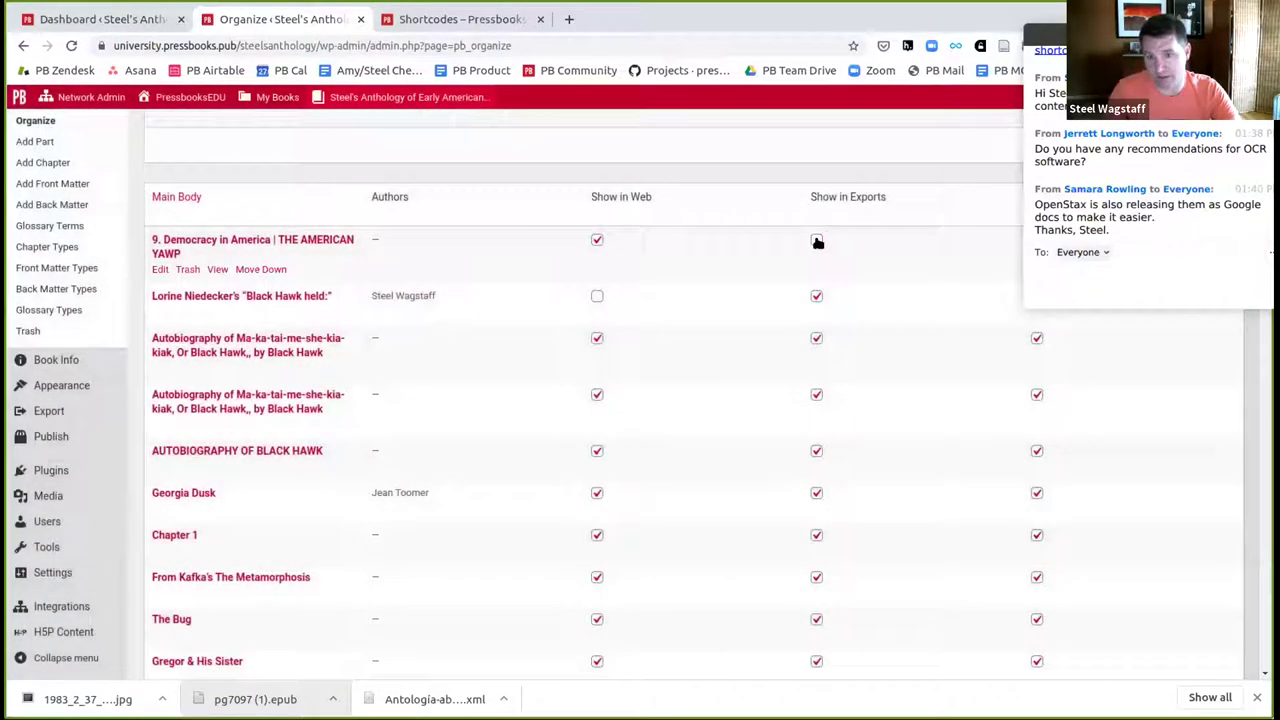
{"action": "left_click", "coordinate": [817, 241]}
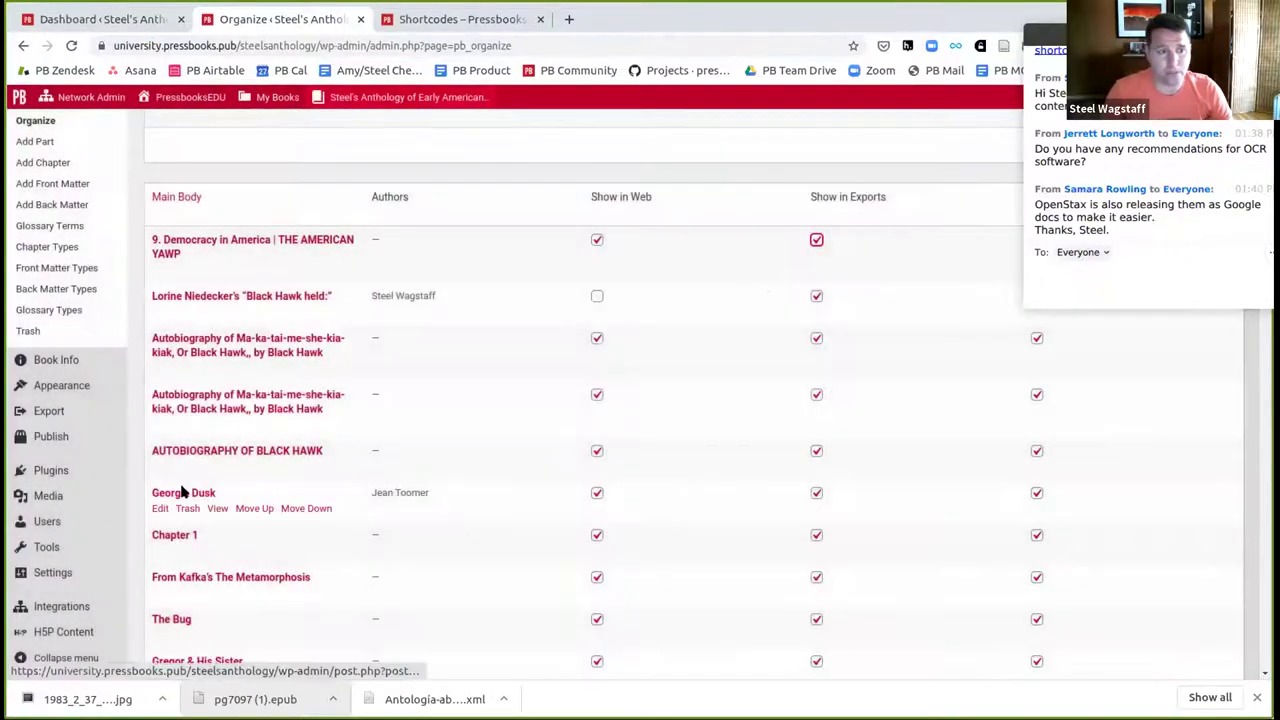
- Open the book's theme gallery and activate the Adunis theme
{"action": "mouse_move", "coordinate": [76, 364]}
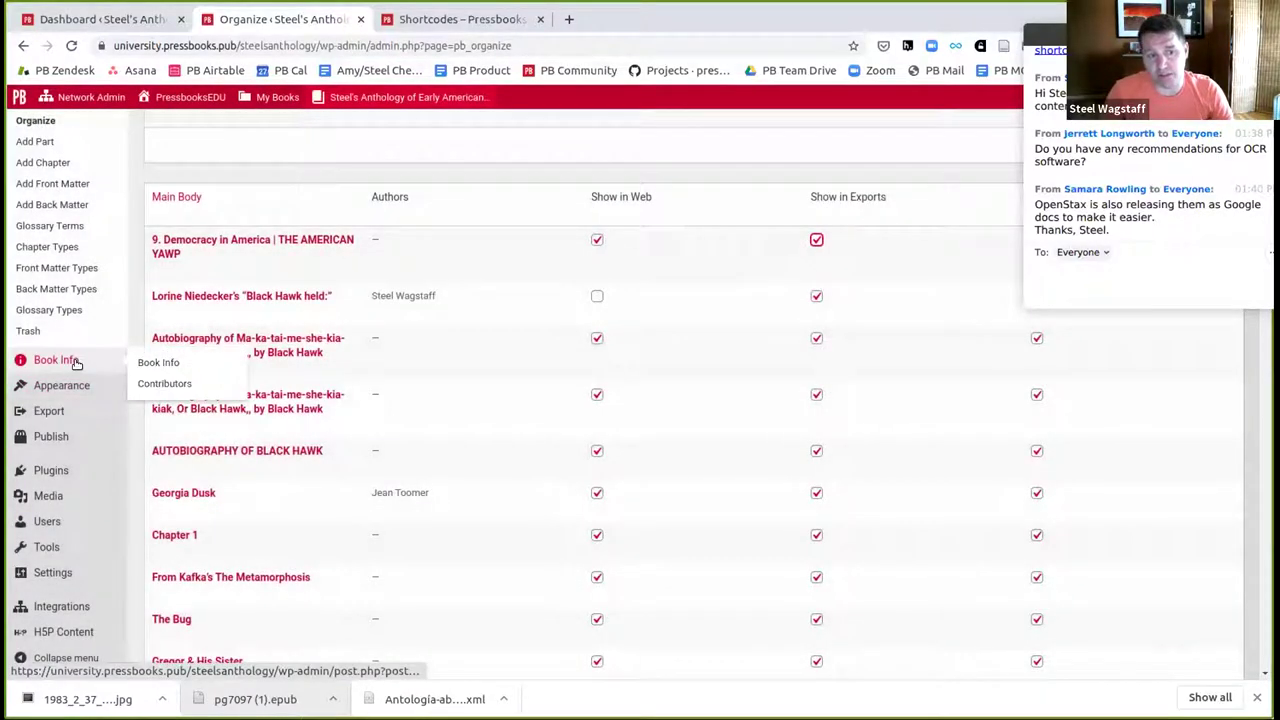
{"action": "mouse_move", "coordinate": [43, 386]}
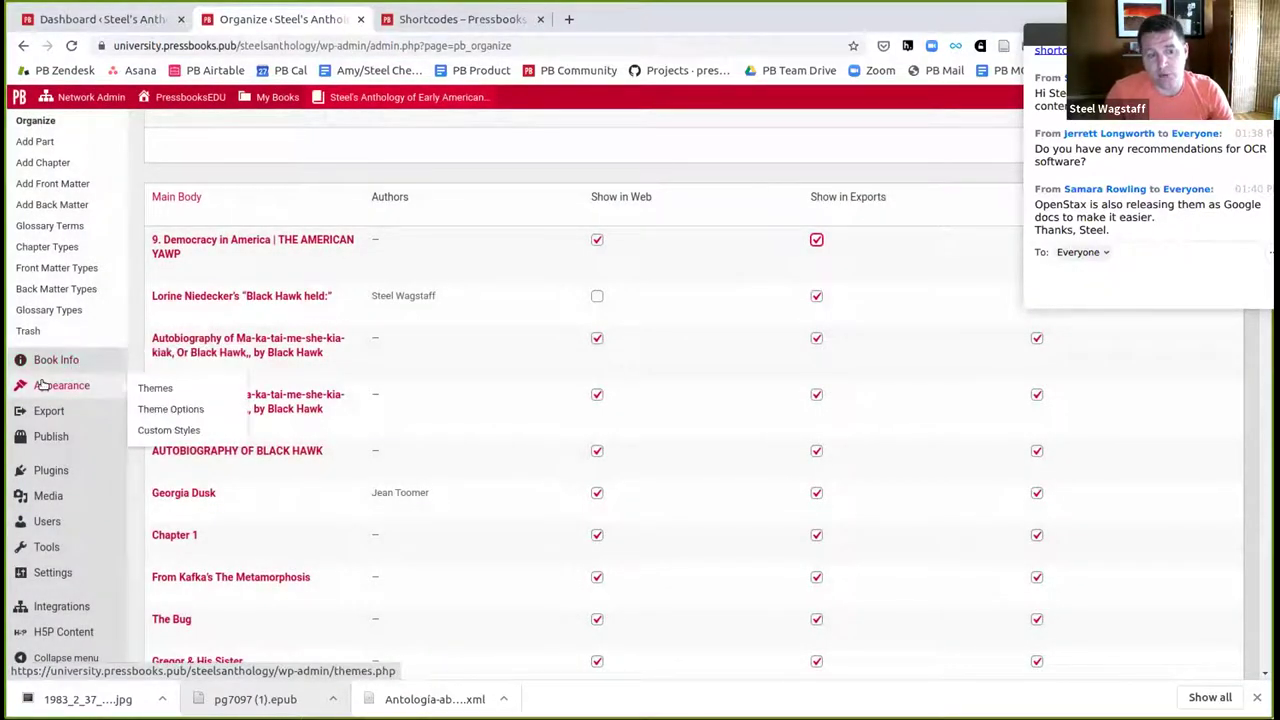
{"action": "left_click", "coordinate": [43, 386]}
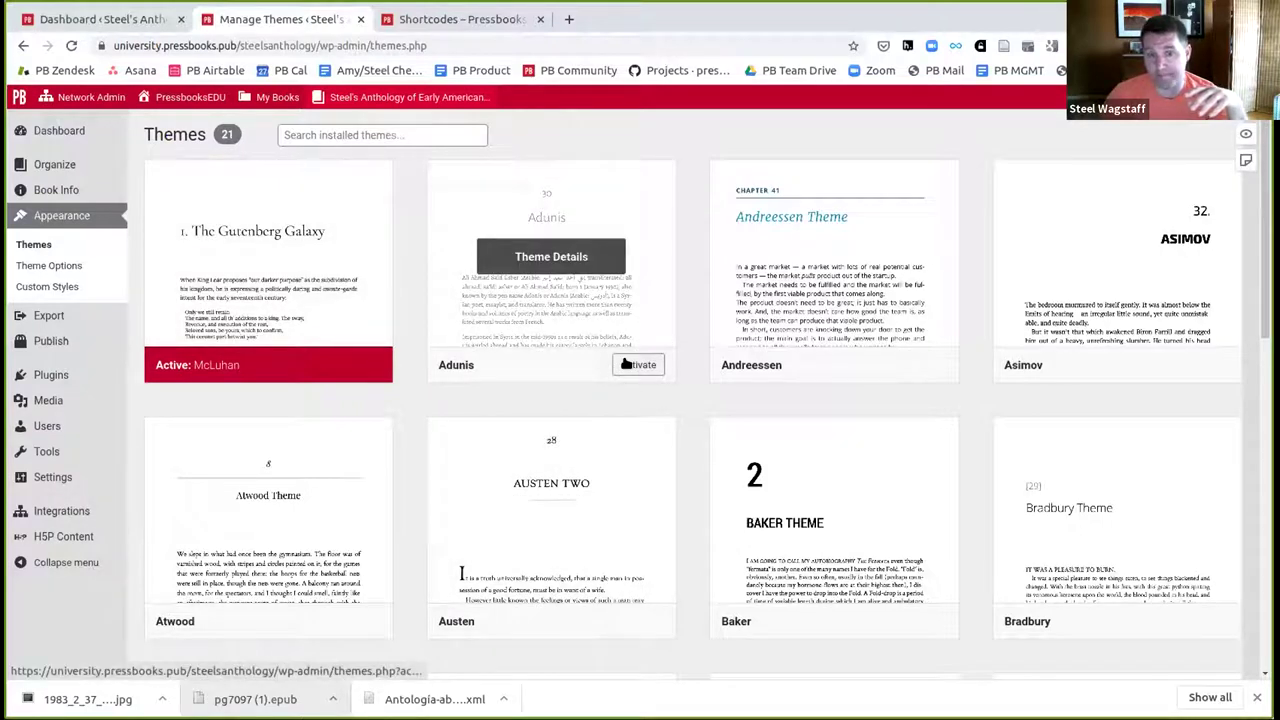
{"action": "left_click", "coordinate": [638, 364]}
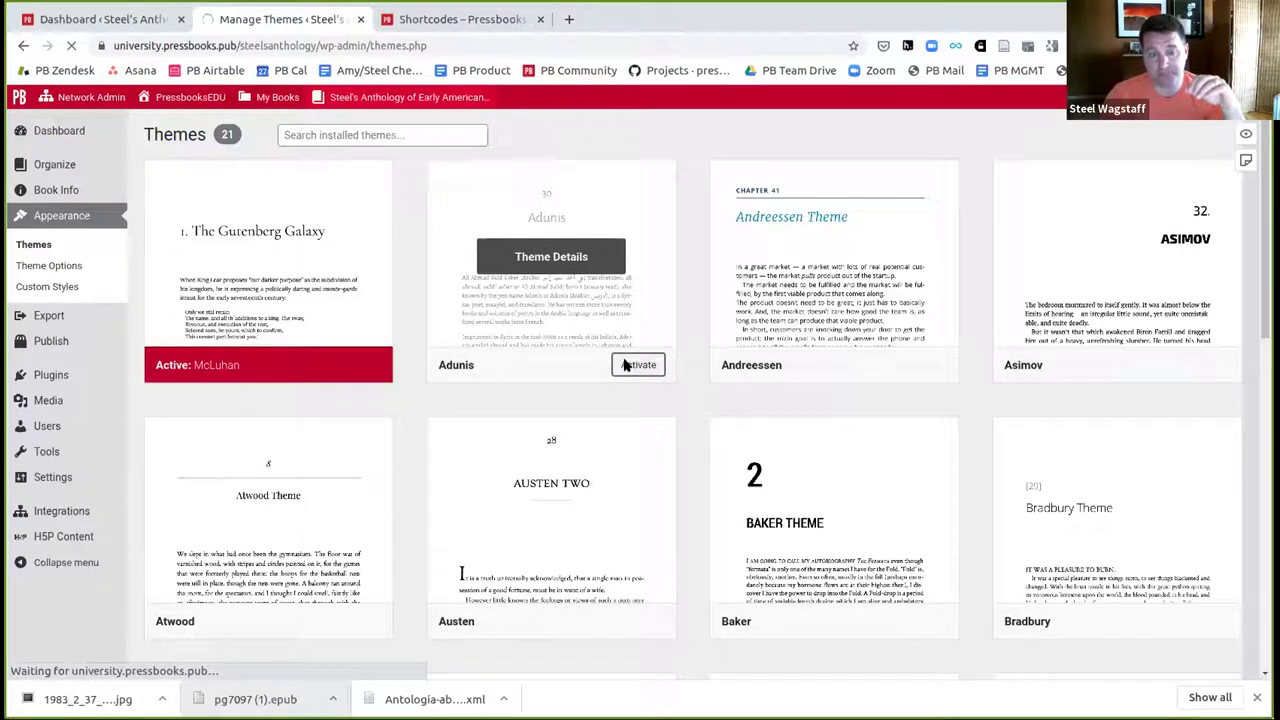
- Open the webbook in a separate tab and check how "9. Democracy in America | THE AMERICAN YAWP" looks in the Adunis theme
{"action": "mouse_move", "coordinate": [400, 97]}
{"action": "middle_click", "coordinate": [352, 123]}
{"action": "left_click", "coordinate": [450, 19]}
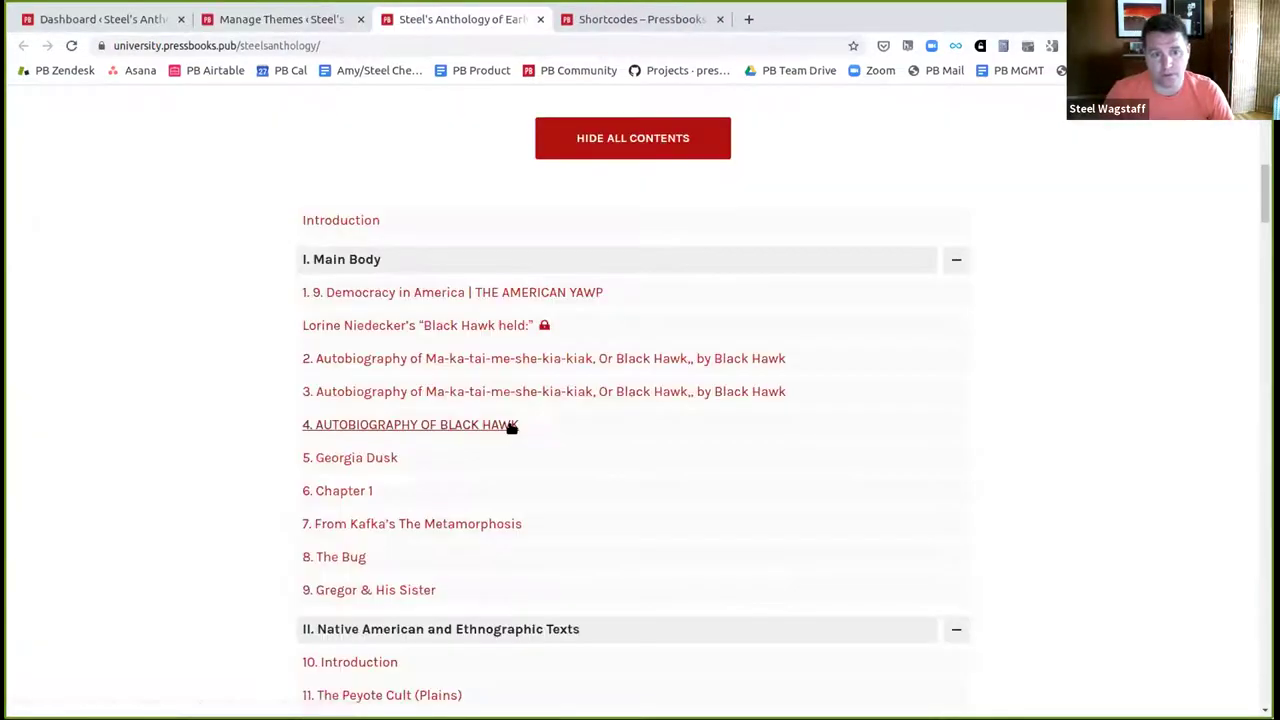
{"action": "scroll", "coordinate": [439, 260], "scroll_direction": "down", "scroll_amount": 1}
{"action": "left_click", "coordinate": [429, 252]}
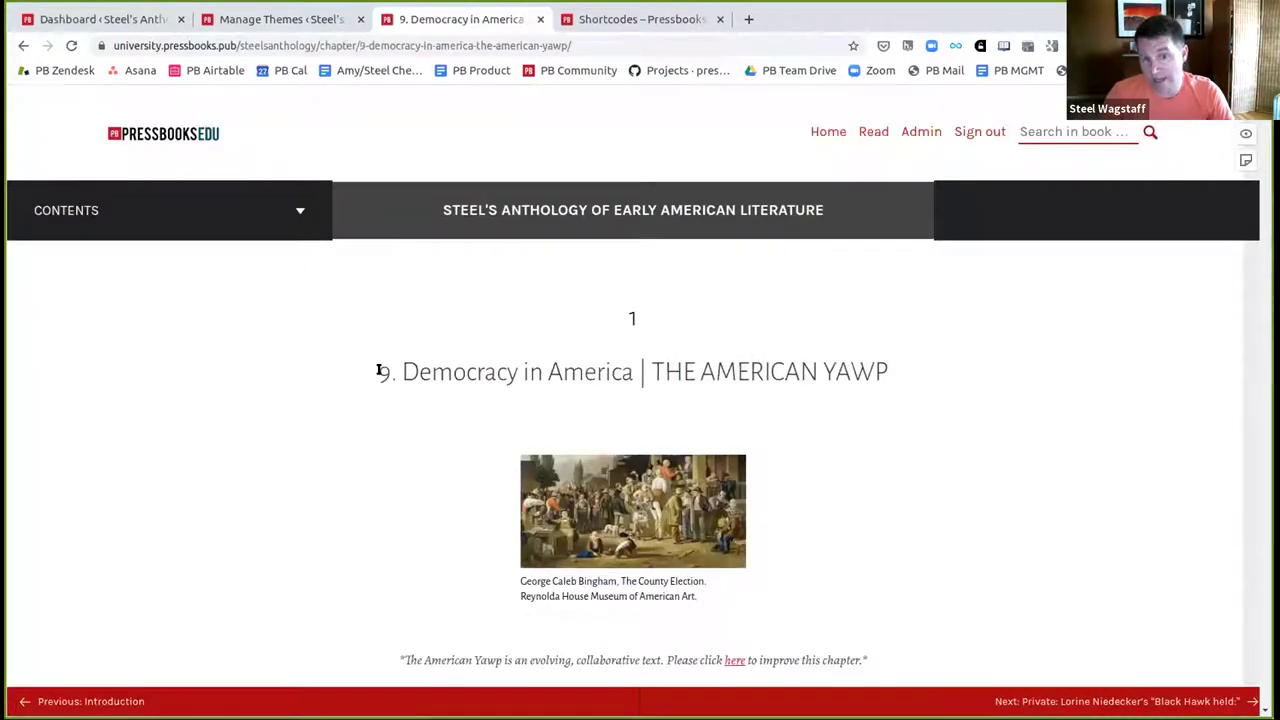
{"action": "scroll", "coordinate": [843, 405], "scroll_direction": "down", "scroll_amount": 7}
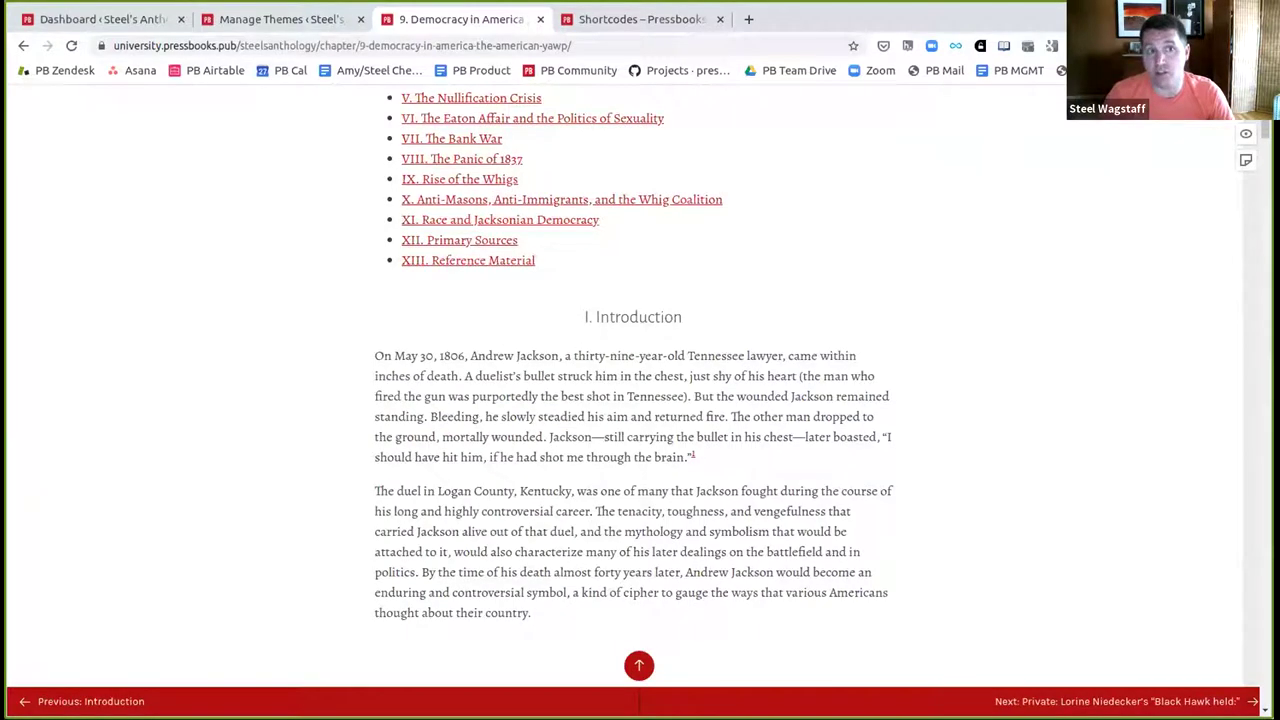
- In the Adunis theme's global options, turn off part and chapter numbers and enable the two-level table of contents
{"action": "left_click", "coordinate": [271, 19]}
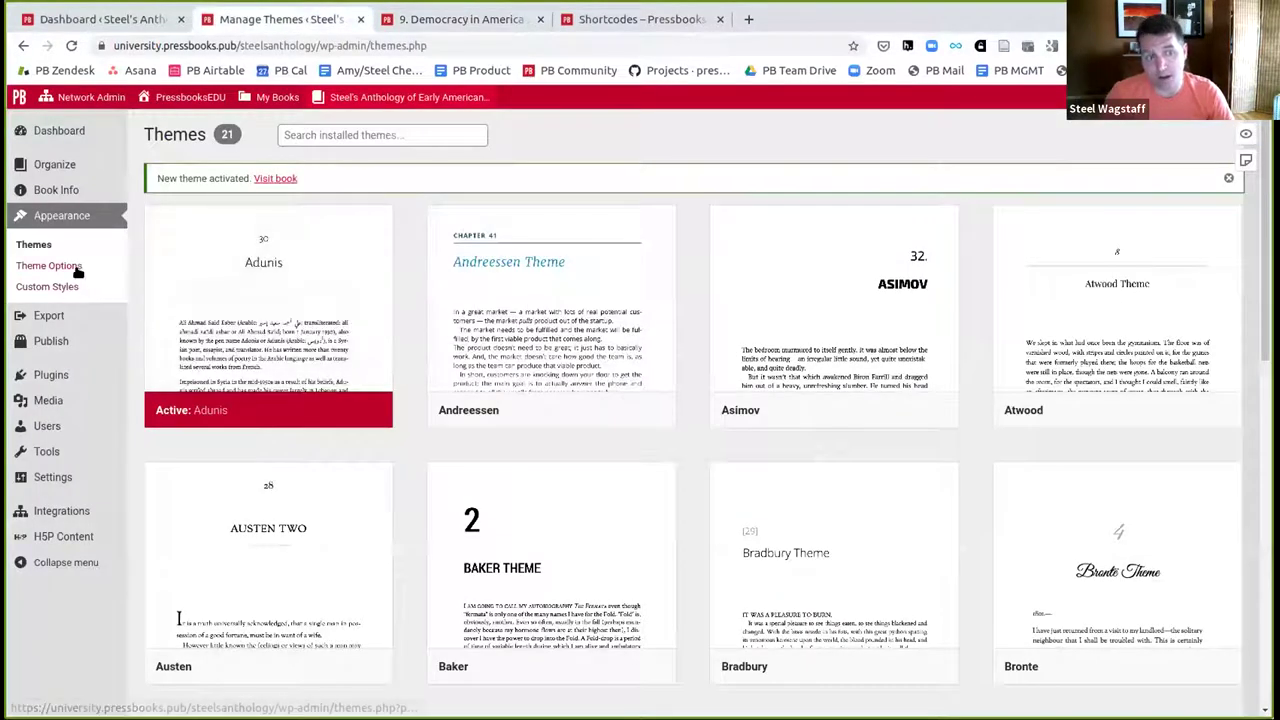
{"action": "left_click", "coordinate": [76, 267]}
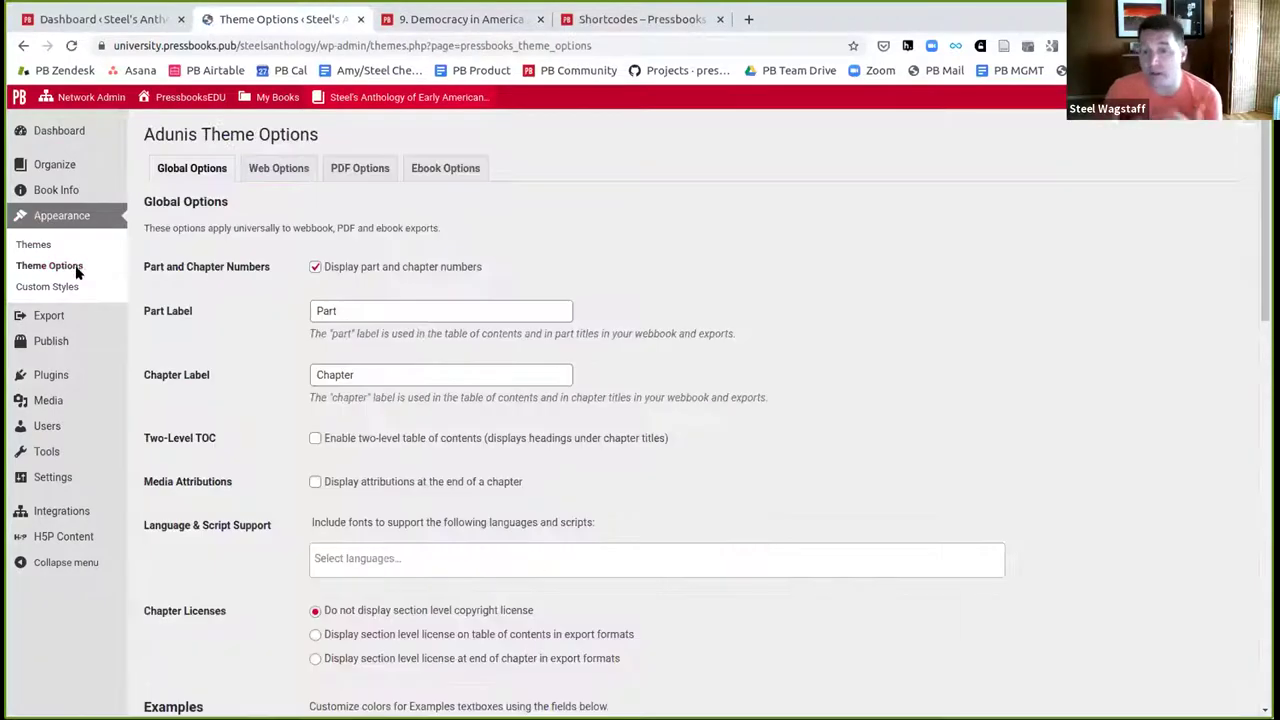
{"action": "left_click", "coordinate": [315, 267]}
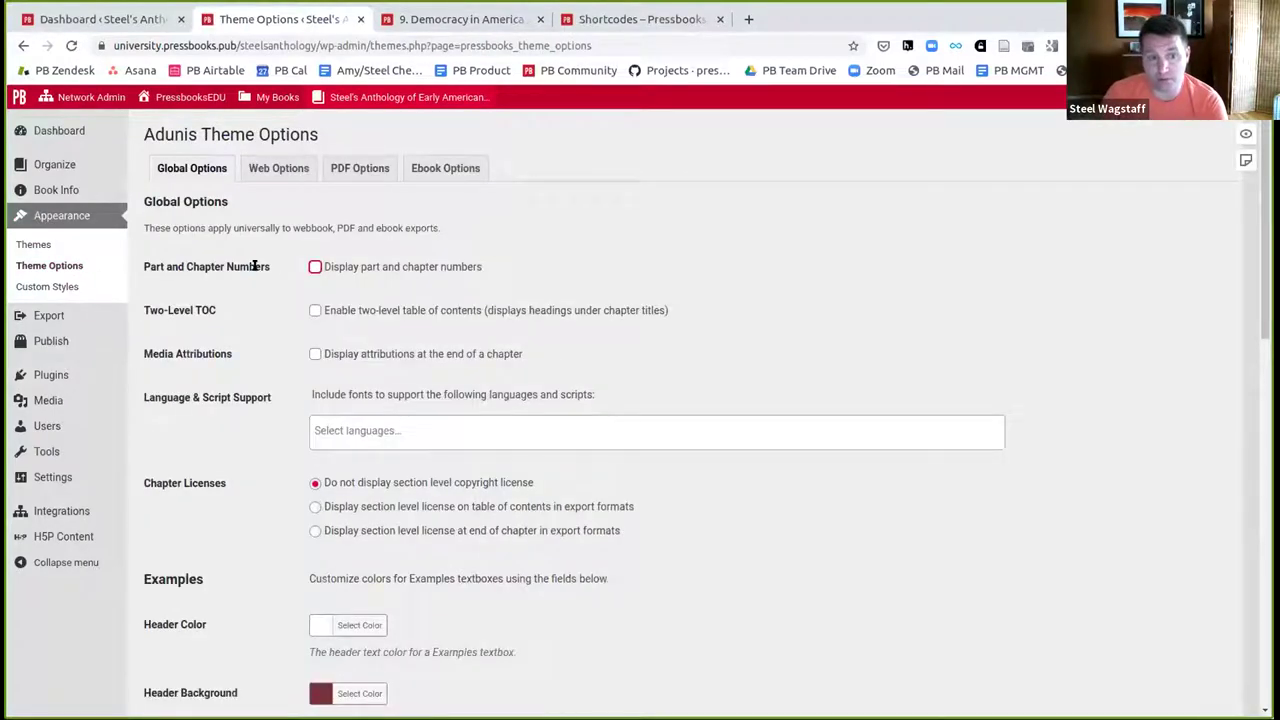
{"action": "scroll", "coordinate": [290, 244], "scroll_direction": "down", "scroll_amount": 3}
{"action": "left_click", "coordinate": [313, 151]}
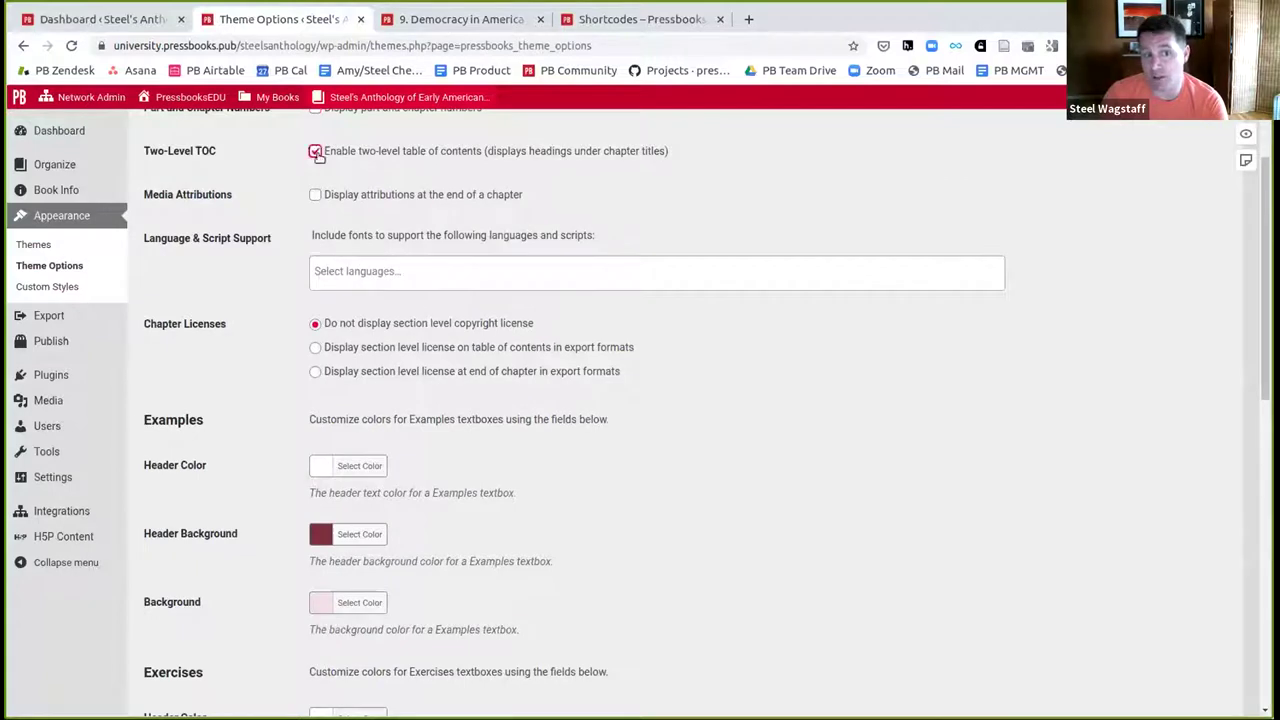
- In the global language and script support options, include fonts for Biblical Hebrew and Ancient Greek
{"action": "left_click", "coordinate": [330, 270]}
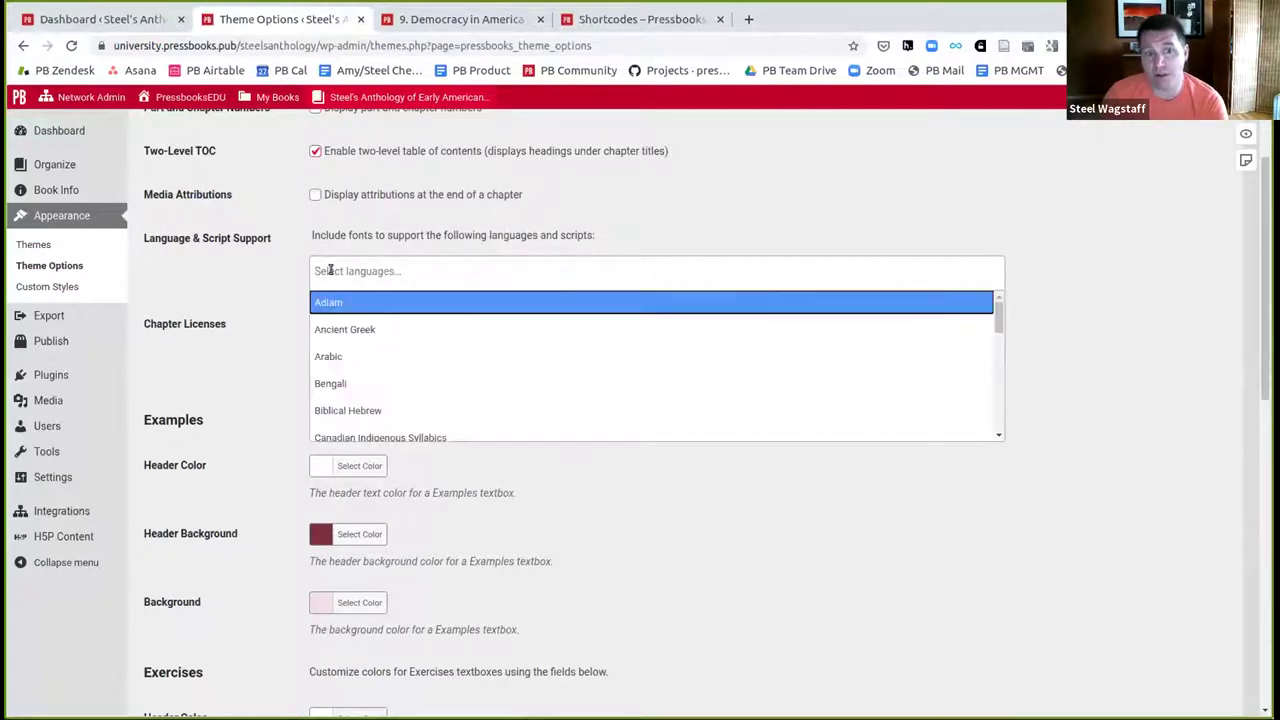
{"action": "left_click", "coordinate": [371, 412]}
{"action": "left_click", "coordinate": [420, 267]}
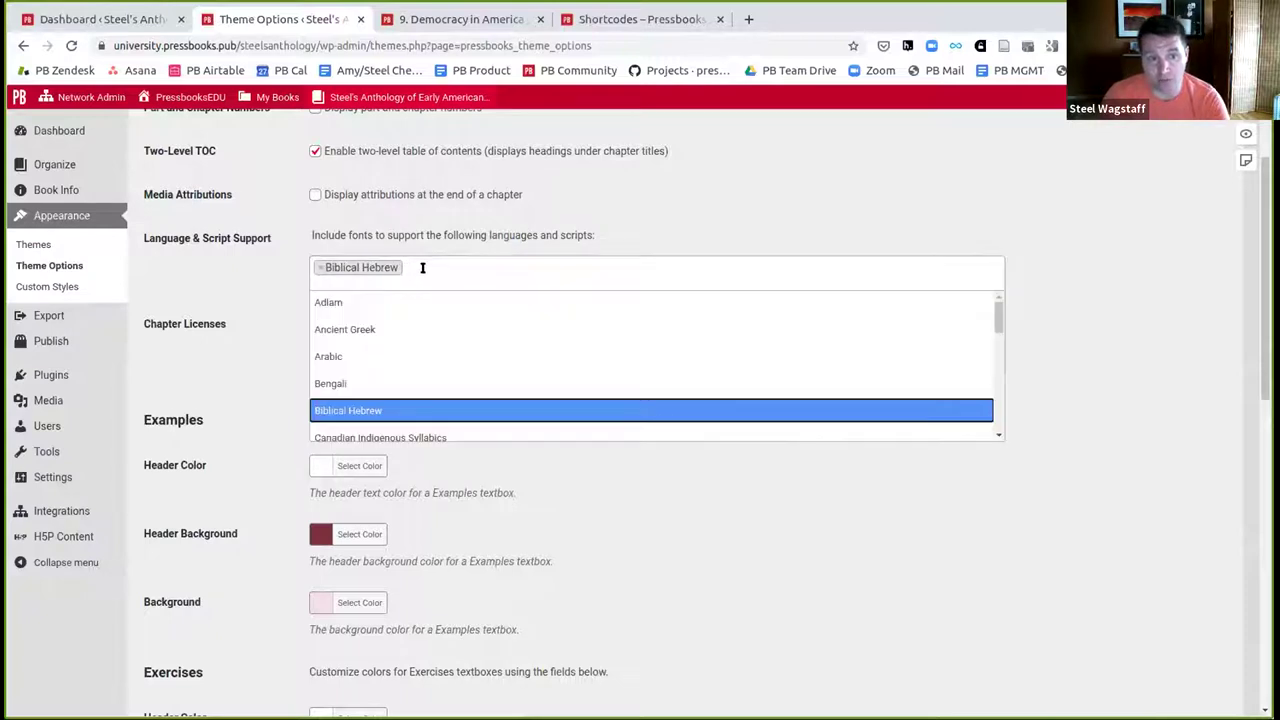
{"action": "left_click", "coordinate": [412, 327]}
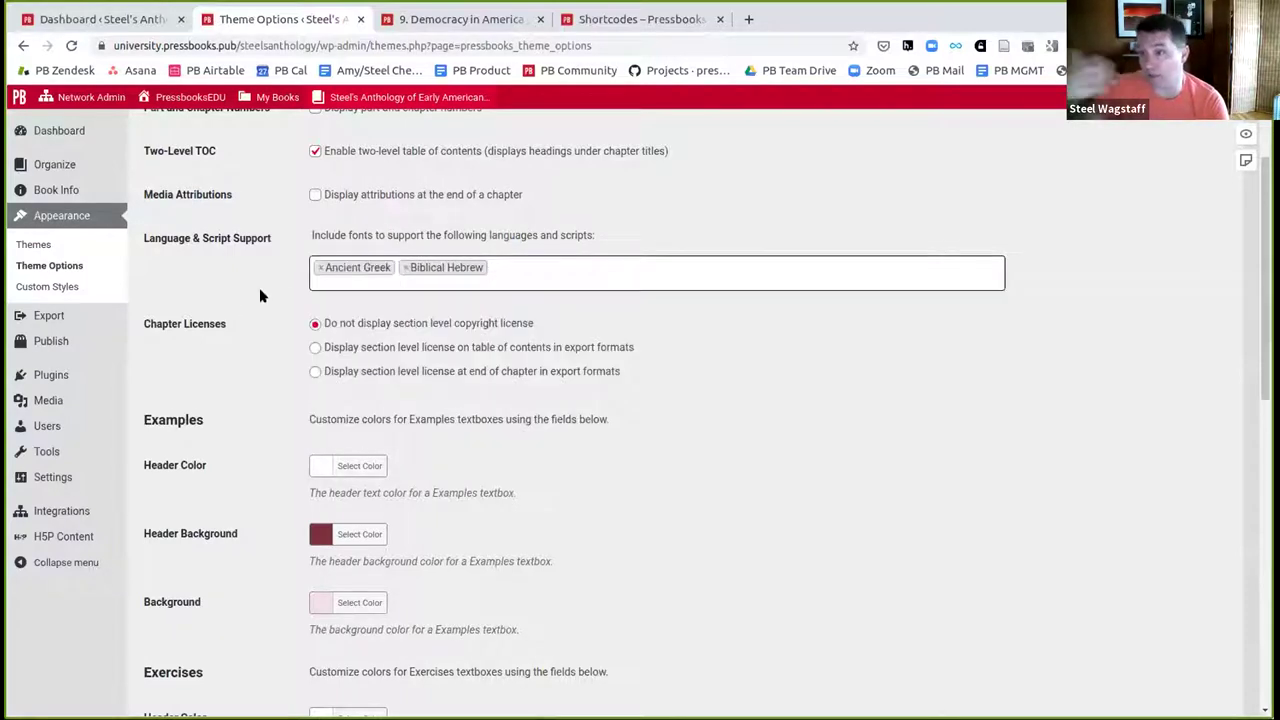
- Set chapter licenses to display the section level license on the table of contents in export formats, and save the global options
{"action": "scroll", "coordinate": [261, 295], "scroll_direction": "down", "scroll_amount": 3}
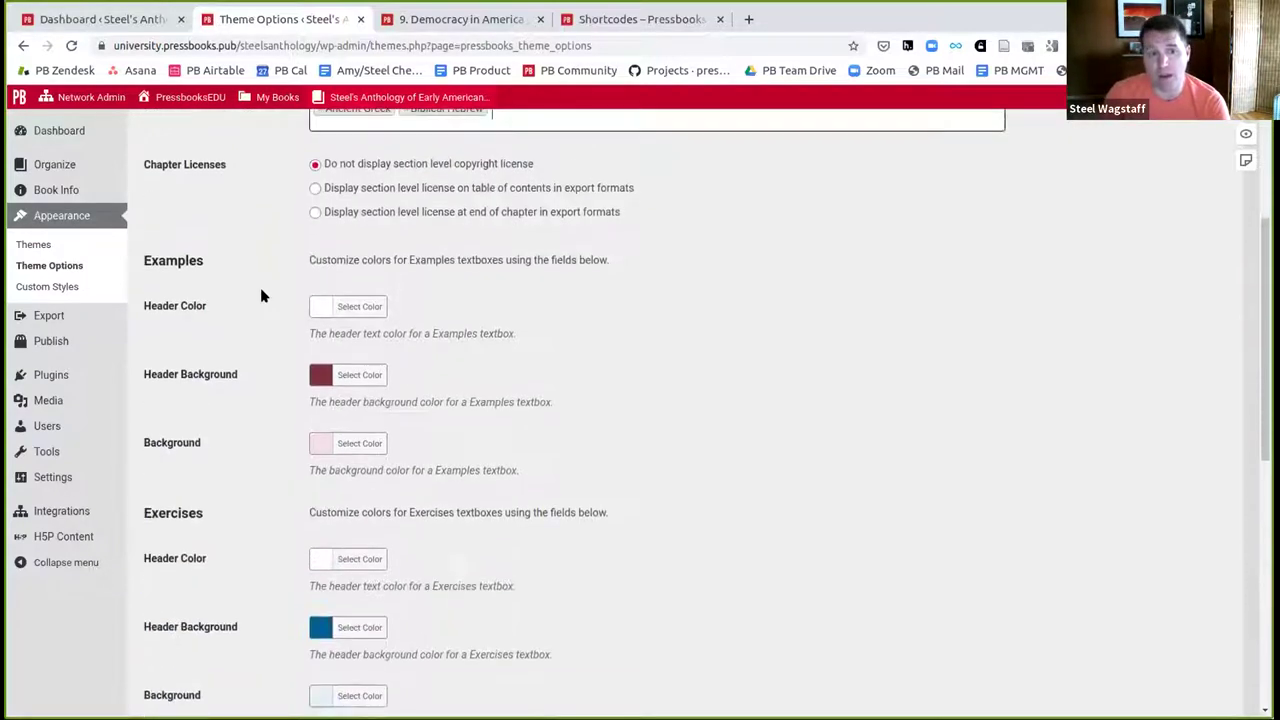
{"action": "left_click", "coordinate": [315, 211]}
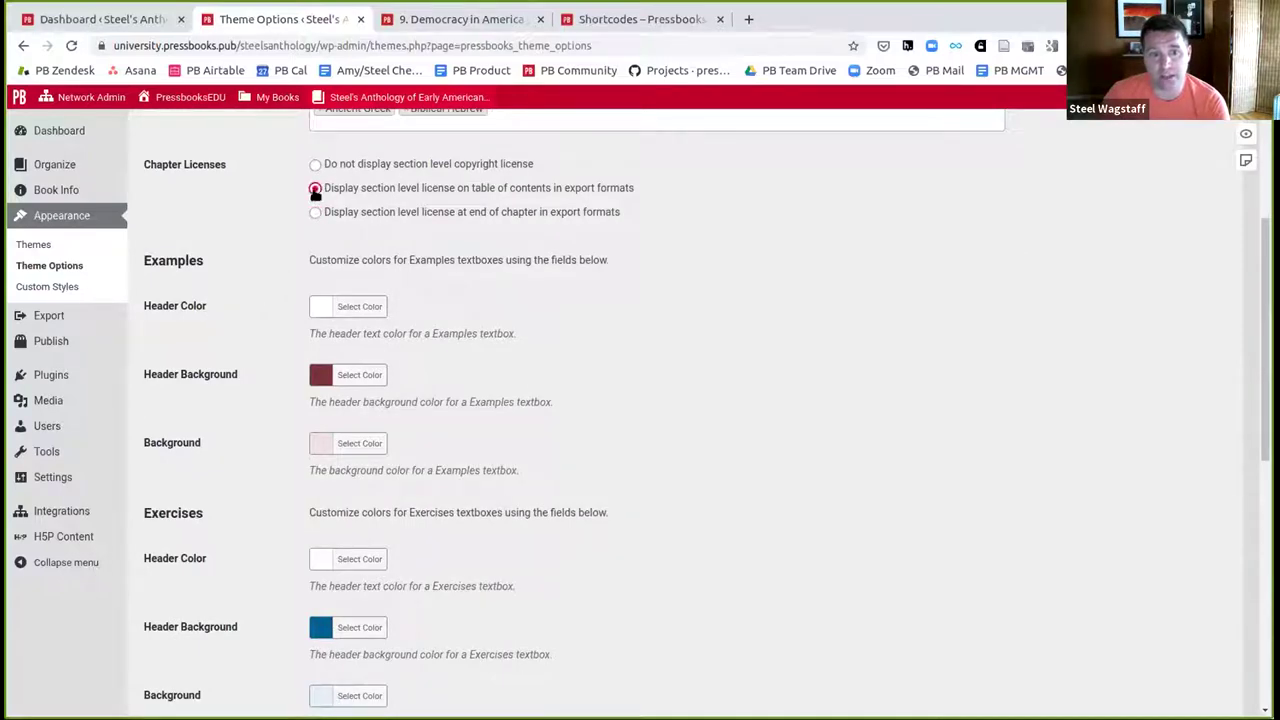
{"action": "scroll", "coordinate": [205, 358], "scroll_direction": "down", "scroll_amount": 6}
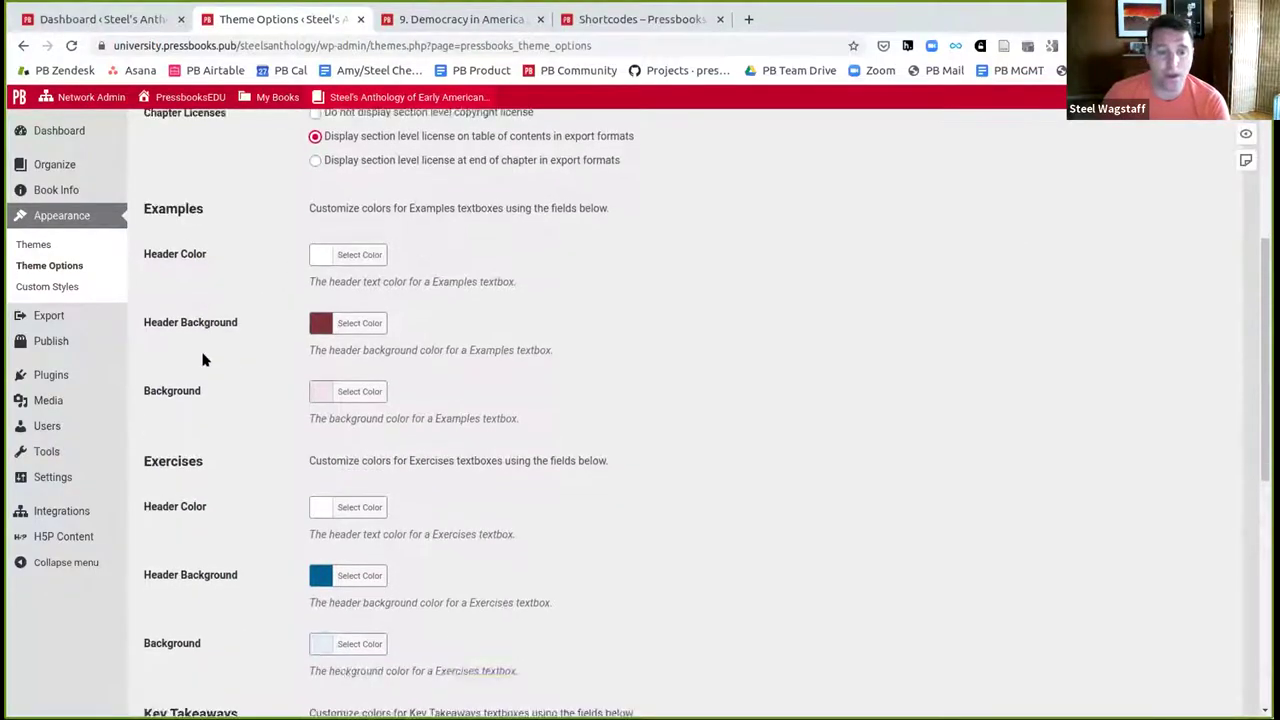
{"action": "scroll", "coordinate": [309, 366], "scroll_direction": "down", "scroll_amount": 2}
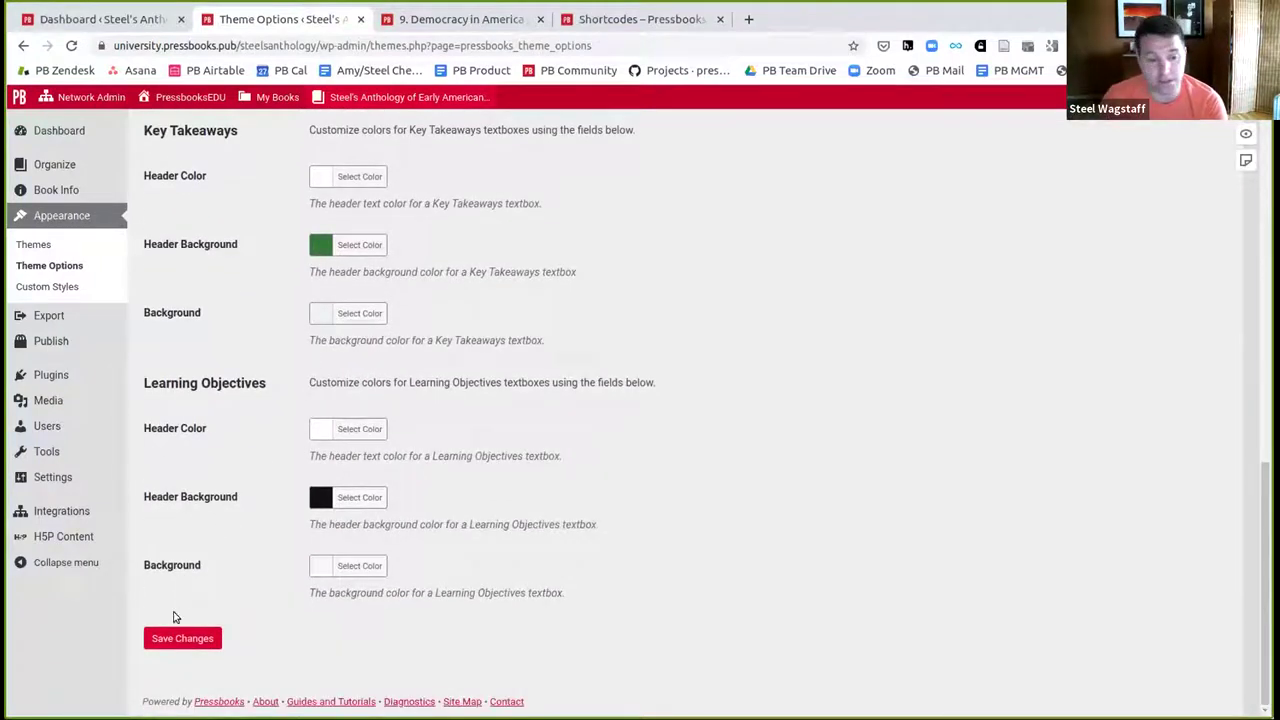
{"action": "left_click", "coordinate": [178, 634]}
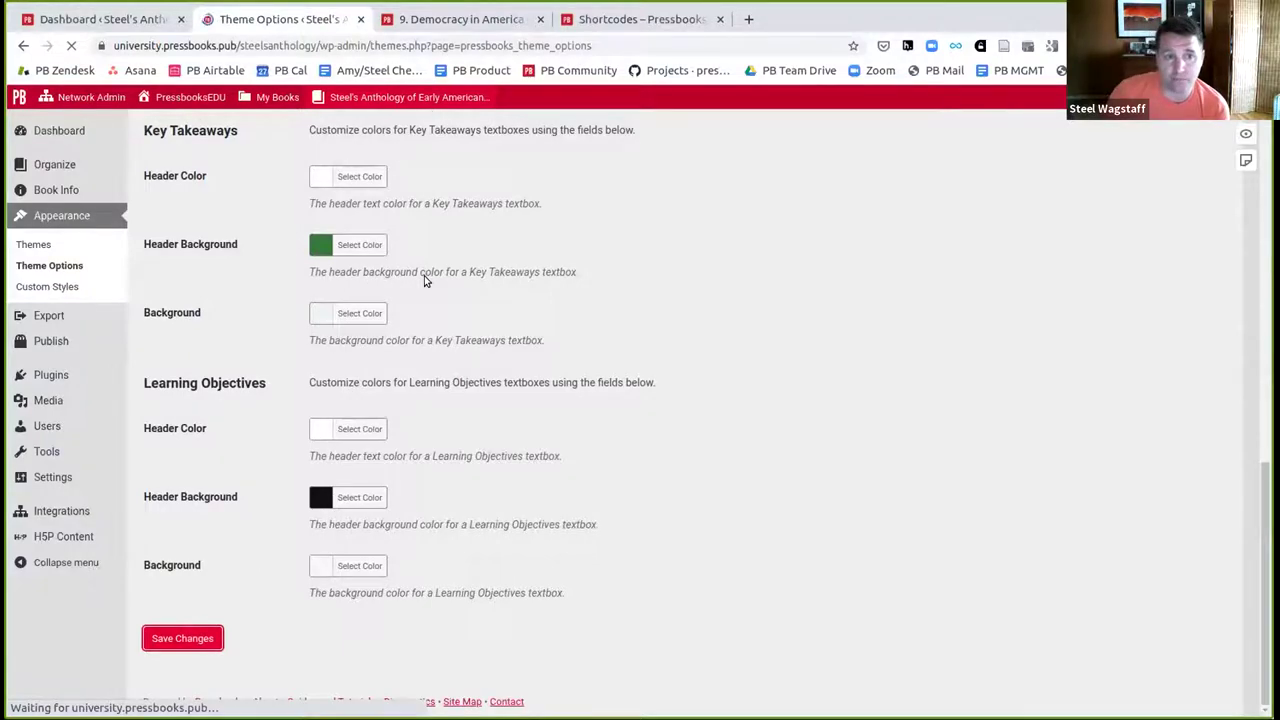
- In the theme's web options, set the webbook width to Wide and paragraph separation to Indent paragraphs, and save the changes
{"action": "left_click", "coordinate": [275, 216]}
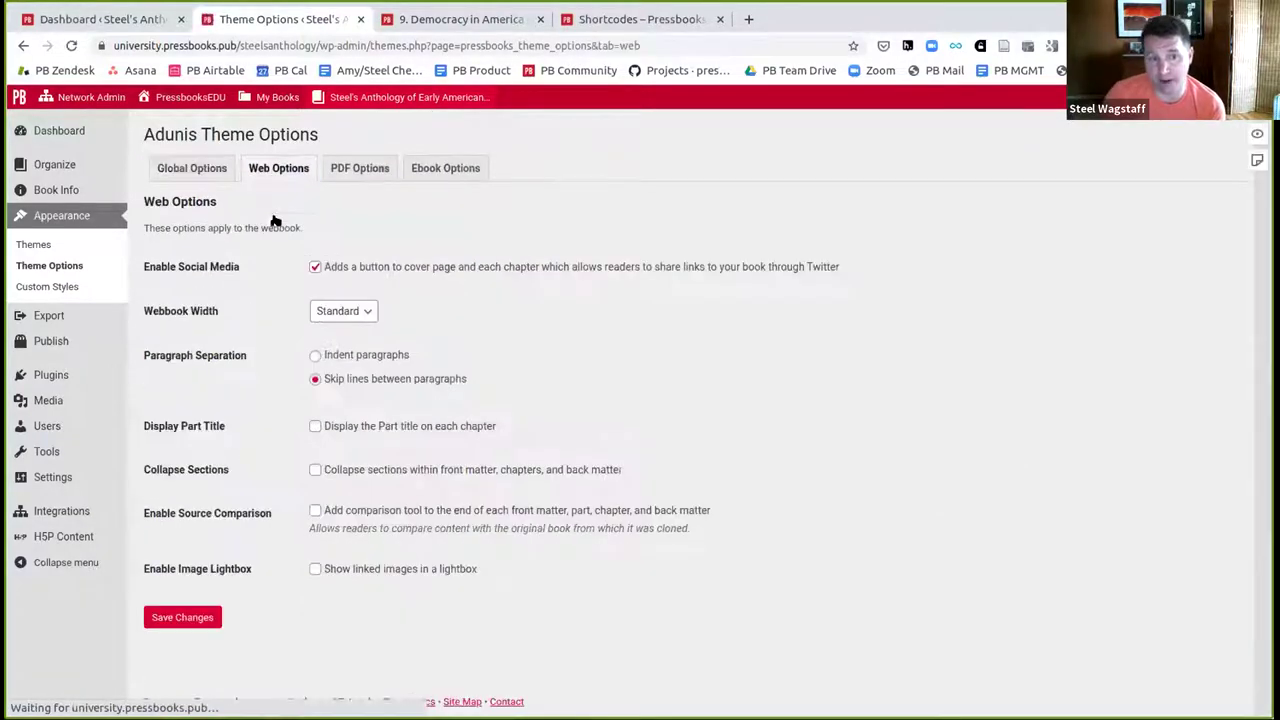
{"action": "left_click", "coordinate": [352, 311]}
{"action": "left_click", "coordinate": [355, 361]}
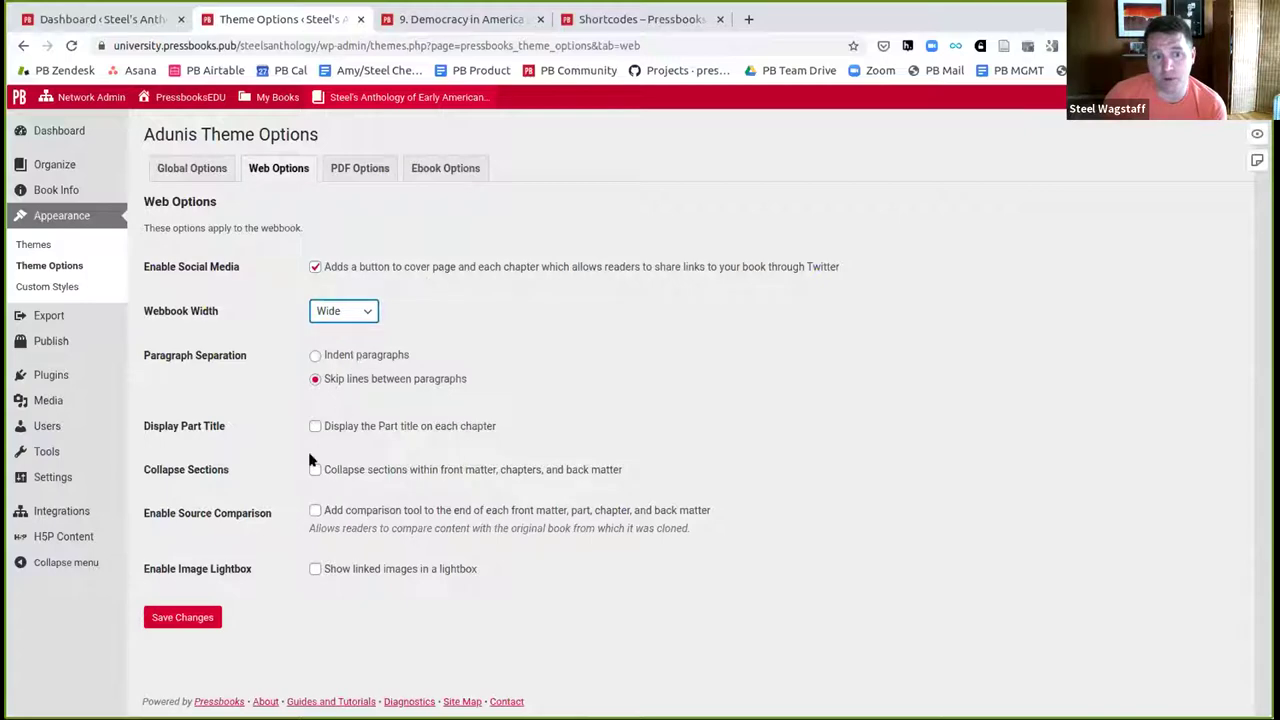
{"action": "left_click", "coordinate": [314, 356]}
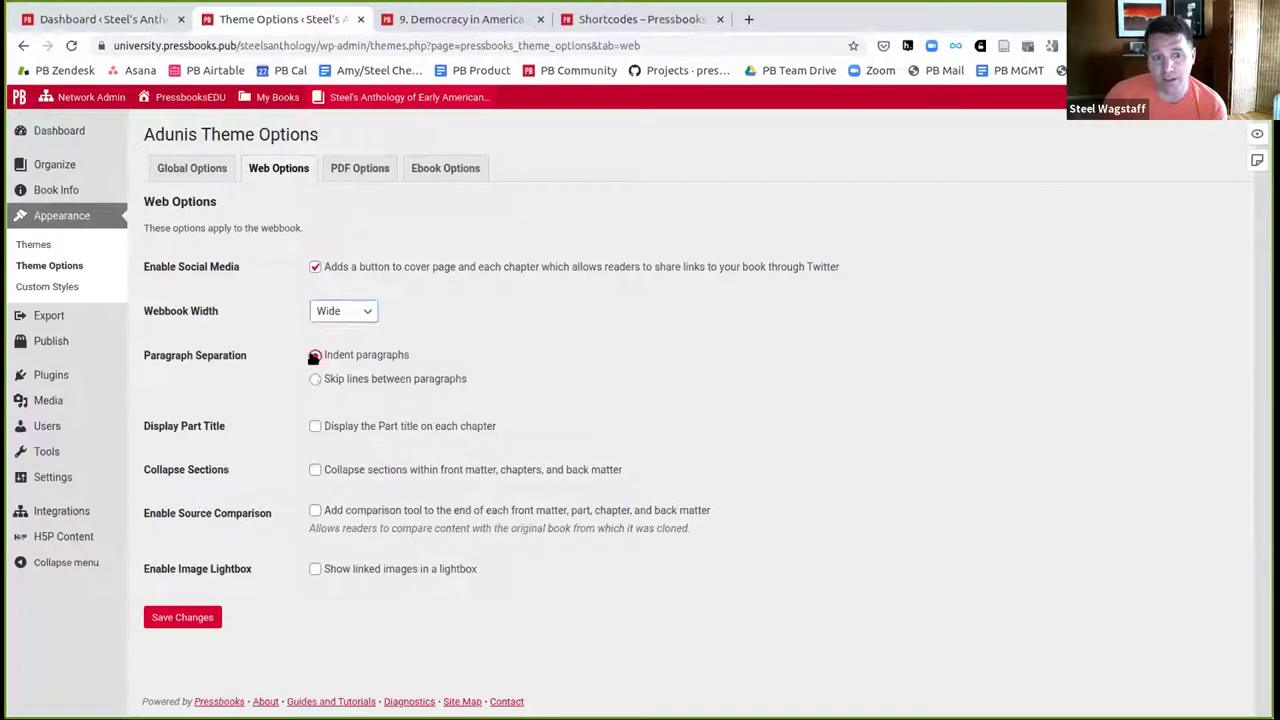
{"action": "left_click", "coordinate": [215, 615]}
- Reload the "9. Democracy in America | THE AMERICAN YAWP" webbook chapter and check its text width and paragraph separation
{"action": "key", "text": "ctrl+Tab"}
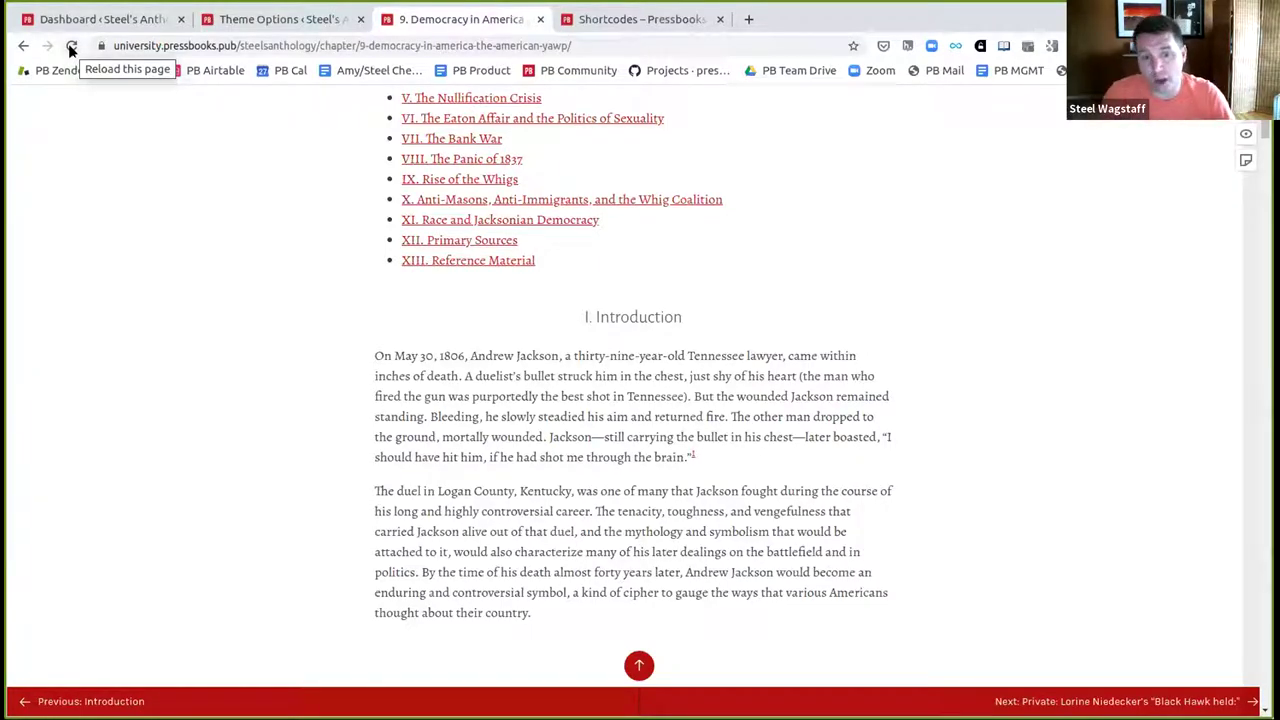
{"action": "left_click", "coordinate": [71, 49]}
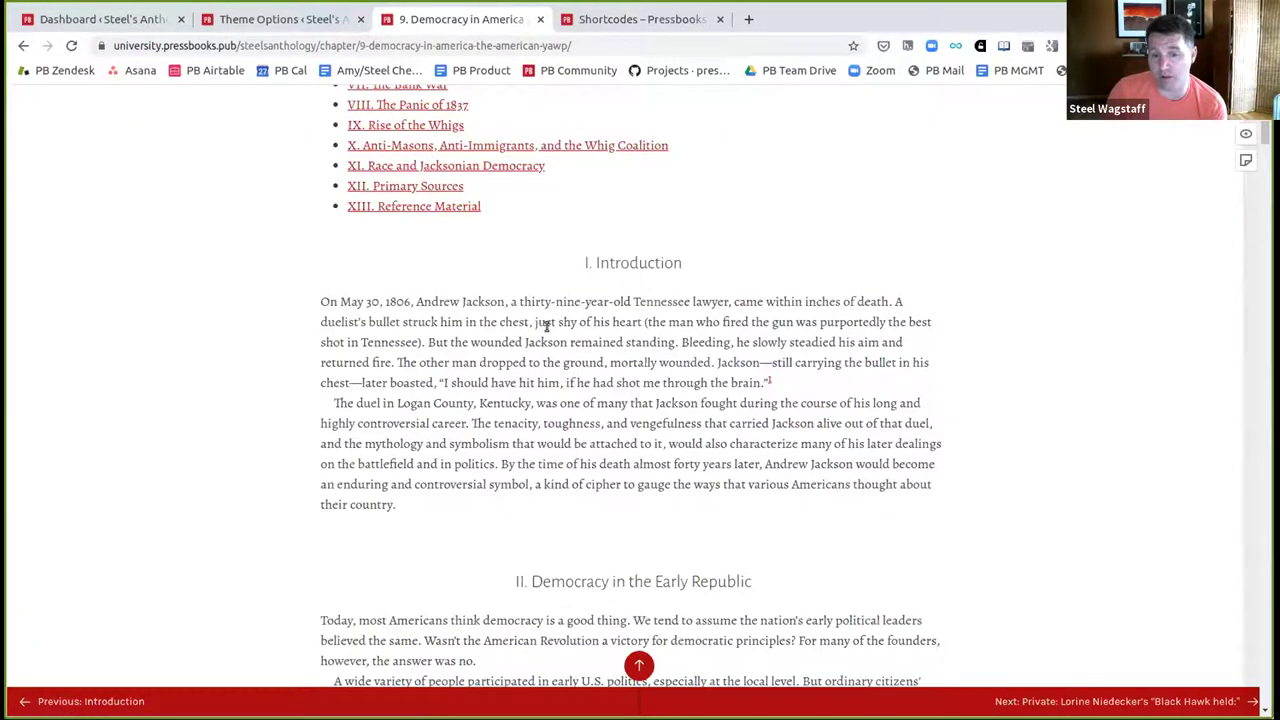
{"action": "scroll", "coordinate": [540, 380], "scroll_direction": "down", "scroll_amount": 7}
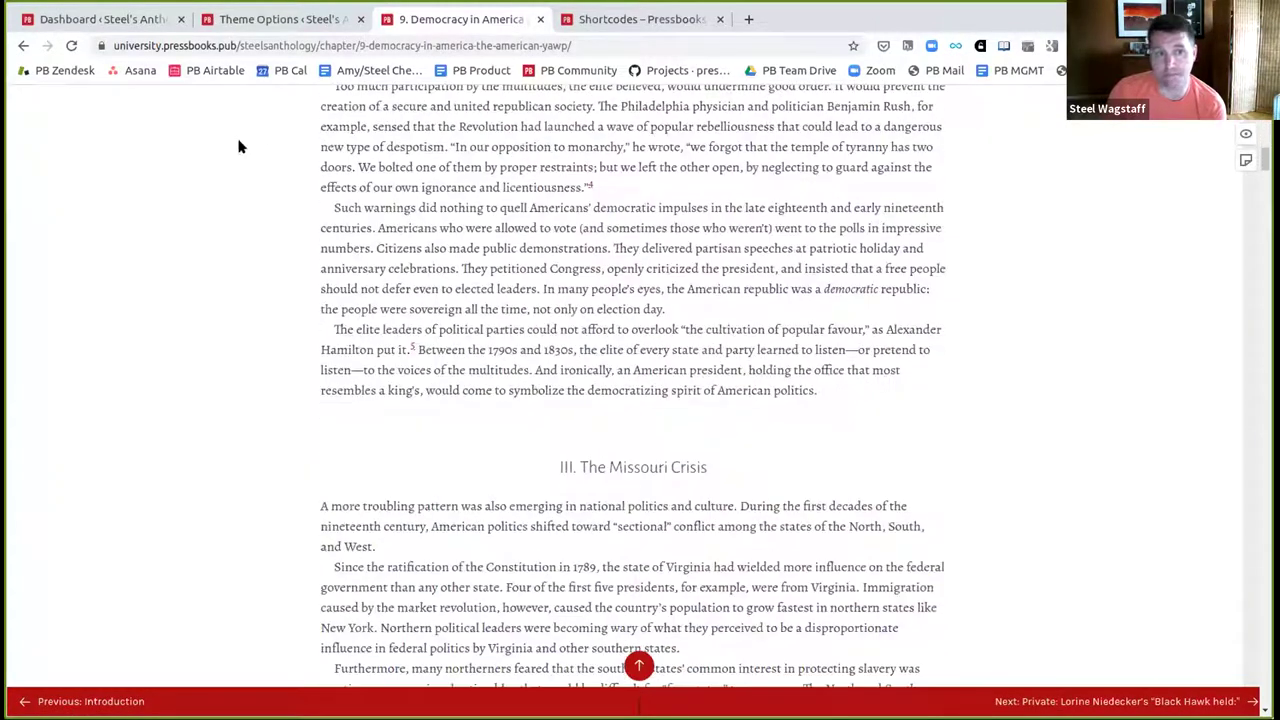
{"action": "scroll", "coordinate": [240, 360], "scroll_direction": "down", "scroll_amount": 2}
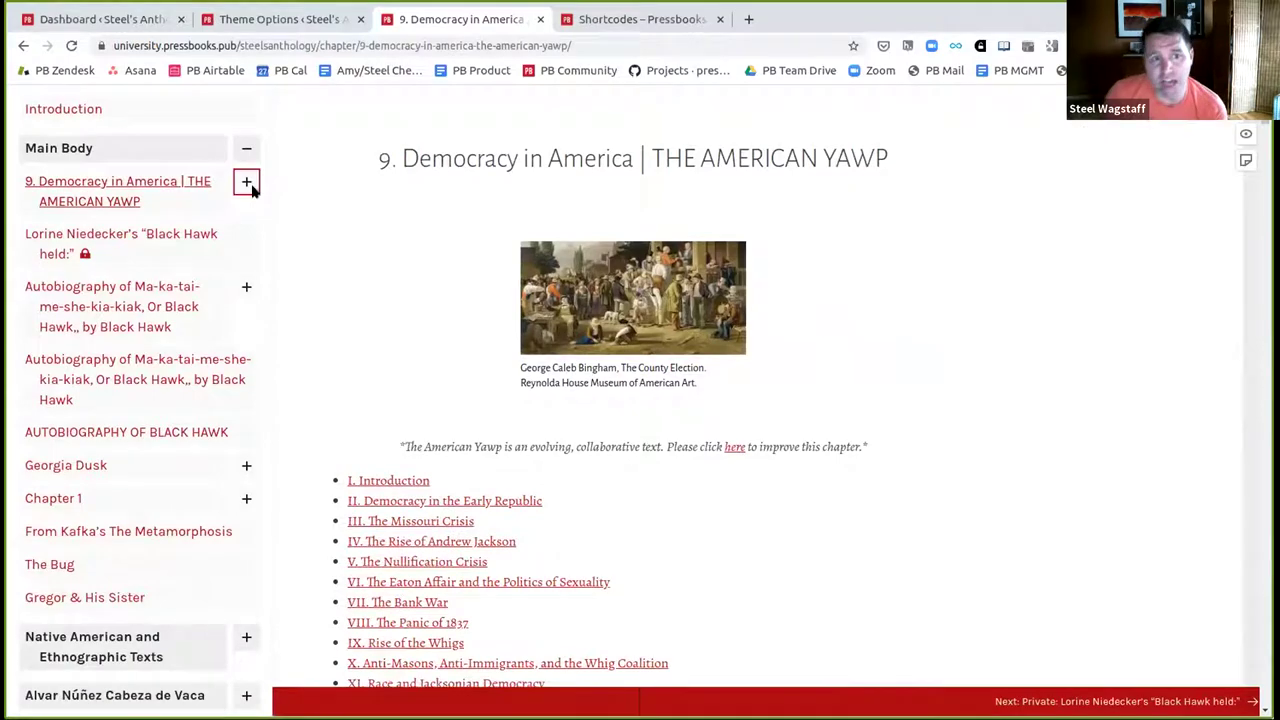
- Expand "9. Democracy in America | THE AMERICAN YAWP" in the webbook contents and examine the second-level headings listed under the chapters
{"action": "left_click", "coordinate": [247, 183]}
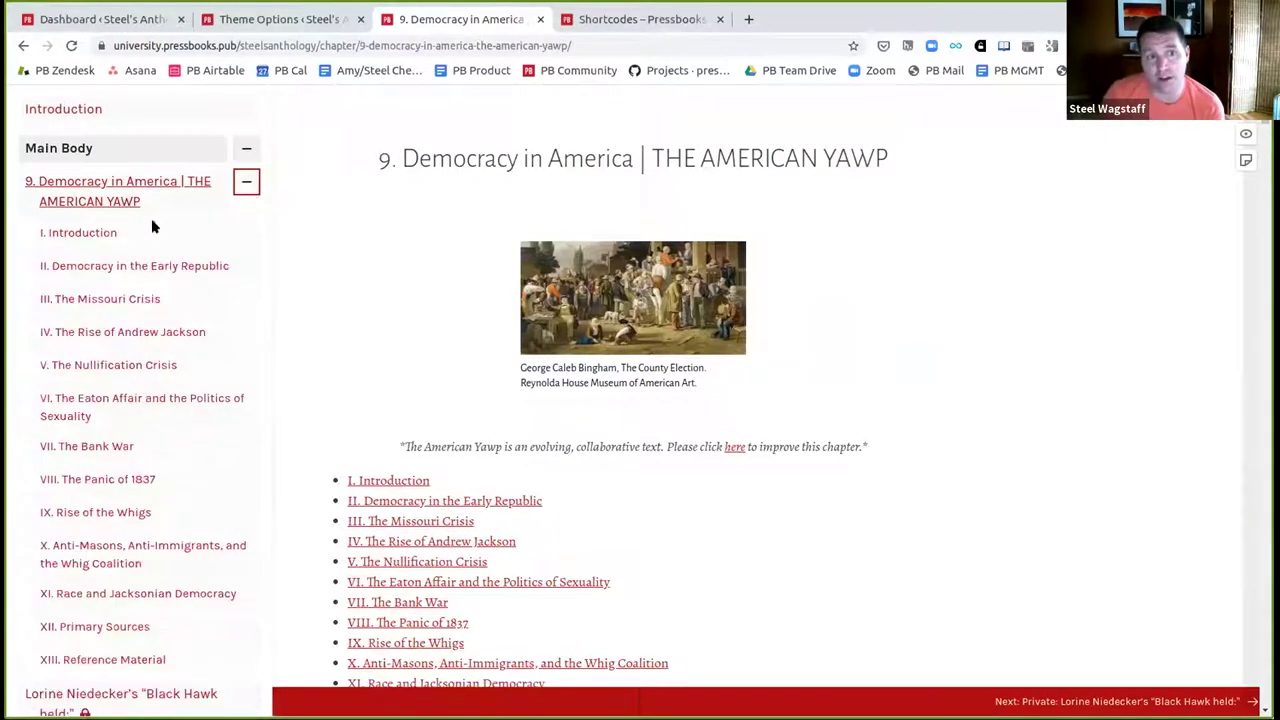
{"action": "scroll", "coordinate": [160, 511], "scroll_direction": "down", "scroll_amount": 1}
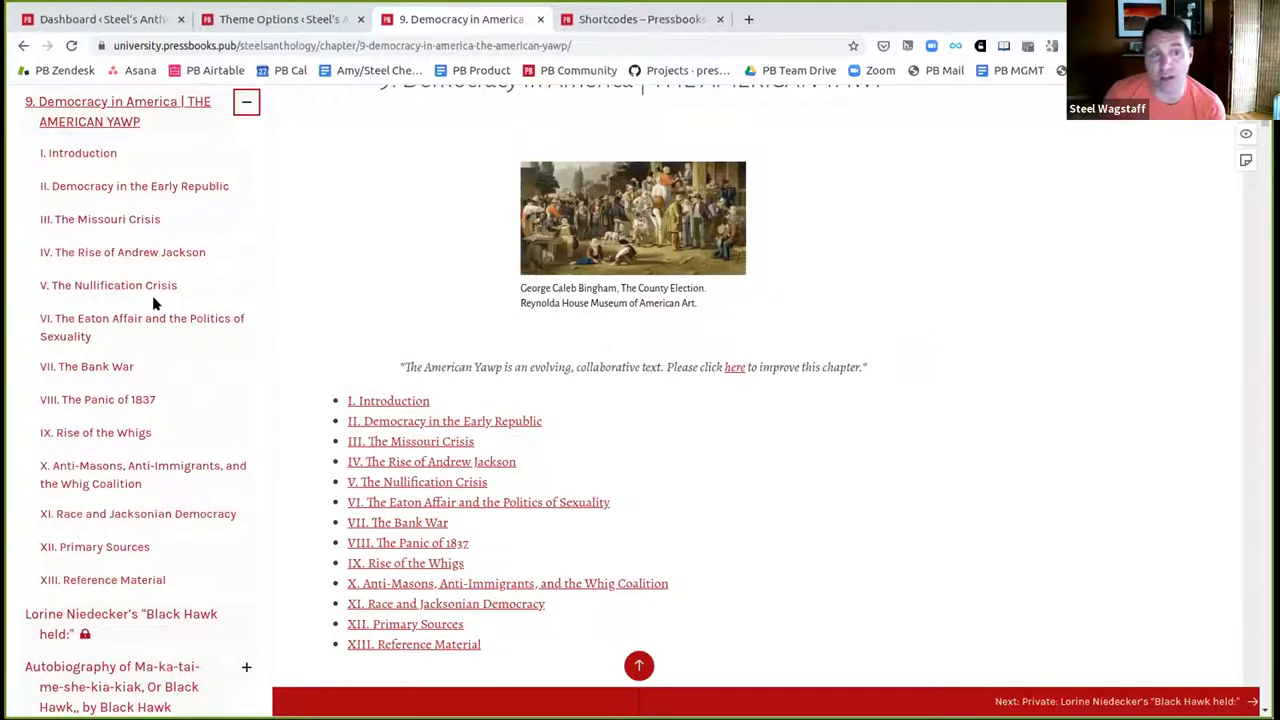
{"action": "scroll", "coordinate": [155, 303], "scroll_direction": "down", "scroll_amount": 4}
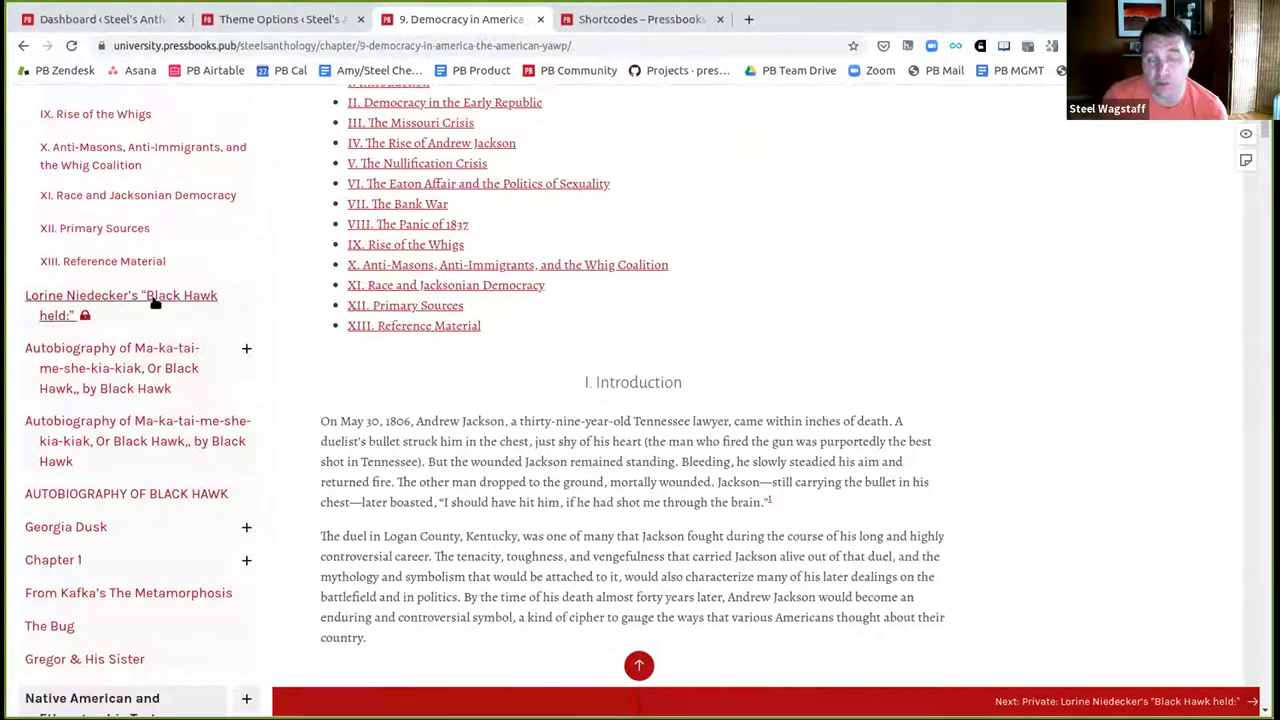
{"action": "scroll", "coordinate": [155, 303], "scroll_direction": "down", "scroll_amount": 2}
{"action": "left_click", "coordinate": [247, 231]}
{"action": "left_click", "coordinate": [247, 231]}
{"action": "scroll", "coordinate": [247, 231], "scroll_direction": "up", "scroll_amount": 5}
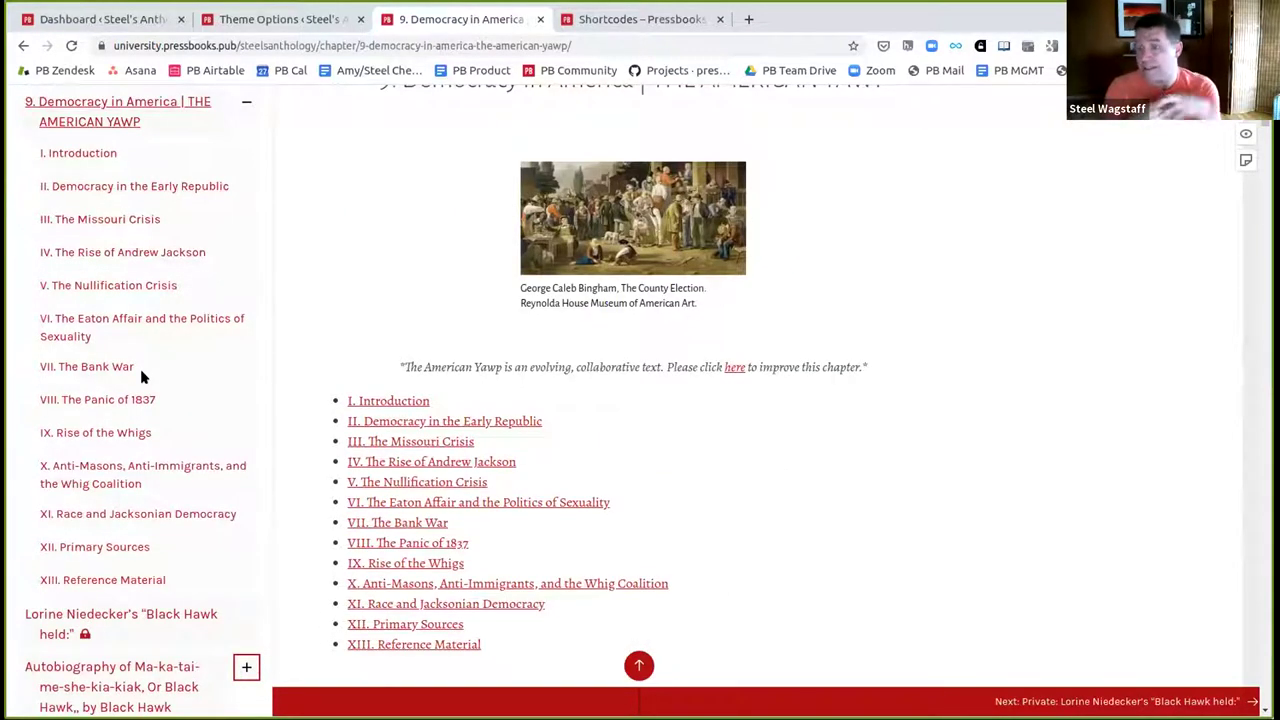
- Return to the Adunis theme options and set the PDF body font size to 11 pt and body line height to 1.35 em
{"action": "left_click", "coordinate": [275, 20]}
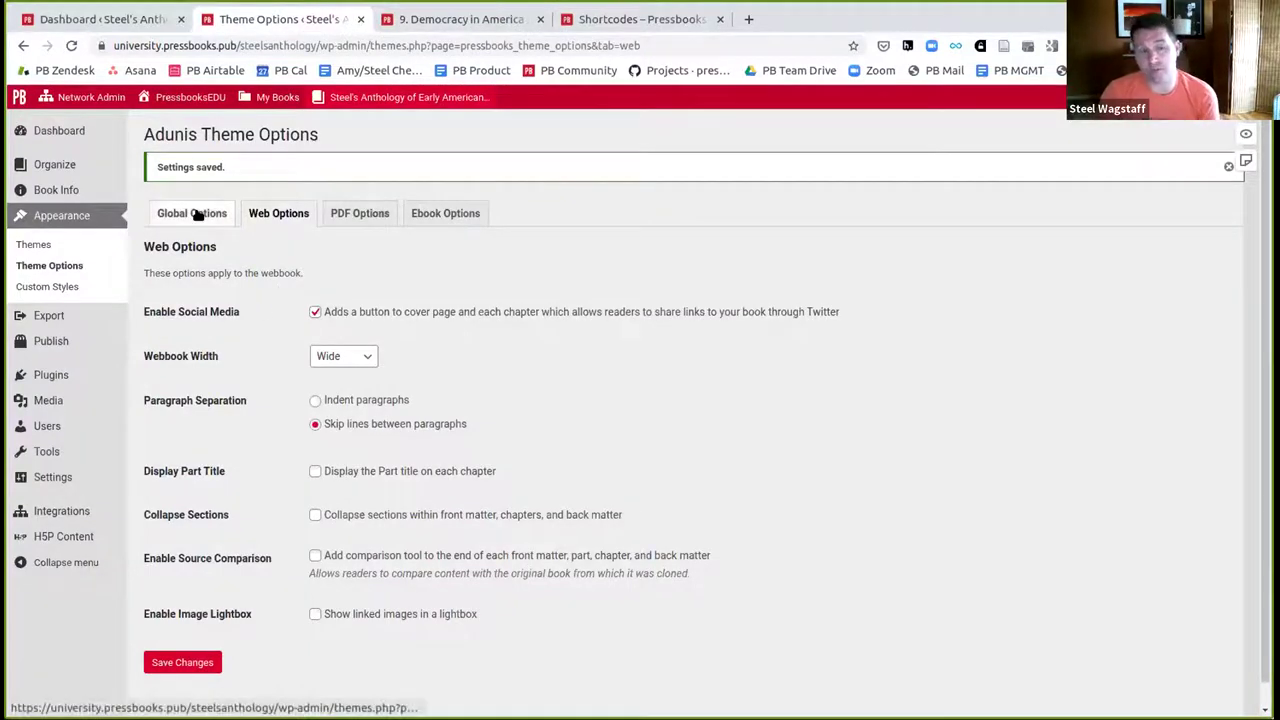
{"action": "left_click", "coordinate": [362, 214]}
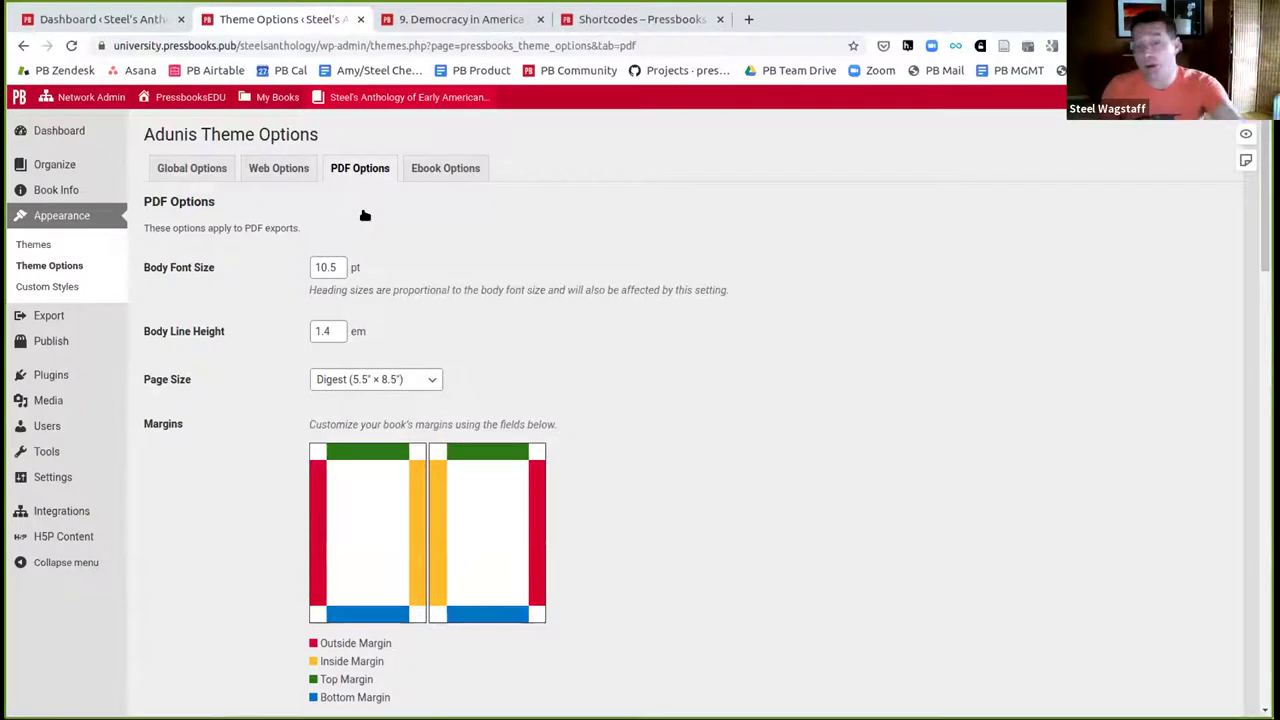
{"action": "scroll", "coordinate": [395, 254], "scroll_direction": "down", "scroll_amount": 1}
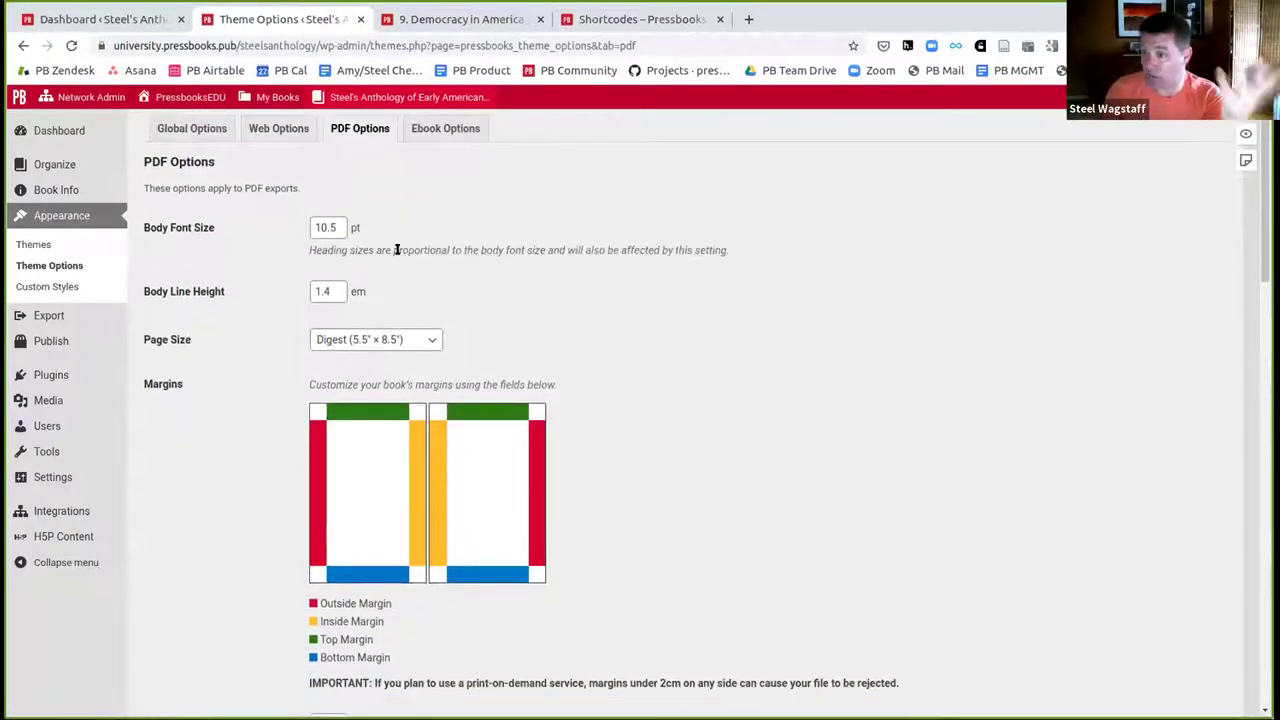
{"action": "double_click", "coordinate": [337, 227]}
{"action": "type", "text": "11"}
{"action": "key", "text": "Tab"}
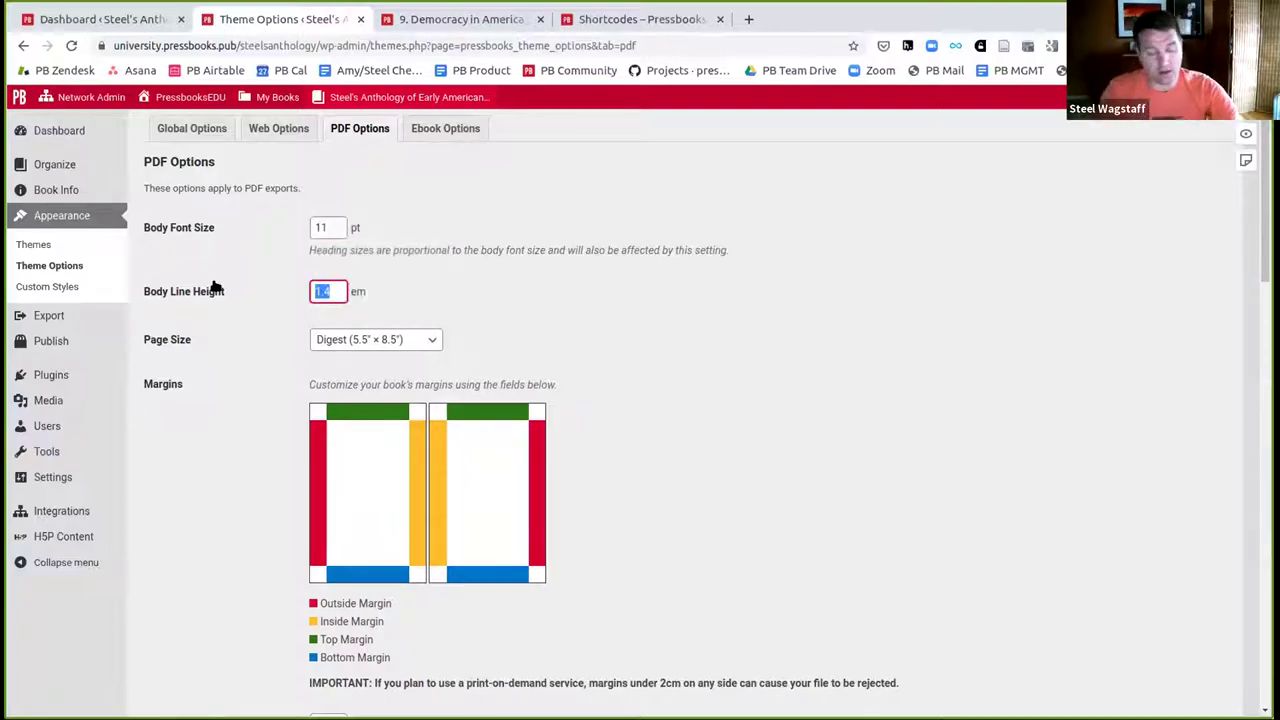
{"action": "type", "text": "1.35"}
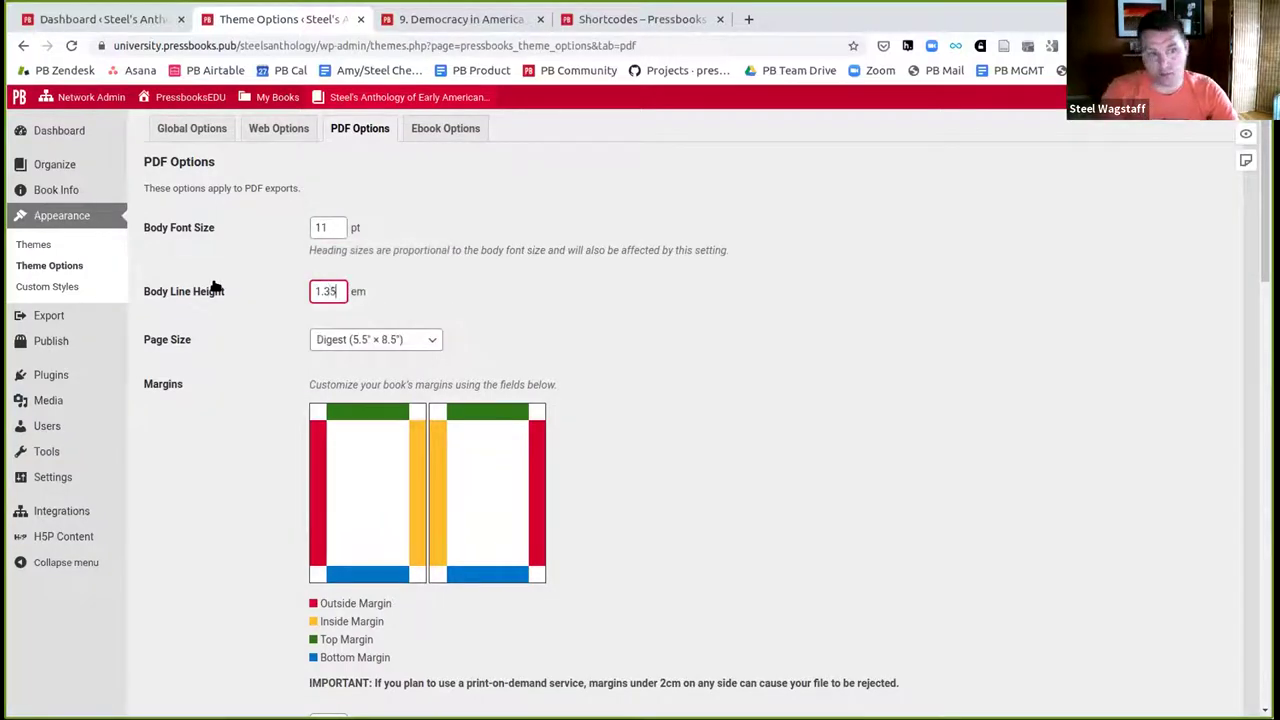
- Choose US Letter (8.5" × 11") as the PDF page size and set the outside margin to 2cm
{"action": "left_click", "coordinate": [348, 340]}
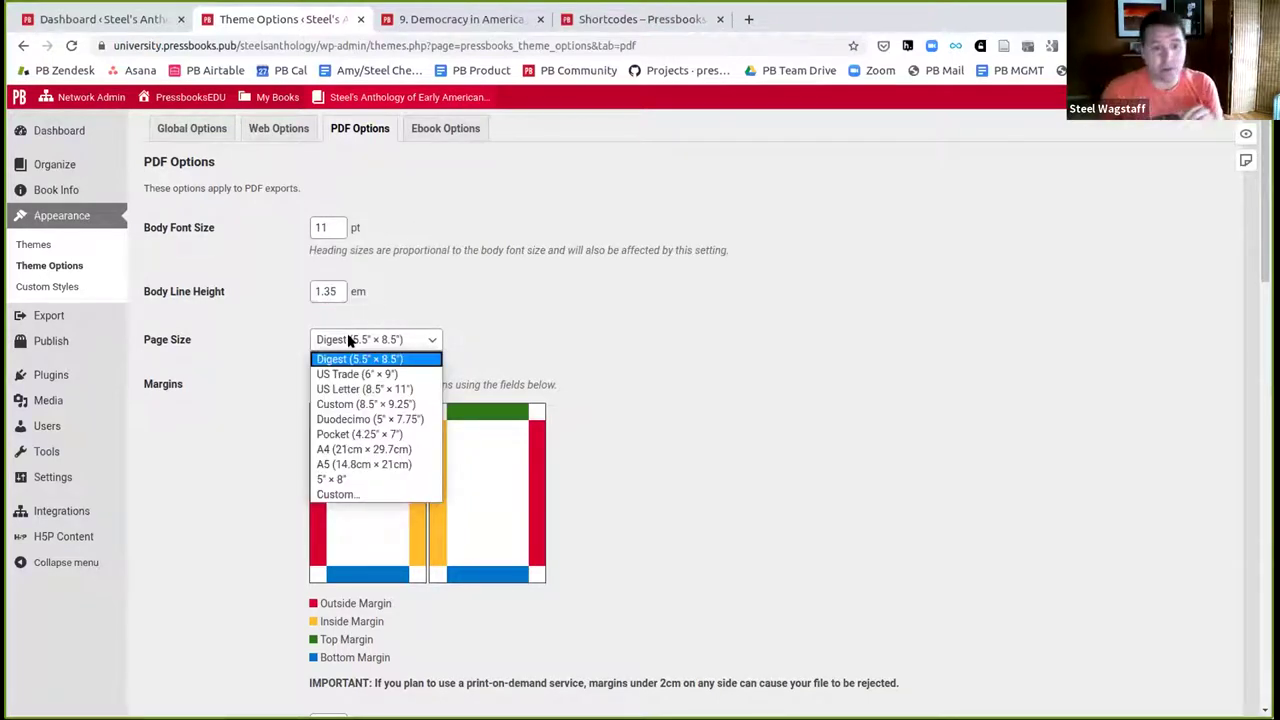
{"action": "left_click", "coordinate": [343, 388]}
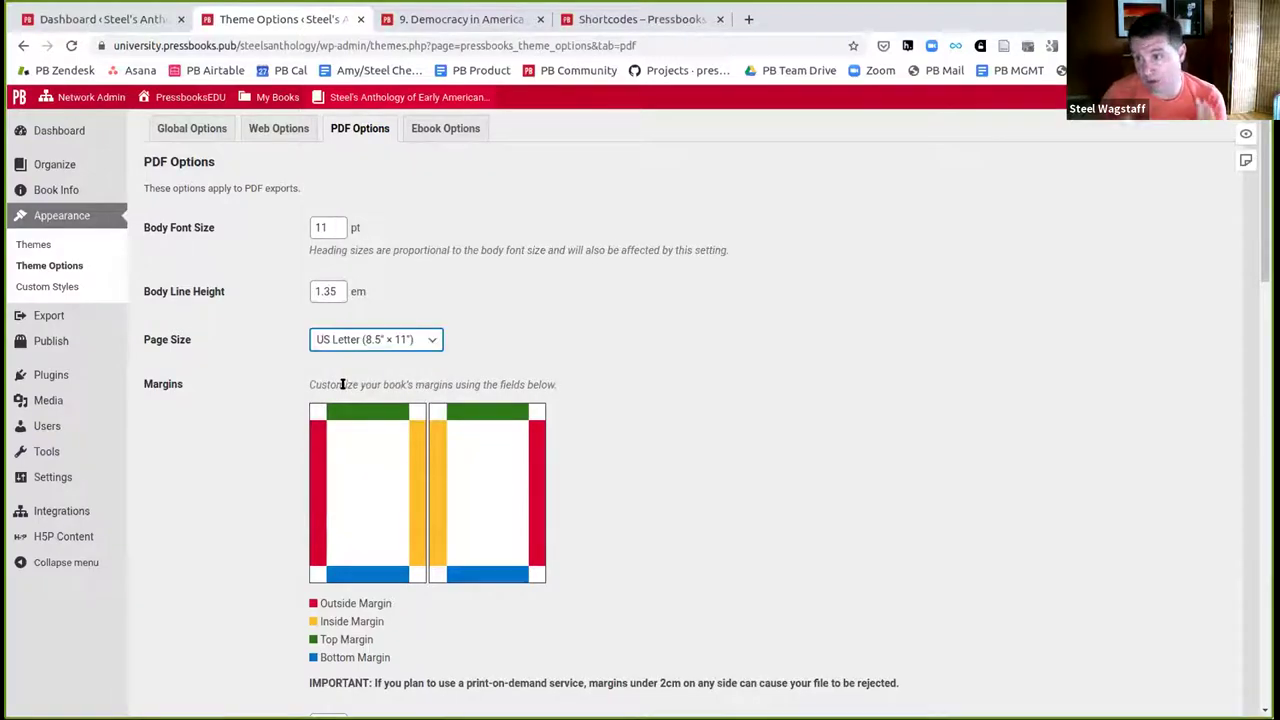
{"action": "scroll", "coordinate": [342, 384], "scroll_direction": "down", "scroll_amount": 4}
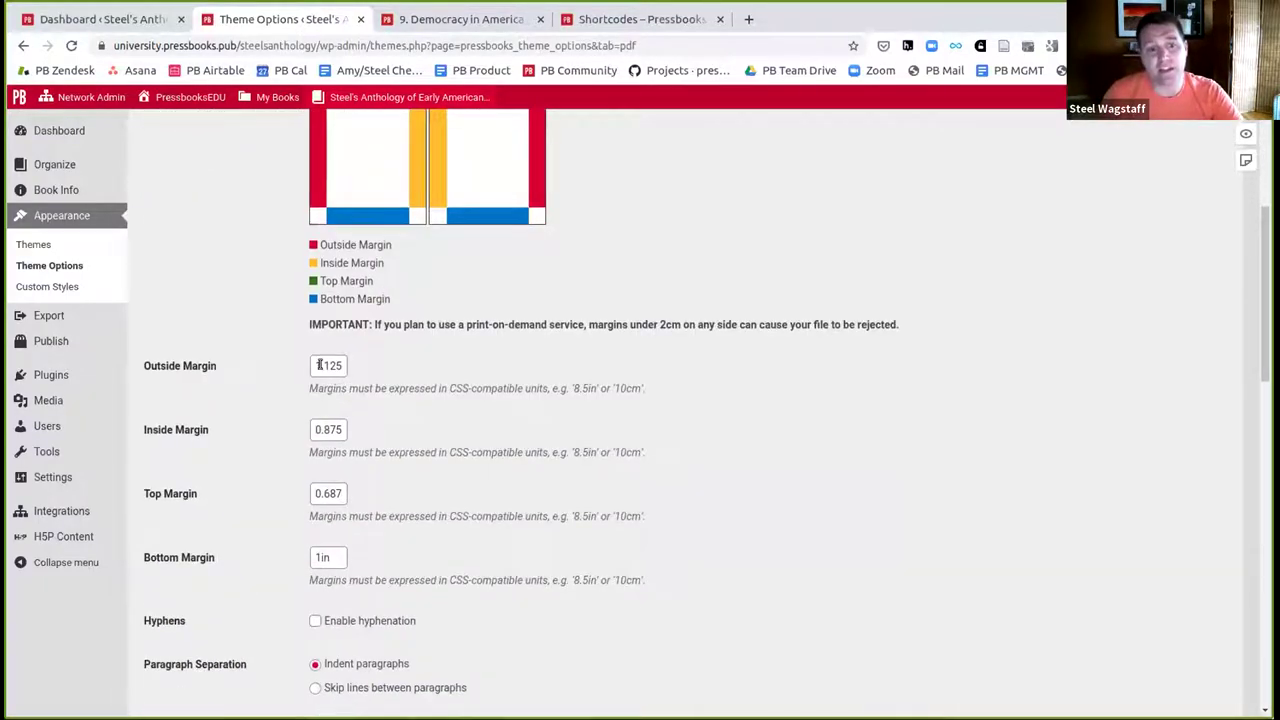
{"action": "left_click_drag", "start_coordinate": [320, 364], "coordinate": [357, 371]}
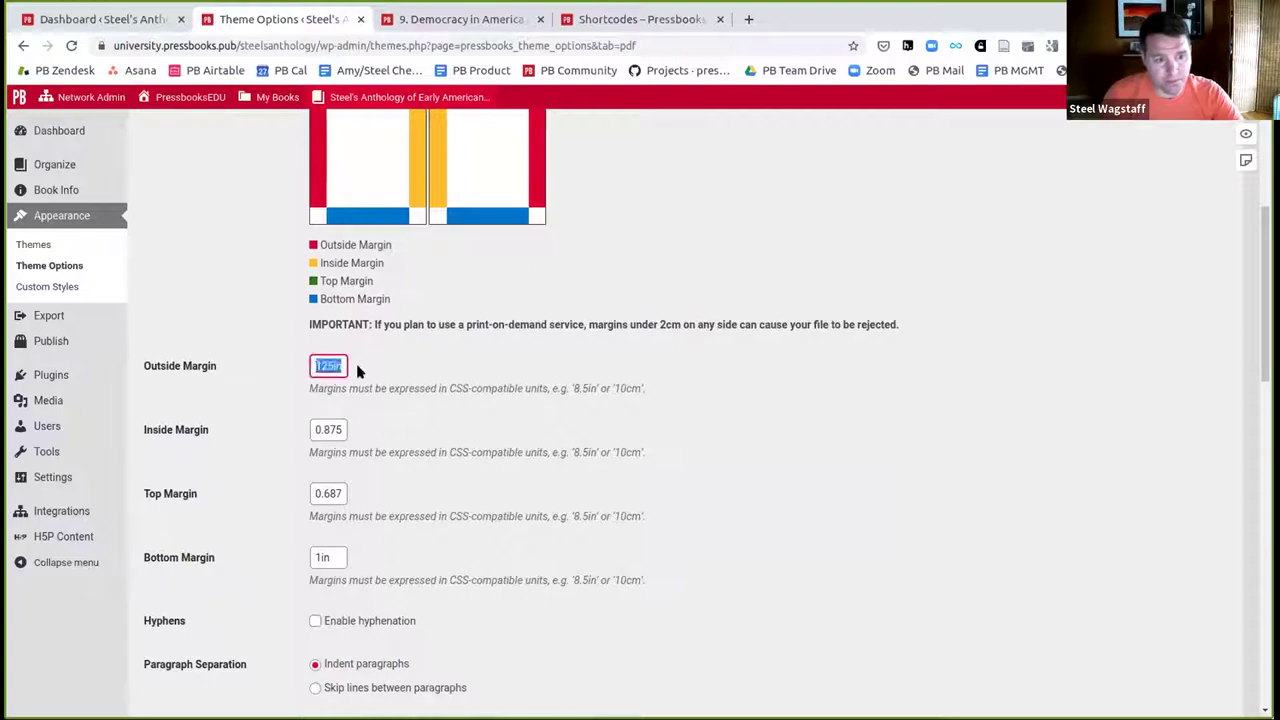
{"action": "type", "text": "1.1"}
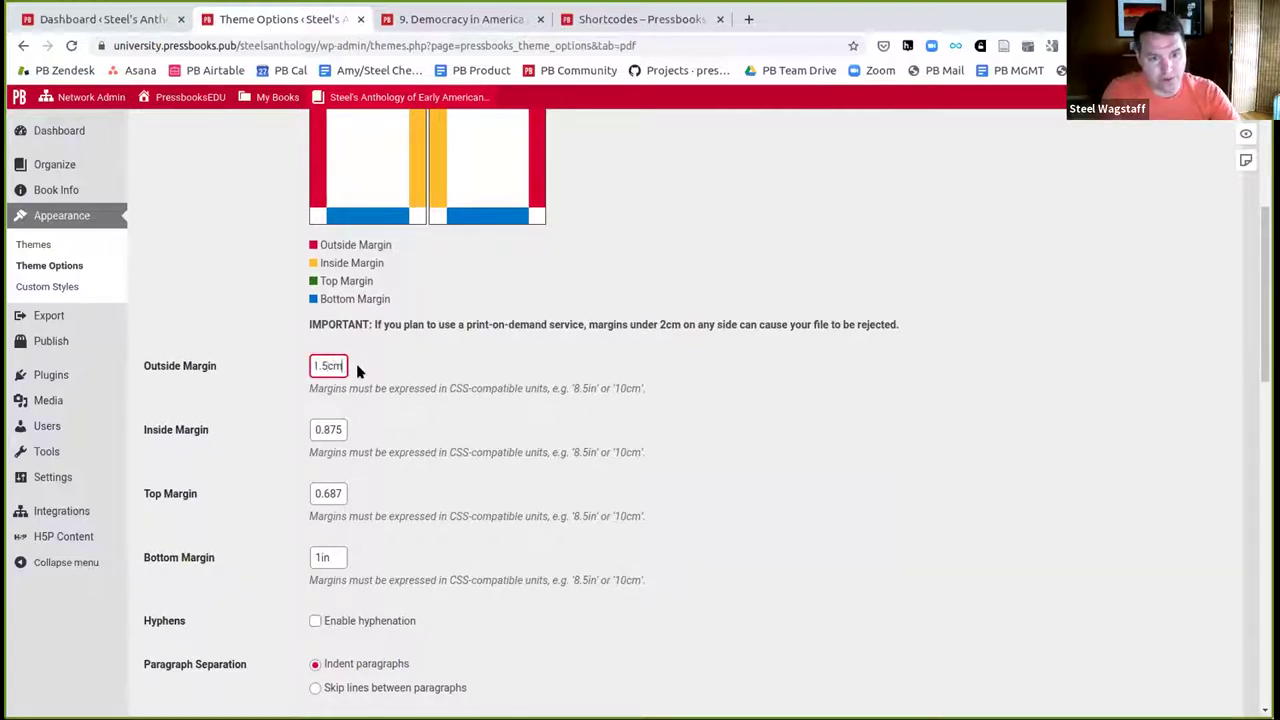
{"action": "key", "text": "Home"}
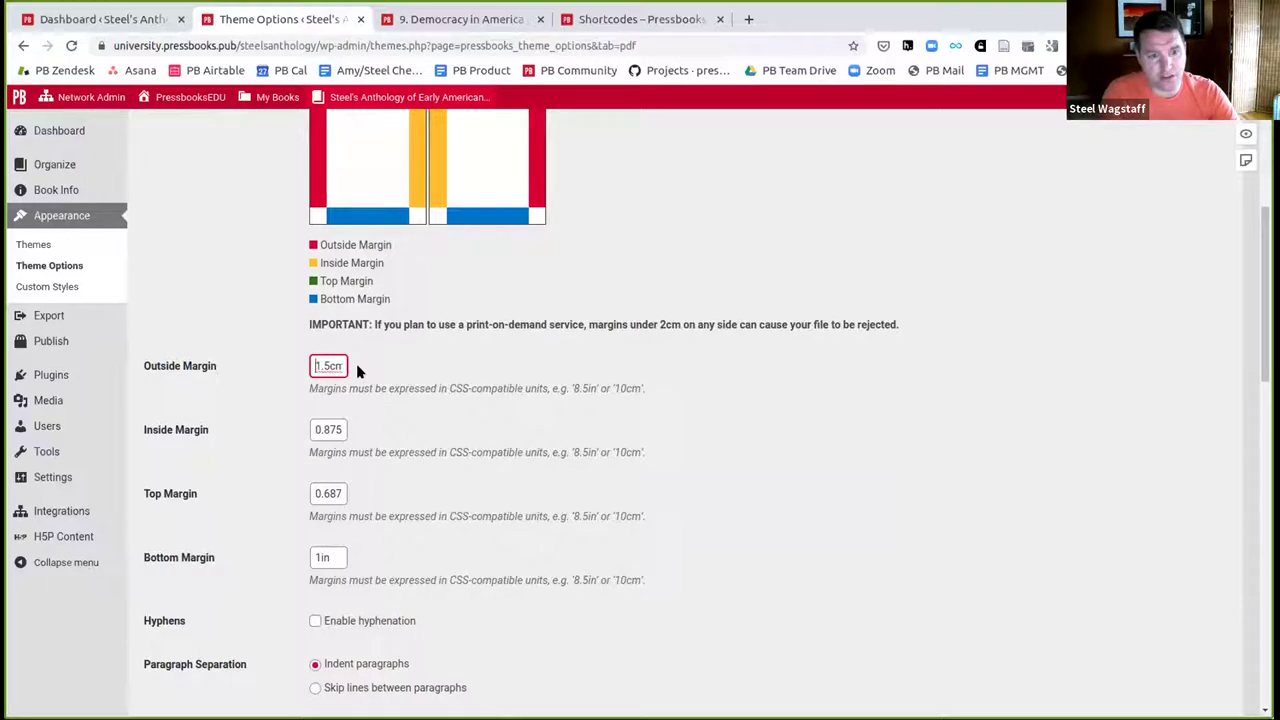
{"action": "type", "text": "2"}
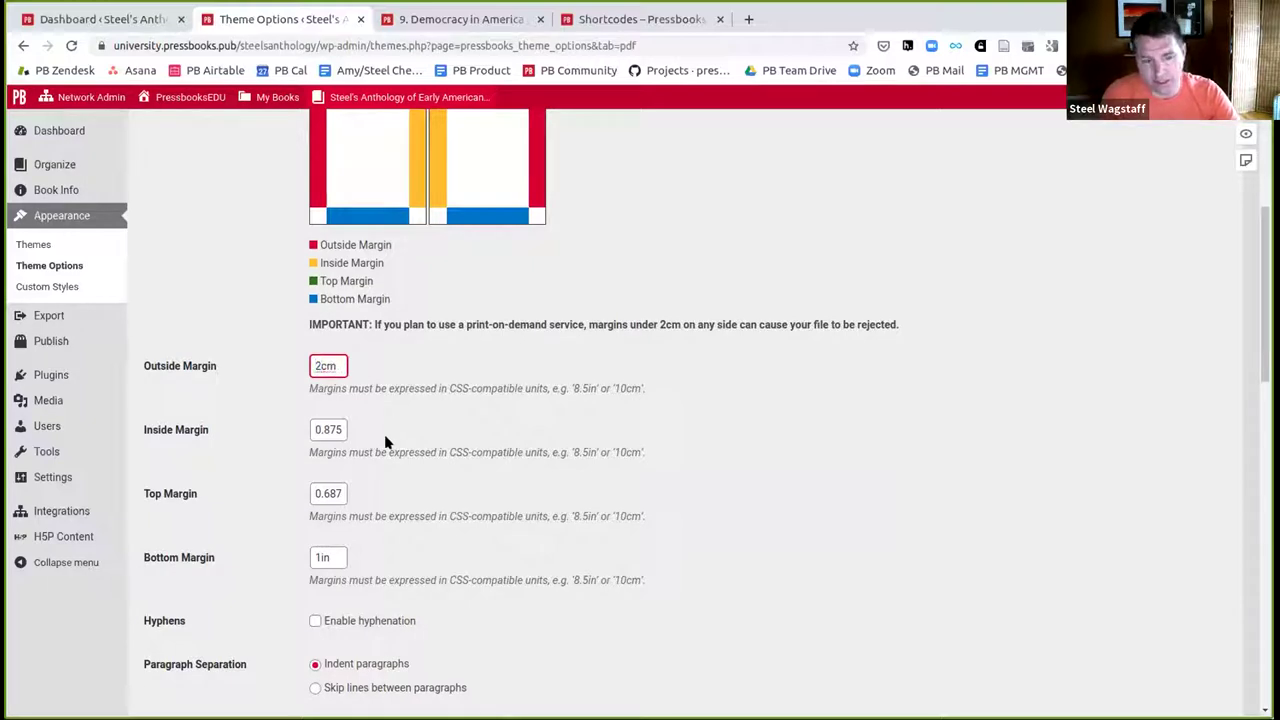
- Set the PDF's inside, top and bottom margins to 2cm each
{"action": "left_click_drag", "start_coordinate": [312, 428], "coordinate": [375, 429]}
{"action": "type", "text": "2cm"}
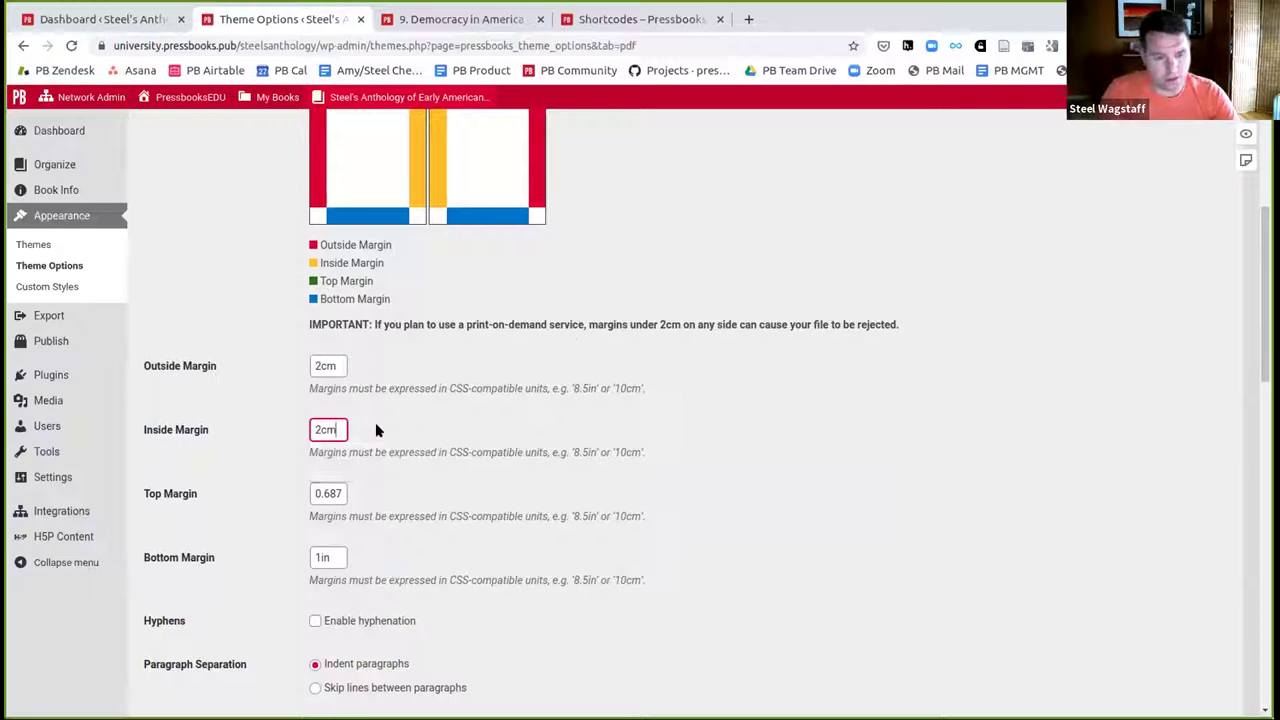
{"action": "key", "text": "Tab"}
{"action": "type", "text": "2cm"}
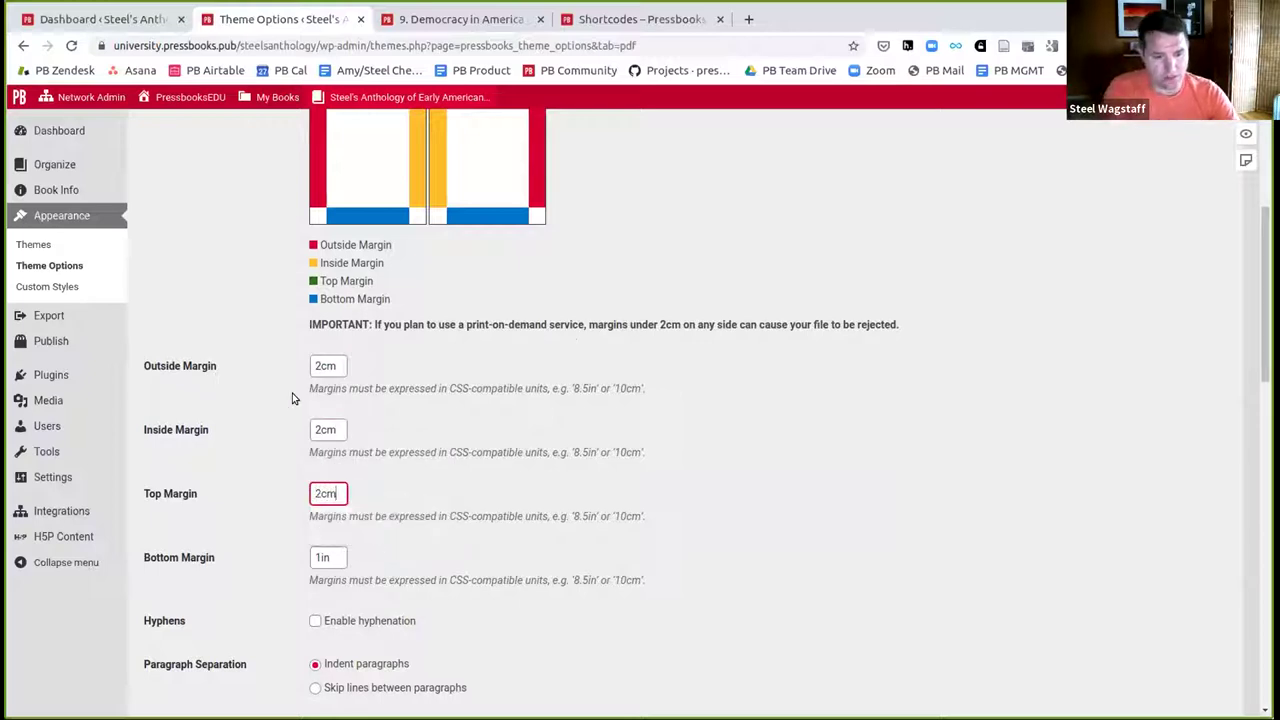
{"action": "key", "text": "Tab"}
{"action": "type", "text": "2cm"}
- Enable hyphenation for the PDF exports
{"action": "scroll", "coordinate": [292, 398], "scroll_direction": "down", "scroll_amount": 2}
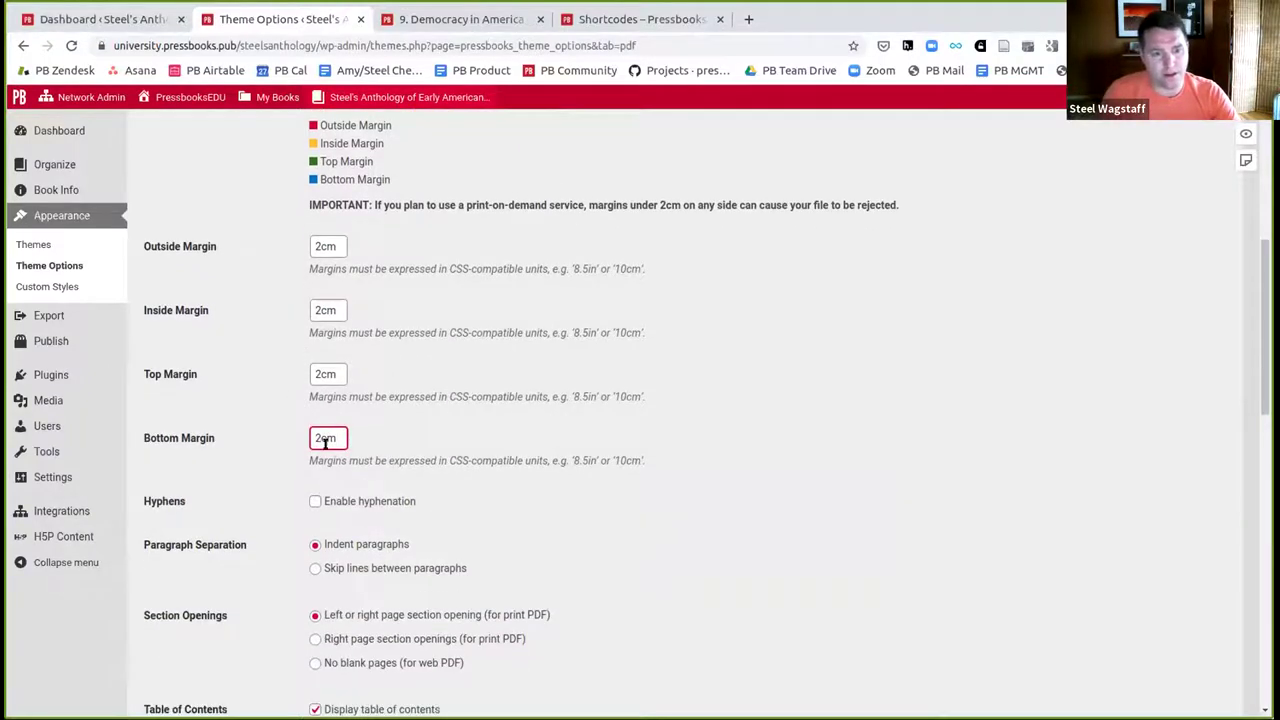
{"action": "left_click", "coordinate": [315, 496]}
{"action": "scroll", "coordinate": [205, 508], "scroll_direction": "down", "scroll_amount": 3}
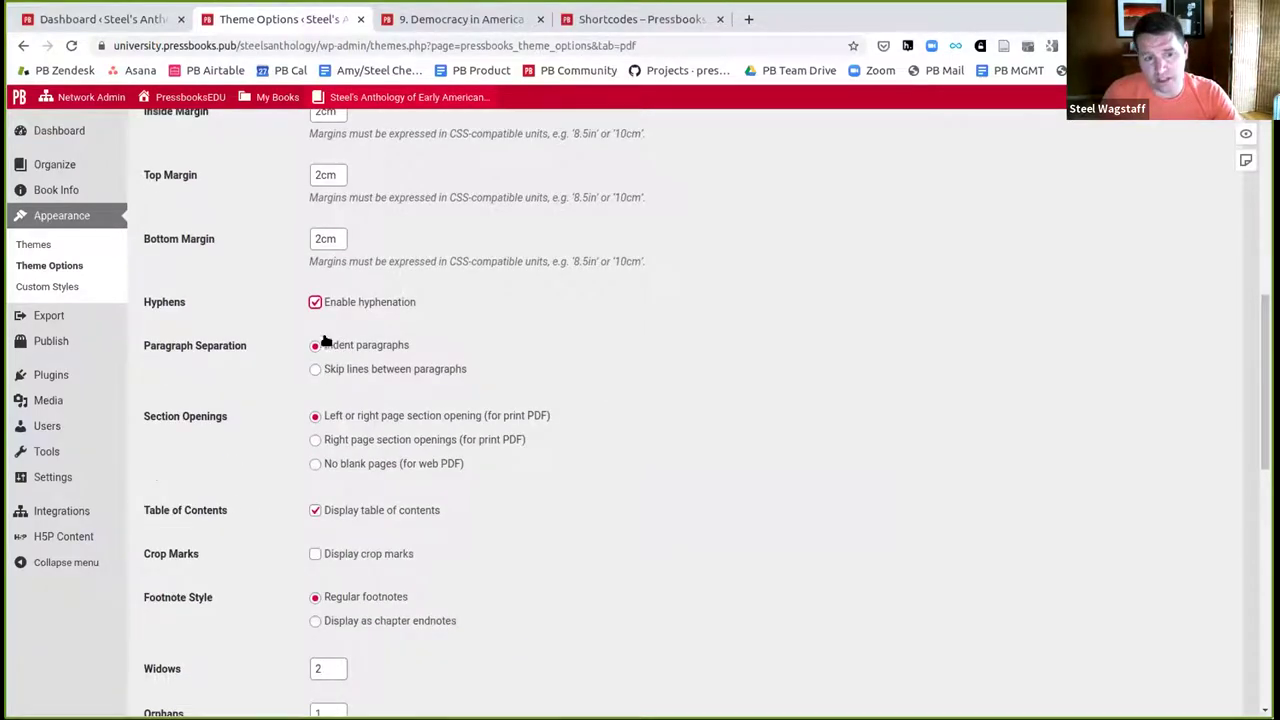
- Set the PDF section openings to No blank pages (for web PDF) and display footnotes as chapter endnotes
{"action": "scroll", "coordinate": [316, 347], "scroll_direction": "down", "scroll_amount": 2}
{"action": "left_click", "coordinate": [316, 345]}
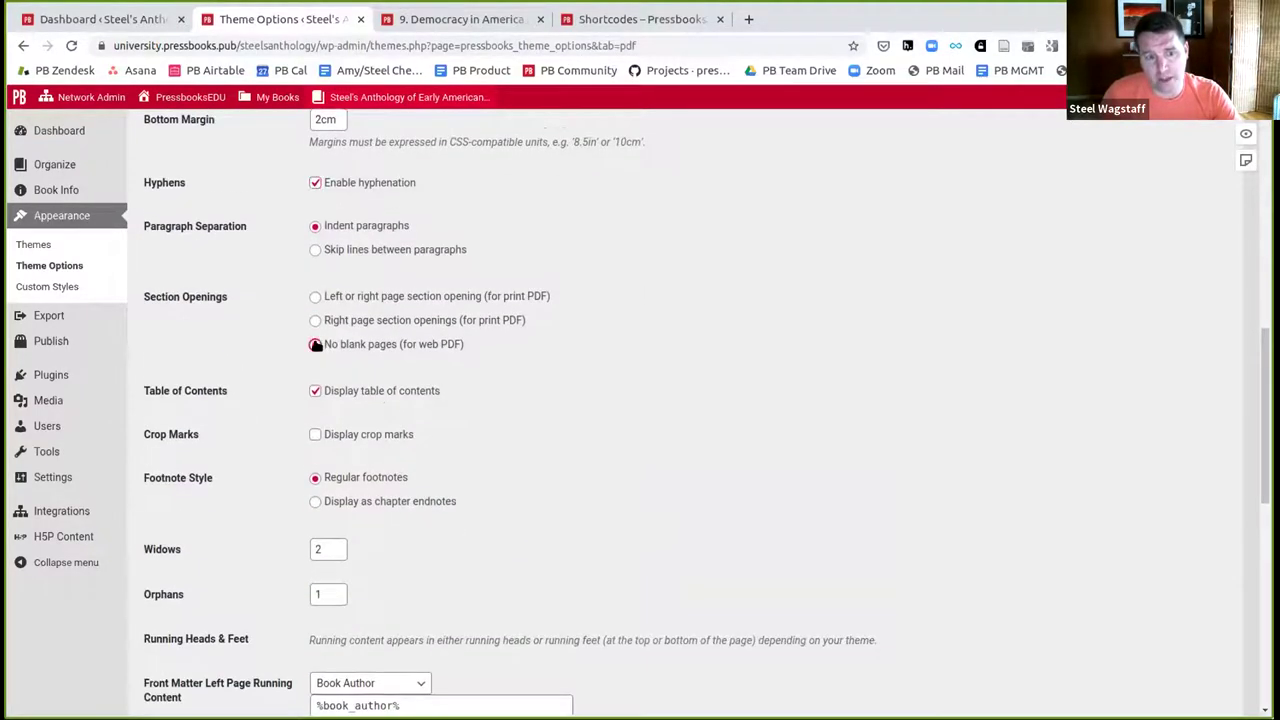
{"action": "scroll", "coordinate": [420, 420], "scroll_direction": "down", "scroll_amount": 3}
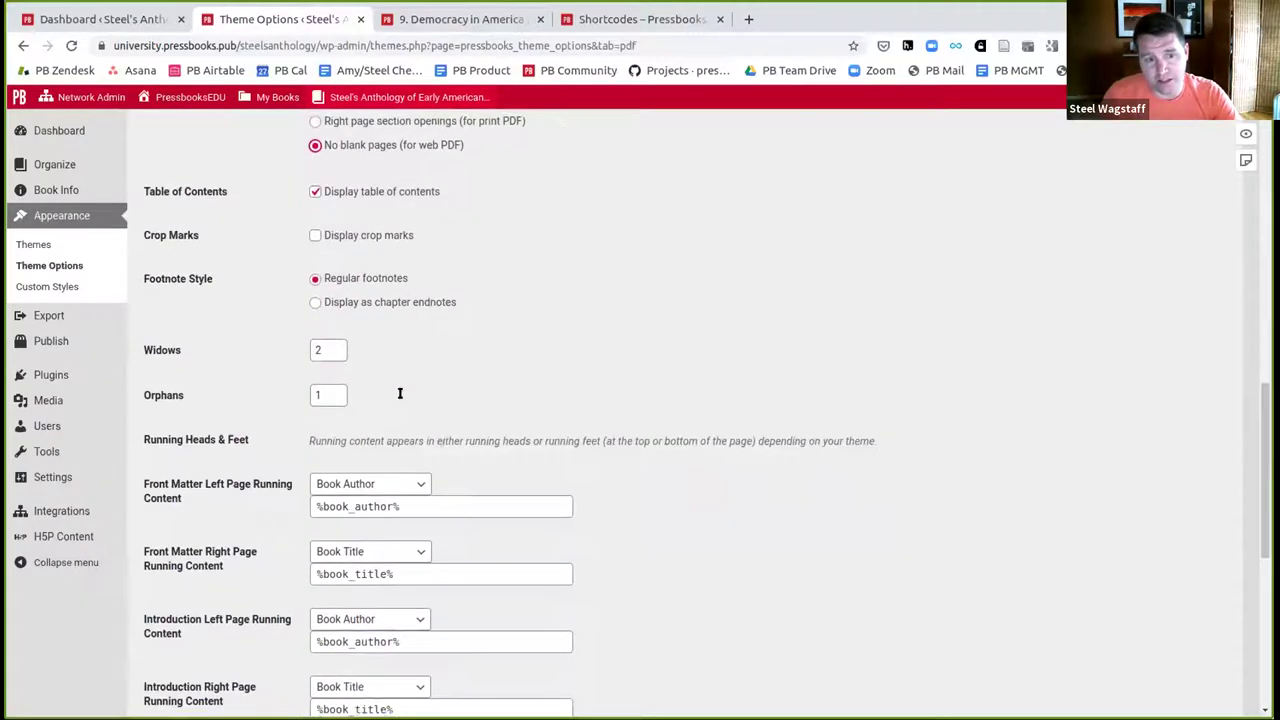
{"action": "left_click", "coordinate": [315, 304]}
- Examine the running content choices offered for the front matter's left pages without changing the selection
{"action": "scroll", "coordinate": [194, 380], "scroll_direction": "down", "scroll_amount": 2}
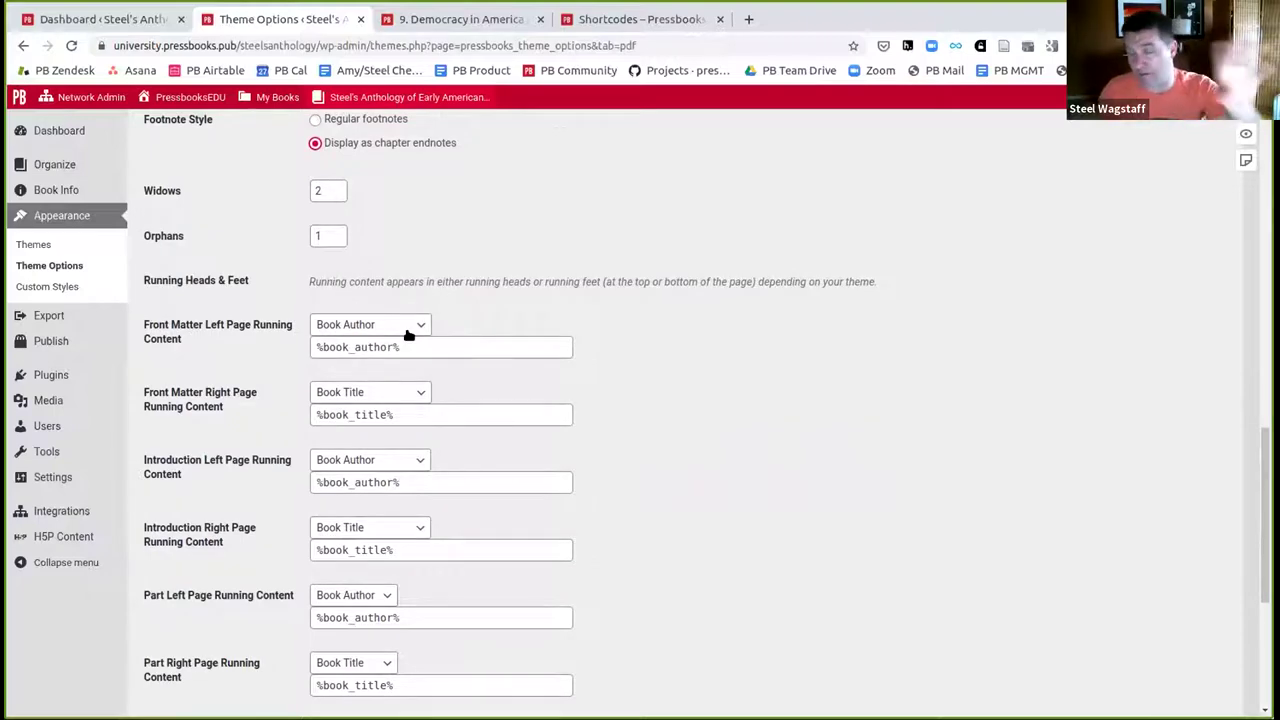
{"action": "scroll", "coordinate": [406, 334], "scroll_direction": "down", "scroll_amount": 3}
{"action": "scroll", "coordinate": [400, 229], "scroll_direction": "up", "scroll_amount": 2}
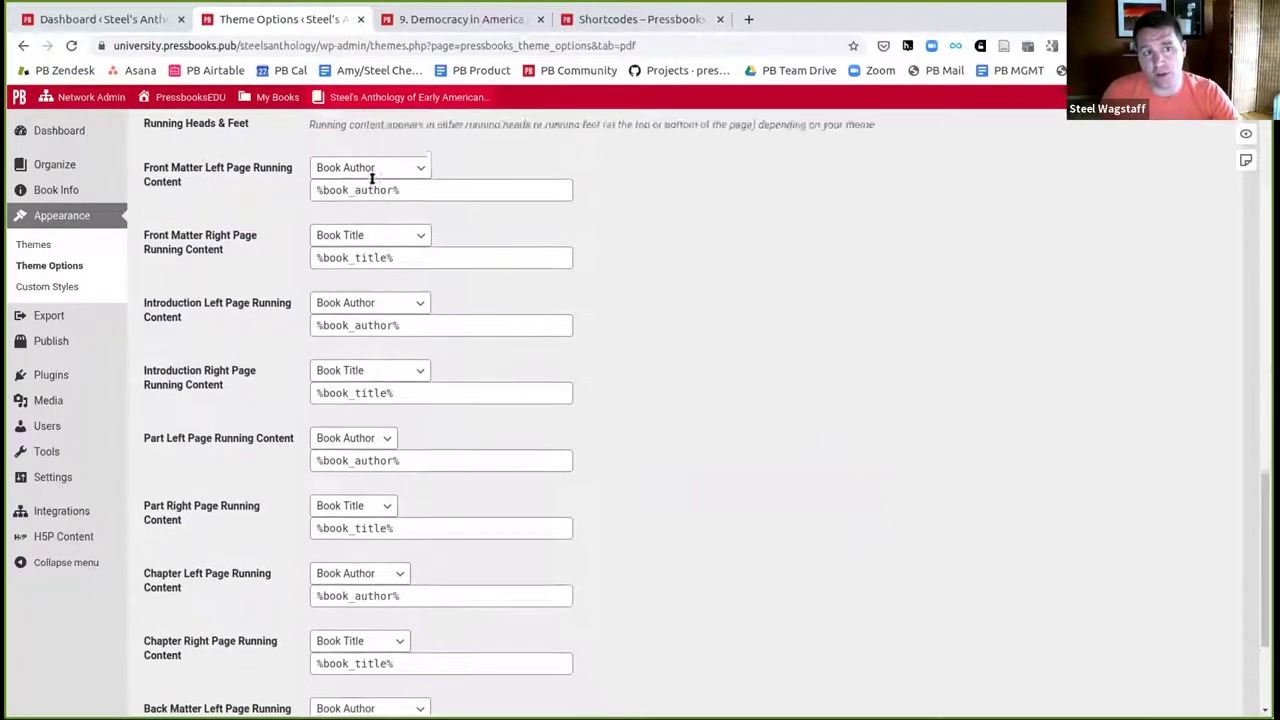
{"action": "left_click", "coordinate": [400, 249]}
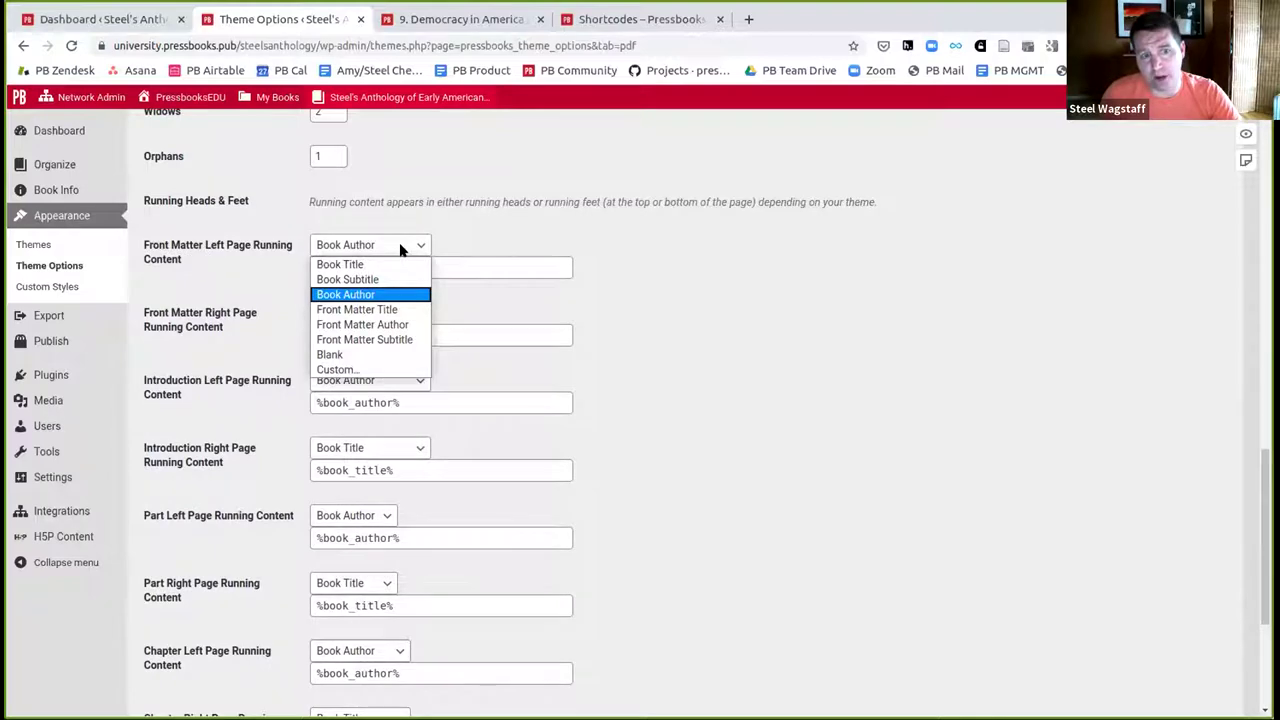
{"action": "left_click", "coordinate": [484, 225]}
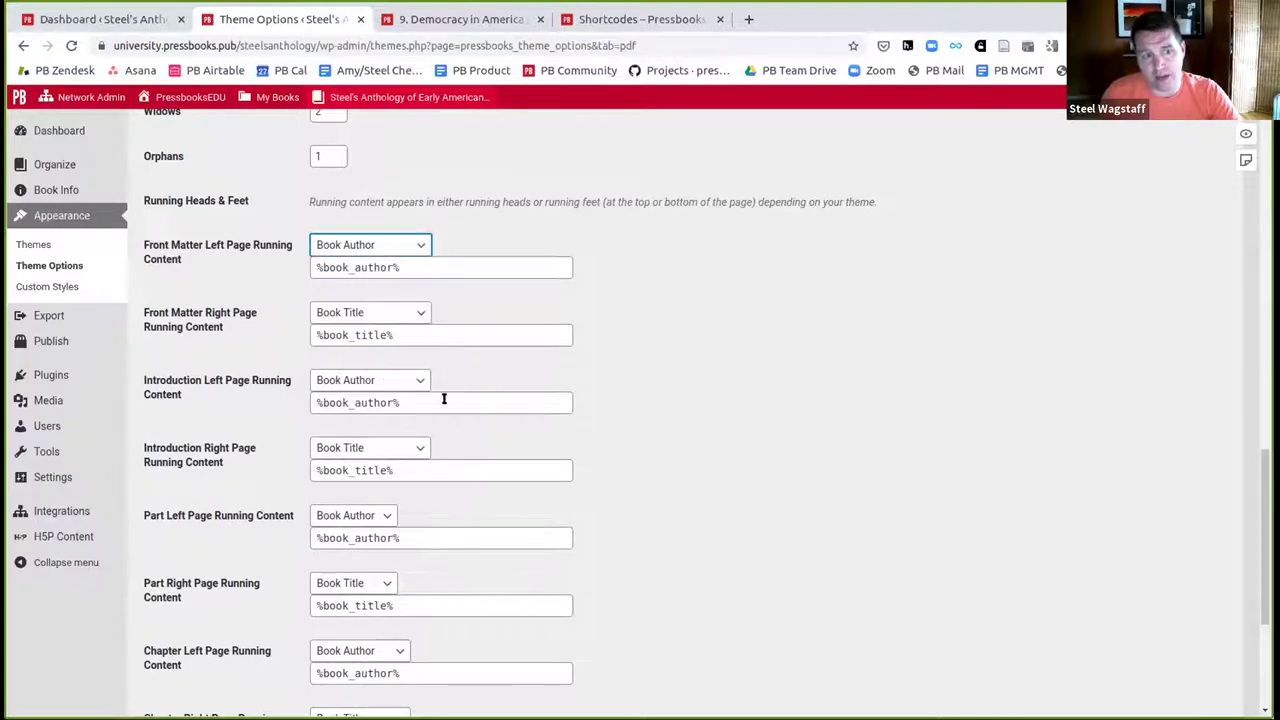
- Set the chapter running content to Chapter Author on left pages and Chapter Title on right pages, and save the PDF options
{"action": "scroll", "coordinate": [446, 403], "scroll_direction": "down", "scroll_amount": 2}
{"action": "scroll", "coordinate": [448, 405], "scroll_direction": "down", "scroll_amount": 3}
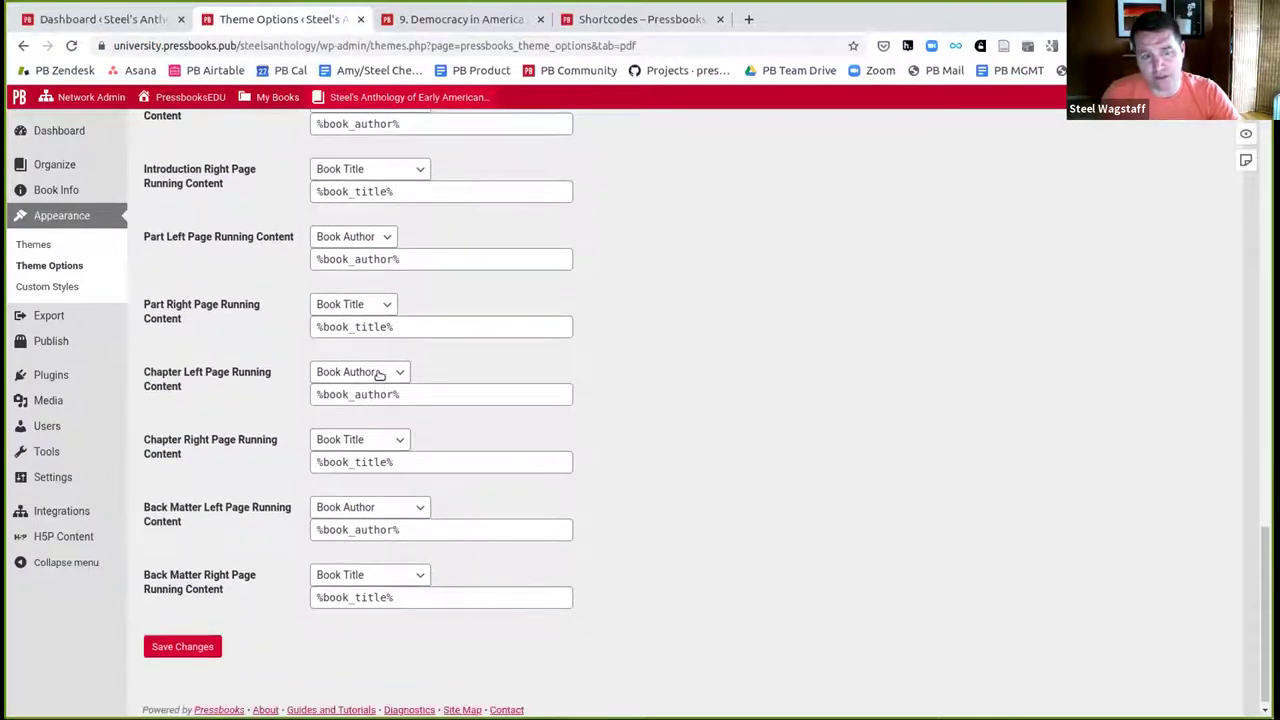
{"action": "left_click", "coordinate": [378, 376]}
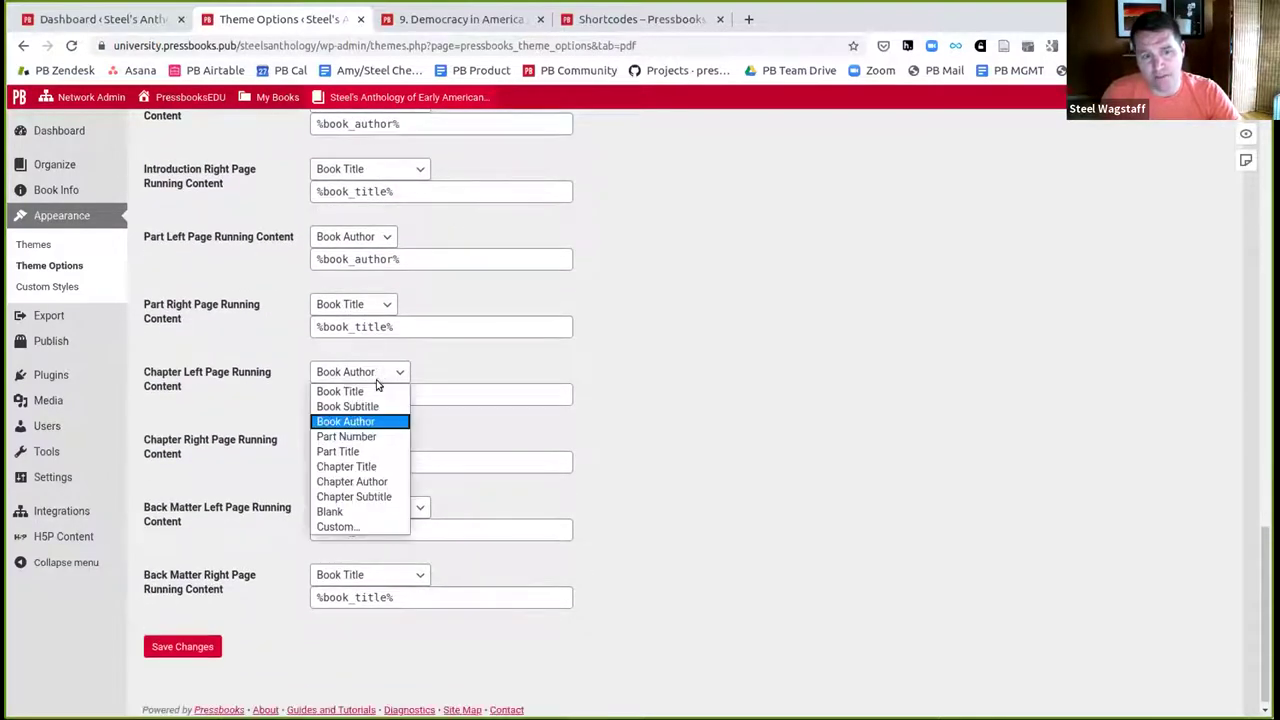
{"action": "left_click", "coordinate": [357, 484]}
{"action": "left_click", "coordinate": [362, 437]}
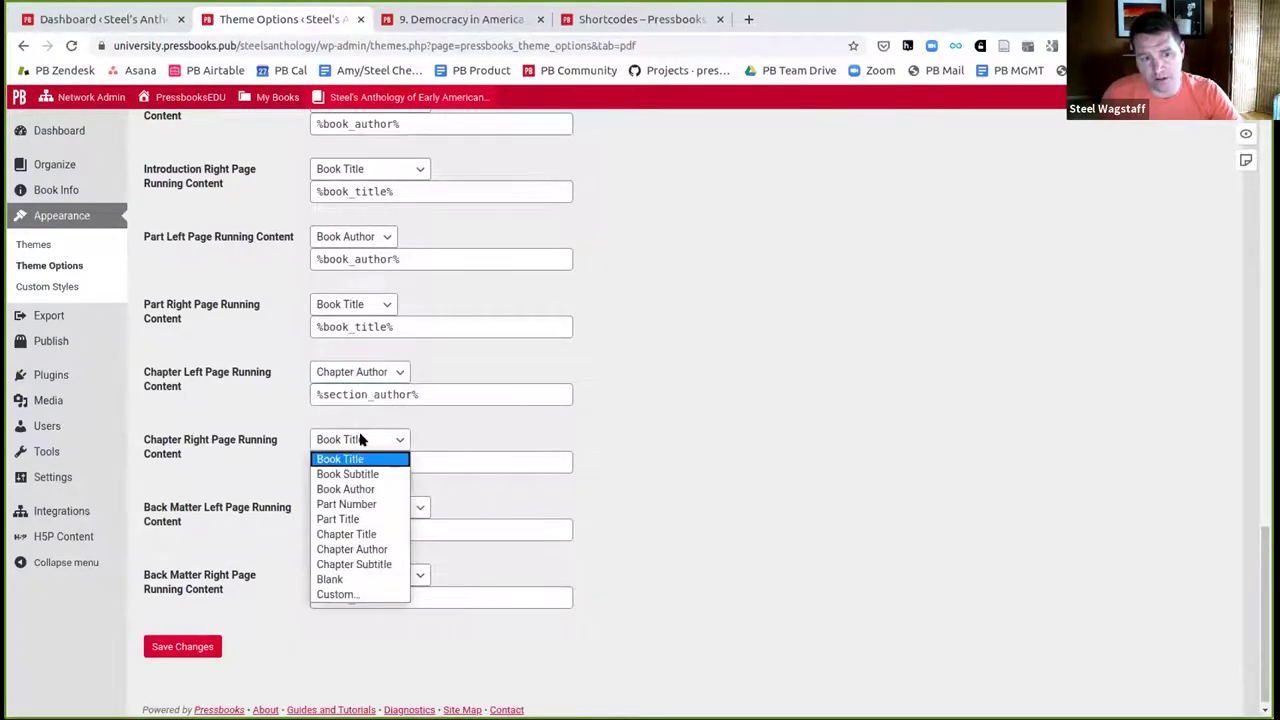
{"action": "left_click", "coordinate": [377, 536]}
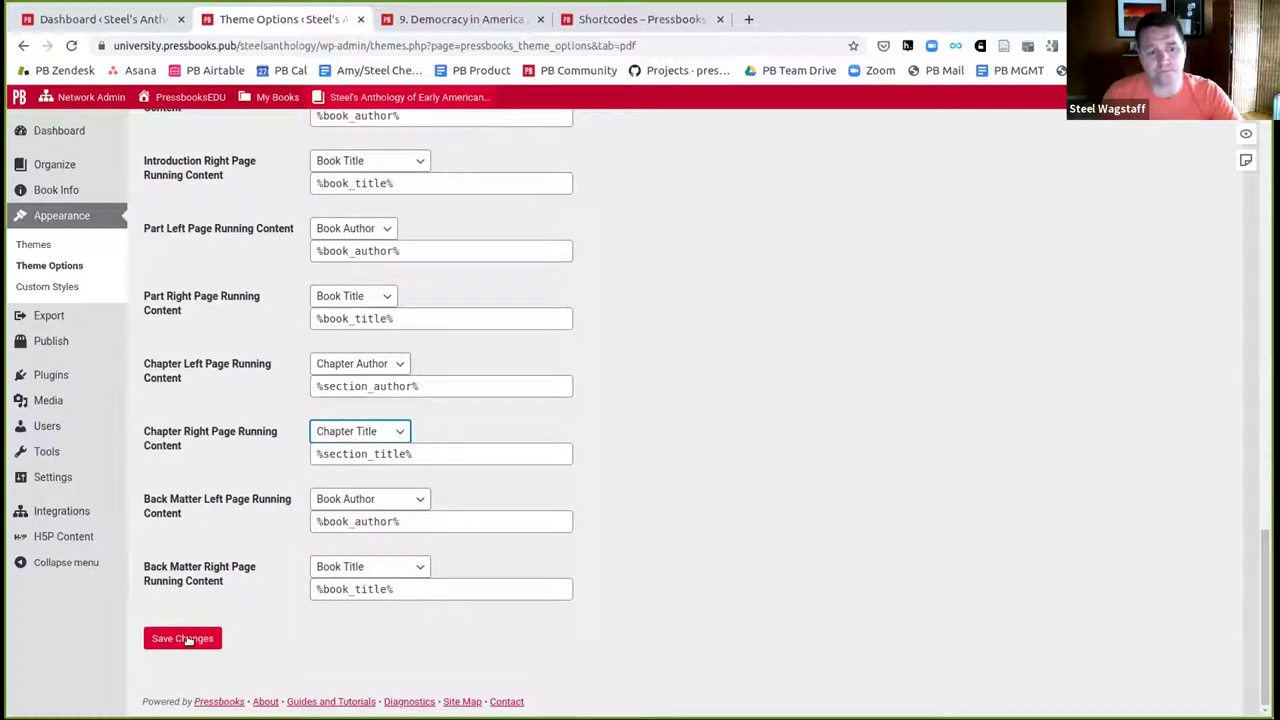
{"action": "left_click", "coordinate": [192, 640]}
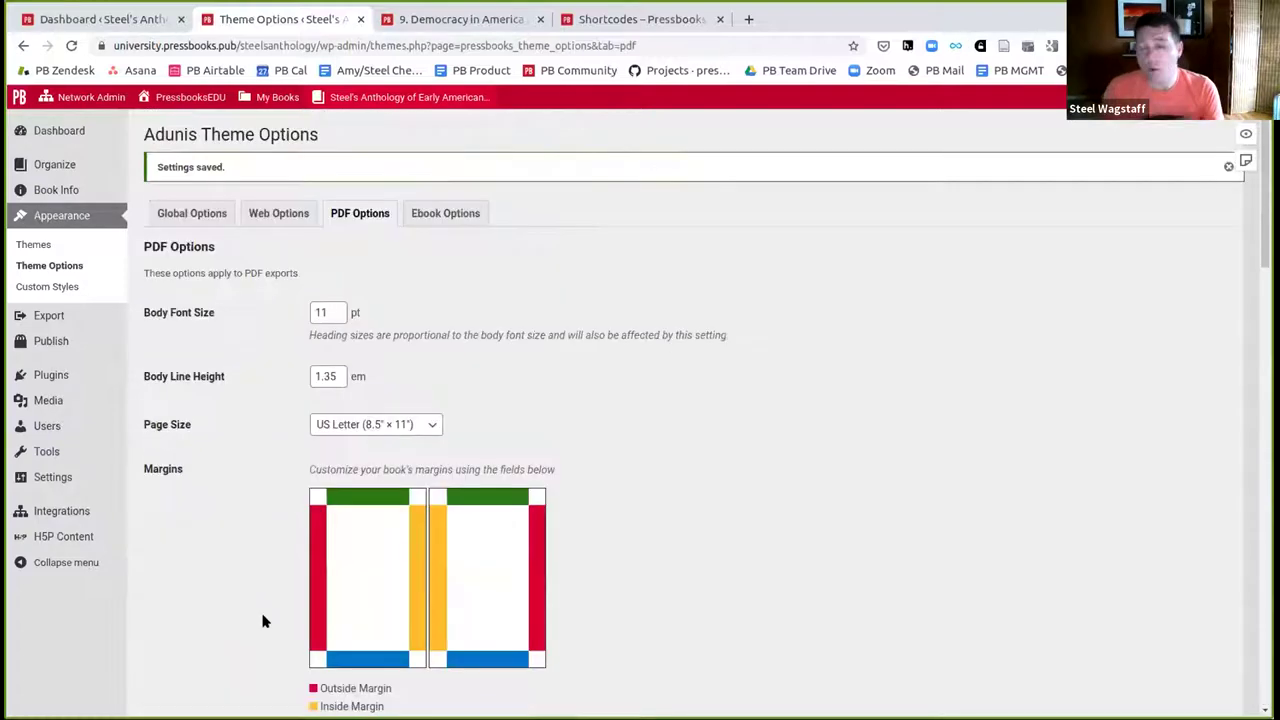
- View the Custom Styles page and the export formats whose styles can be edited
{"action": "left_click", "coordinate": [68, 287]}
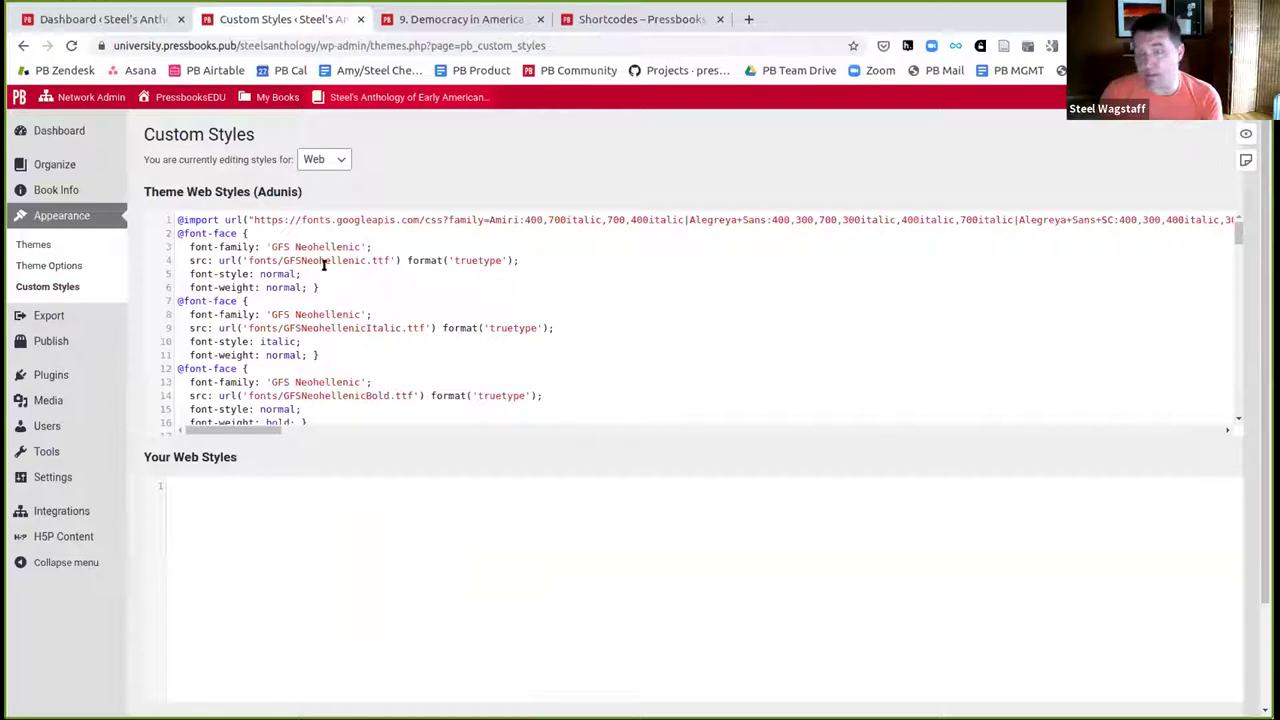
{"action": "left_click", "coordinate": [333, 160]}
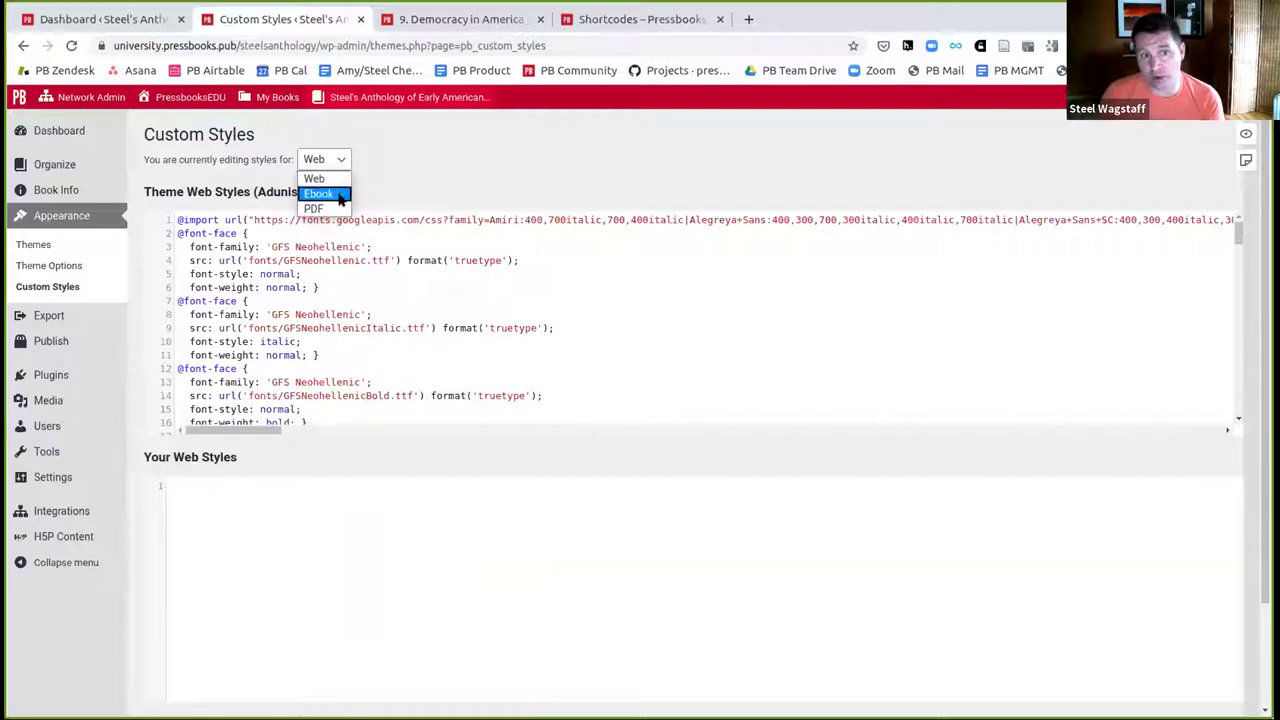
{"action": "left_click", "coordinate": [479, 161]}
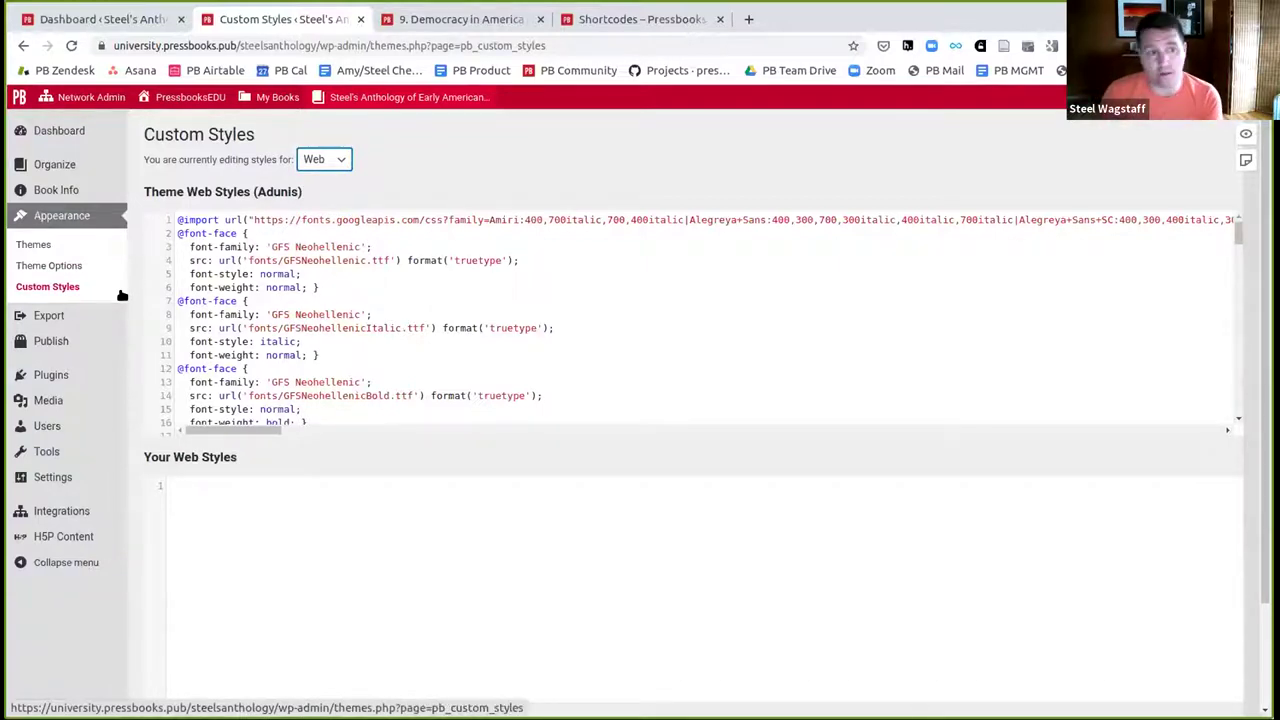
- Export the book as PDF (for print) and EPUB only, leaving MOBI out of the selected formats
{"action": "left_click", "coordinate": [42, 318]}
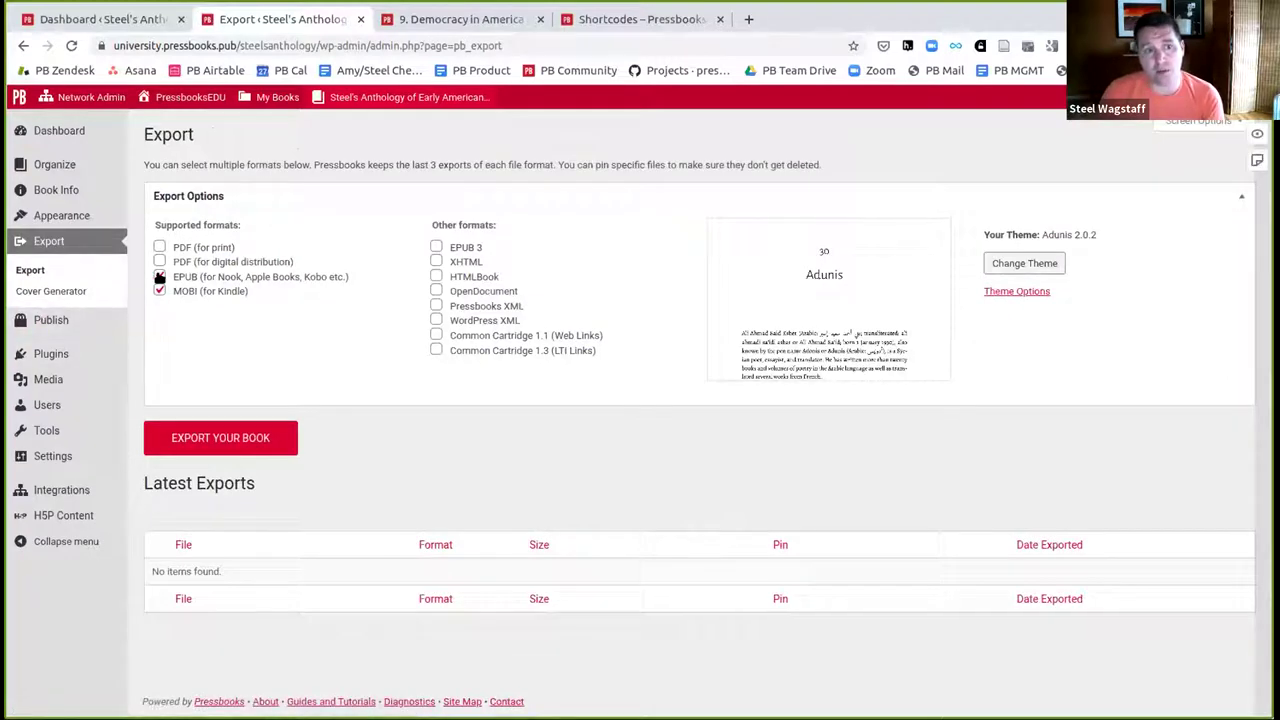
{"action": "left_click", "coordinate": [160, 277]}
{"action": "left_click", "coordinate": [159, 290]}
{"action": "left_click", "coordinate": [159, 247]}
{"action": "left_click", "coordinate": [159, 276]}
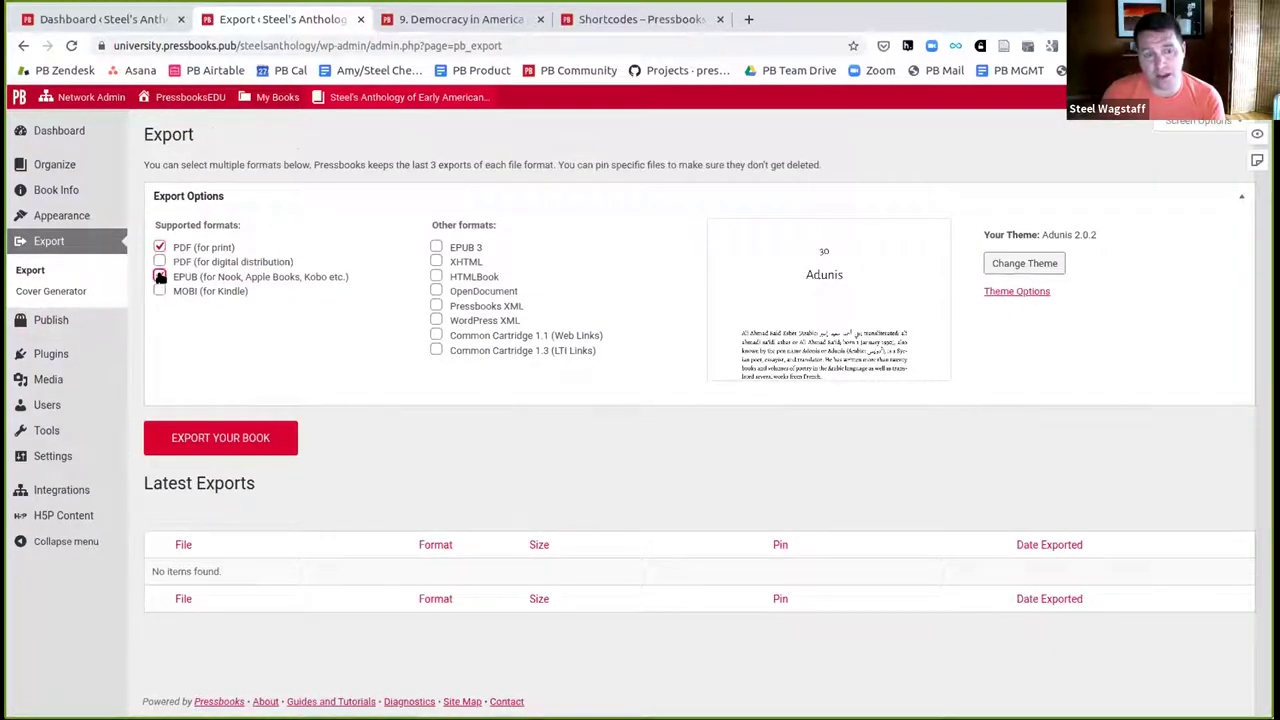
{"action": "left_click", "coordinate": [197, 440]}
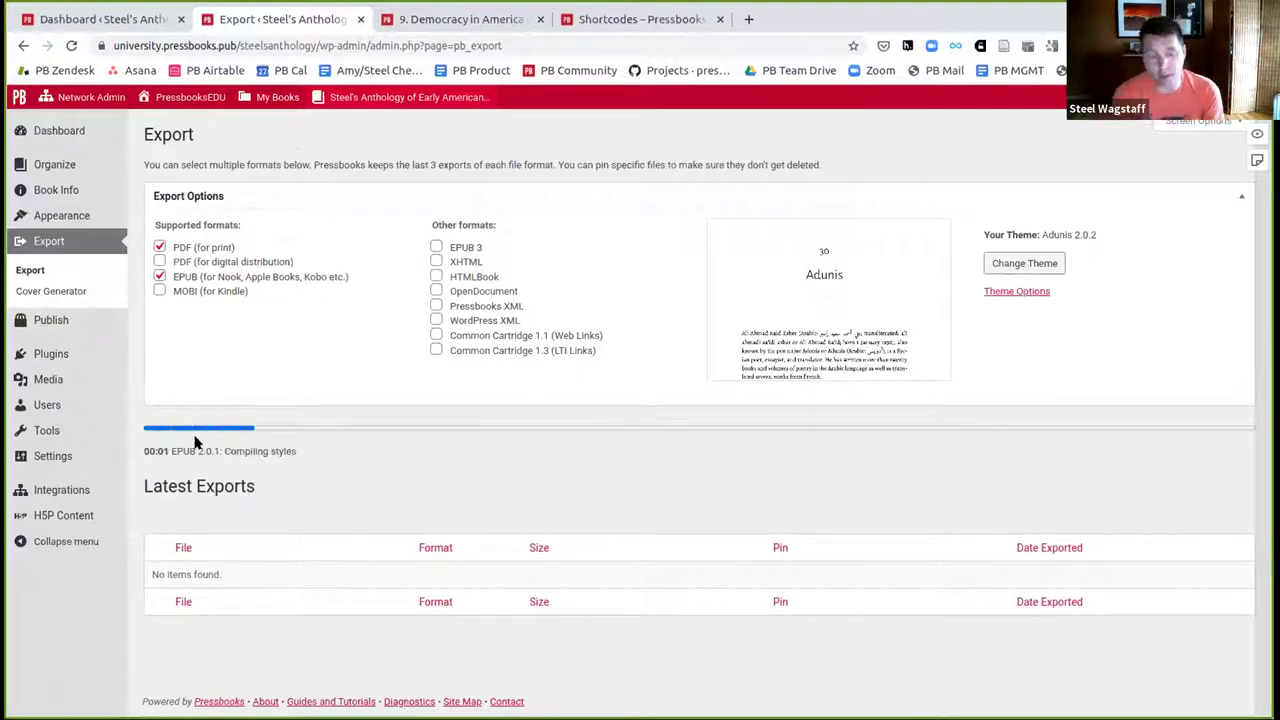
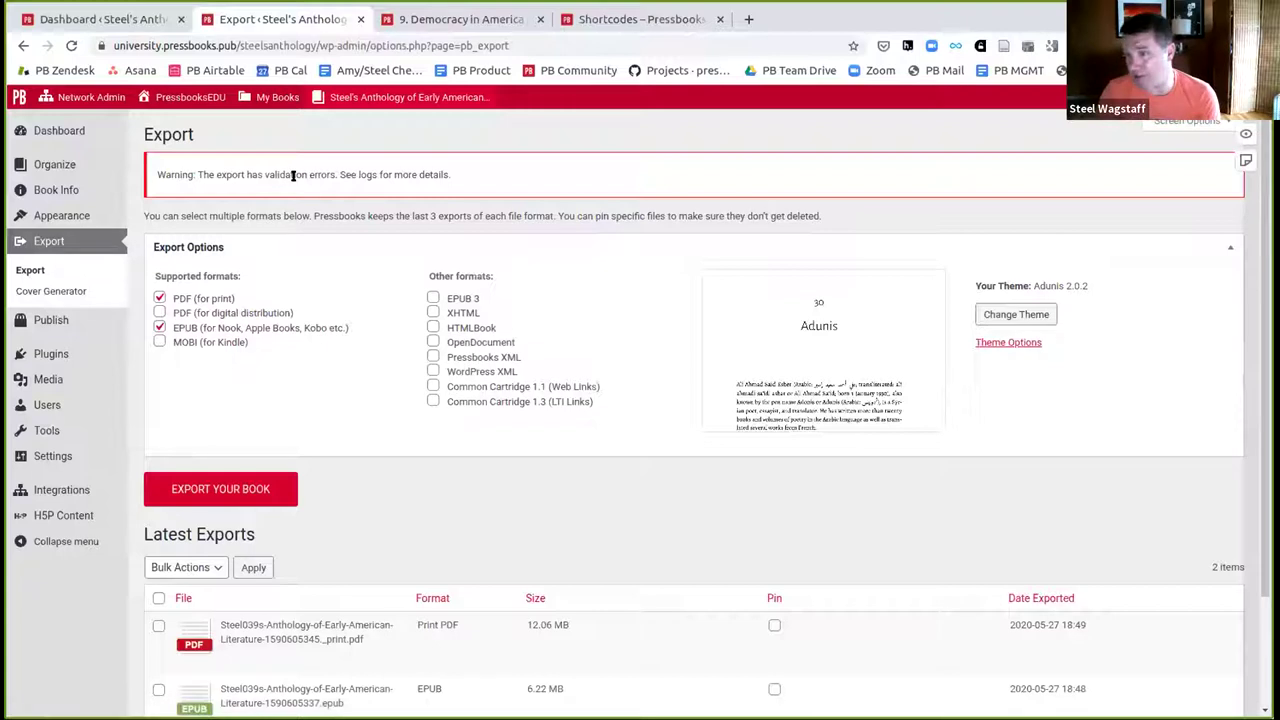
- Download the print PDF from the latest exports and open the downloaded file
{"action": "scroll", "coordinate": [289, 284], "scroll_direction": "down", "scroll_amount": 3}
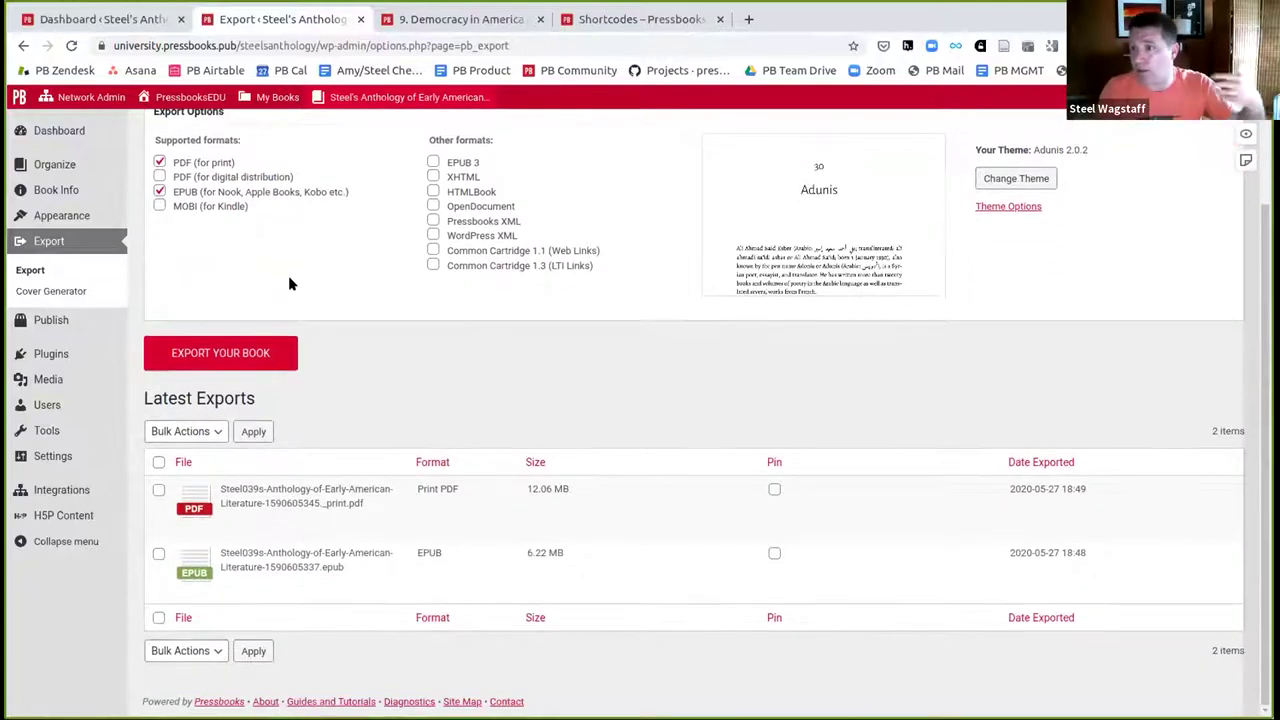
{"action": "mouse_move", "coordinate": [280, 527]}
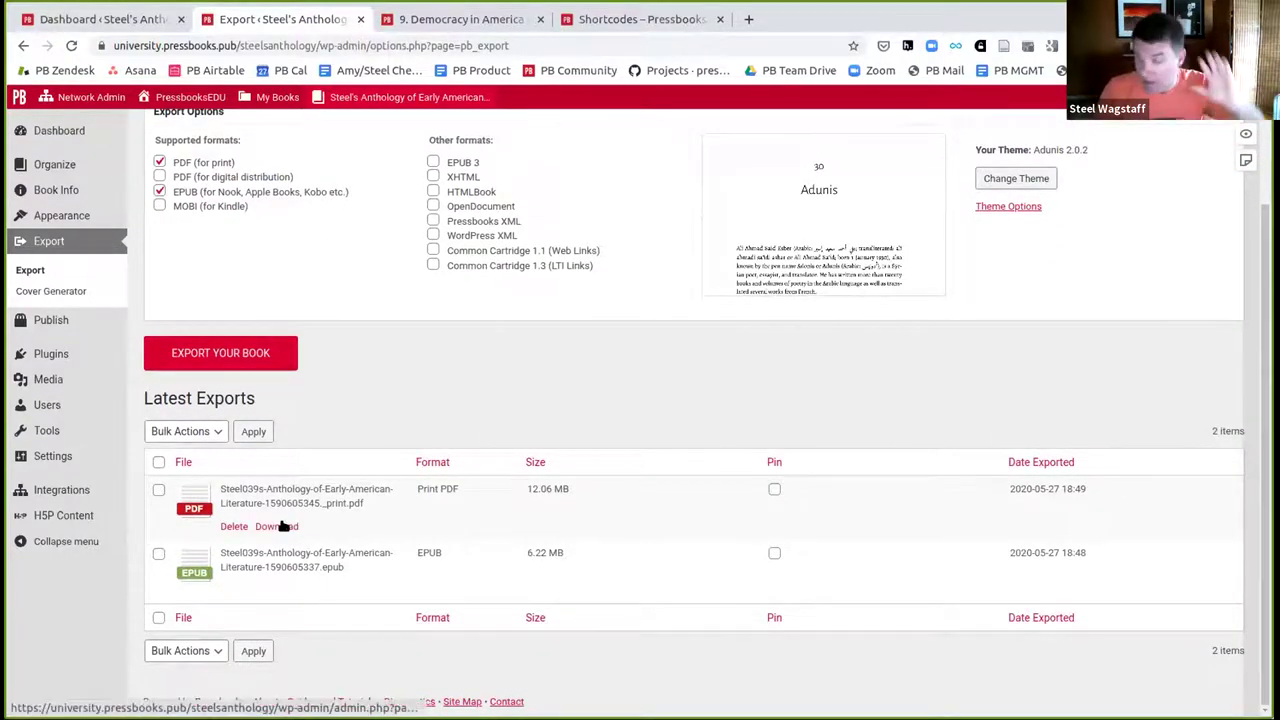
{"action": "left_click", "coordinate": [280, 526]}
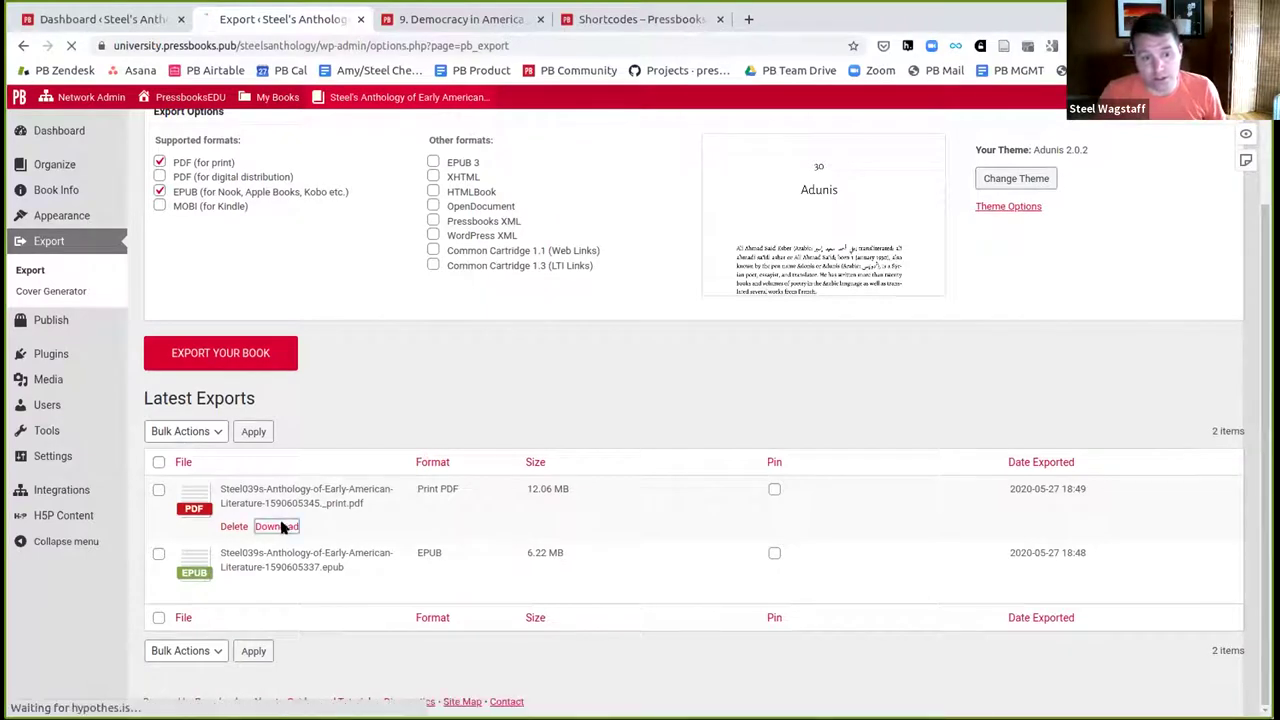
{"action": "left_click", "coordinate": [95, 698]}
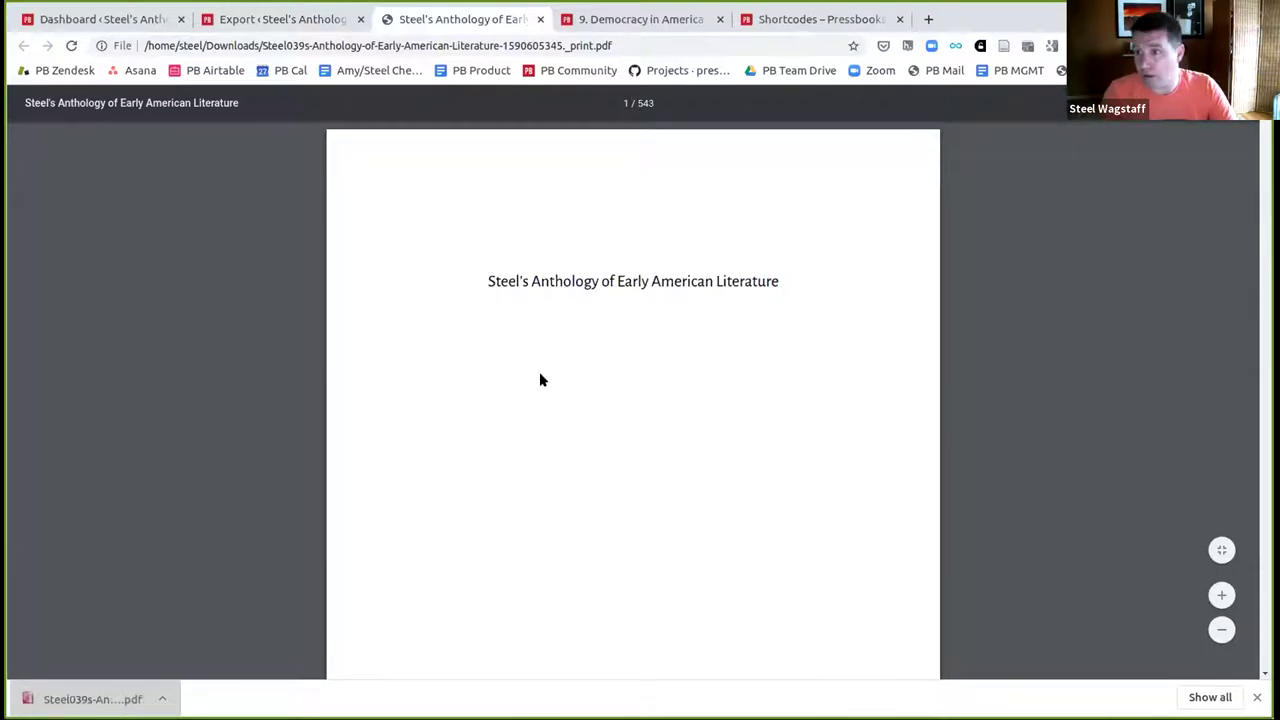
- Review the exported PDF's title pages, table of contents and opening chapter, closing the appointments reminder
{"action": "scroll", "coordinate": [540, 380], "scroll_direction": "down", "scroll_amount": 15}
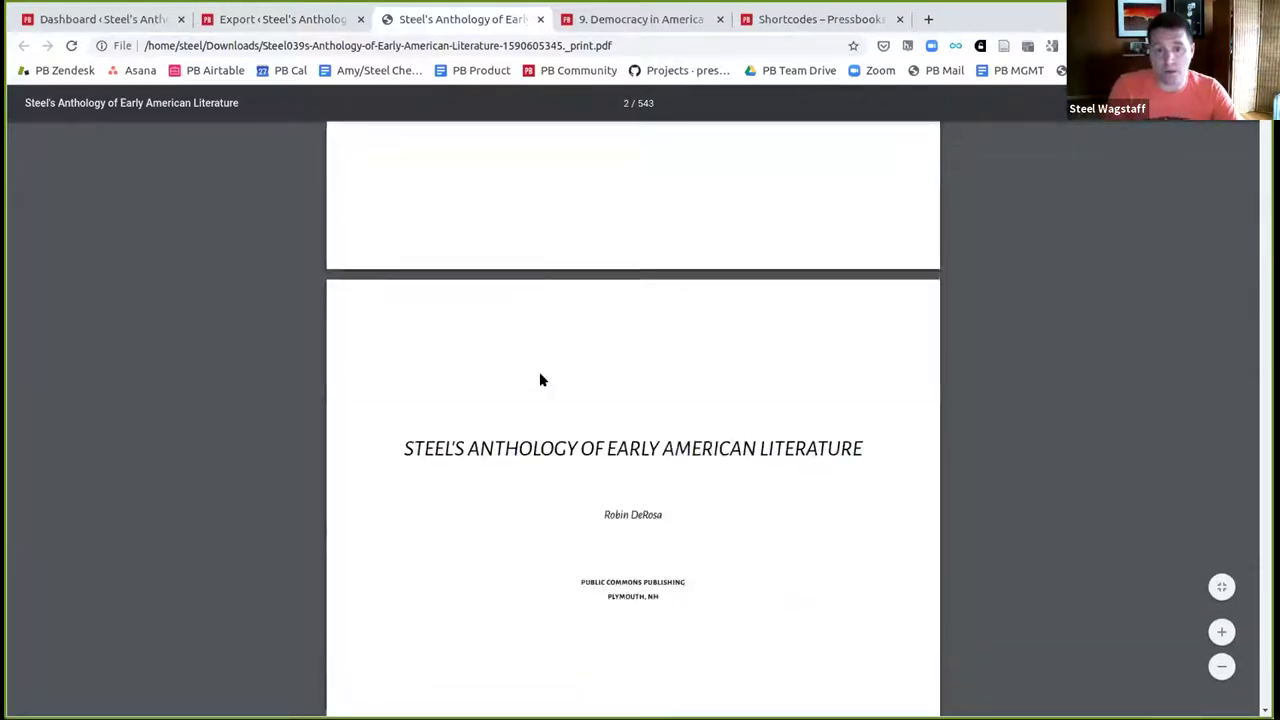
{"action": "scroll", "coordinate": [540, 380], "scroll_direction": "down", "scroll_amount": 12}
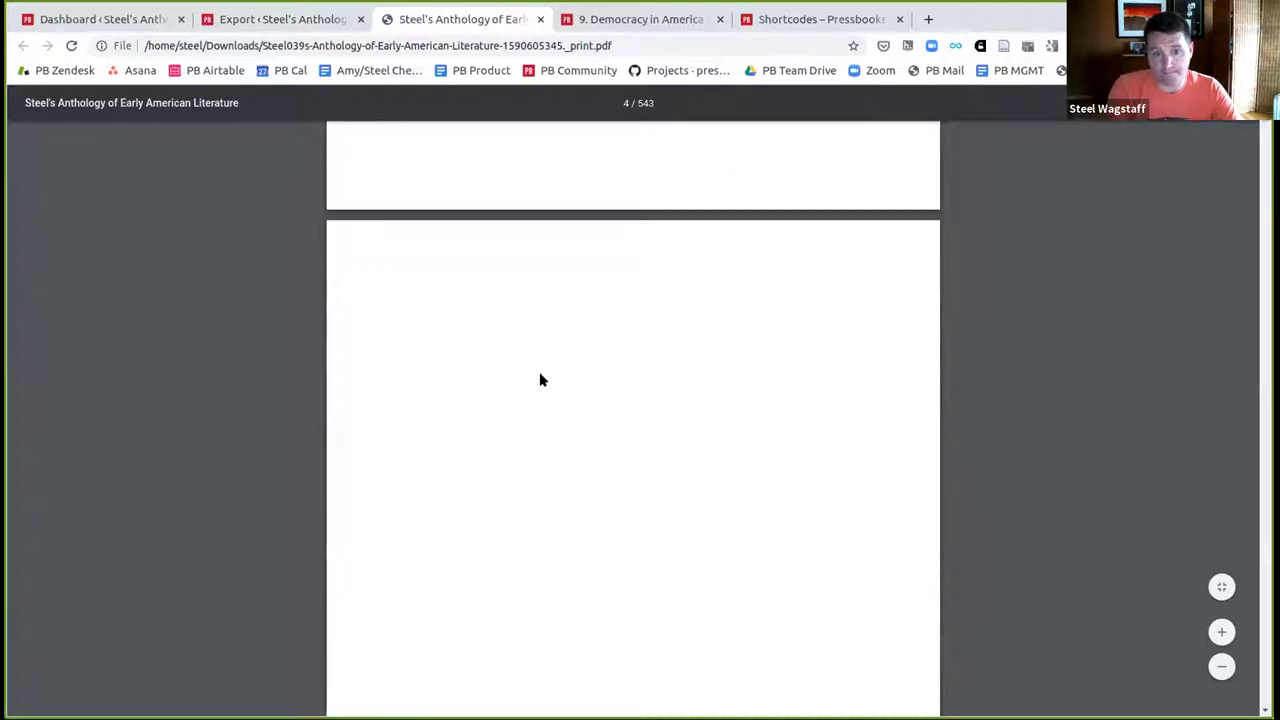
{"action": "scroll", "coordinate": [540, 380], "scroll_direction": "down", "scroll_amount": 15}
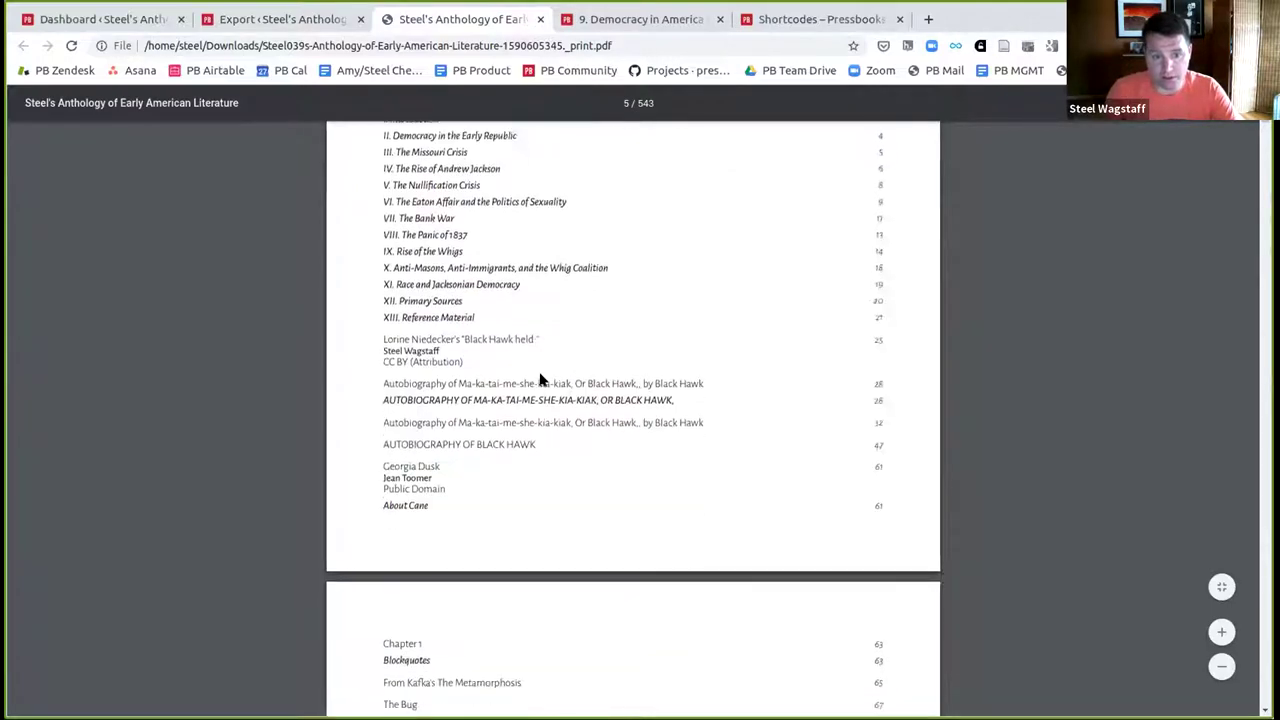
{"action": "scroll", "coordinate": [540, 380], "scroll_direction": "down", "scroll_amount": 20}
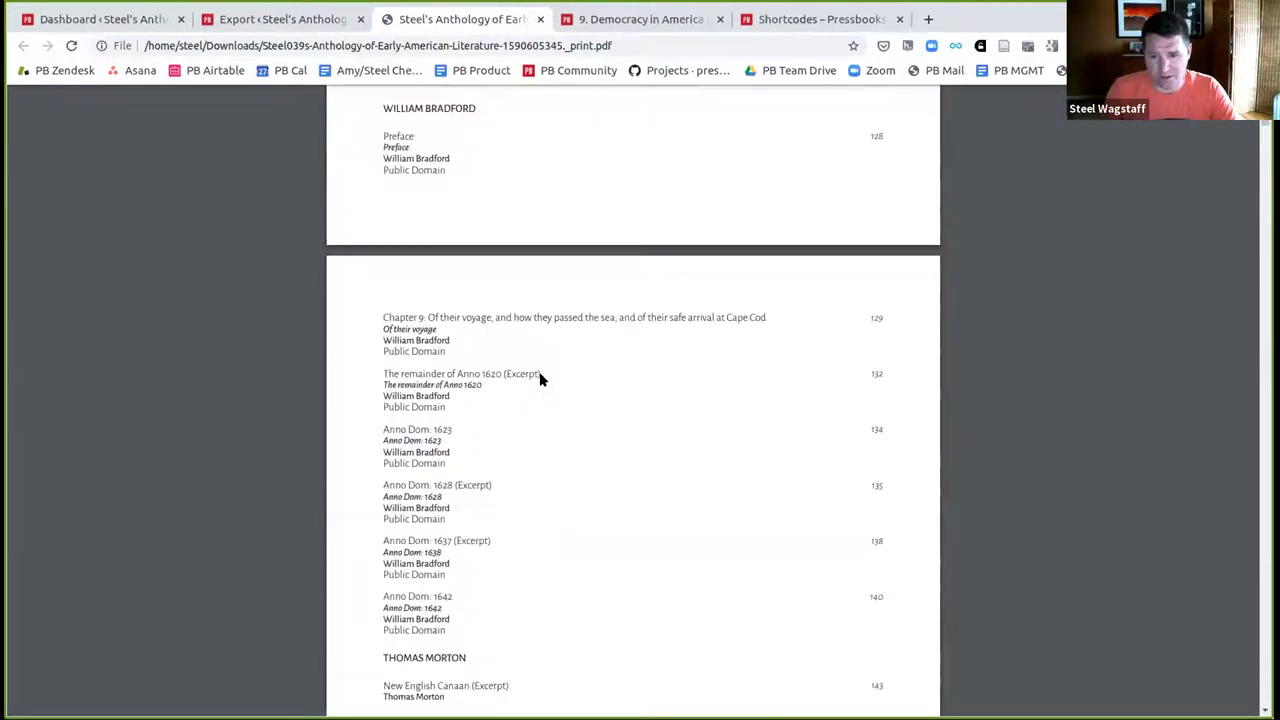
{"action": "scroll", "coordinate": [540, 380], "scroll_direction": "down", "scroll_amount": 20}
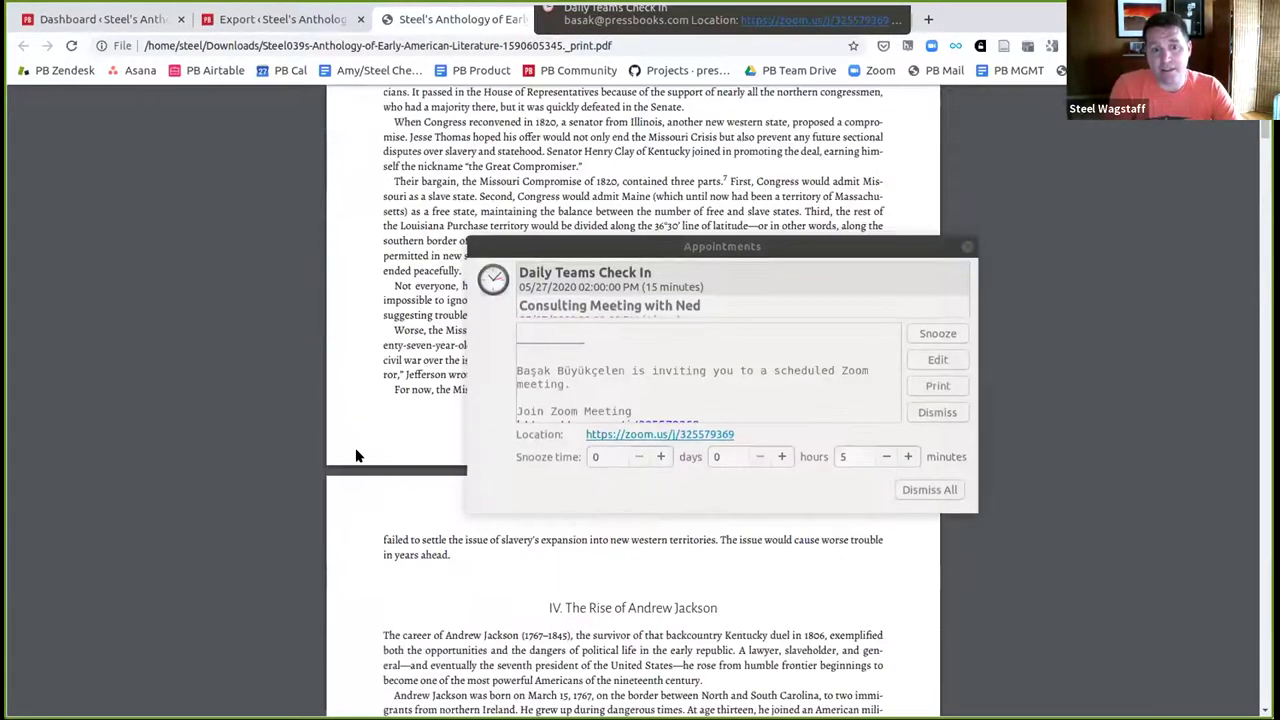
{"action": "left_click", "coordinate": [966, 247]}
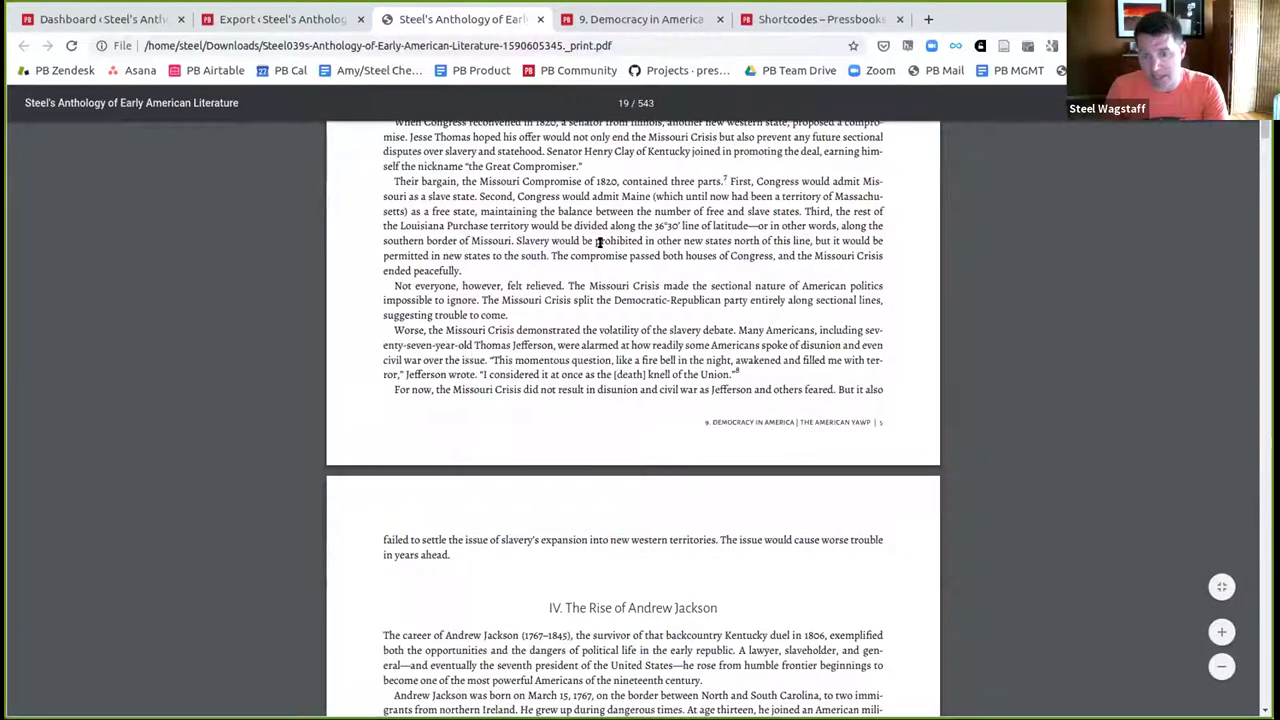
- Examine the Democracy in America chapter's endnotes and the placeholders for interactive and video elements in the Lorine Niedecker chapter
{"action": "scroll", "coordinate": [600, 243], "scroll_direction": "down", "scroll_amount": 20}
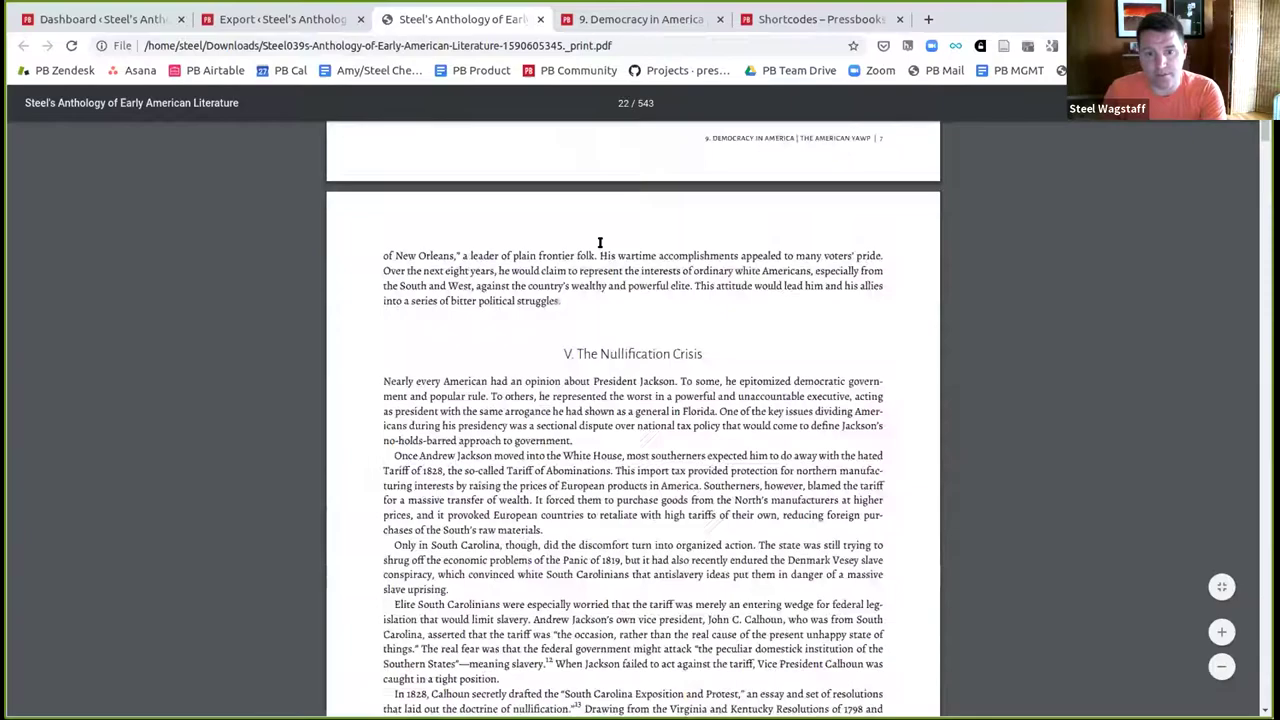
{"action": "scroll", "coordinate": [600, 243], "scroll_direction": "down", "scroll_amount": 20}
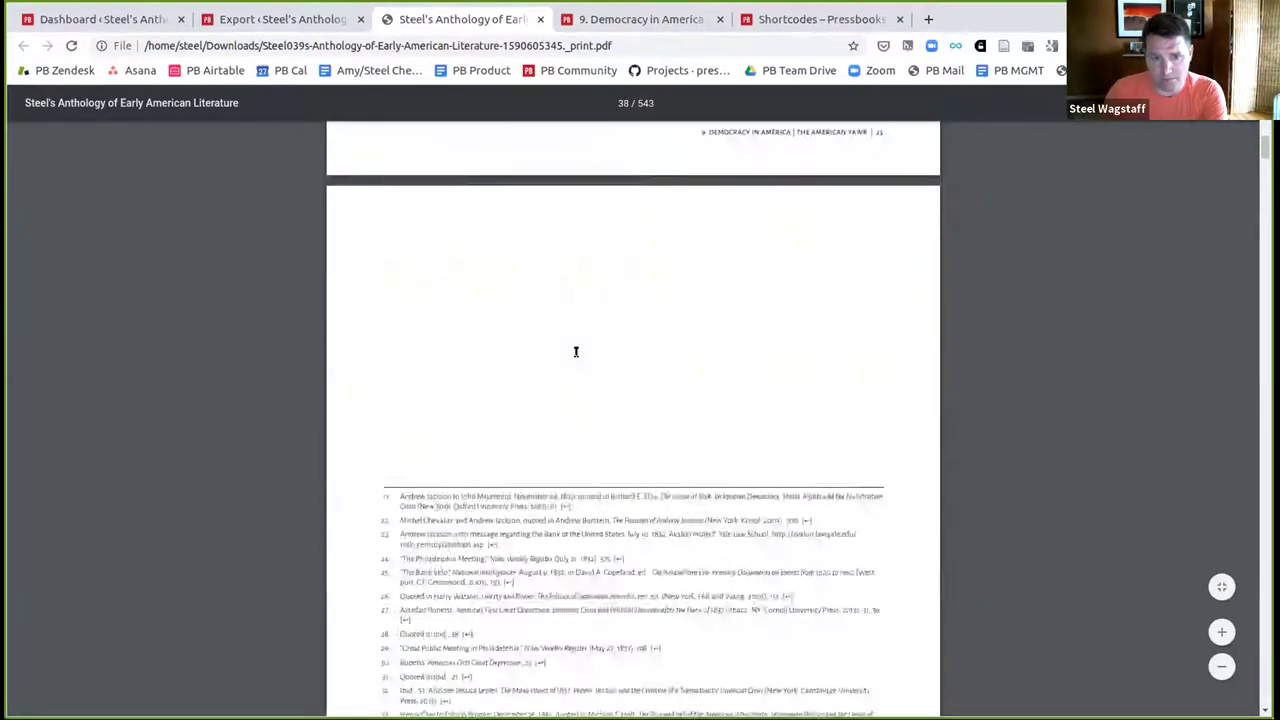
{"action": "scroll", "coordinate": [576, 351], "scroll_direction": "down", "scroll_amount": 10}
{"action": "scroll", "coordinate": [574, 352], "scroll_direction": "up", "scroll_amount": 6}
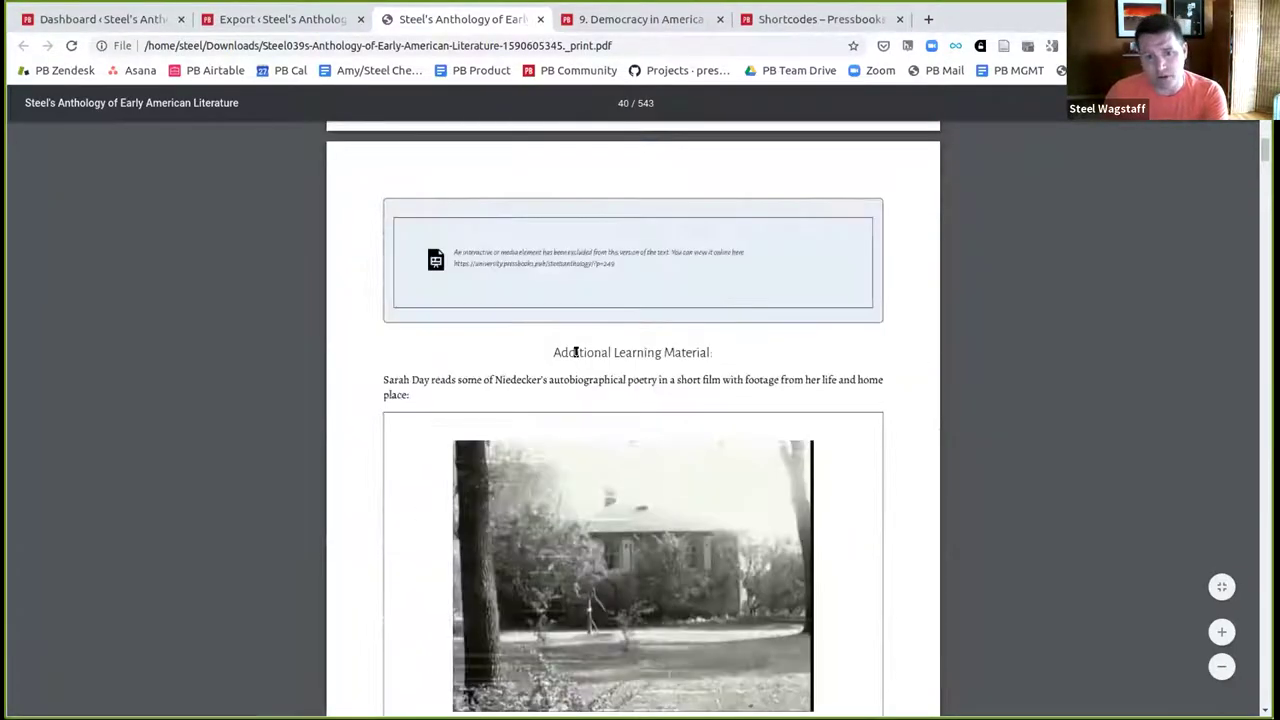
{"action": "scroll", "coordinate": [571, 370], "scroll_direction": "down", "scroll_amount": 6}
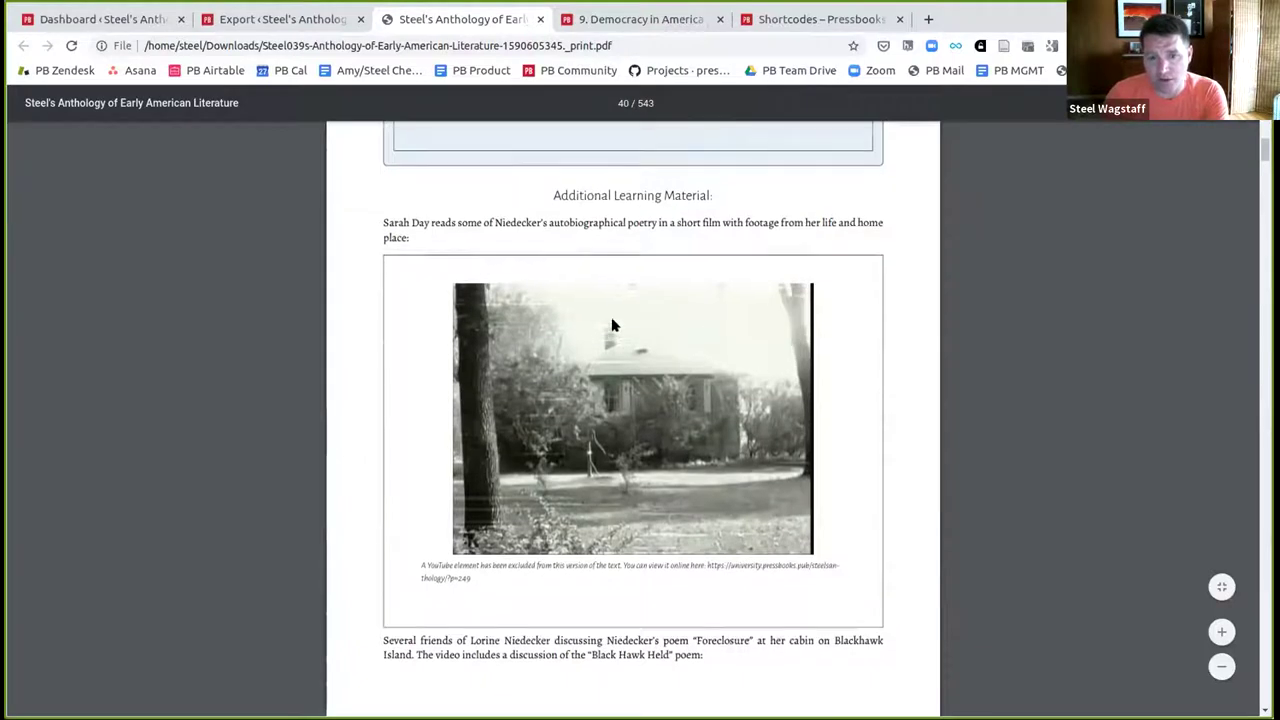
{"action": "scroll", "coordinate": [600, 320], "scroll_direction": "up", "scroll_amount": 3}
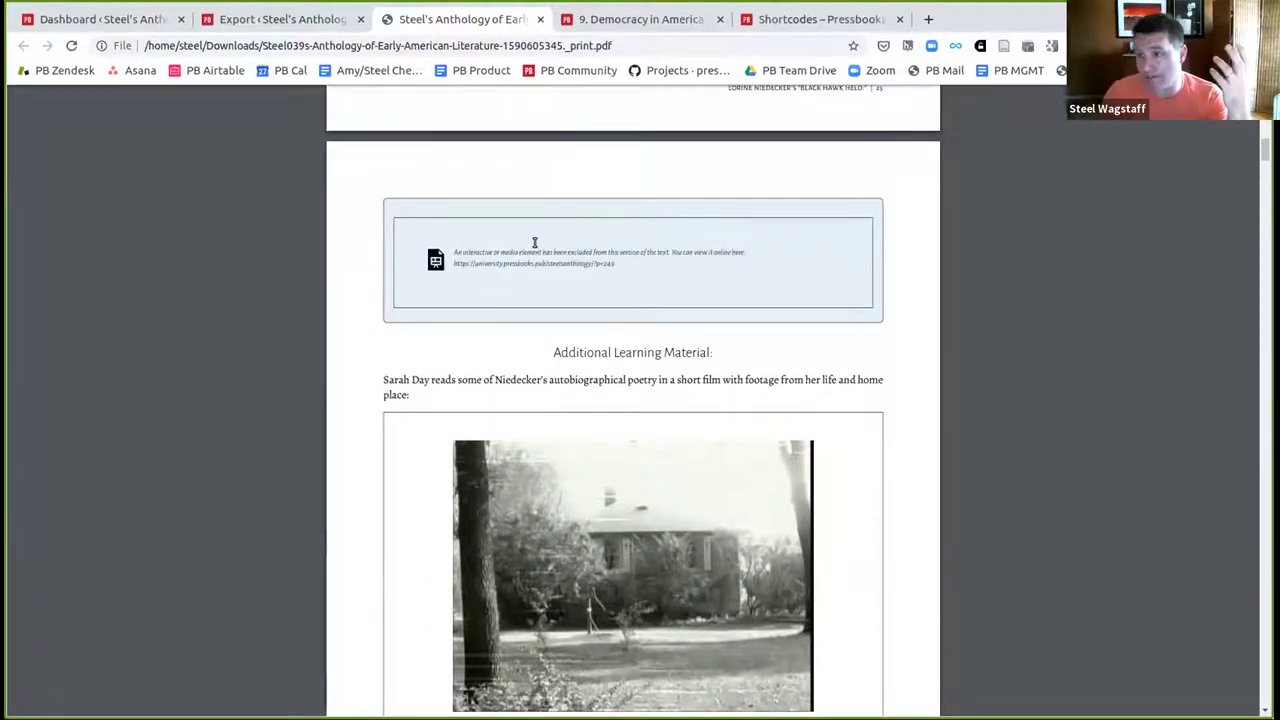
{"action": "scroll", "coordinate": [535, 243], "scroll_direction": "down", "scroll_amount": 5}
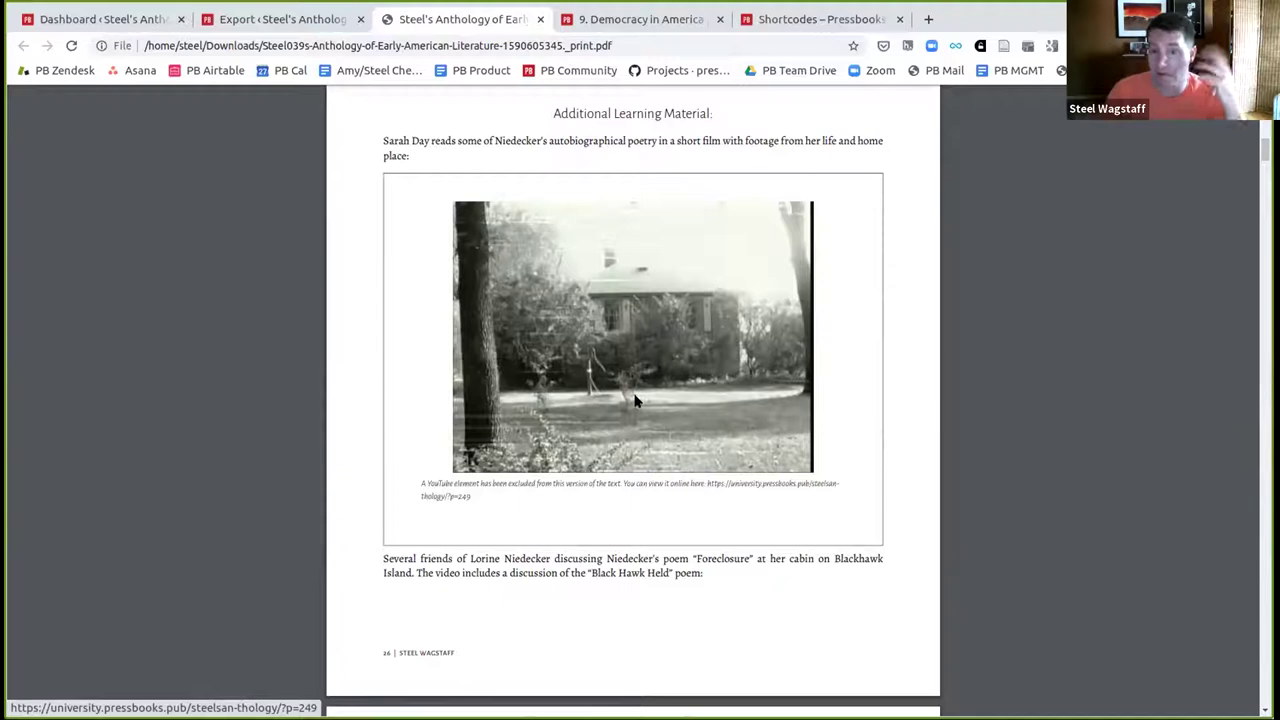
{"action": "scroll", "coordinate": [570, 448], "scroll_direction": "down", "scroll_amount": 1}
{"action": "scroll", "coordinate": [633, 201], "scroll_direction": "down", "scroll_amount": 5}
{"action": "scroll", "coordinate": [633, 201], "scroll_direction": "down", "scroll_amount": 10}
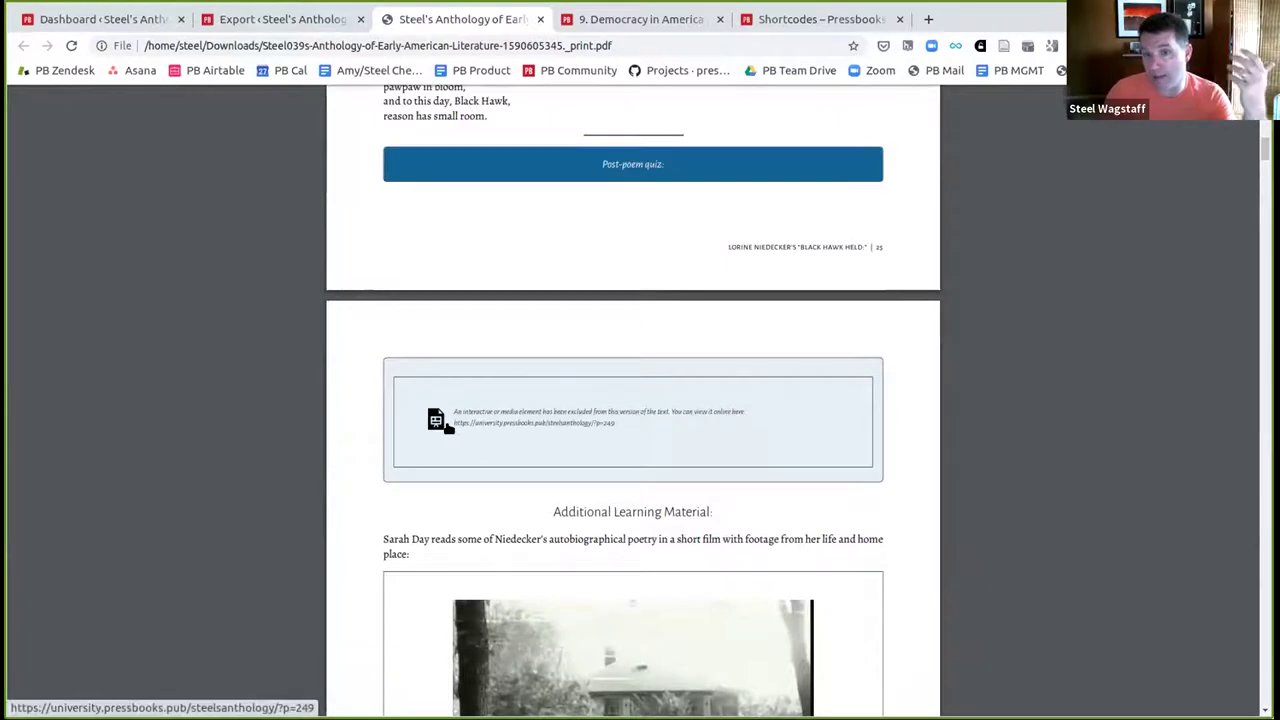
- Return to the book's admin from the PDF and share the latest export files for free on the homepage, saving the Sharing & Privacy settings
{"action": "scroll", "coordinate": [440, 425], "scroll_direction": "down", "scroll_amount": 8}
{"action": "scroll", "coordinate": [439, 425], "scroll_direction": "down", "scroll_amount": 8}
{"action": "key", "text": "ctrl+shift+Tab"}
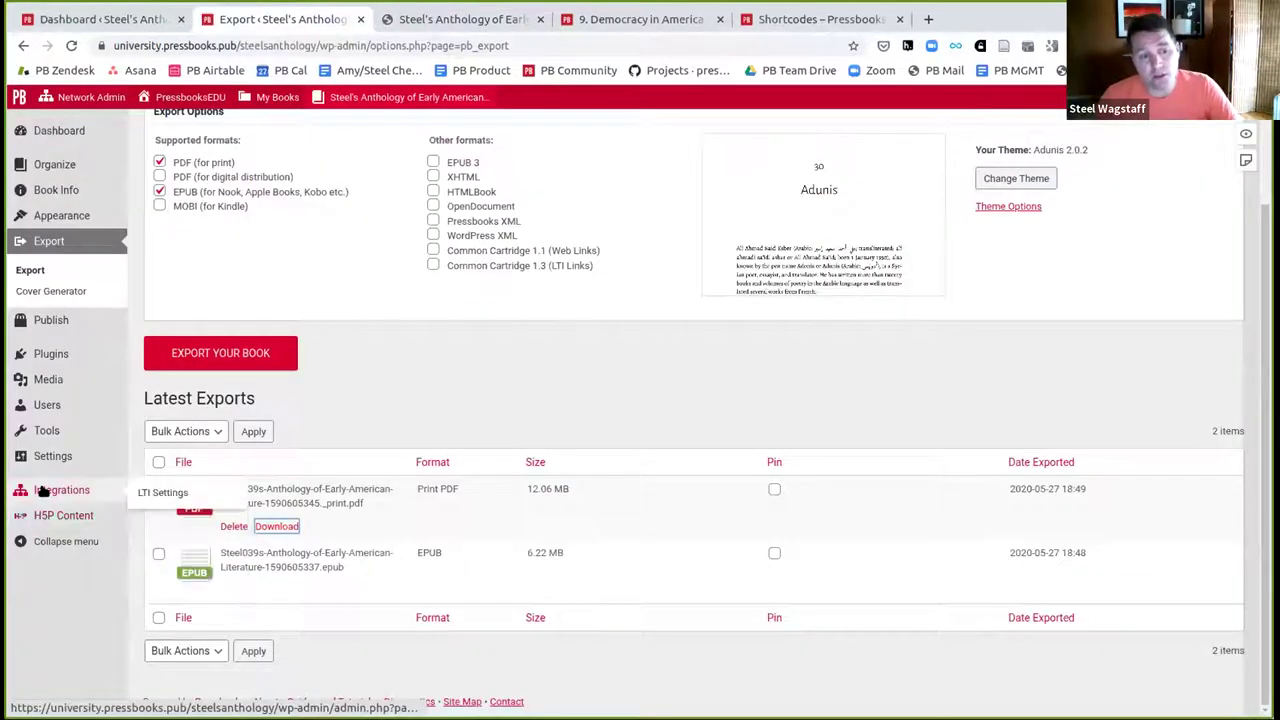
{"action": "mouse_move", "coordinate": [57, 456]}
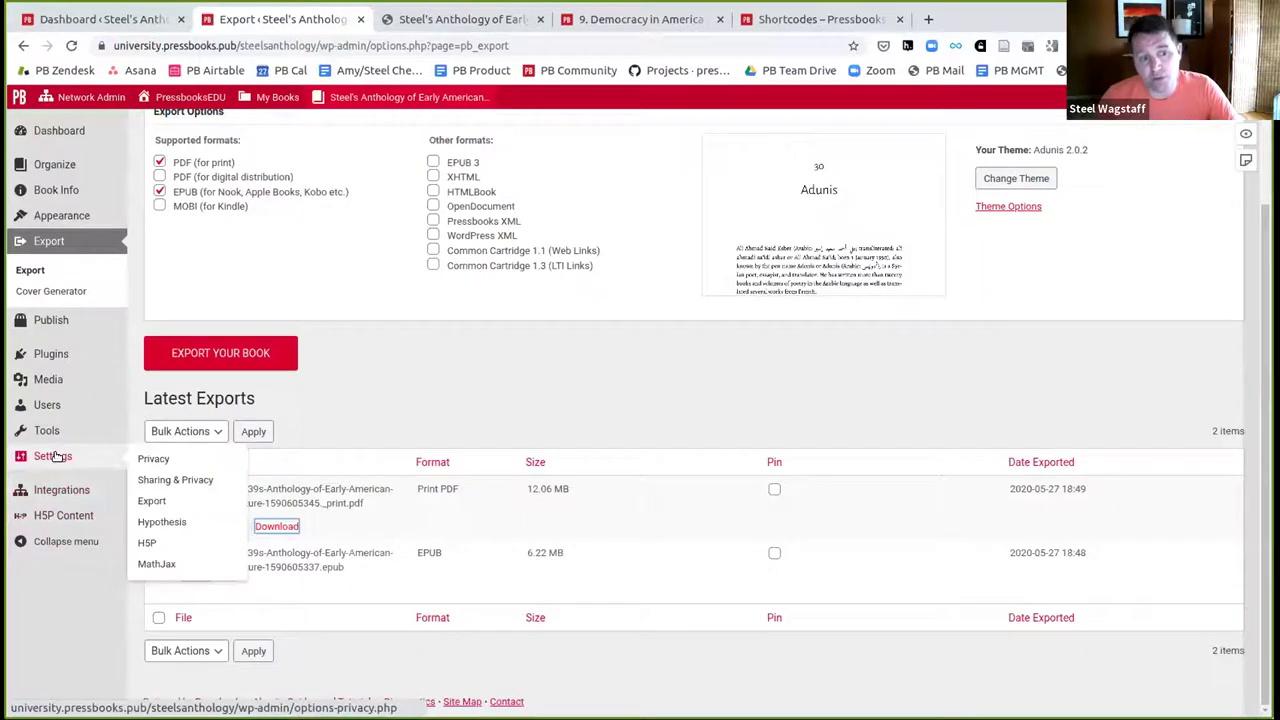
{"action": "left_click", "coordinate": [174, 480]}
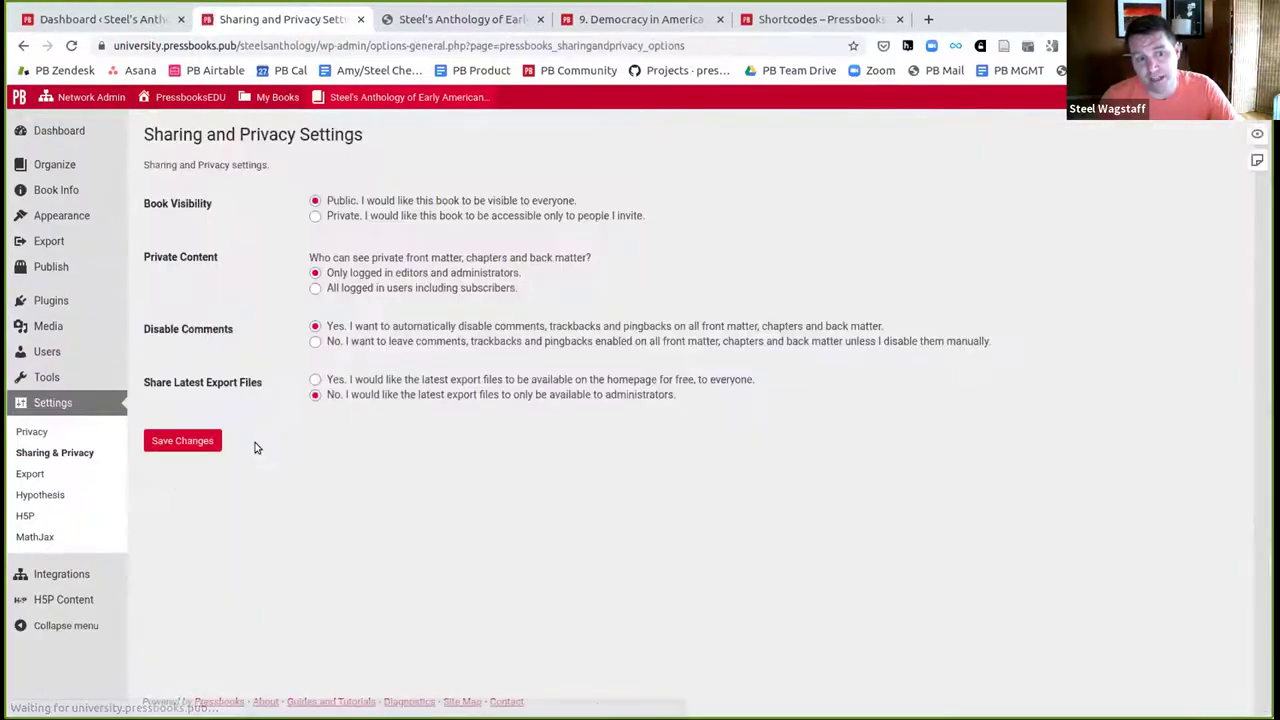
{"action": "left_click", "coordinate": [315, 379]}
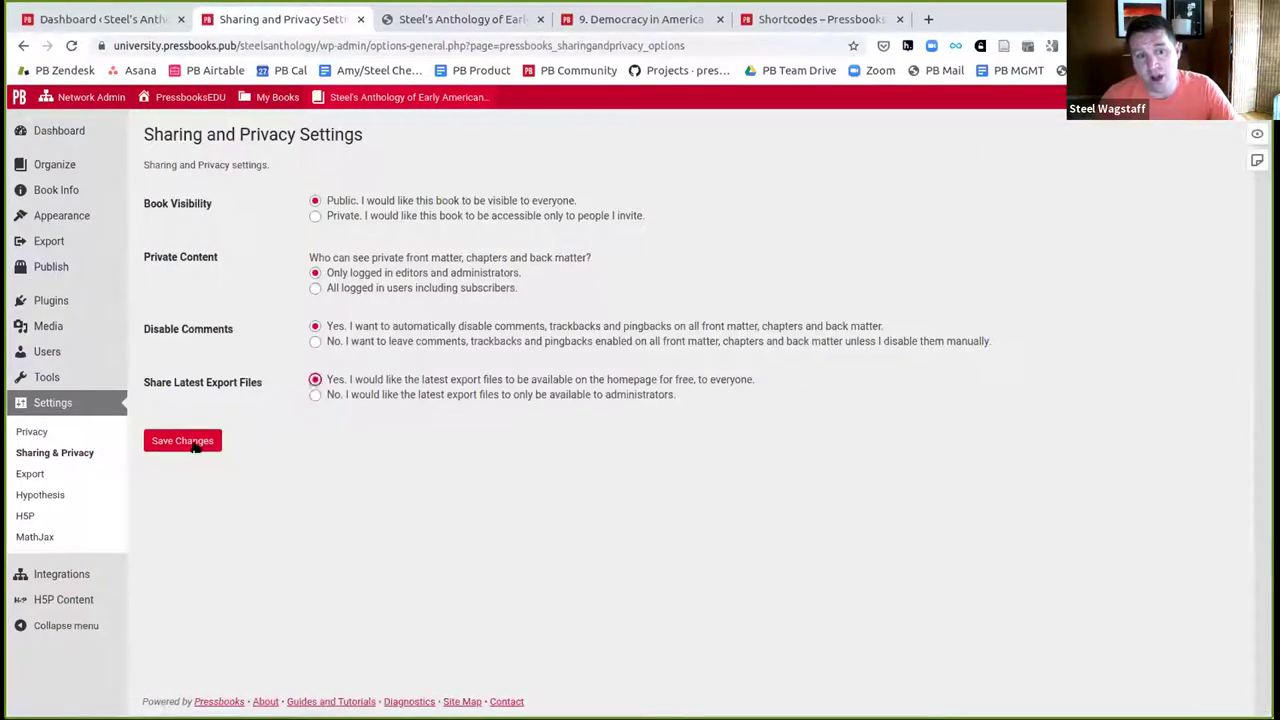
{"action": "left_click", "coordinate": [193, 443]}
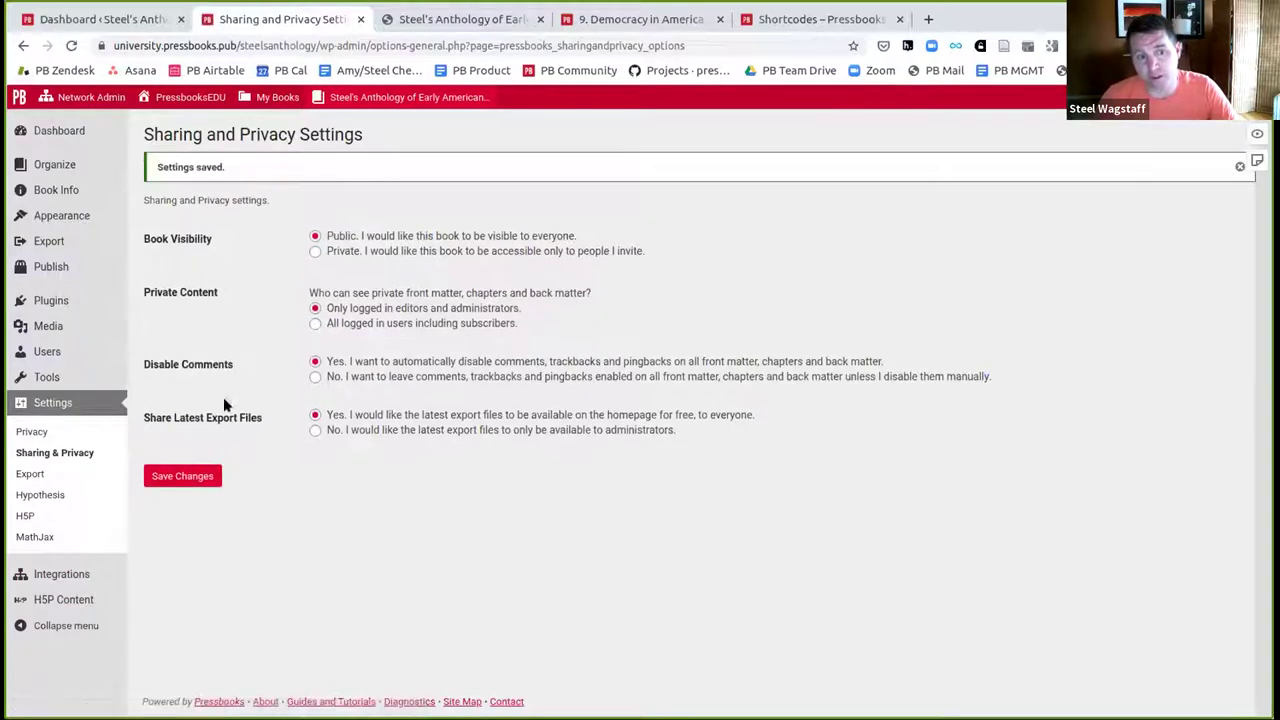
- Visit the anthology's public homepage and expand the list of downloadable book formats
{"action": "mouse_move", "coordinate": [407, 97]}
{"action": "left_click", "coordinate": [404, 122]}
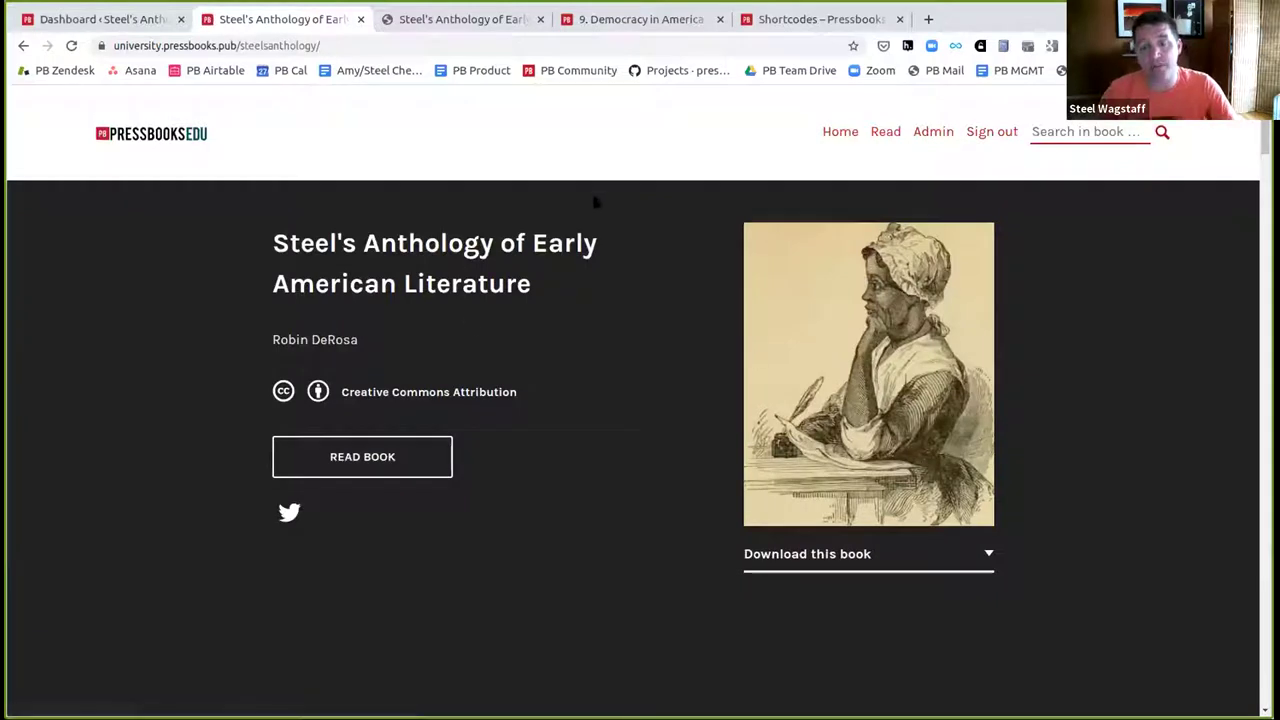
{"action": "scroll", "coordinate": [972, 515], "scroll_direction": "down", "scroll_amount": 2}
{"action": "left_click", "coordinate": [987, 398]}
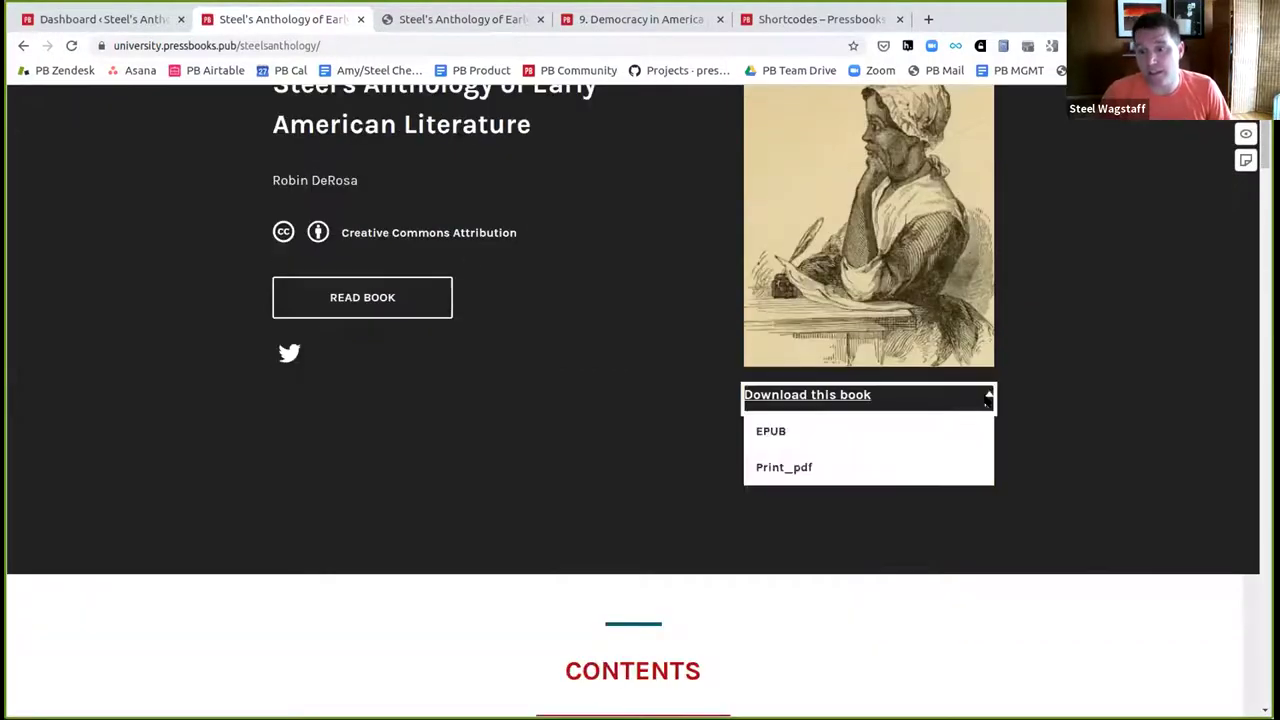
{"action": "scroll", "coordinate": [1032, 370], "scroll_direction": "up", "scroll_amount": 2}
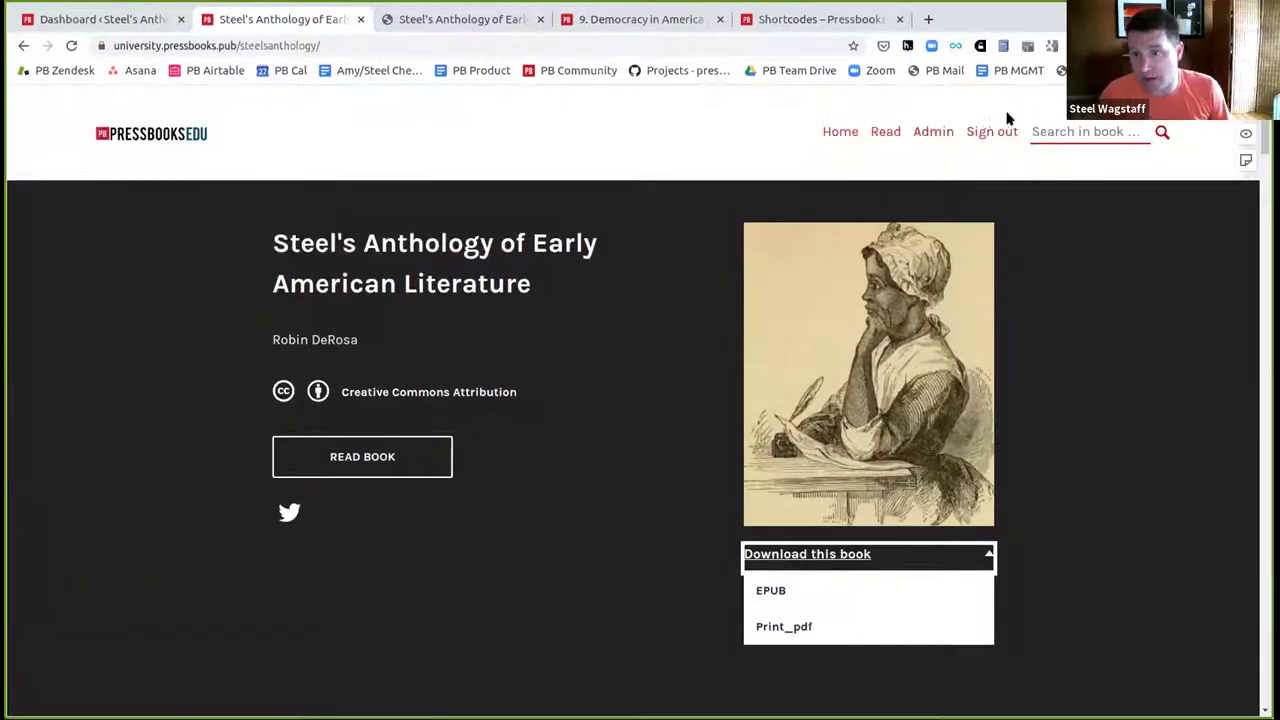
- Sign out and examine the book's homepage as a public visitor, including its download formats and table of contents
{"action": "left_click", "coordinate": [985, 131]}
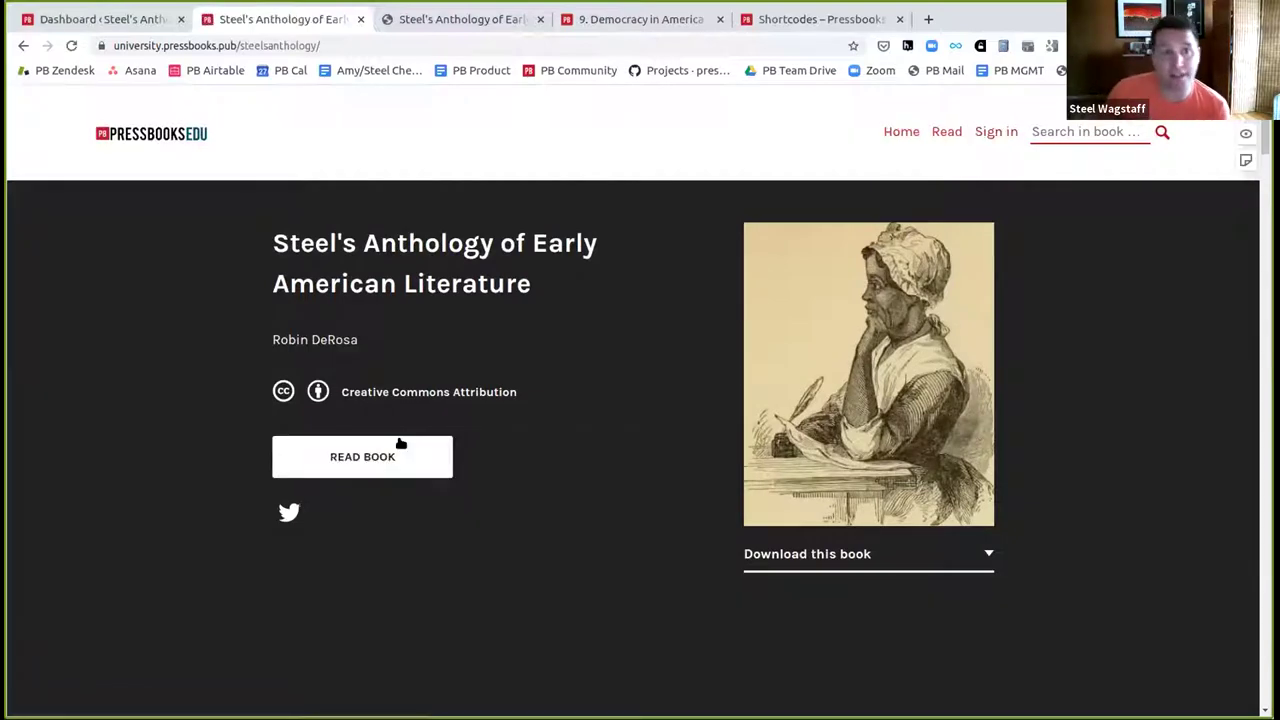
{"action": "left_click", "coordinate": [312, 45]}
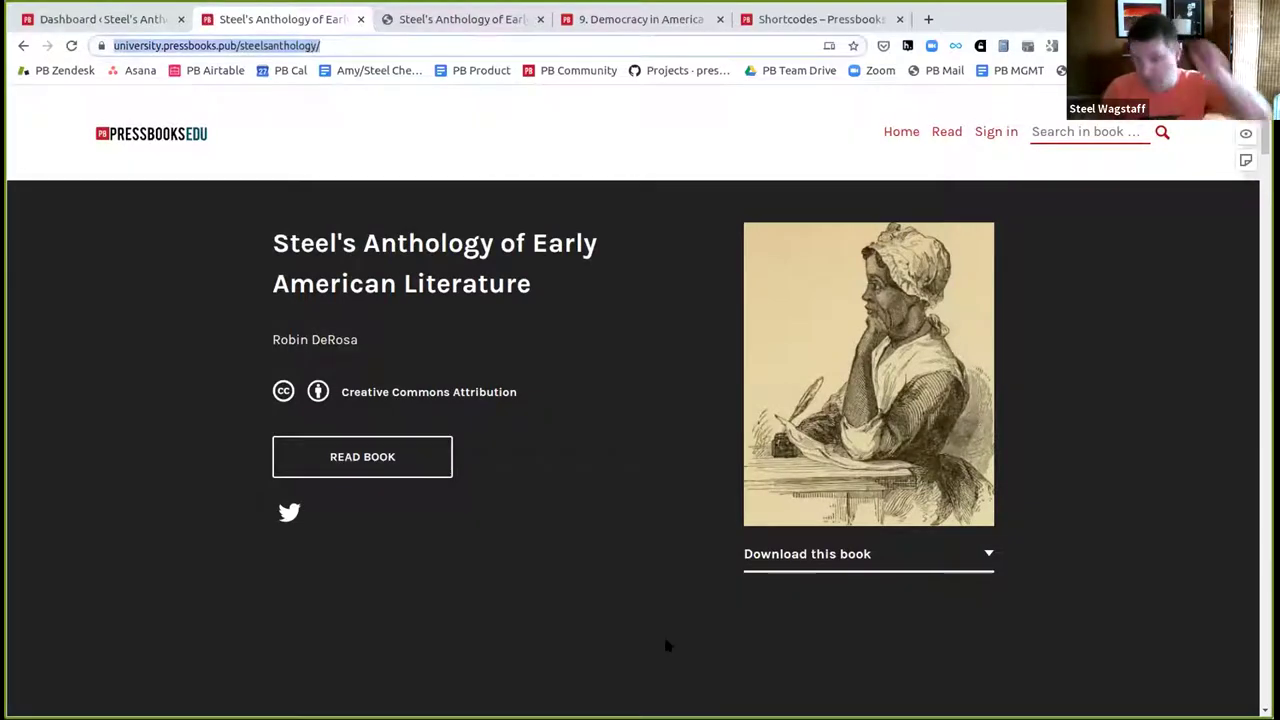
{"action": "left_click", "coordinate": [980, 553]}
{"action": "scroll", "coordinate": [977, 557], "scroll_direction": "down", "scroll_amount": 1}
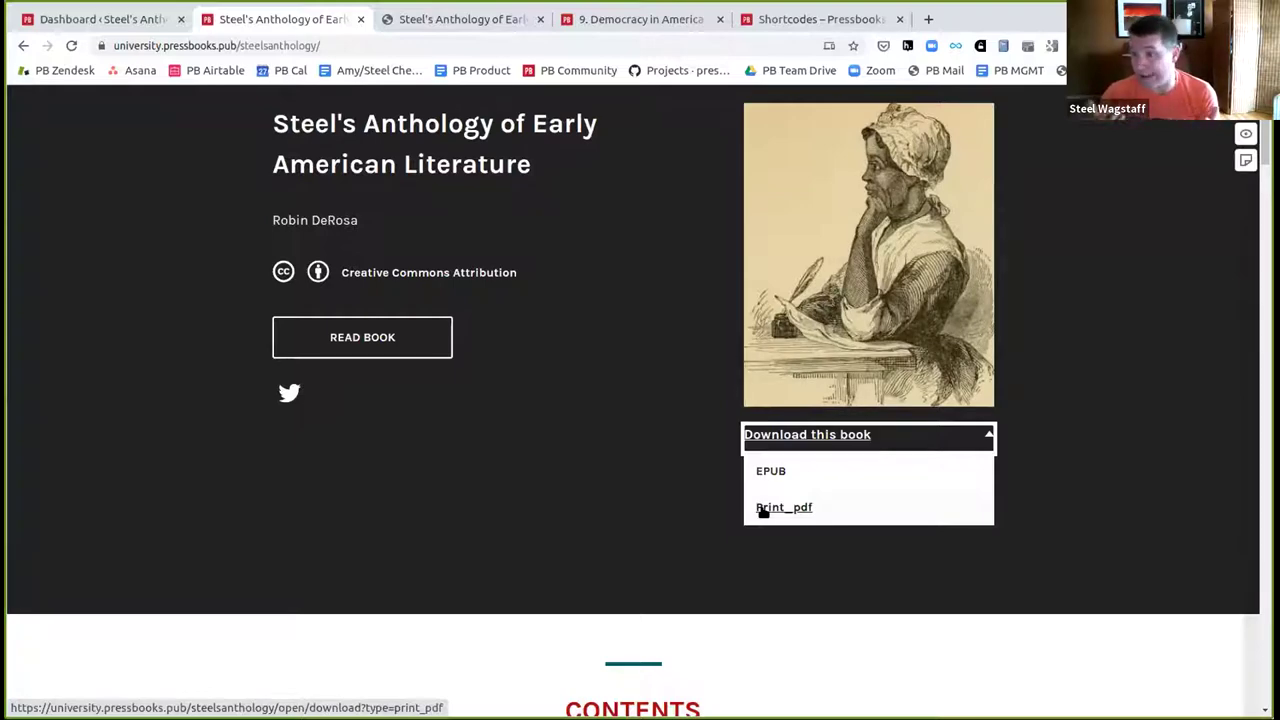
{"action": "scroll", "coordinate": [763, 510], "scroll_direction": "down", "scroll_amount": 6}
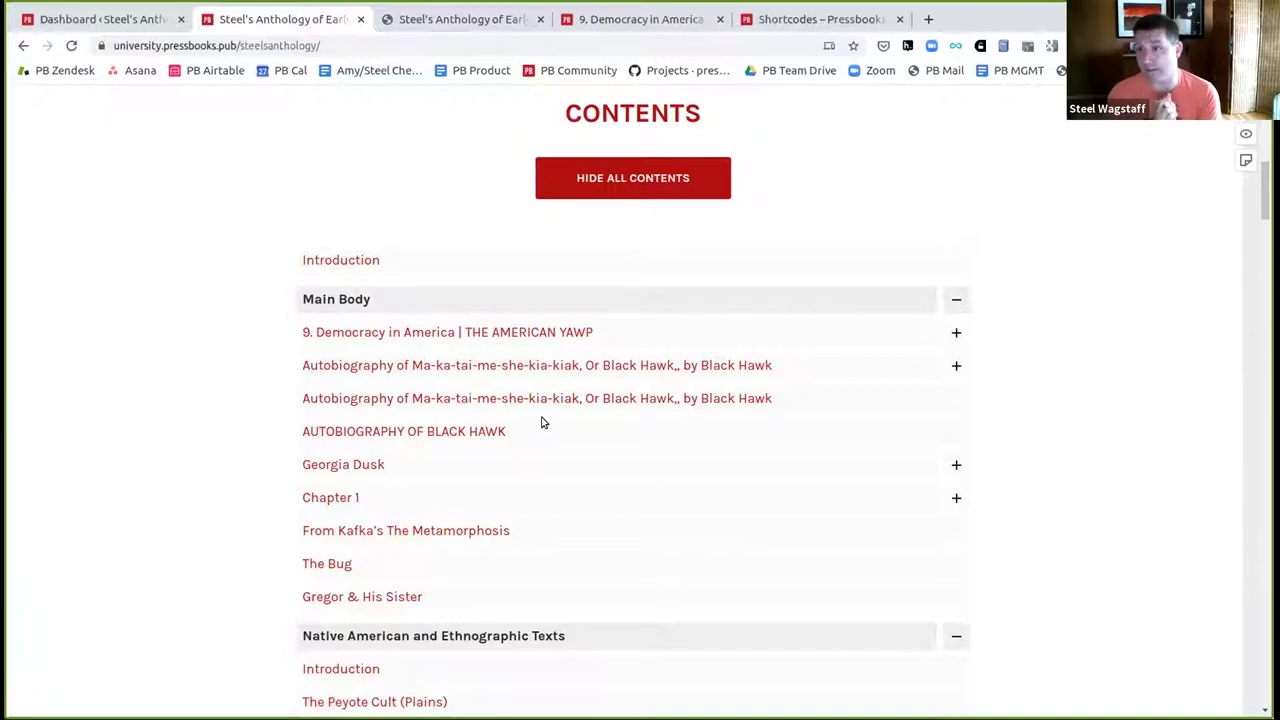
{"action": "key", "text": "ctrl+shift+Tab"}
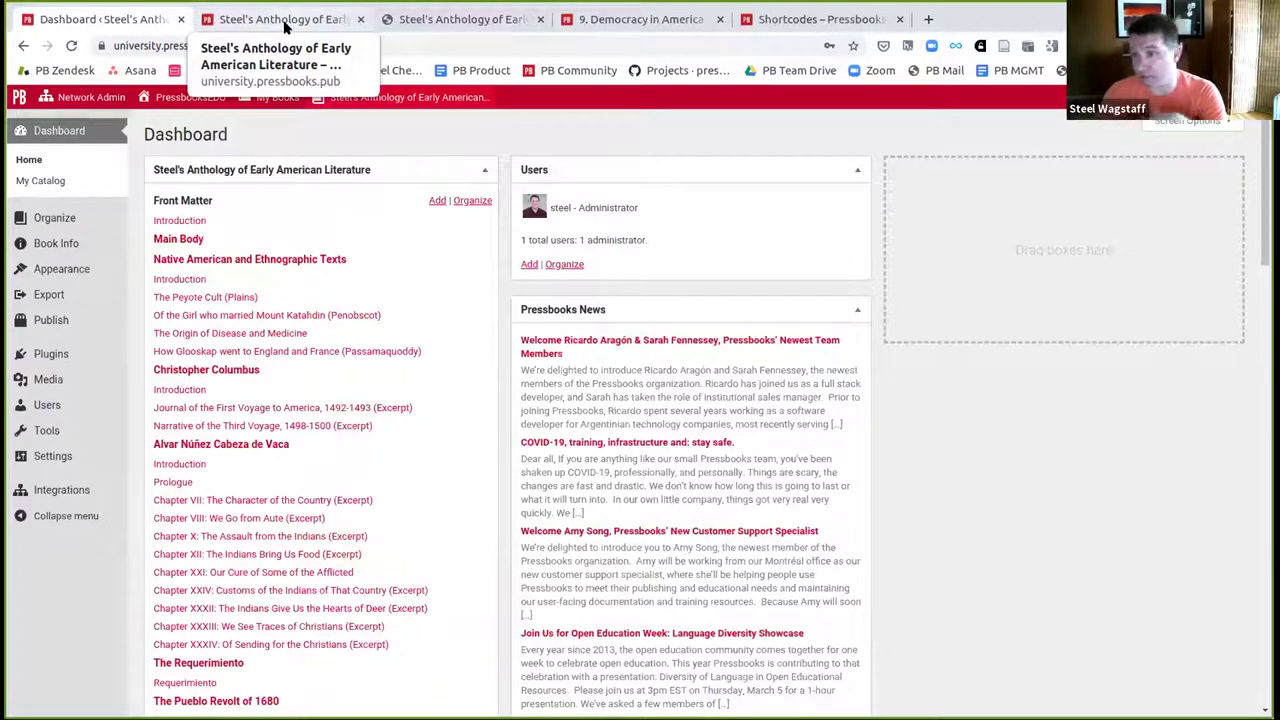
{"action": "left_click", "coordinate": [52, 320]}
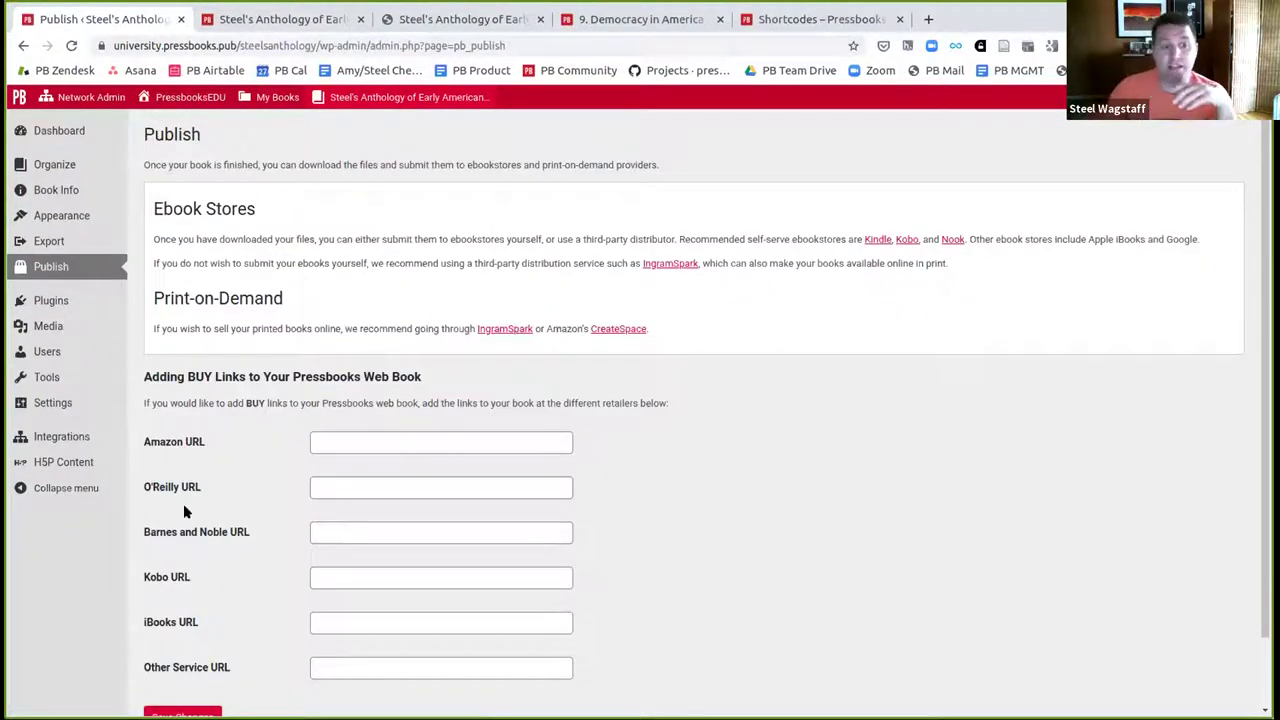
{"action": "scroll", "coordinate": [180, 505], "scroll_direction": "down", "scroll_amount": 1}
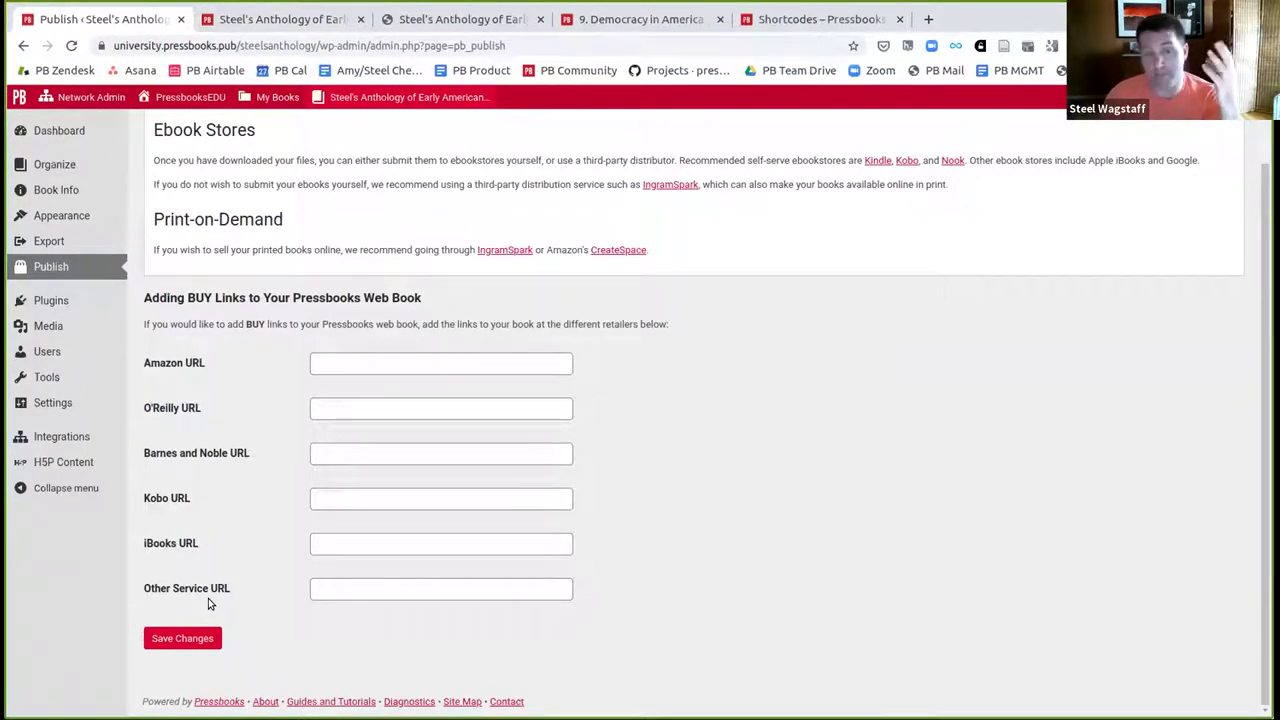
{"action": "left_click", "coordinate": [329, 364]}
{"action": "type", "text": "https://t"}
{"action": "type", "text": "est"}
{"action": "key", "text": "Down"}
{"action": "key", "text": "Return"}
{"action": "left_click", "coordinate": [176, 642]}
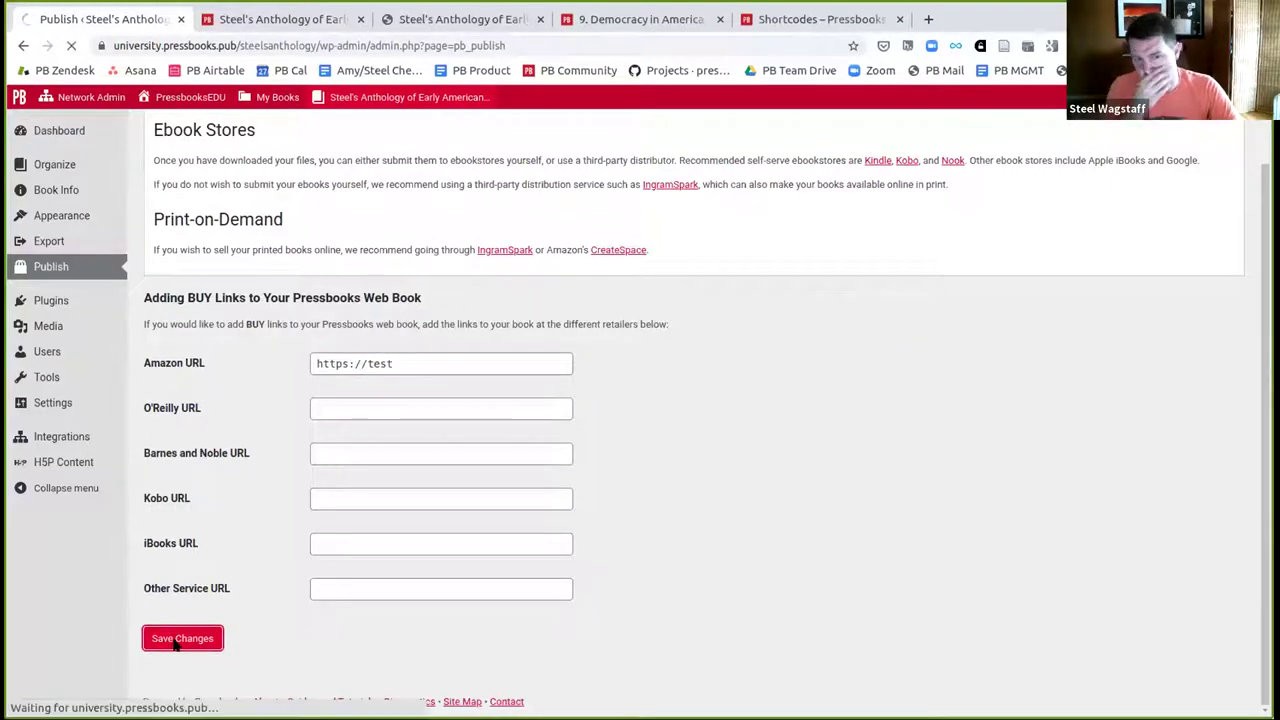
- Visit the book's homepage and open its Buy Book page to check the retailer link
{"action": "left_click", "coordinate": [345, 120]}
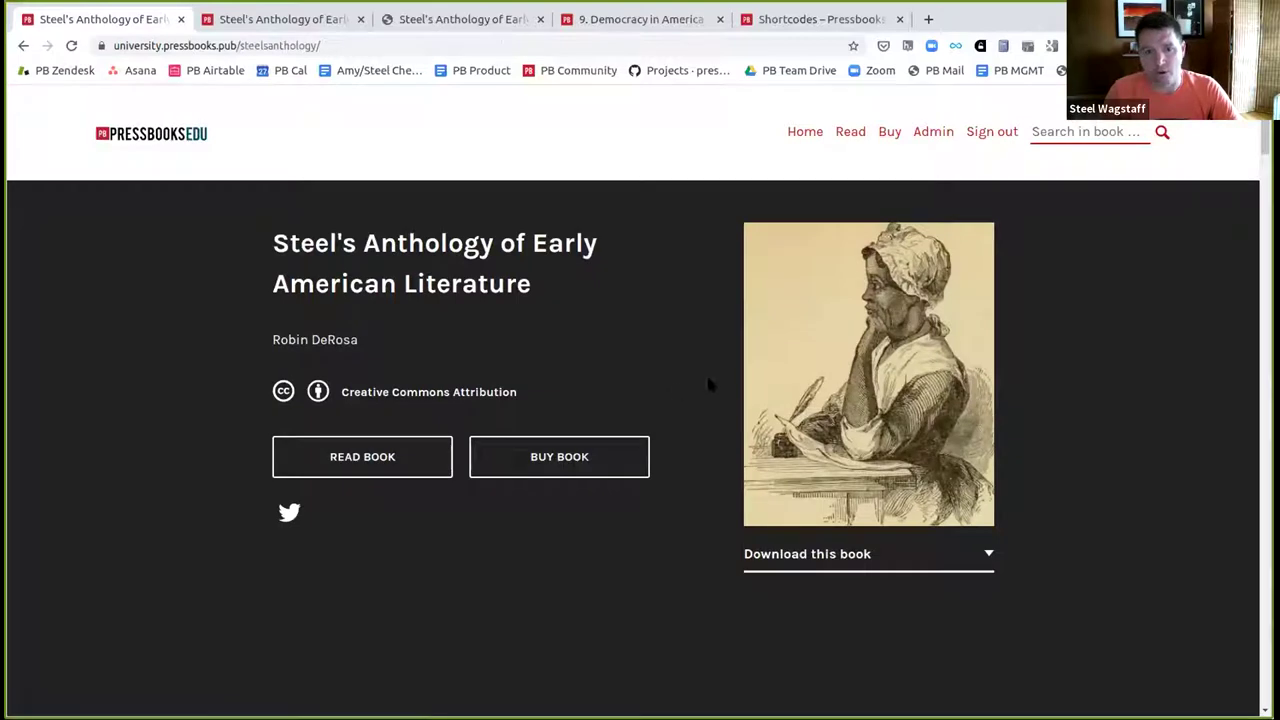
{"action": "left_click", "coordinate": [553, 458]}
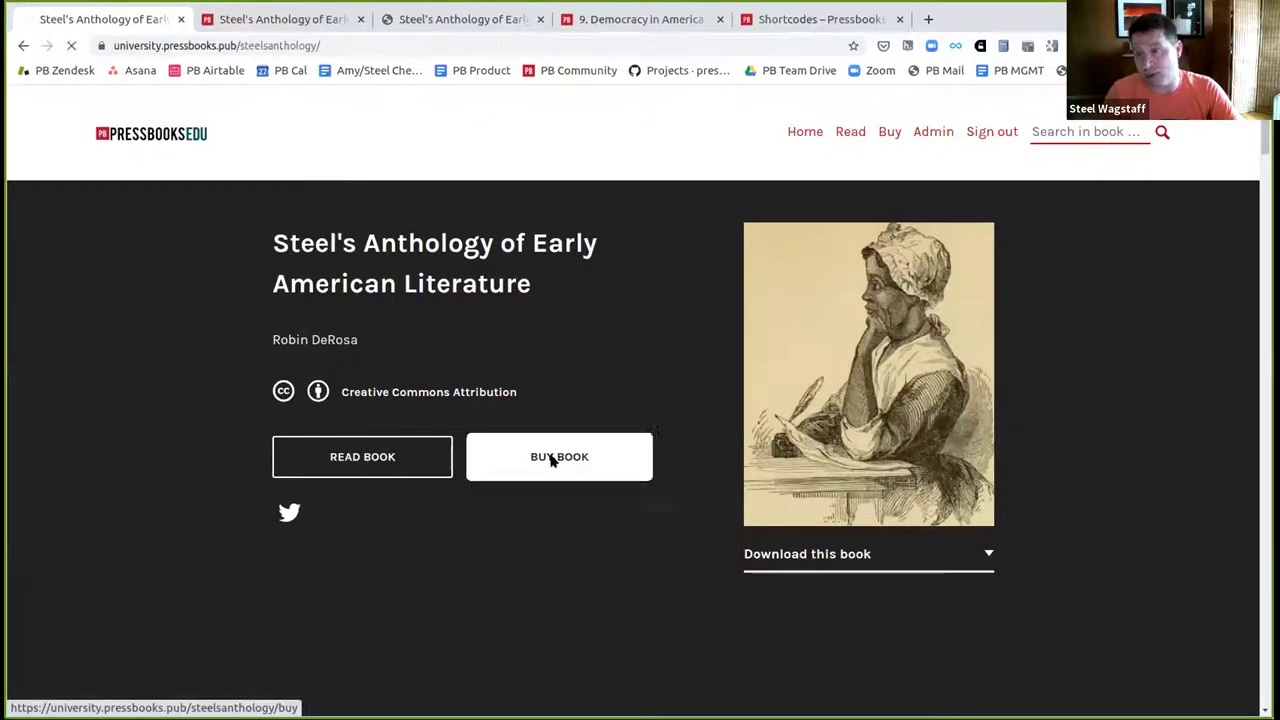